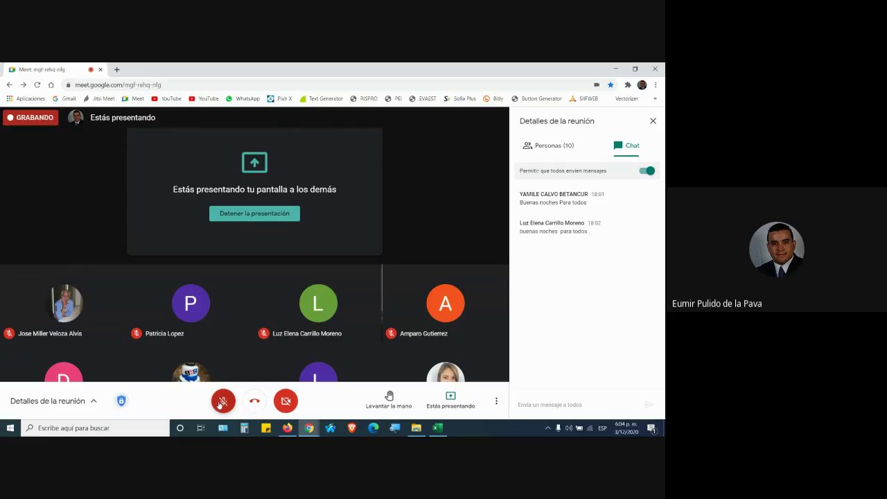
- Unmute the Google Meet microphone and bring up the Formato_Factura_Excel workbook
click(222, 404)
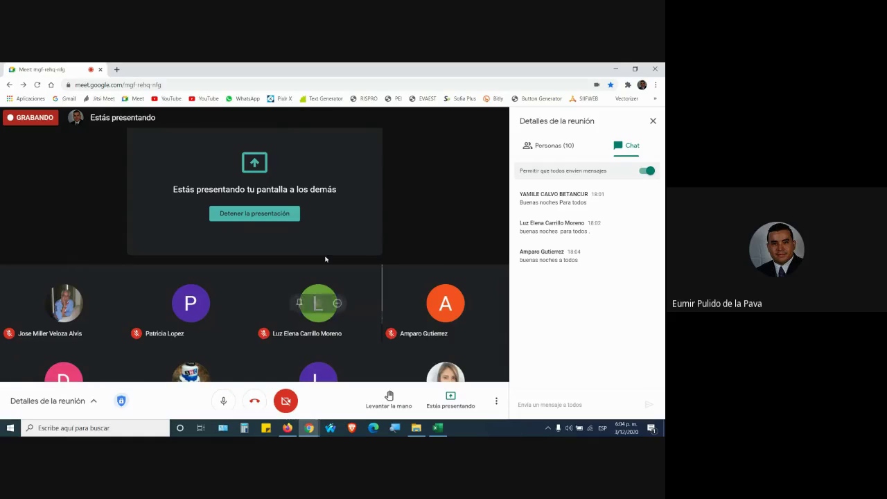
click(439, 429)
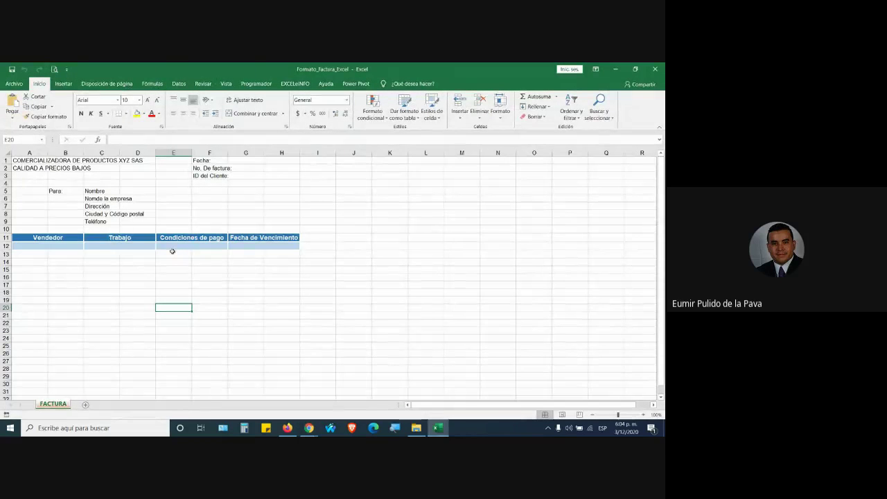
- Open Formato_Factura.pdf from DATOS (D:) > MEMORIA > EXCEL MATERIAL > MANEJO BASICO EXCEL
click(416, 428)
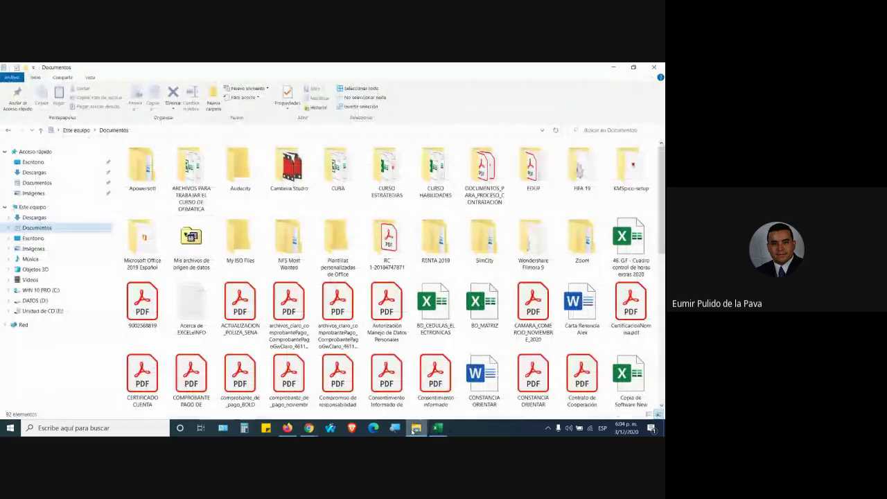
click(34, 301)
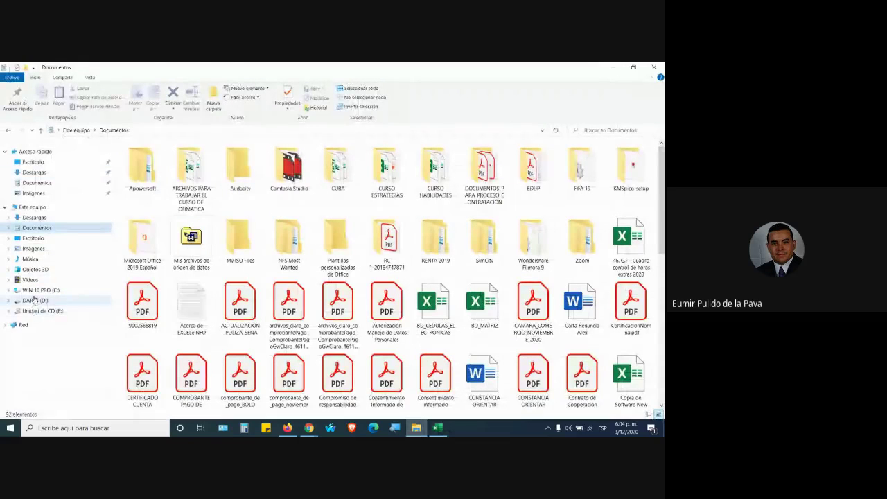
double_click(312, 185)
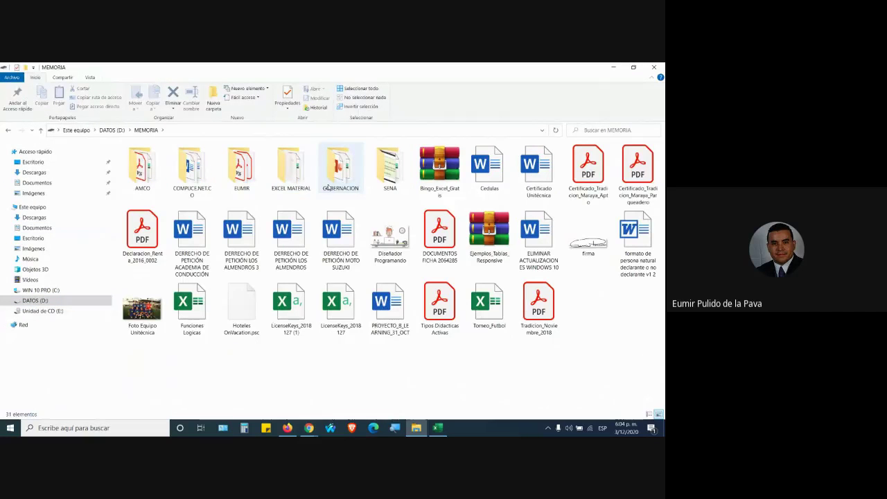
mouse_move(292, 182)
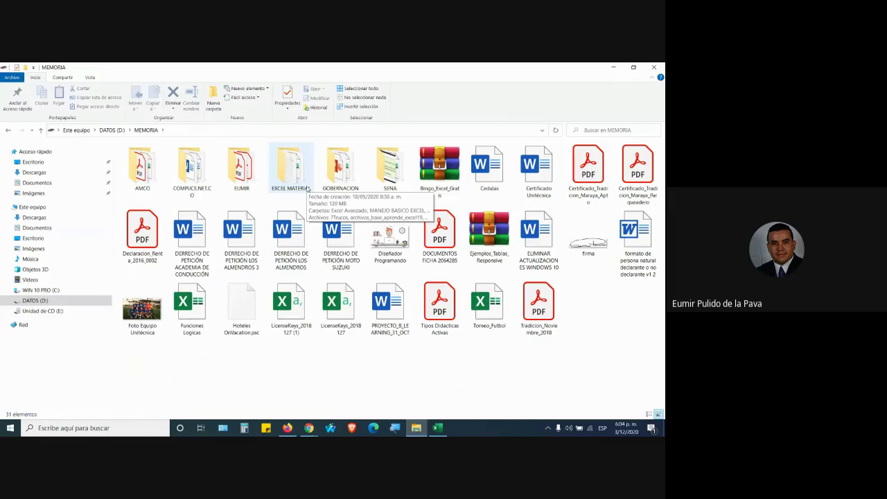
double_click(303, 183)
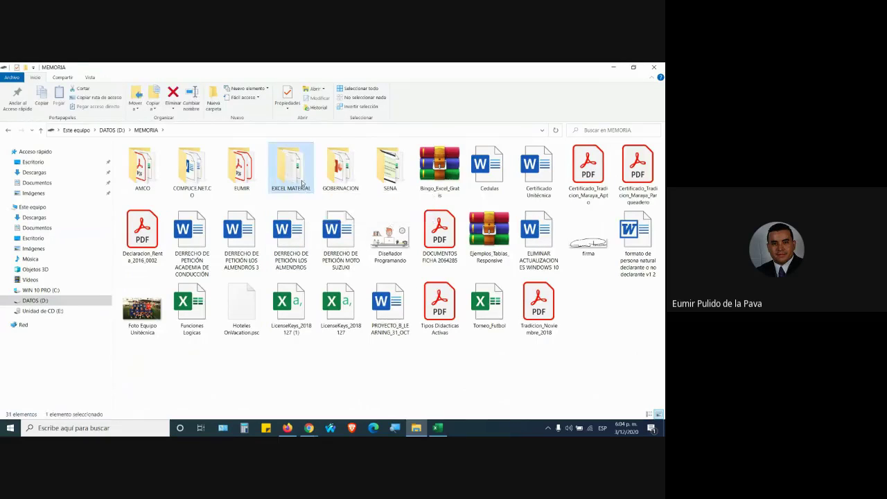
click(203, 181)
double_click(203, 181)
double_click(202, 174)
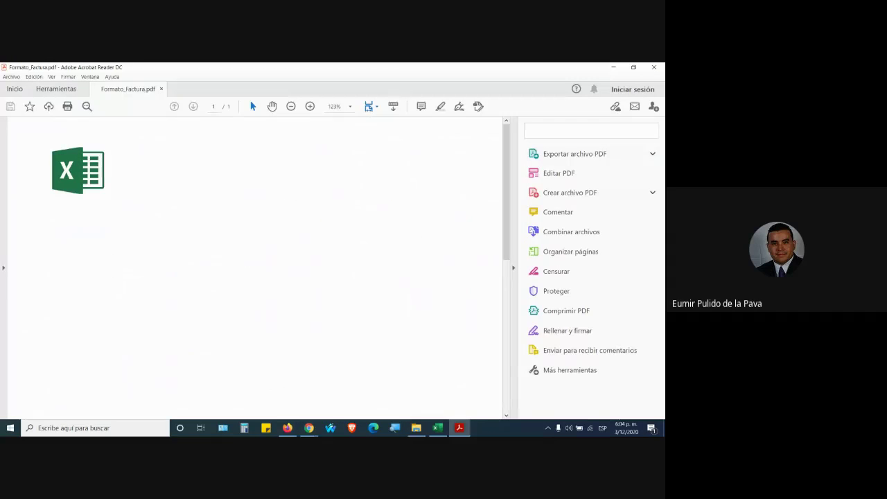
- Admit the waiting participant to the Google Meet call
click(309, 427)
click(254, 374)
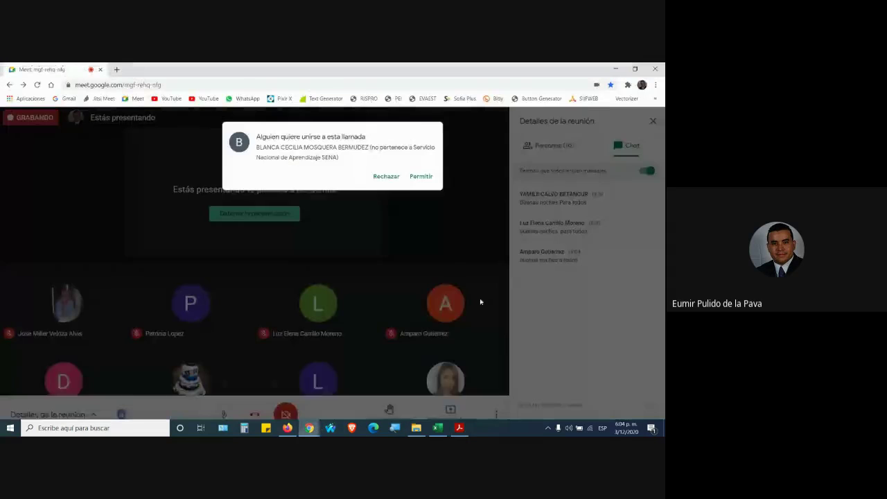
click(415, 173)
- Hide Acrobat's tools pane to enlarge the reference invoice, then return to Excel
click(459, 427)
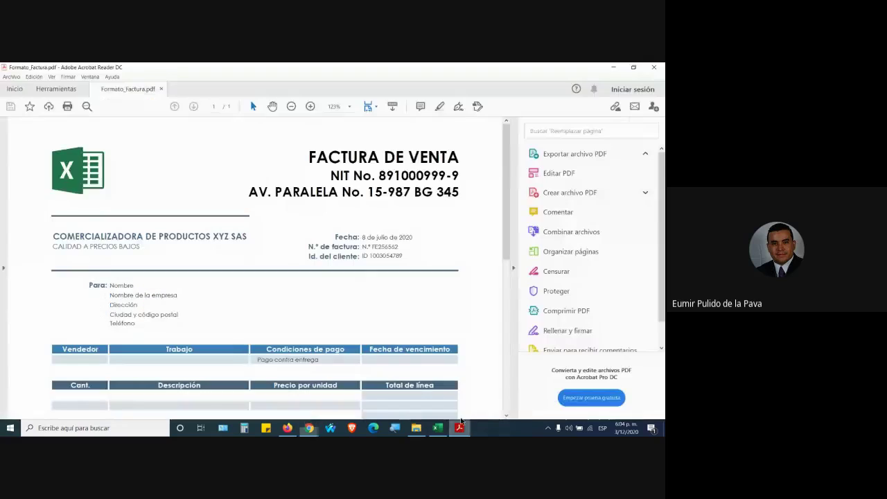
scroll(478, 285, down, 3)
scroll(479, 286, down, 3)
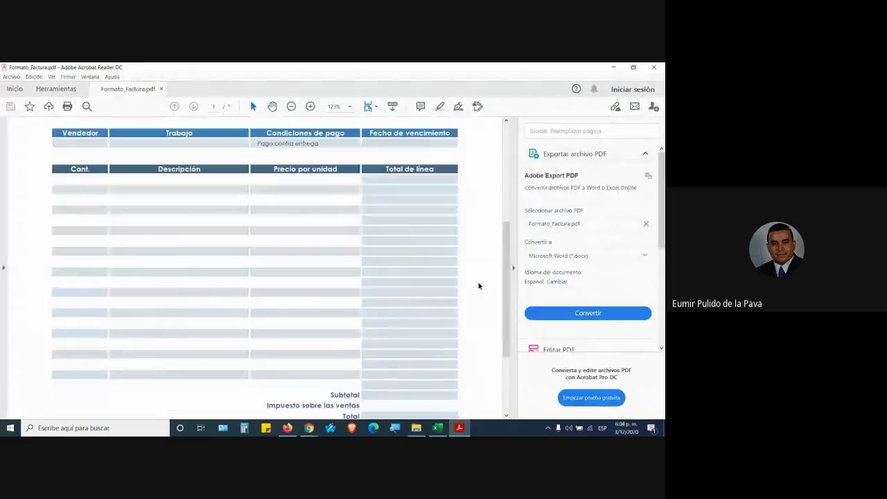
click(513, 268)
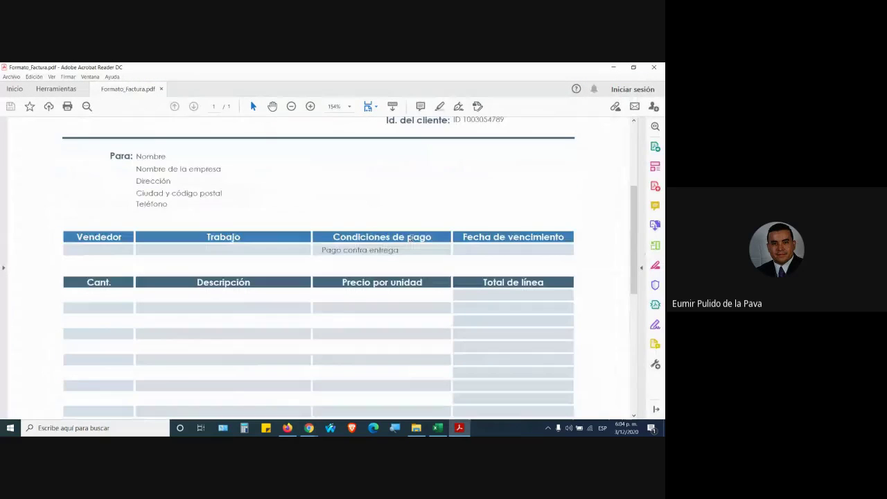
scroll(412, 242, up, 4)
scroll(412, 246, down, 2)
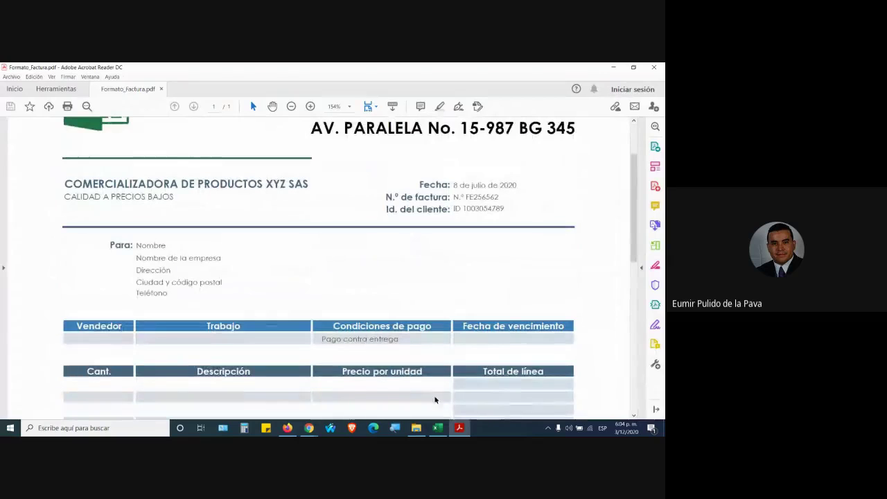
click(437, 428)
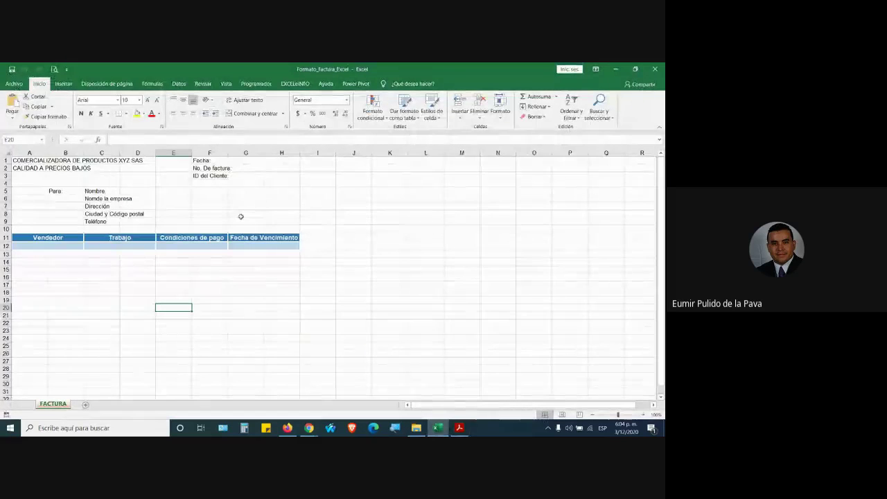
scroll(241, 216, down, 4)
scroll(243, 298, up, 4)
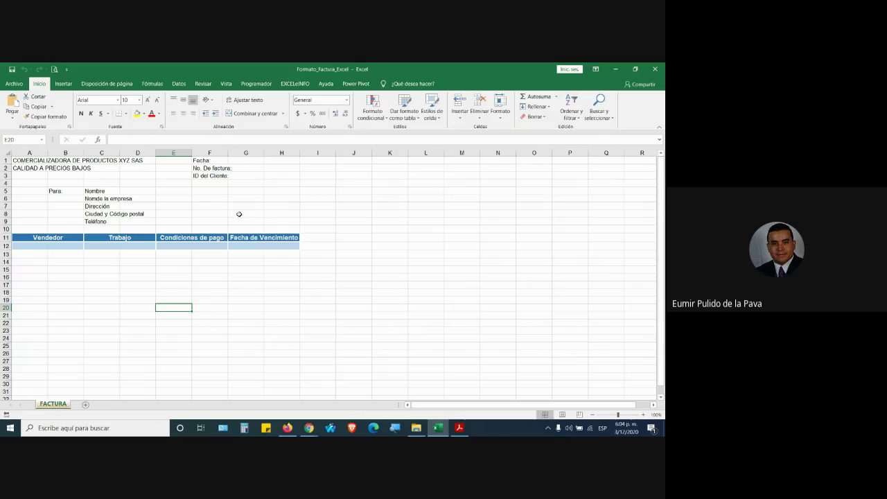
click(44, 238)
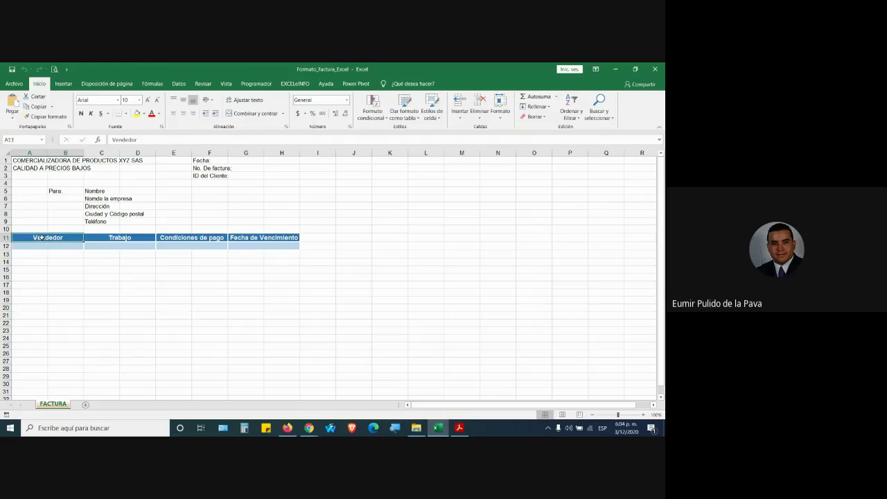
- Check the PDF's Vendedor and Cant. tables, then select header row A11:H11 in Excel
key(alt+Tab)
scroll(298, 291, down, 2)
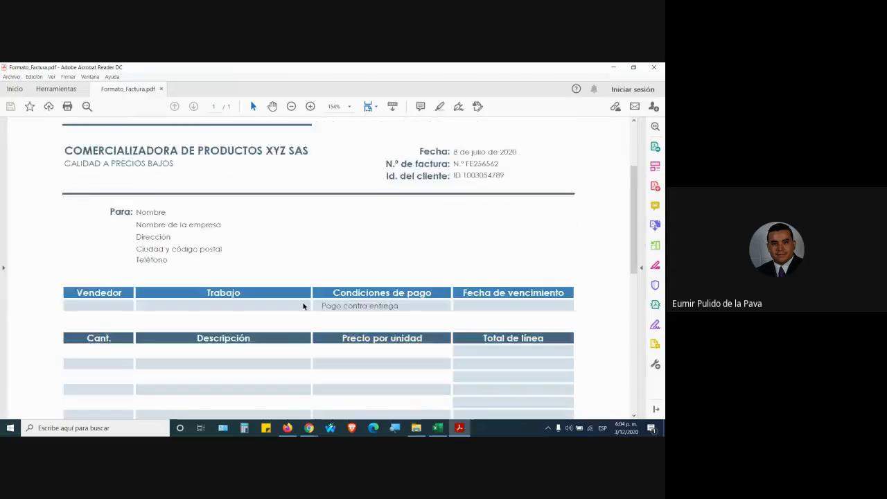
scroll(328, 257, down, 3)
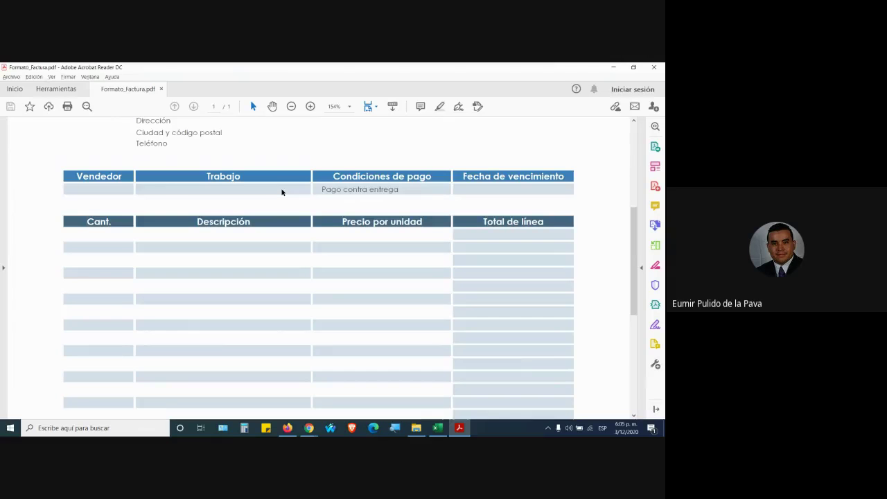
key(alt+Tab)
drag(62, 237, 245, 237)
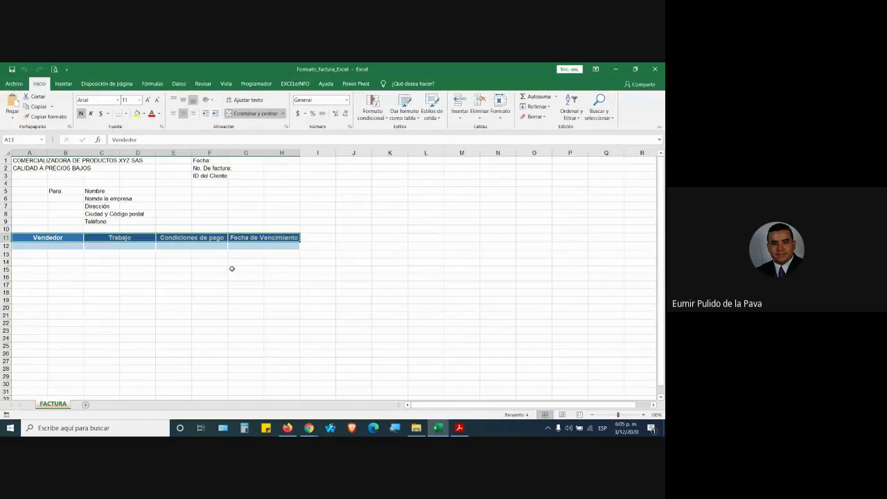
- Copy the blue header formatting of A11:H11 onto row 14 with Copiar formato
drag(53, 235, 246, 237)
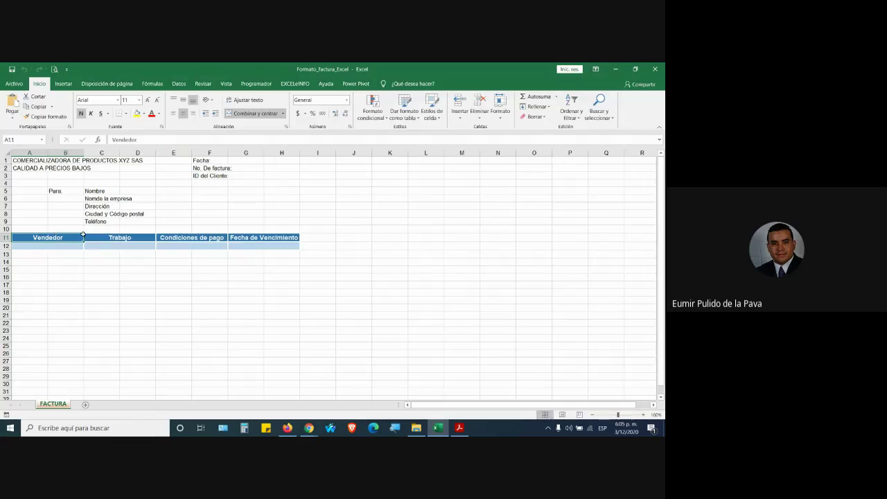
click(44, 117)
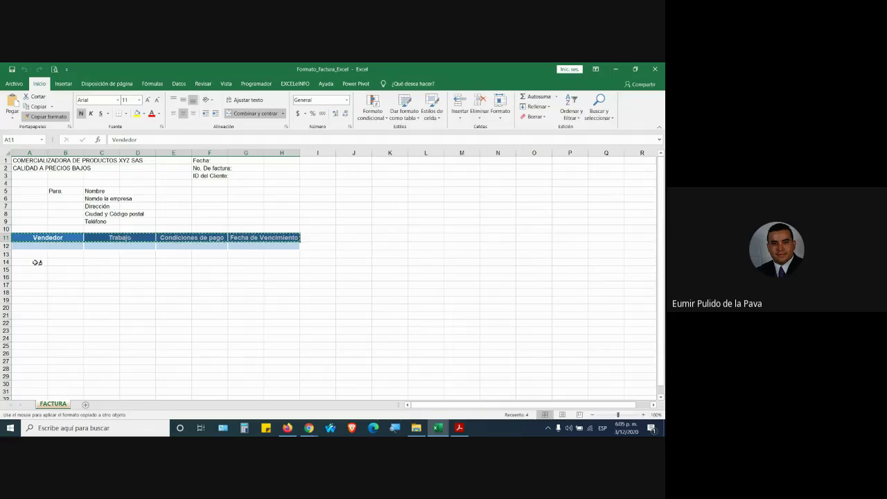
click(35, 261)
click(136, 296)
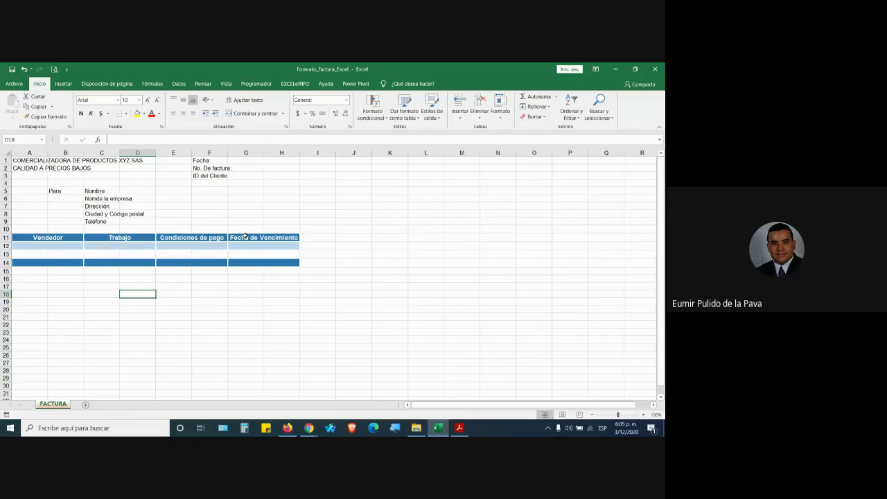
- Fill cells A14:H14 dark green
drag(50, 264, 253, 261)
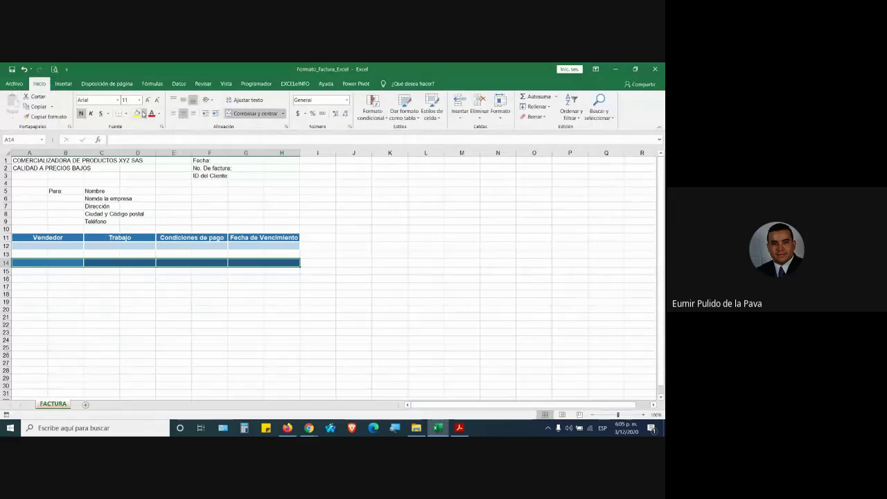
click(143, 114)
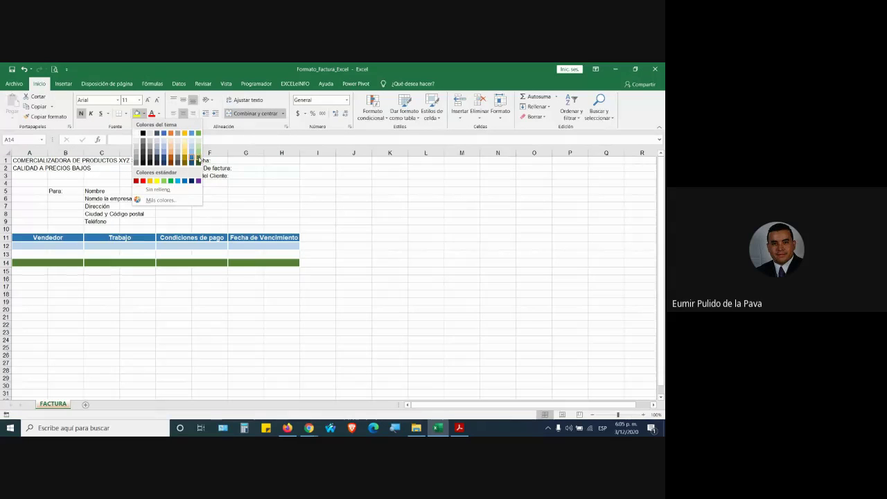
click(198, 158)
- Enter the headings 'Cant.' in A14 and 'Descripción' in the next column
click(147, 307)
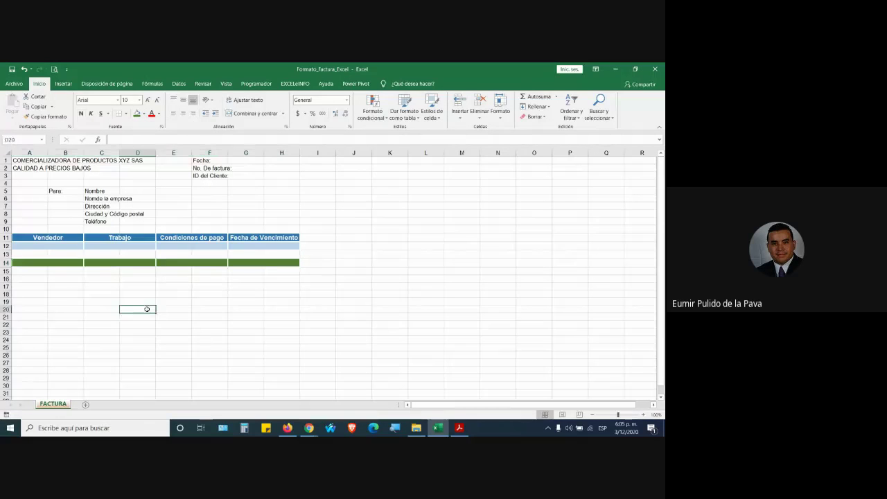
key(alt+Tab)
key(alt+Tab)
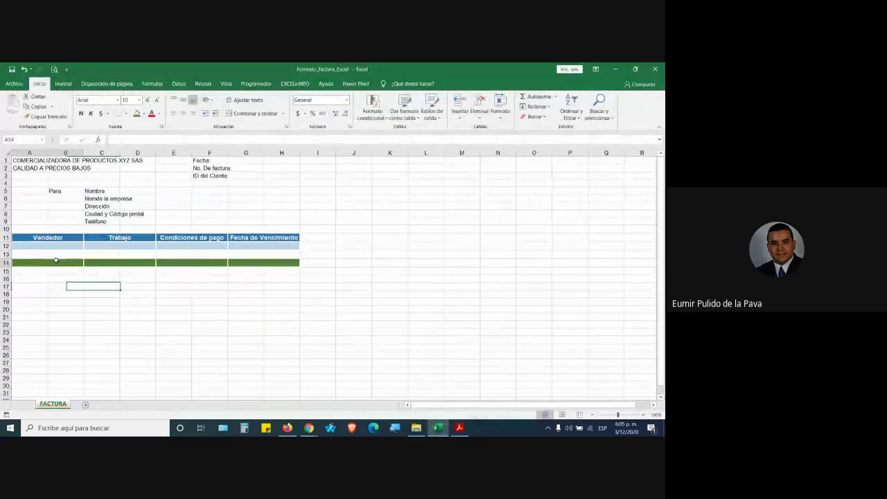
click(56, 261)
text(Cant.)
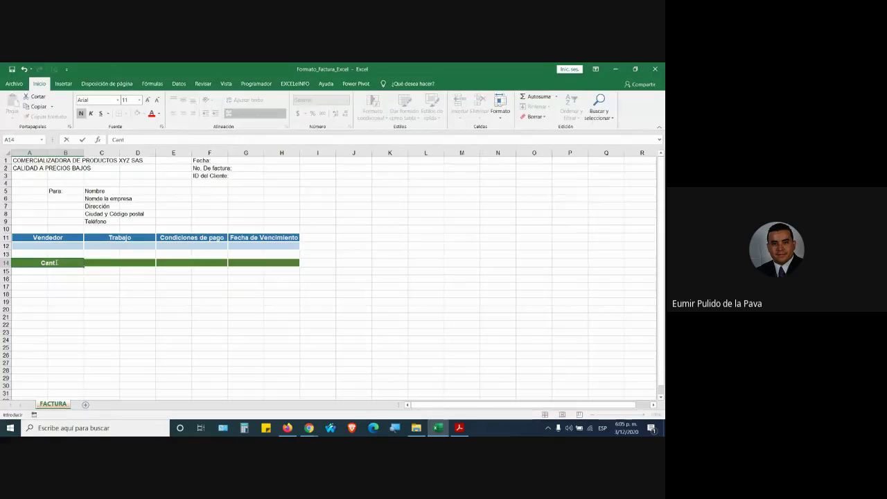
key(Tab)
key(alt+Tab)
key(alt+Tab)
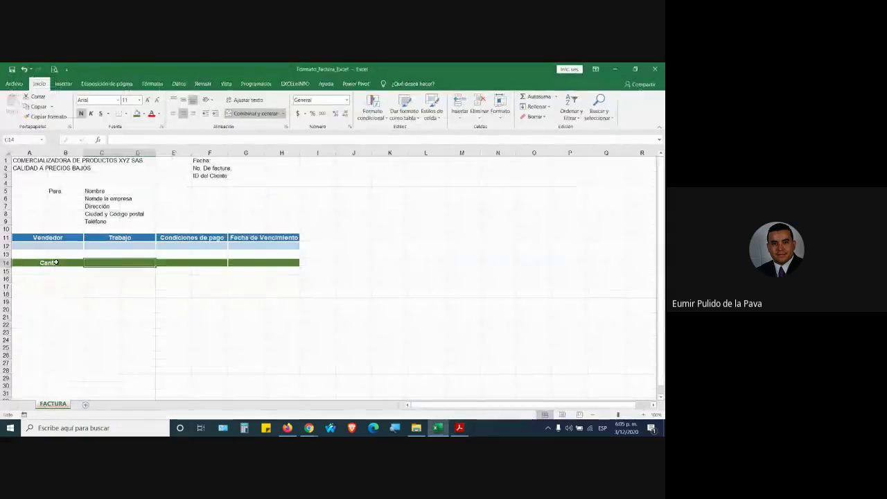
text(Descr)
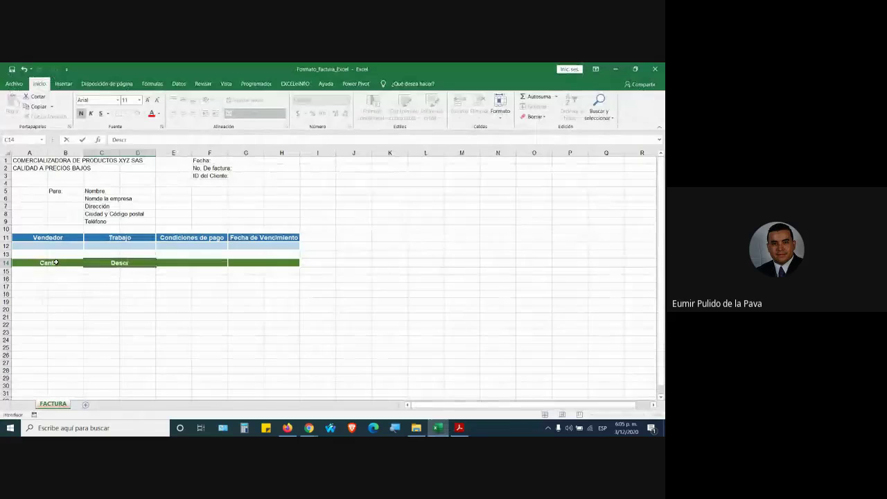
text(ipción)
key(Tab)
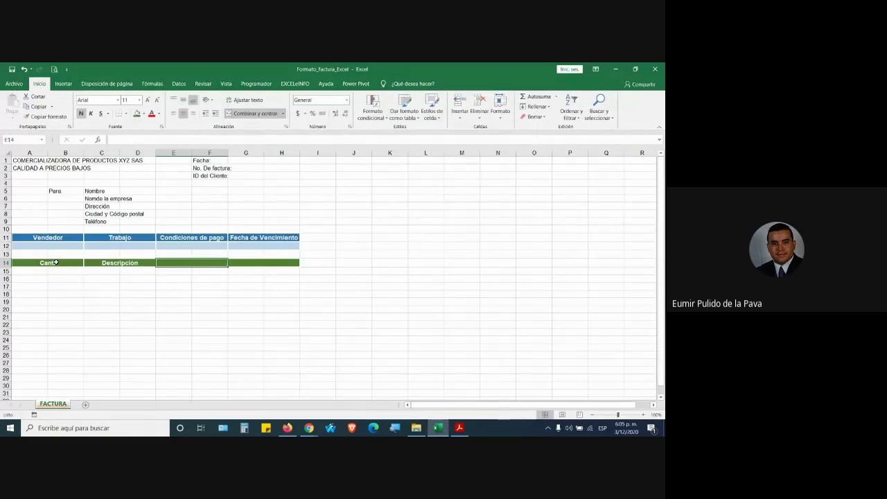
- Enter 'Precio por unidad' in E14, correcting it to a capital P
key(alt+Tab)
key(alt+Tab)
text(prec)
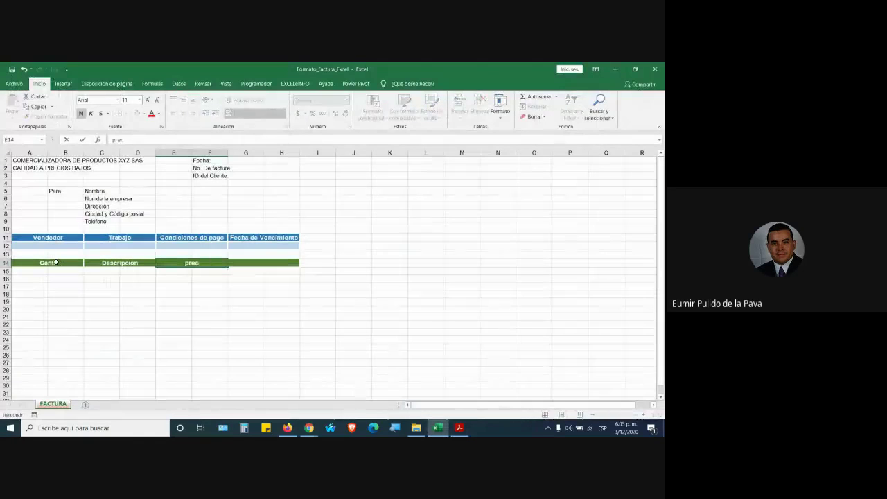
text(io por unidad)
key(Tab)
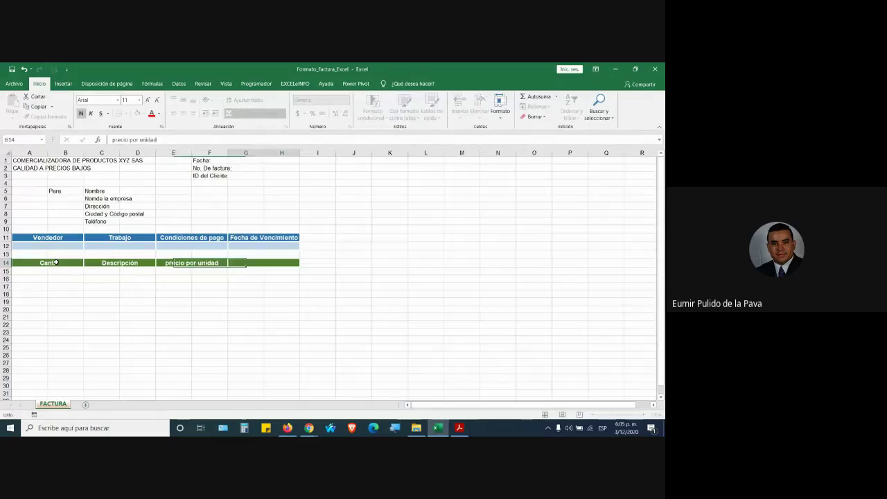
key(shift+Tab)
key(F2)
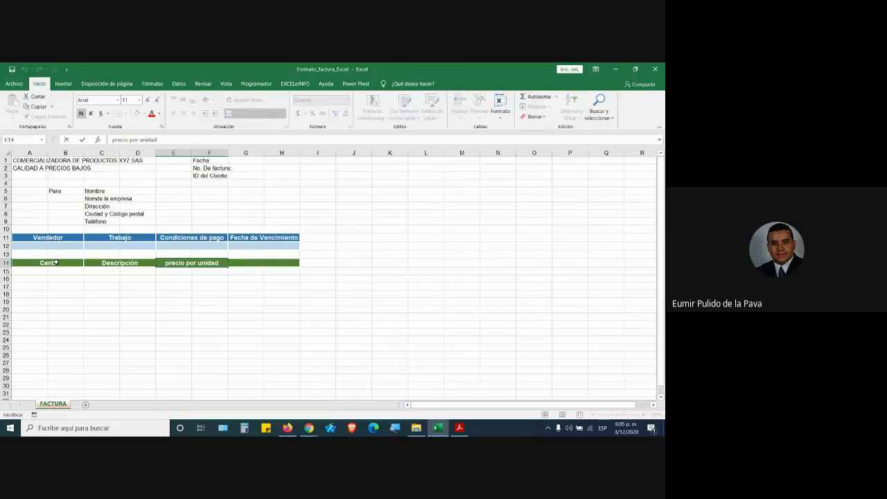
key(Home)
key(Delete)
text(P)
key(Tab)
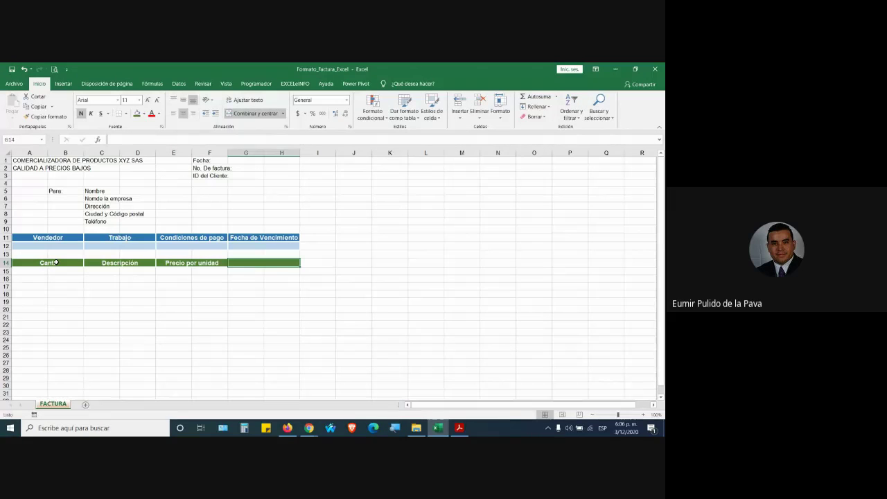
- Enter 'Total de linea' in G14
key(alt+Tab)
key(alt+Tab)
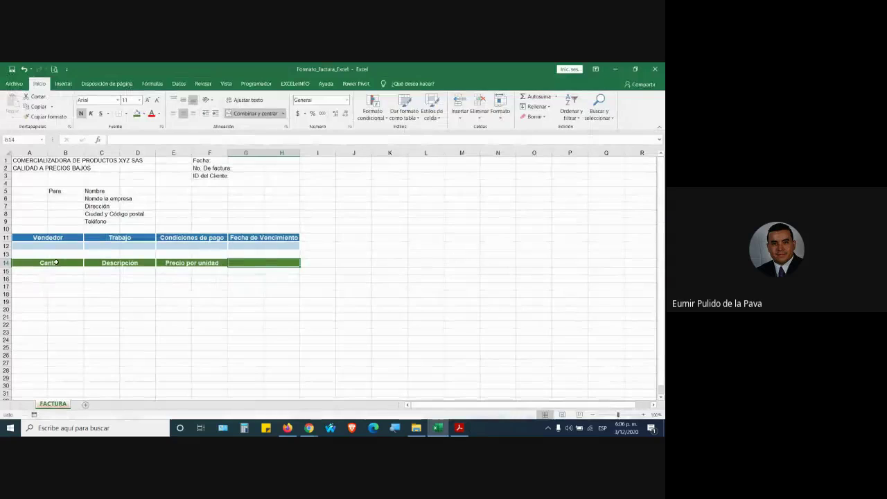
text(Total)
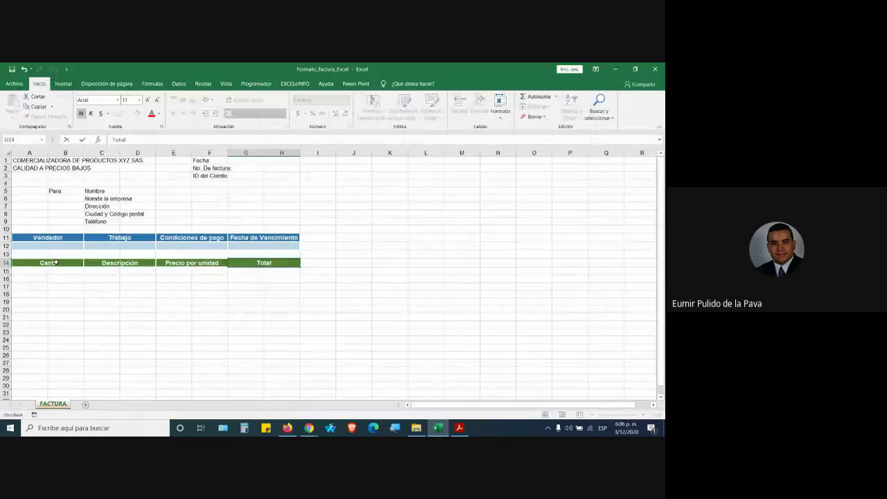
key(alt+Tab)
key(alt+Tab)
text(de)
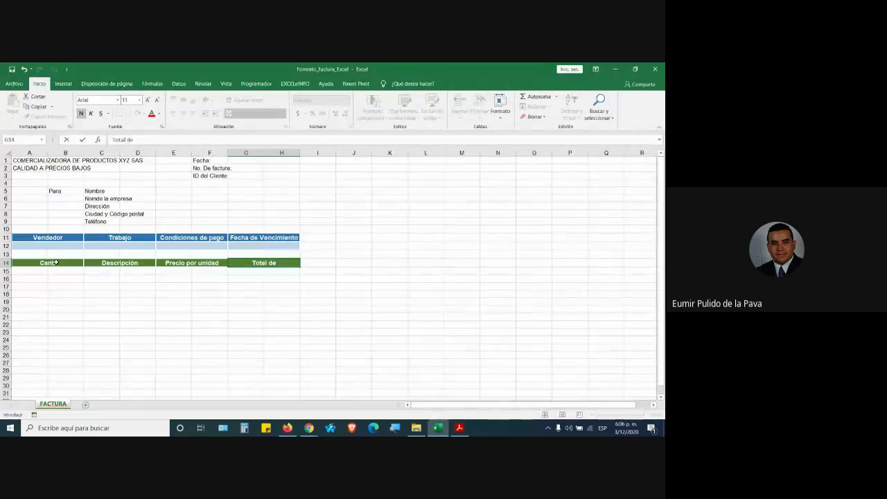
text( line)
text(a)
key(Return)
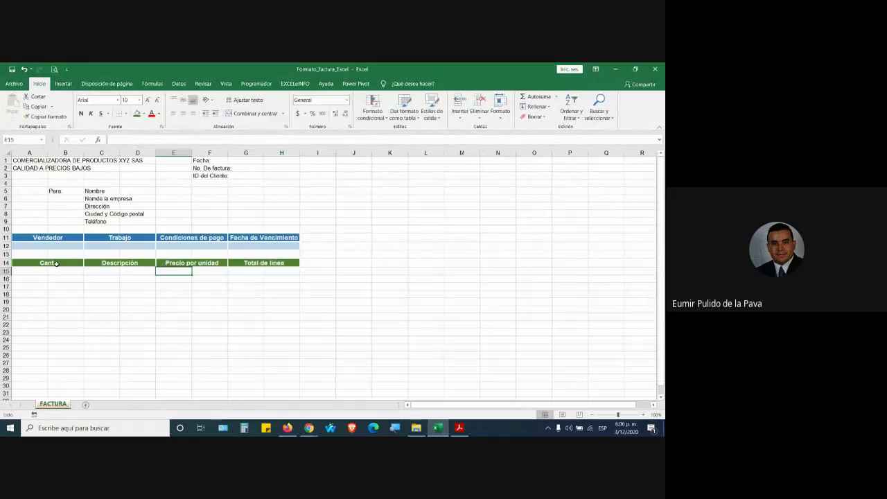
- Compare the headings against the PDF, then bring up the Google Meet window
key(alt+Tab)
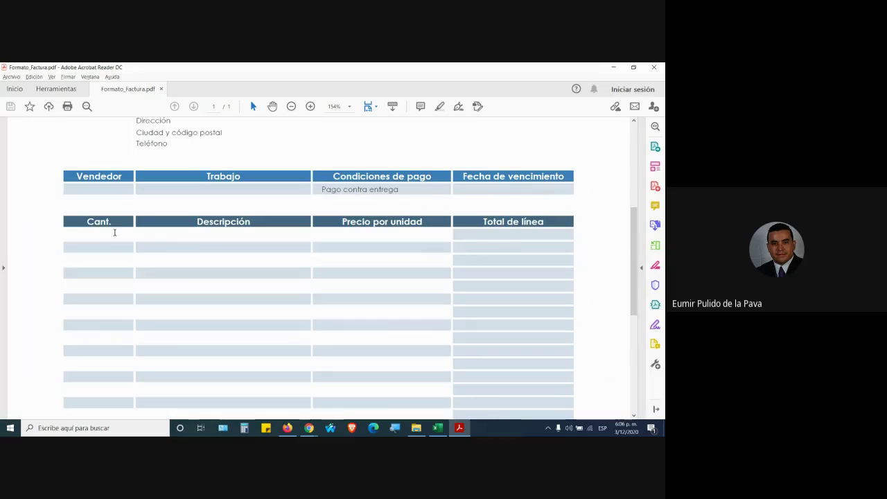
key(alt+Tab)
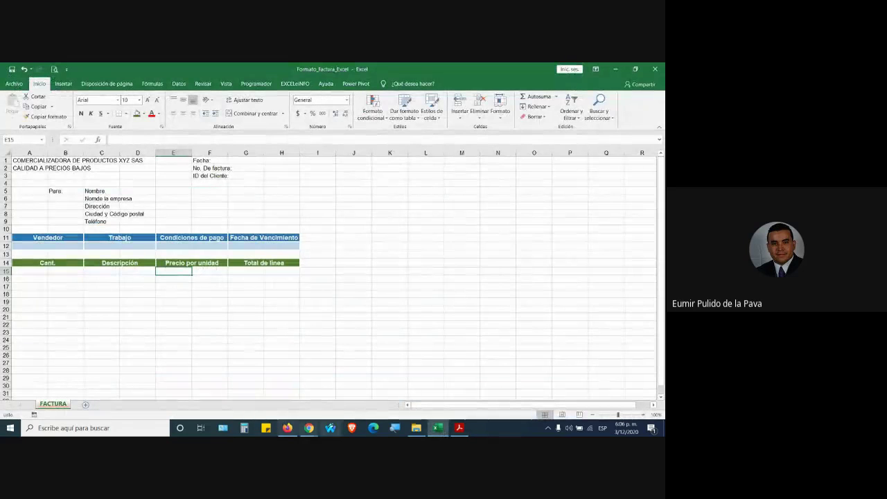
mouse_move(309, 428)
click(252, 387)
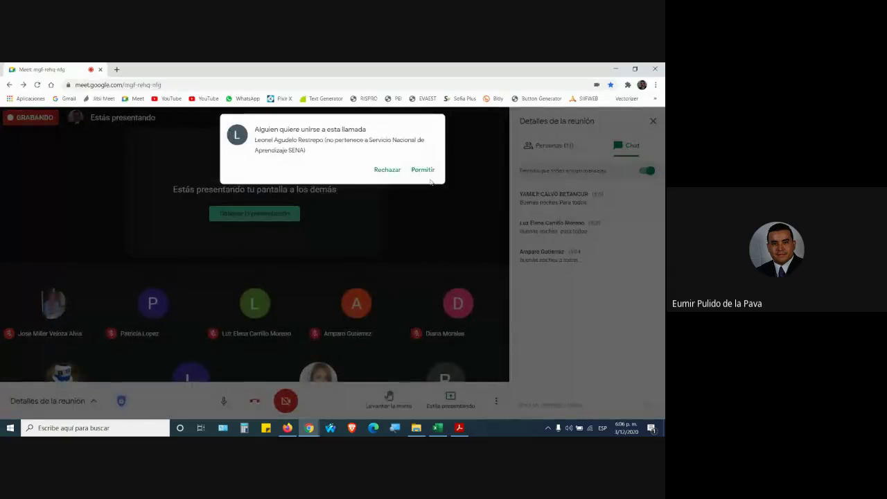
- Admit the next join request in Meet, check the PDF, and return to Excel
click(423, 170)
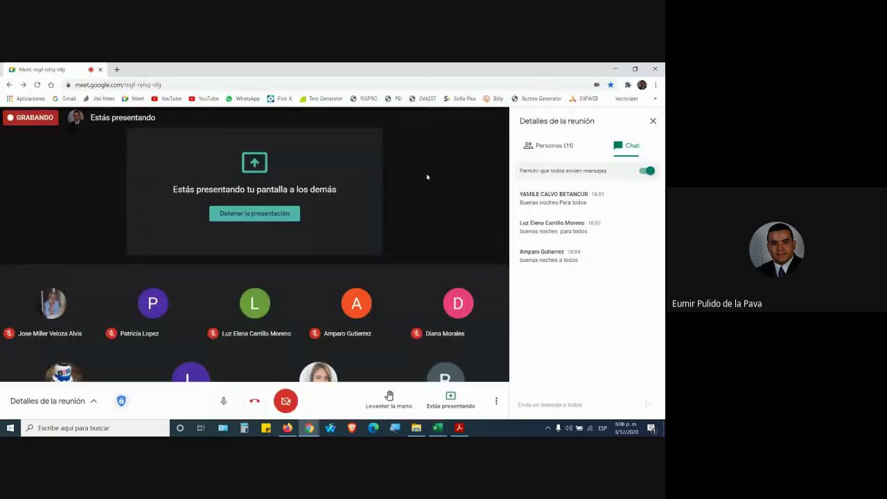
click(460, 429)
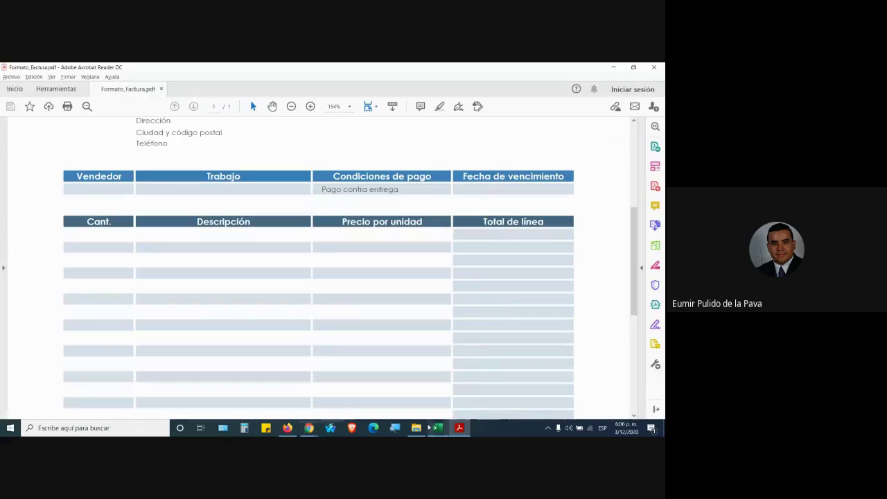
click(439, 428)
- Copy the blue section shading onto item rows 15 and 16
drag(31, 243, 292, 246)
click(45, 117)
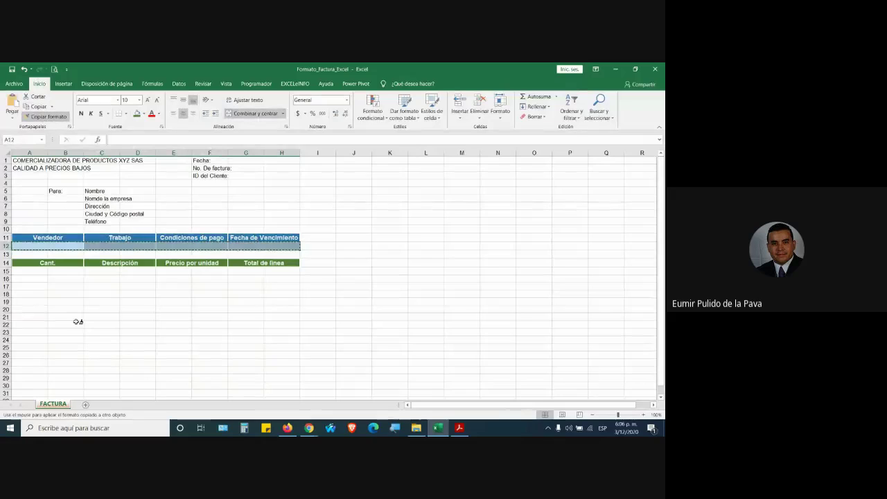
click(32, 270)
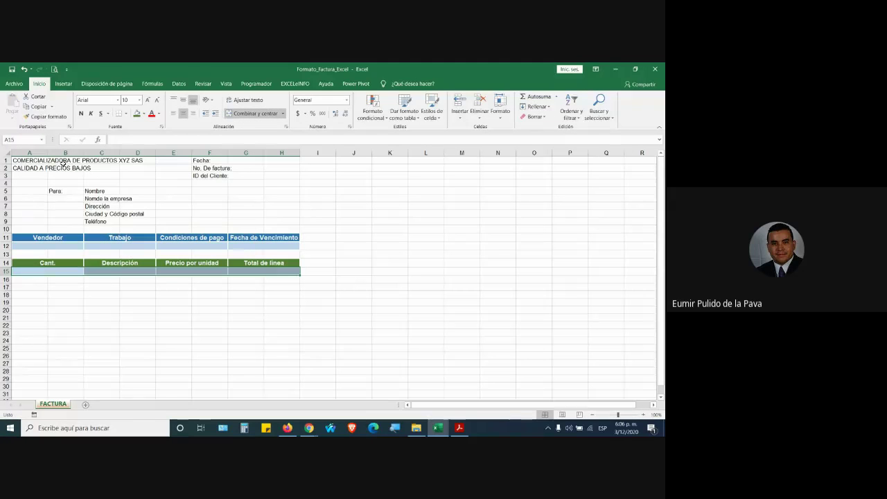
click(45, 117)
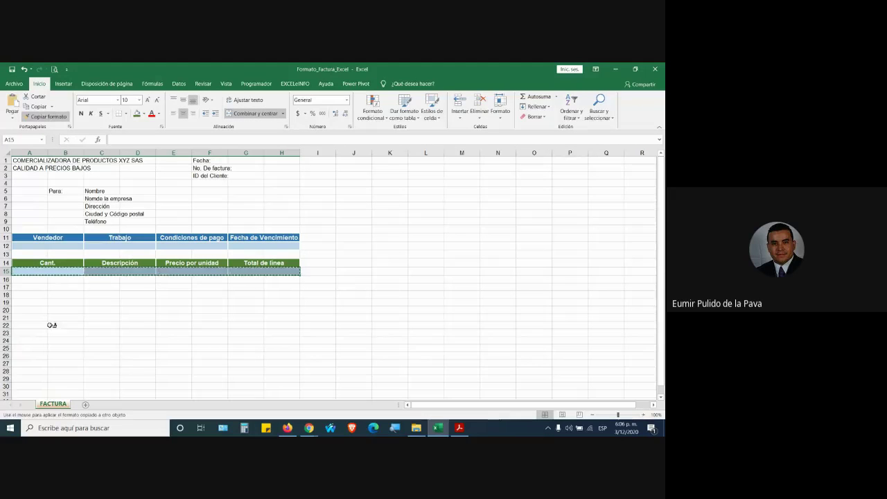
click(28, 278)
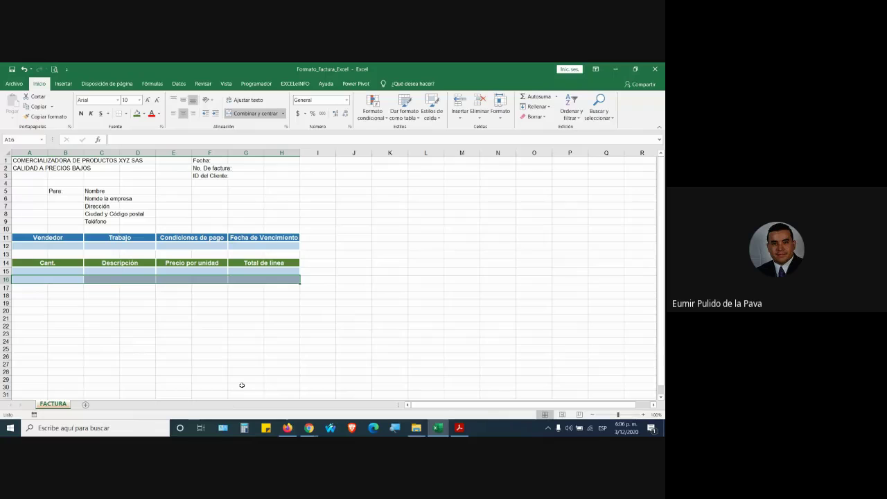
- Give row 15 from Cant. through Precio por unidad a white fill, checking against the PDF
drag(68, 271, 208, 271)
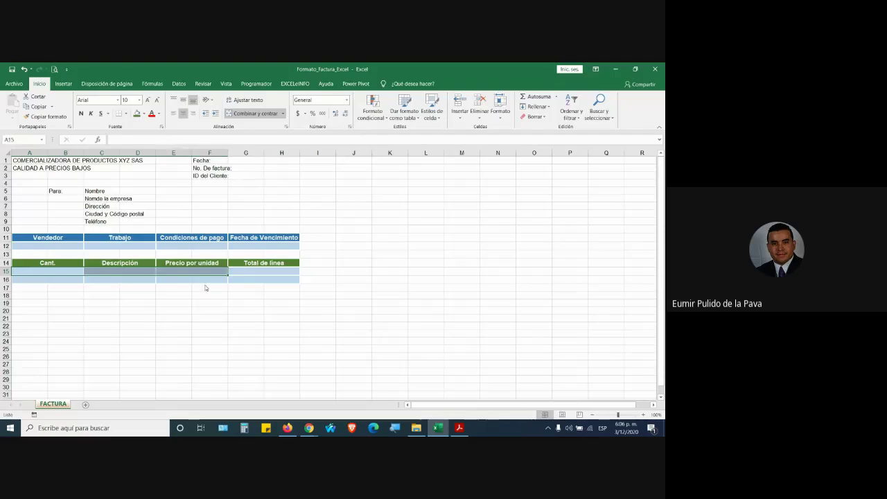
key(alt+Tab)
key(alt+Tab)
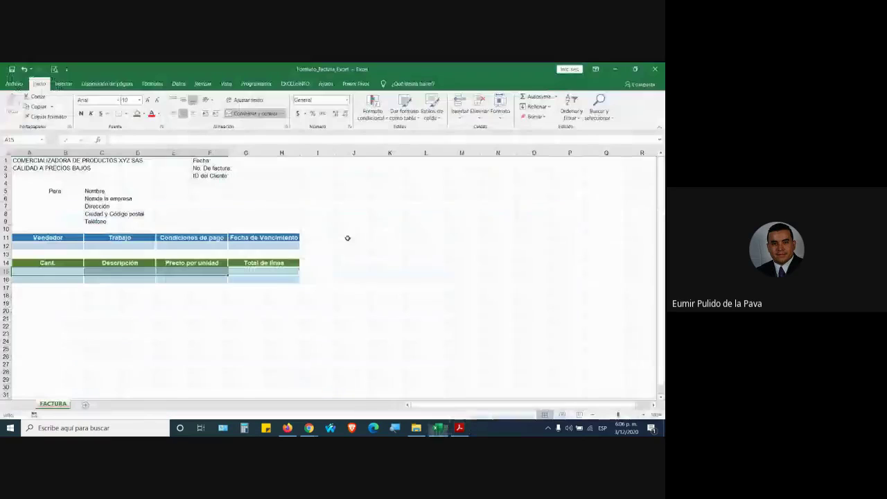
click(144, 113)
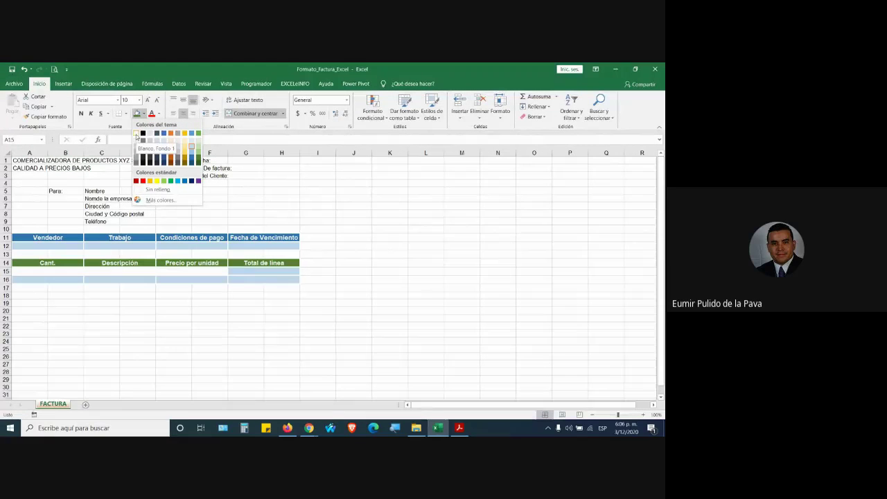
click(136, 142)
key(alt+Tab)
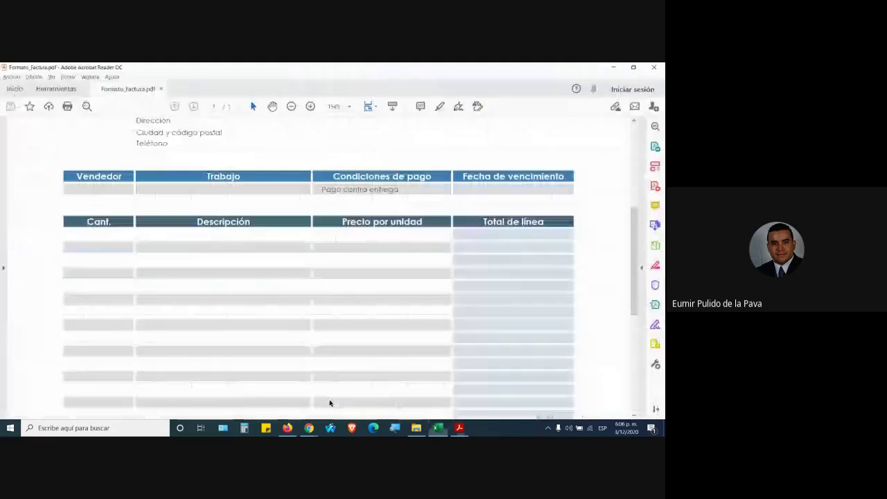
key(alt+Tab)
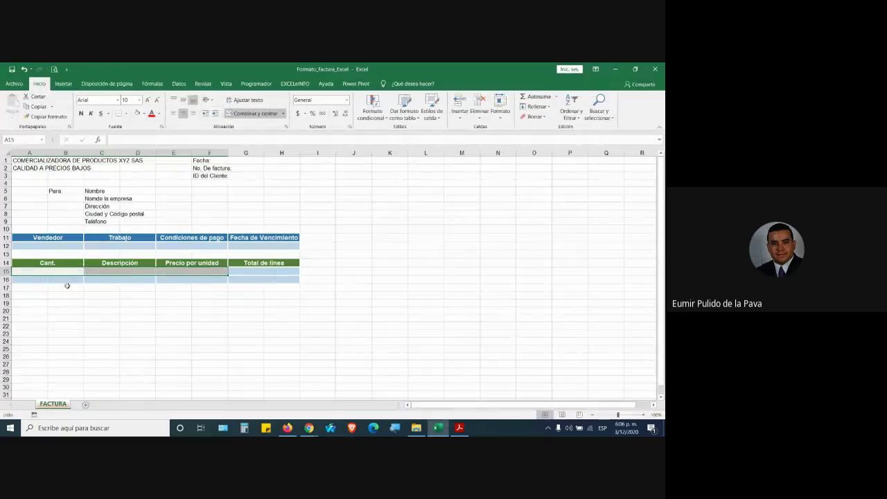
click(222, 294)
key(alt+Tab)
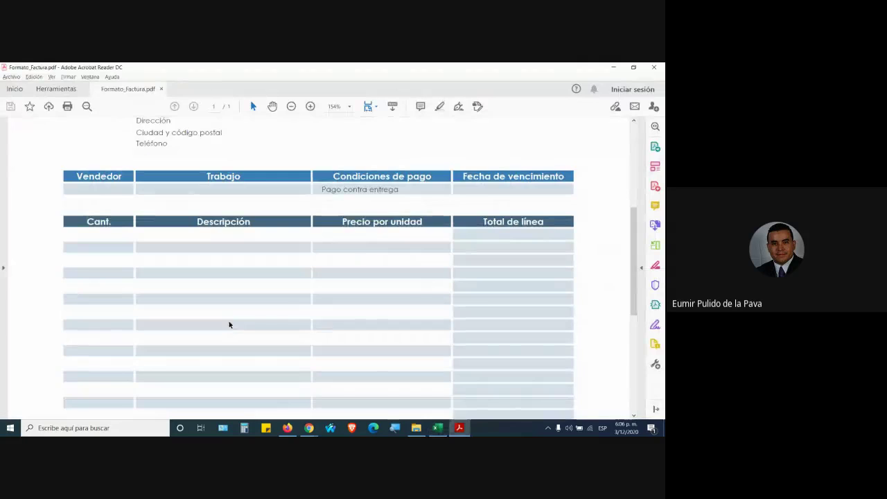
key(alt+Tab)
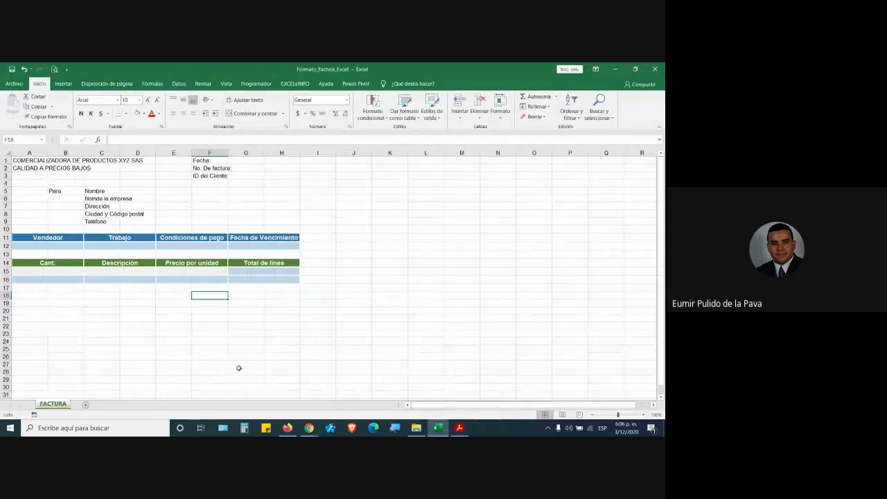
- Admit another participant in Google Meet, then review the PDF and return to Excel
mouse_move(309, 428)
click(262, 387)
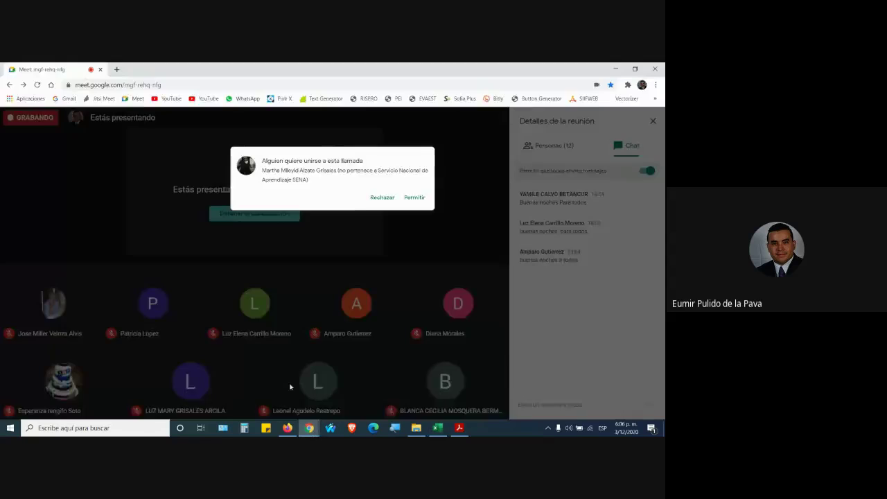
click(423, 170)
key(alt+Tab)
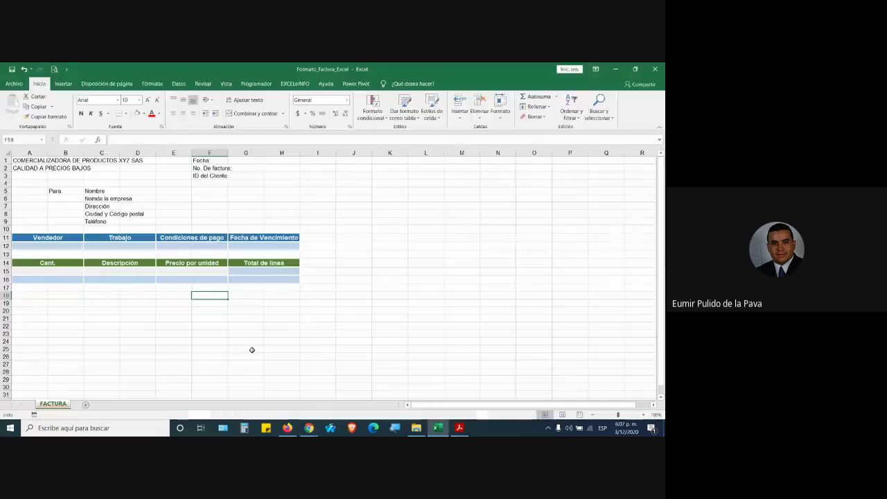
key(alt+Tab)
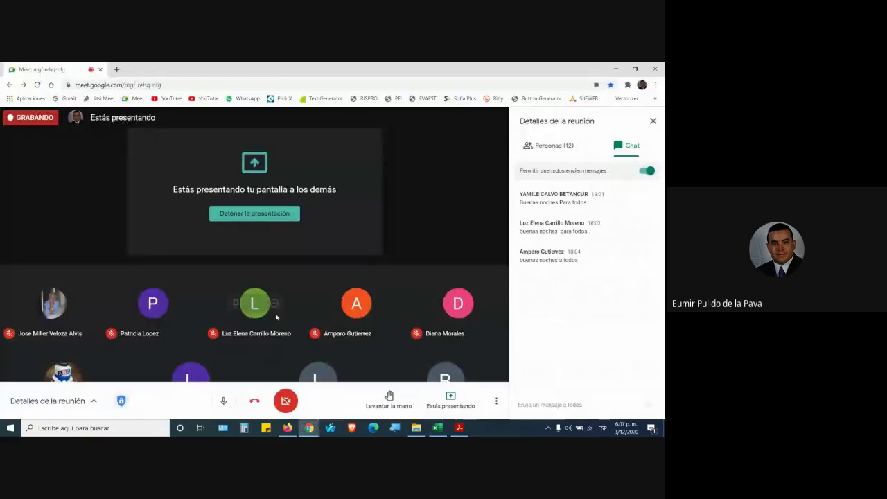
key(alt+Tab)
key(alt+Tab)
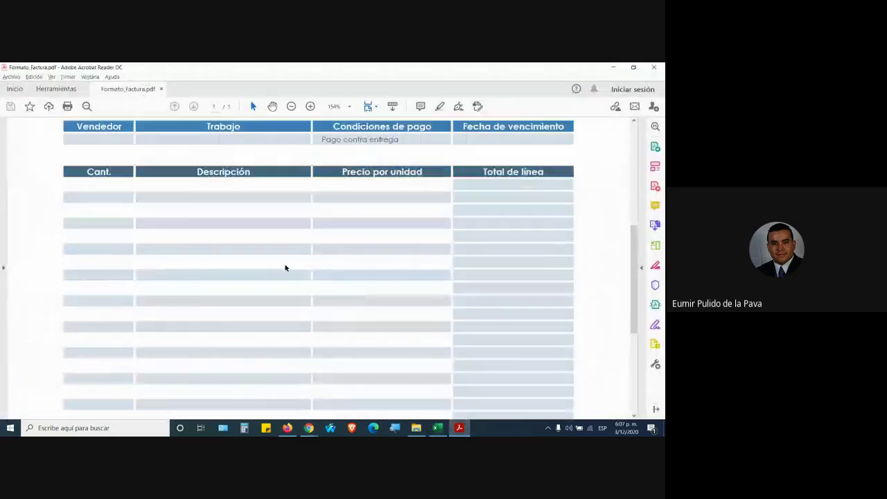
scroll(319, 279, down, 5)
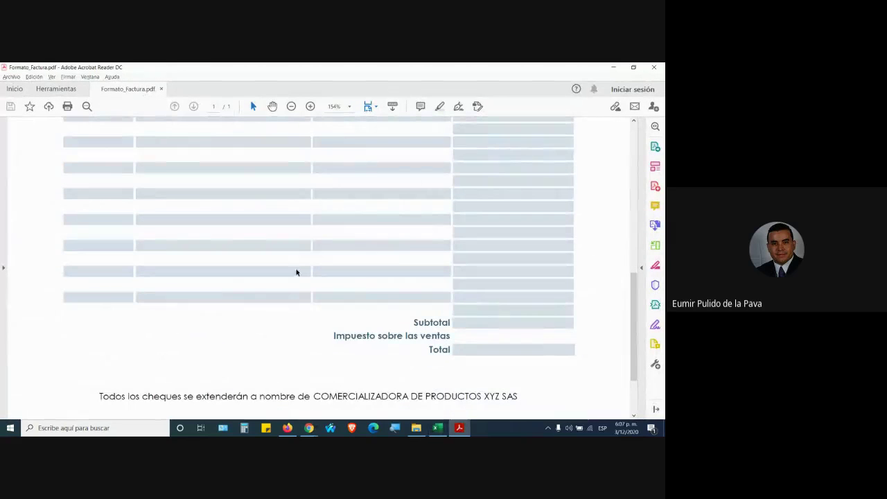
key(alt+Tab)
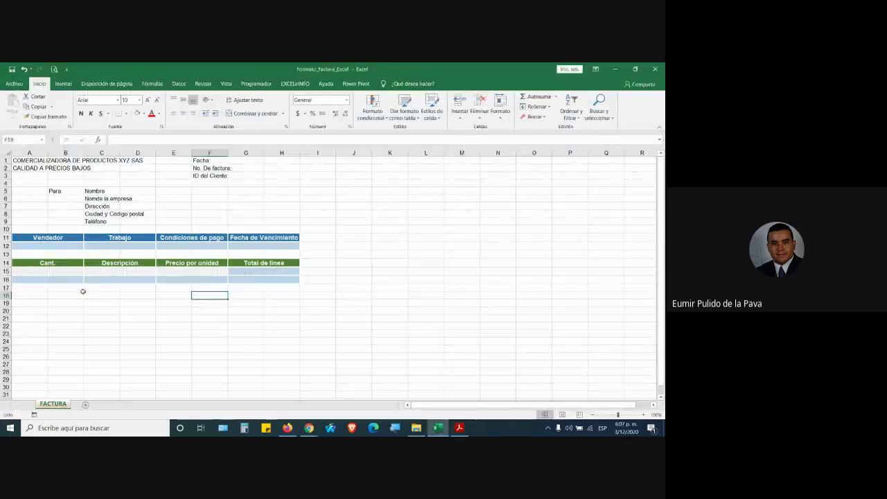
- Paint the banded formatting of rows 15–16 onto rows 17–18
drag(50, 270, 234, 269)
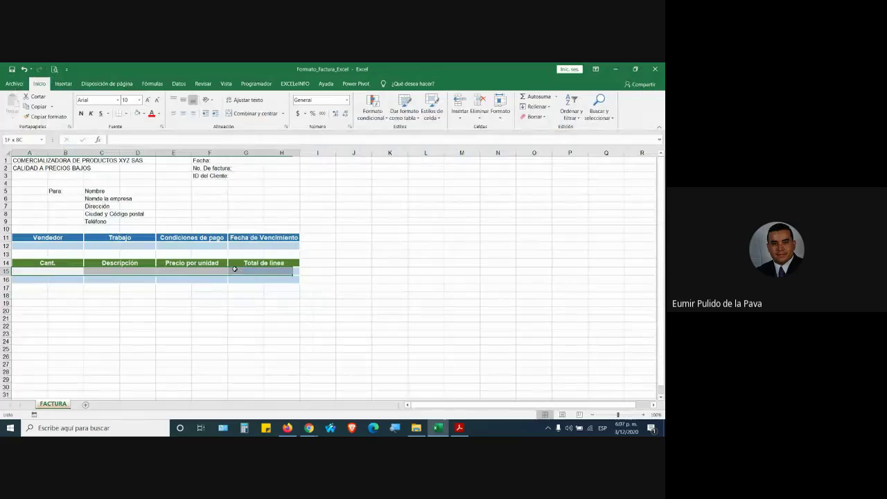
drag(248, 270, 246, 278)
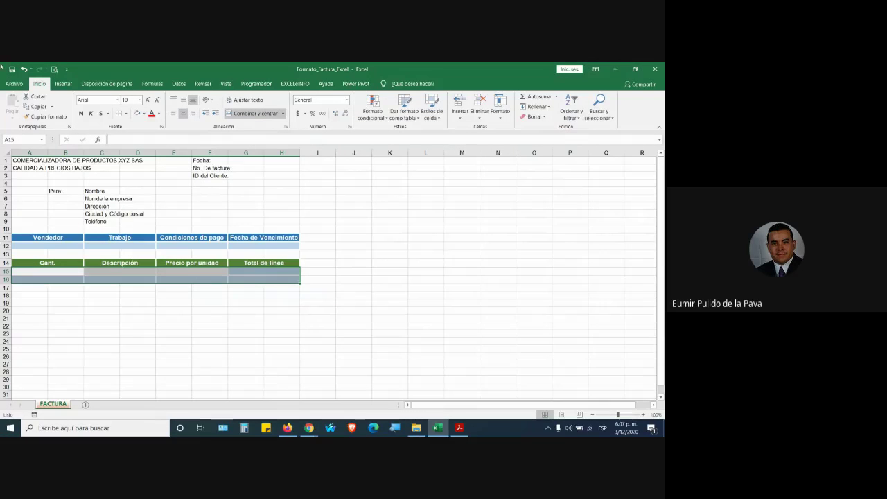
click(49, 116)
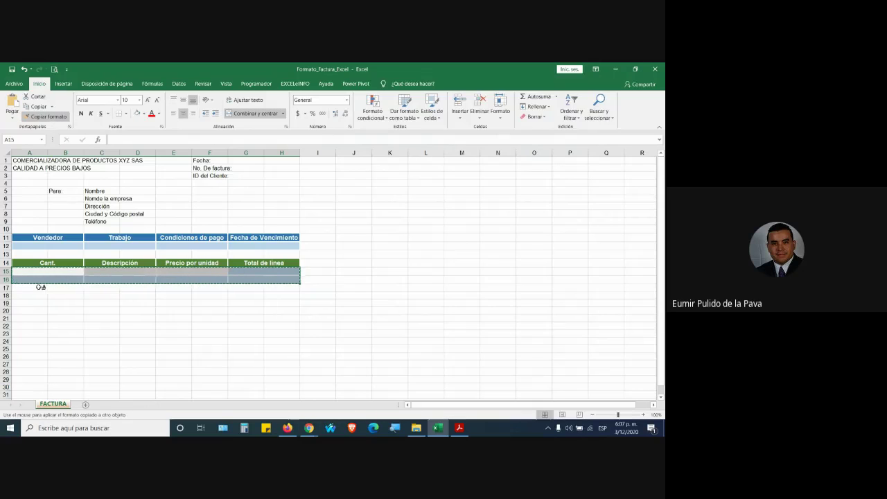
click(41, 287)
click(154, 321)
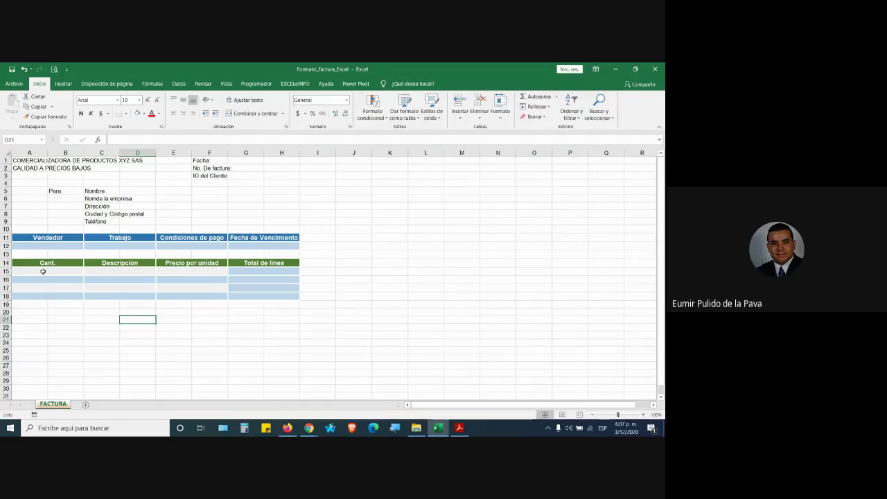
- Paint the banding of rows 15–18 onto rows 19–22
drag(43, 271, 277, 296)
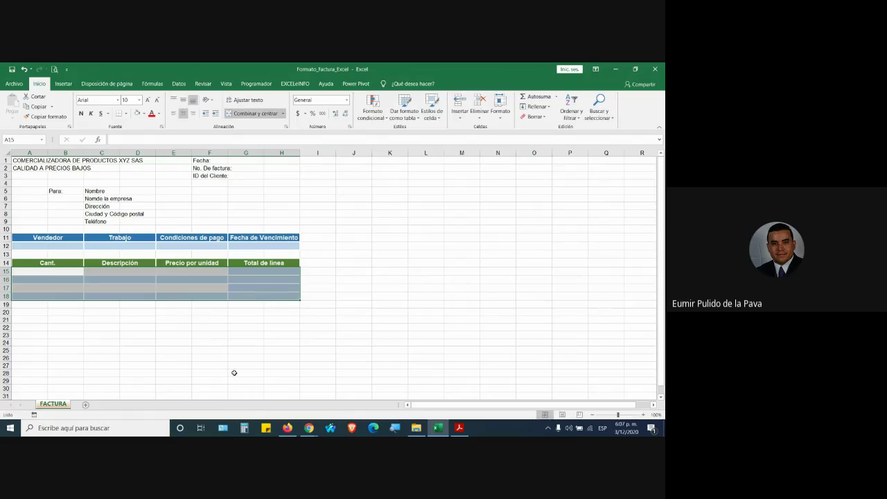
click(47, 116)
click(33, 305)
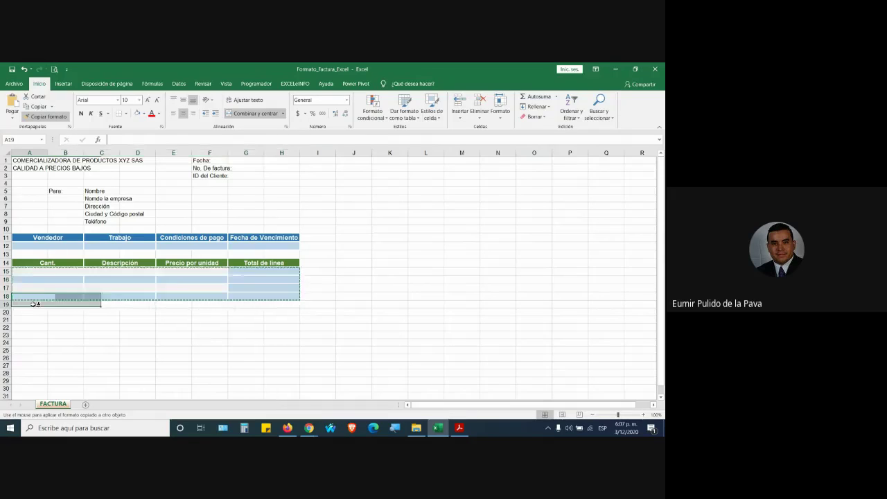
click(343, 327)
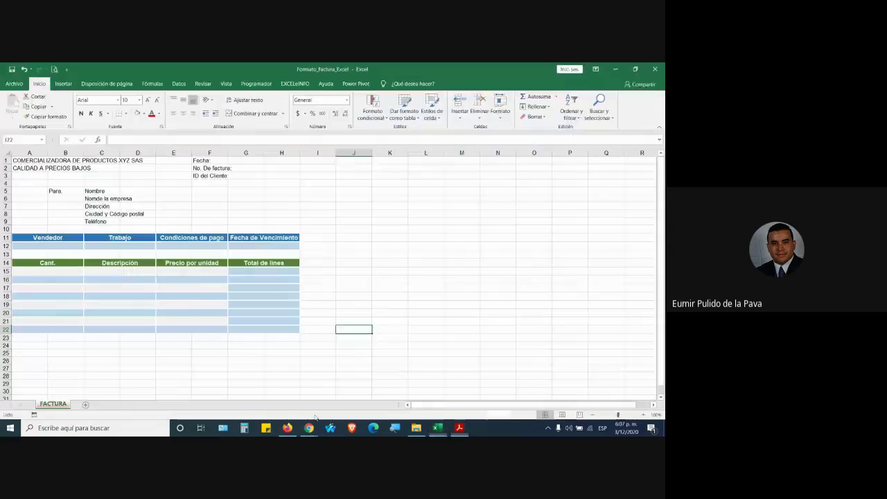
- Admit everyone waiting to join the Google Meet call, then return to Excel
mouse_move(309, 427)
click(294, 409)
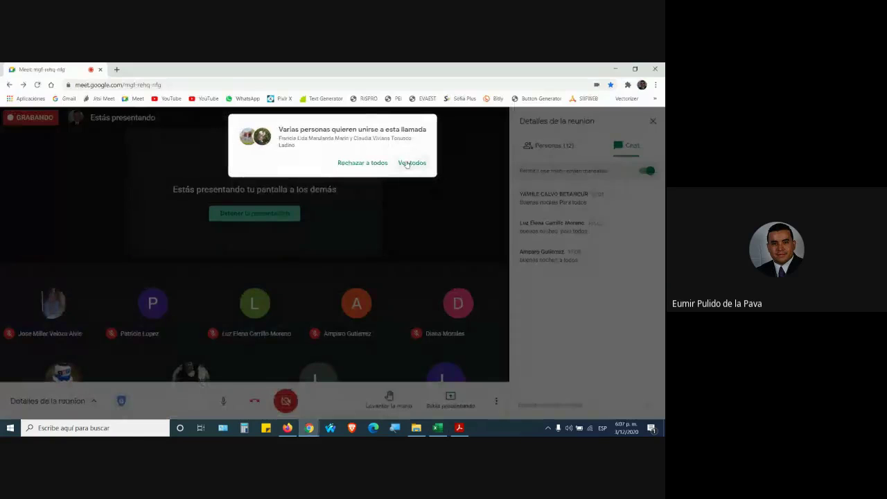
click(409, 165)
click(407, 223)
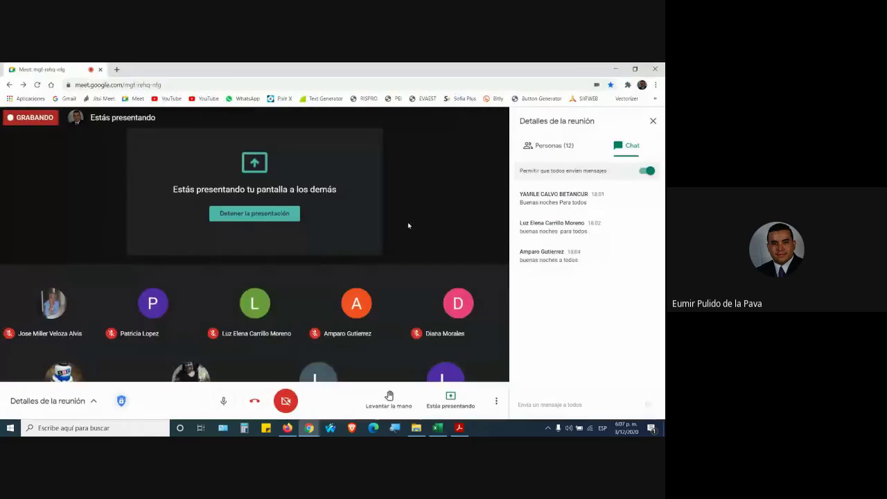
key(alt+Tab)
- Paint the banding of rows 15–22 onto rows 23–30
mouse_move(14, 272)
mouse_down()
mouse_move(254, 321)
mouse_move(254, 330)
mouse_up()
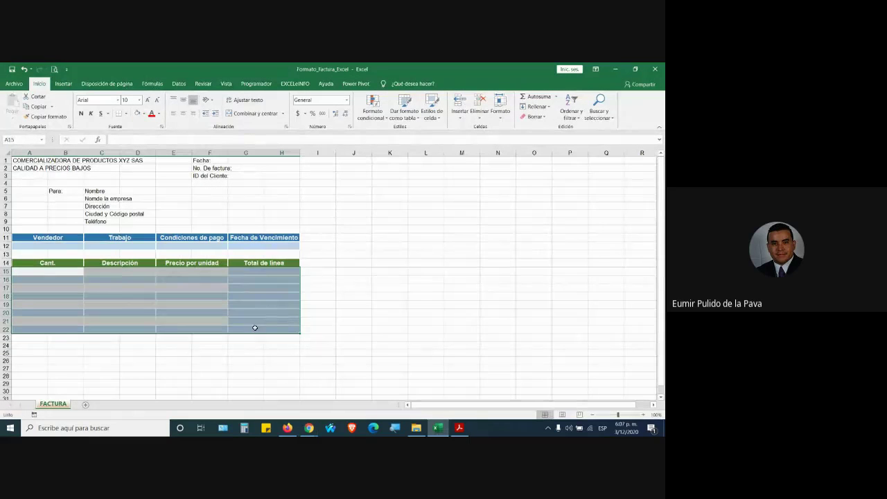
click(47, 116)
scroll(113, 302, down, 1)
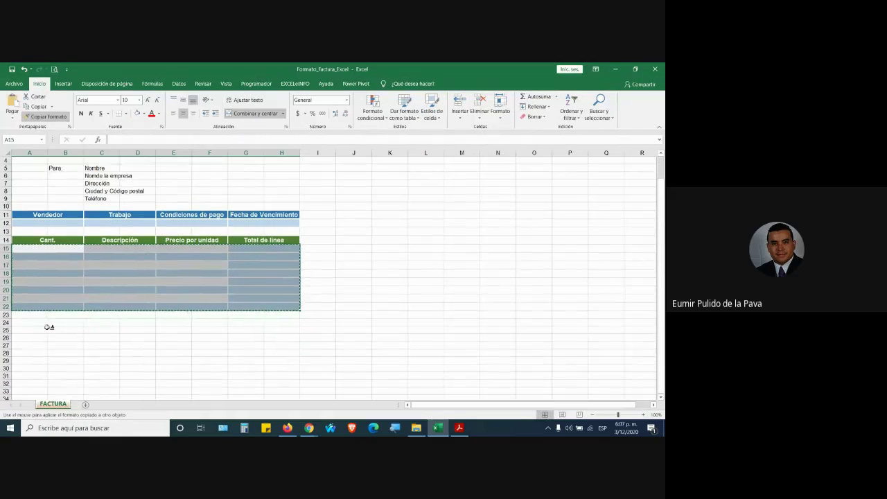
click(36, 317)
scroll(337, 315, down, 3)
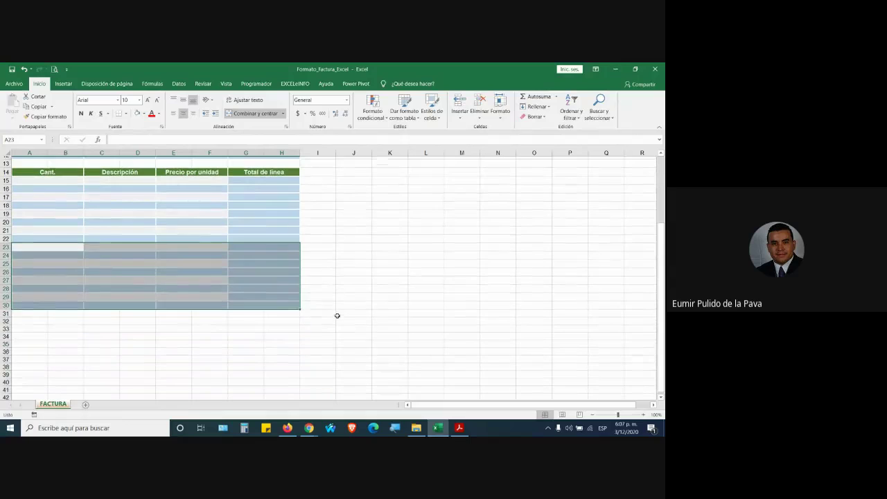
click(337, 315)
scroll(337, 316, up, 1)
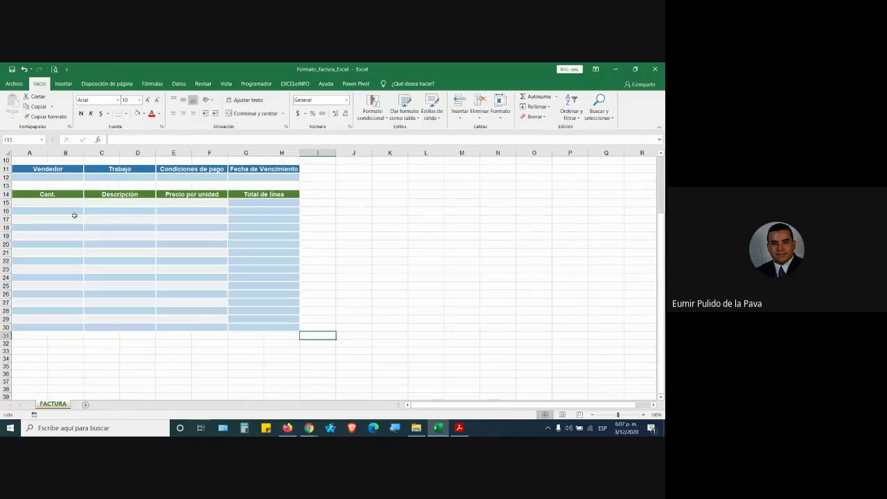
- Paint the banding of rows 15–30 from row 31 down to row 46
mouse_move(28, 202)
mouse_down()
mouse_move(104, 213)
mouse_move(299, 328)
mouse_up()
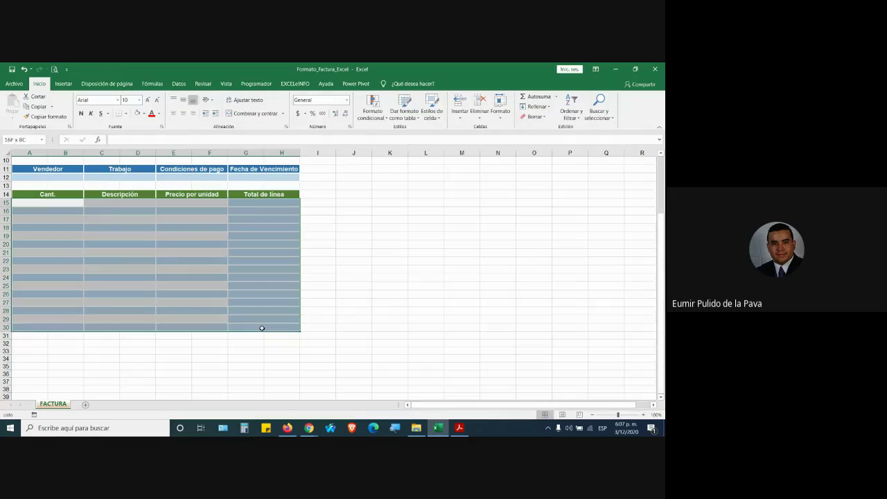
click(54, 122)
scroll(41, 308, down, 1)
click(39, 311)
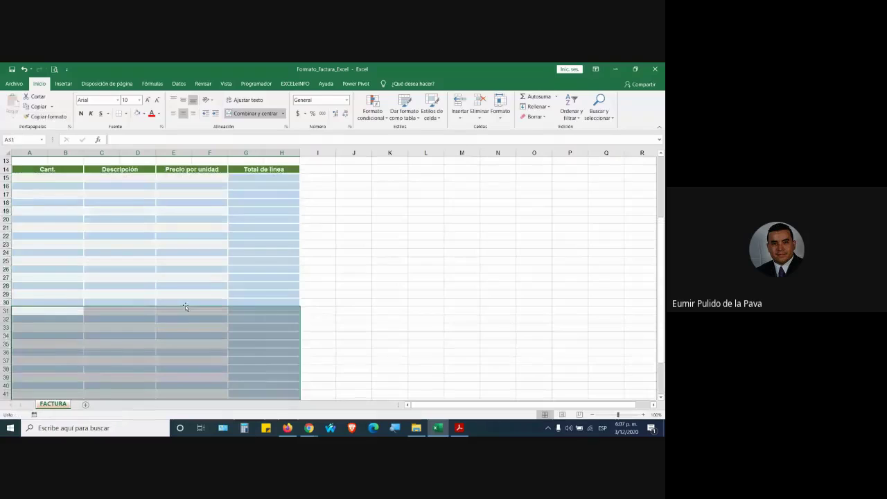
scroll(345, 286, down, 3)
click(345, 285)
- Scroll through the banded item table and compare it with the PDF reference
scroll(345, 285, up, 2)
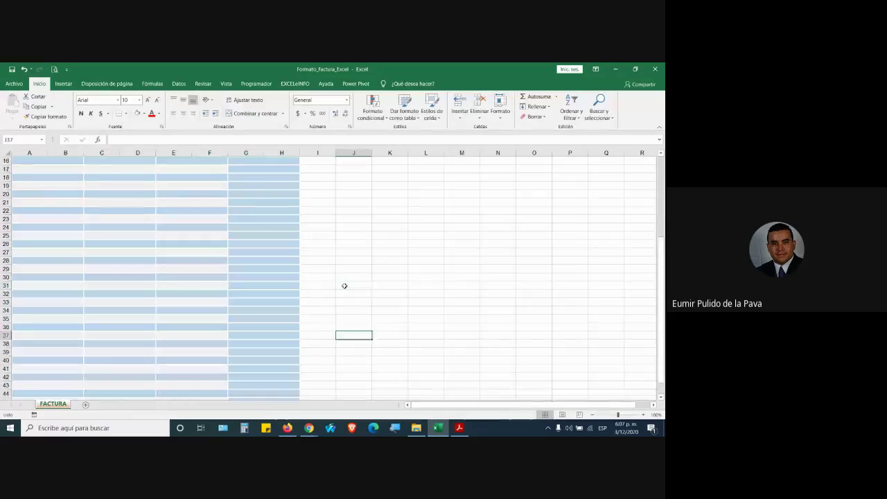
scroll(344, 286, up, 3)
scroll(345, 286, down, 1)
scroll(345, 285, down, 4)
scroll(345, 286, up, 3)
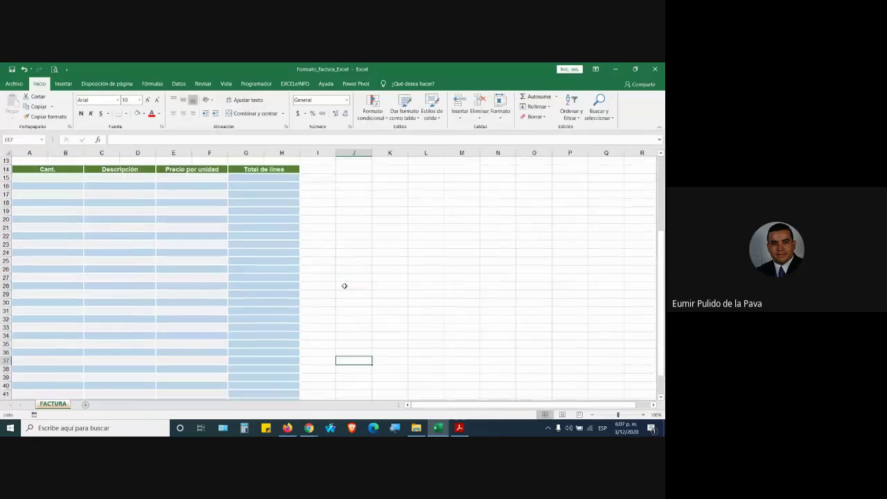
scroll(345, 286, up, 2)
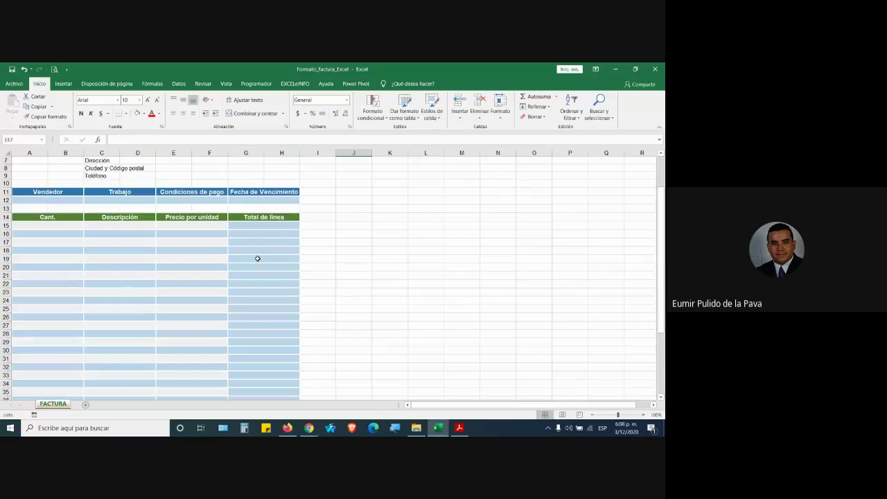
scroll(258, 259, up, 2)
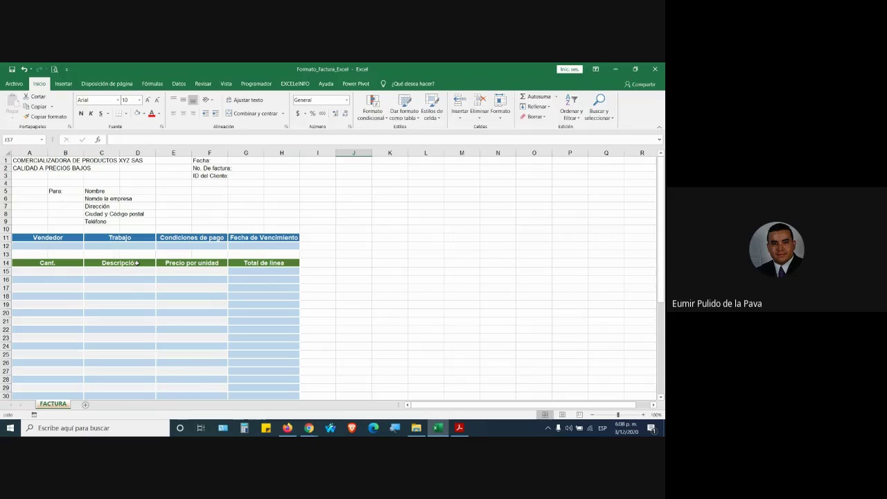
scroll(243, 305, down, 3)
scroll(243, 305, down, 2)
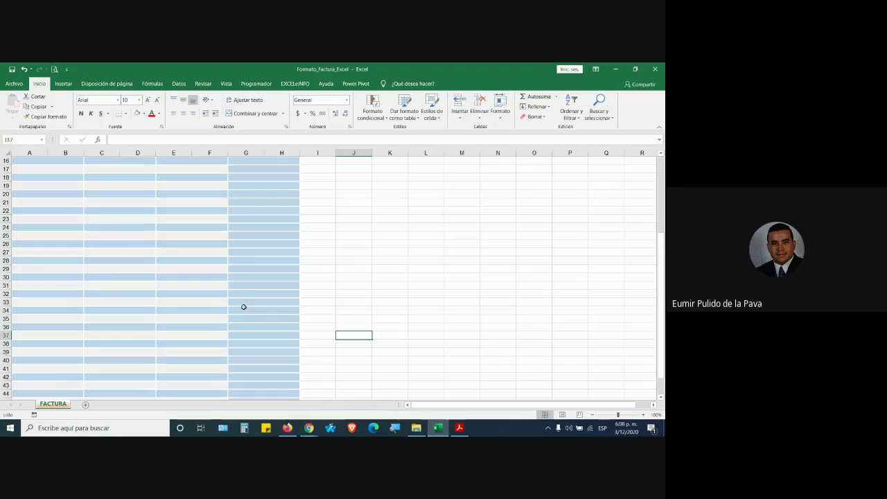
scroll(204, 326, down, 2)
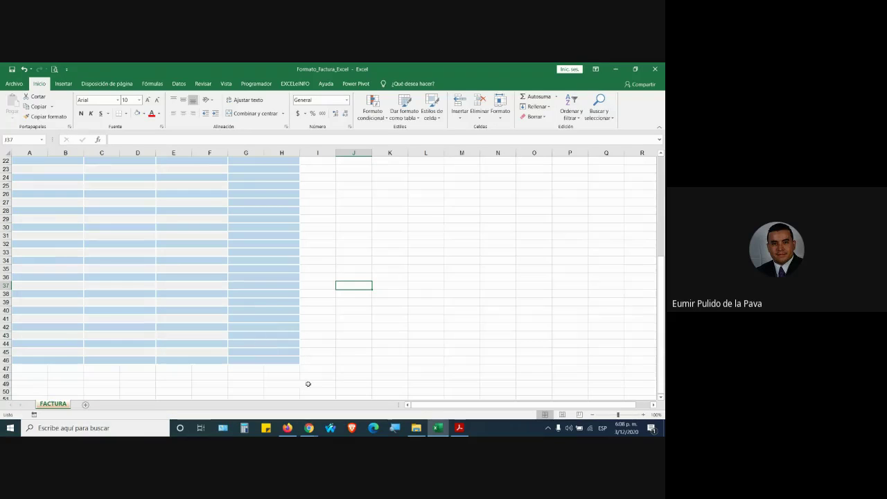
click(463, 429)
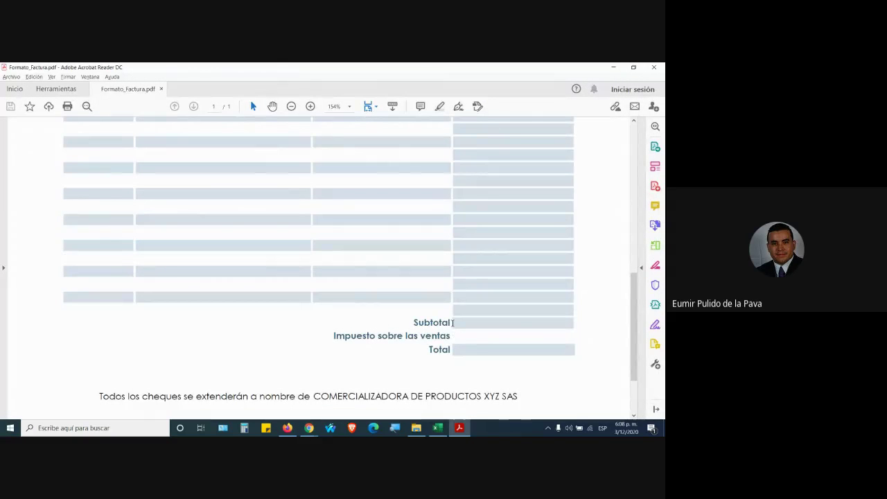
key(alt+Tab)
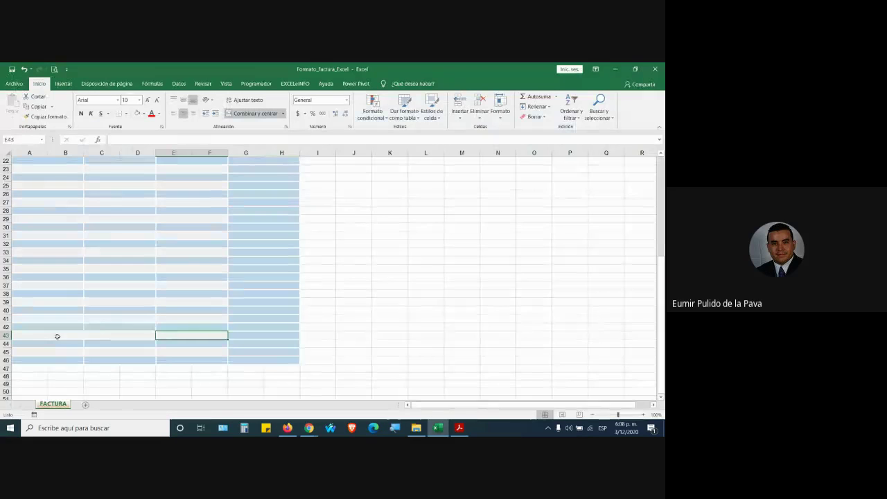
- Set A43:F46 to No Fill so only the Total de línea column stays shaded
drag(58, 337, 180, 358)
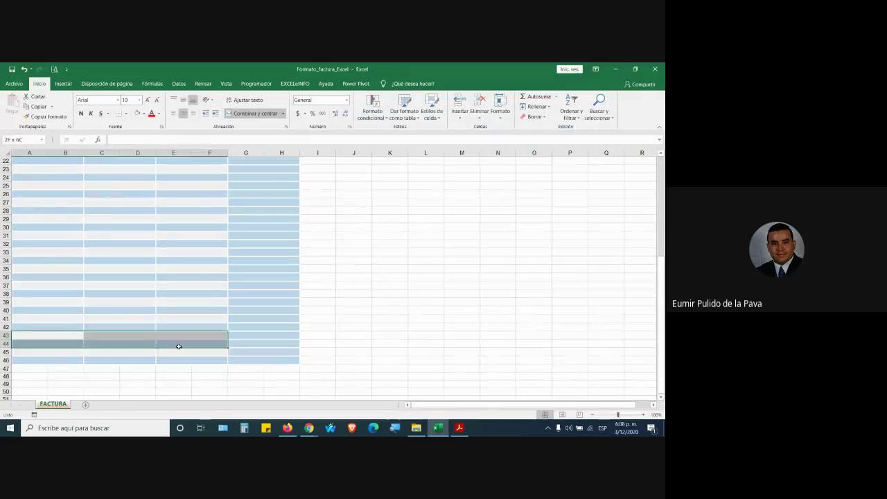
click(137, 113)
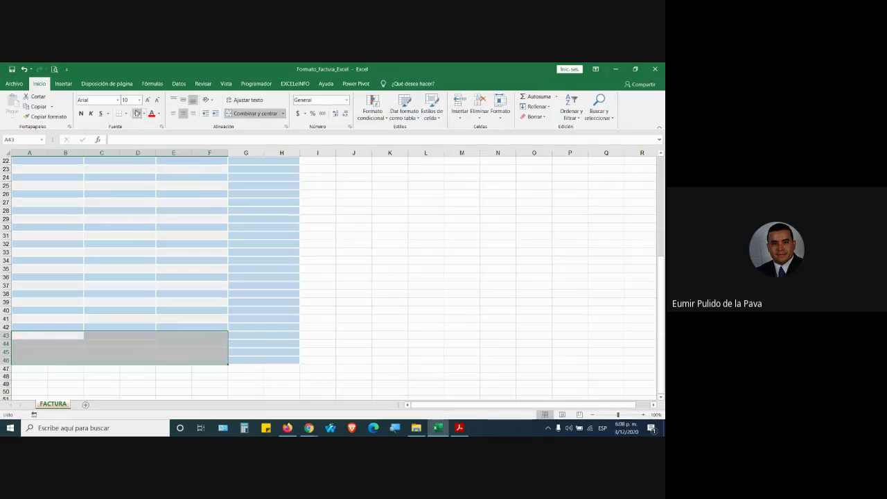
click(144, 113)
click(136, 137)
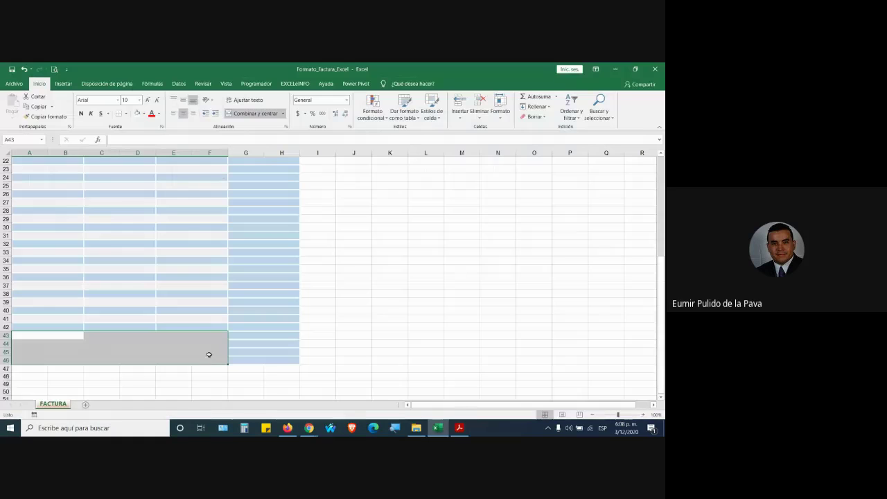
click(208, 354)
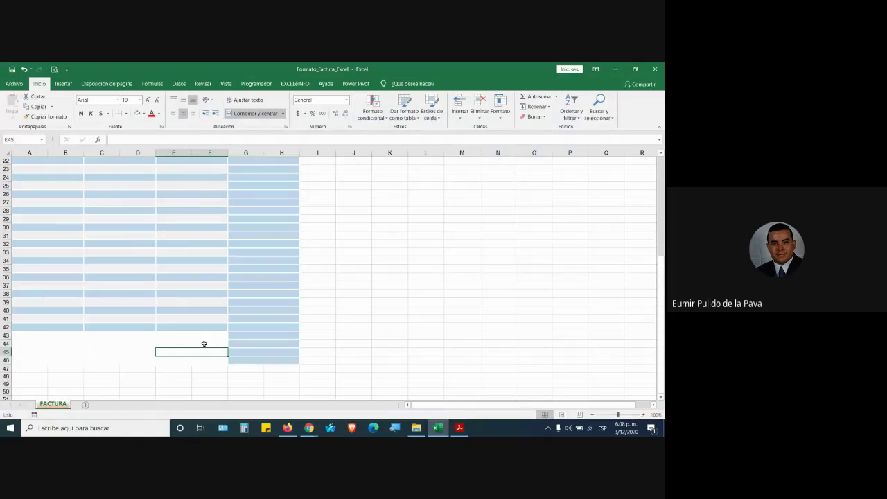
- Use the Format Painter to copy row 41's banding from A41:F41 onto A43:F43
click(203, 343)
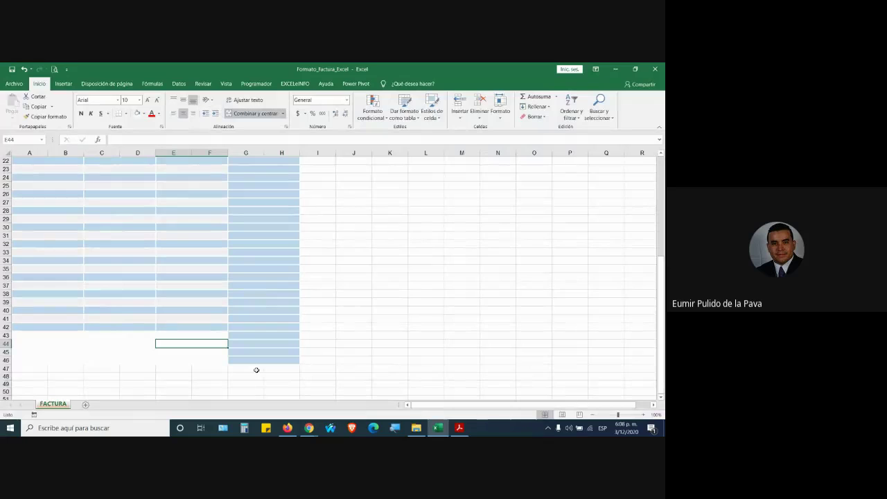
click(44, 315)
drag(47, 317, 178, 317)
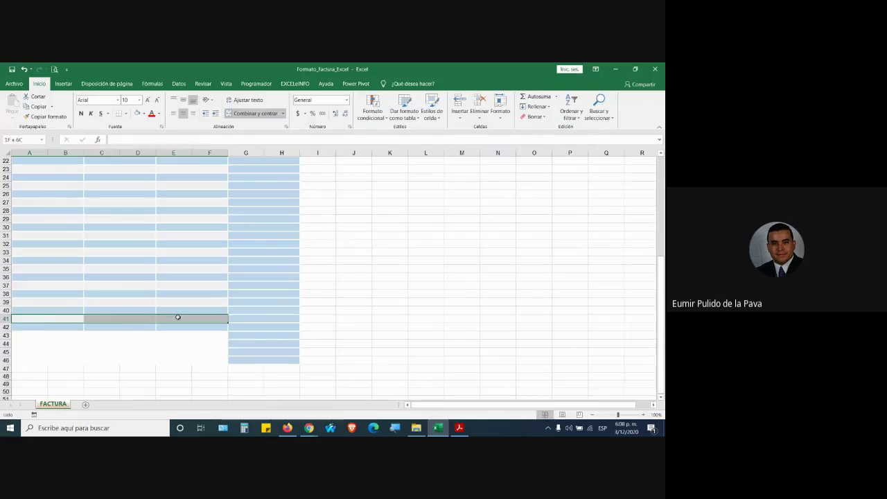
click(45, 117)
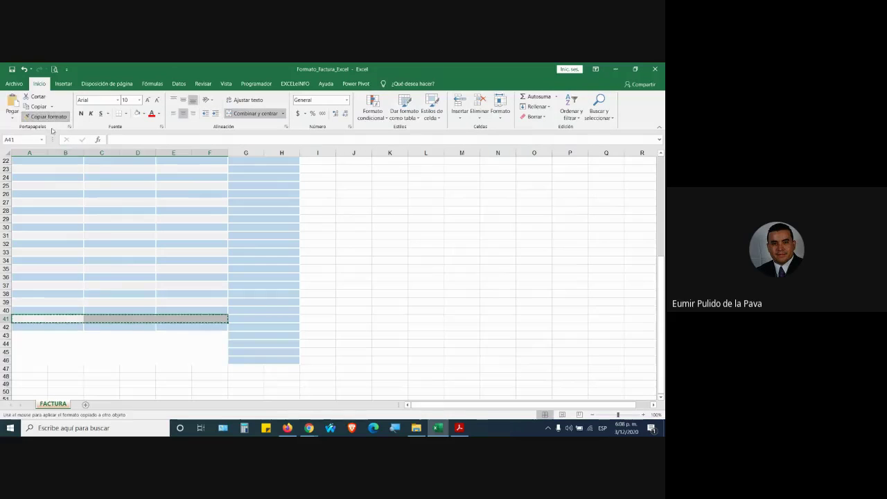
click(44, 335)
drag(79, 318, 198, 318)
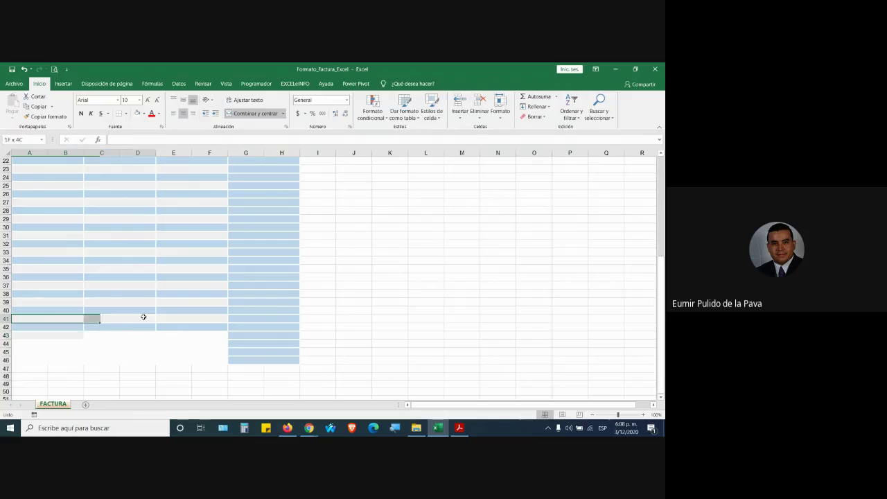
click(45, 116)
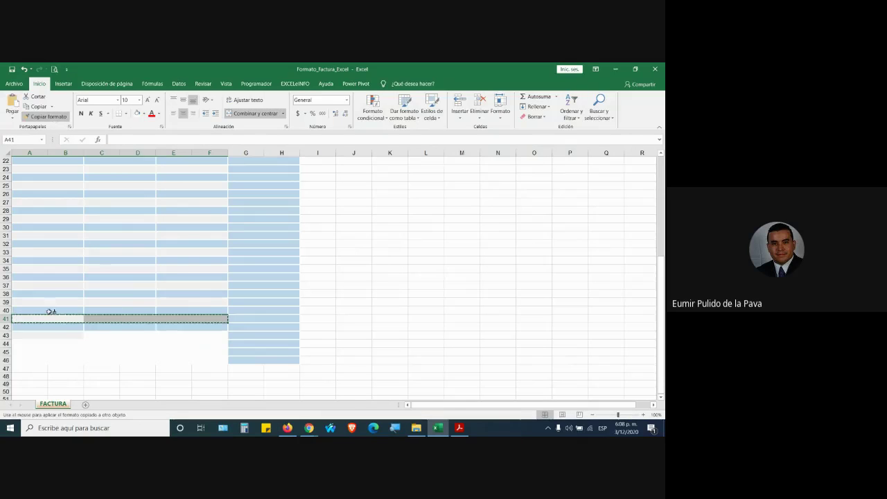
click(60, 335)
drag(68, 322, 208, 319)
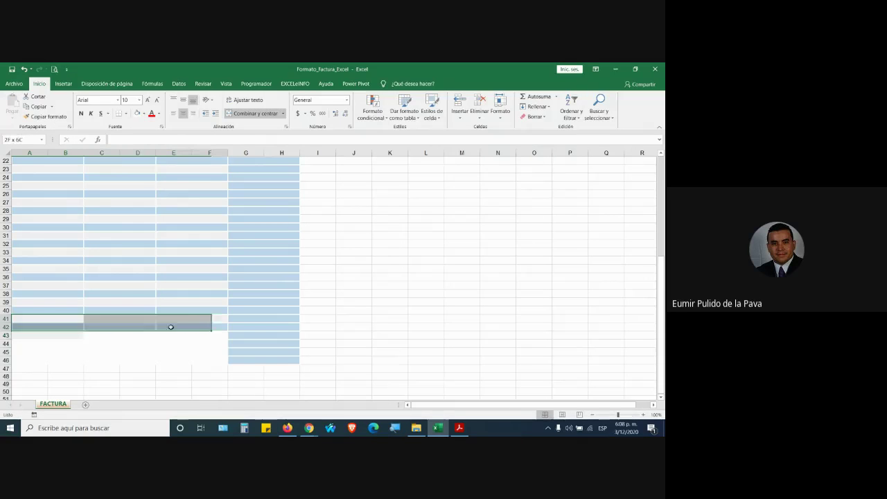
click(45, 117)
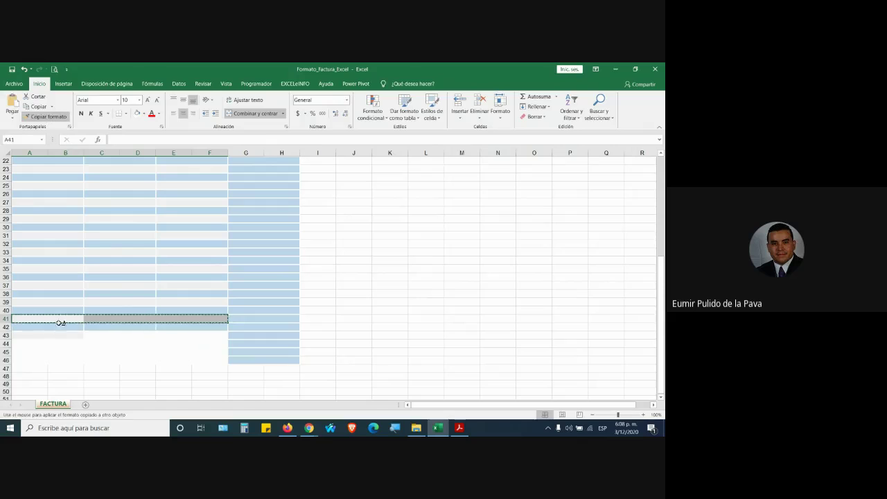
drag(59, 335, 208, 336)
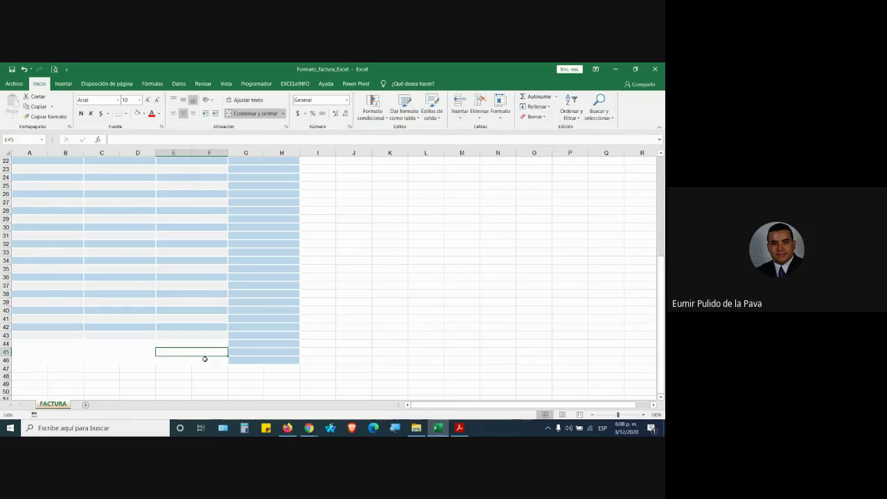
- Enter the Subtotal, Impuesto sobre las ventas and Total labels in E44–E46, checking each against the PDF
key(alt+Tab)
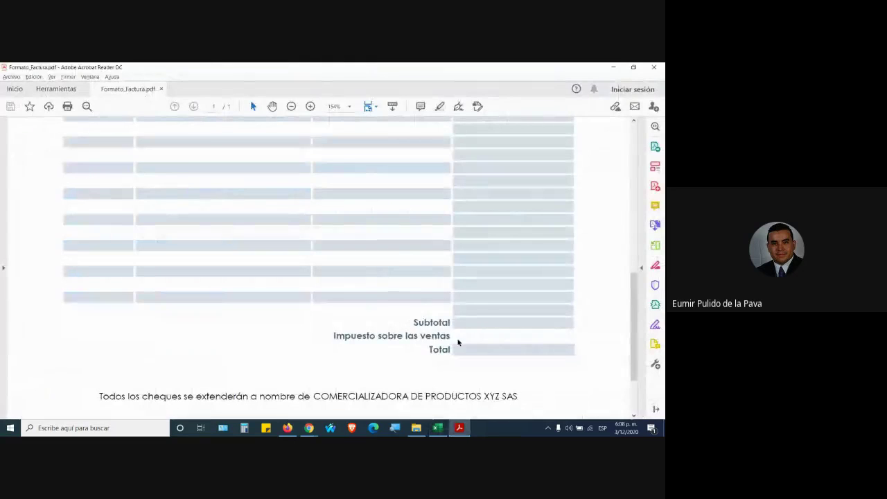
key(alt+Tab)
text(Subtotal)
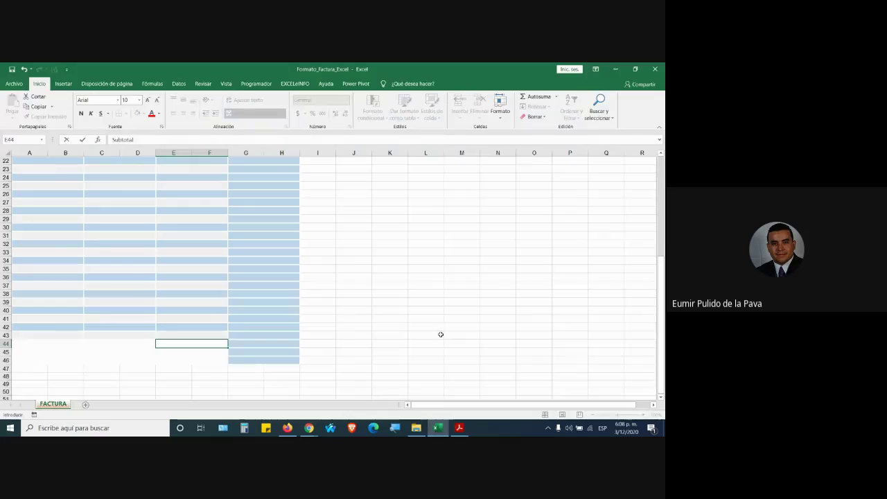
key(Return)
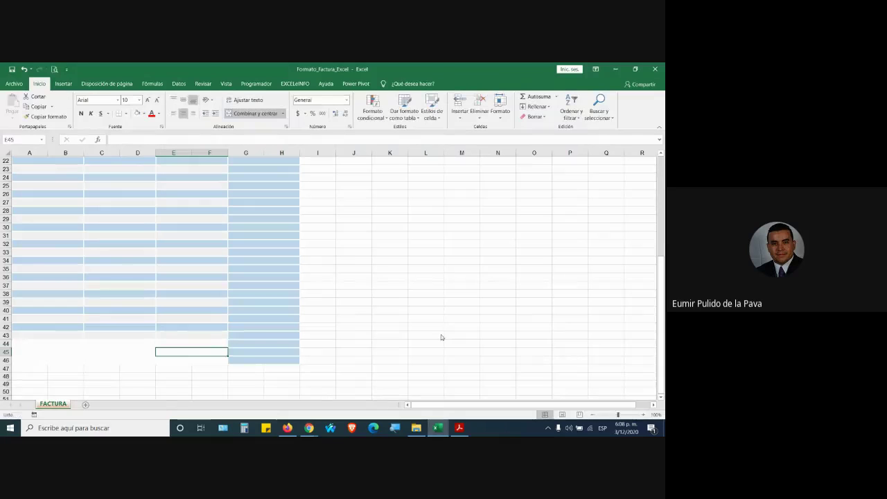
key(alt+Tab)
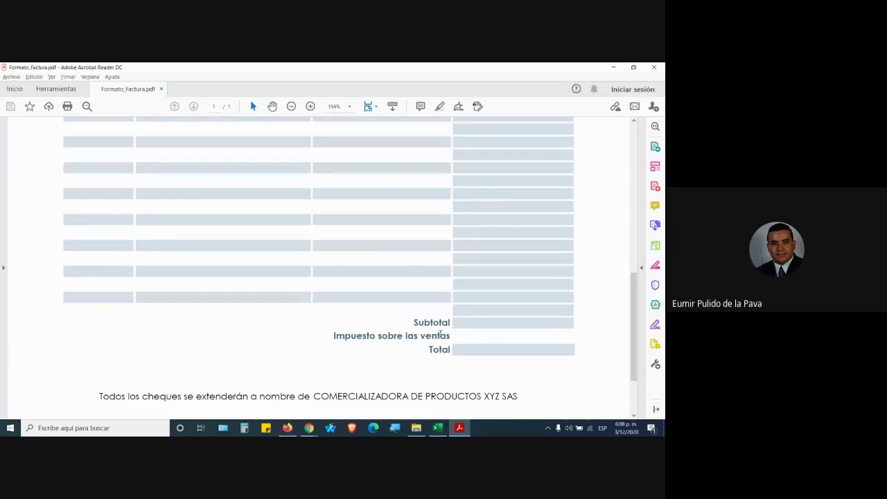
key(alt+Tab)
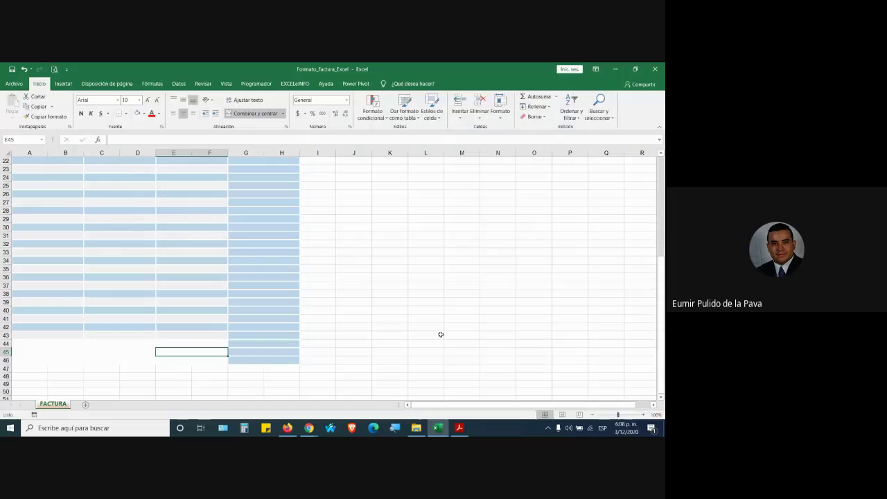
text(Impuesto sobre las ventas)
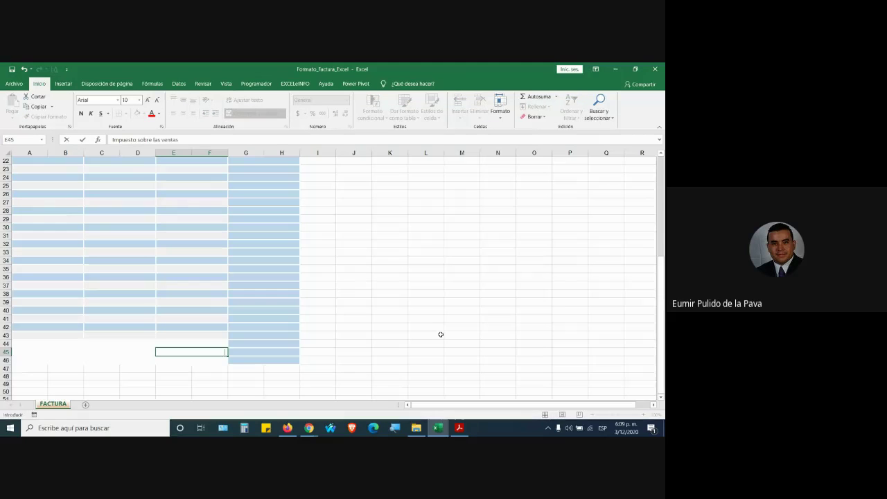
key(Return)
key(alt+Tab)
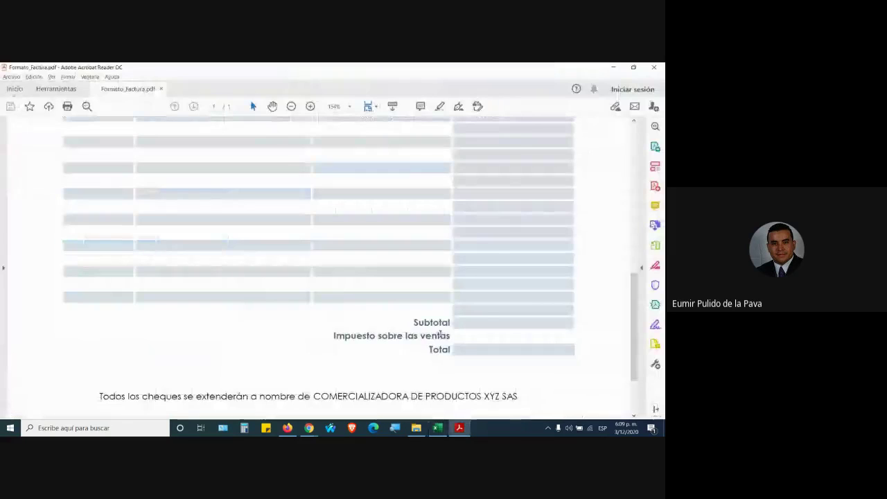
key(alt+Tab)
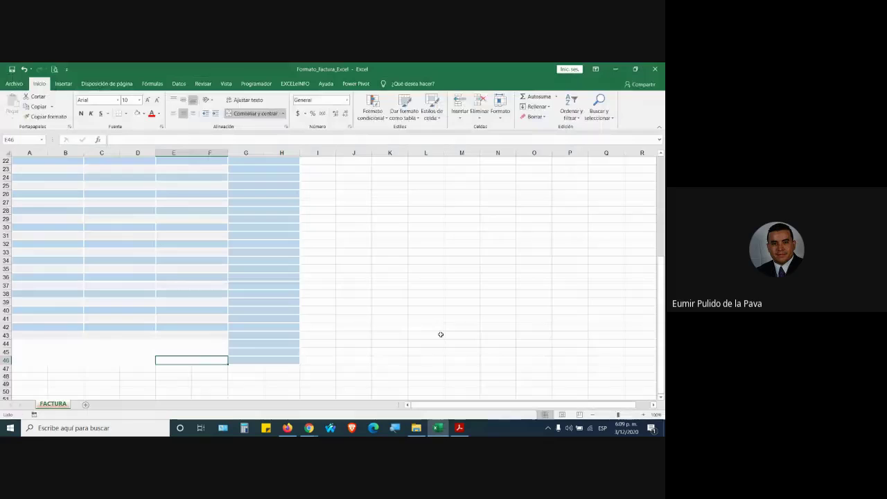
key(Down)
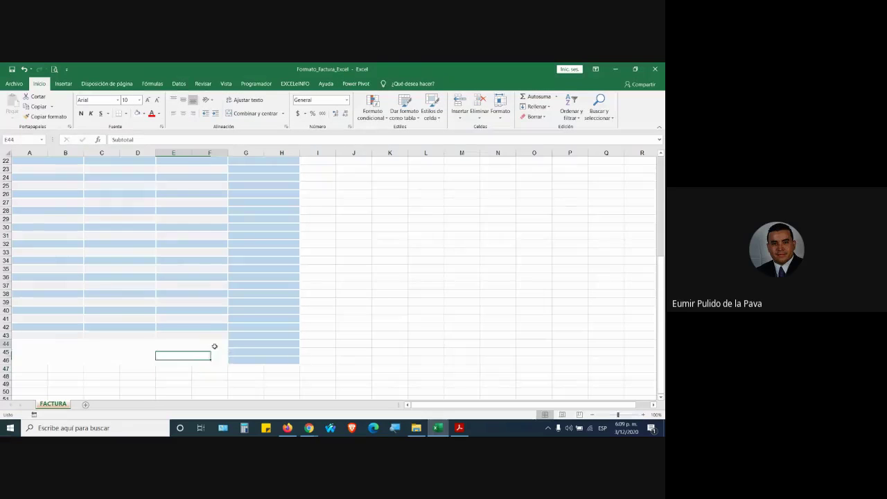
- Make the three summary labels black, left-aligned and bold, and autofit column F
drag(214, 346, 215, 359)
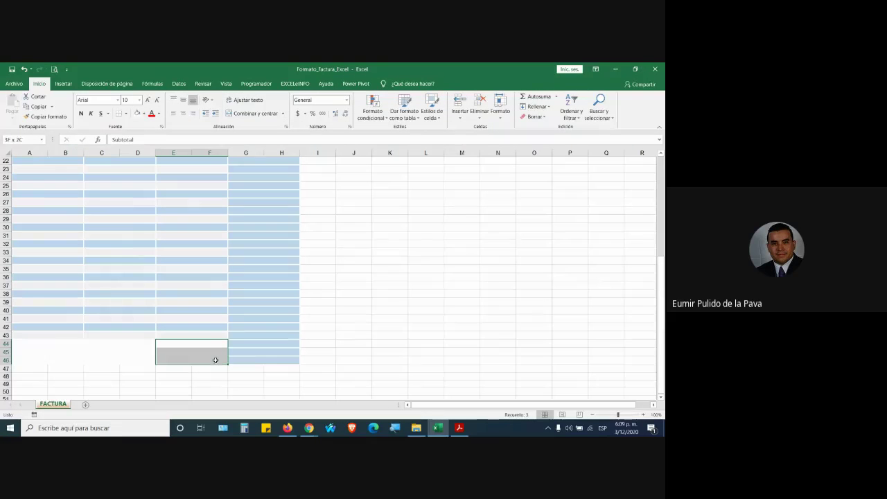
click(158, 113)
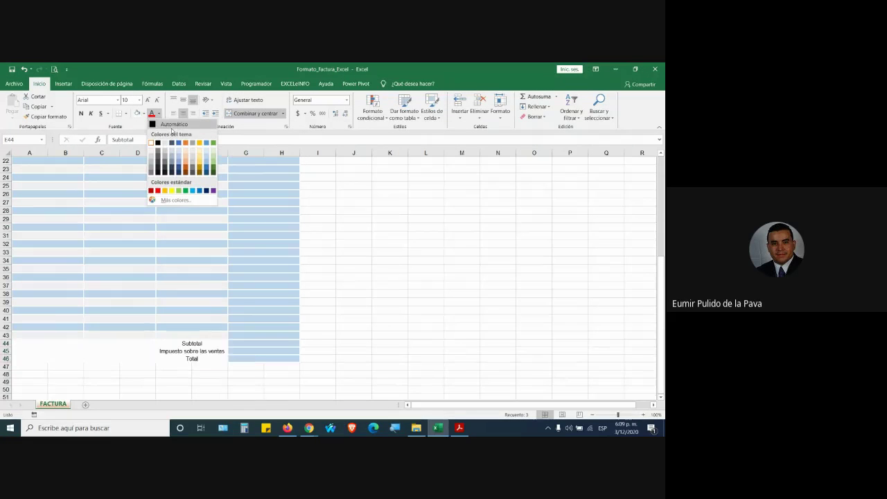
click(158, 142)
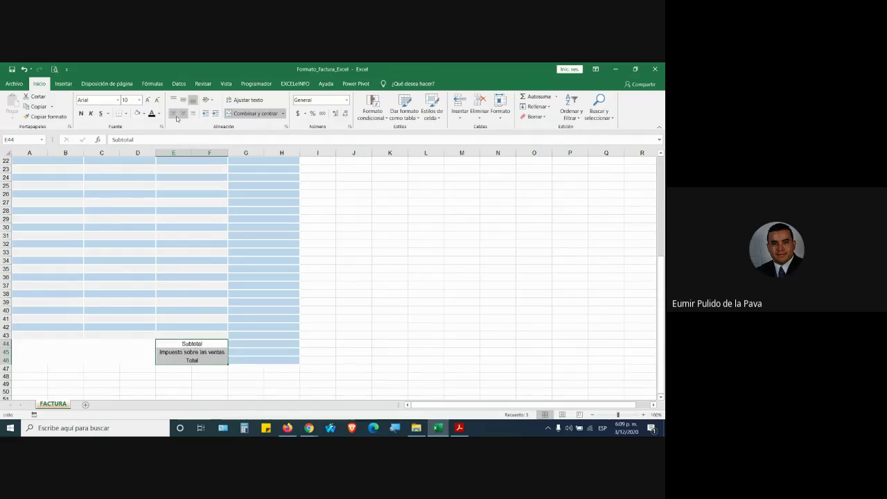
click(173, 113)
click(81, 113)
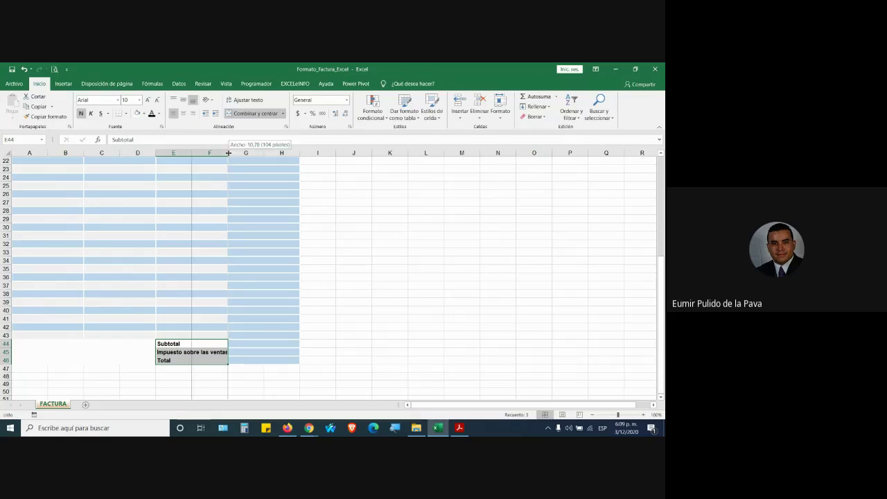
double_click(228, 152)
- Set the summary labels to size 11 and dark green, and widen column F to fit them
key(alt+Tab)
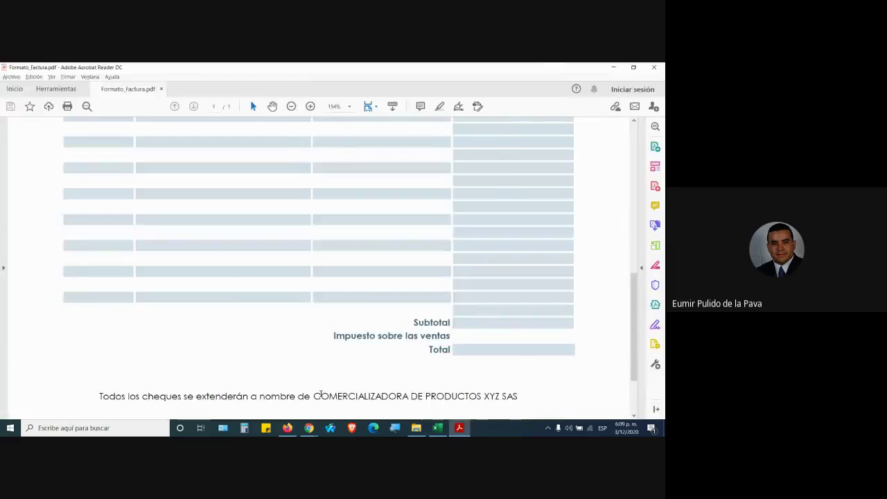
key(alt+Tab)
click(147, 99)
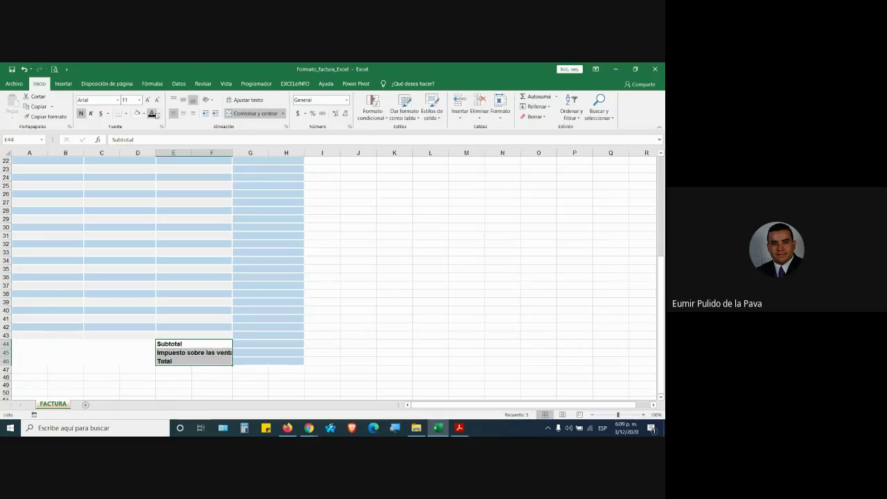
click(158, 114)
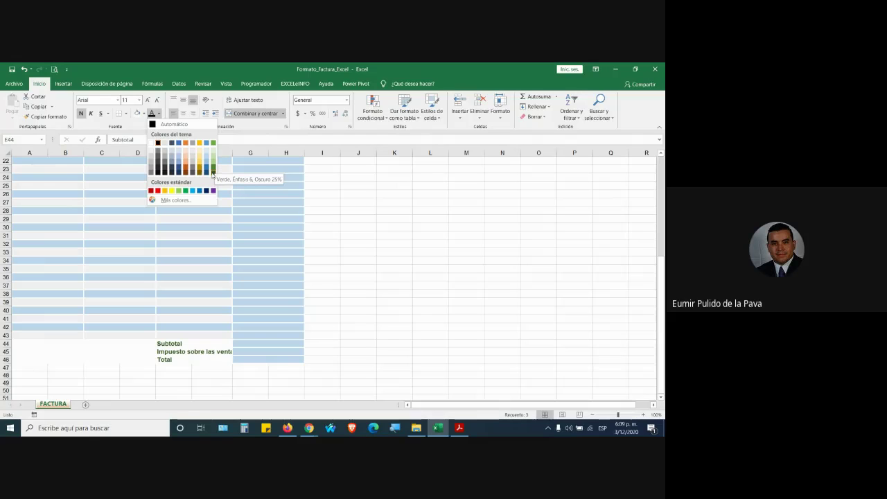
click(212, 173)
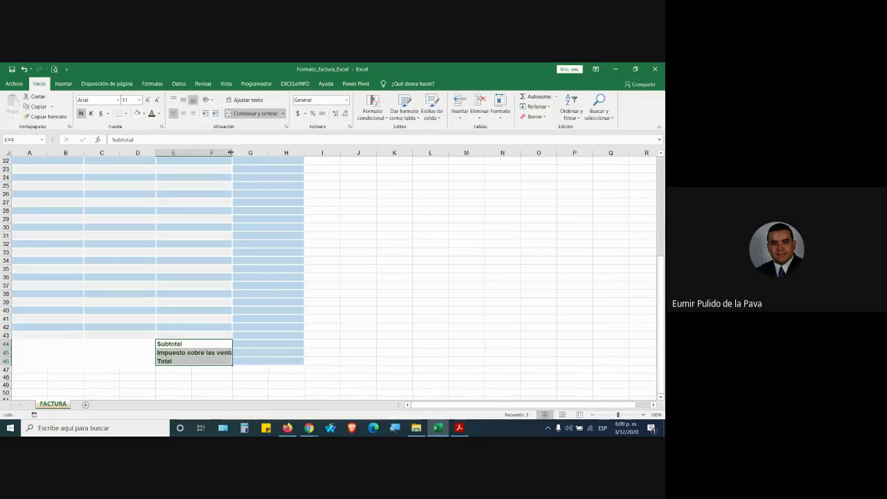
drag(230, 153, 234, 152)
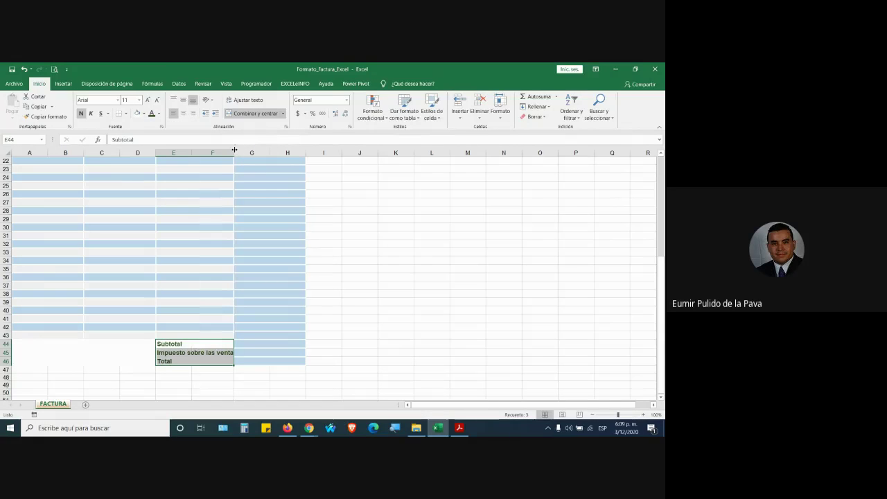
drag(234, 152, 244, 153)
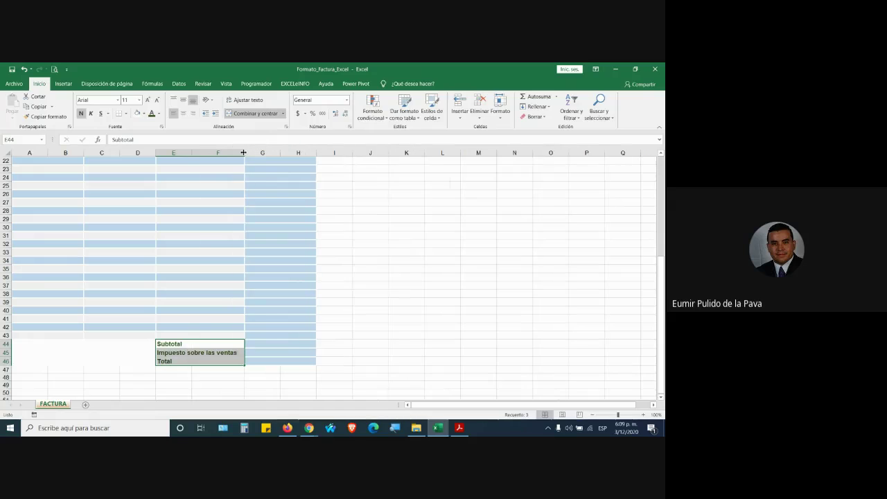
- Right-align the Subtotal, tax and Total labels
click(348, 309)
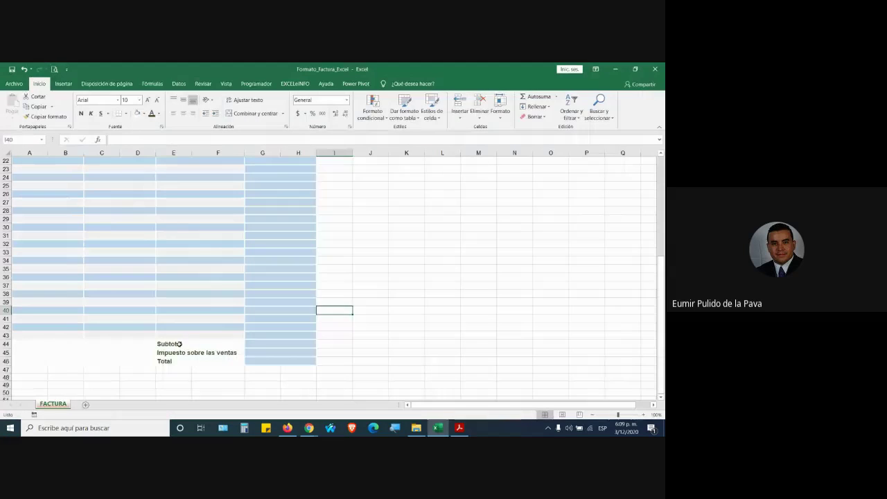
drag(170, 344, 186, 359)
click(194, 113)
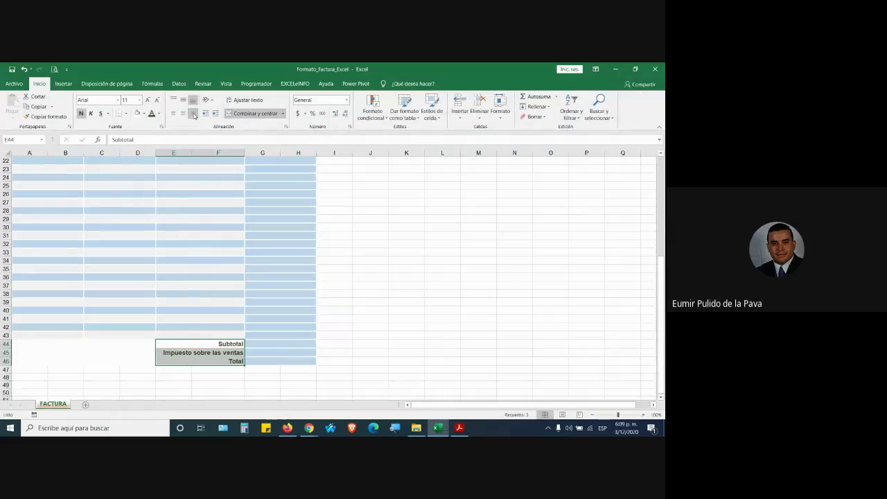
click(383, 312)
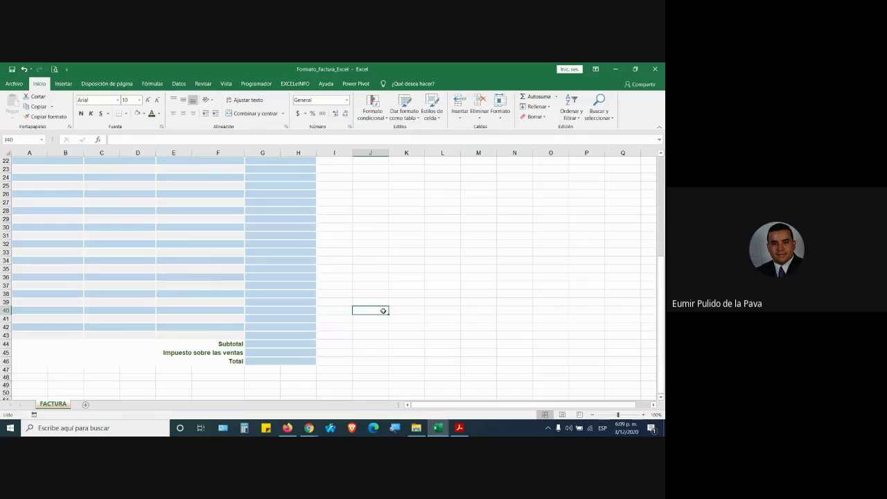
- Select the company and client header block, A1:H9
scroll(279, 315, up, 5)
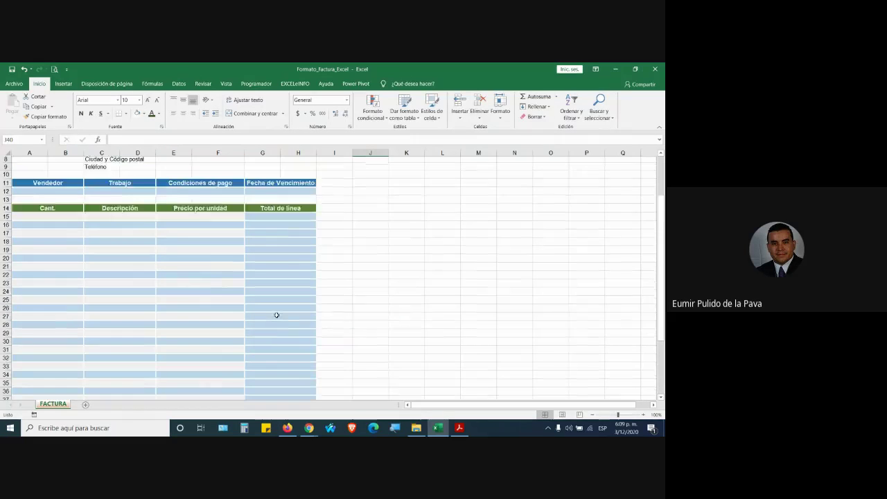
scroll(278, 315, up, 2)
scroll(277, 315, down, 3)
scroll(276, 316, down, 3)
scroll(276, 316, down, 2)
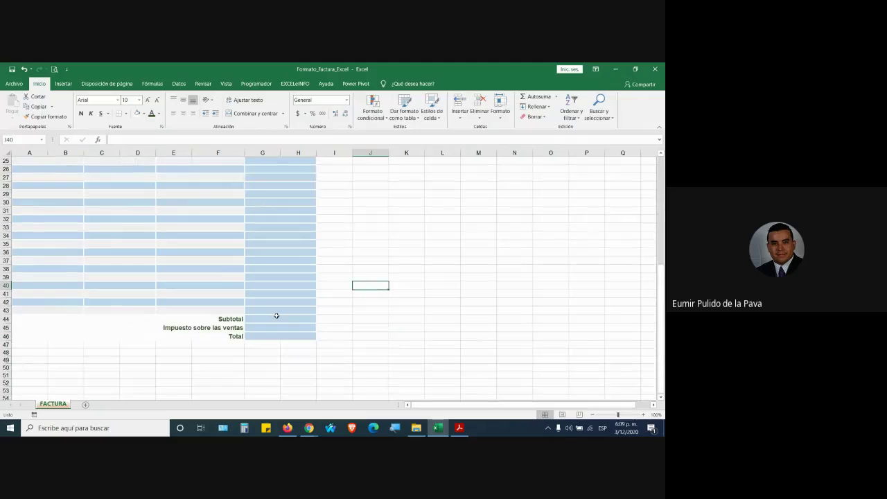
scroll(276, 317, up, 1)
scroll(276, 316, up, 5)
scroll(276, 317, up, 2)
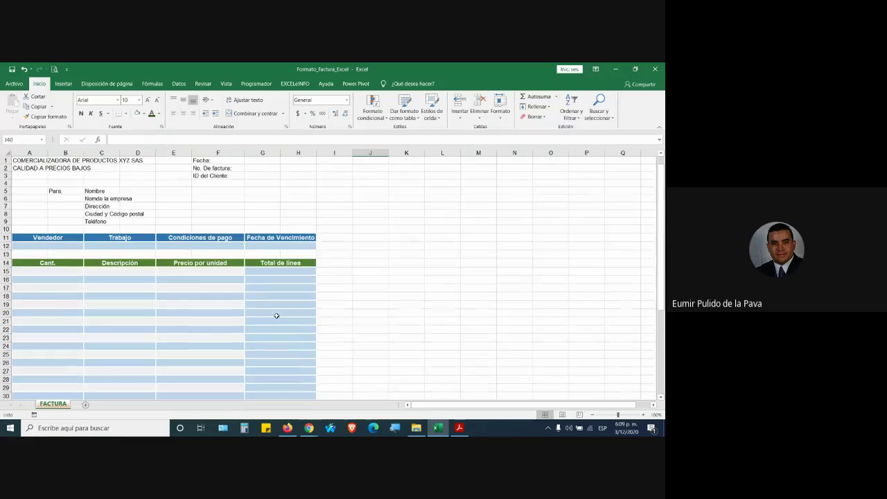
drag(14, 161, 301, 219)
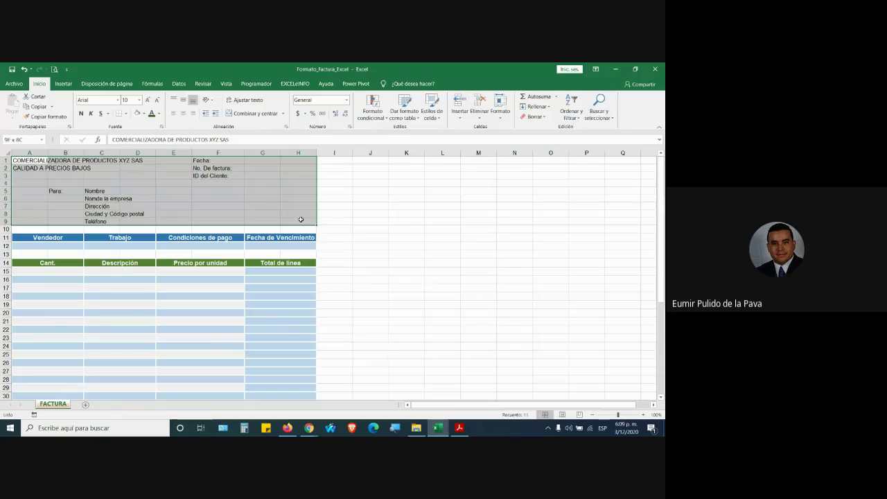
- Copy the cheque-payee sentence from the reference PDF into cell A48
key(alt+Tab)
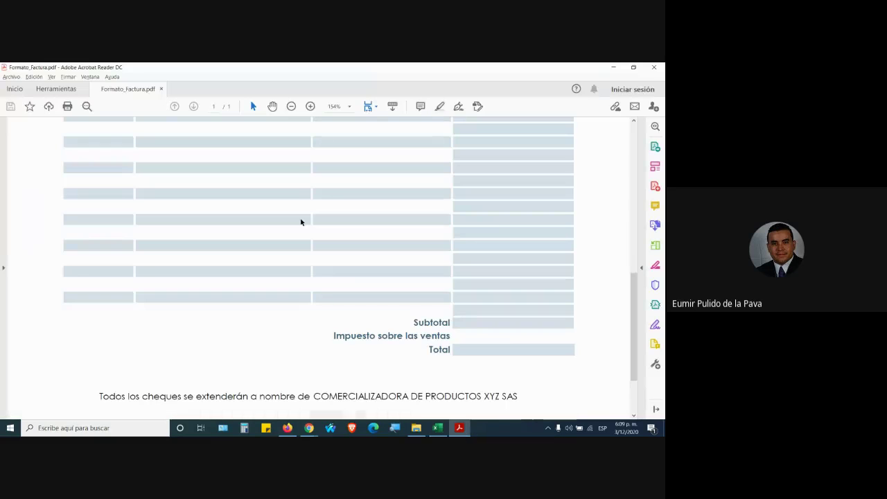
scroll(316, 249, down, 2)
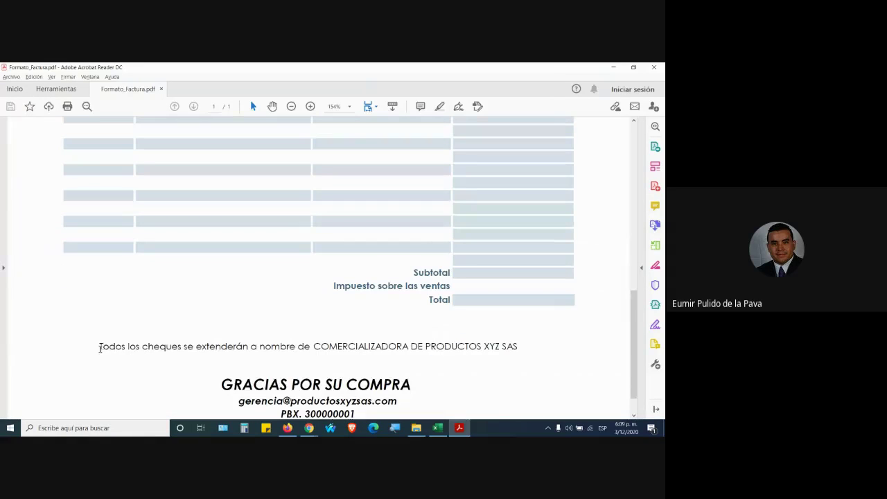
drag(100, 346, 510, 345)
key(ctrl+c)
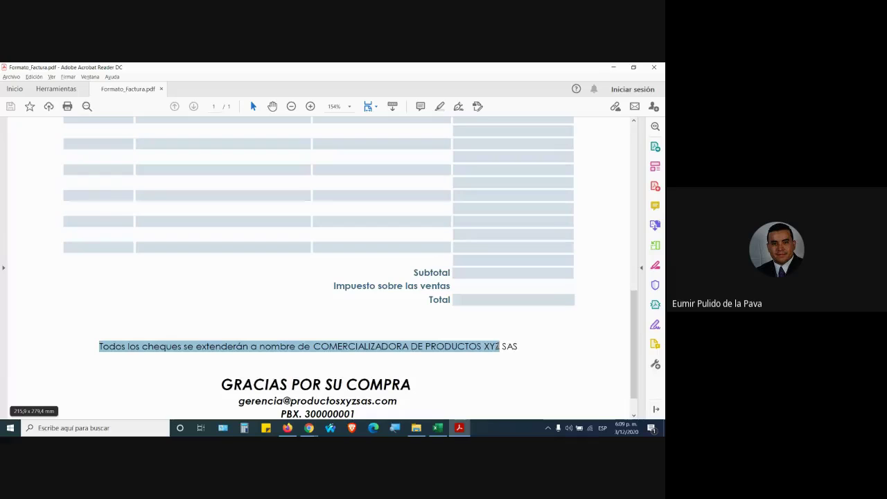
key(alt+Tab)
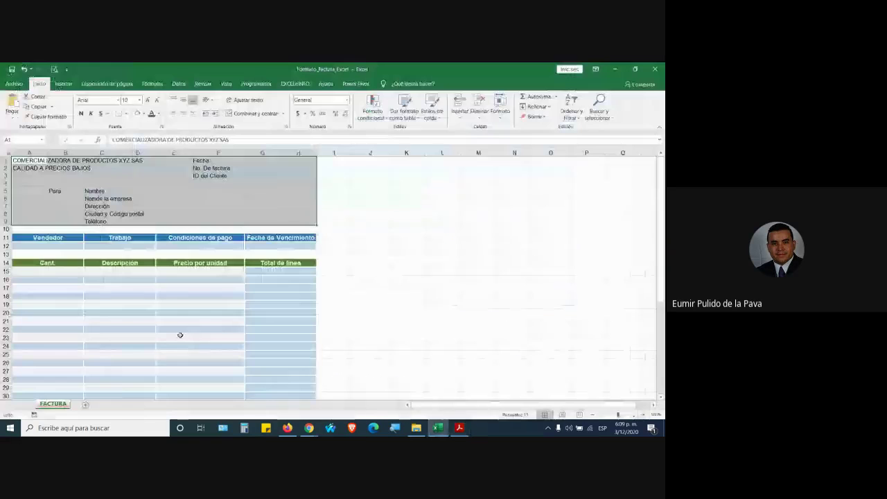
scroll(229, 325, down, 10)
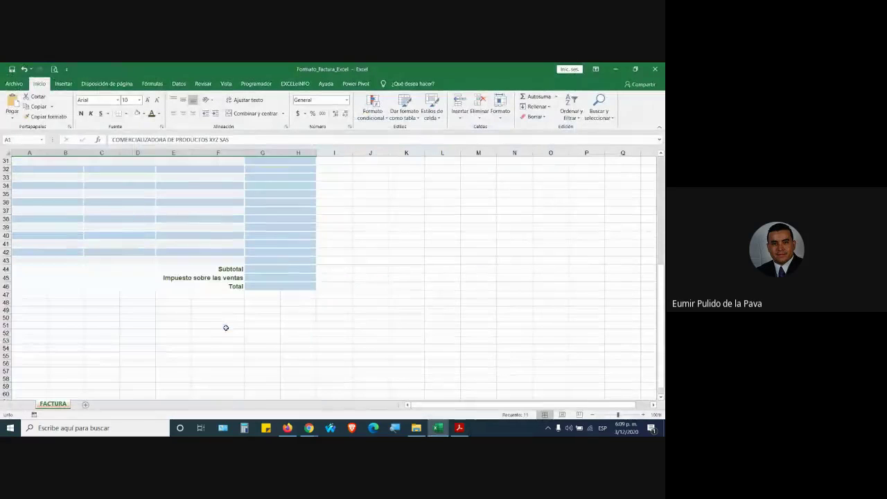
click(32, 303)
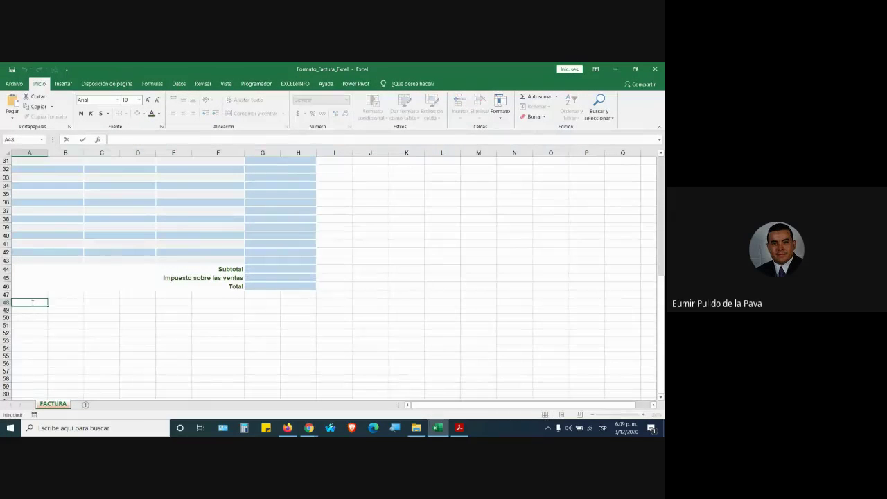
key(ctrl+v)
key(Return)
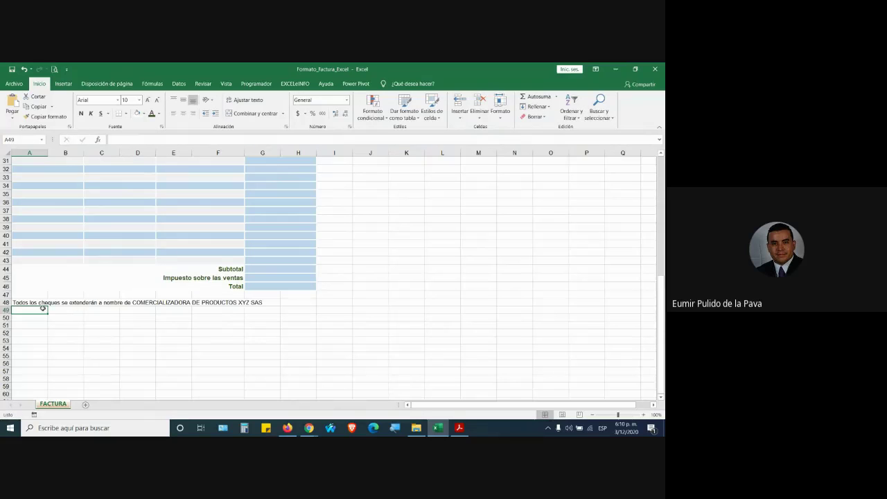
- Merge and centre the sentence across A48:H48, middle-aligned, font size 11, bold
drag(24, 302, 294, 304)
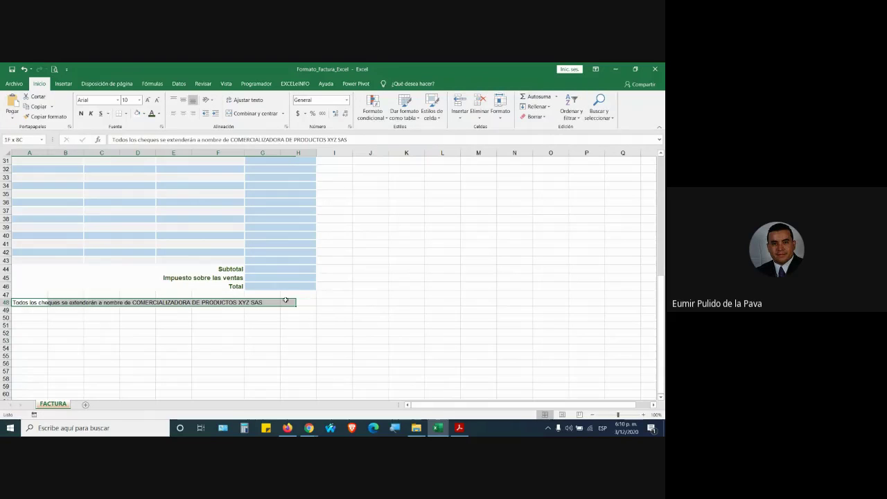
scroll(293, 274, up, 6)
scroll(292, 270, up, 4)
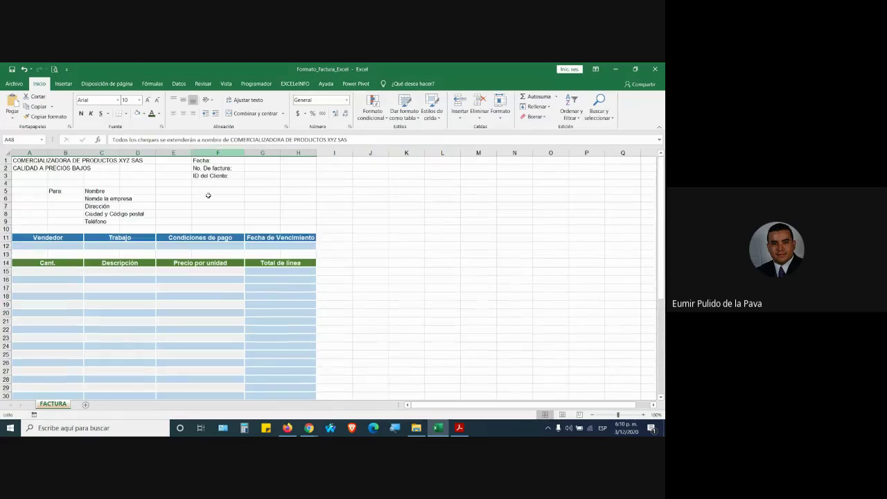
scroll(197, 343, down, 8)
scroll(173, 333, down, 1)
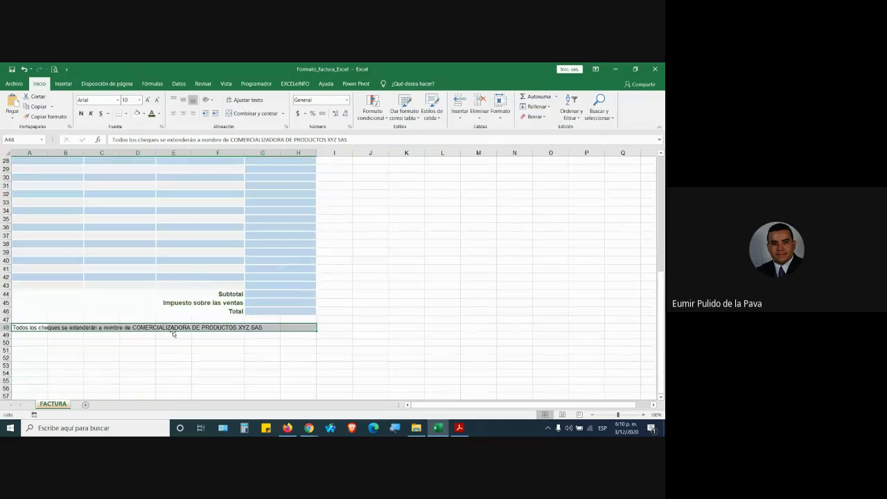
click(247, 114)
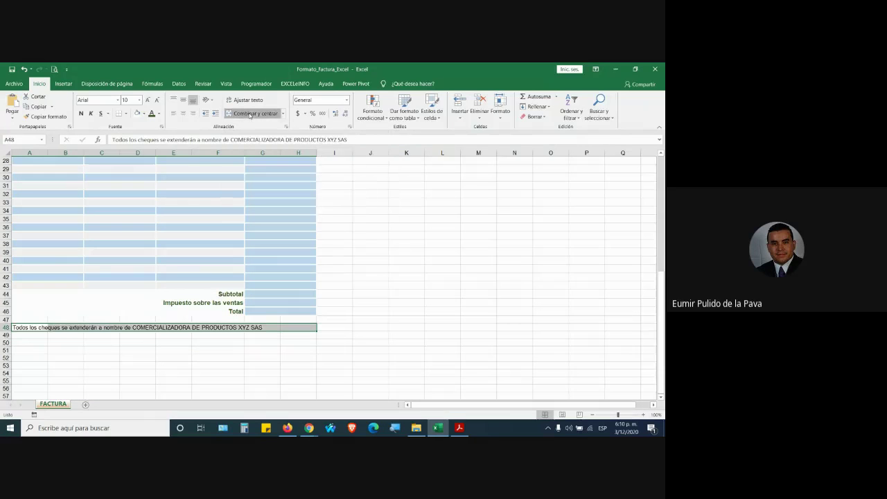
click(185, 101)
click(145, 100)
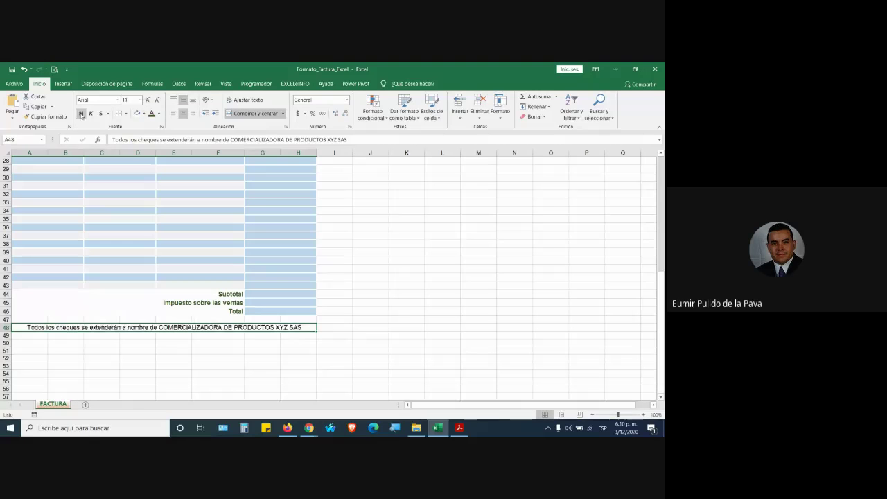
click(81, 113)
click(225, 355)
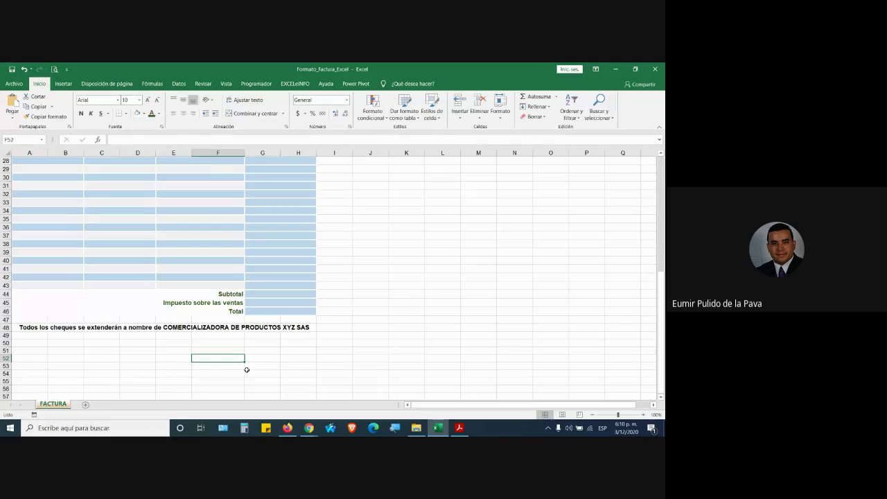
- Review the PDF's GRACIAS POR SU COMPRA block and header, then return to Excel
key(alt+Tab)
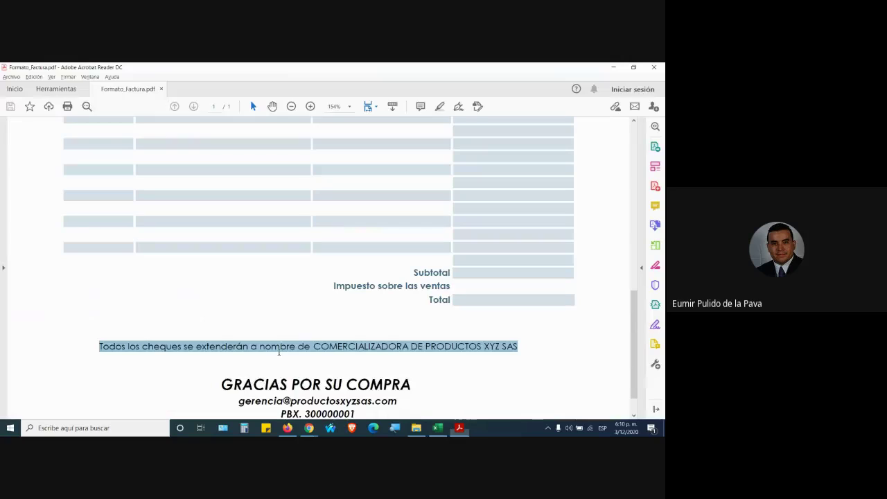
scroll(280, 351, down, 1)
drag(222, 346, 411, 395)
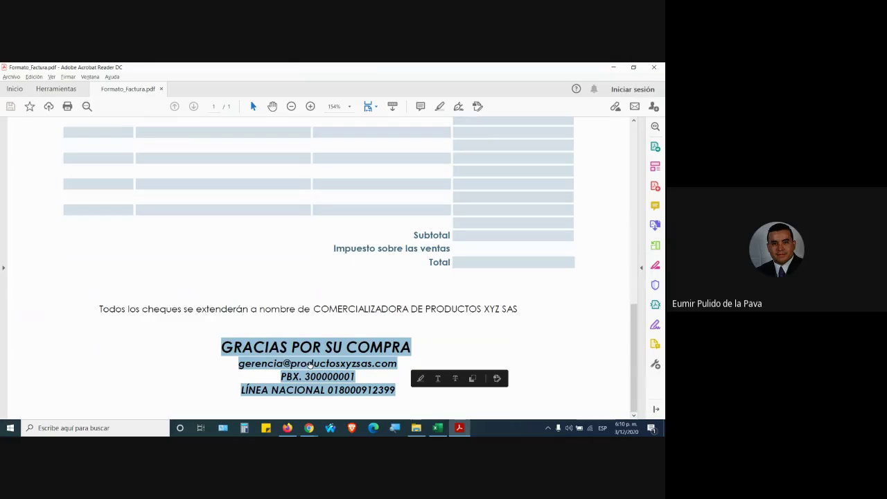
scroll(302, 360, up, 3)
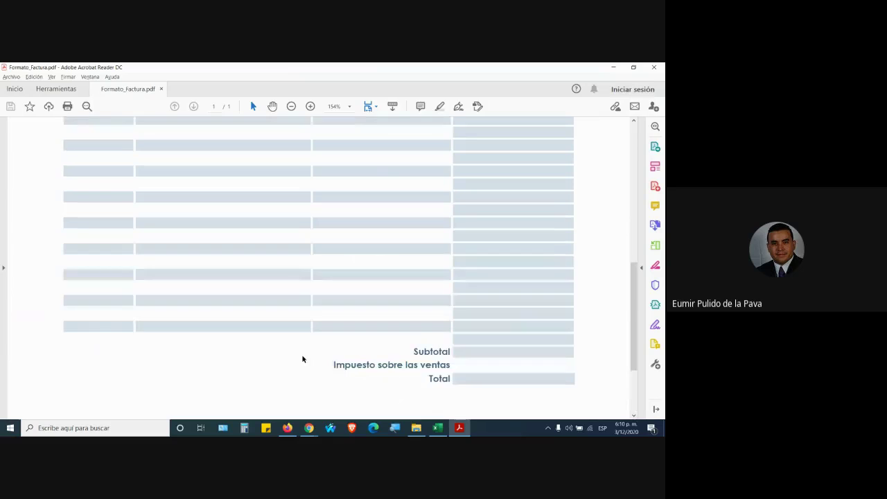
scroll(302, 360, up, 4)
scroll(303, 358, up, 4)
scroll(303, 359, up, 3)
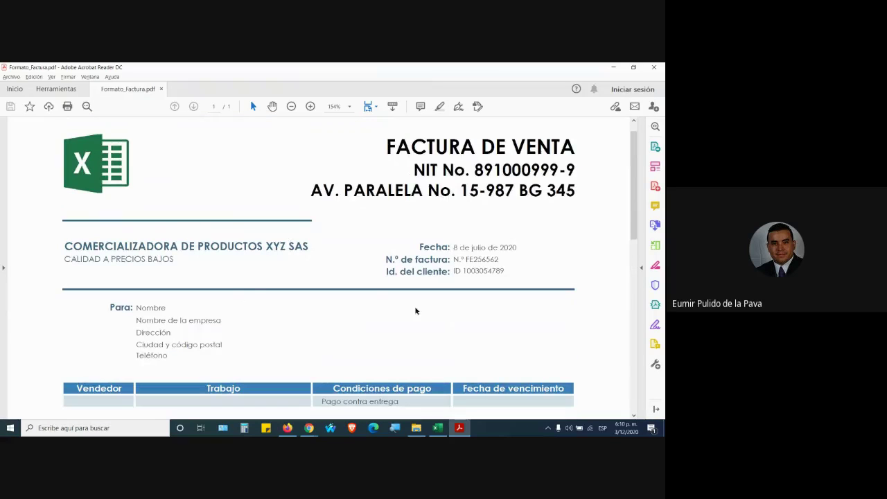
key(alt+Tab)
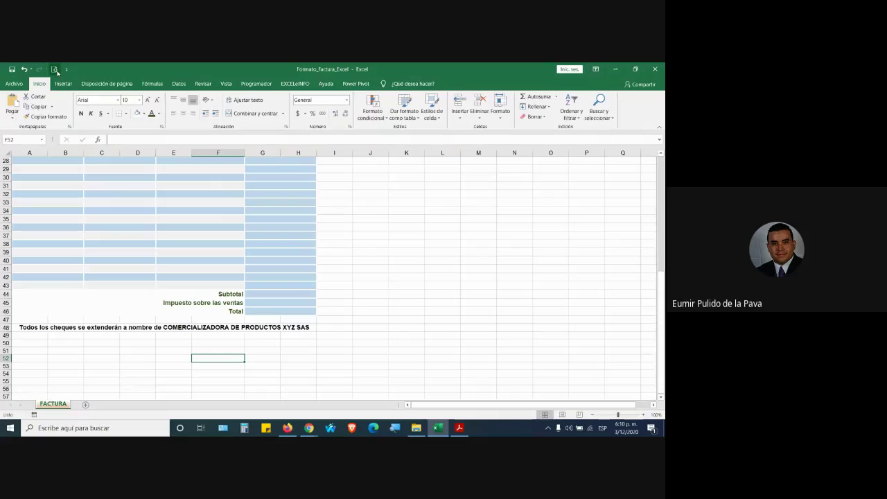
click(55, 70)
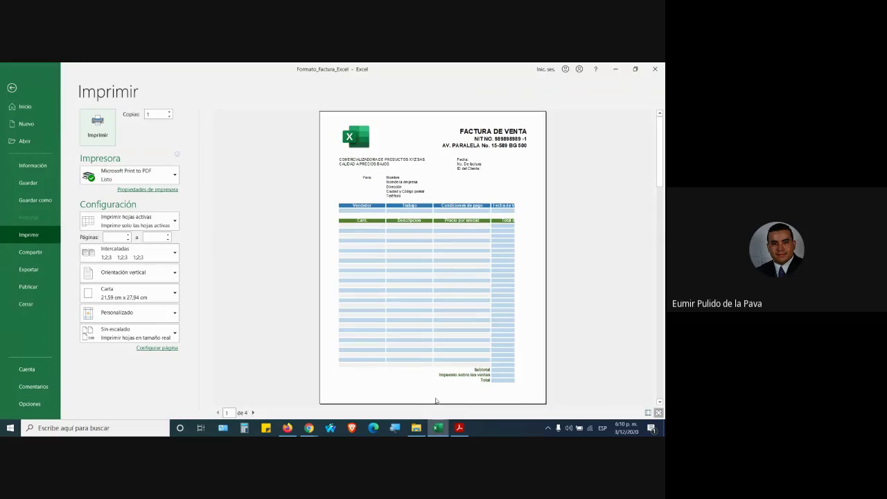
click(254, 413)
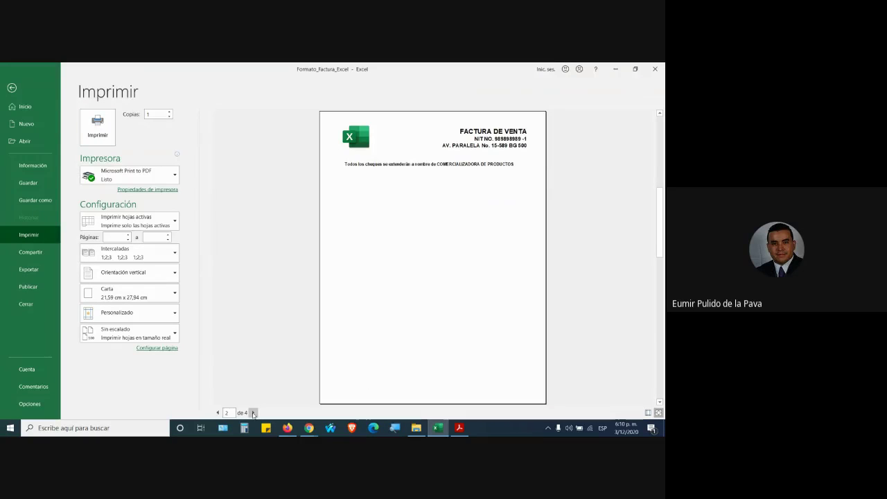
click(254, 414)
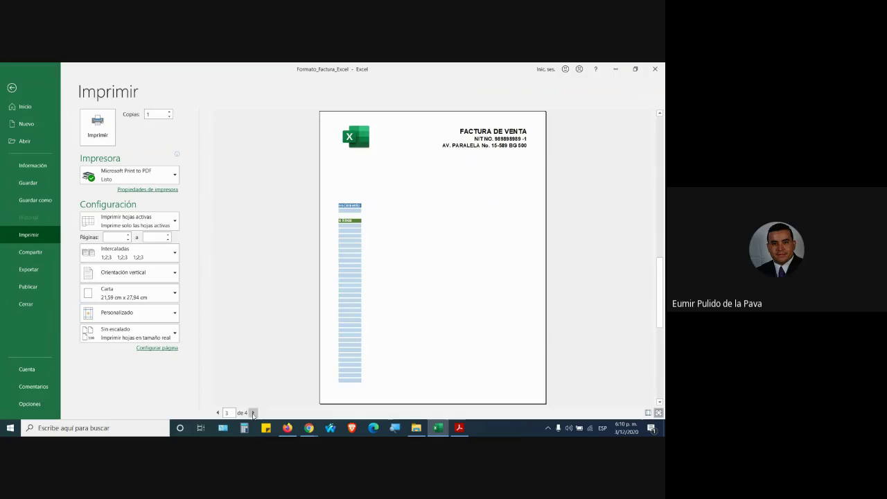
click(254, 413)
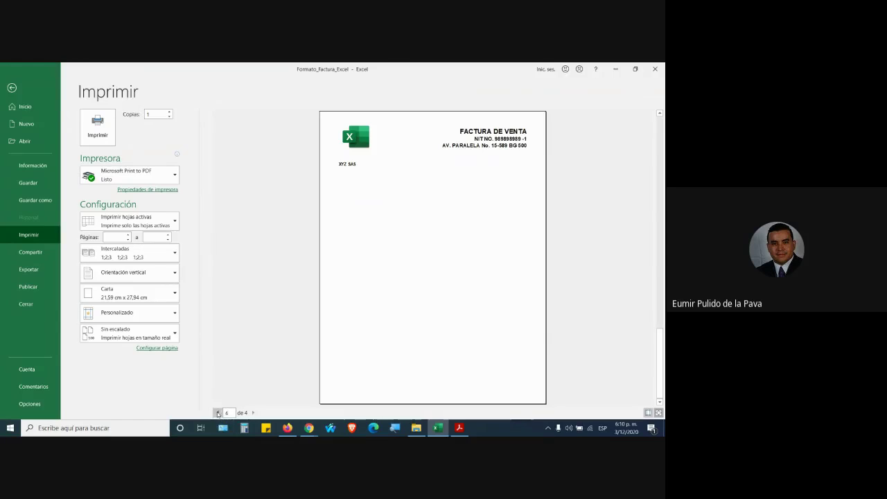
click(218, 413)
click(218, 413)
click(218, 413)
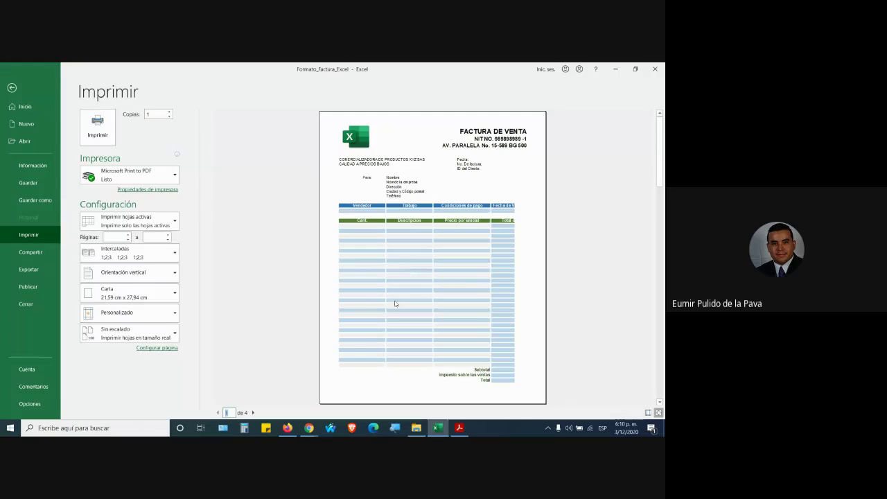
click(12, 88)
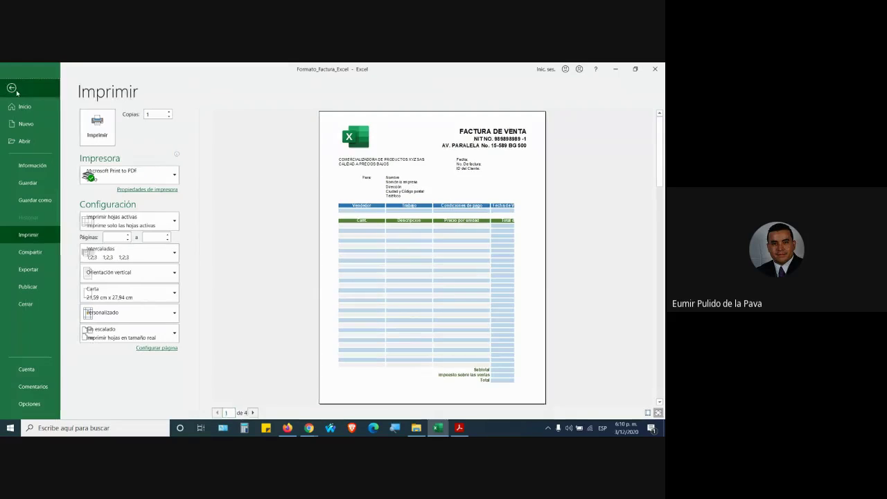
- Delete rows 31–34 so the totals labels move up to rows 40–42
scroll(205, 275, up, 2)
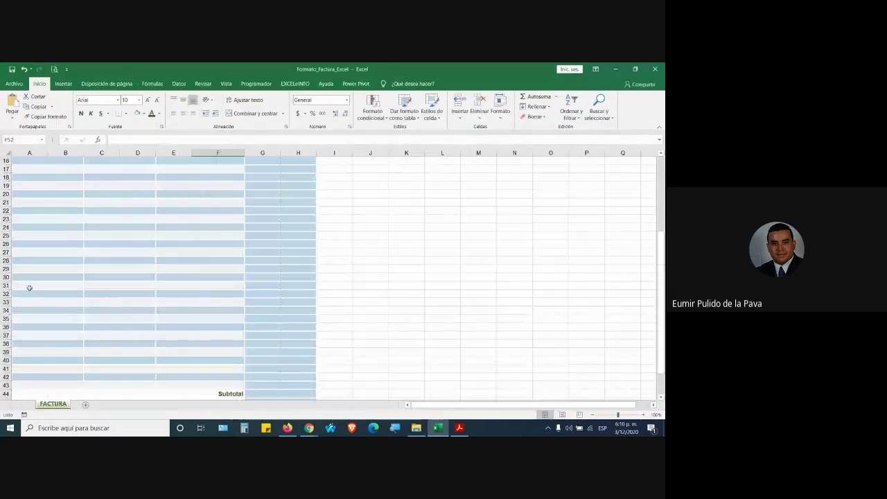
drag(6, 284, 5, 311)
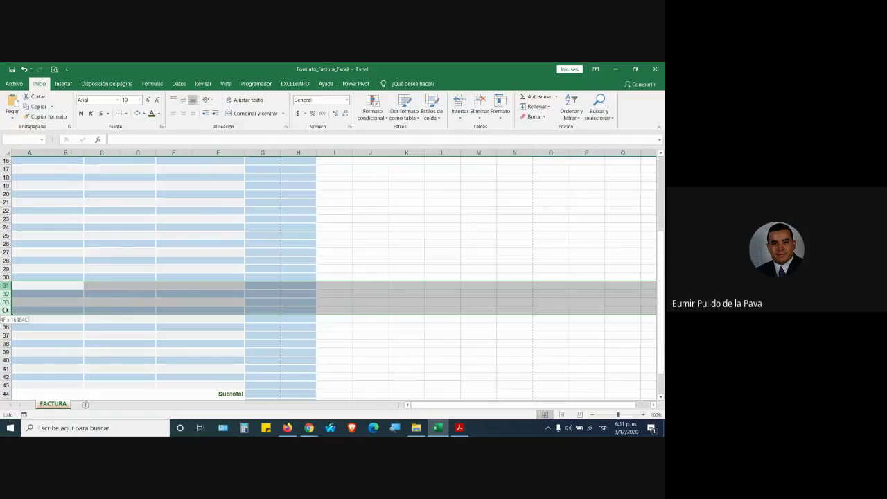
right_click(6, 310)
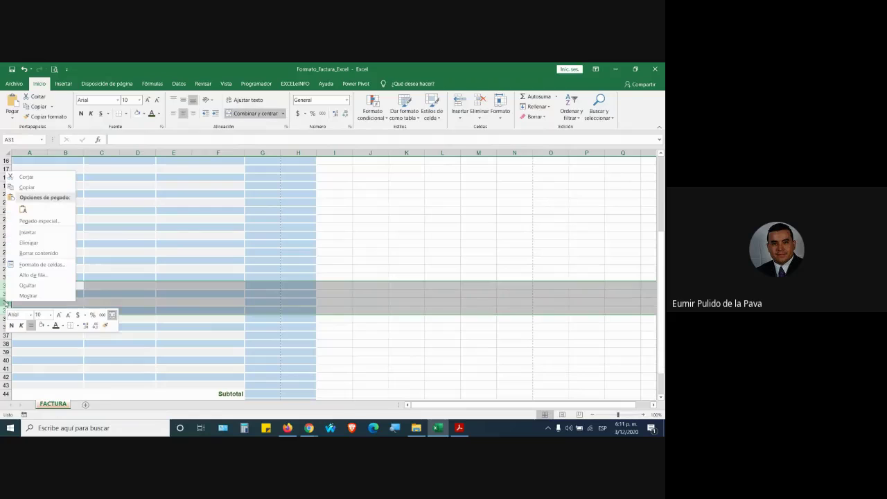
click(41, 247)
click(284, 295)
scroll(266, 322, up, 2)
scroll(265, 325, down, 3)
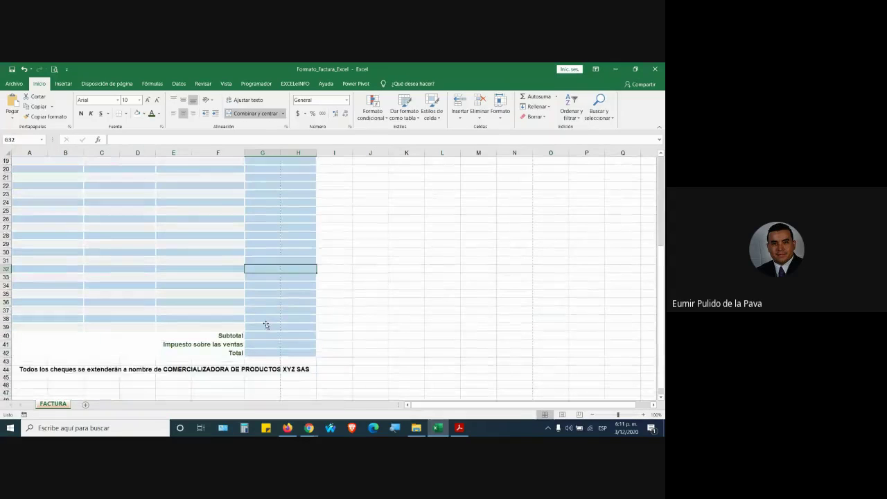
scroll(266, 324, down, 2)
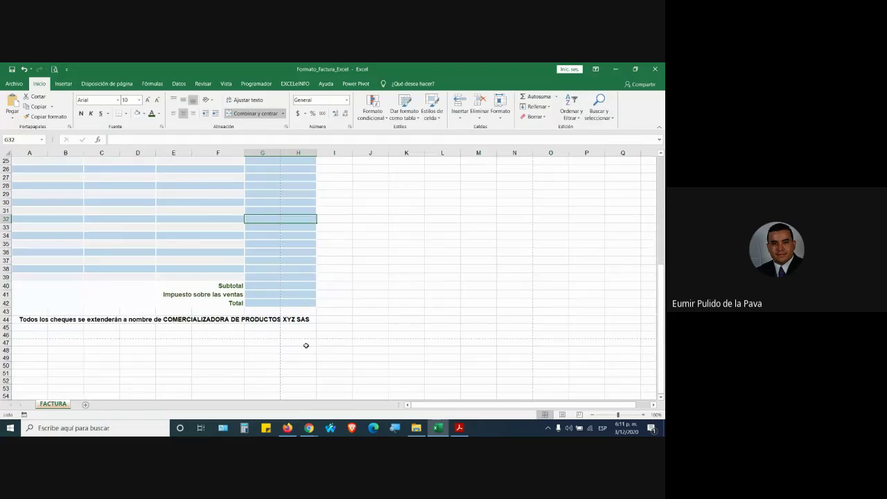
key(super+plus)
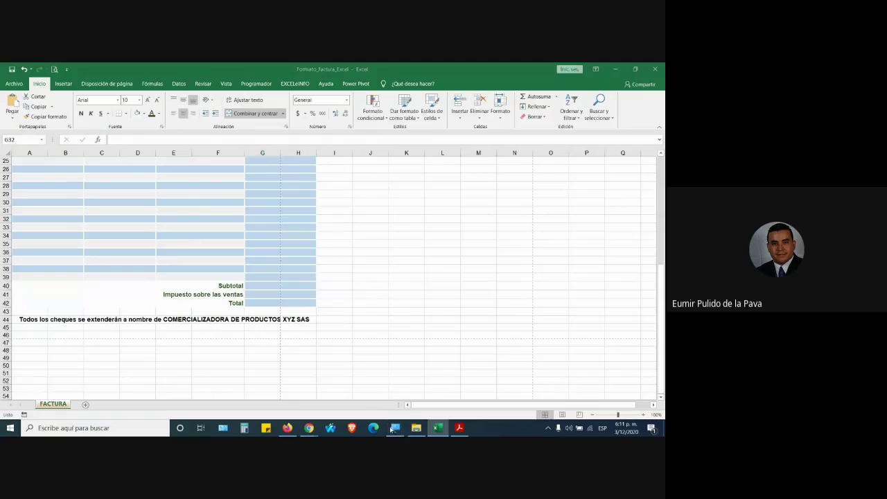
- Magnify the screen to 200%, answer the video call's join request, and return to Excel
click(304, 346)
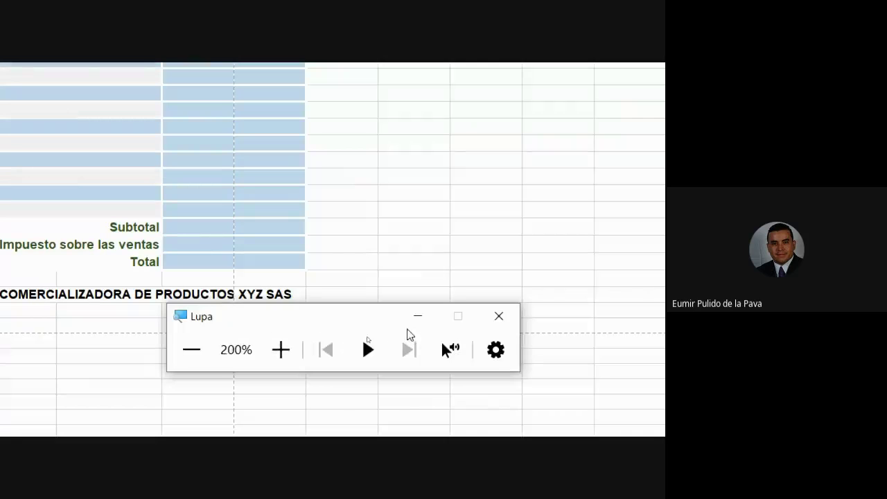
key(ctrl+alt+space)
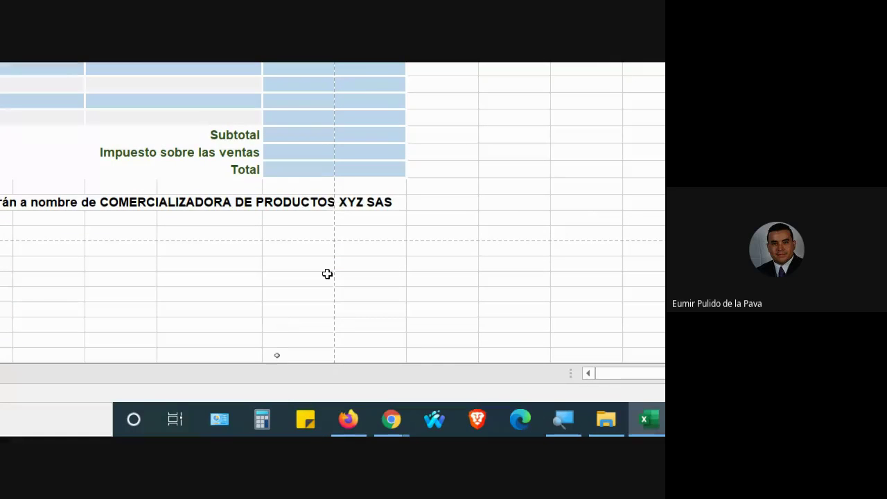
click(393, 432)
click(298, 339)
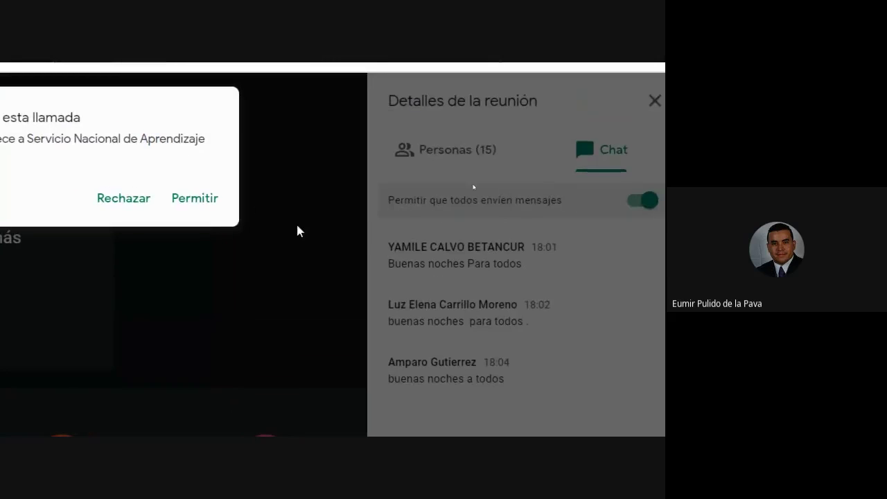
click(181, 199)
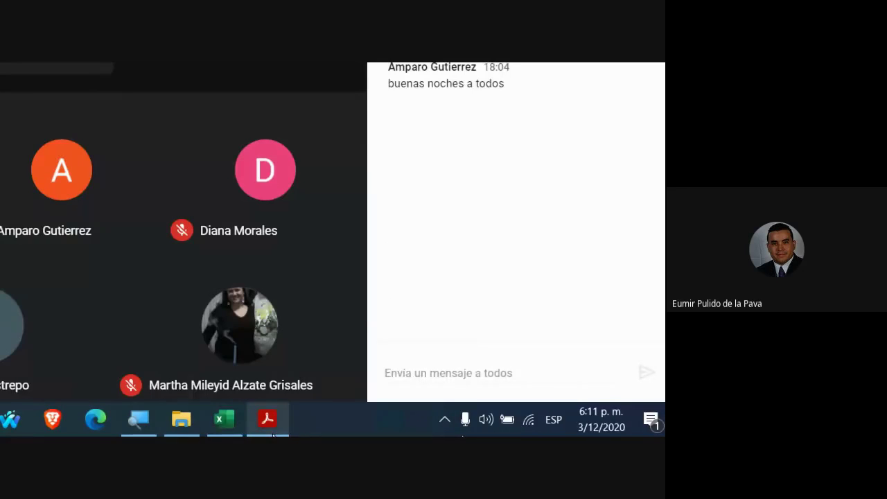
click(241, 430)
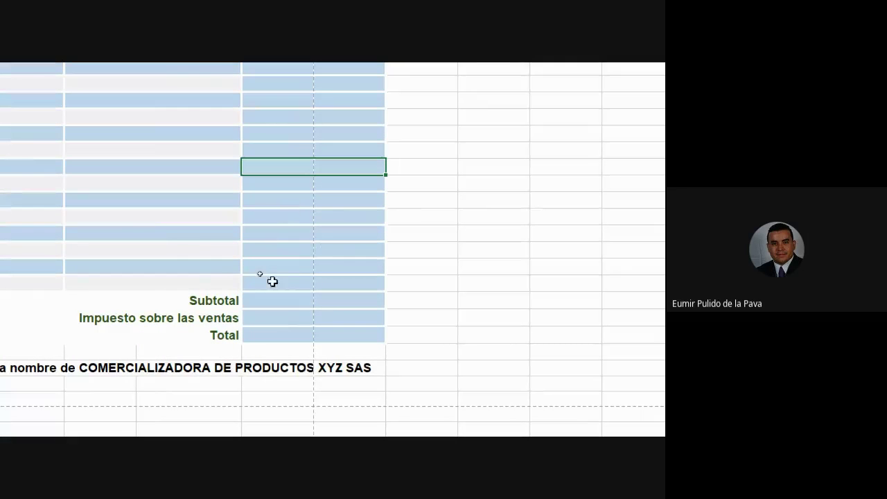
- Review the sheet and open the print preview with Ctrl+P, showing page 1 of 2
scroll(44, 79, up, 3)
scroll(222, 339, up, 6)
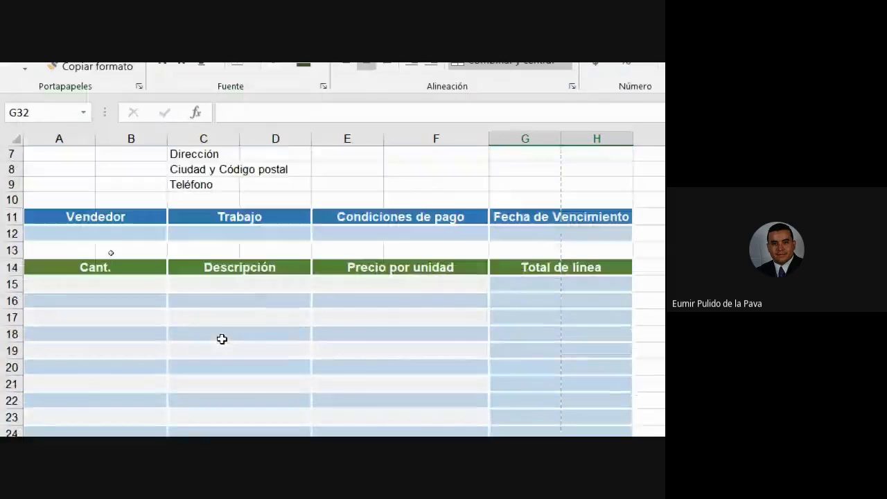
scroll(221, 334, up, 2)
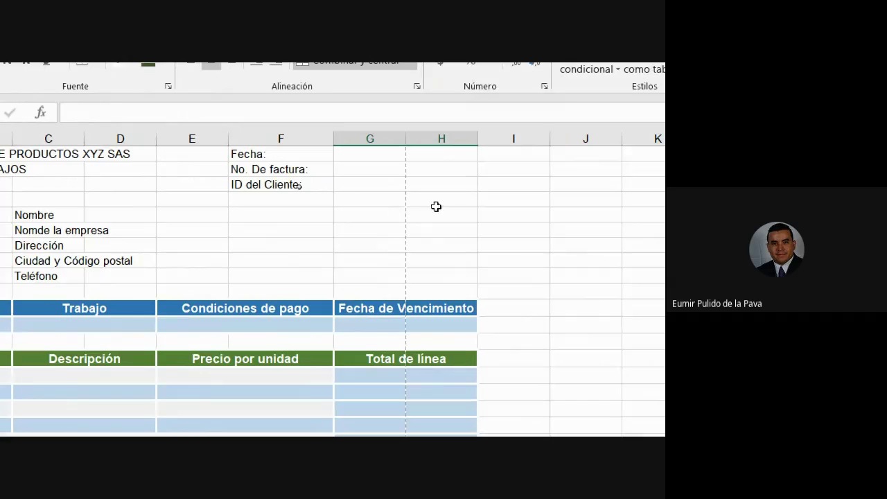
scroll(349, 390, down, 5)
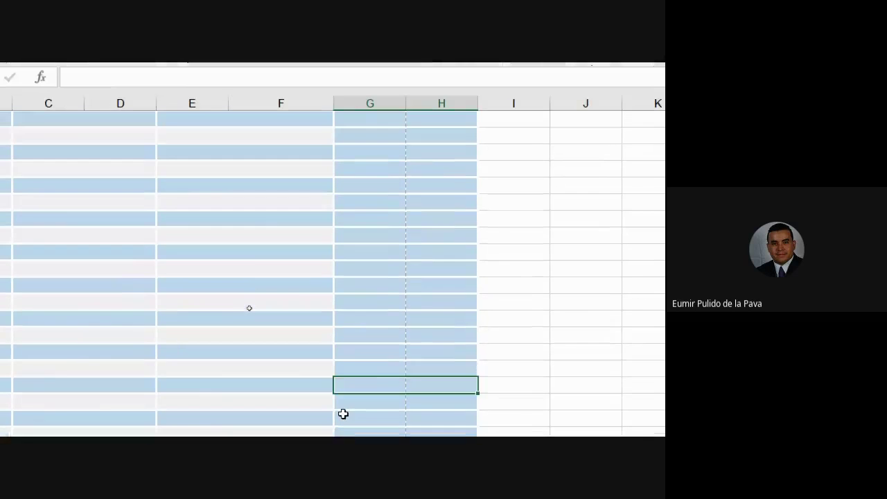
scroll(344, 414, down, 5)
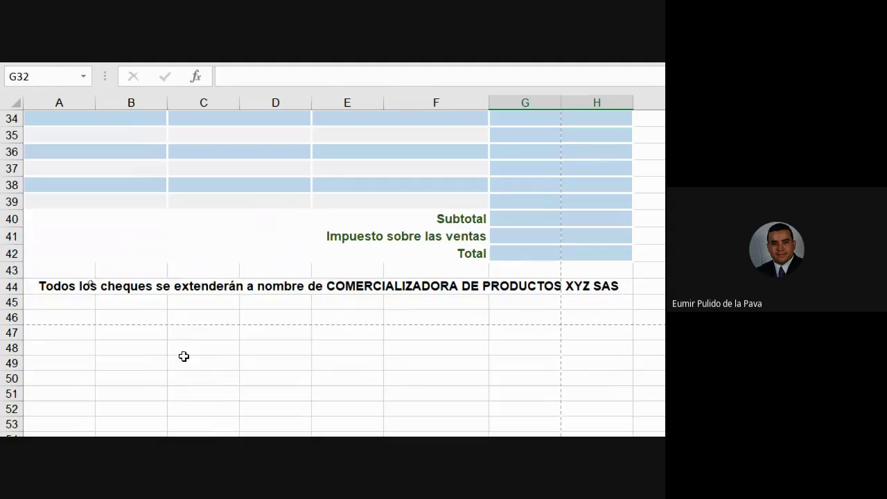
key(ctrl+p)
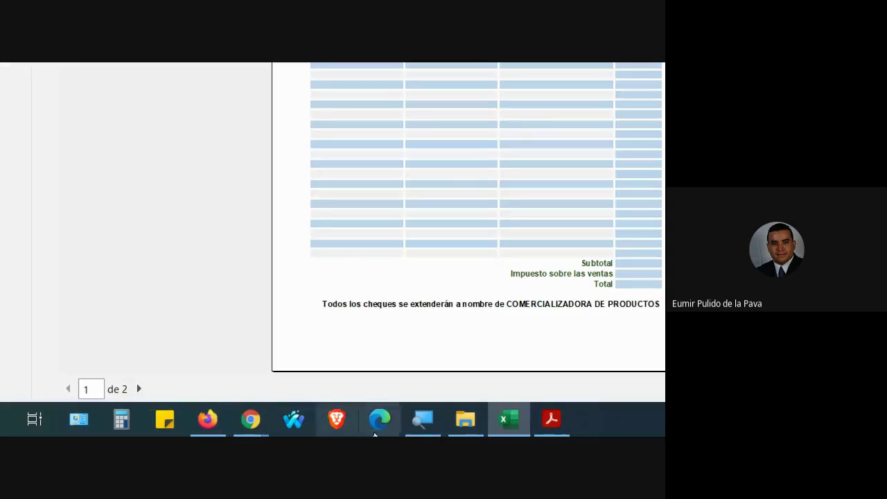
- Reset magnification to 100%, view both preview pages, and return to the worksheet
click(423, 420)
click(150, 277)
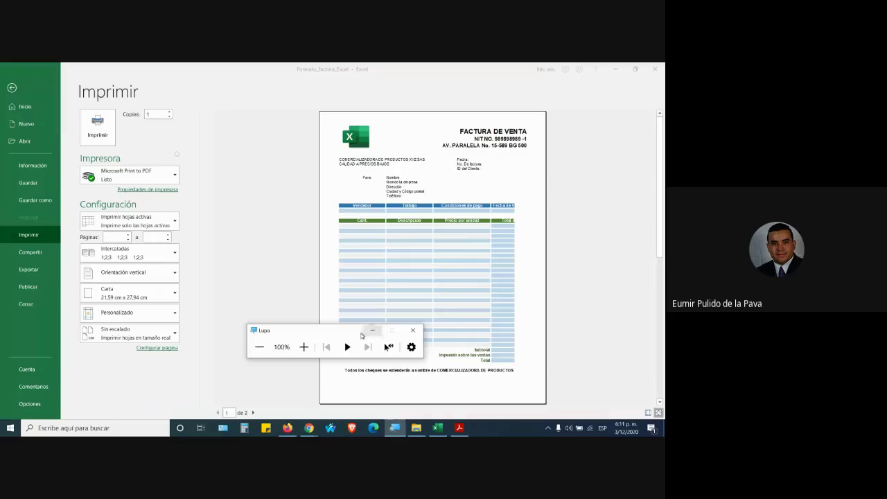
click(253, 412)
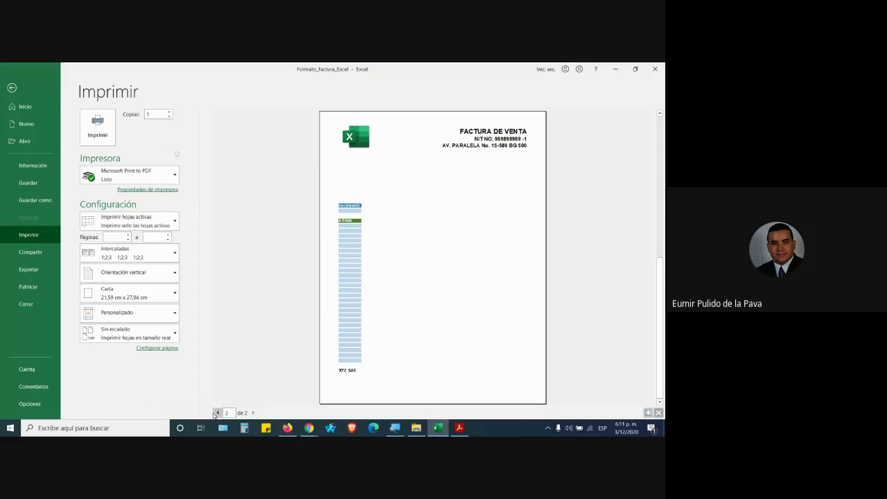
click(217, 413)
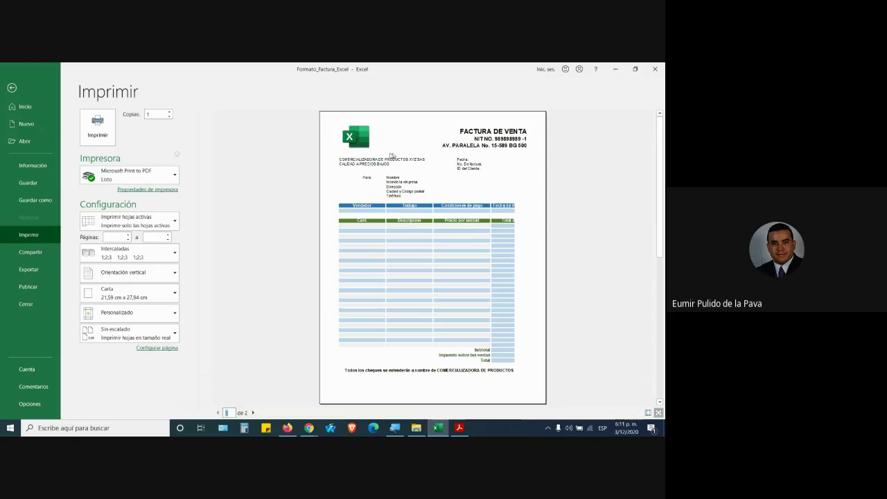
click(12, 88)
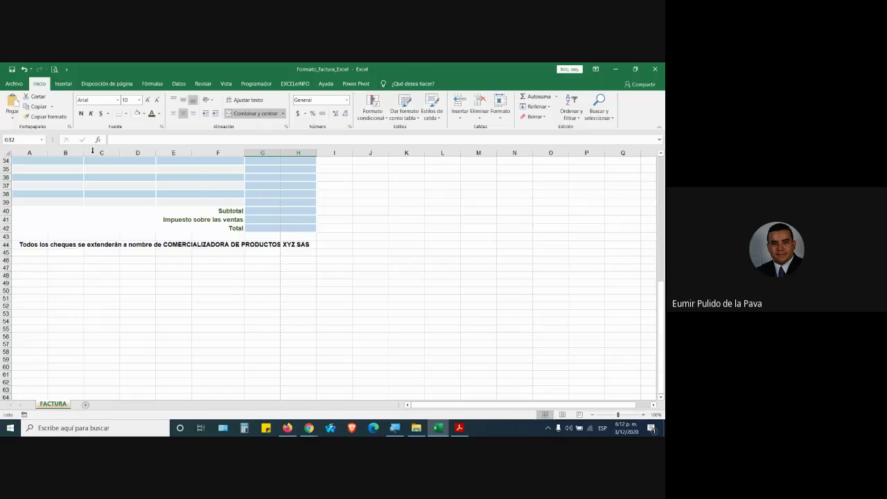
- Dismiss the magnifier and check the reference PDF before returning to the workbook
scroll(92, 150, up, 11)
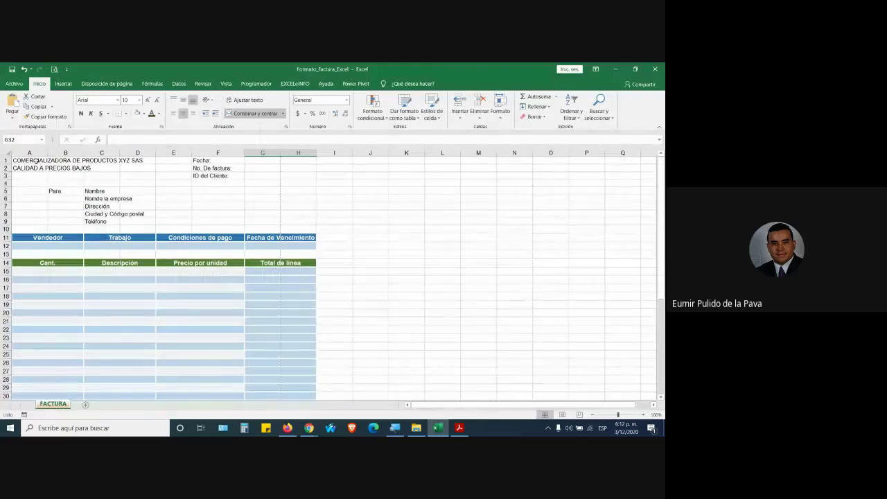
key(super+plus)
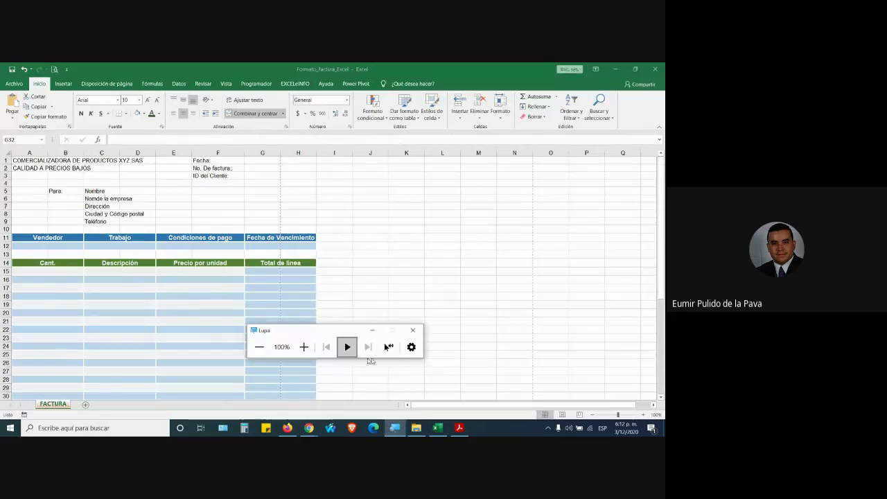
click(372, 331)
click(459, 427)
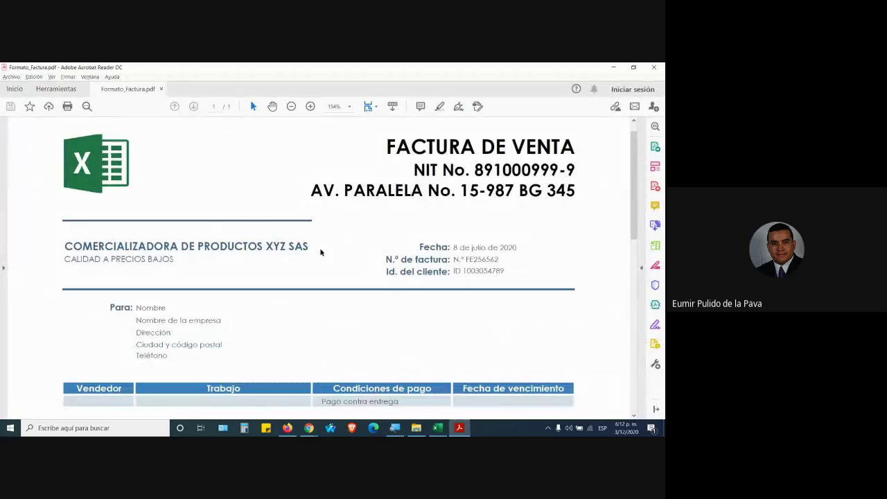
key(alt+Tab)
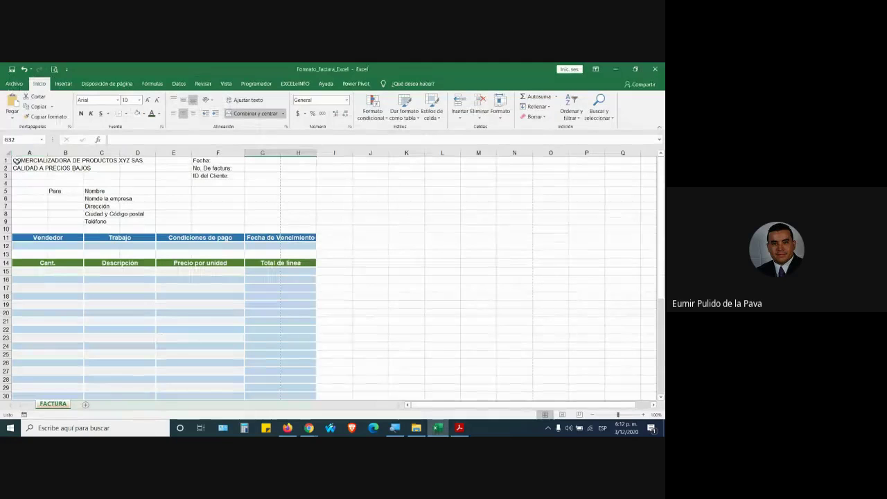
- Merge A1:E1 for the company name, aligned left and bold
drag(28, 160, 174, 160)
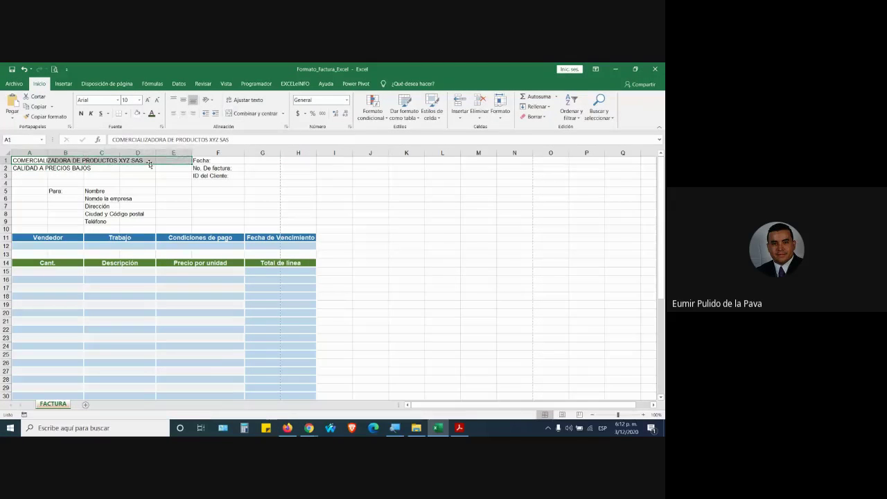
click(242, 113)
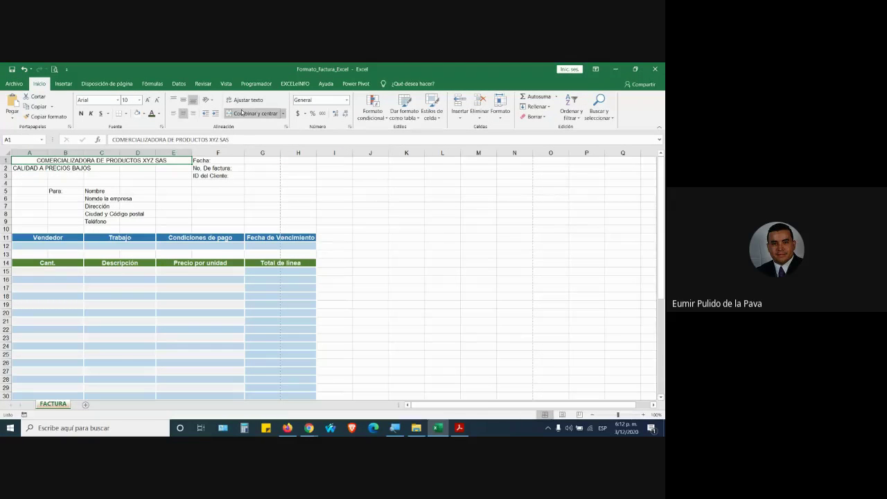
click(173, 116)
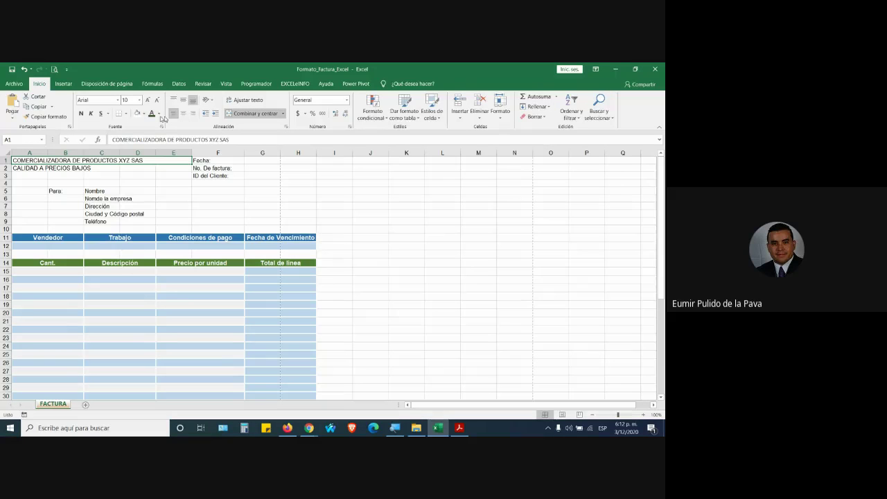
click(81, 113)
- Make the company name in A1 size 12 and colour it Azul, Énfasis 5, Oscuro 25%
key(alt+Tab)
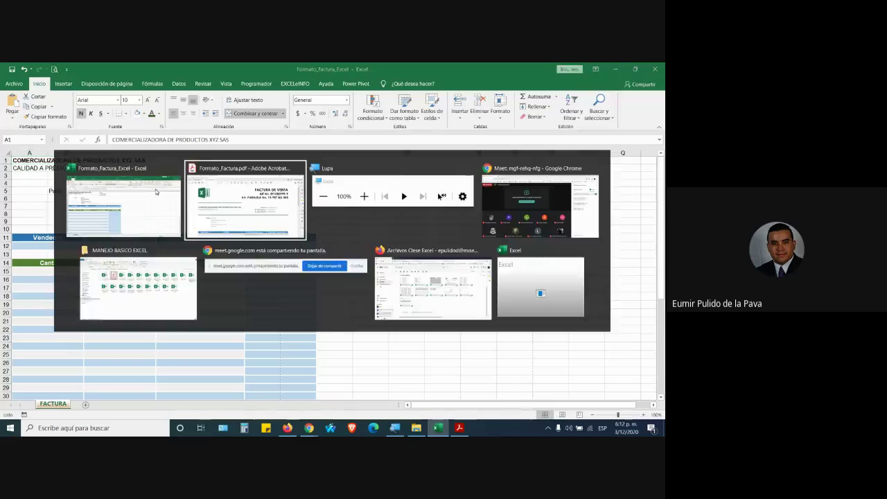
key(alt+Tab)
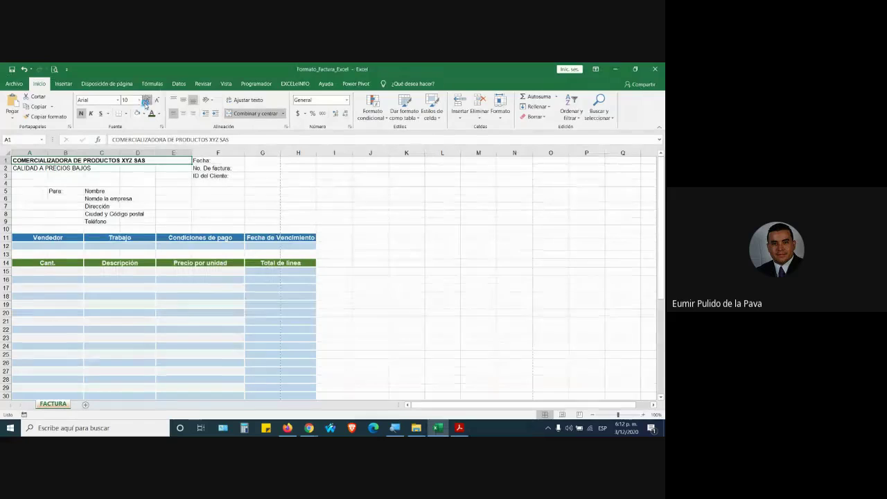
click(147, 100)
click(146, 100)
click(159, 115)
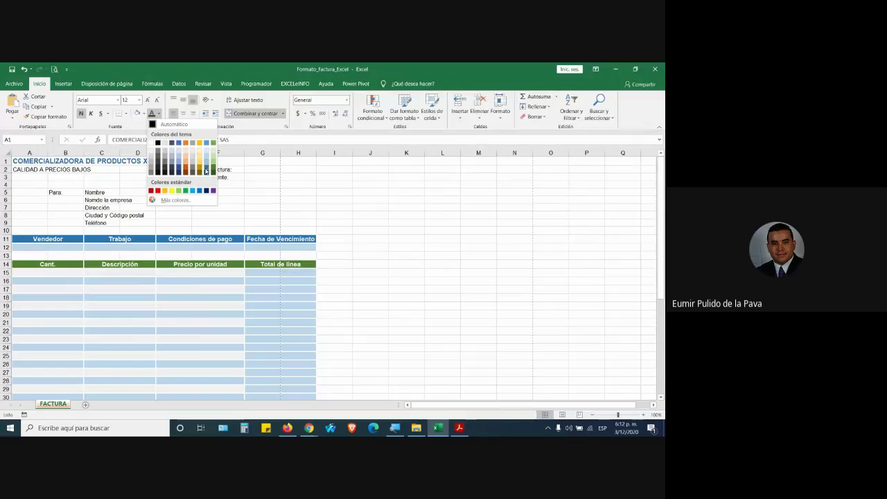
click(205, 173)
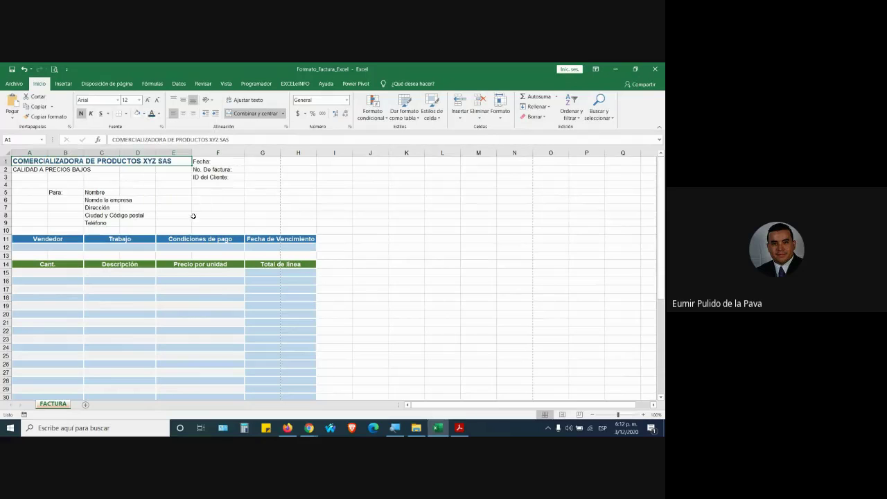
key(alt+Tab)
key(alt+Tab)
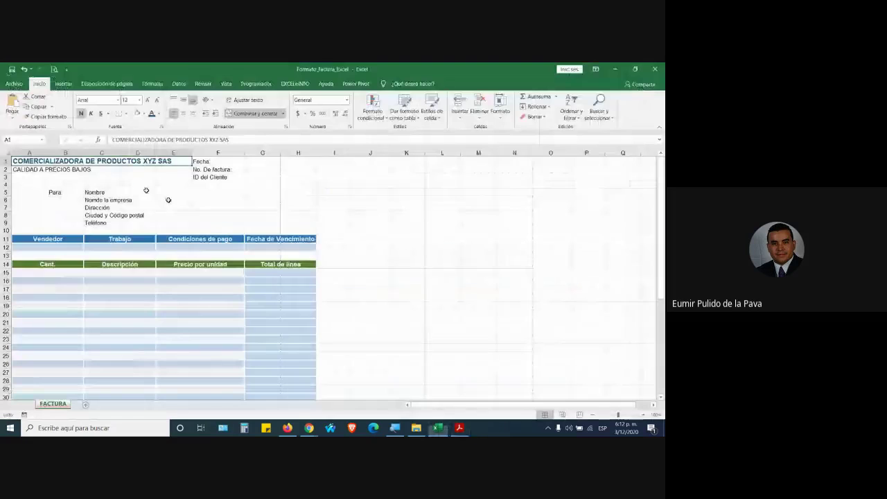
mouse_move(21, 170)
mouse_down()
mouse_move(160, 169)
mouse_move(149, 170)
mouse_up()
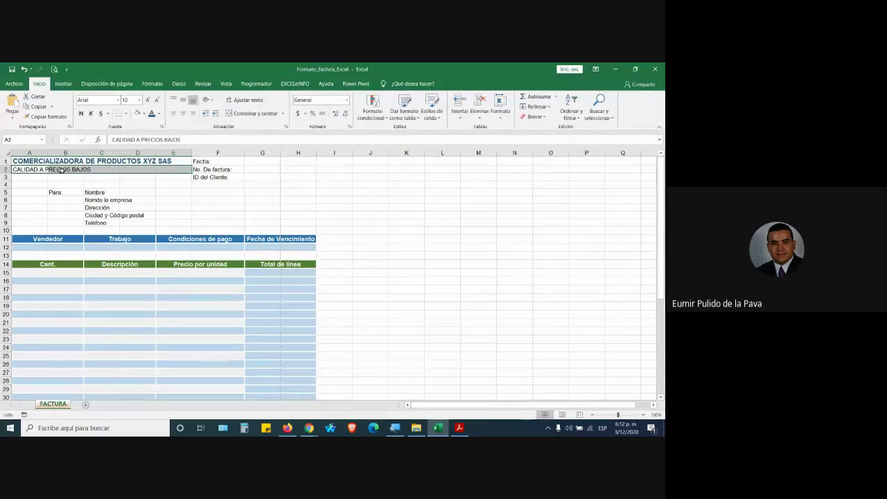
- Select the slogan range A2:E2, undoing an accidental widening of column A
click(59, 177)
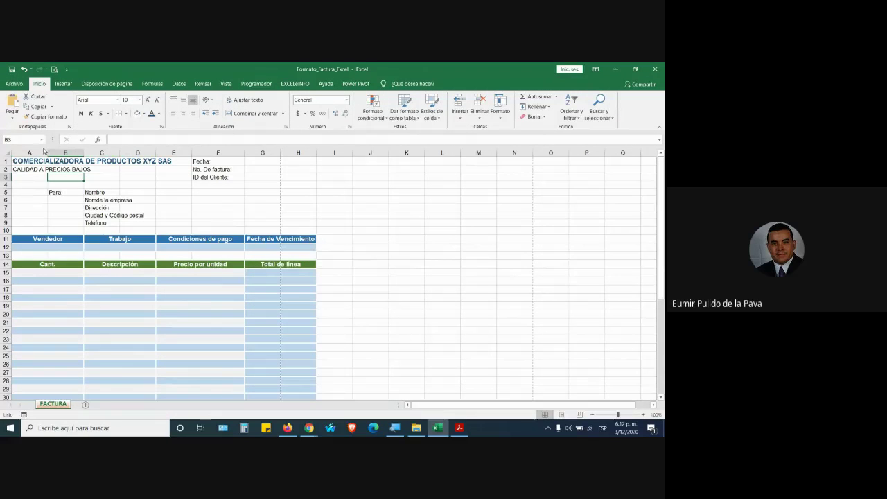
drag(45, 152, 93, 152)
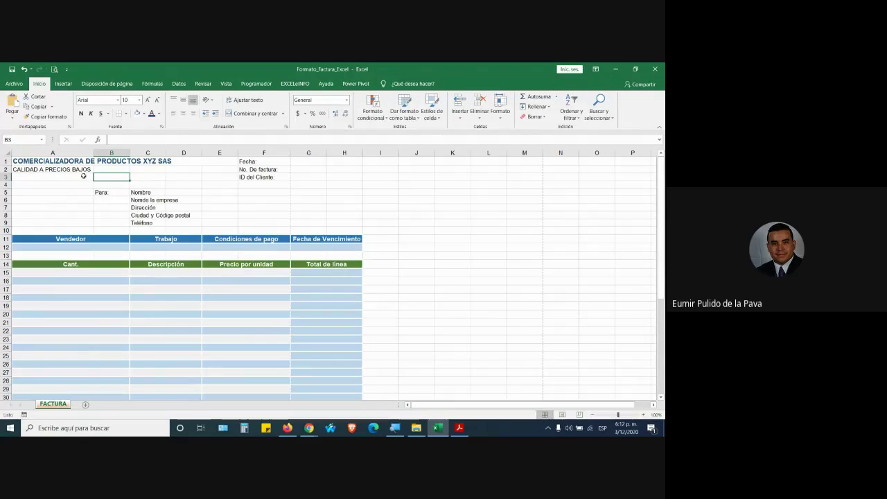
click(77, 170)
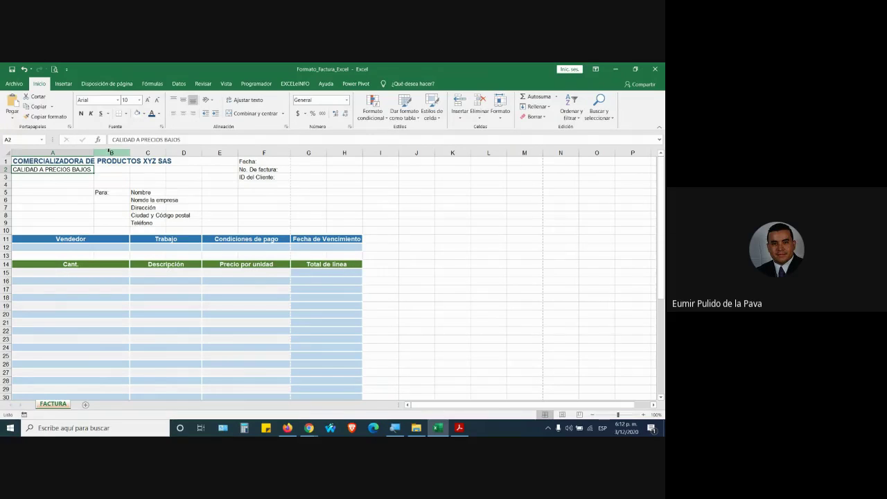
key(ctrl+z)
drag(19, 170, 170, 169)
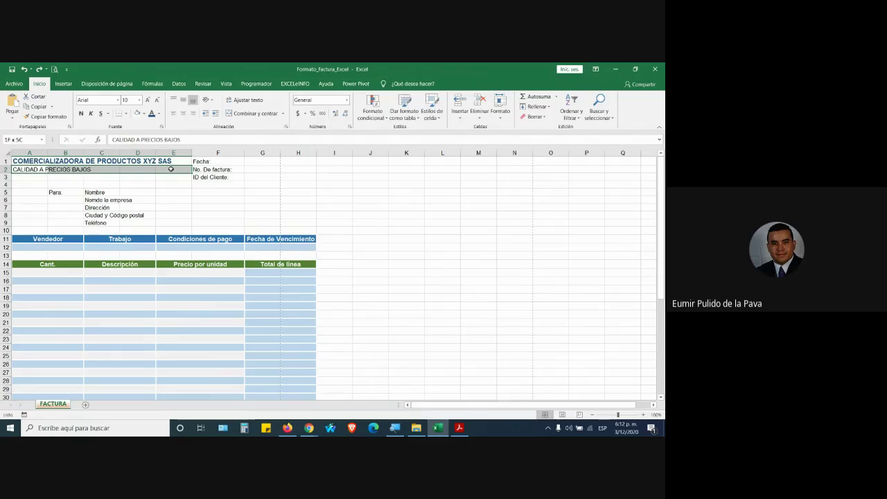
drag(25, 170, 161, 167)
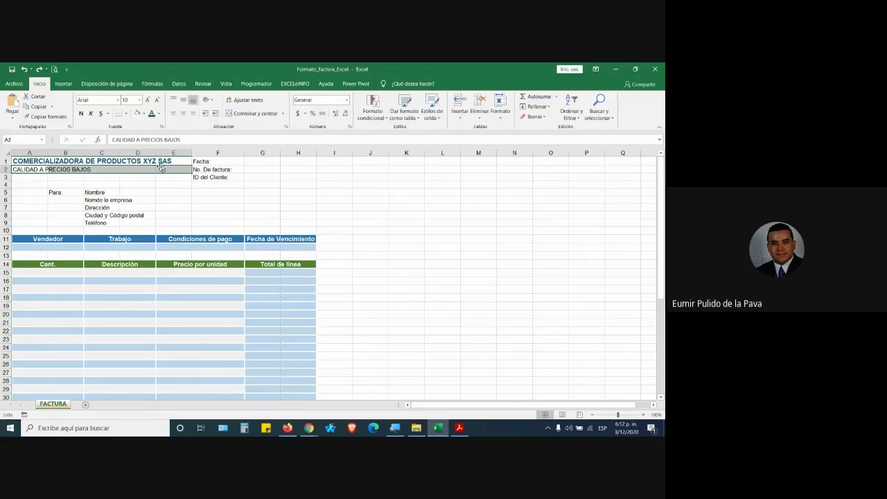
- Merge A2:E2 and make CALIDAD A PRECIOS BAJOS left-aligned, bold and blue
click(252, 113)
click(173, 115)
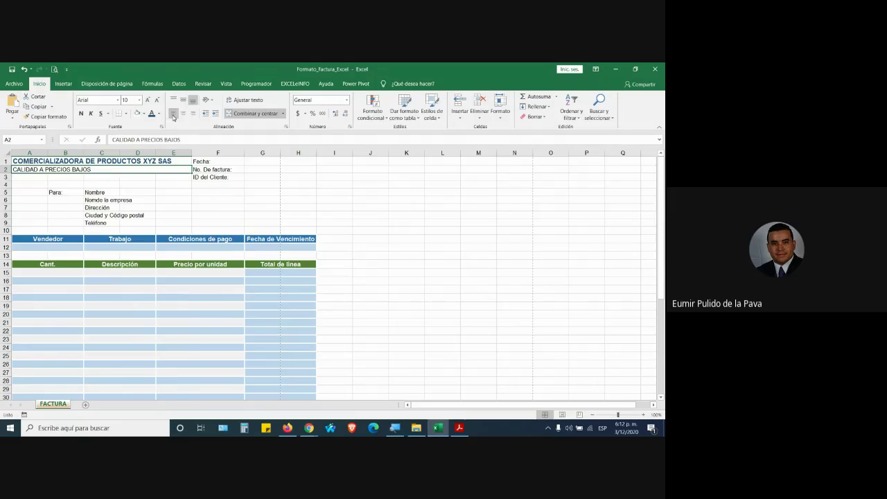
click(81, 113)
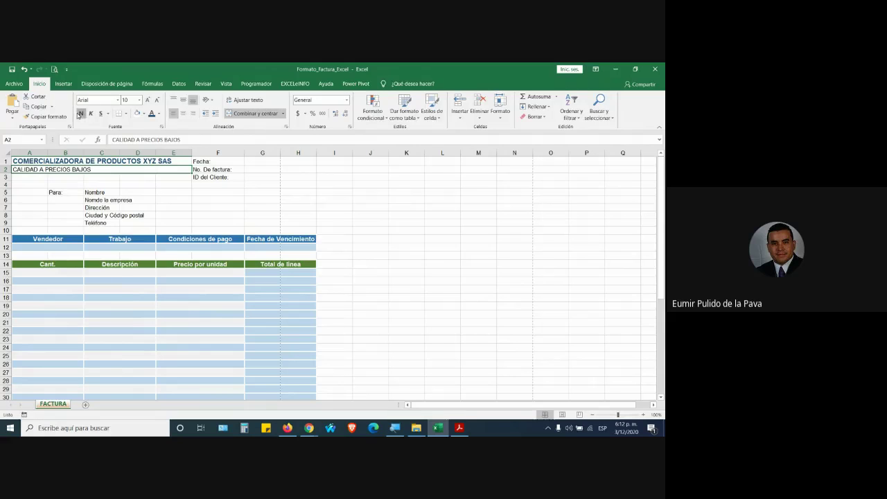
click(151, 114)
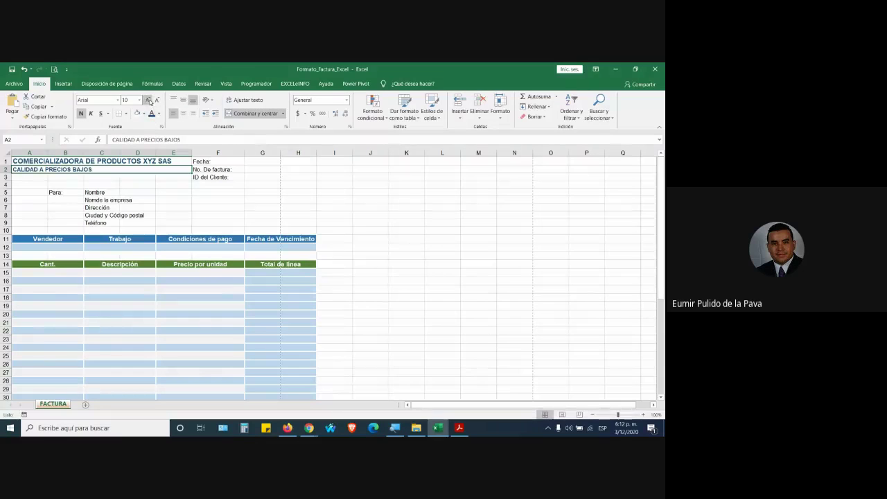
click(137, 192)
- Make the Fecha, No. De factura and ID del Cliente labels in F1:F3 bold
key(alt+Tab)
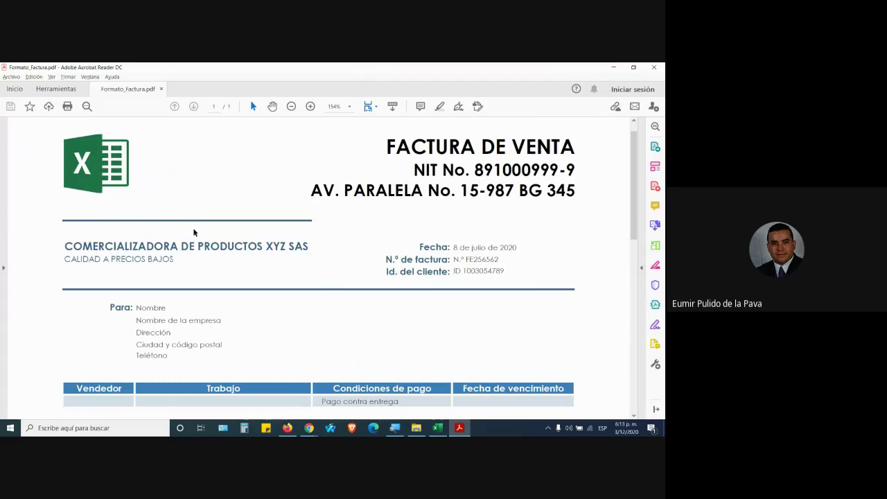
key(alt+Tab)
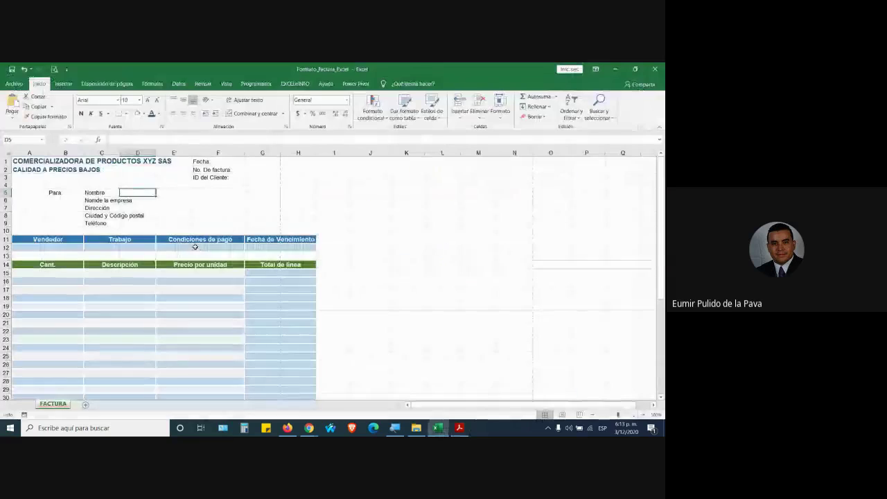
drag(205, 162, 215, 178)
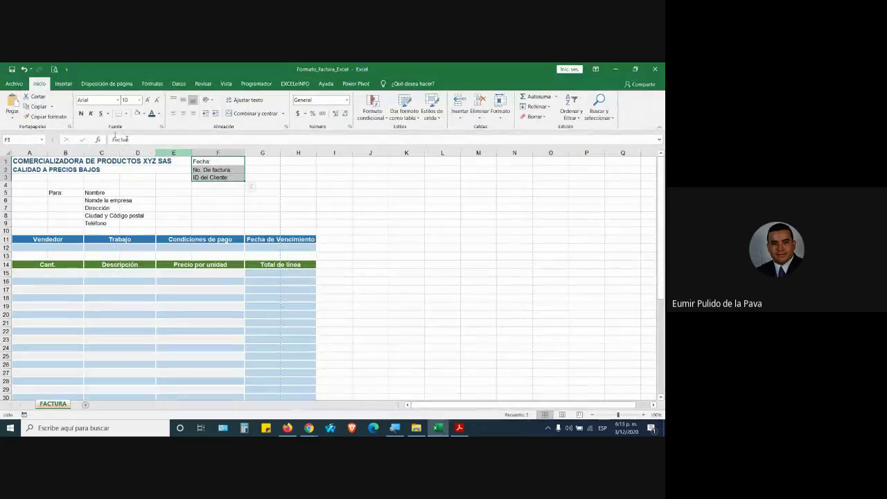
click(81, 113)
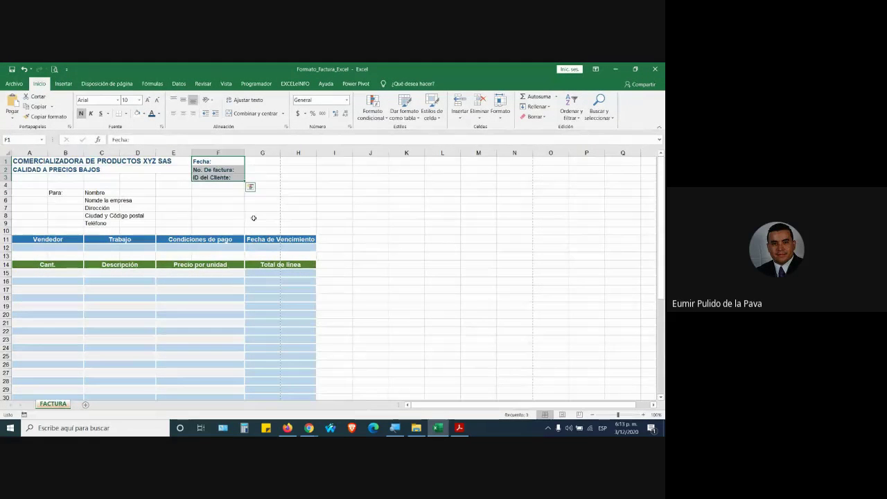
click(228, 208)
- Right-align the F1:F3 labels after comparing them with the reference PDF
key(alt+Tab)
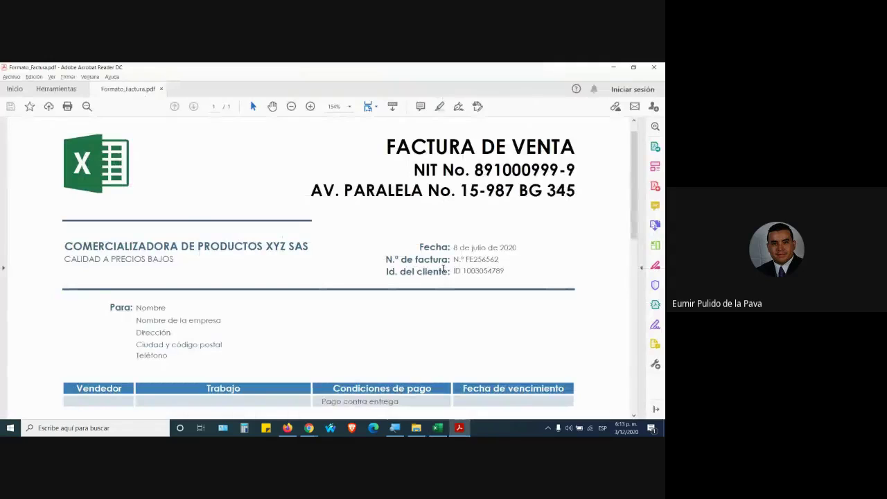
key(alt+Tab)
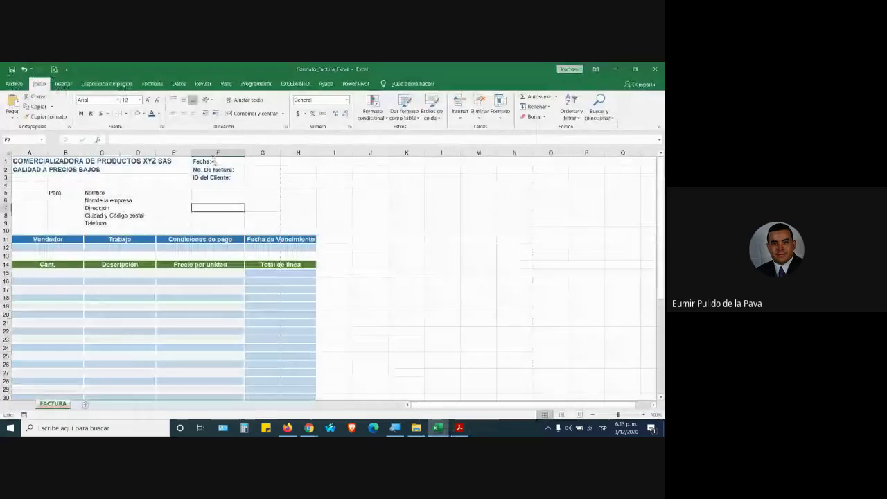
key(alt+Tab)
key(alt+Tab)
drag(226, 160, 220, 178)
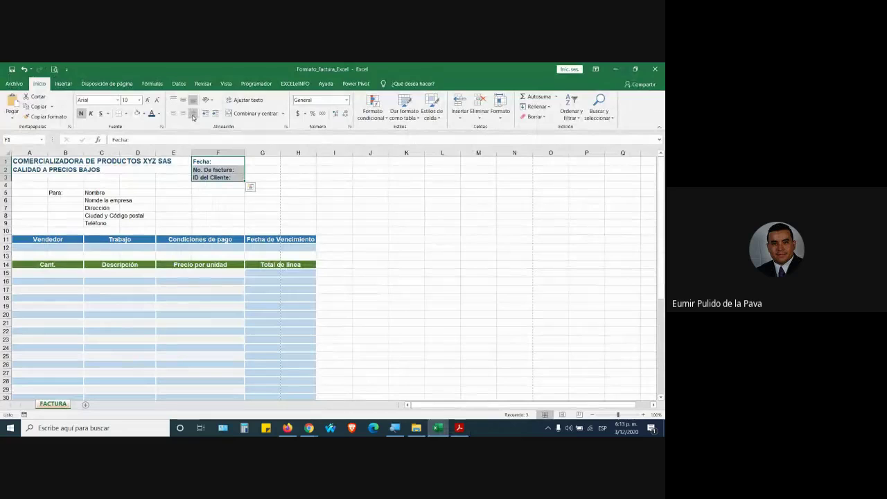
click(198, 117)
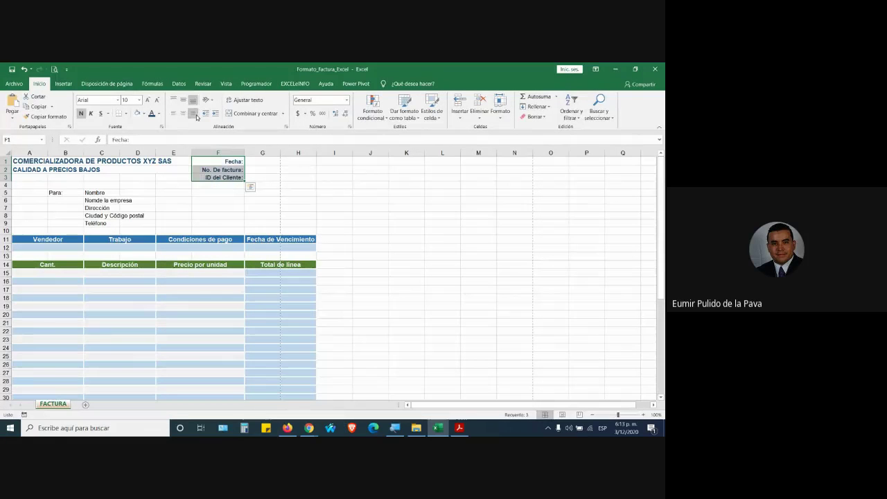
click(228, 206)
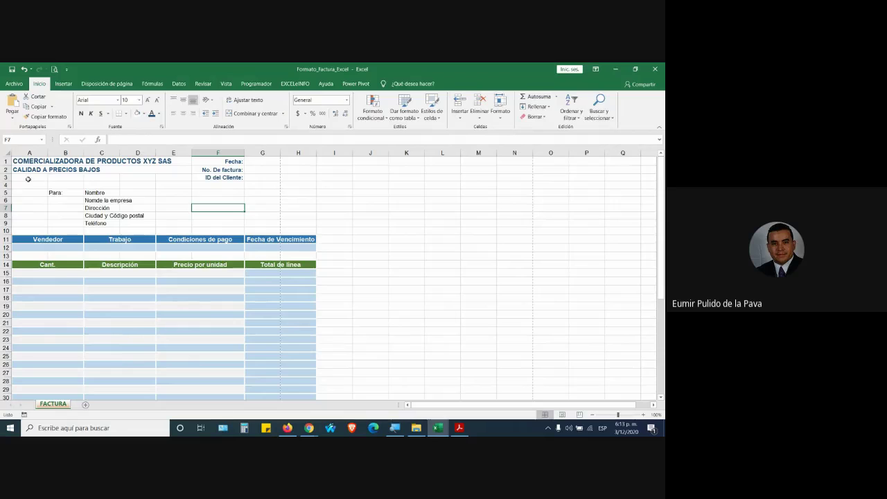
key(alt+Tab)
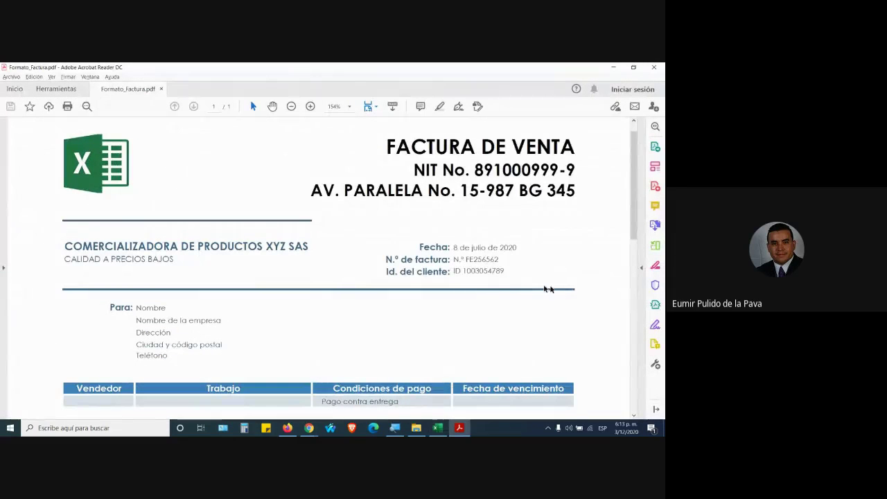
- Select F4 and compare the workbook layout against the reference PDF
key(alt+Tab)
click(232, 186)
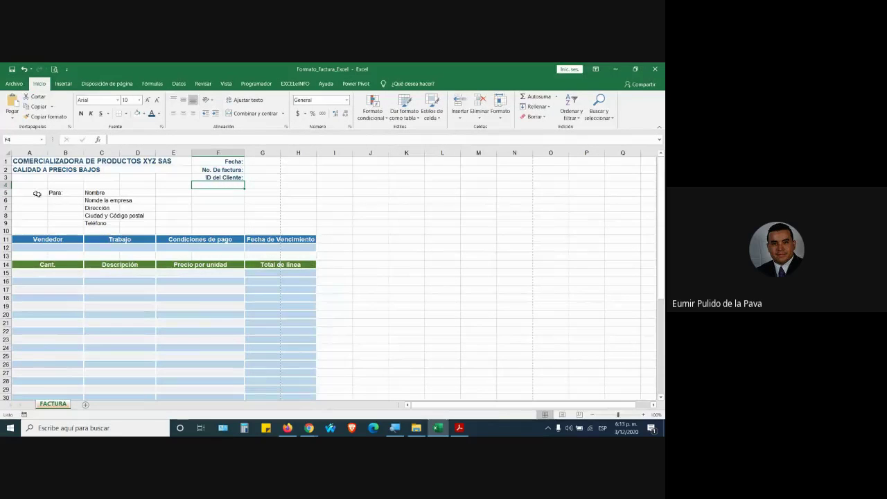
key(alt+Tab)
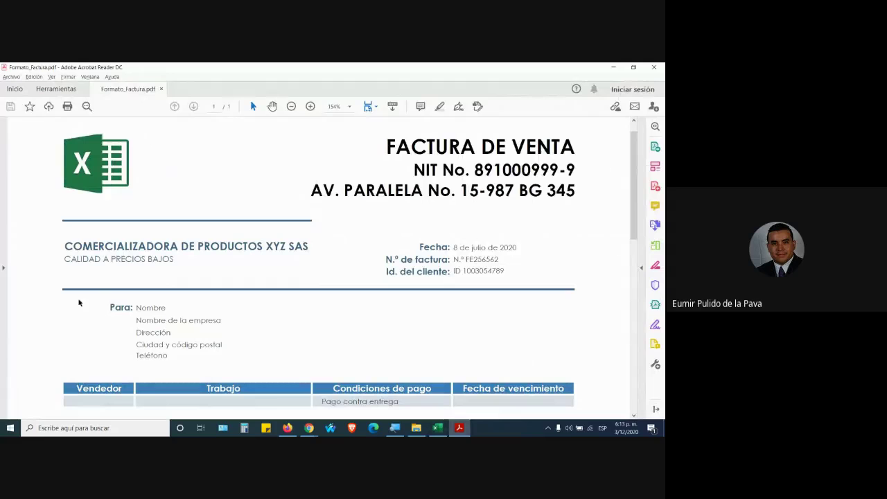
key(alt+Tab)
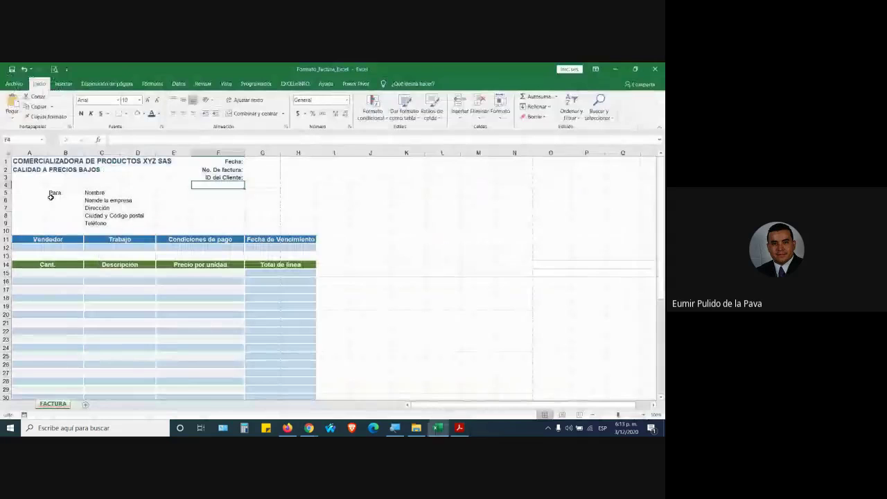
- Insert a blank row 5 above the Para address block
click(9, 192)
right_click(8, 192)
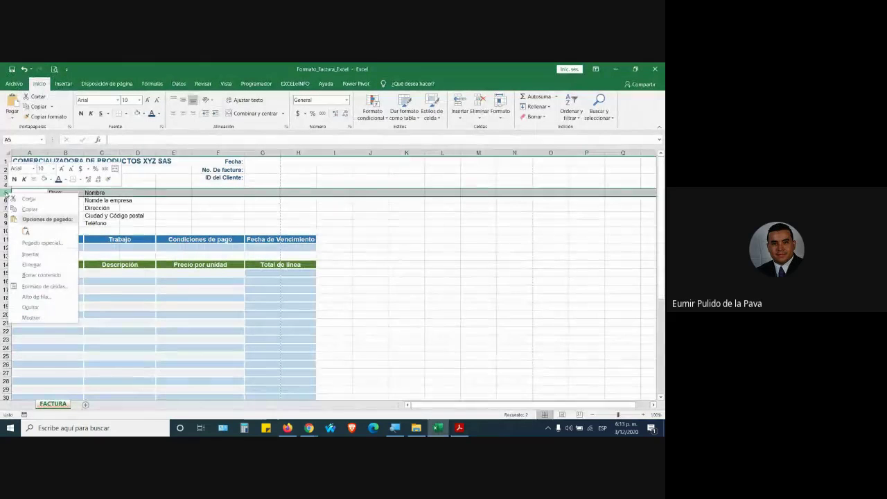
key(Escape)
right_click(5, 193)
click(28, 253)
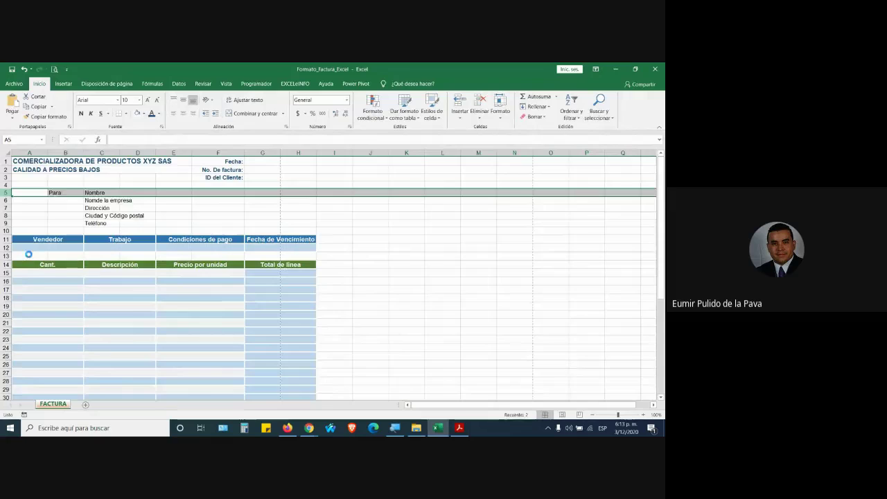
click(49, 194)
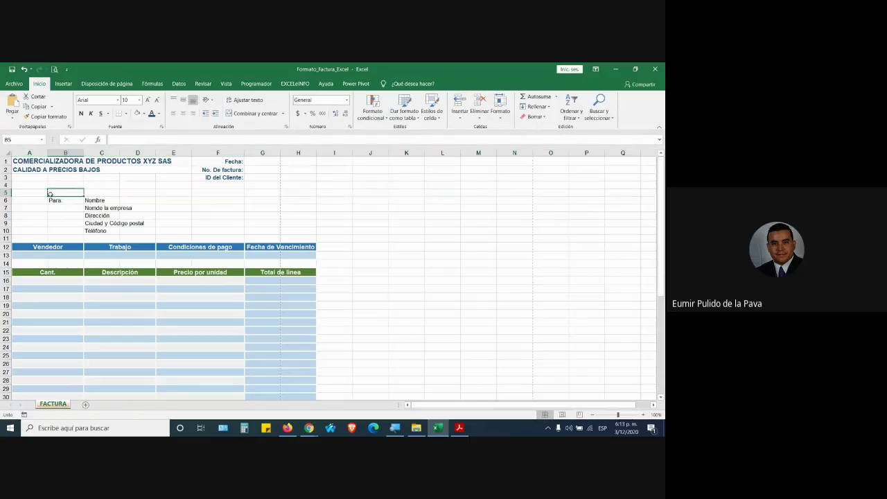
drag(25, 187, 299, 185)
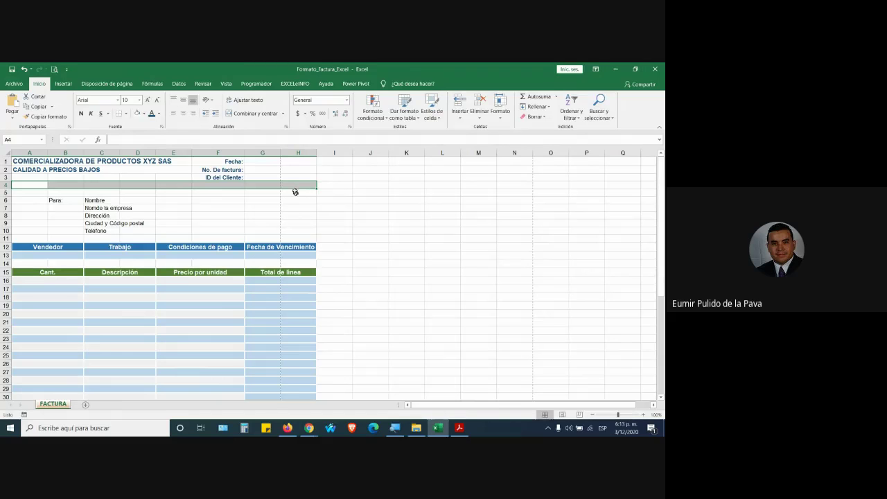
- Merge A4:H4 into a single strip and select it
click(248, 114)
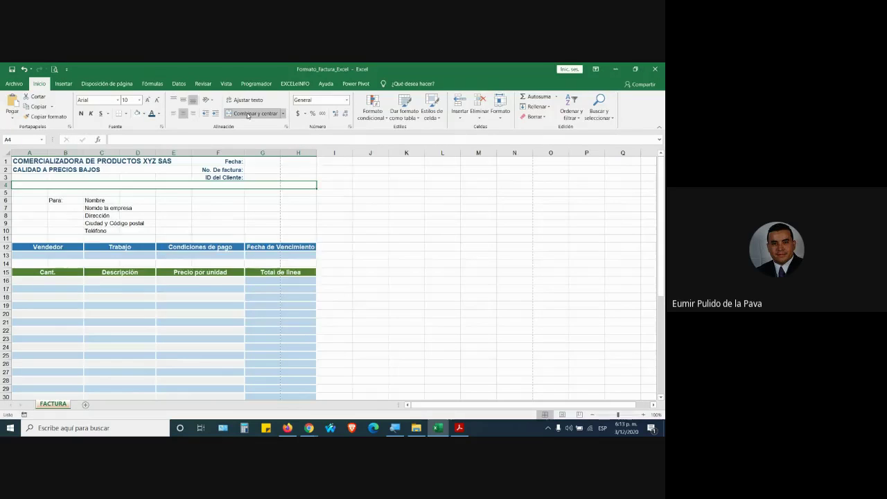
key(alt+Tab)
key(alt+Tab)
click(173, 208)
click(114, 186)
- Open Más bordes and choose a light blue border colour
click(126, 114)
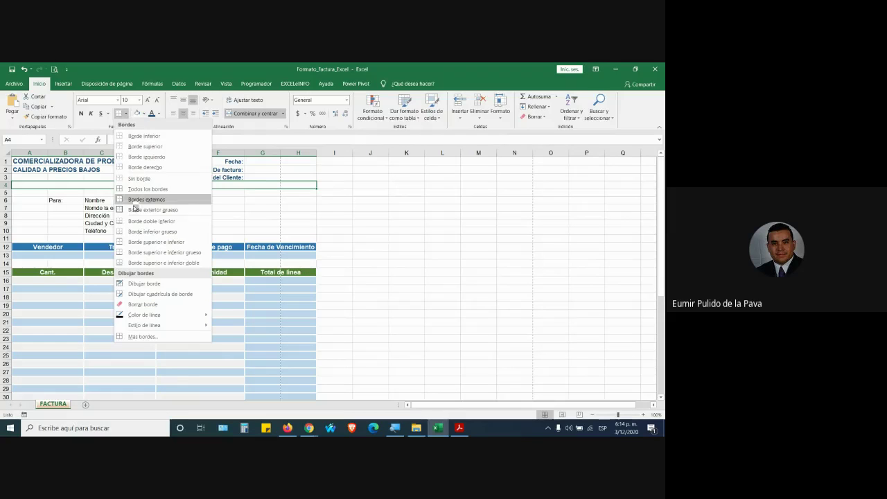
click(142, 337)
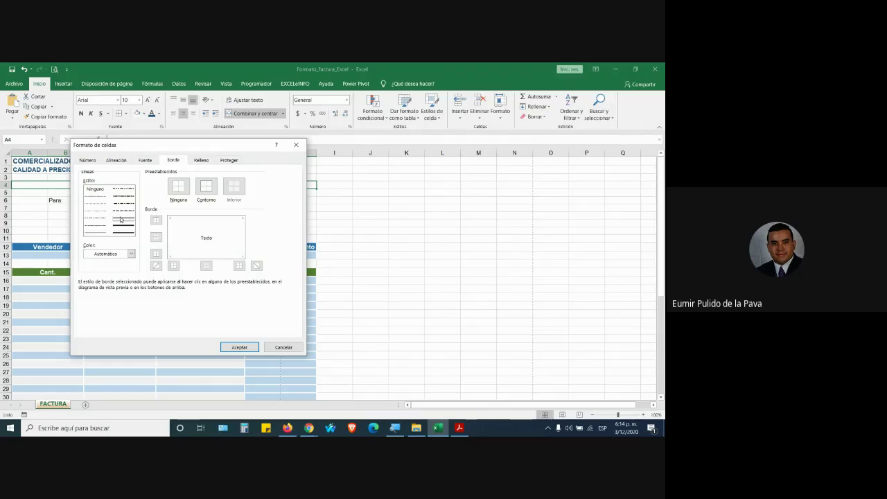
click(131, 254)
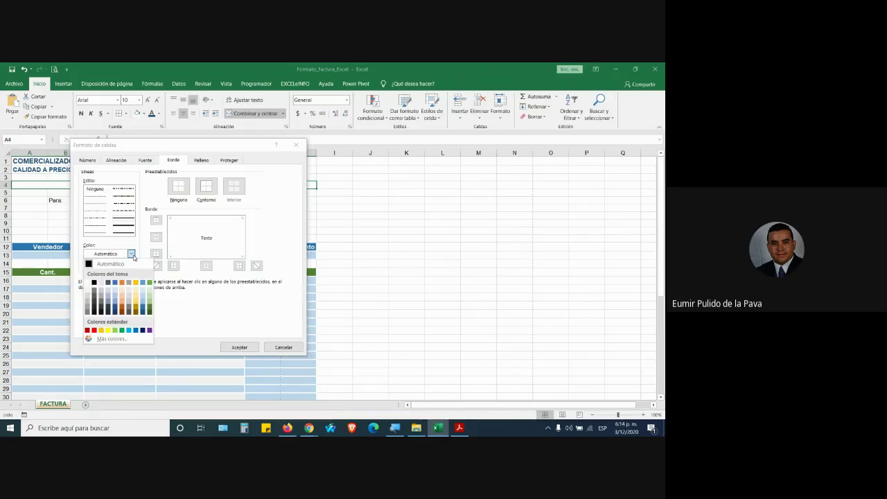
click(143, 304)
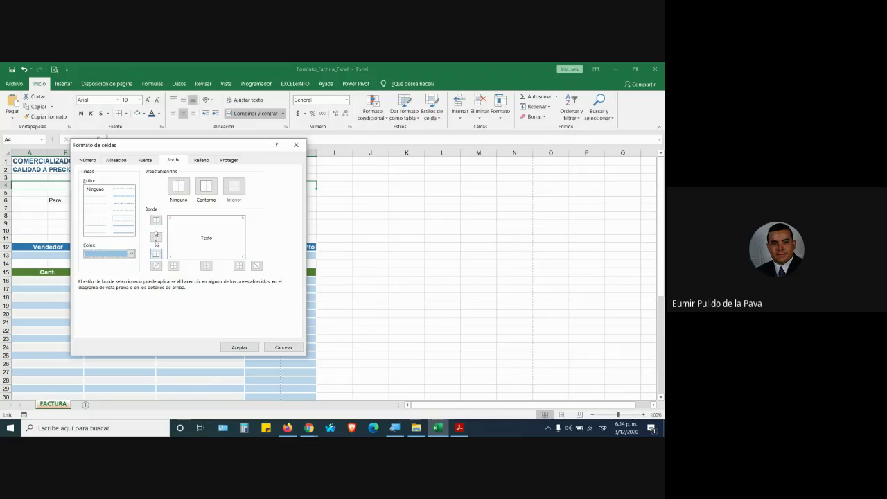
- Stage only top and bottom borders for the row 4 strip
click(194, 257)
click(207, 257)
click(210, 221)
click(174, 242)
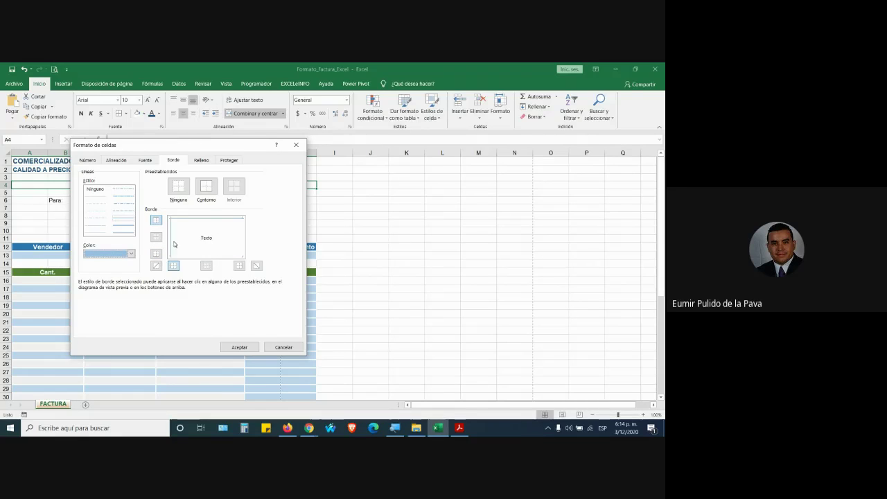
click(242, 243)
click(226, 257)
click(242, 242)
click(172, 243)
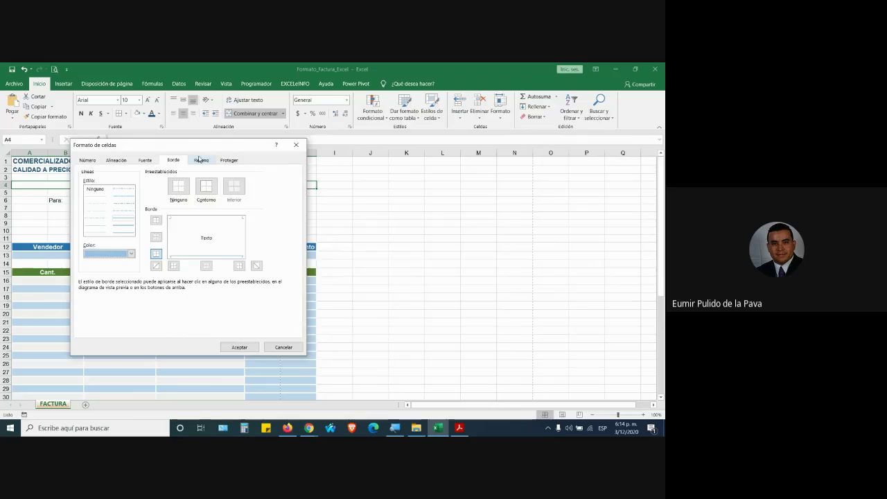
drag(174, 145, 446, 138)
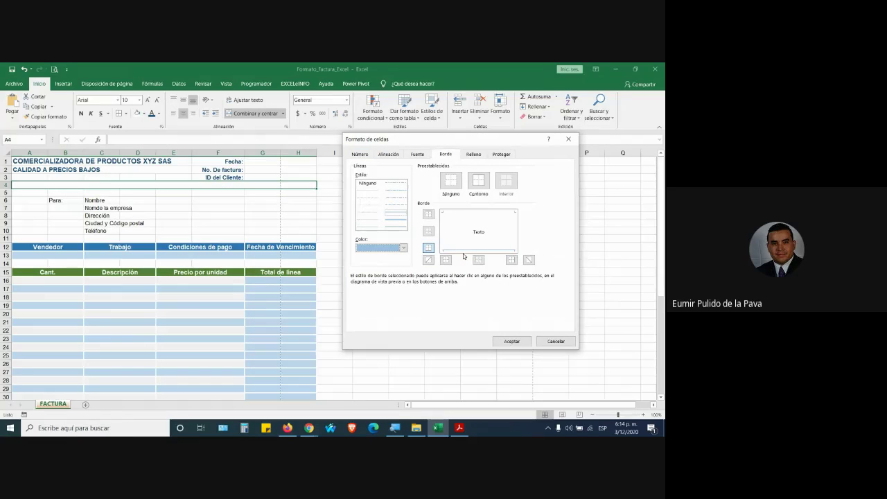
- Apply the light blue row 4 border and insert a blank row above the company name
click(512, 341)
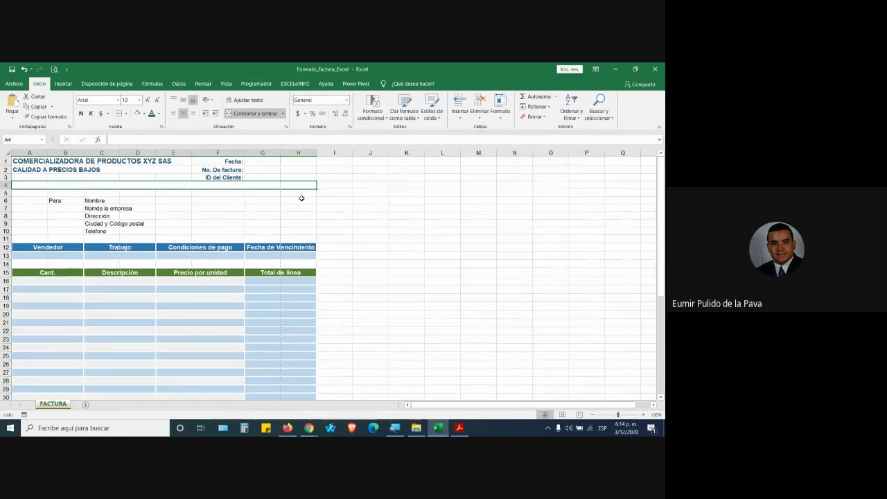
click(283, 208)
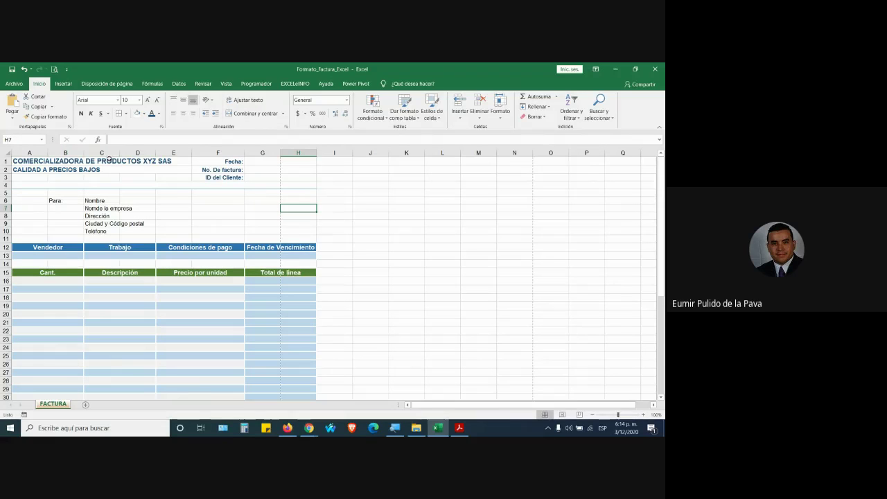
right_click(6, 161)
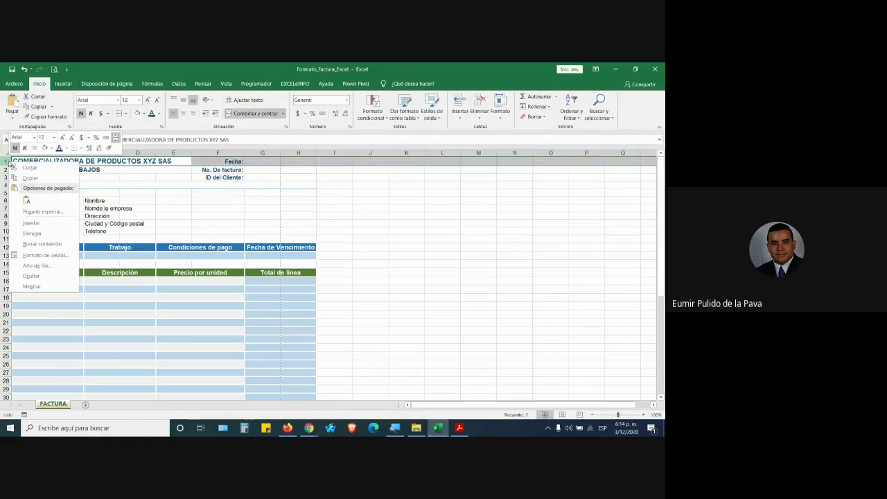
click(29, 220)
click(112, 191)
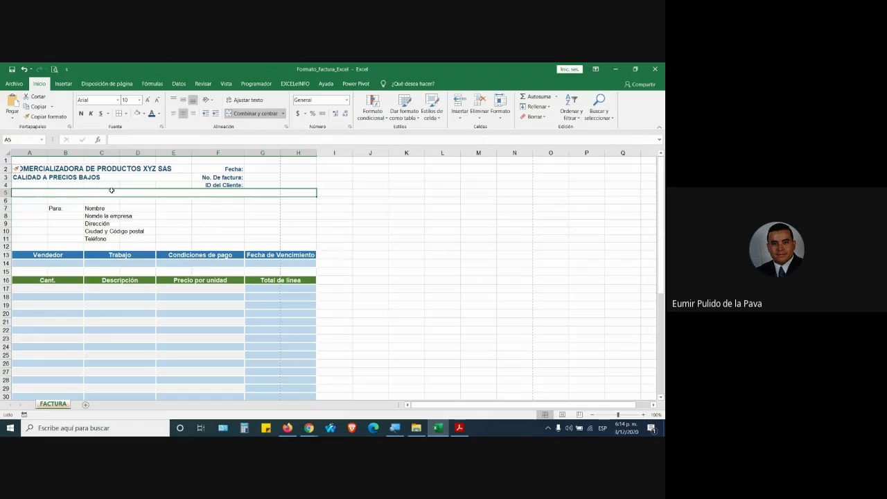
key(alt+Tab)
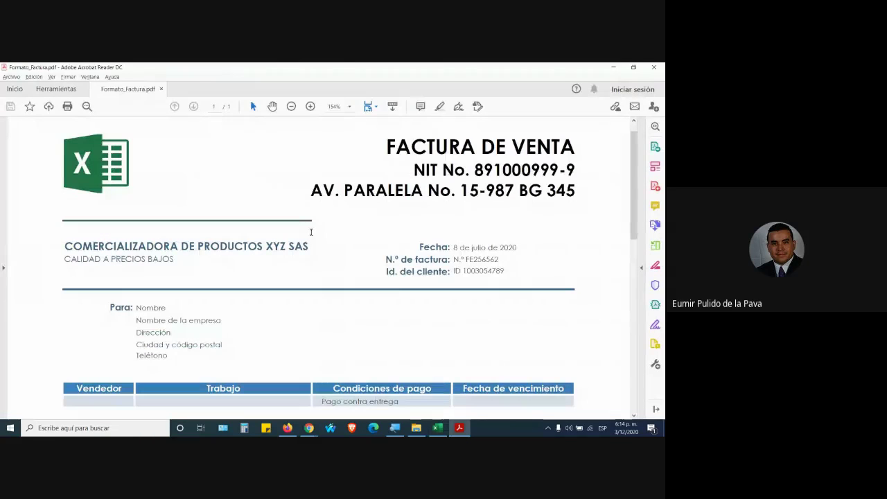
- Merge cells A1 through E1 of the new top row
key(alt+Tab)
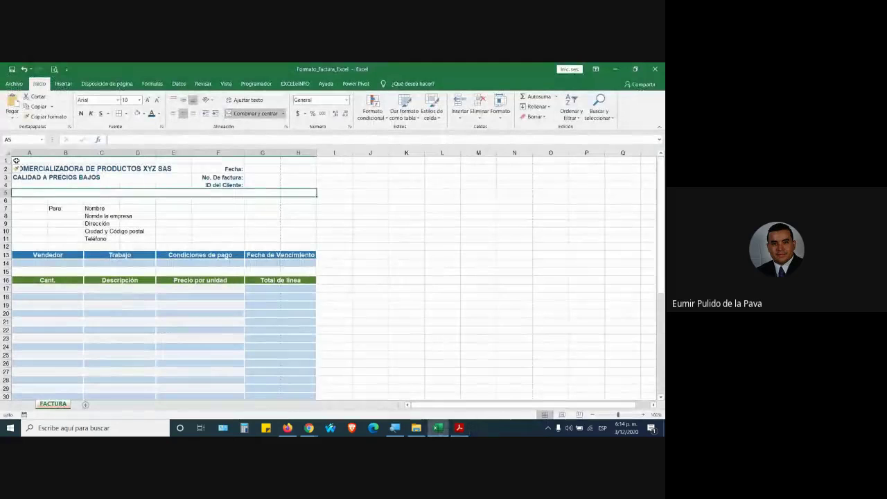
drag(44, 158, 173, 160)
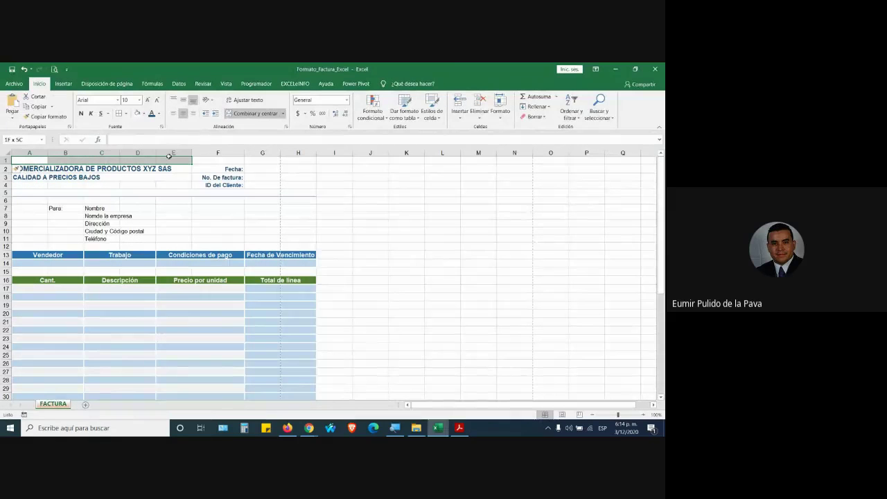
click(253, 113)
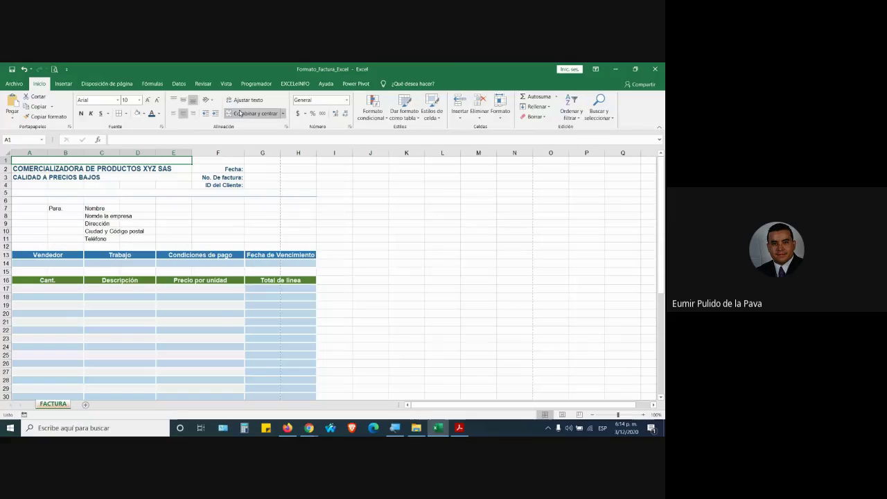
- Give the merged A1:E1 cell a light blue top border
click(126, 114)
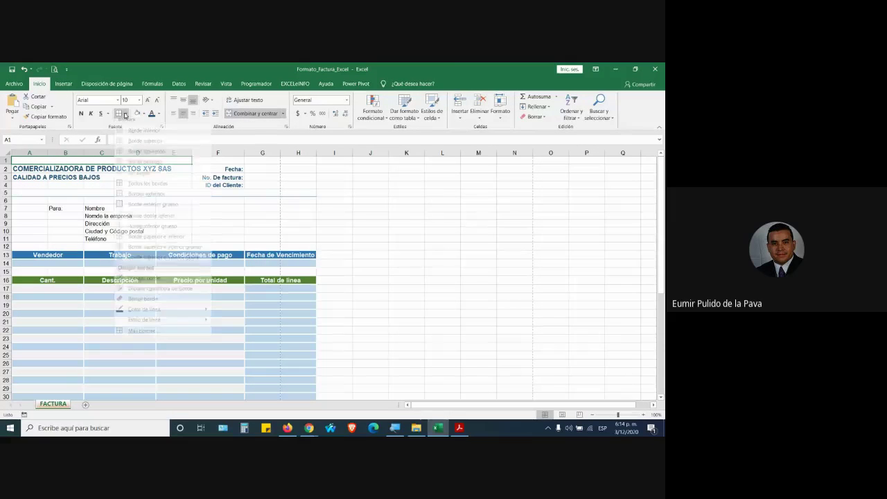
click(145, 334)
click(396, 217)
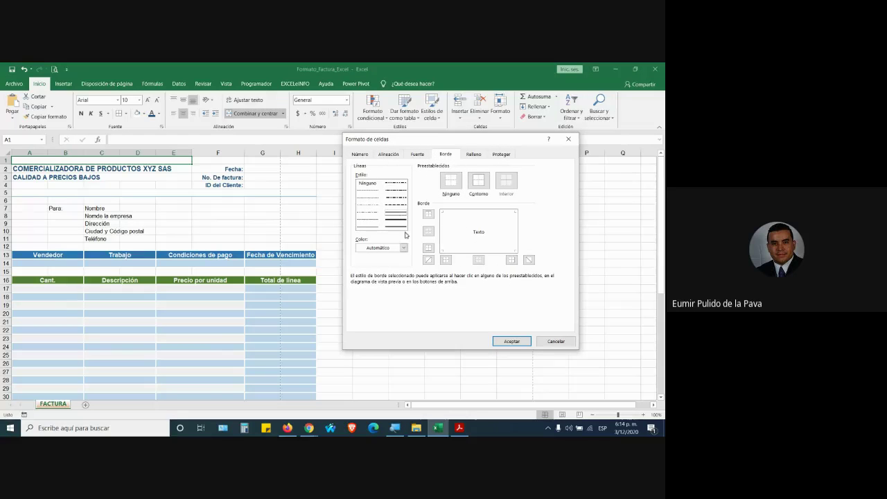
click(404, 247)
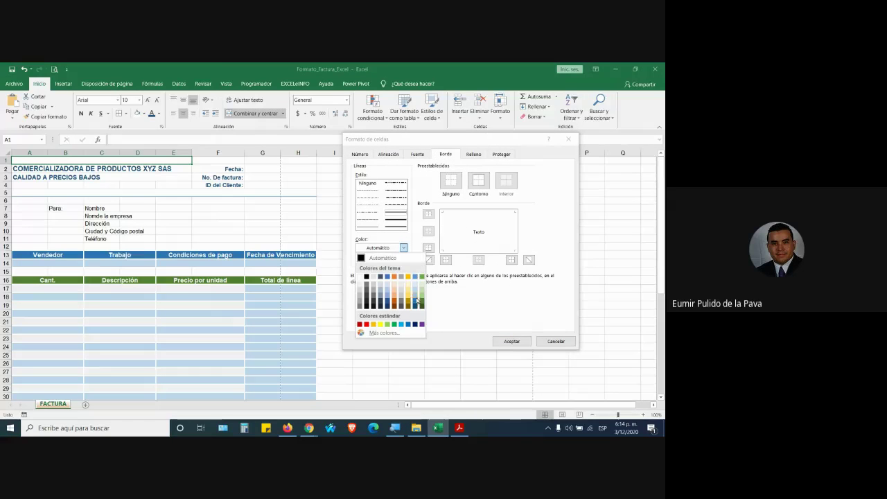
click(418, 300)
click(463, 217)
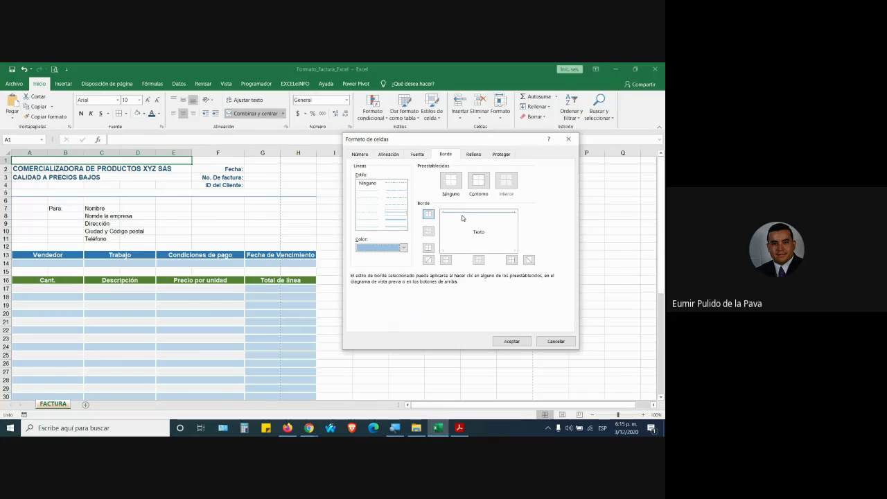
click(513, 341)
click(234, 247)
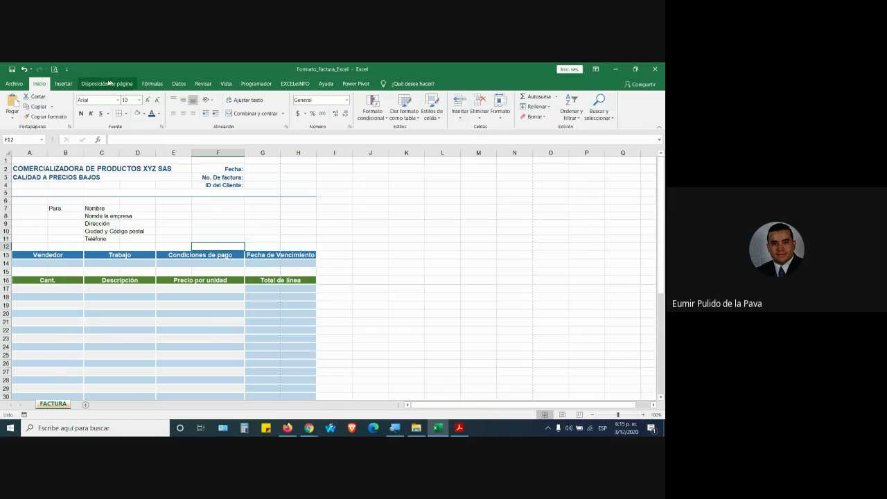
click(74, 161)
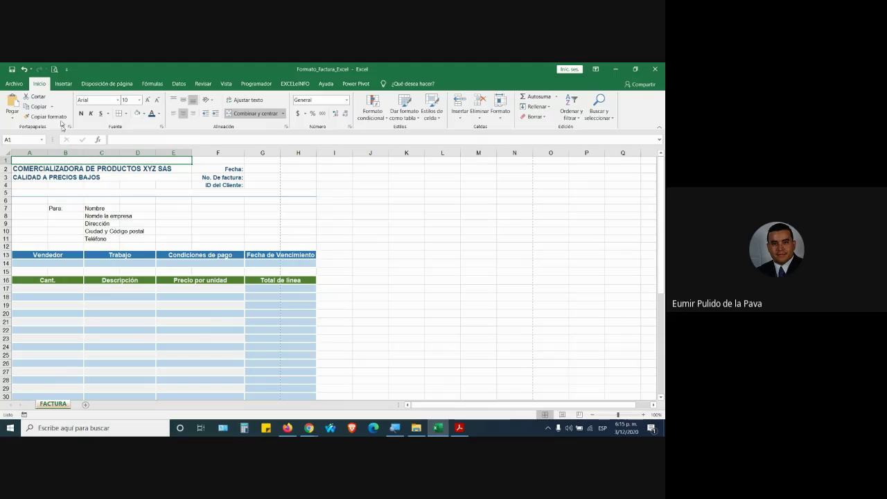
click(54, 69)
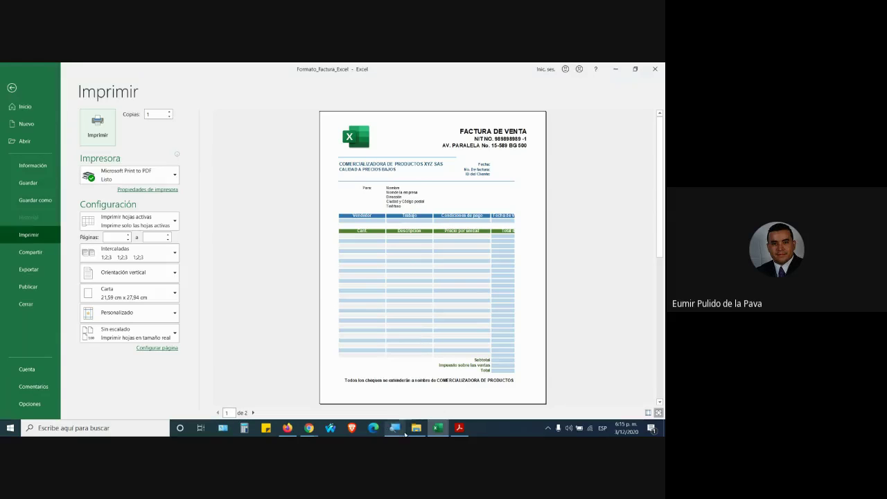
click(405, 433)
click(303, 346)
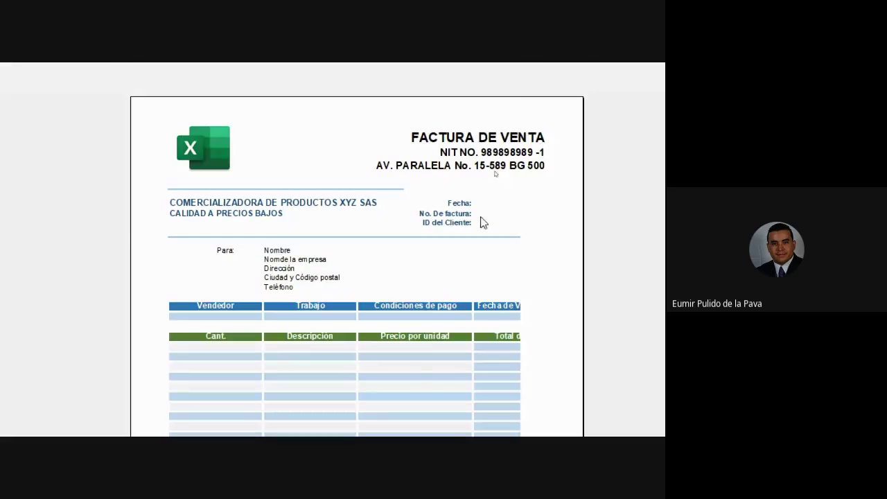
click(288, 418)
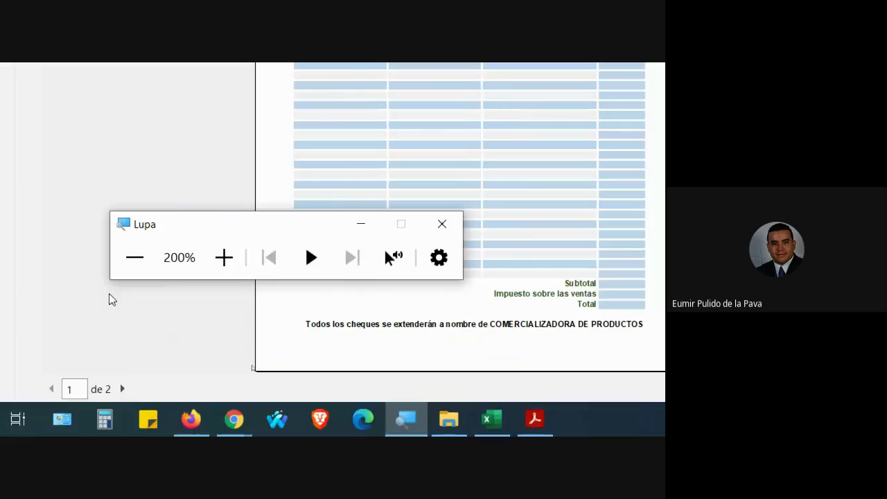
click(132, 260)
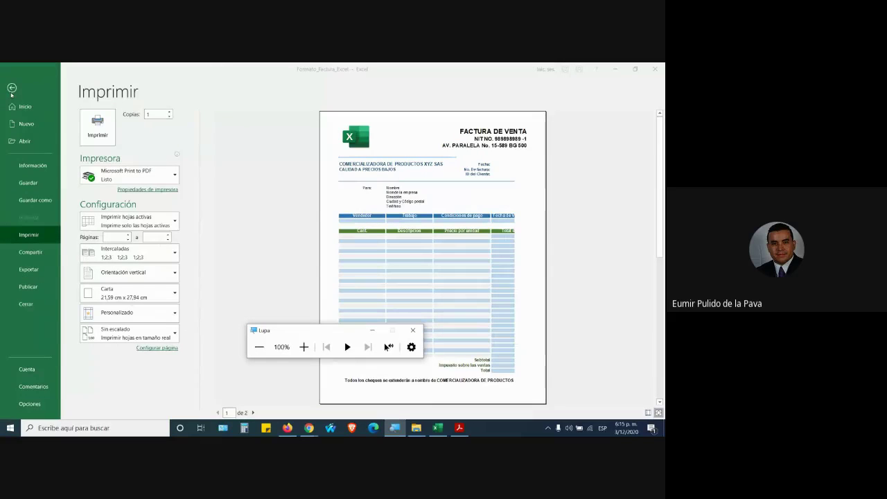
click(374, 331)
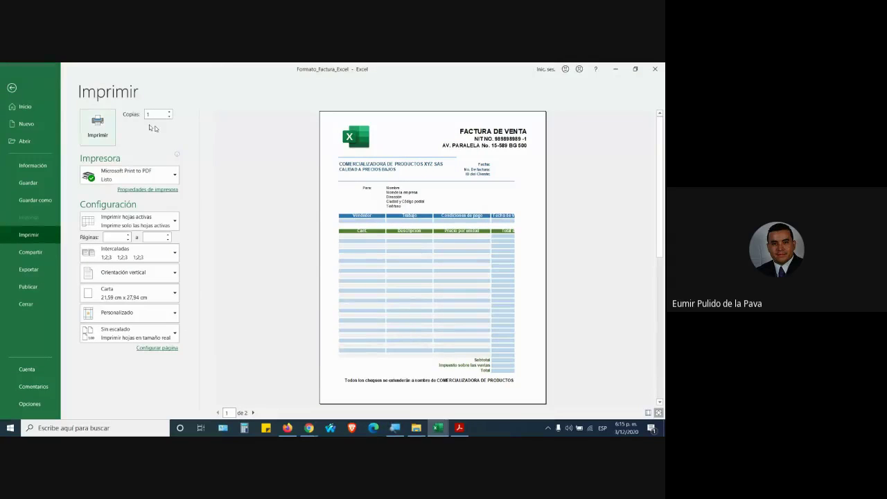
click(29, 90)
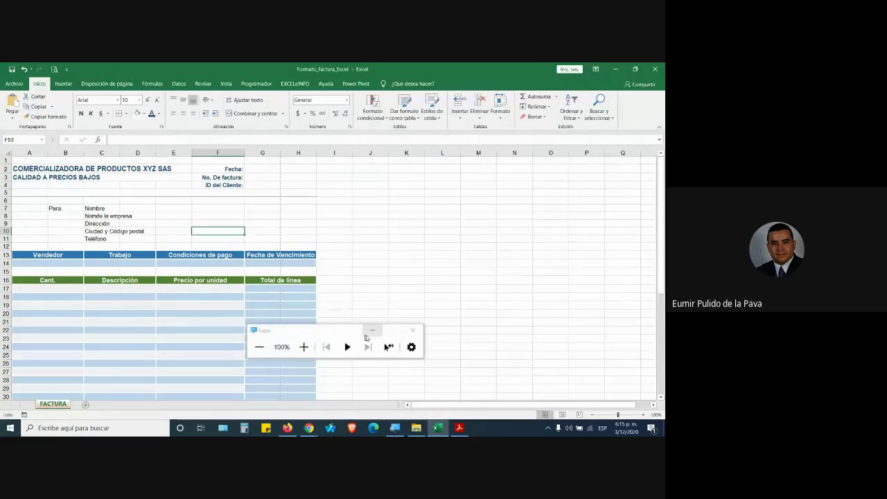
- Select the Para: label in B7 and compare it with the reference PDF
click(458, 429)
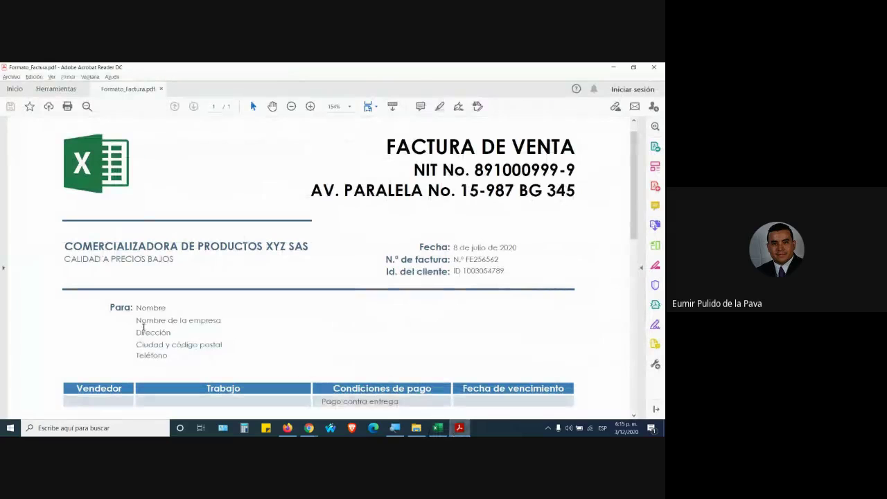
key(alt+Tab)
click(55, 207)
key(alt+Tab)
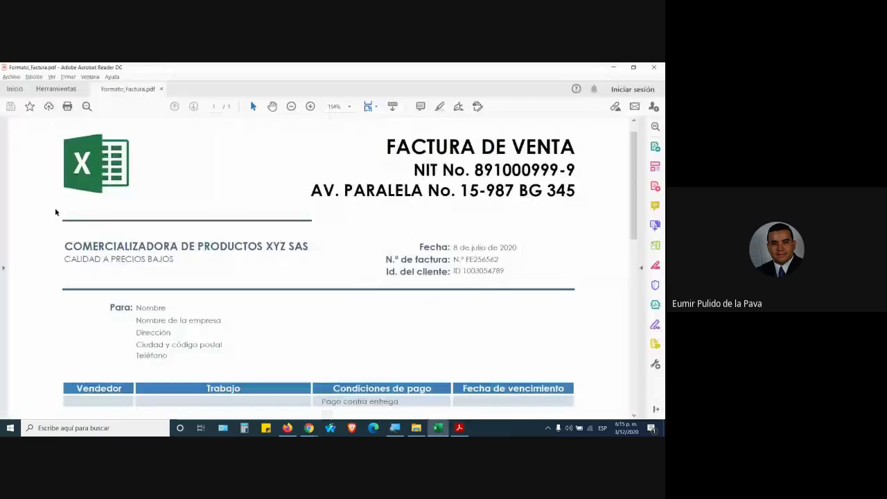
key(alt+Tab)
- Right-align and bold the Para: label in B7
click(194, 113)
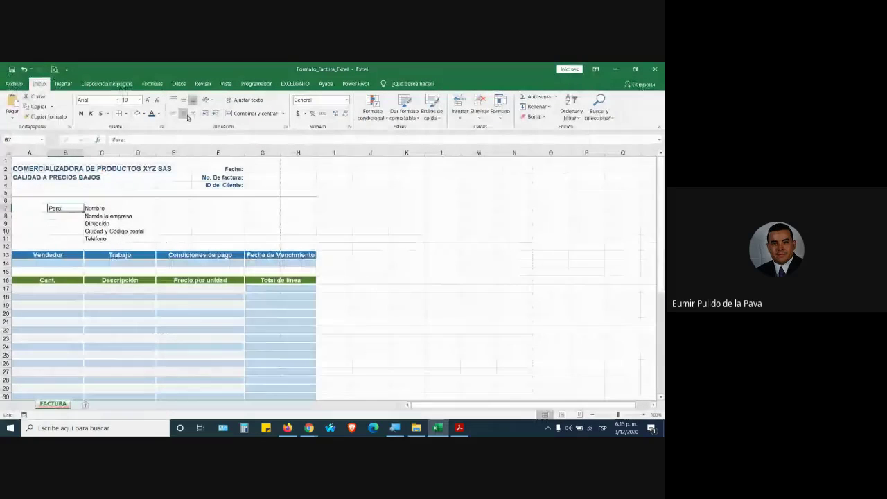
click(82, 113)
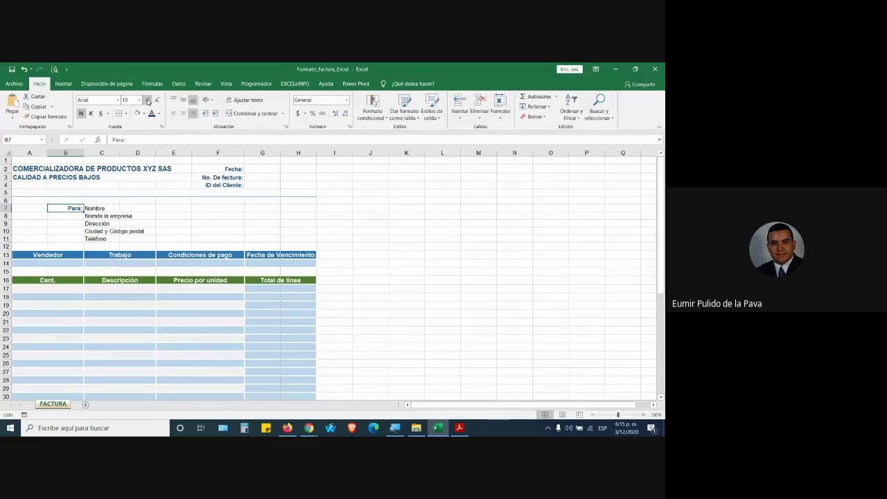
click(252, 228)
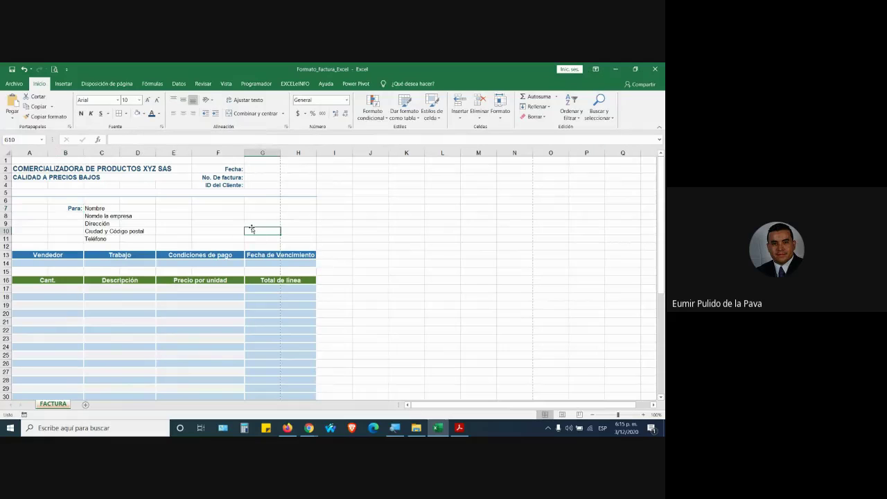
click(99, 209)
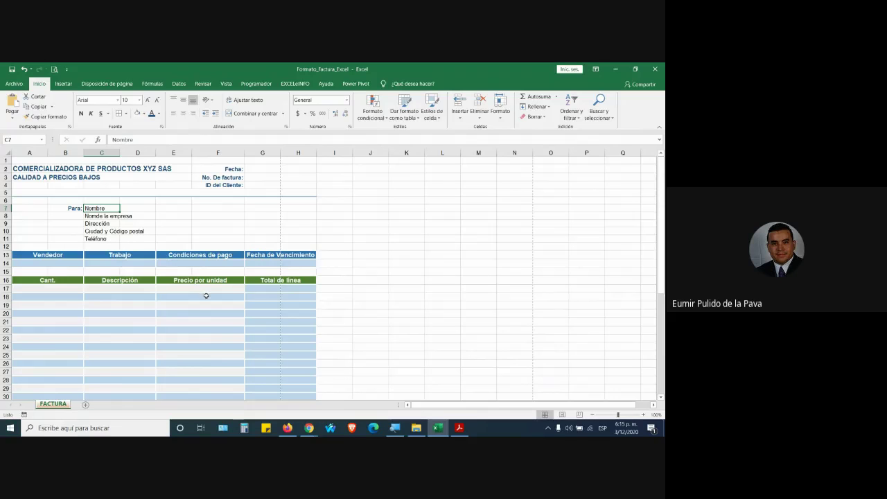
scroll(352, 315, down, 5)
scroll(352, 315, up, 5)
- Preview the invoice printout, paging between its two pages
click(53, 70)
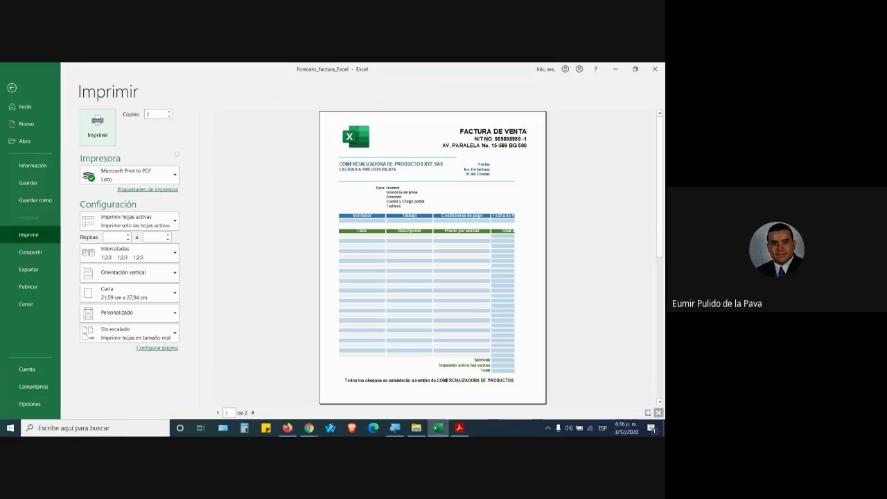
click(255, 412)
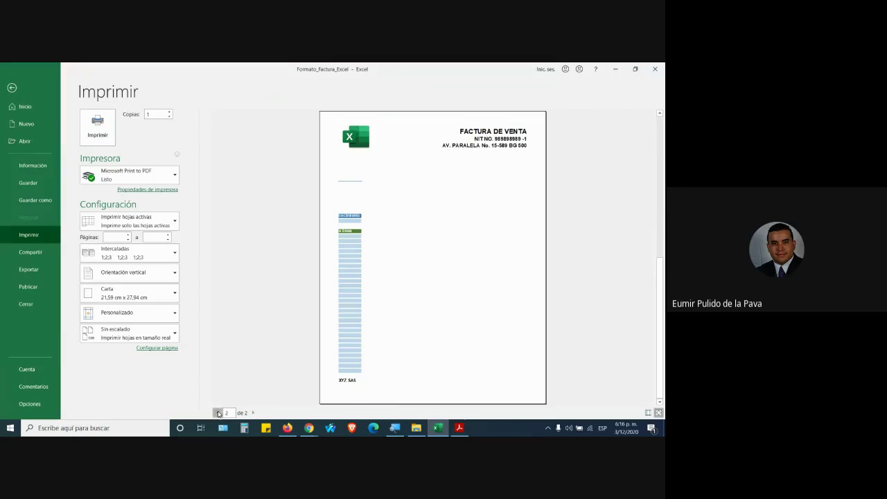
click(218, 413)
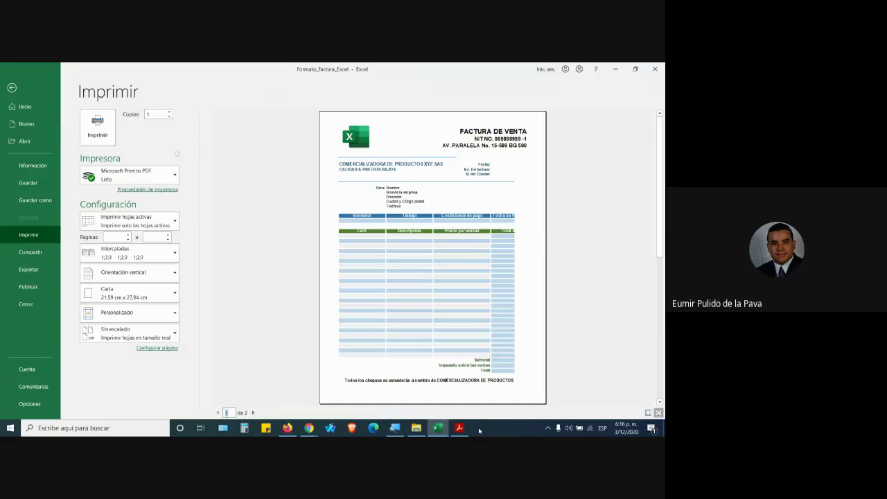
- Compare the preview with the reference PDF and bring up Configurar página
click(459, 428)
scroll(543, 277, down, 2)
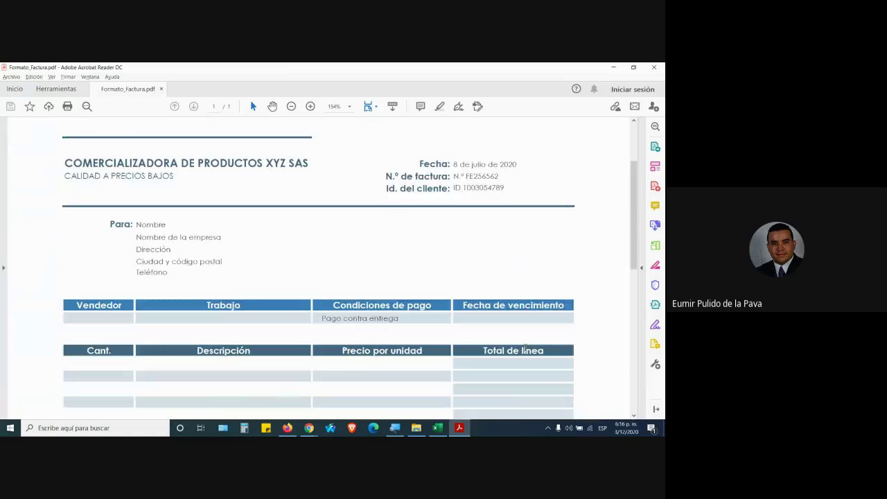
scroll(545, 396, down, 6)
scroll(550, 400, down, 3)
scroll(551, 401, up, 4)
scroll(551, 401, up, 4)
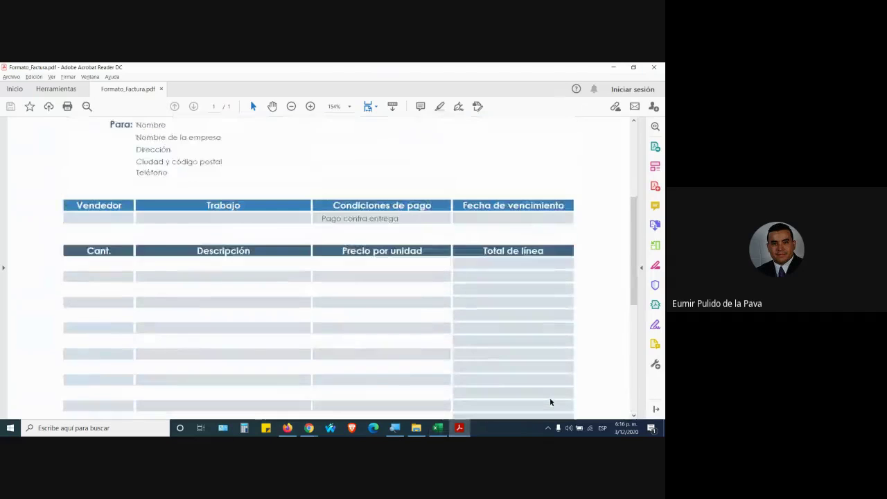
scroll(550, 402, up, 4)
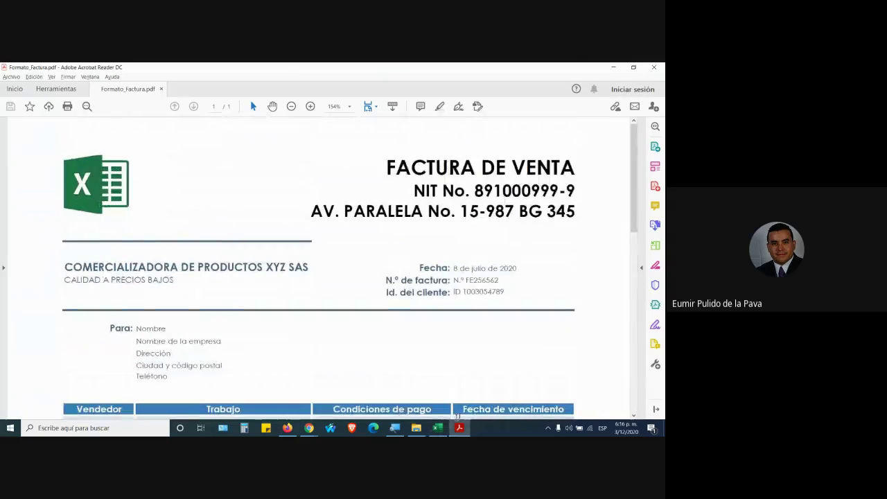
click(437, 427)
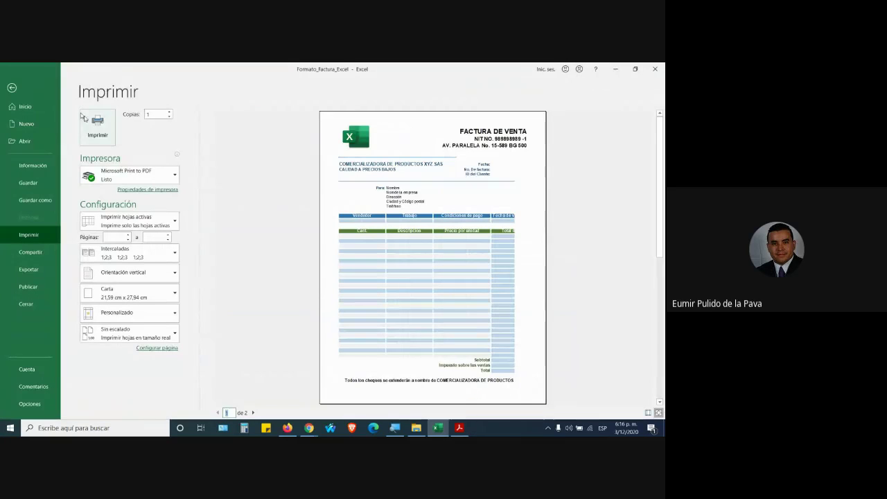
click(157, 348)
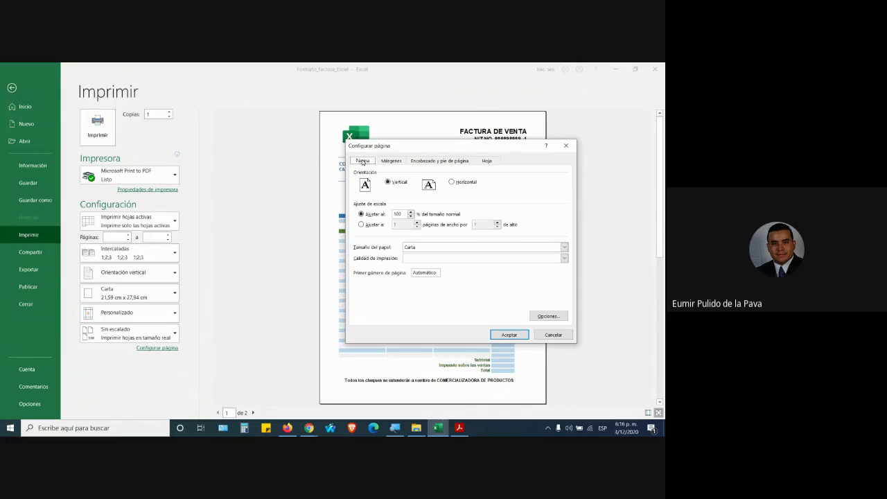
- Fit the invoice to 1 x 1 page and set left and right margins to 1
click(362, 225)
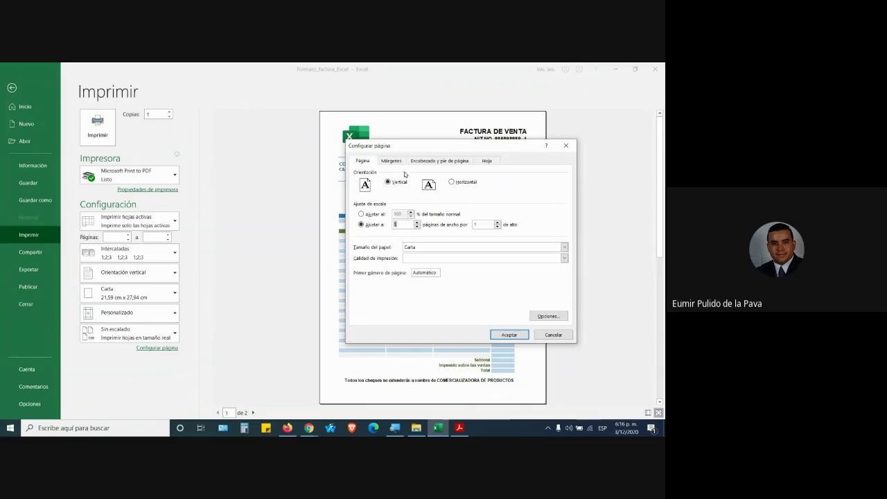
click(392, 162)
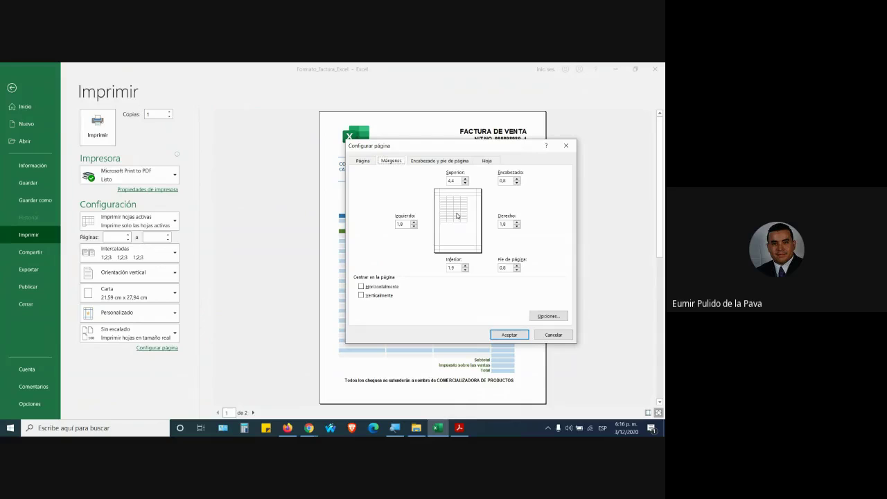
mouse_move(456, 149)
mouse_down()
mouse_move(565, 127)
mouse_move(431, 129)
mouse_up()
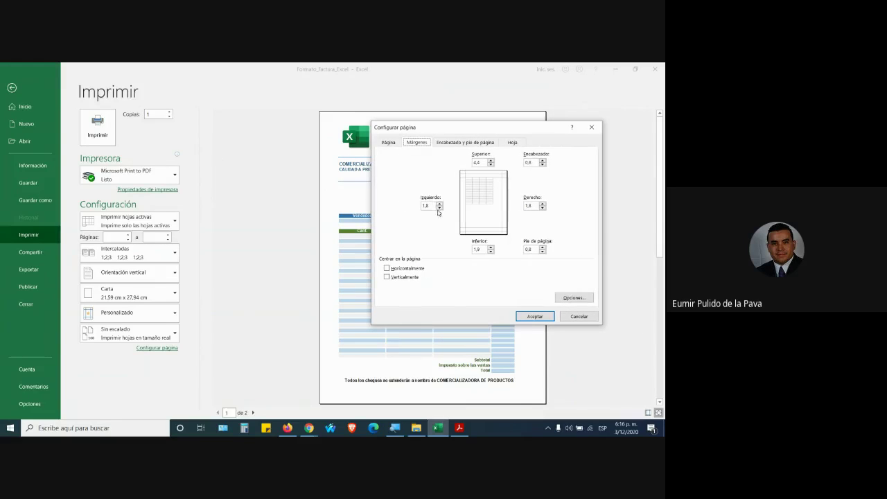
drag(434, 206, 392, 208)
text(1)
drag(531, 206, 526, 209)
text(1)
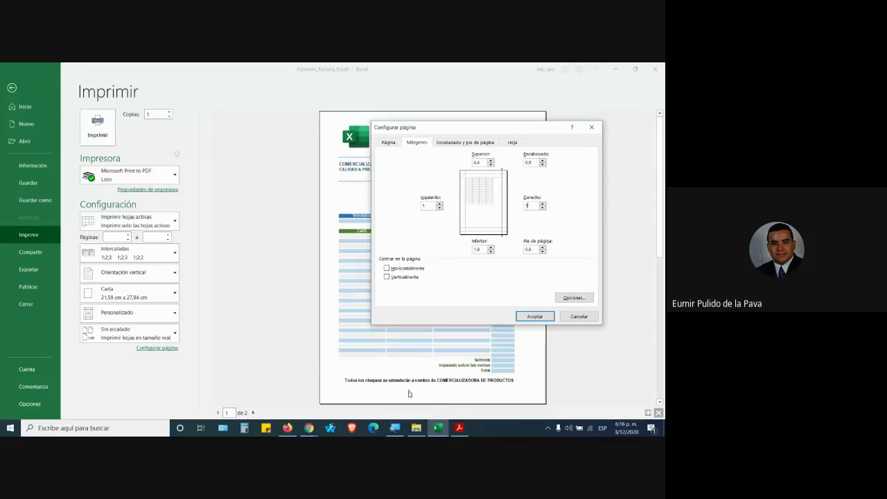
click(459, 427)
- In Page Setup margins, set Inferior to 3 and tick Horizontalmente and Verticalmente centring
scroll(423, 336, down, 2)
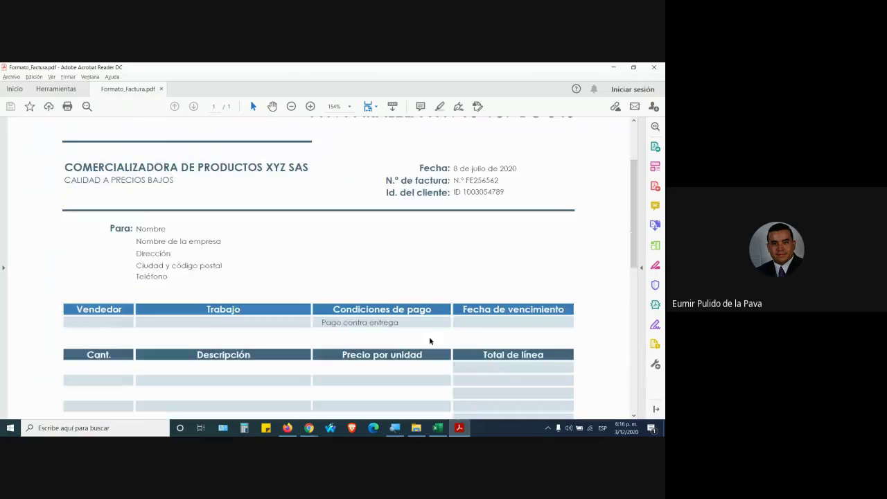
scroll(429, 341, down, 5)
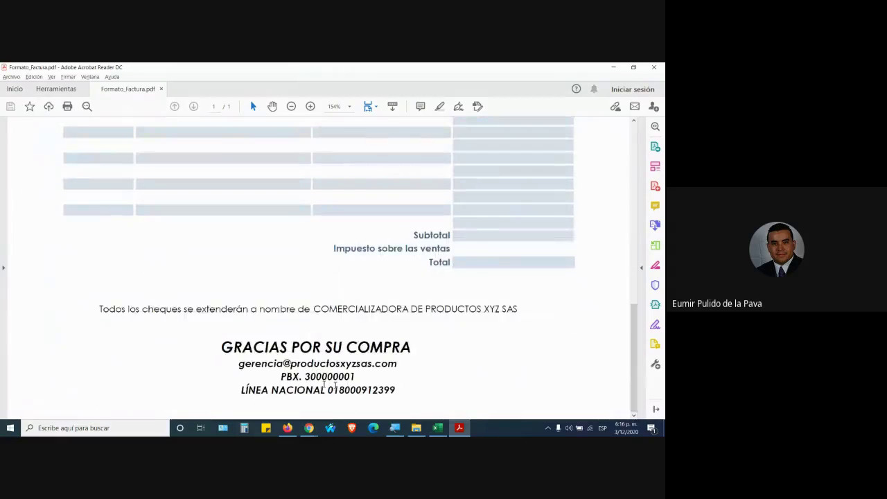
click(437, 428)
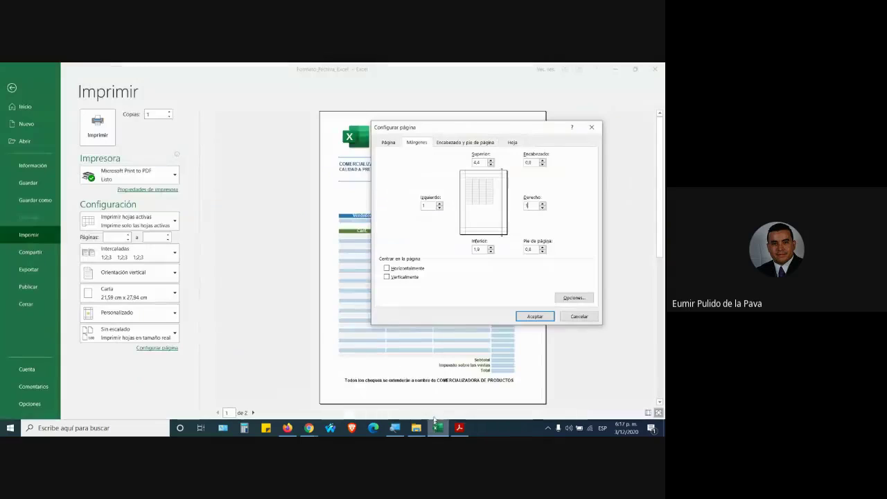
double_click(483, 249)
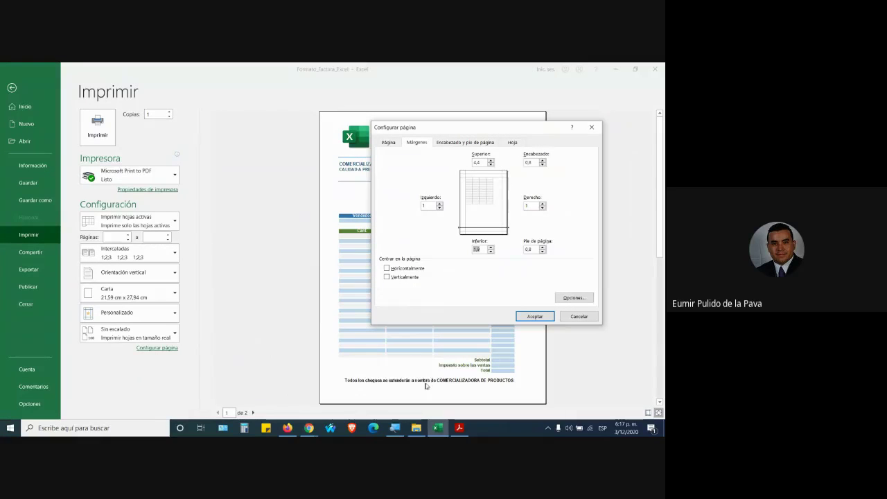
text(3)
click(459, 428)
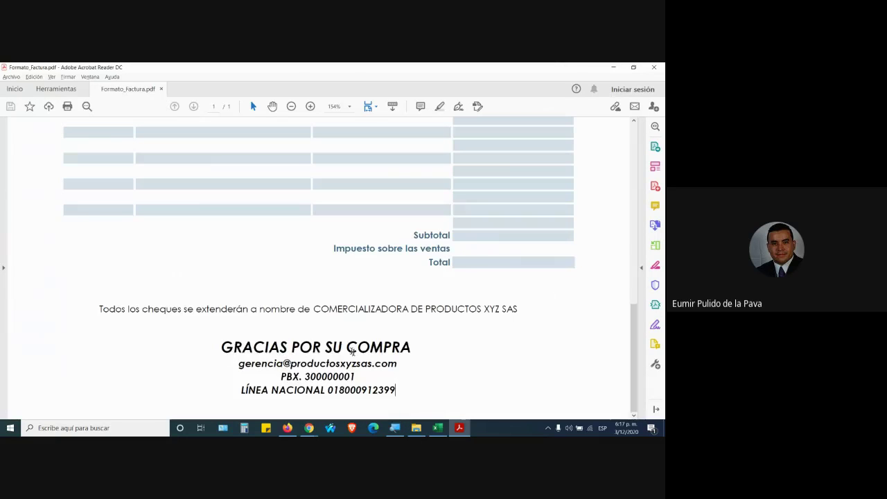
click(437, 428)
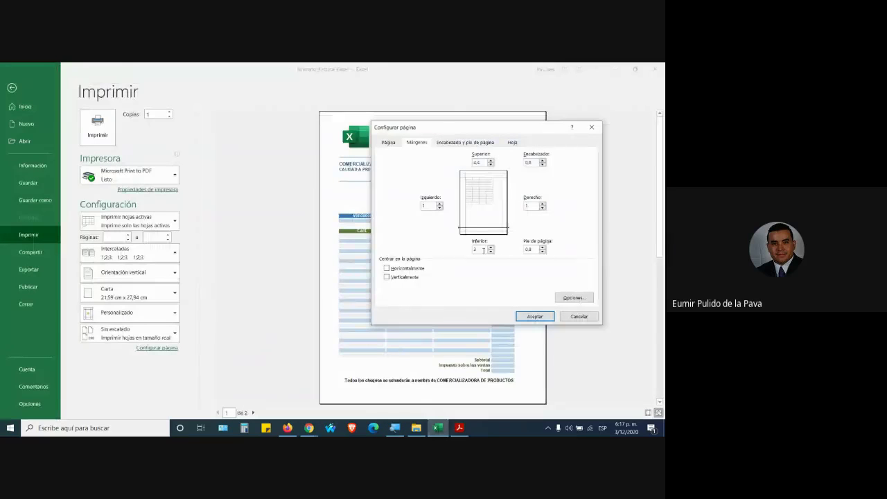
click(390, 270)
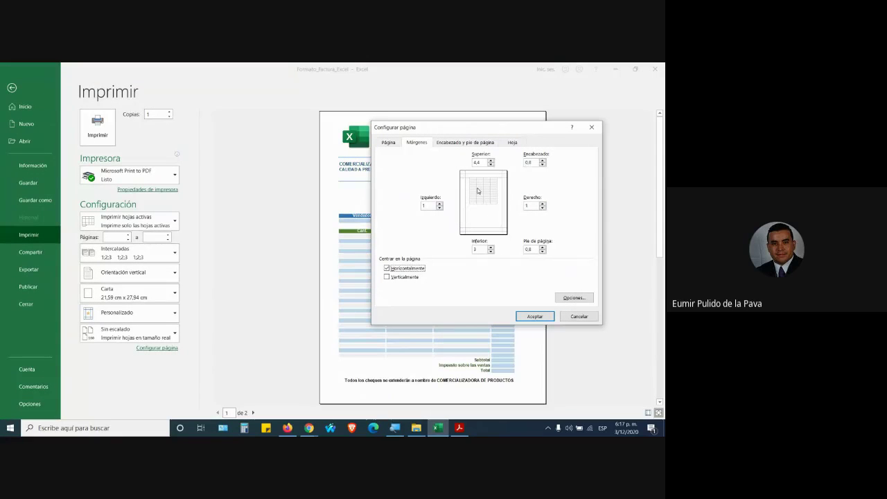
click(393, 278)
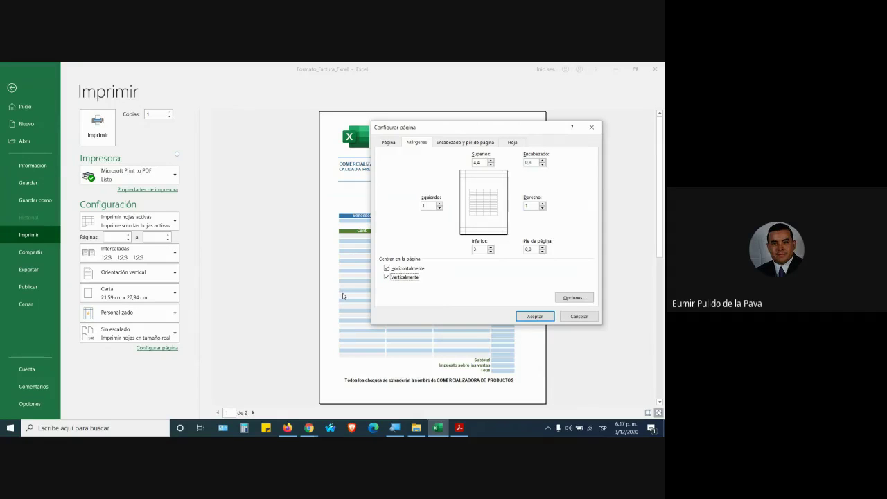
click(529, 317)
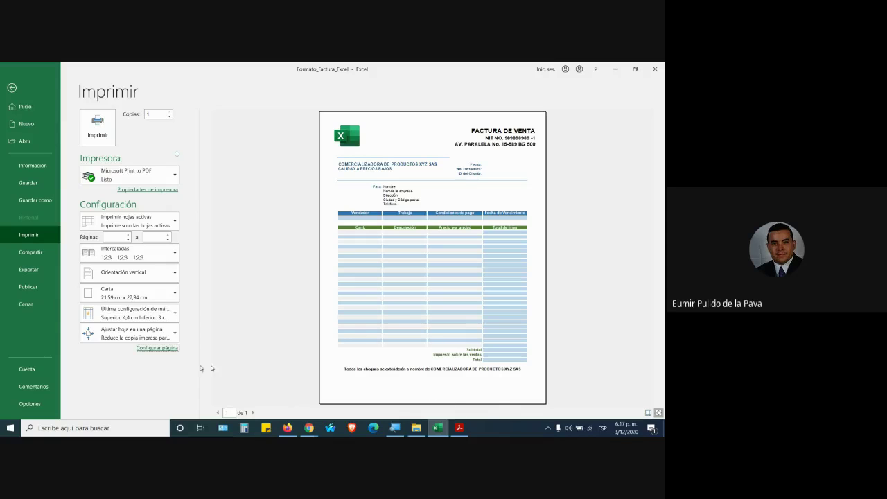
- From print preview, open Page Setup's custom footer editor on the header and footer tab
click(167, 349)
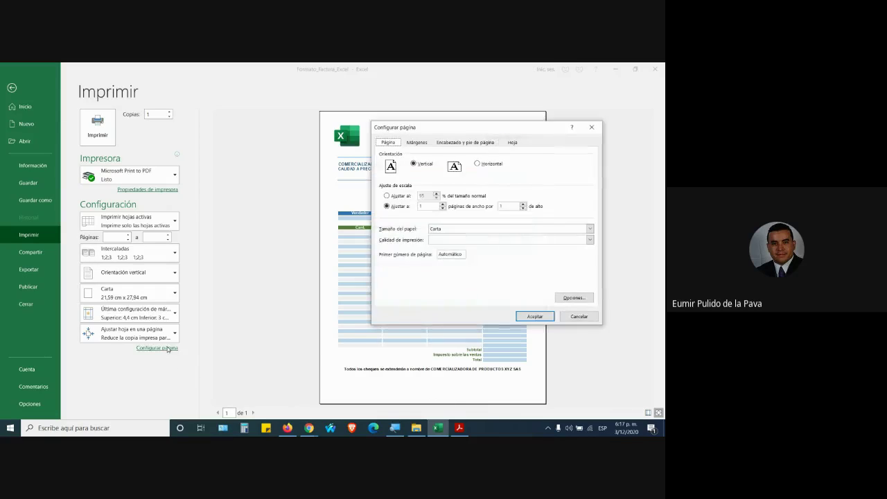
click(476, 144)
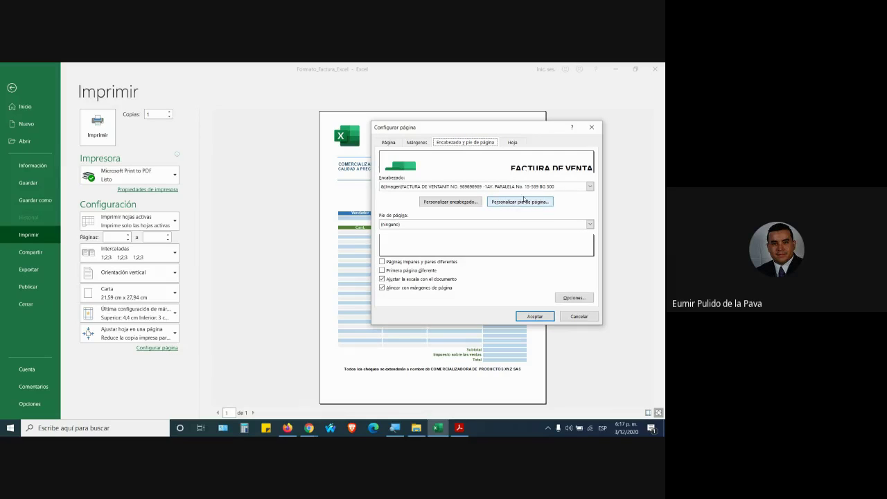
click(505, 202)
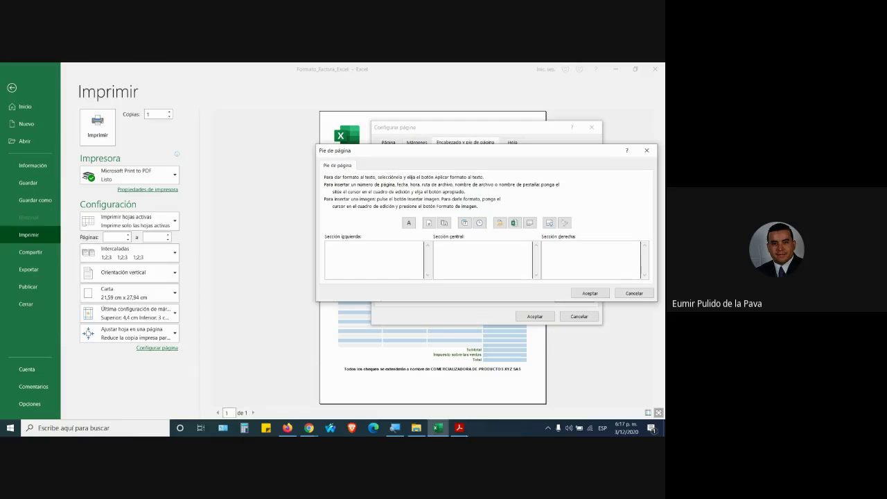
- Copy the GRACIAS POR SU COMPRA and contact lines from the PDF into the centre footer section
click(459, 428)
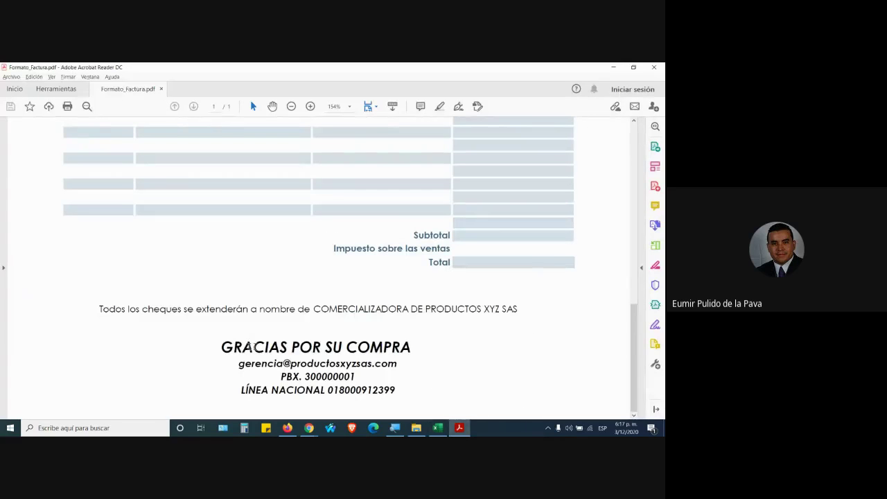
drag(221, 346, 386, 390)
key(ctrl+c)
right_click(311, 346)
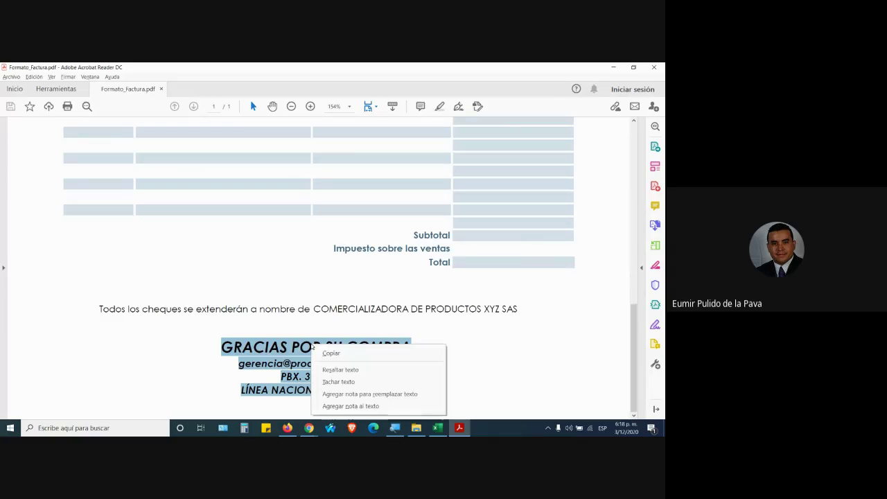
click(331, 354)
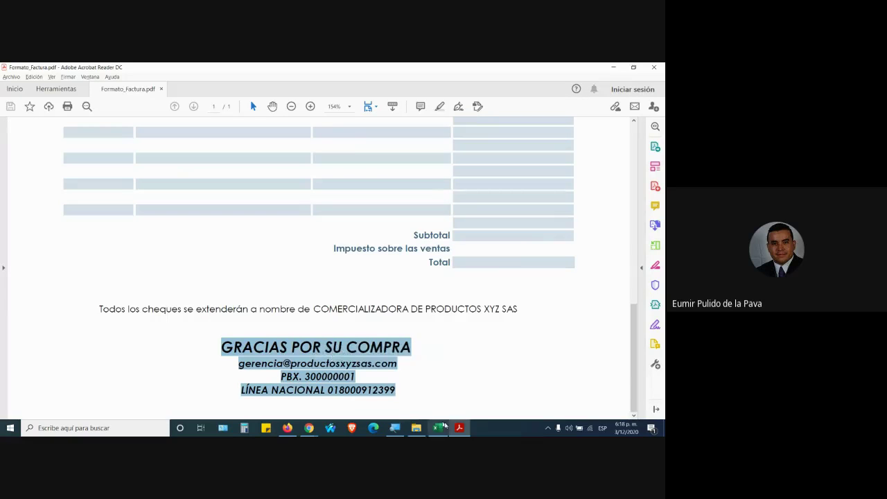
click(439, 428)
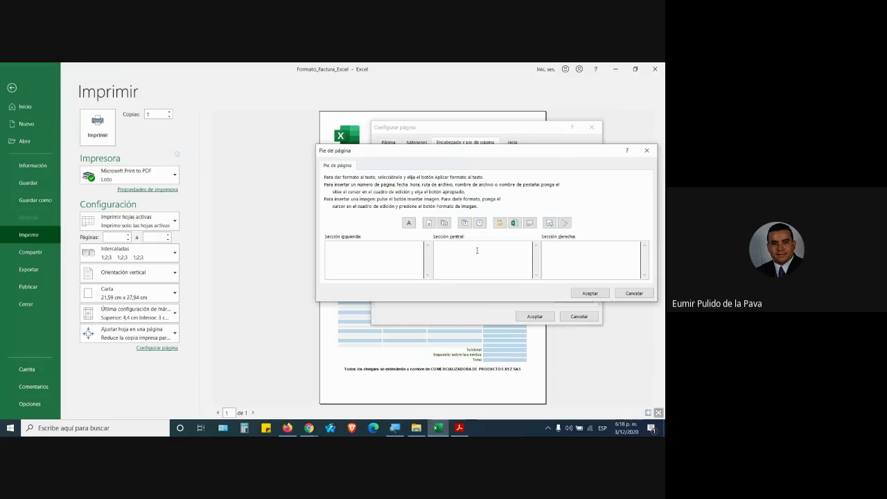
key(ctrl+v)
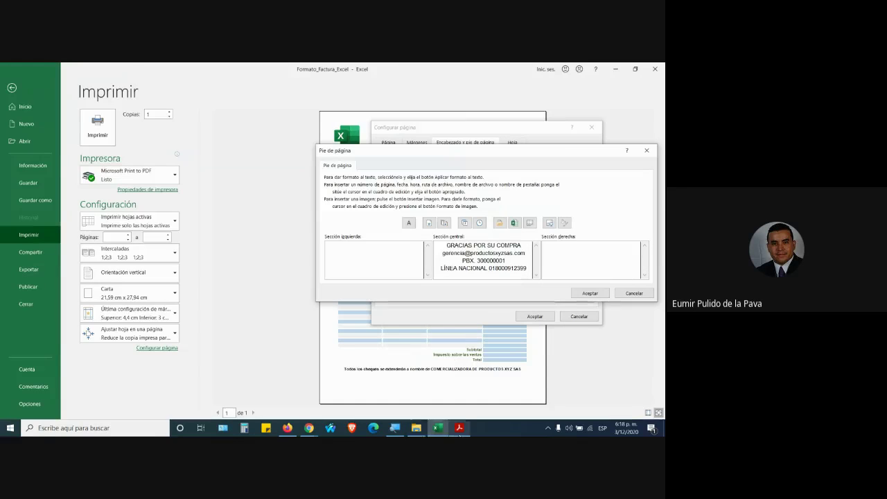
- Check the footer text against the PDF and select the GRACIAS POR SU COMPRA line
click(459, 428)
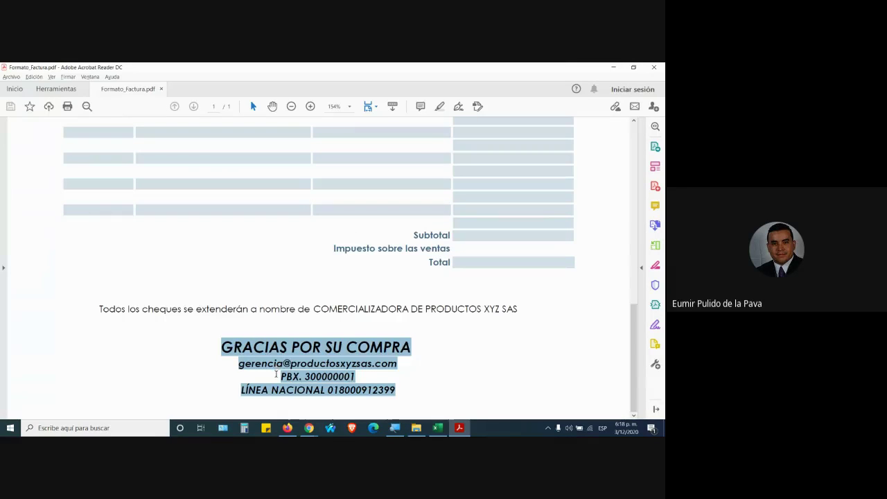
click(438, 428)
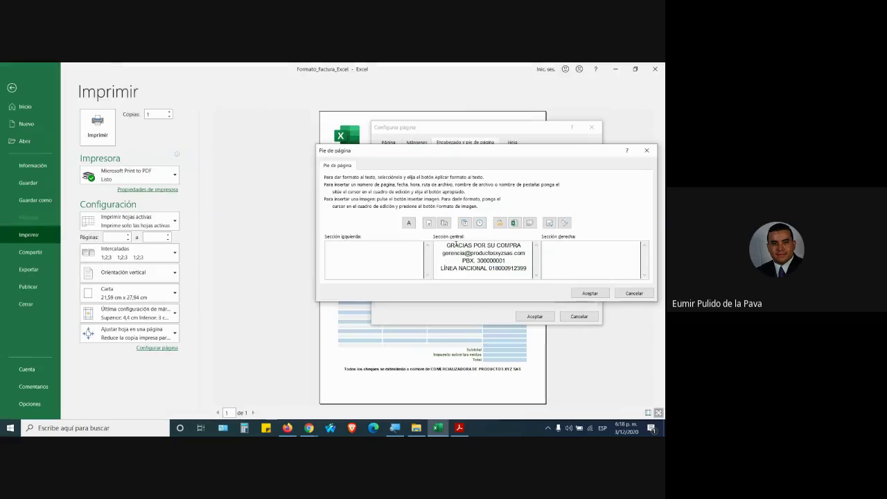
drag(436, 246, 527, 245)
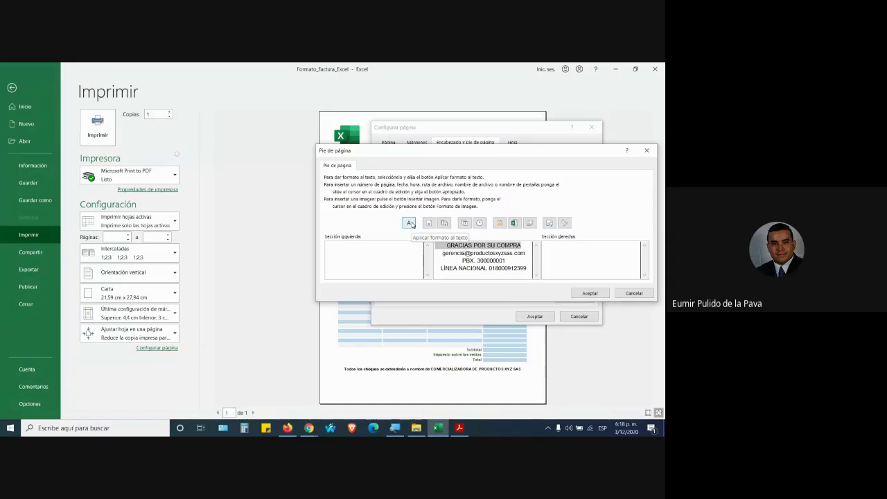
- Make the GRACIAS POR SU COMPRA footer line bold at 12 pt
click(409, 223)
click(488, 192)
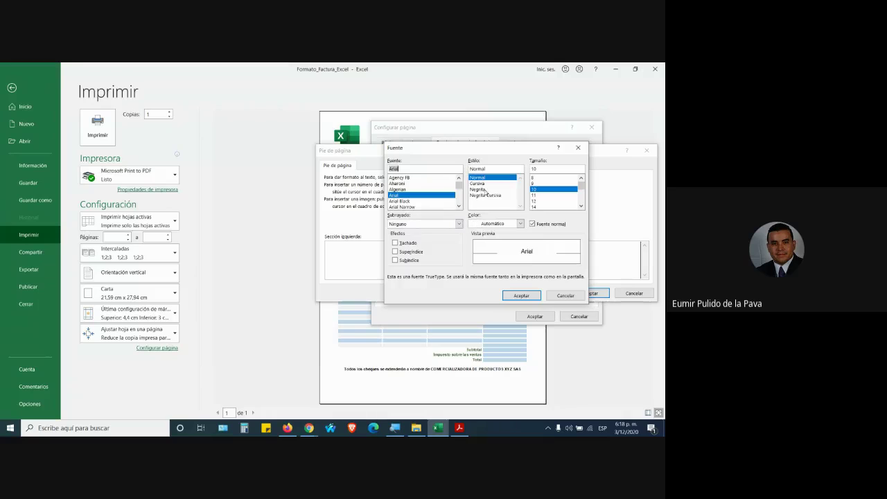
click(543, 202)
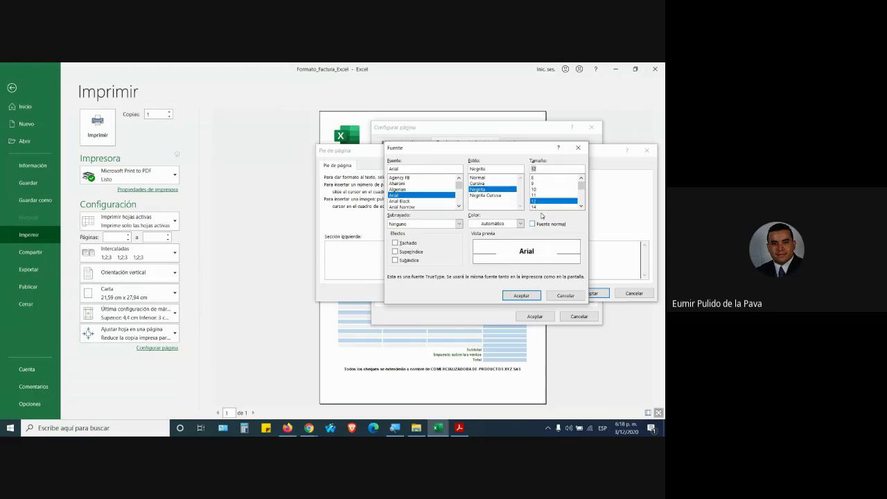
click(521, 295)
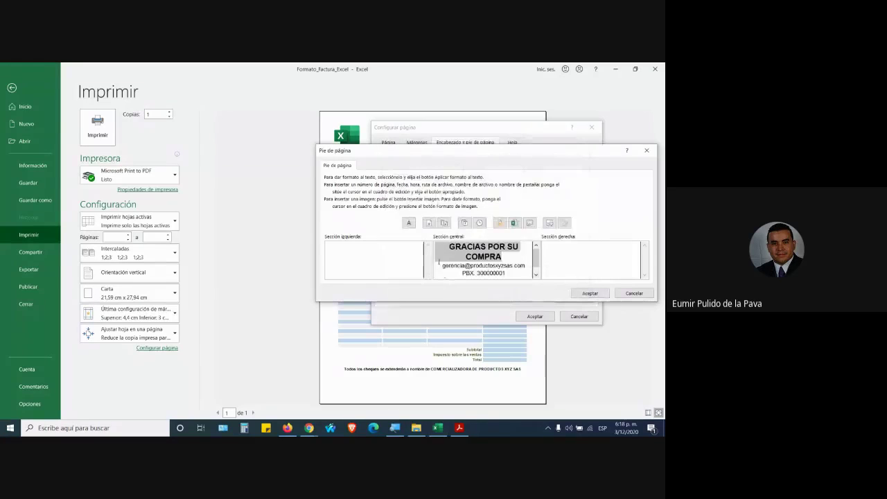
- Make the contact lines bold 12 pt and apply the footer to the page setup
drag(439, 265, 485, 277)
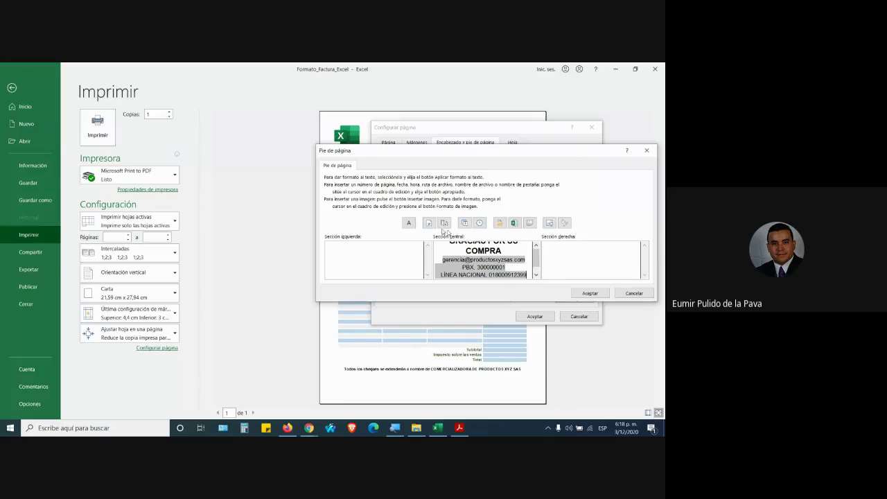
click(409, 222)
click(486, 190)
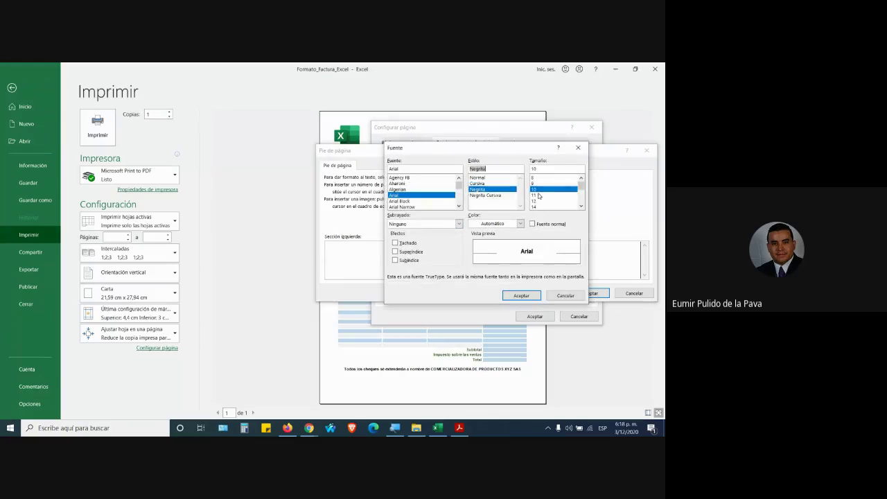
click(535, 201)
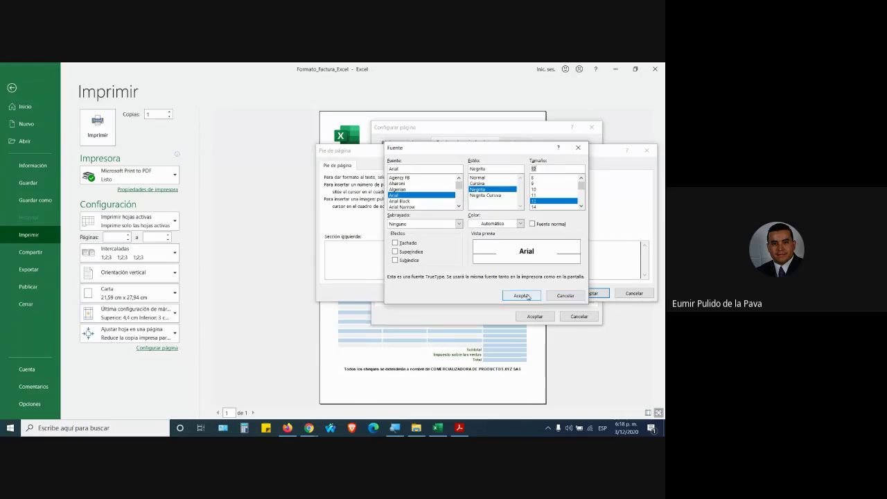
click(527, 296)
click(591, 294)
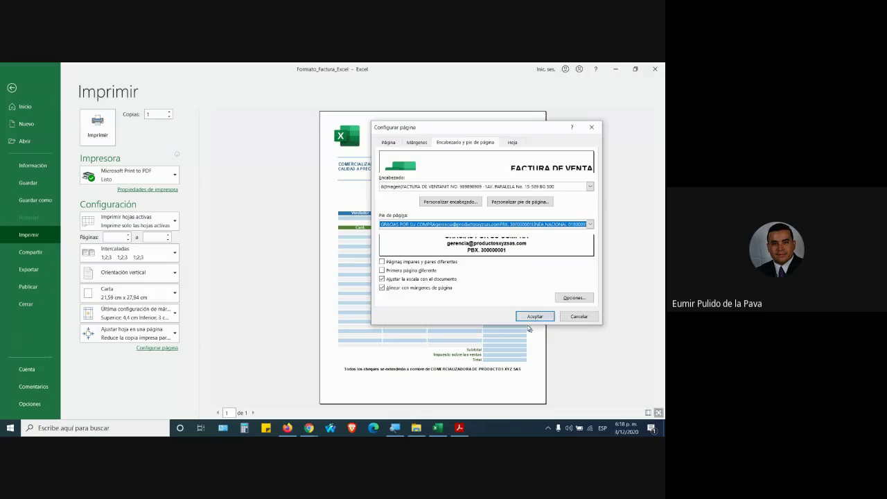
click(535, 316)
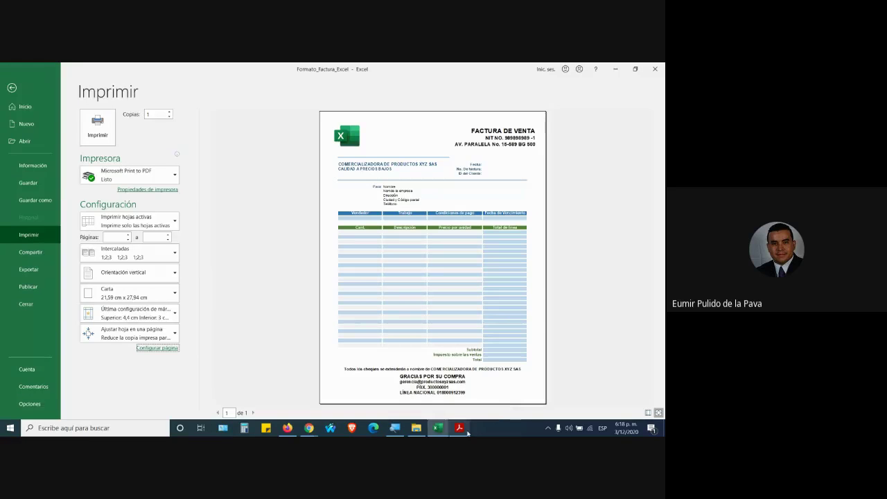
- Compare the preview with the invoice PDF, then return to the FACTURA worksheet
click(459, 428)
scroll(429, 332, up, 5)
scroll(387, 274, up, 1)
scroll(387, 274, down, 5)
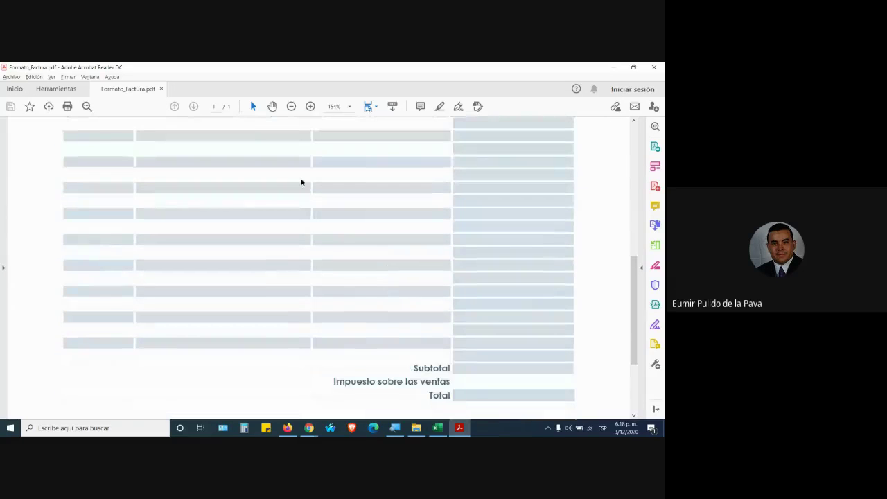
scroll(366, 367, down, 1)
click(439, 429)
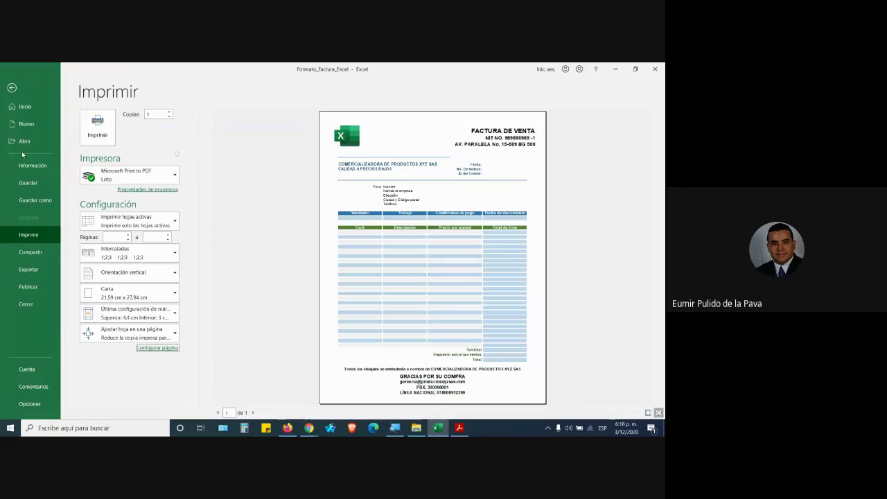
click(13, 87)
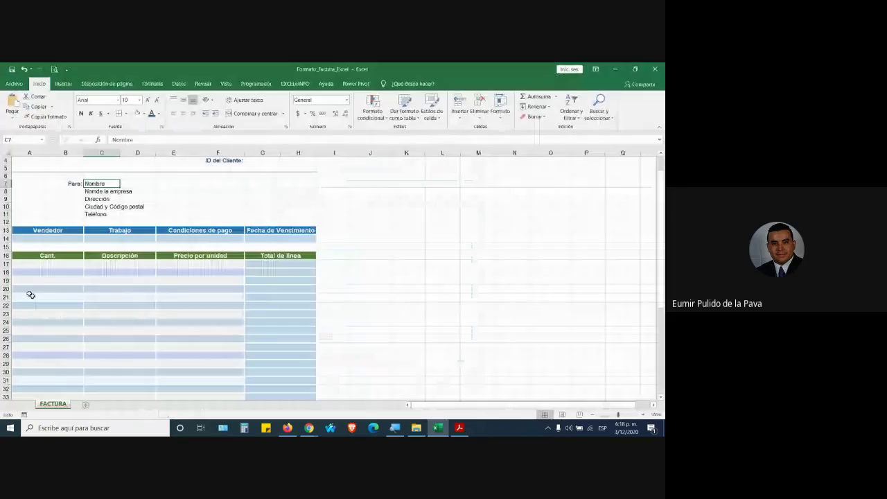
- Delete rows 19 and 20 from the item table and open the invoice print preview
drag(6, 281, 7, 291)
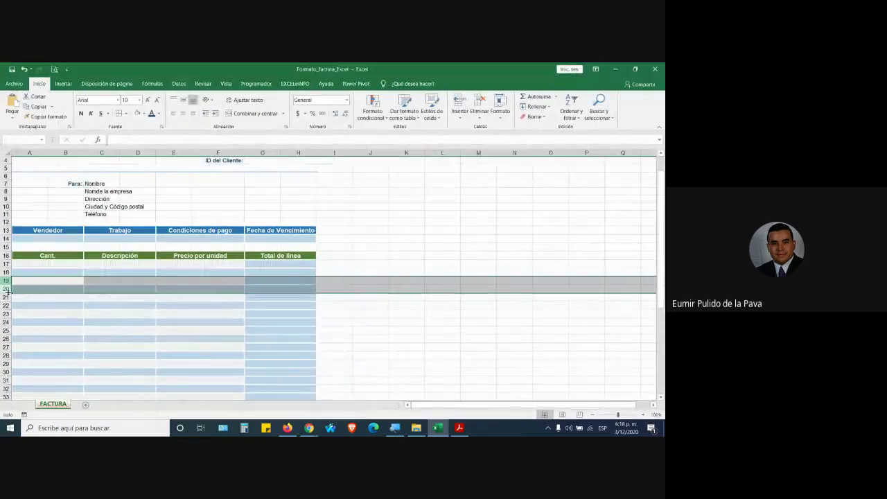
right_click(7, 289)
click(46, 229)
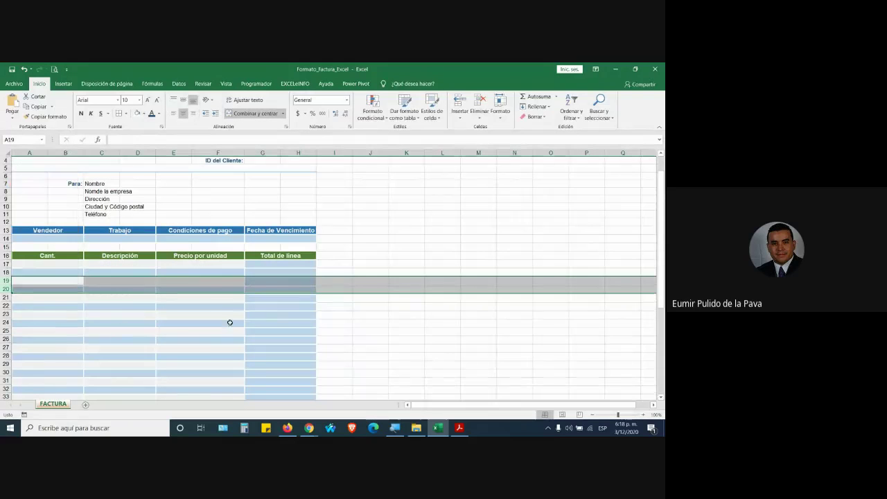
click(230, 322)
scroll(224, 379, down, 4)
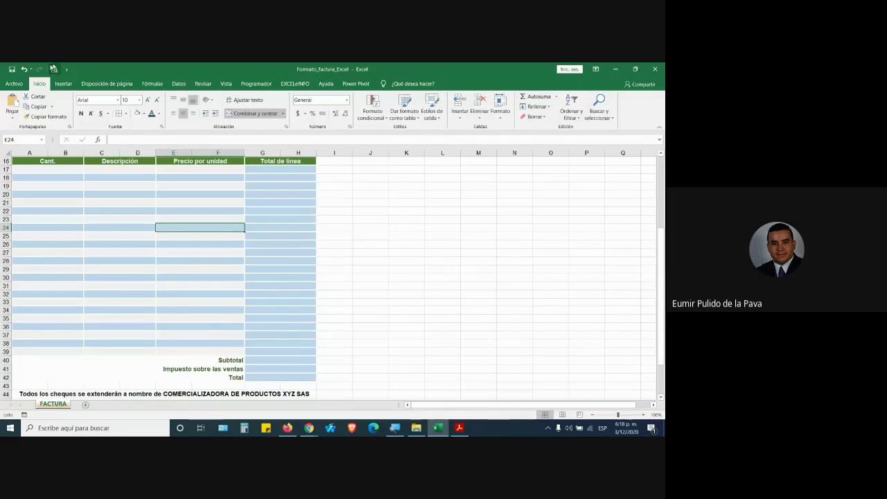
click(54, 69)
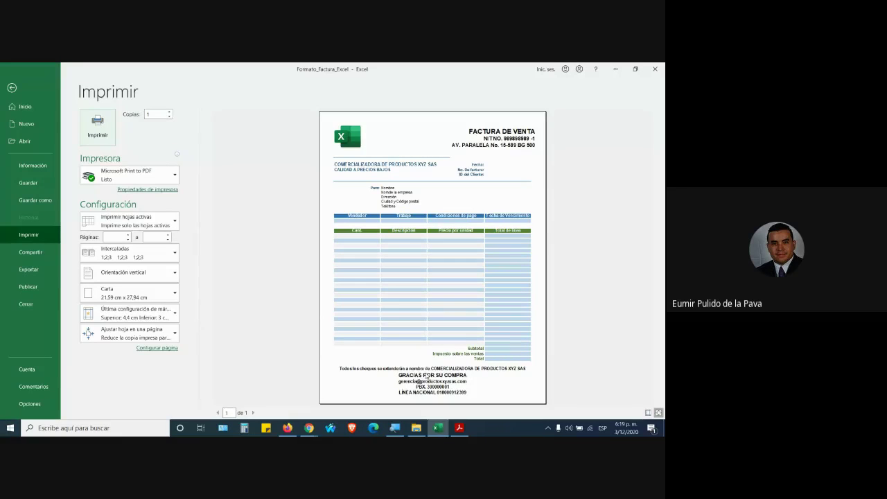
- Change the bottom margin to 3.5 cm in Page Setup's Margins tab
click(150, 348)
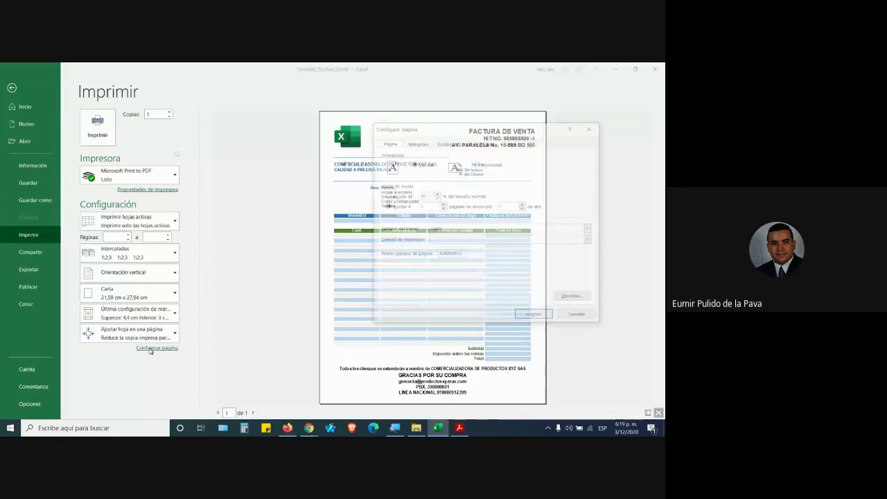
click(417, 142)
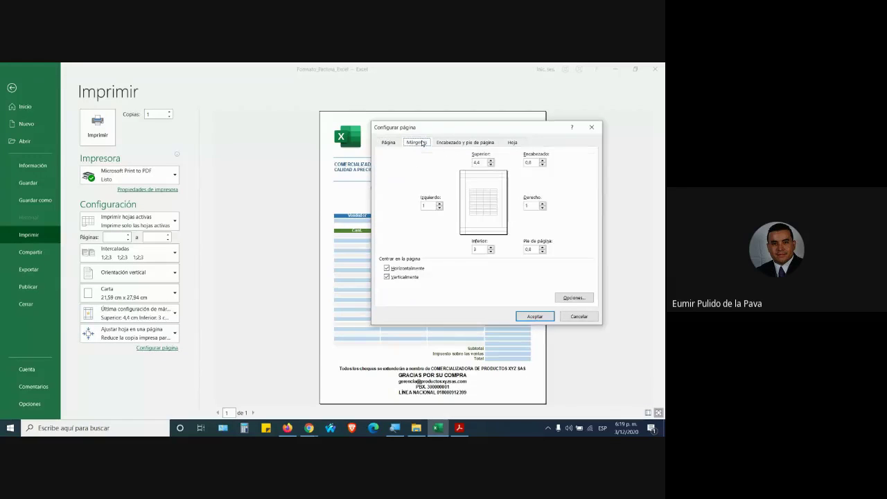
click(491, 250)
click(534, 316)
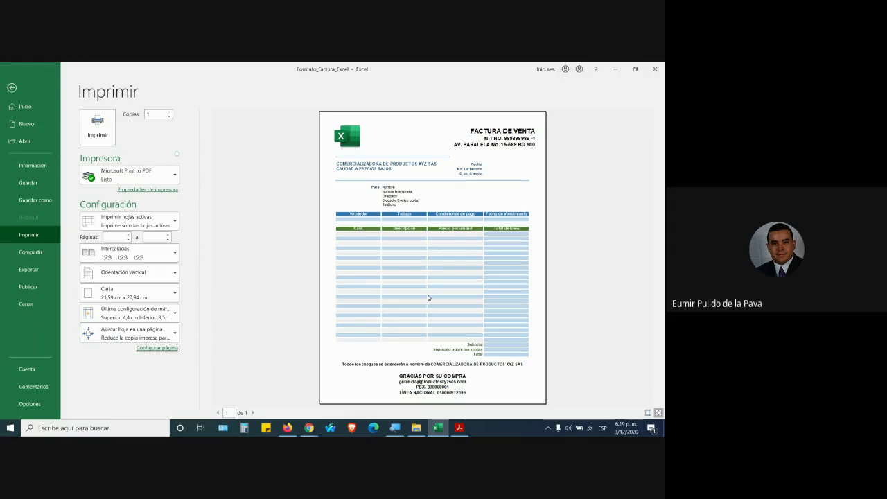
- Switch to the Google Meet meeting window, then bring the Excel workbook back to the front
mouse_move(309, 432)
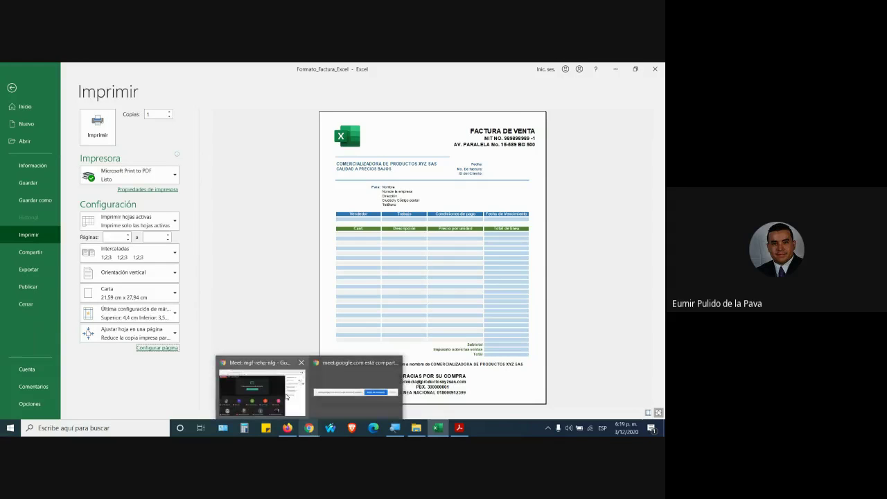
click(306, 395)
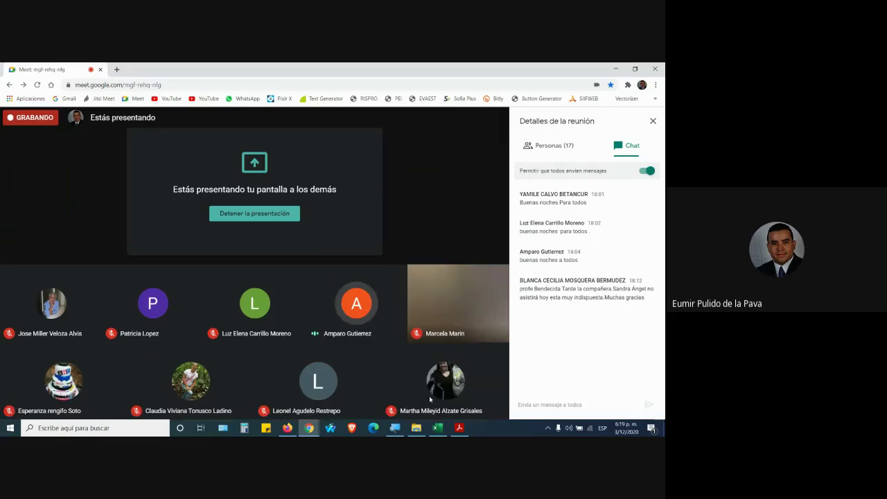
click(440, 430)
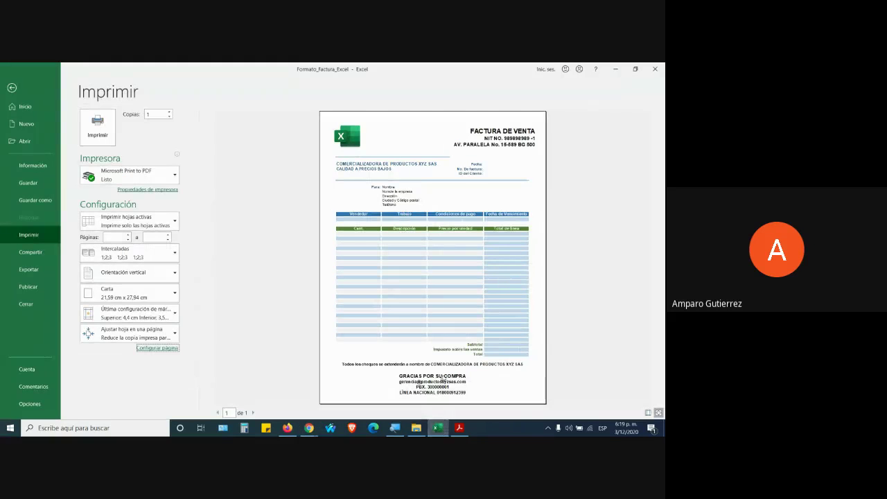
- Leave print preview and paste GRACIAS POR SU COMPRA from the PDF into cell A46
click(459, 428)
scroll(402, 384, down, 5)
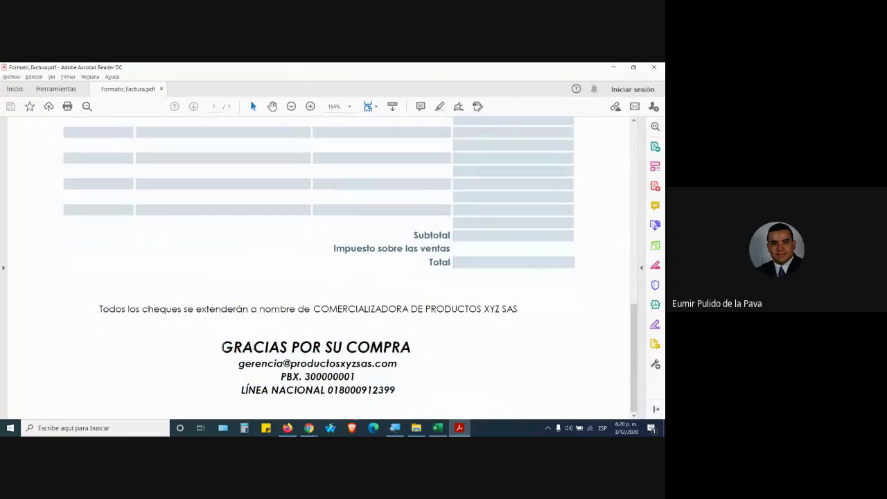
drag(221, 347, 390, 400)
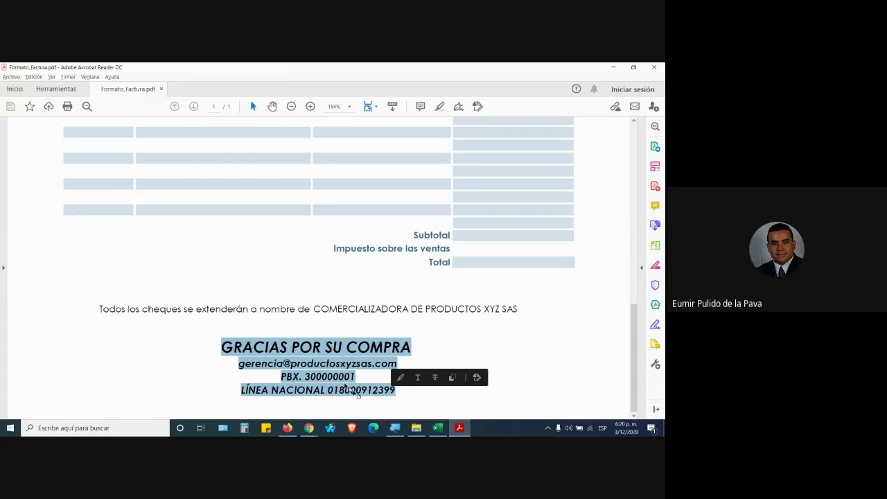
click(436, 429)
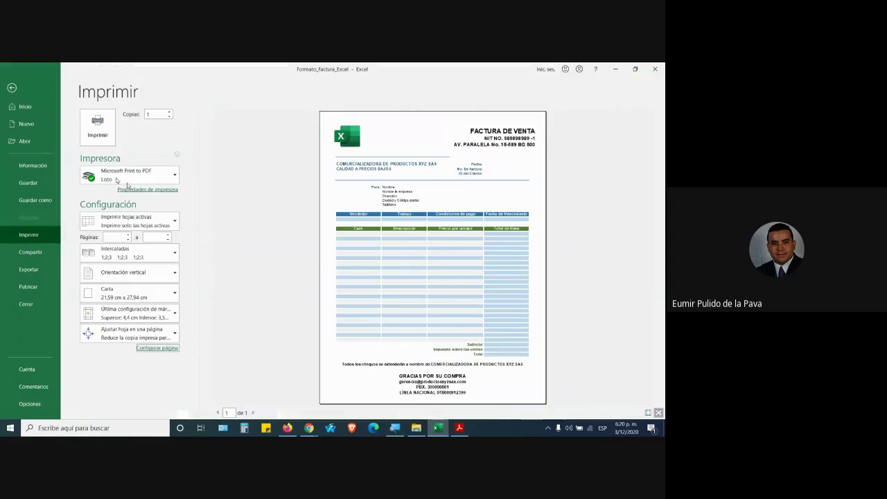
click(11, 88)
scroll(255, 258, down, 5)
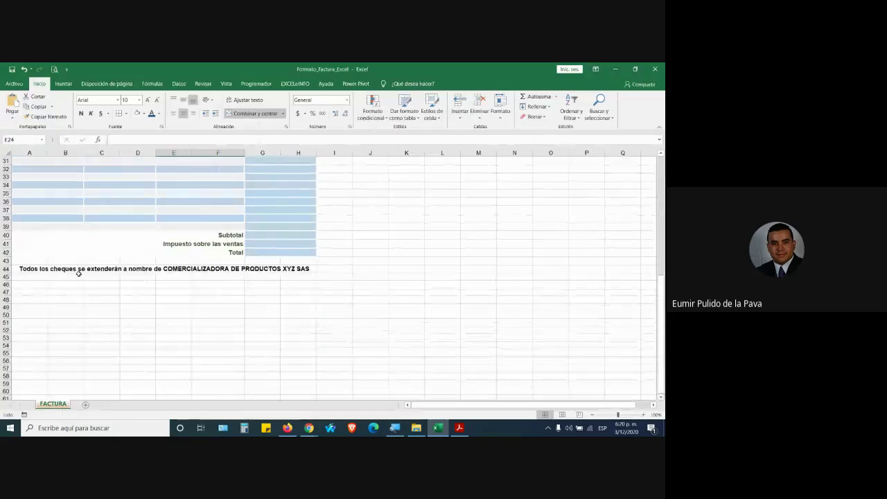
click(44, 283)
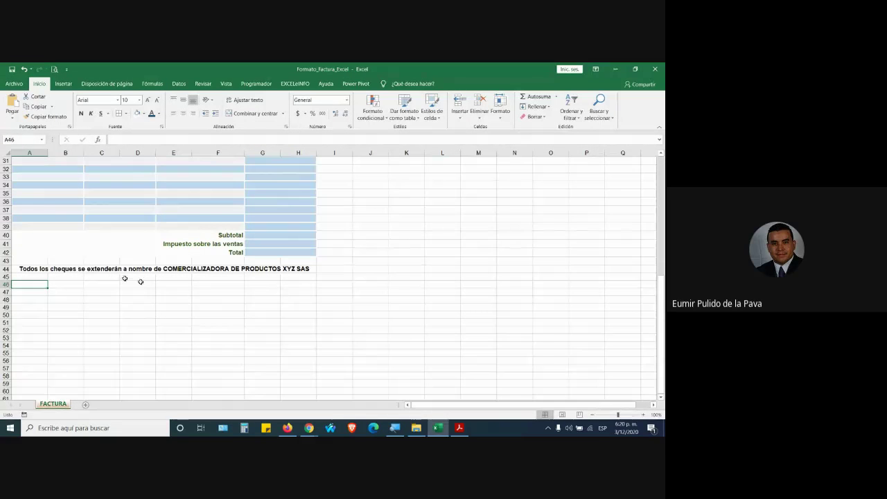
click(460, 429)
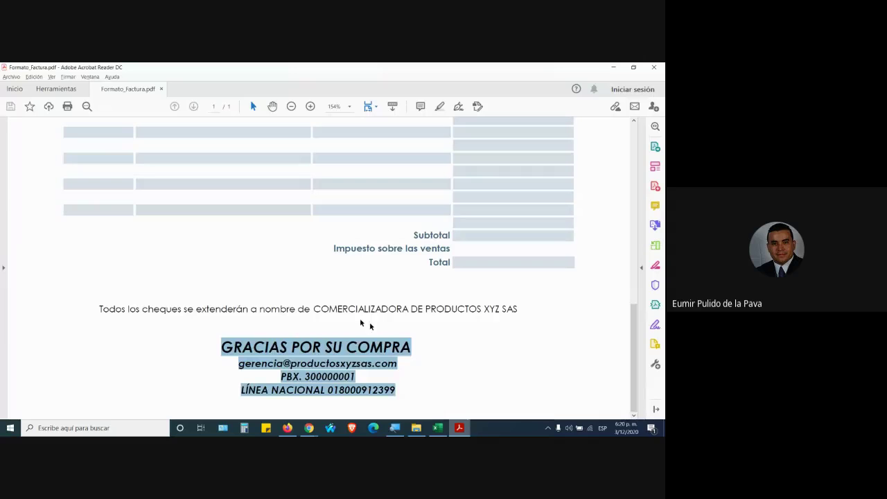
drag(222, 346, 388, 347)
key(ctrl+c)
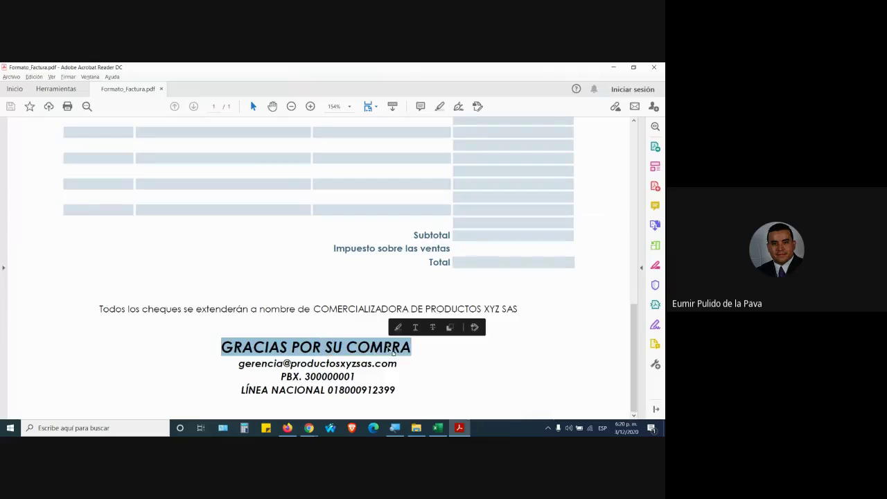
key(alt+Tab)
key(ctrl+v)
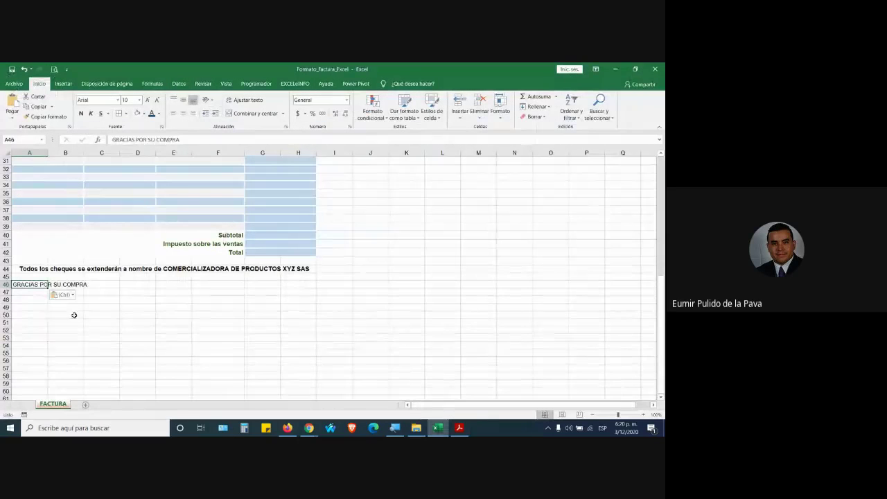
- Paste the e-mail, PBX phone and LÍNEA NACIONAL lines from the PDF into A47–A49
key(alt+Tab)
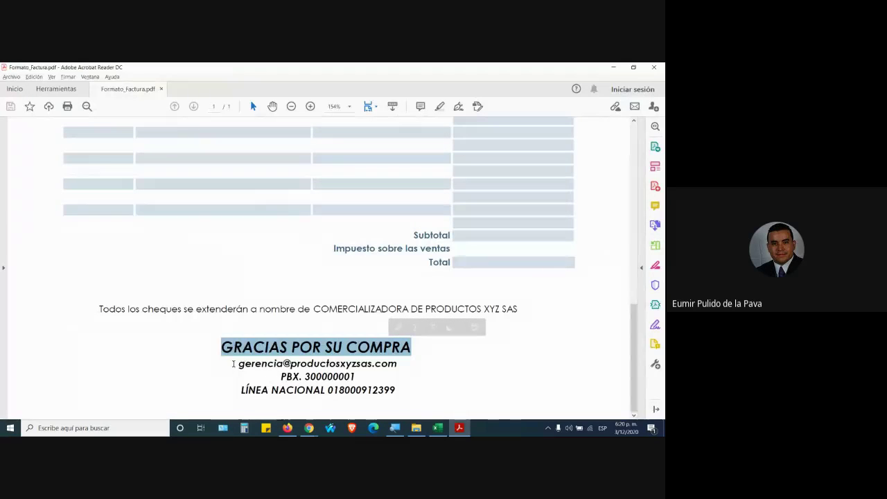
drag(237, 364, 396, 364)
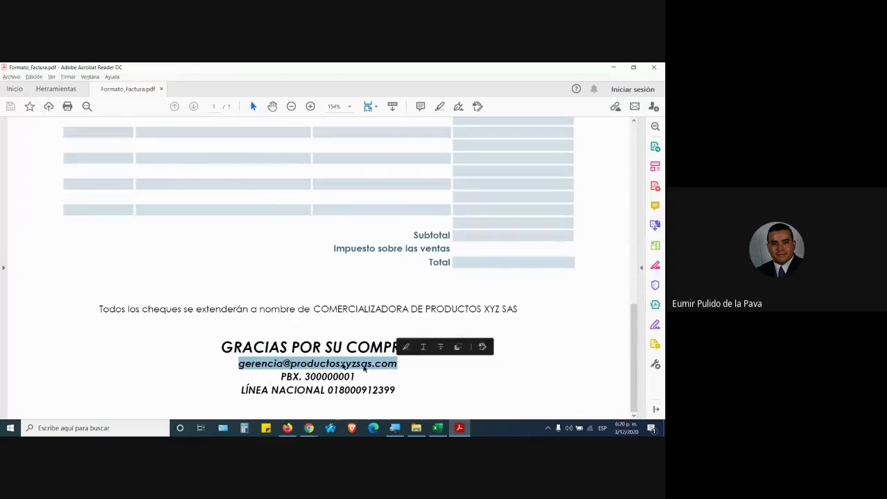
key(alt+Tab)
click(36, 292)
key(ctrl+v)
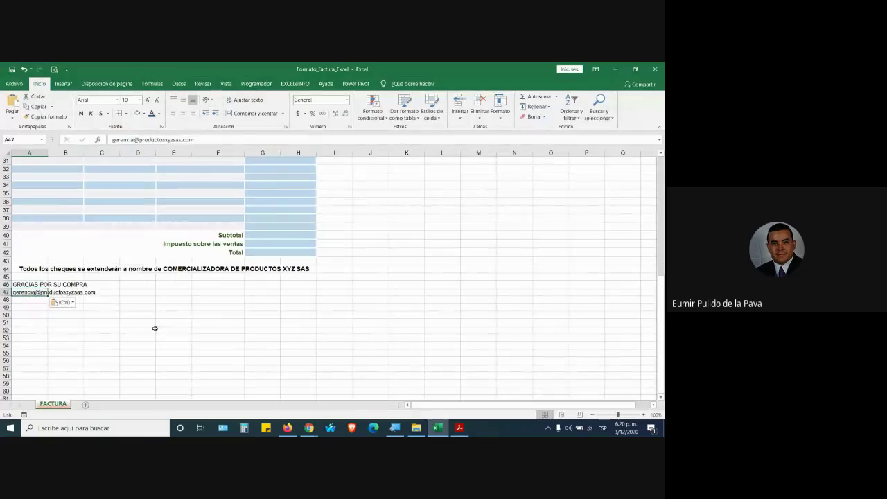
key(alt+Tab)
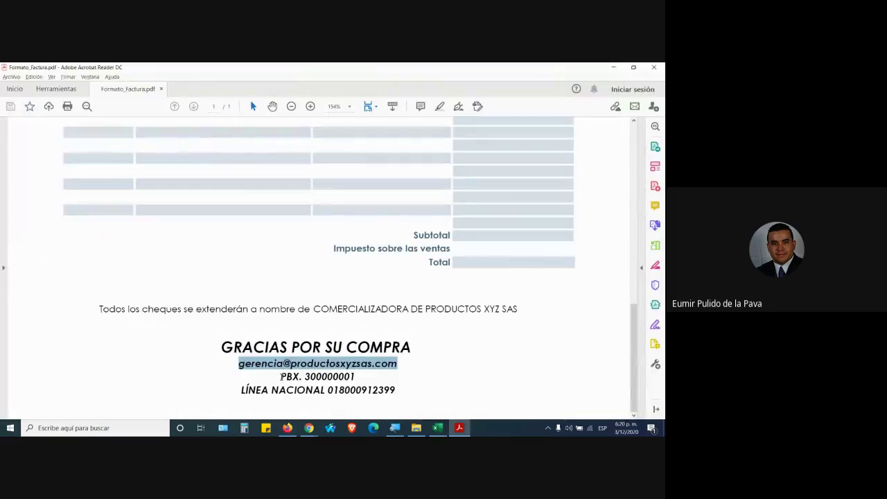
drag(280, 376, 355, 377)
key(ctrl+c)
key(alt+Tab)
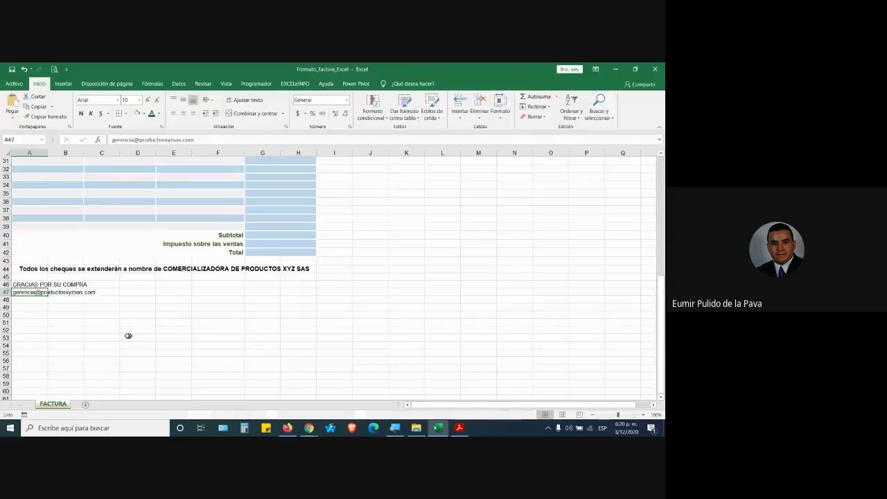
click(31, 299)
key(ctrl+v)
key(alt+Tab)
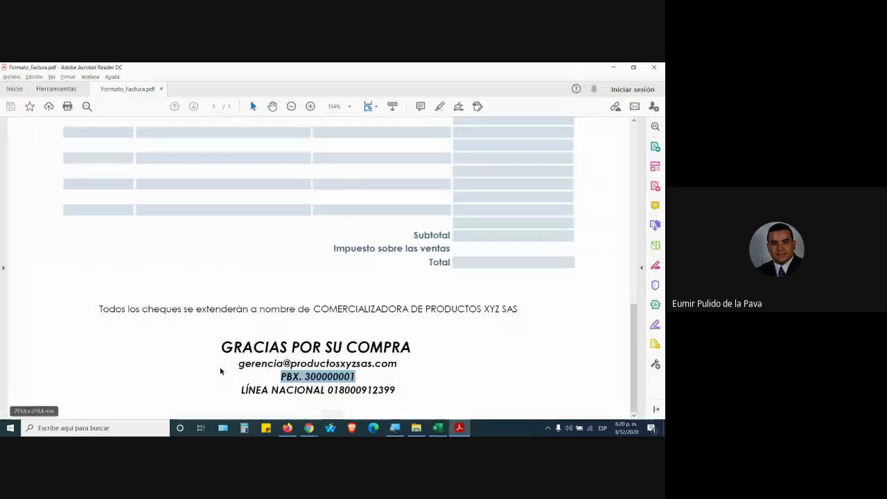
drag(241, 390, 395, 392)
key(ctrl+c)
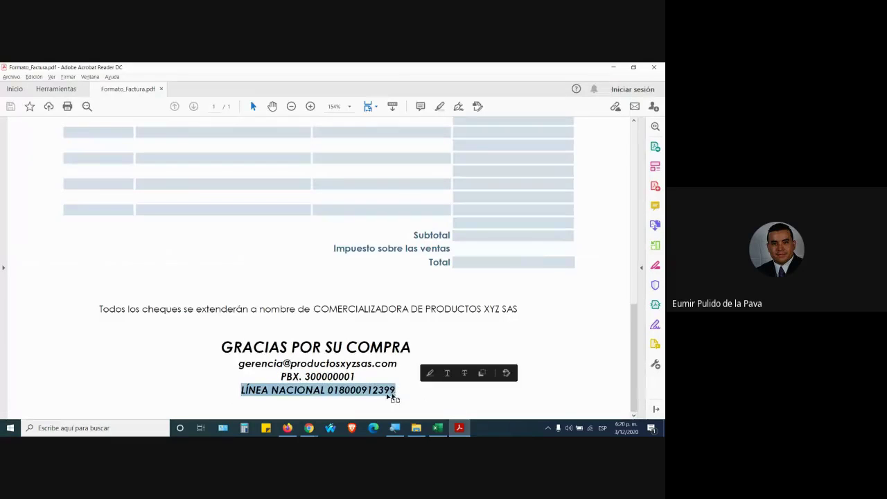
key(alt+Tab)
click(30, 307)
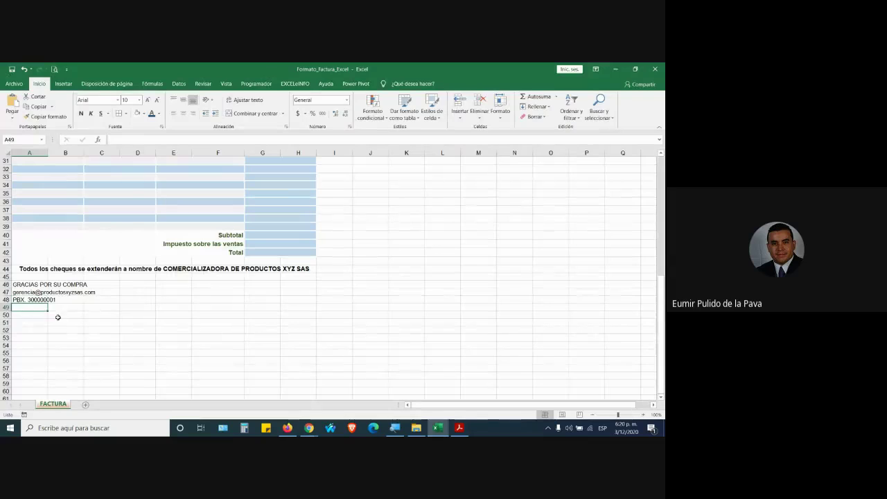
key(ctrl+v)
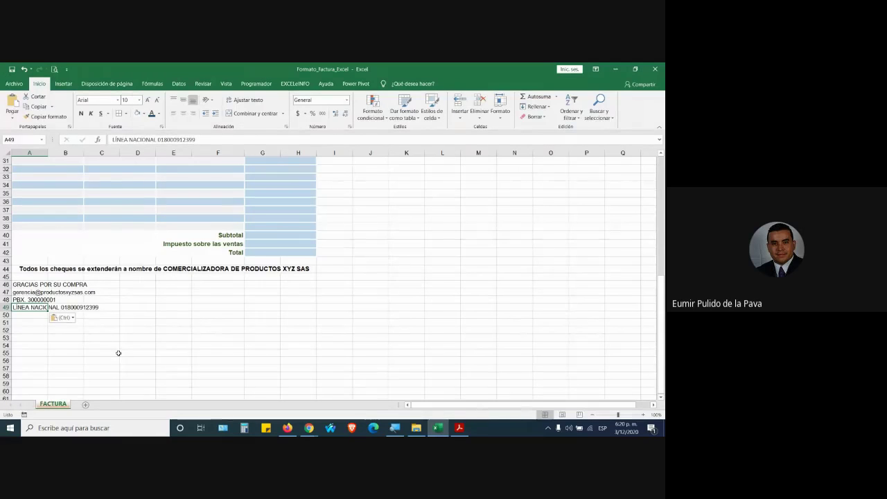
- Select row 46 across the invoice width, columns A to H
click(211, 322)
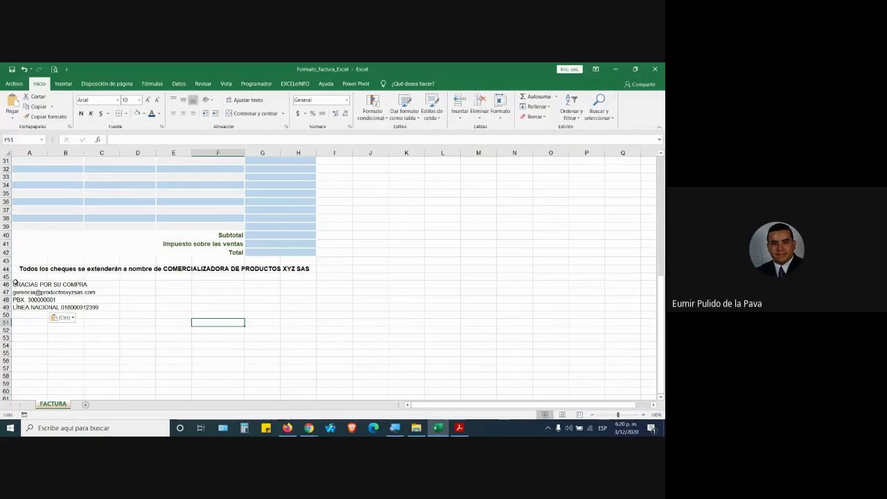
click(15, 284)
scroll(204, 268, up, 6)
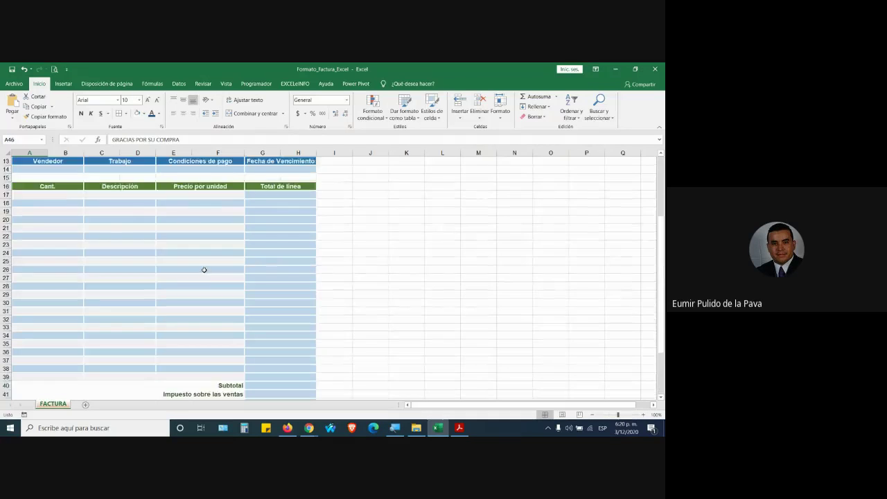
scroll(204, 267, up, 4)
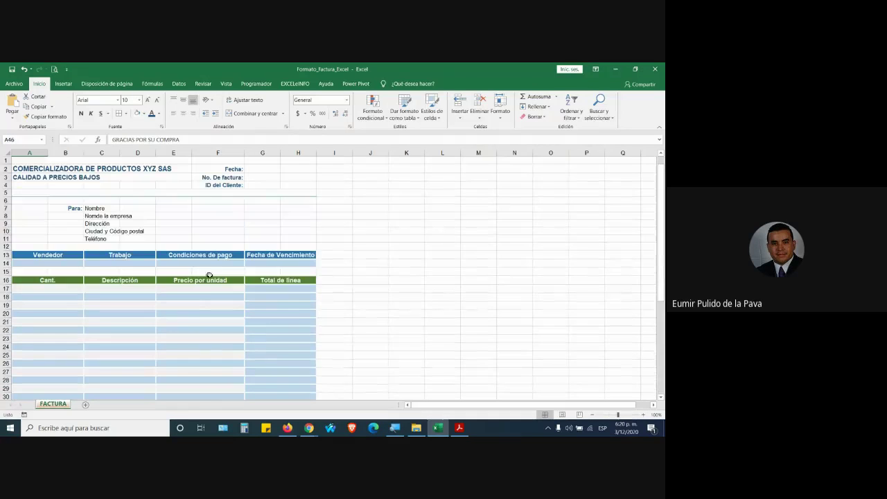
click(277, 169)
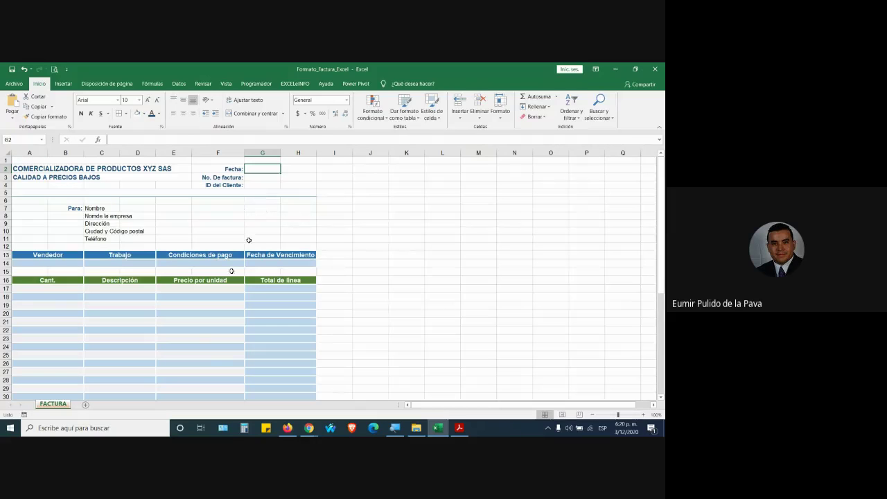
scroll(202, 335, down, 4)
scroll(202, 335, down, 3)
scroll(64, 323, down, 2)
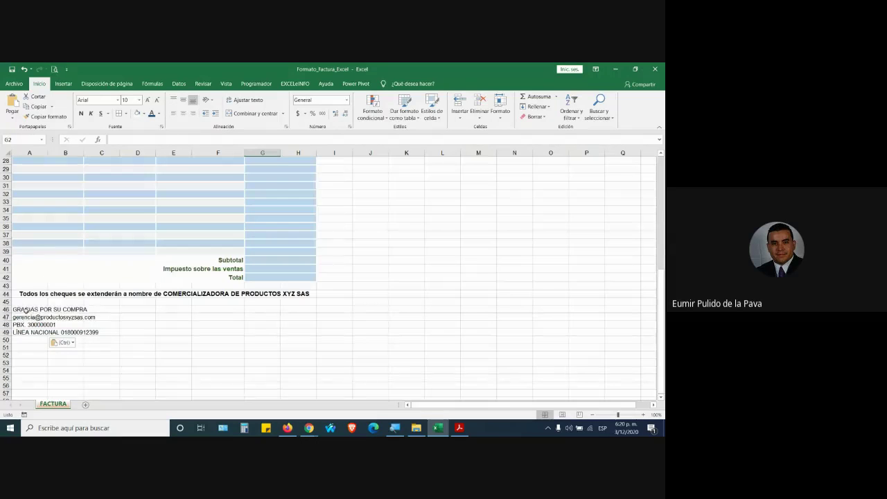
drag(38, 309, 297, 309)
- Merge and centre the thank-you line, and copy that format to rows 47–49
click(258, 113)
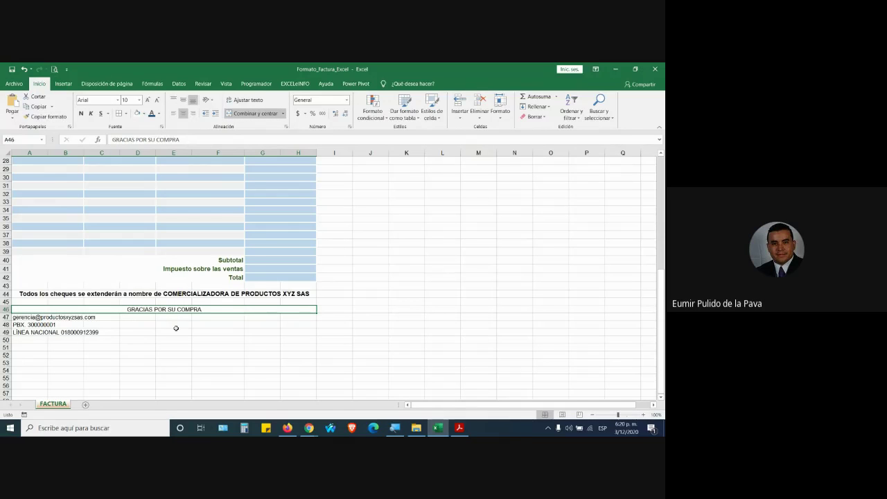
click(45, 117)
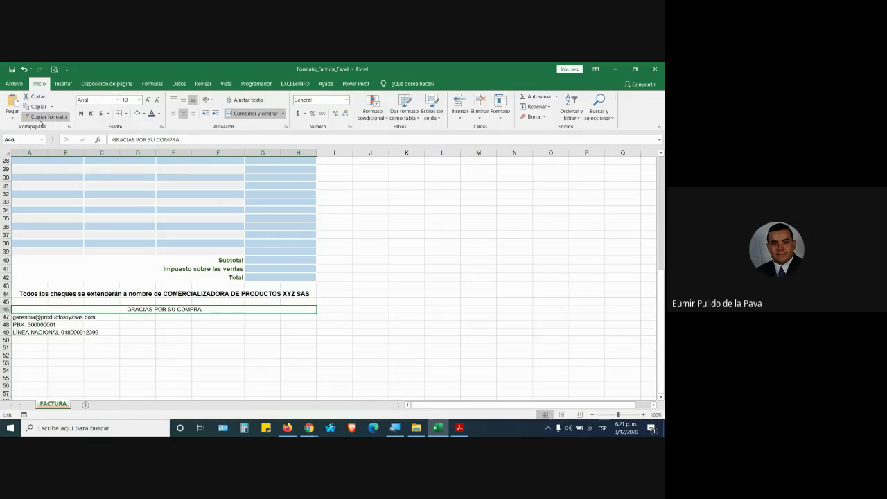
click(21, 317)
click(45, 116)
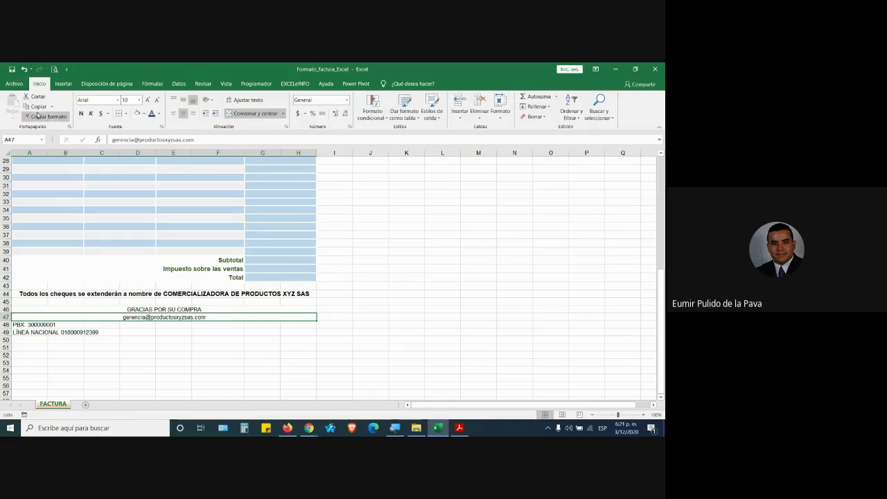
click(21, 325)
click(45, 117)
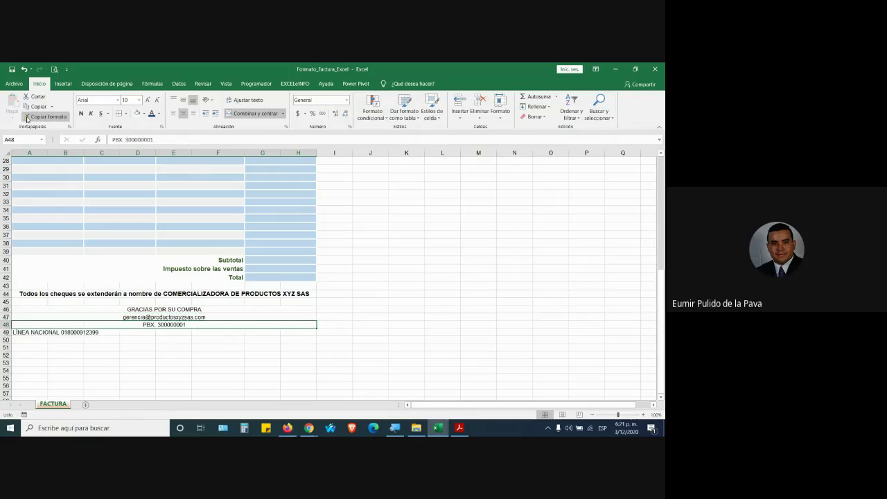
click(21, 332)
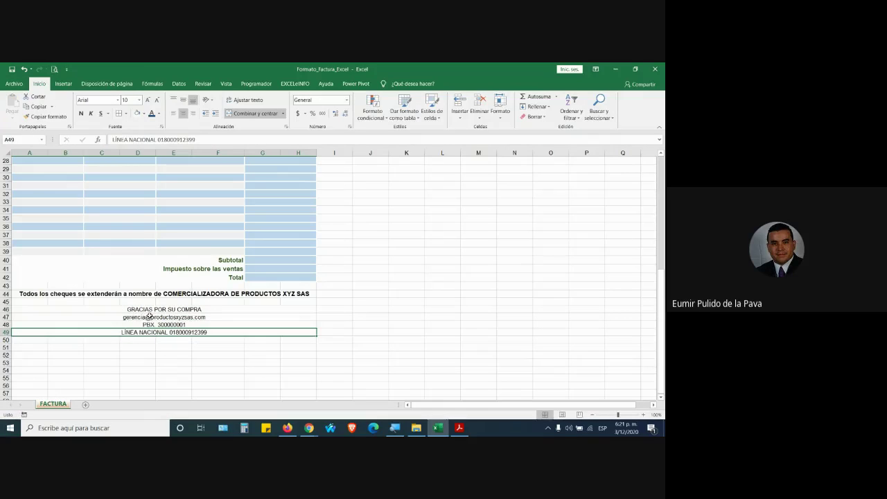
- Make the thank-you heading and contact lines bold with larger font sizes
click(153, 310)
click(81, 113)
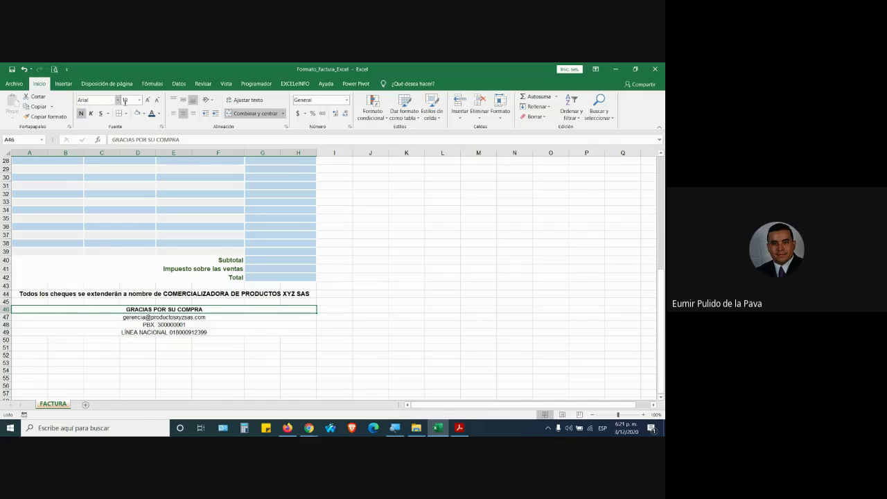
click(148, 101)
click(148, 100)
click(148, 100)
click(148, 100)
click(148, 101)
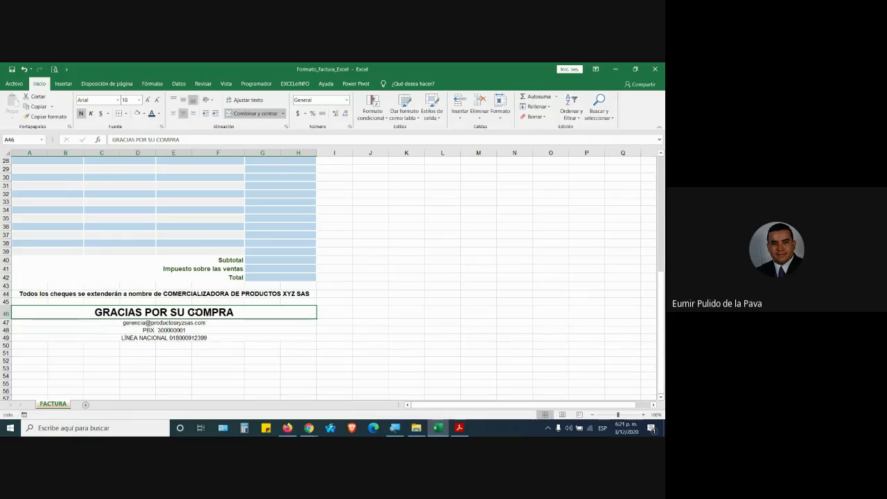
drag(187, 323, 182, 338)
click(81, 114)
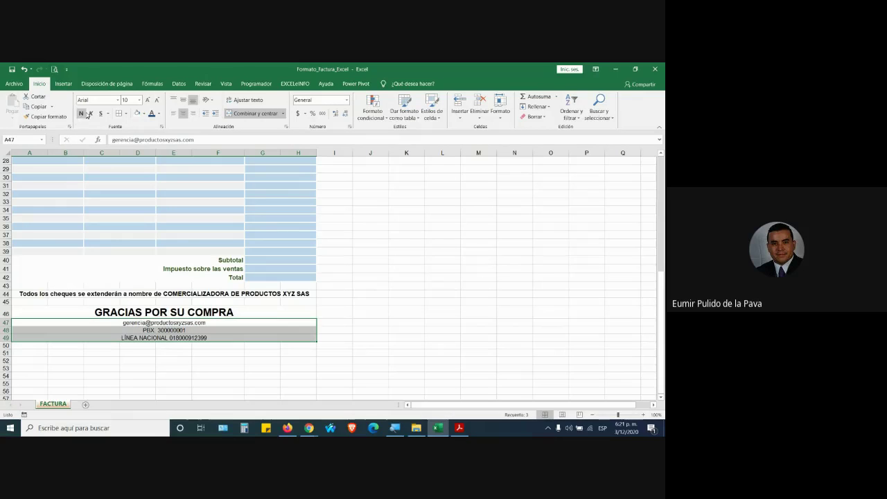
click(148, 101)
click(176, 312)
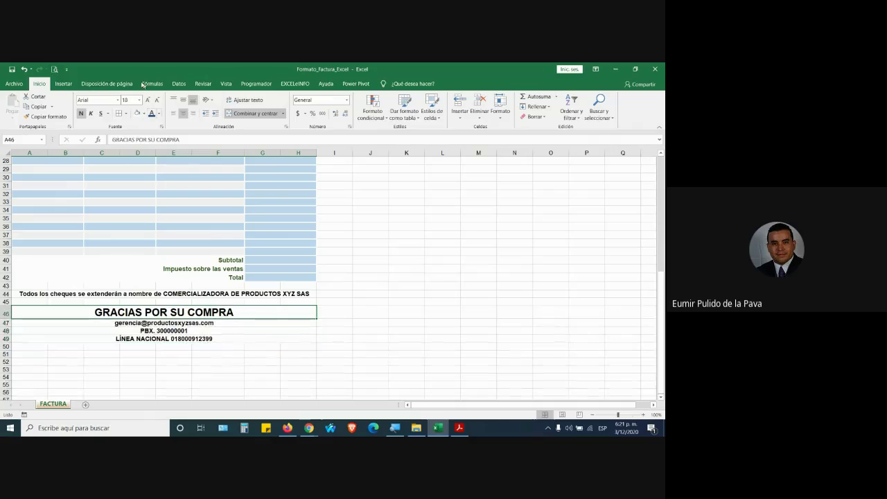
click(156, 102)
click(262, 345)
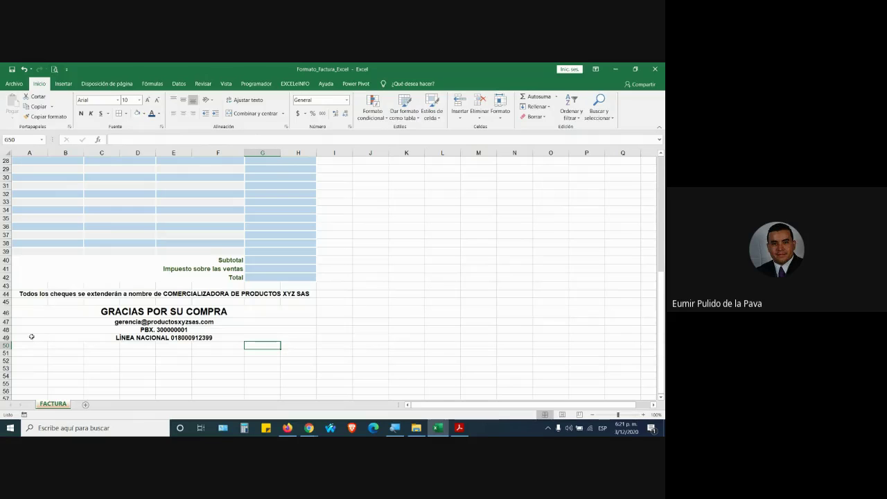
- Undo the closing lines' formatting and open the invoice print preview
key(ctrl+z)
key(ctrl+z)
key(ctrl+z)
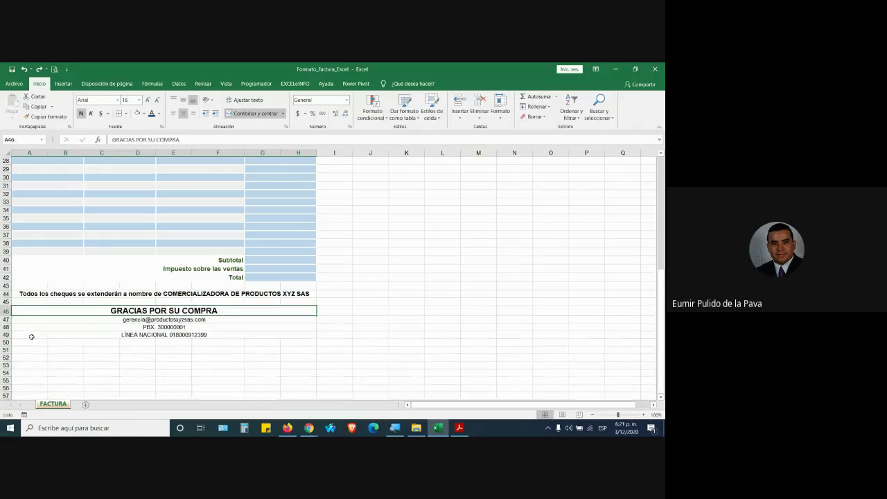
key(ctrl+z)
key(ctrl+z)
key(ctrl+z)
key(ctrl+z)
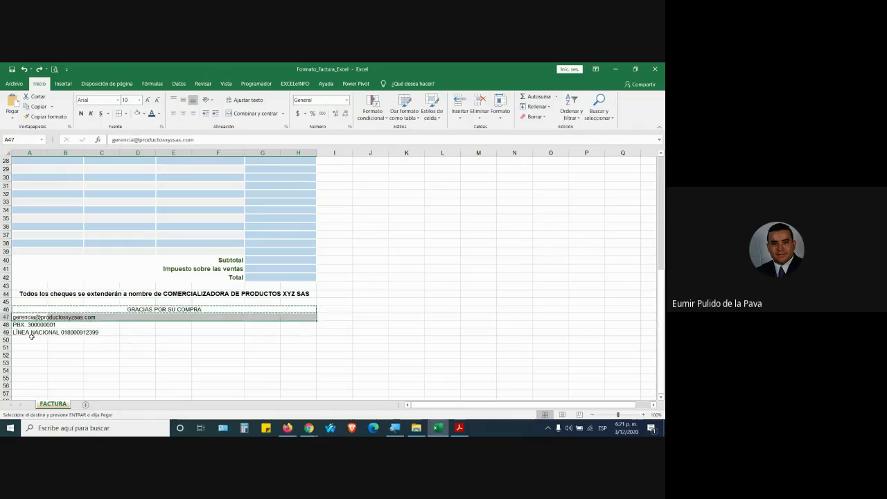
key(ctrl+z)
key(ctrl+z)
key(ctrl+z)
key(ctrl+z)
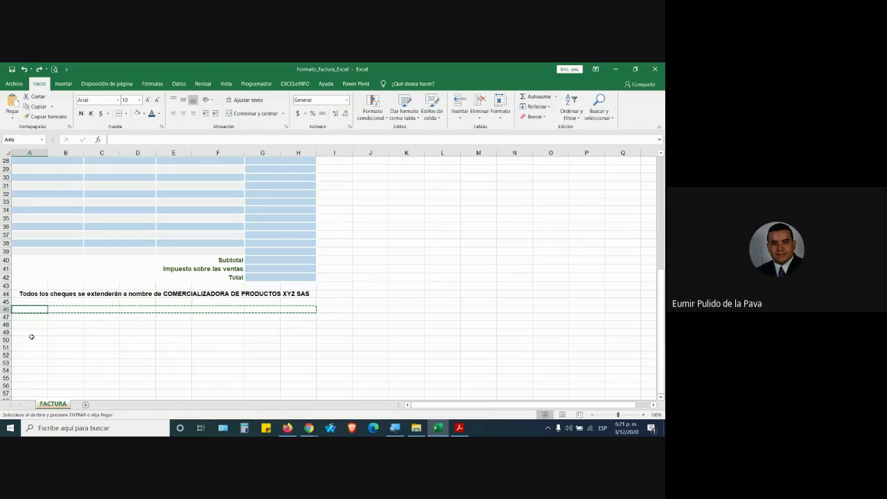
click(100, 333)
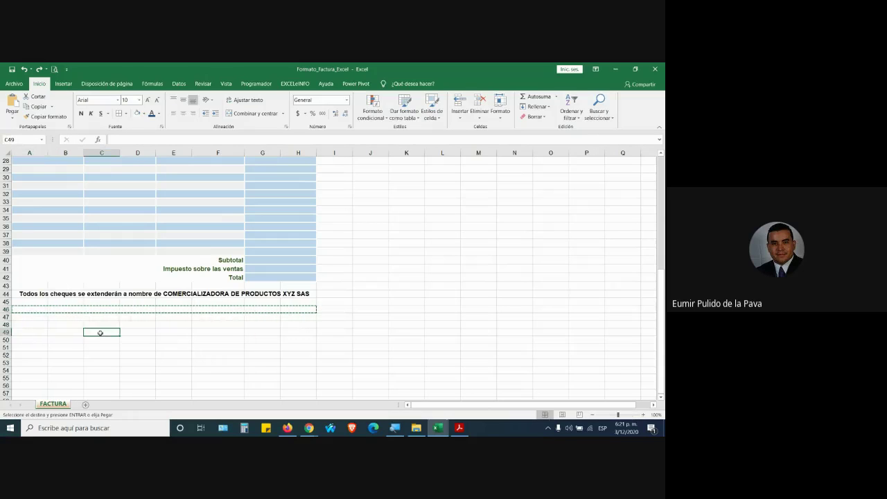
click(54, 69)
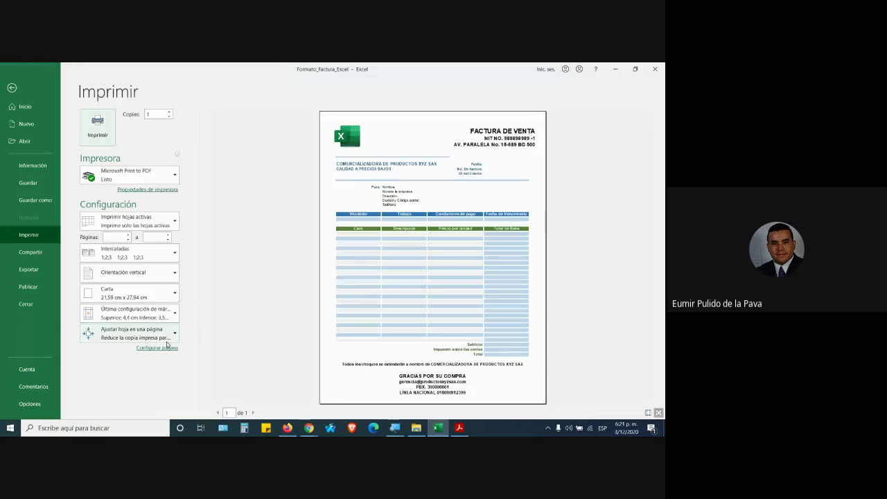
- In the custom footer editor, format the centre GRACIAS POR SU COMPRA line as bold Arial 14
click(162, 349)
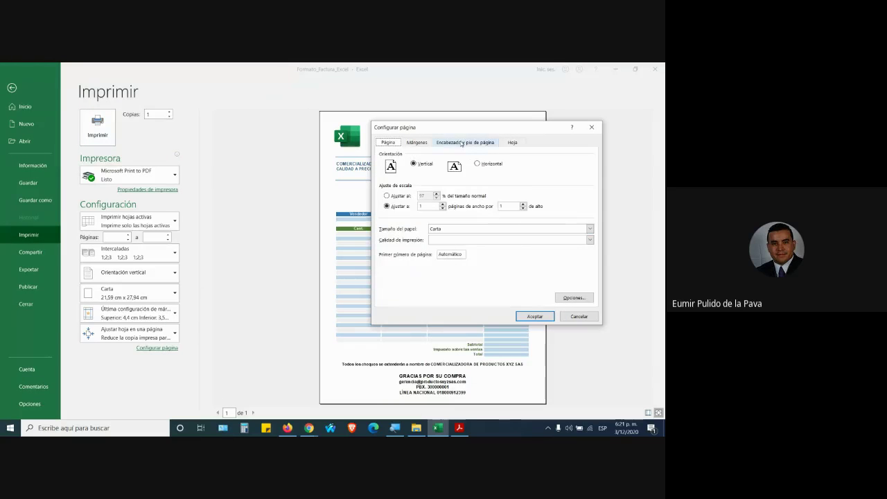
click(457, 142)
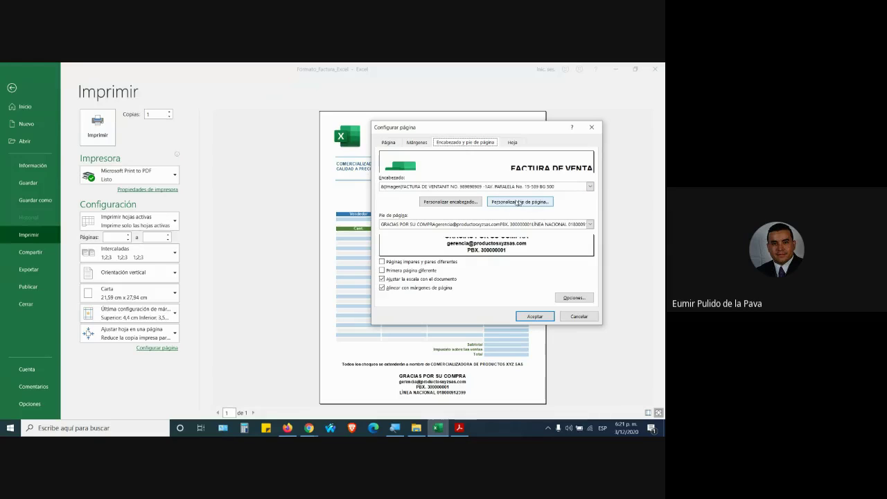
click(518, 203)
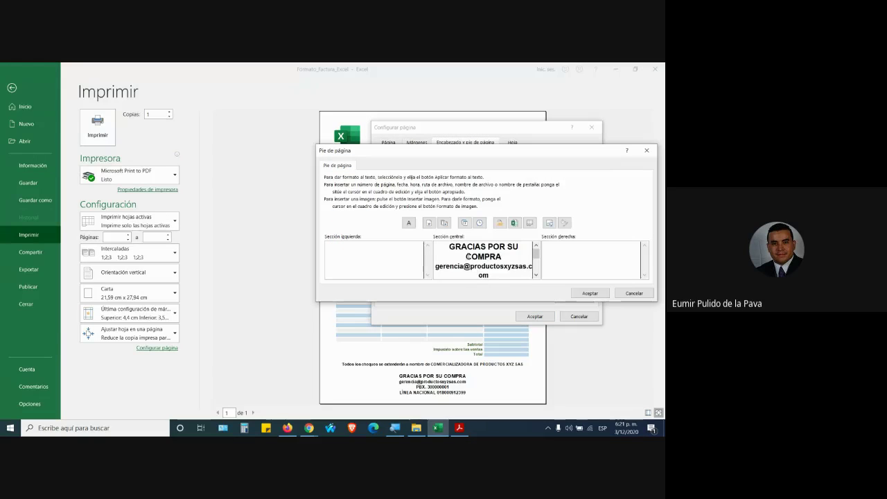
scroll(468, 256, down, 2)
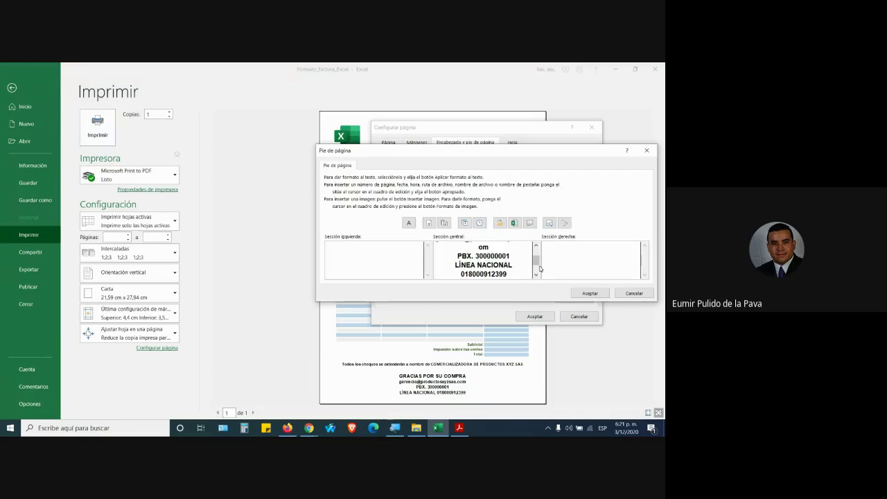
scroll(538, 267, up, 2)
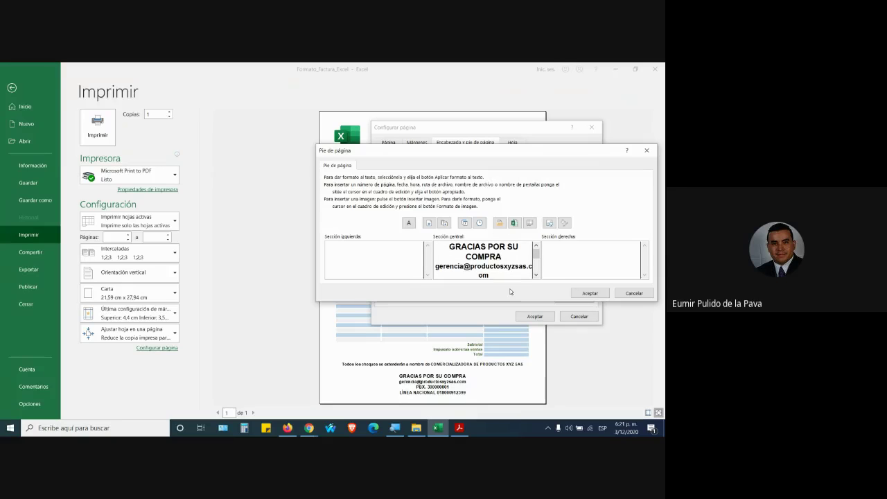
drag(448, 247, 503, 258)
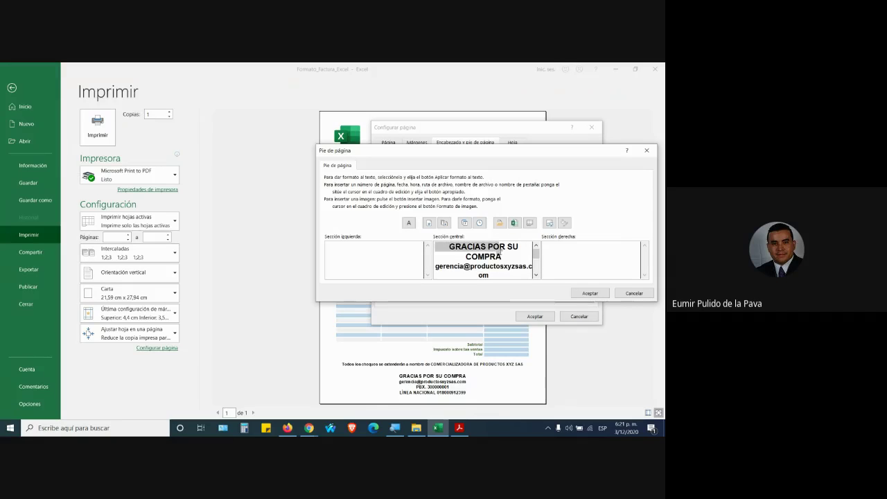
click(415, 223)
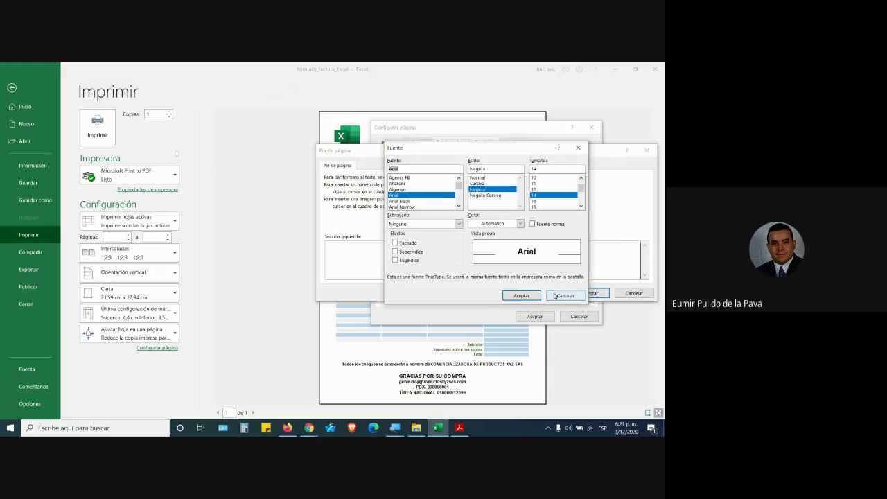
click(521, 296)
- Apply the edited footer to the page setup and switch to the Google Meet call
click(582, 294)
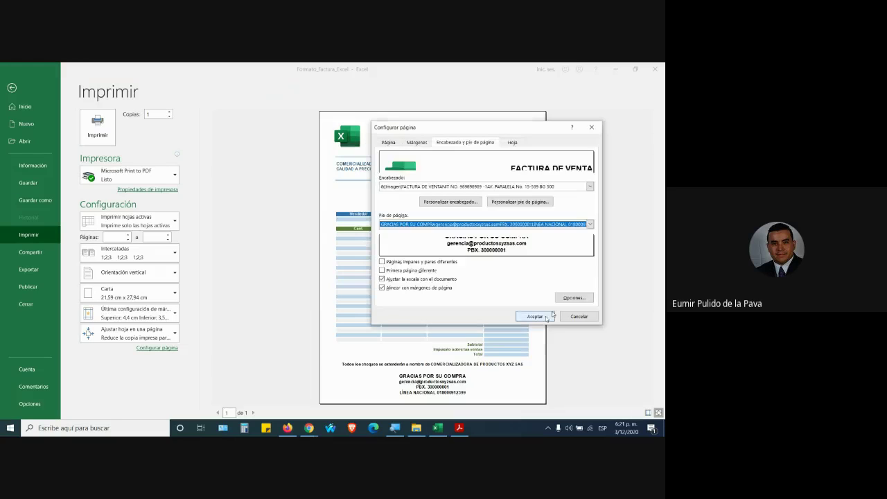
click(536, 316)
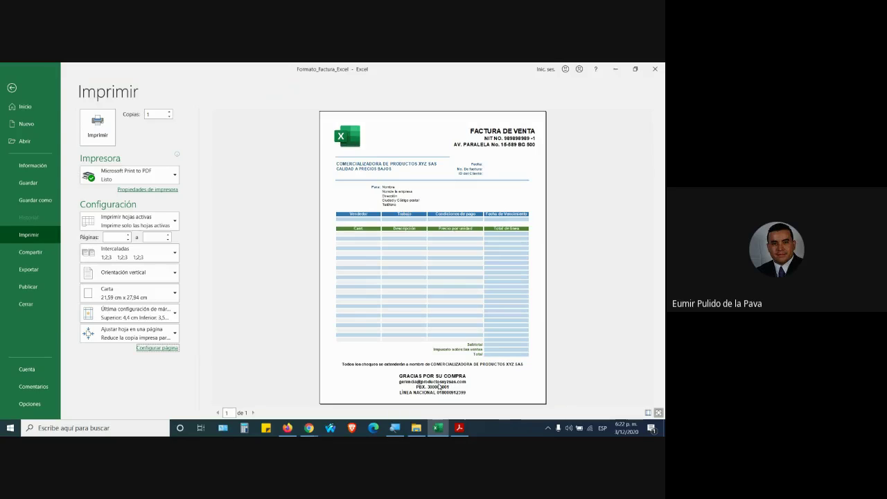
mouse_move(309, 428)
click(294, 387)
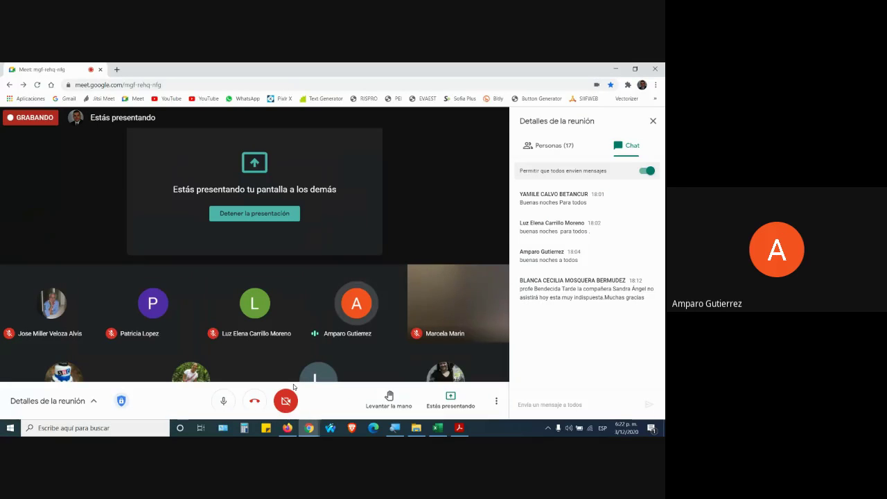
- Bring Excel's print preview of the FACTURA DE VENTA invoice back in front of Google Meet
click(438, 428)
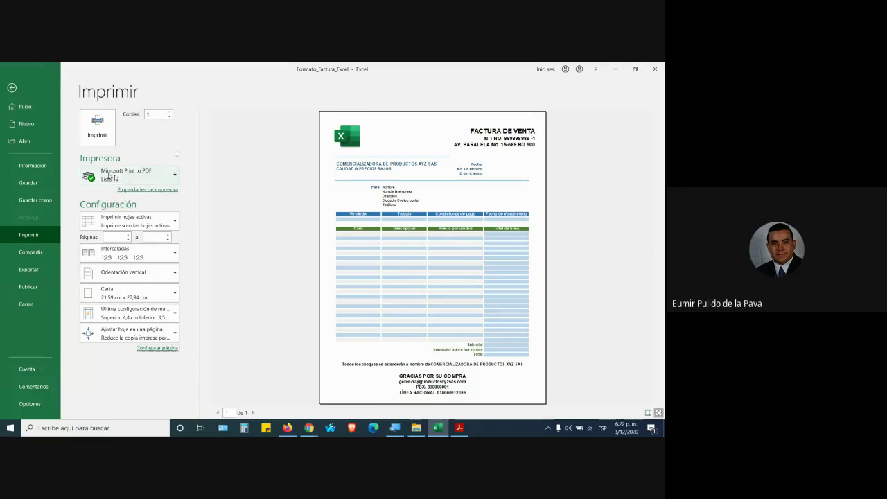
- Exit the print preview and scroll back up to row 1 of the invoice sheet
click(12, 88)
scroll(28, 188, up, 10)
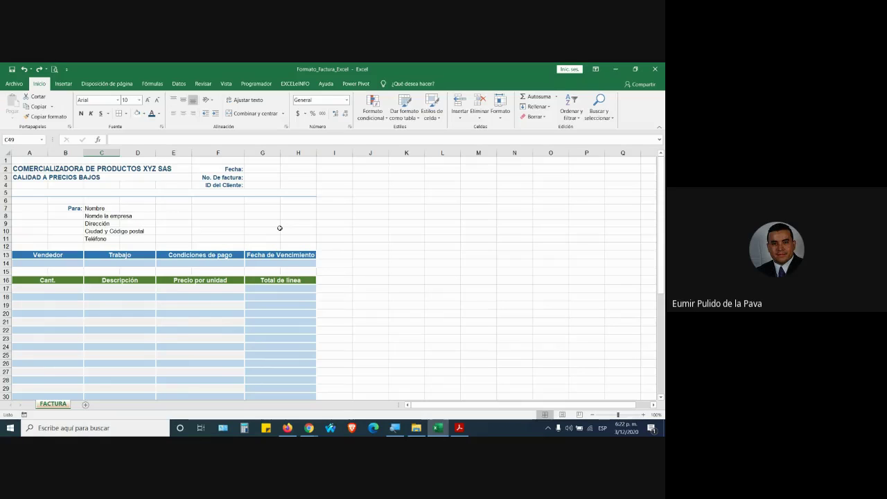
- Enter a test date 3/12/2020 in G2, then clear it again
click(233, 170)
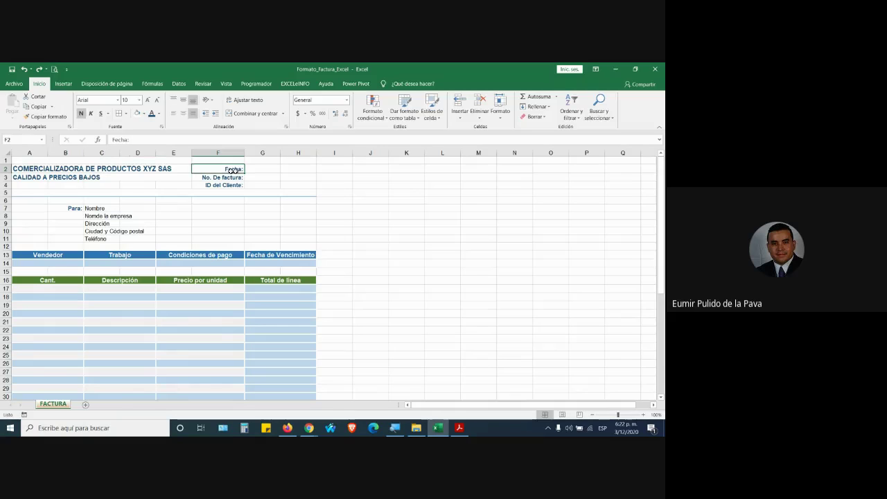
click(257, 169)
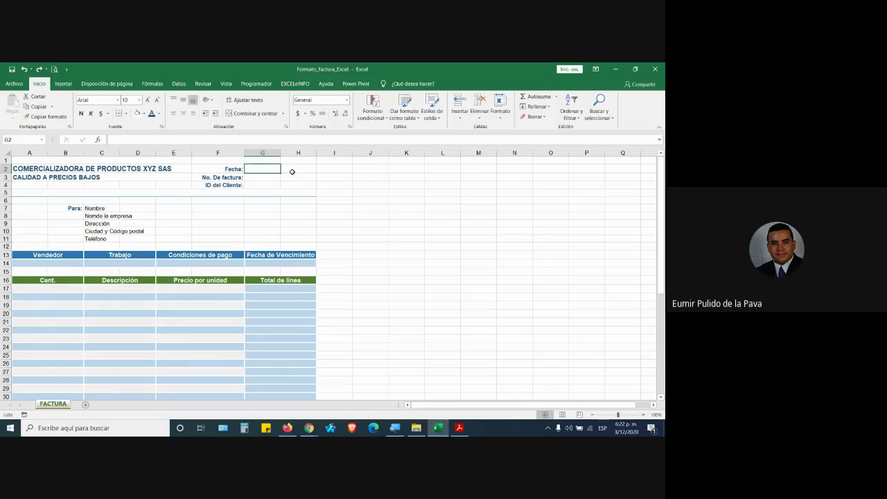
click(292, 171)
click(264, 169)
click(303, 168)
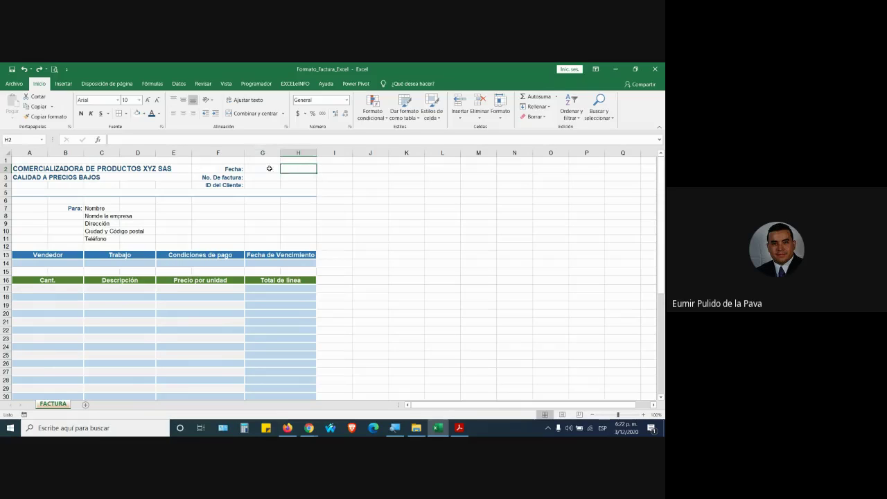
click(269, 169)
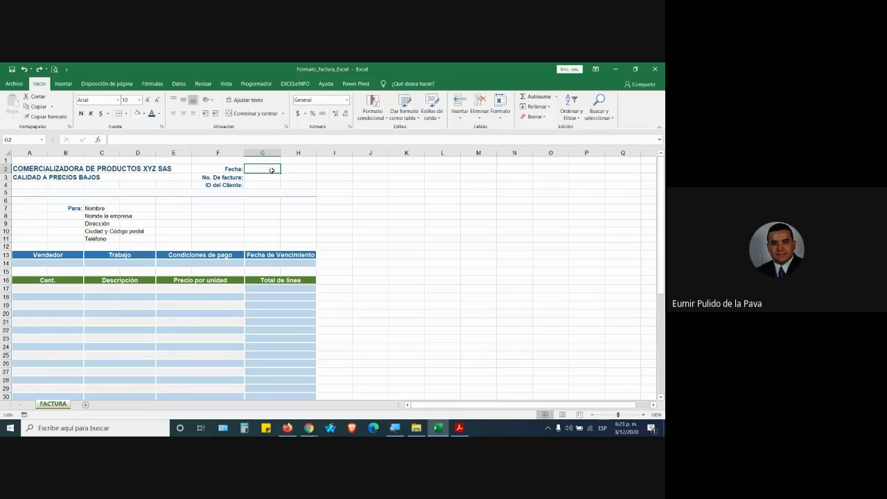
text(3/)
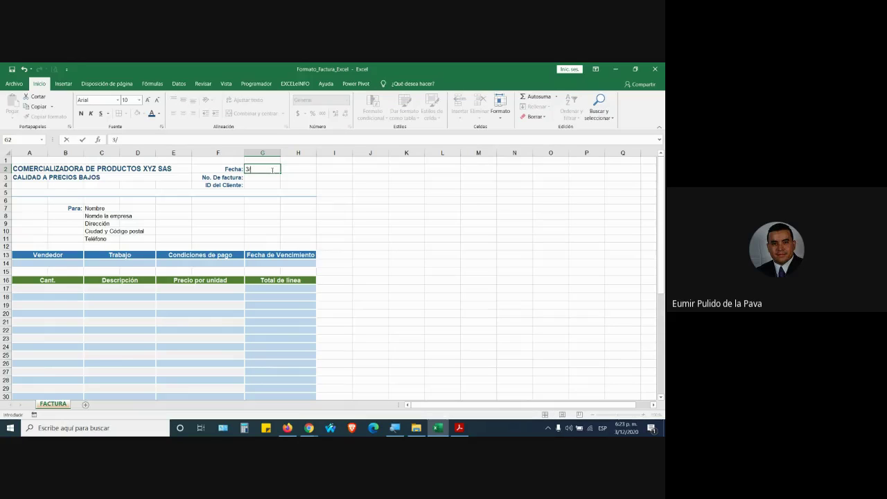
text(12/20)
key(Tab)
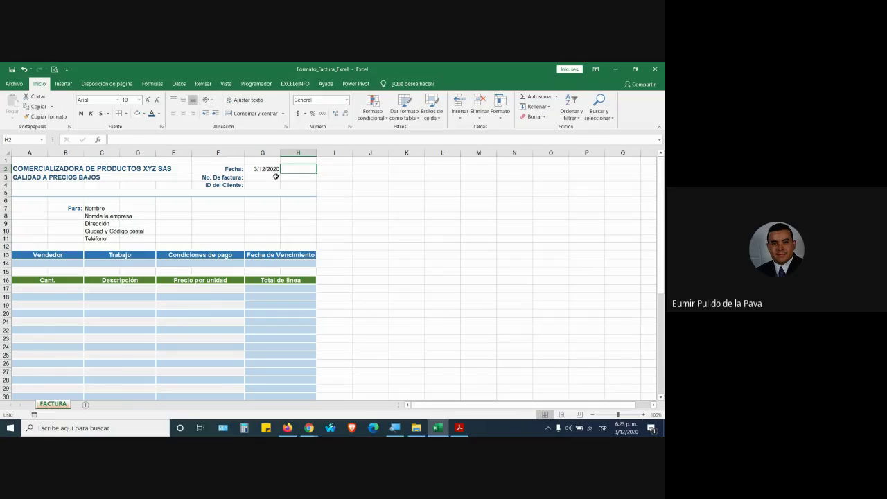
key(Return)
click(269, 172)
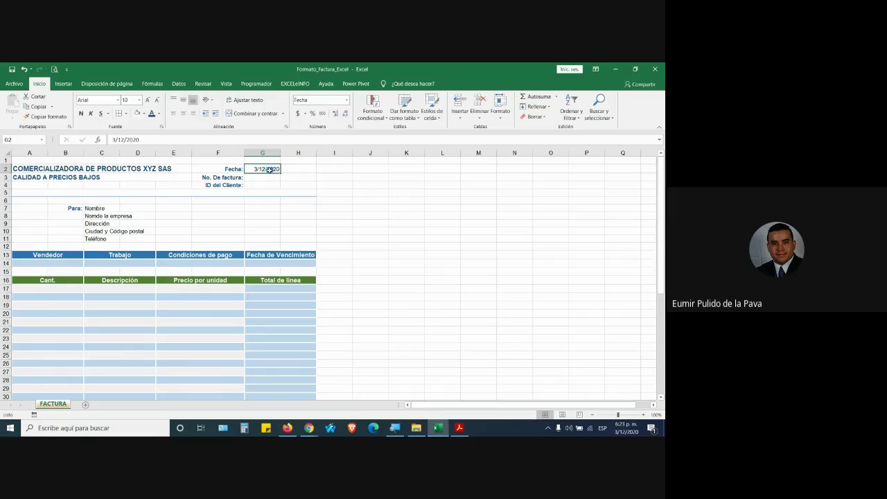
key(Delete)
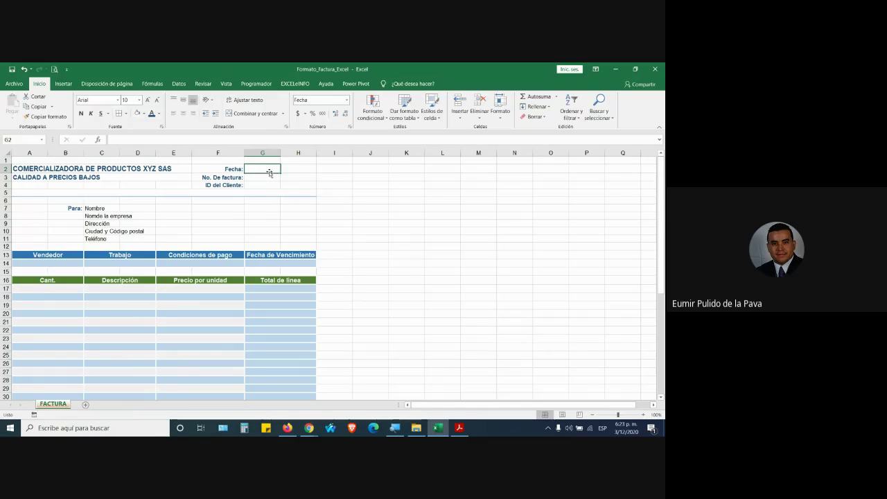
- Merge G2:H2, G3:H3 and G4:H4 into single cells for date, invoice number and client ID
drag(265, 173, 297, 170)
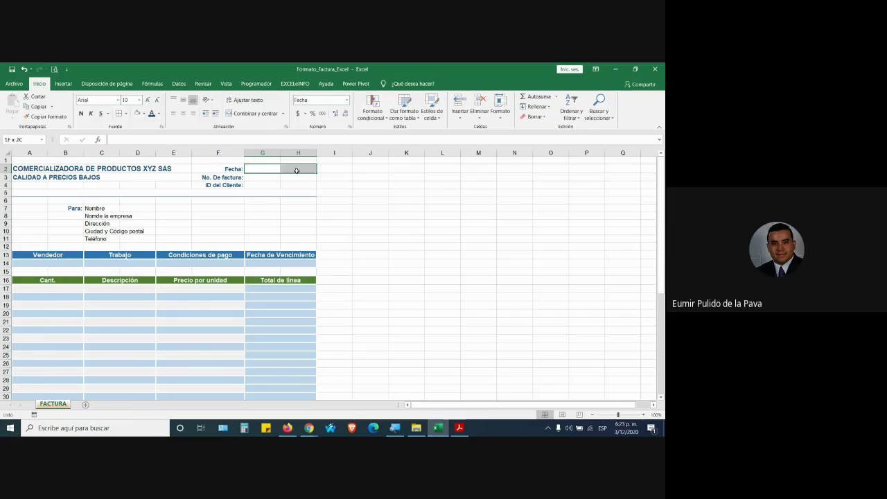
click(254, 113)
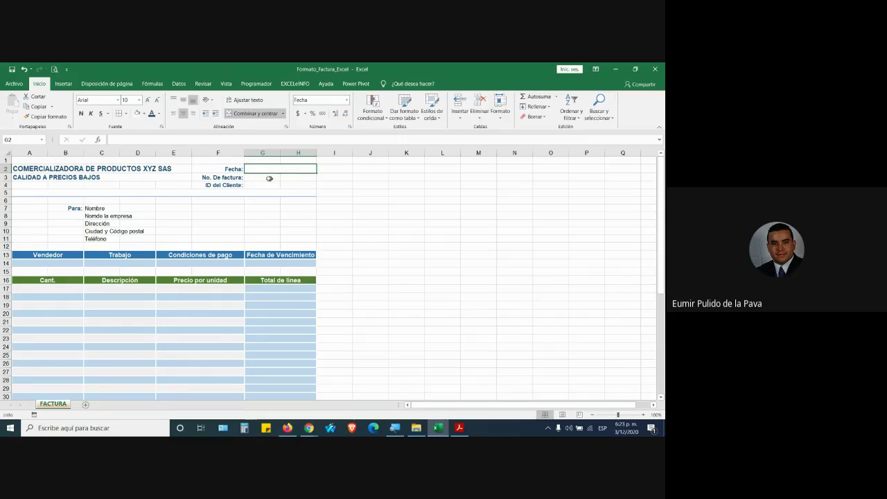
drag(269, 179, 298, 185)
click(253, 113)
click(254, 113)
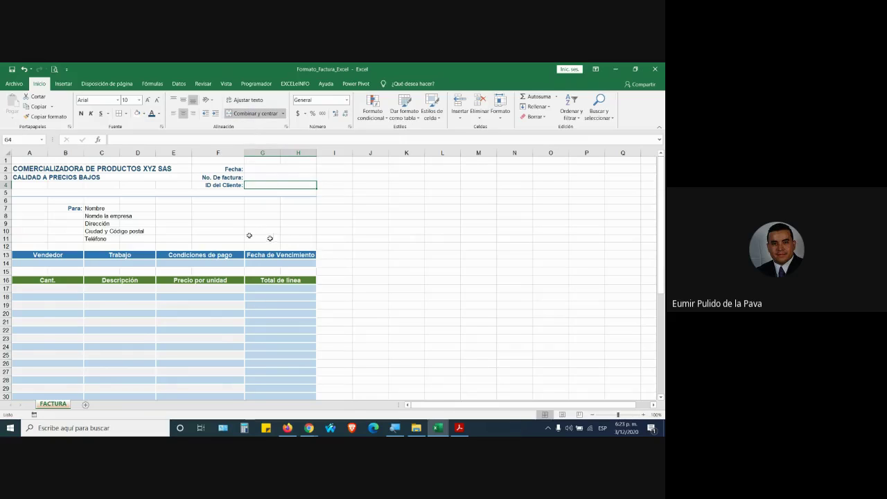
- Type the customer's full name in capital letters into C7
click(95, 208)
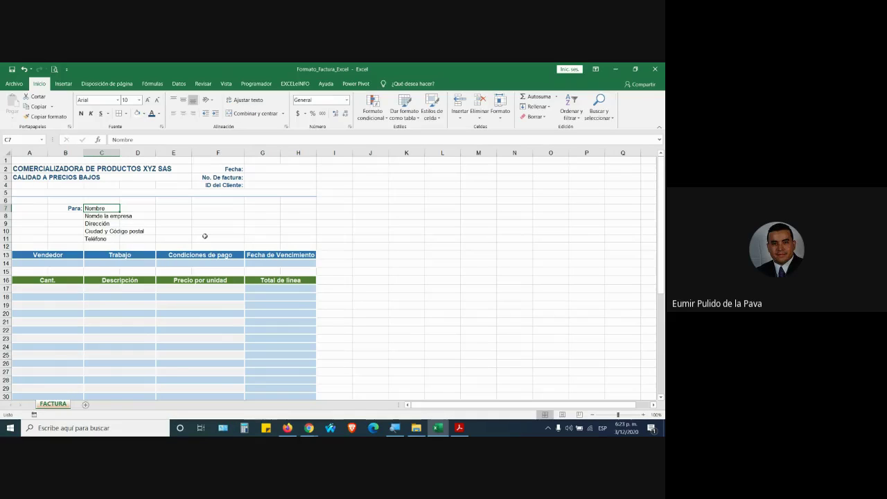
key(Caps_Lock)
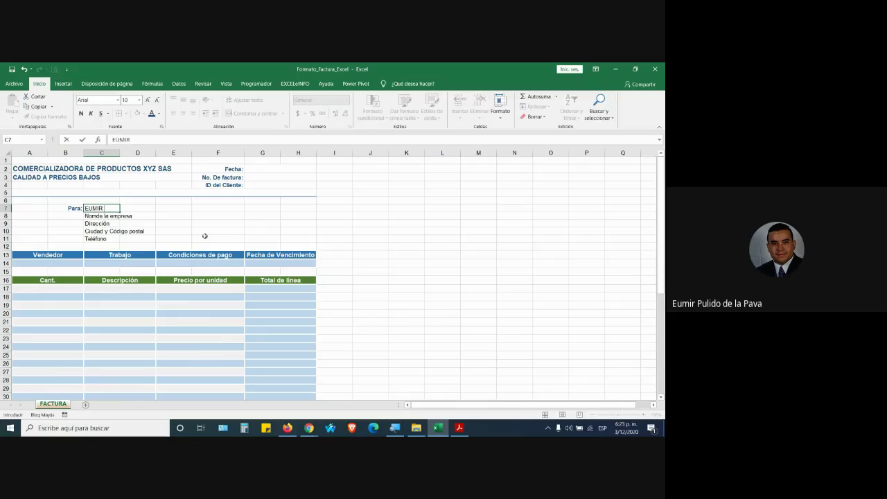
key(Return)
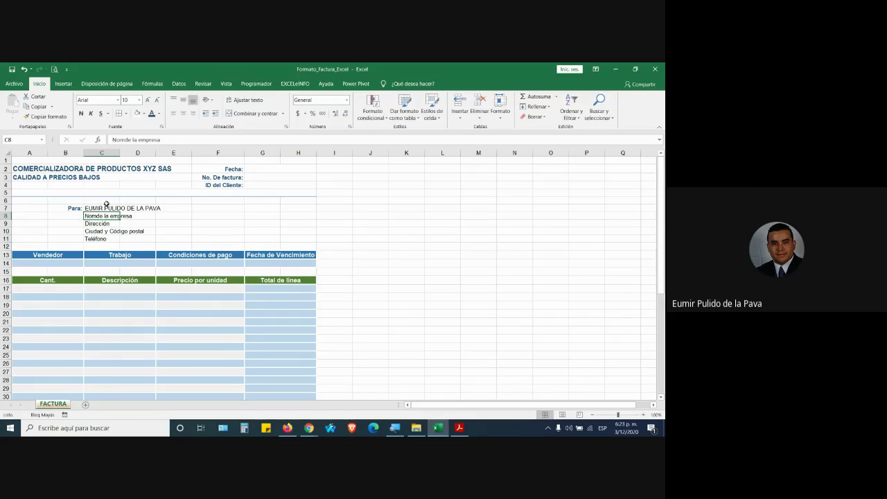
- Check the cells along row 7, then undo the name entry to restore 'Nombre' in C7
click(139, 206)
click(168, 206)
click(197, 206)
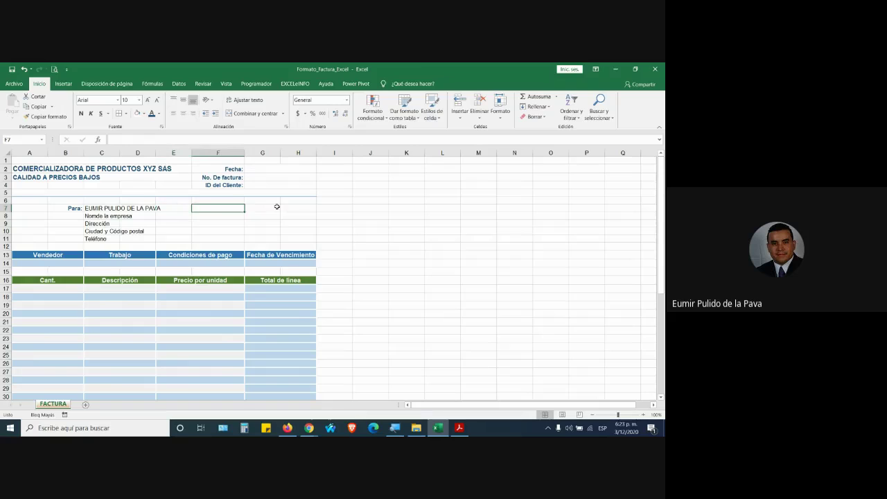
click(276, 207)
click(293, 208)
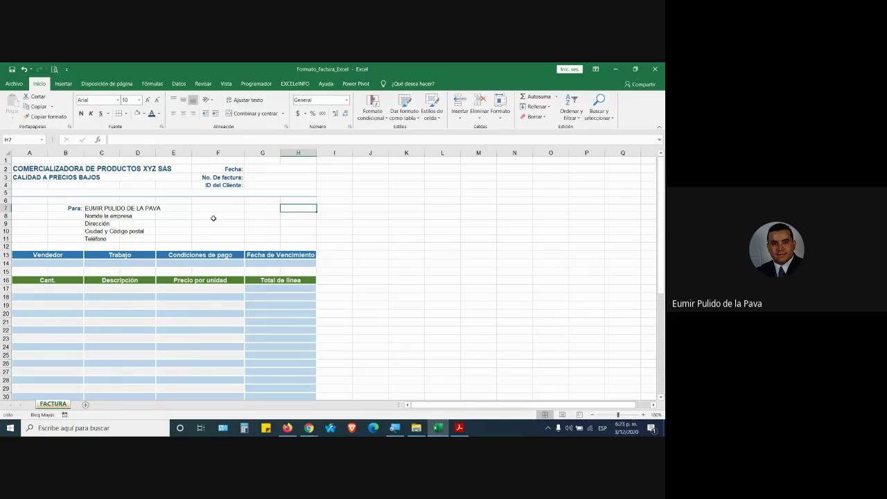
click(118, 208)
click(138, 208)
click(173, 208)
click(213, 208)
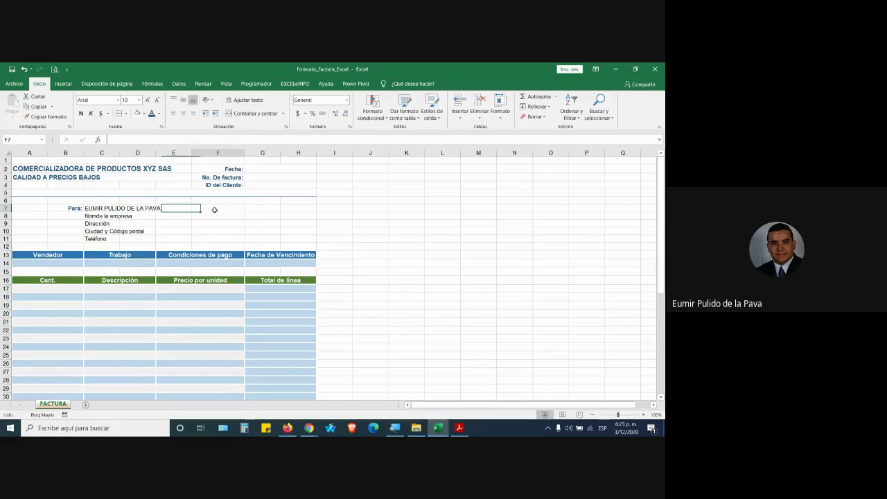
click(263, 208)
click(311, 210)
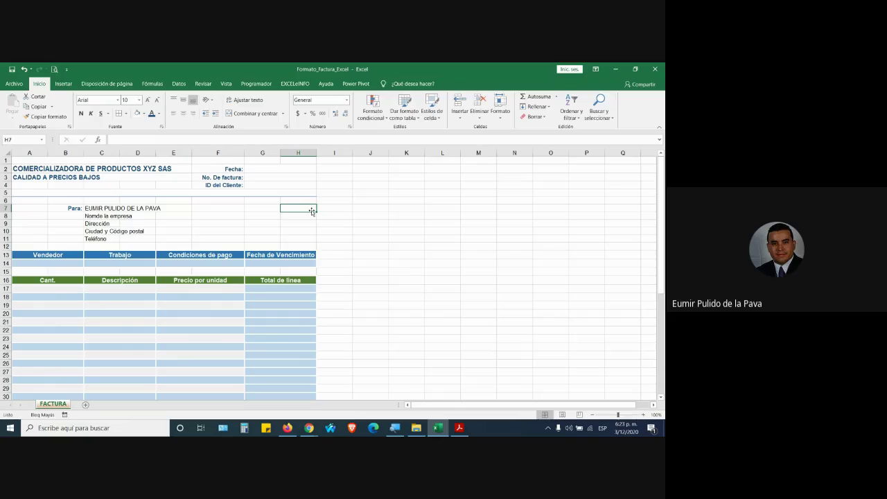
key(ctrl+z)
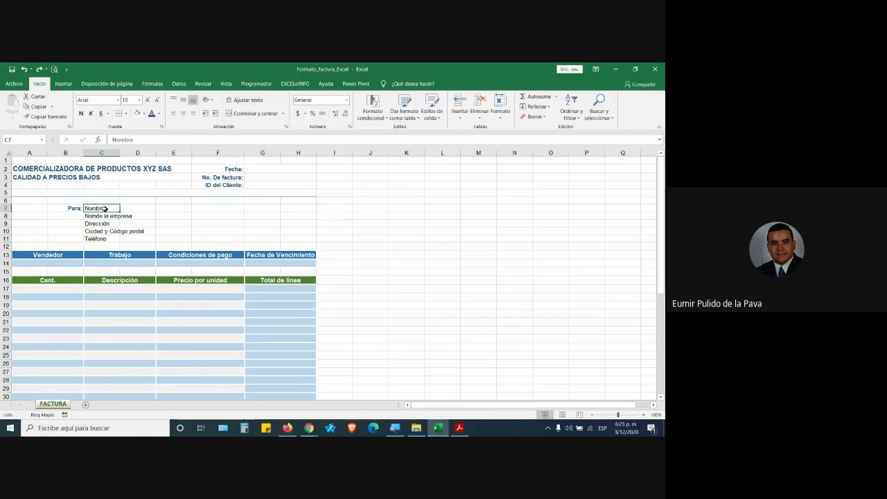
- Merge C7:H7 into one cell and left-align Nombre
drag(104, 208, 291, 208)
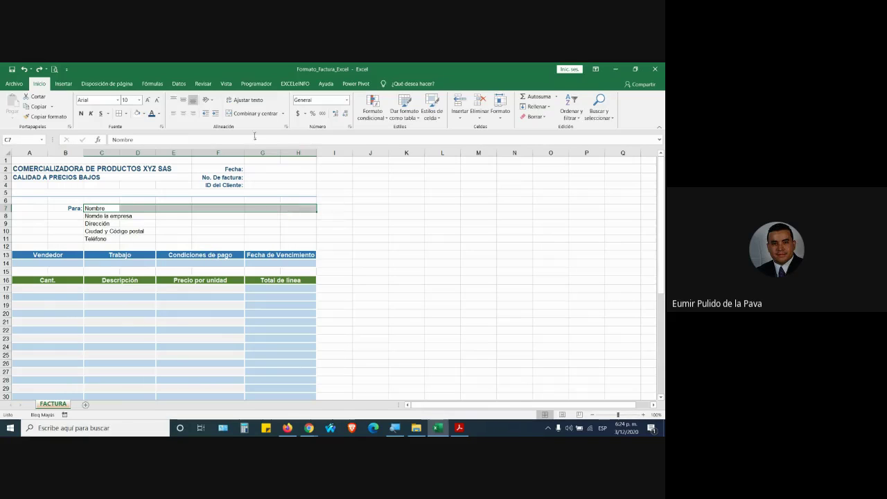
click(246, 113)
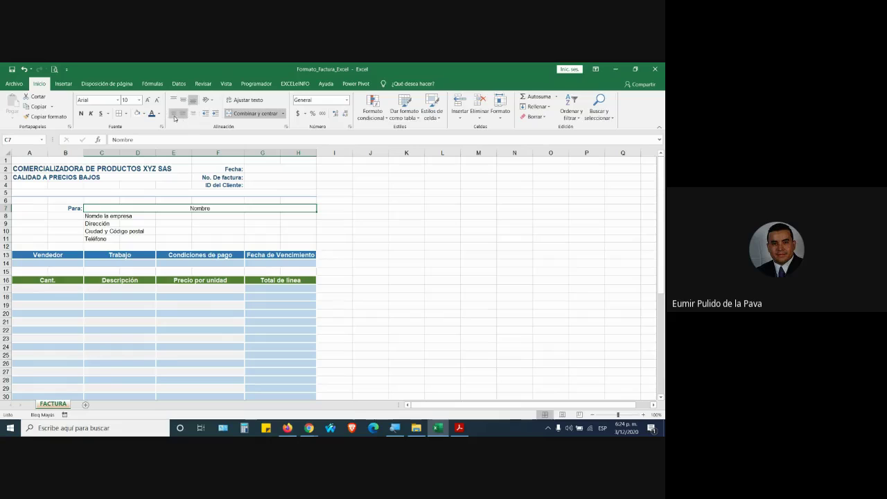
click(173, 113)
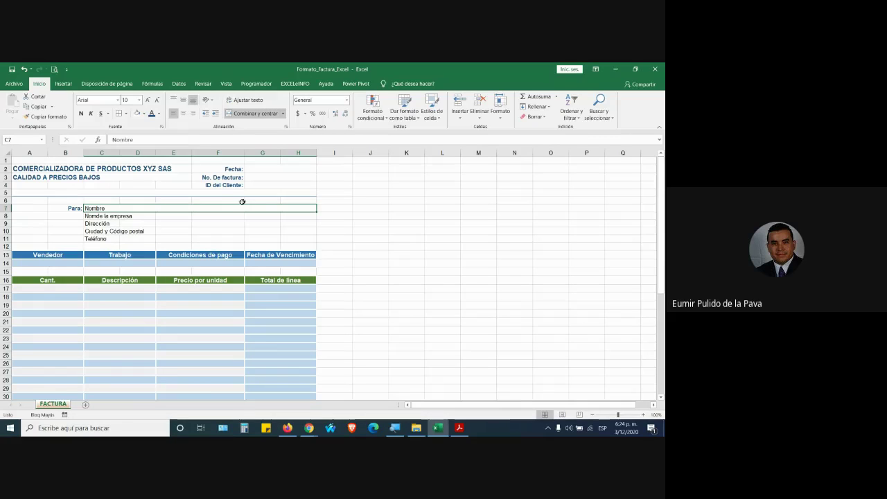
- Copy the merged left-aligned format onto recipient rows 8–11 with Copiar formato
click(46, 116)
click(91, 216)
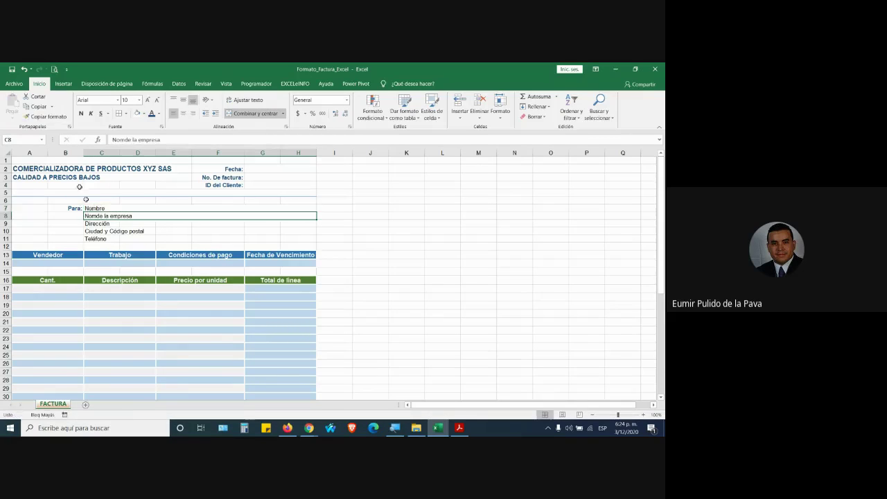
click(45, 117)
click(91, 223)
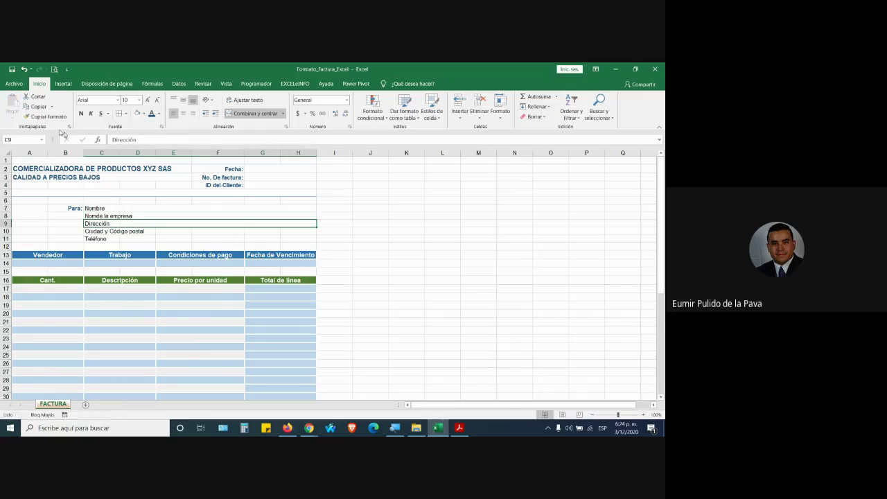
click(45, 116)
click(91, 231)
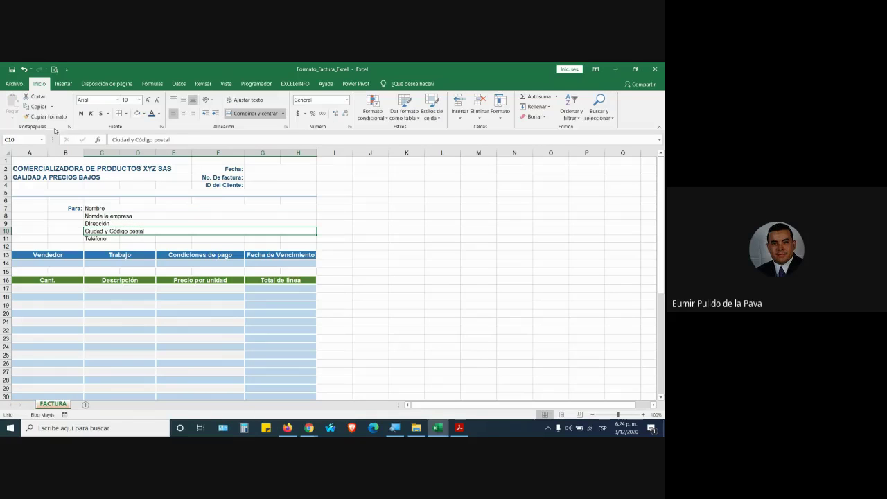
click(46, 117)
click(97, 238)
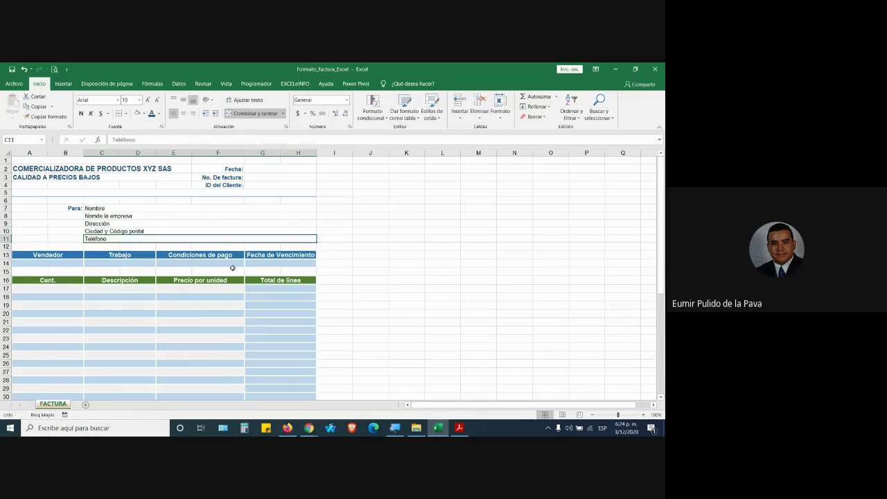
click(105, 210)
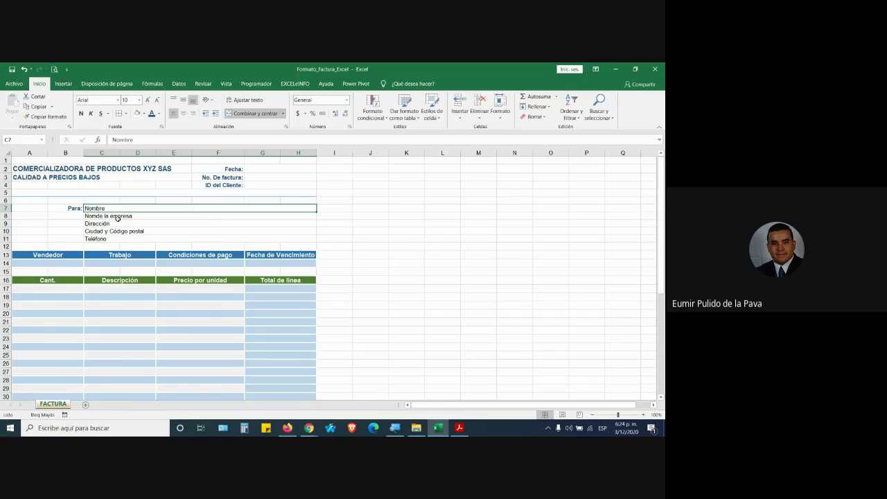
key(Down)
key(Down)
key(Down)
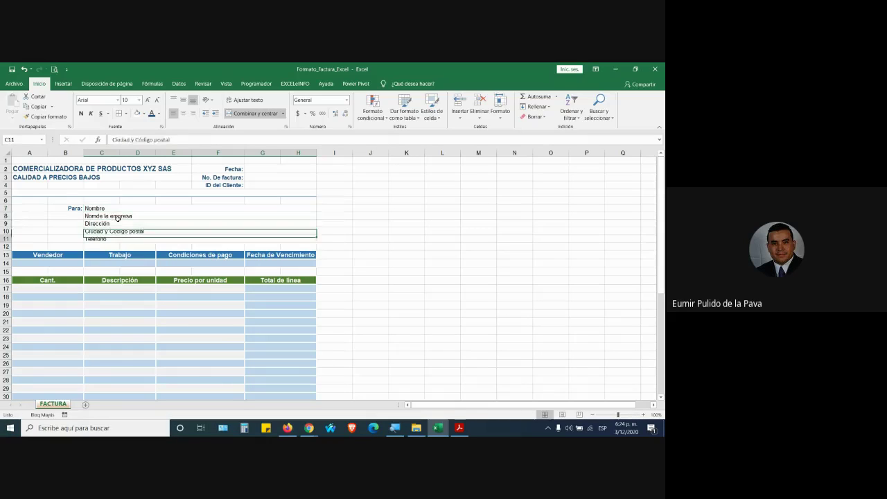
key(Down)
key(Down)
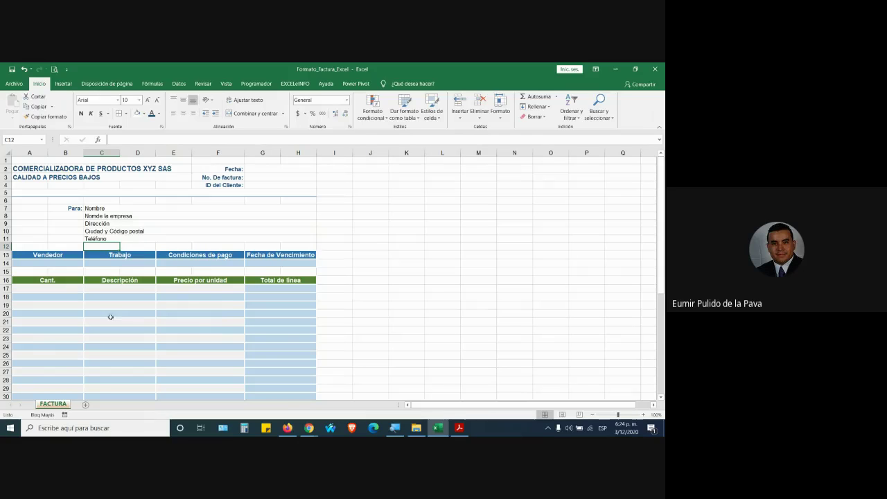
- Enter FFF placeholder entries in A14, C14, E14 and G14
click(64, 264)
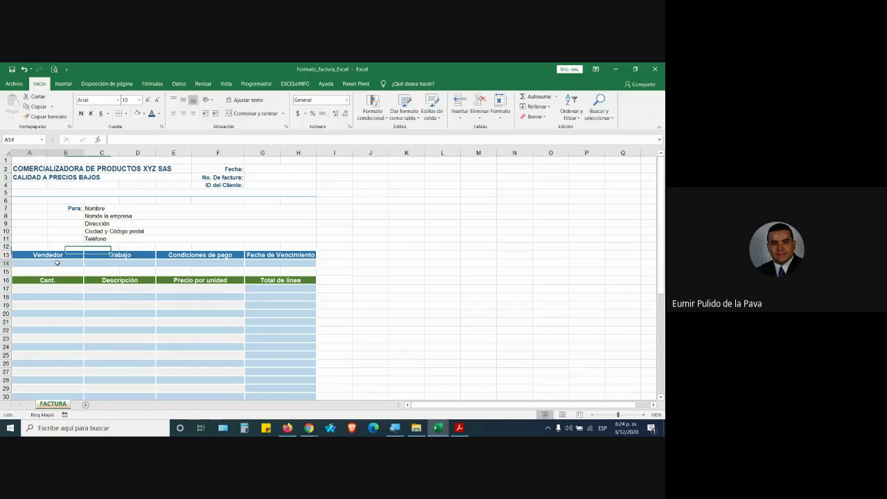
text(FFF)
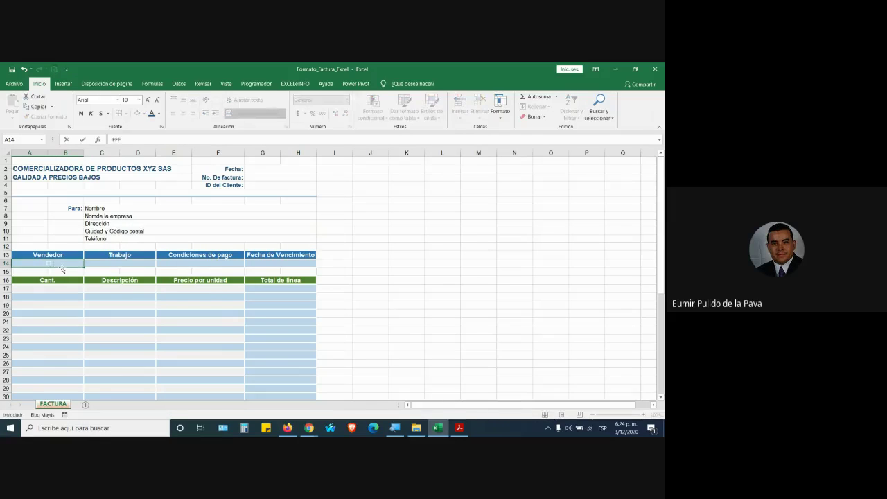
key(Return)
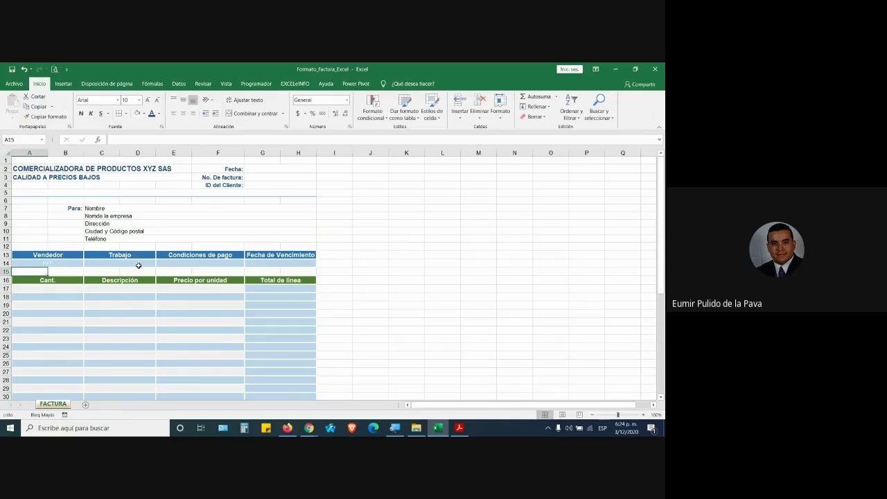
click(139, 265)
text(FFF)
click(200, 262)
text(FF)
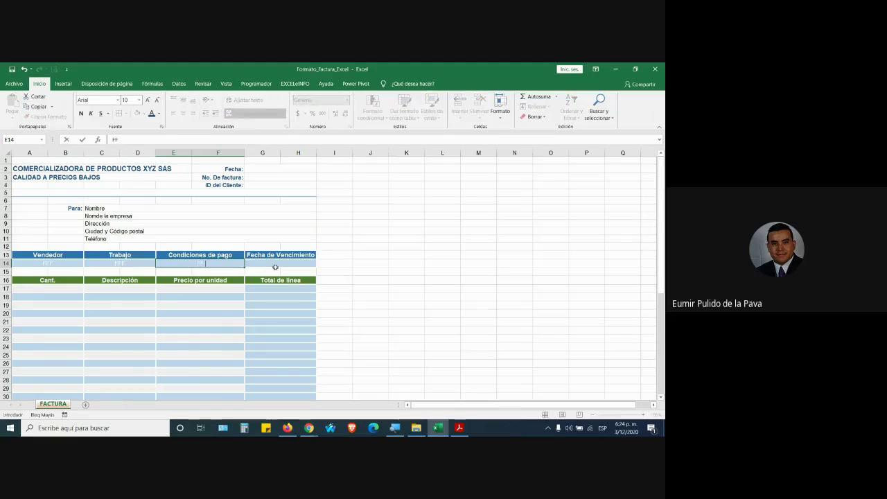
click(276, 267)
text(FF)
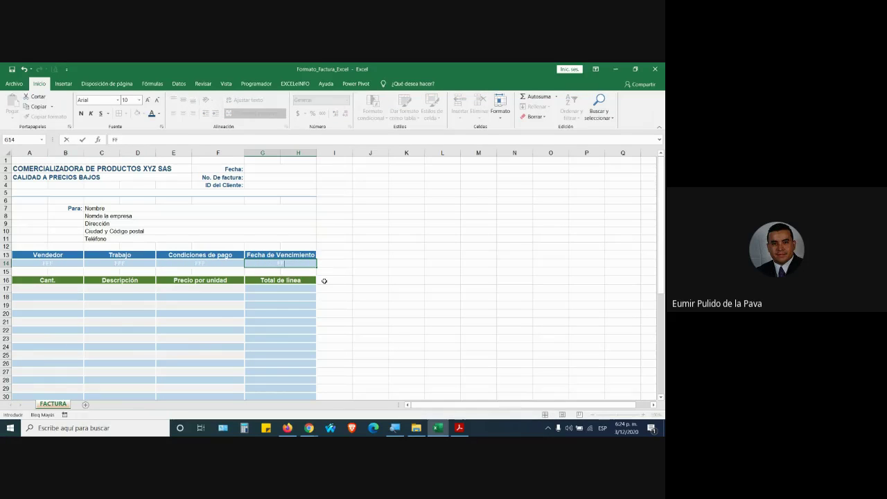
click(262, 272)
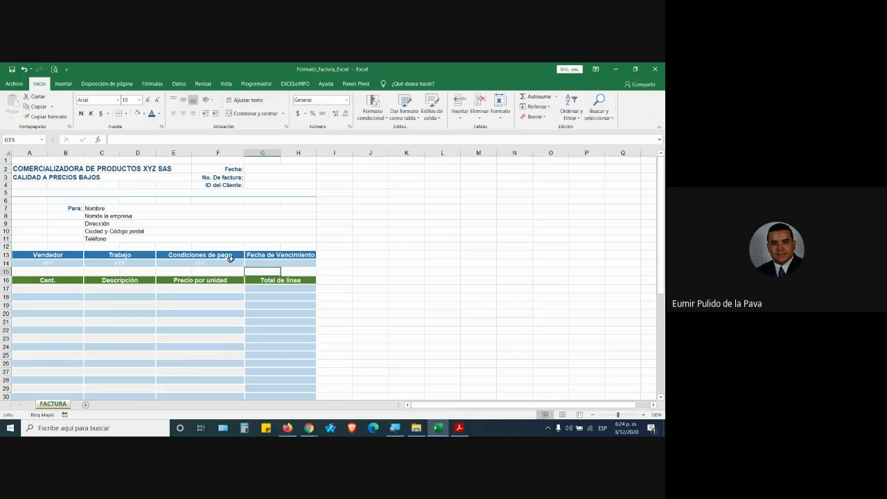
text(DDD)
- Recolour the A14:G14 text with a font colour matching the cell fill
click(68, 265)
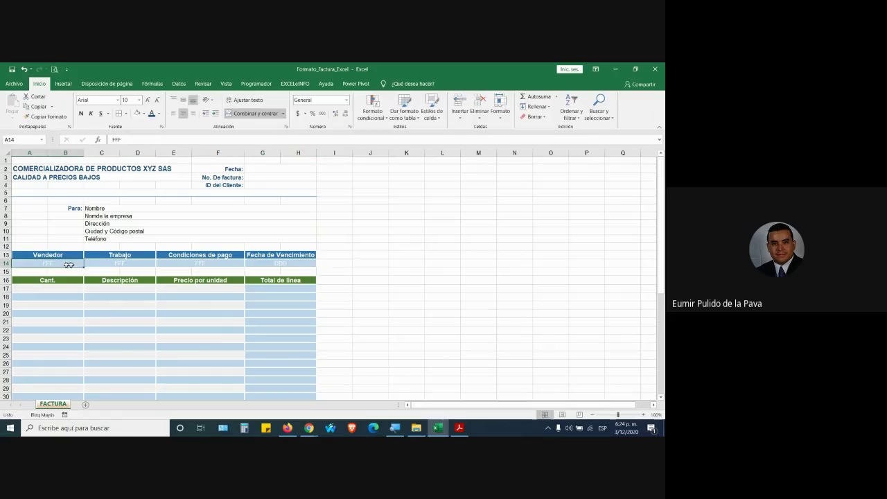
drag(69, 265, 278, 264)
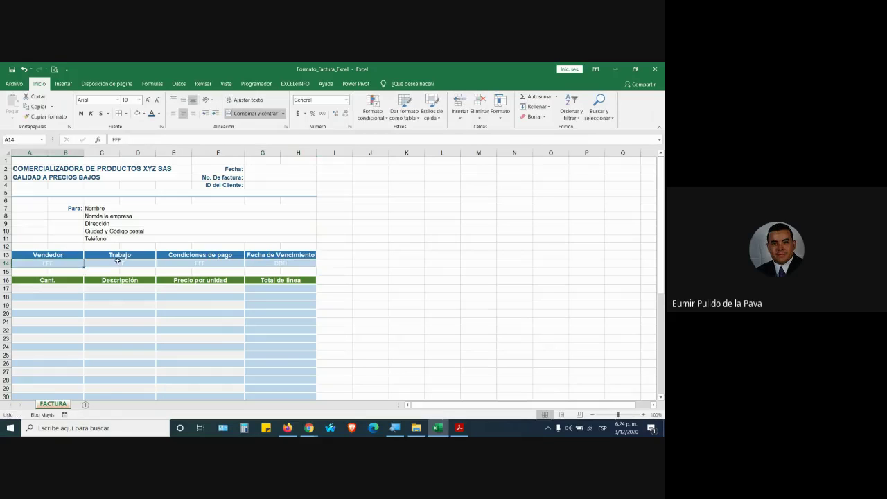
click(159, 114)
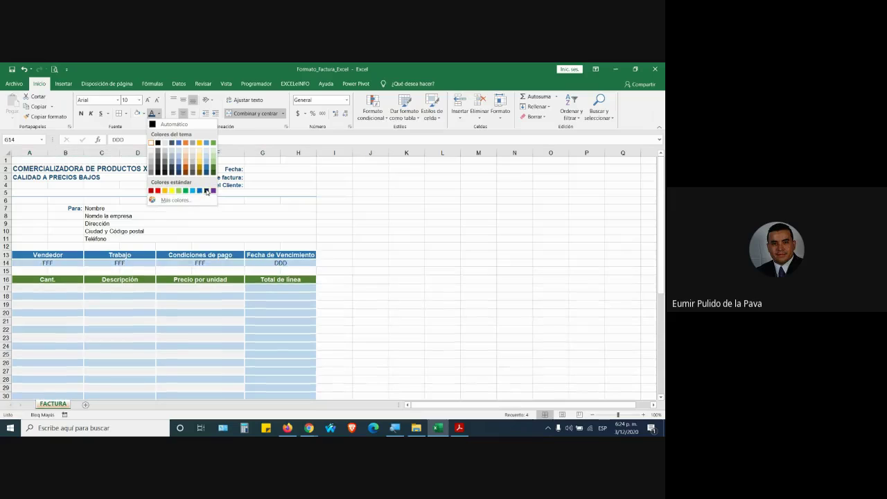
click(207, 191)
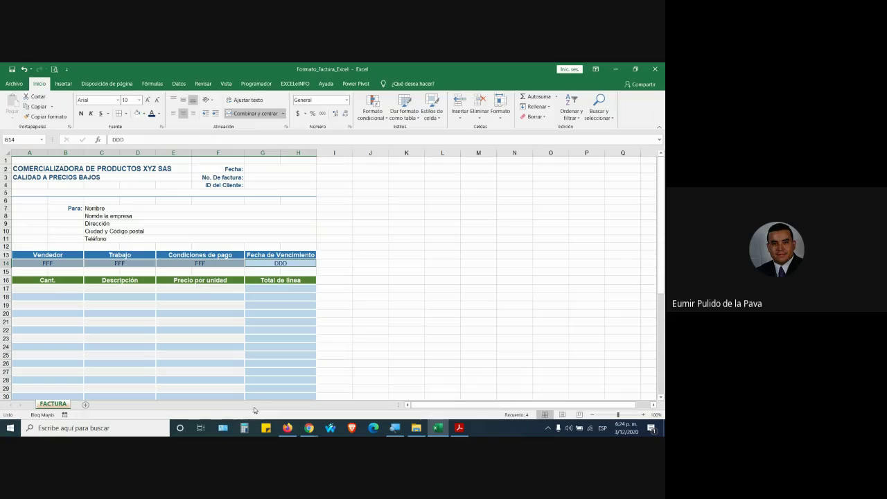
- Enter test quantities 2 and 1 in A17:A18, then delete the sample quantities
click(76, 288)
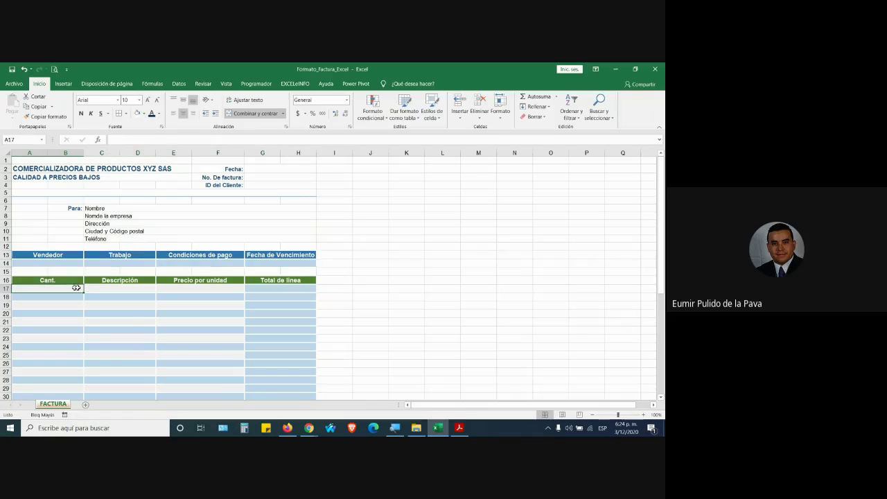
text(2)
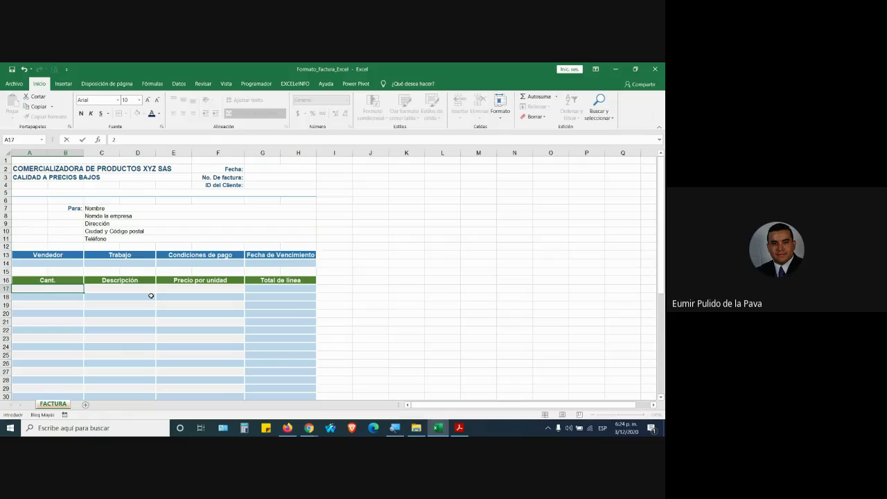
key(Return)
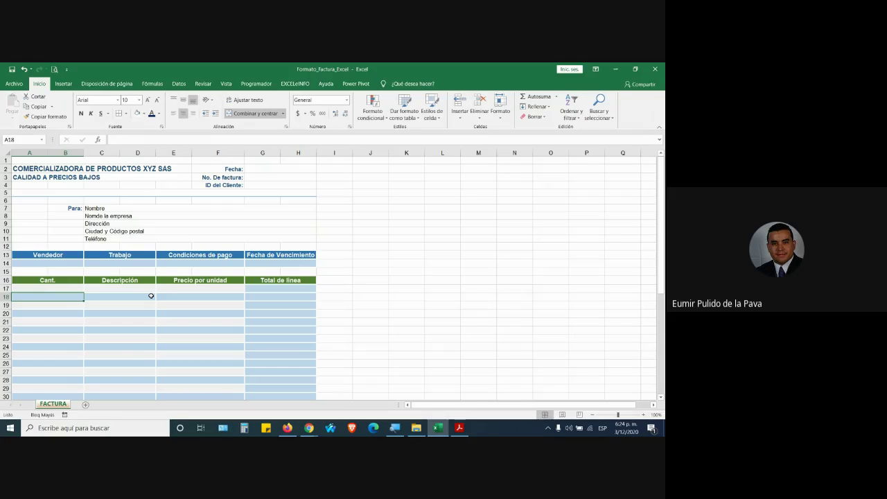
text(1)
key(Return)
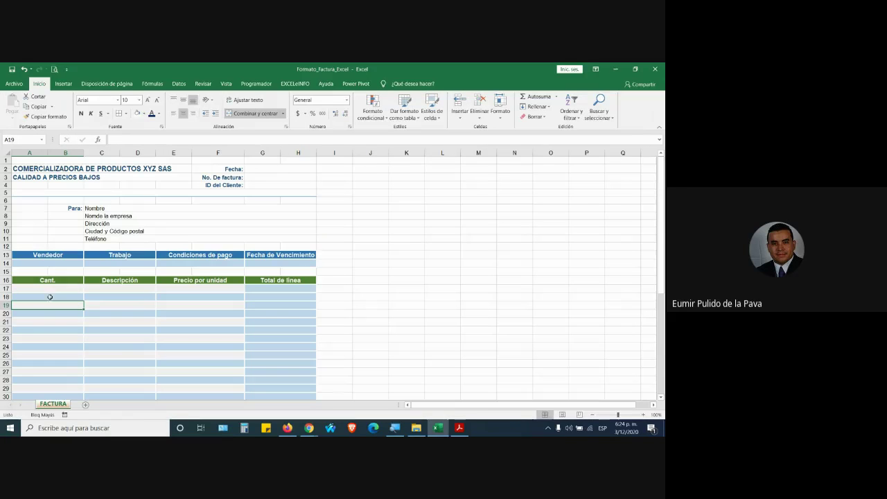
scroll(119, 324, down, 3)
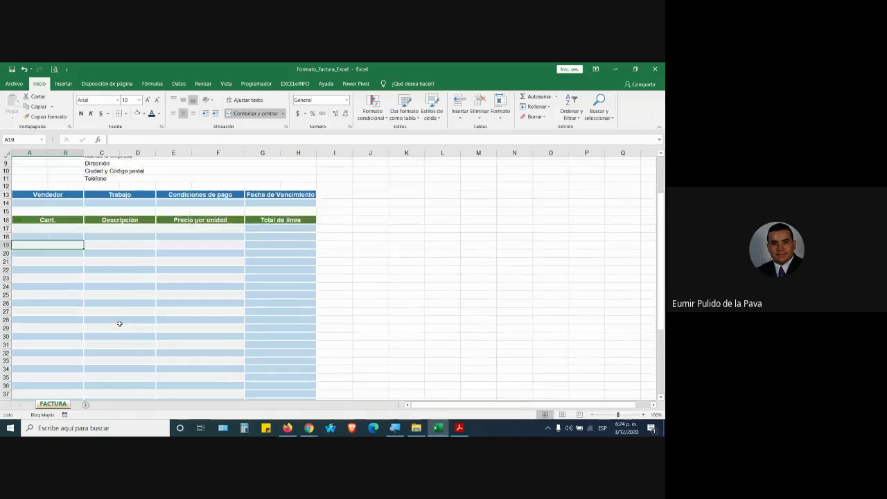
scroll(119, 323, down, 2)
mouse_move(66, 197)
mouse_down()
mouse_move(283, 330)
mouse_move(281, 374)
mouse_up()
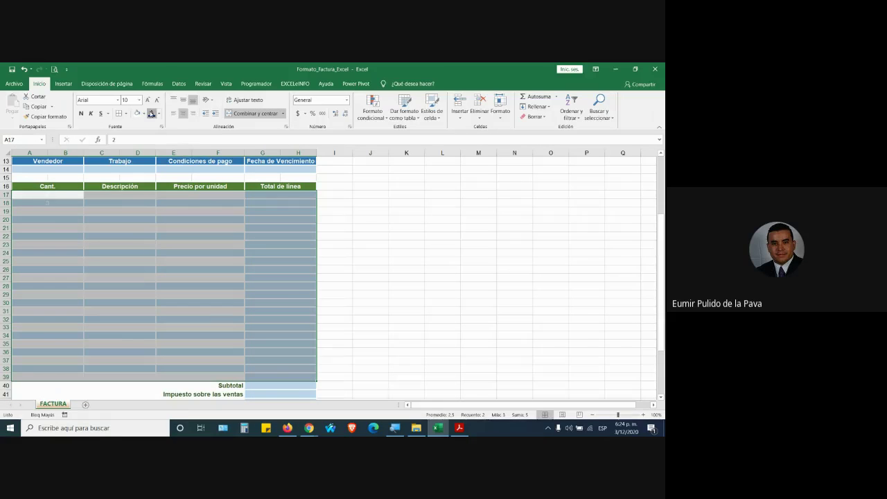
click(142, 281)
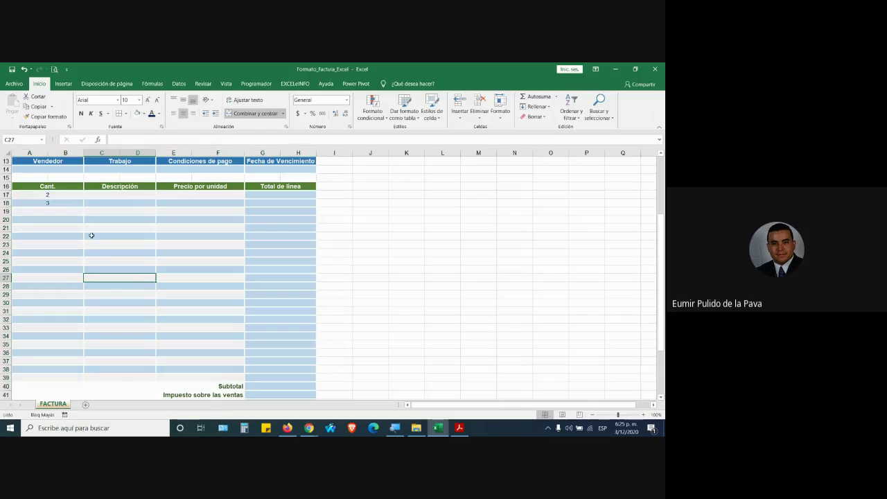
drag(54, 194, 52, 203)
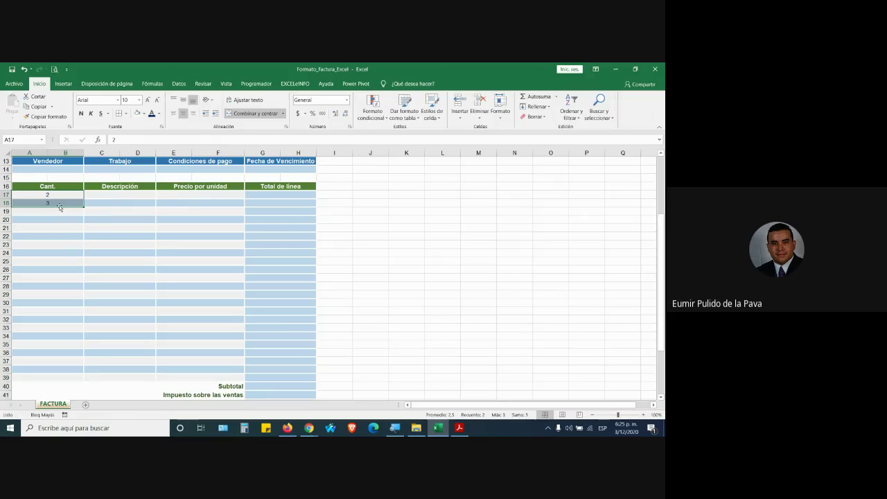
key(Delete)
- Type and erase a test description in C17, then narrow column B
click(132, 197)
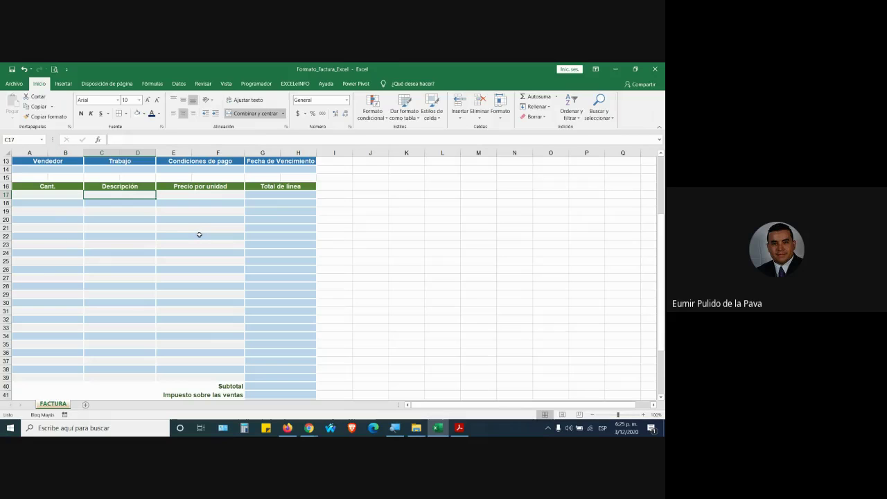
text(KJADKLASJ LAKJSDL AJ)
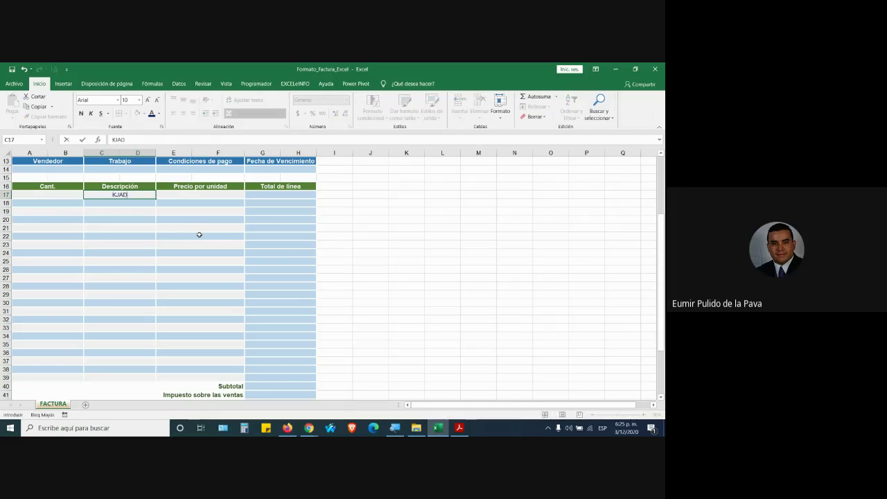
key(Return)
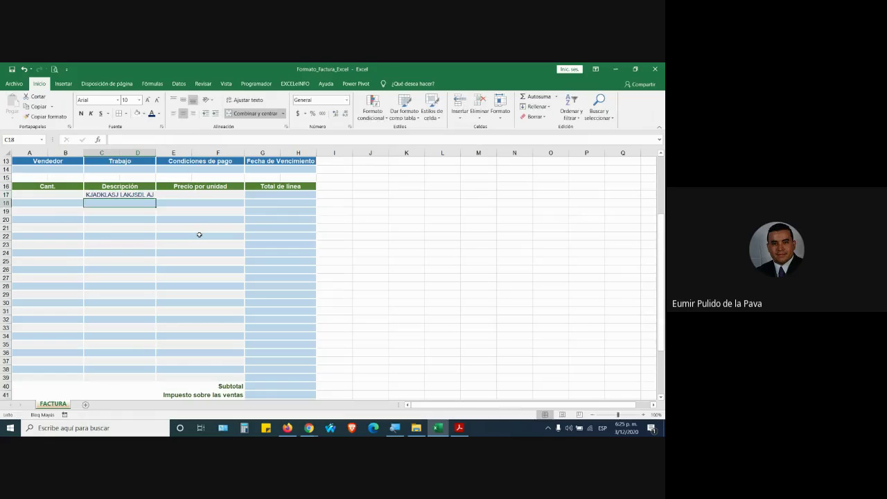
scroll(199, 235, up, 3)
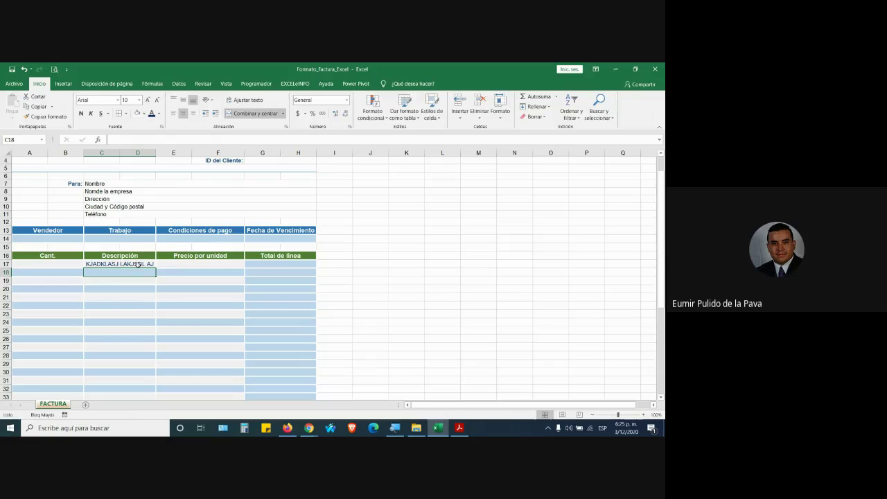
click(138, 265)
key(Delete)
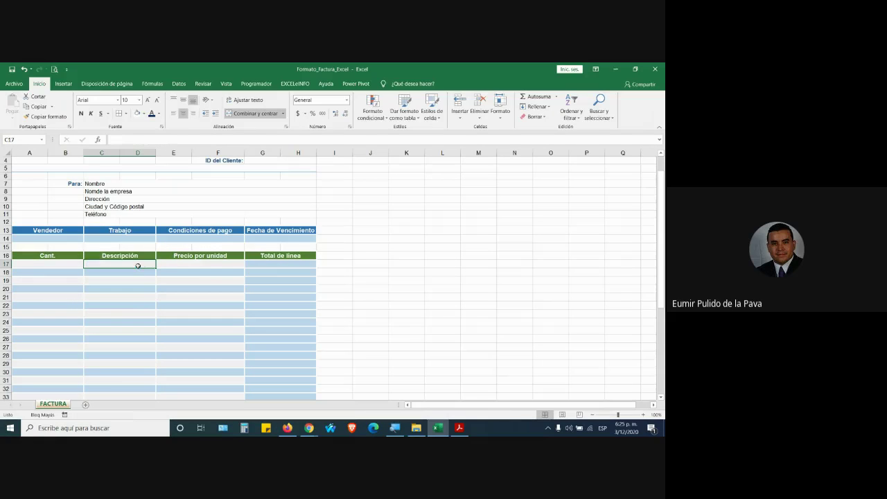
scroll(135, 267, up, 1)
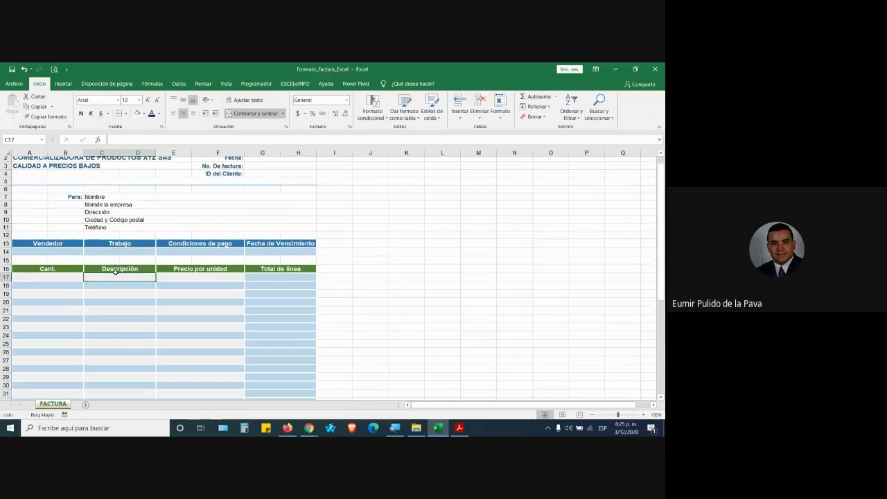
drag(81, 152, 75, 150)
- Finish narrowing column B and fine-tune column F so Fecha, No. De factura and ID del Cliente fit
drag(148, 153, 163, 153)
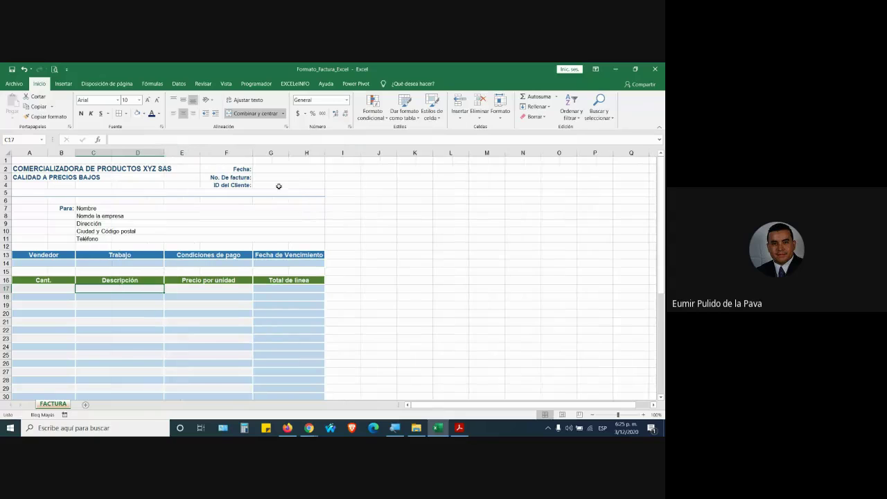
drag(253, 152, 241, 154)
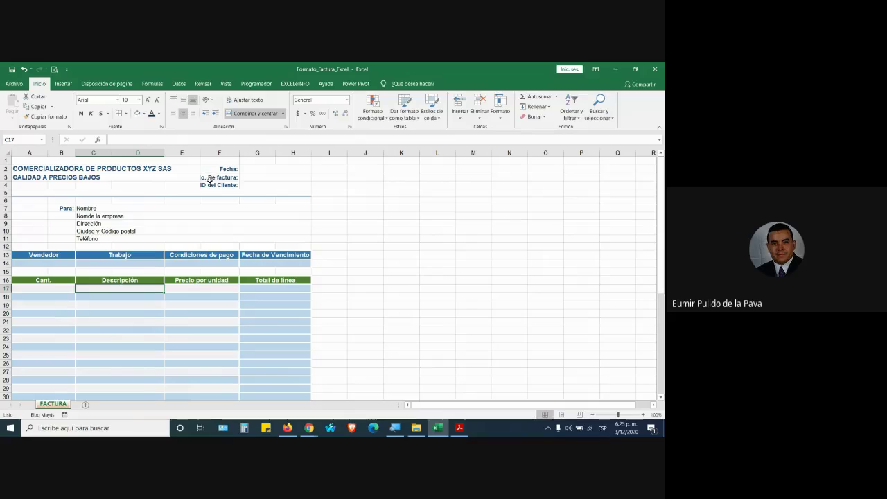
drag(239, 153, 242, 153)
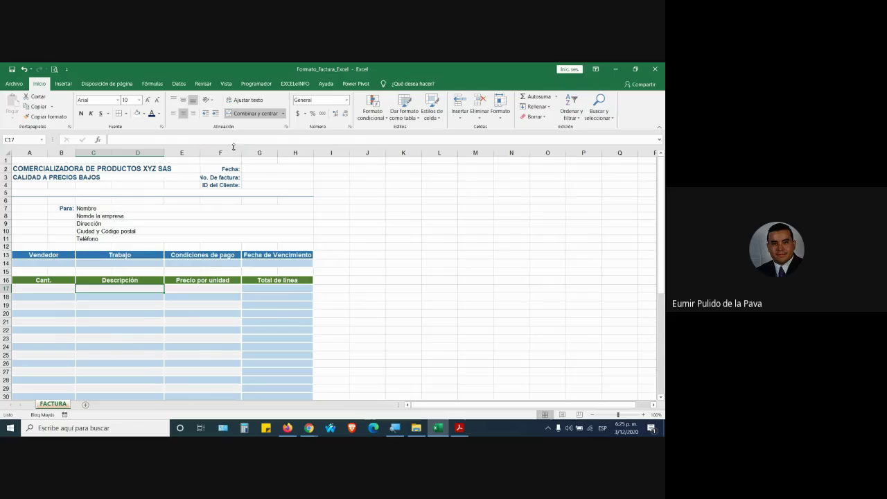
drag(243, 152, 246, 152)
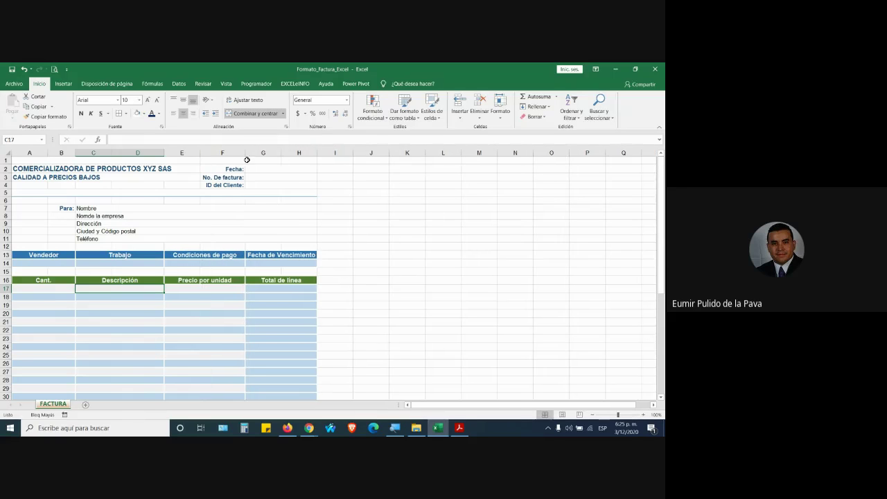
- Enter a test unit price of 25000 in E17
click(293, 282)
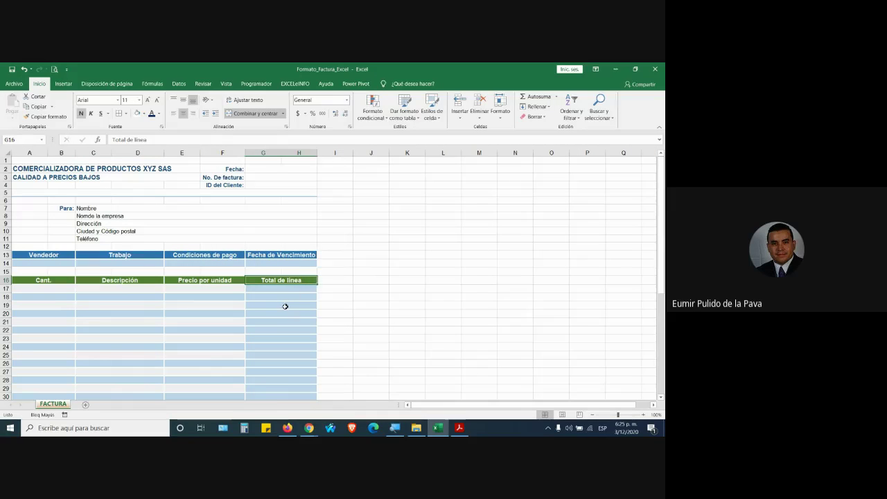
click(212, 289)
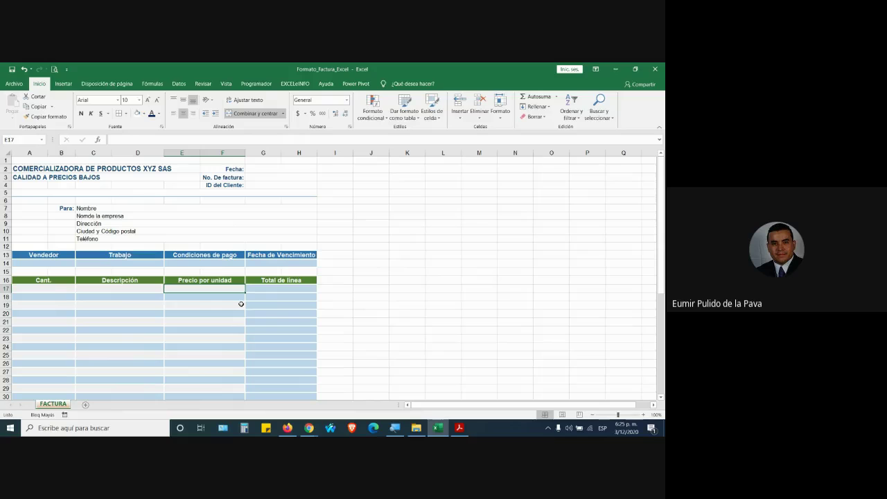
text(25000)
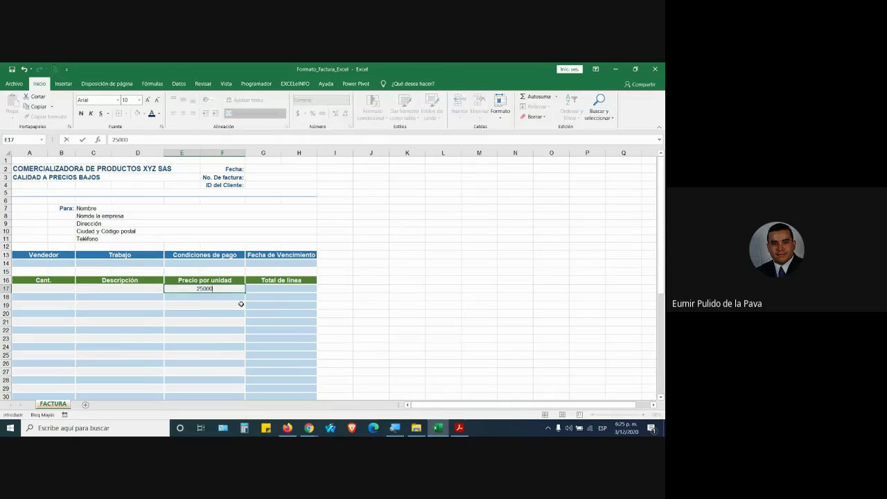
key(Return)
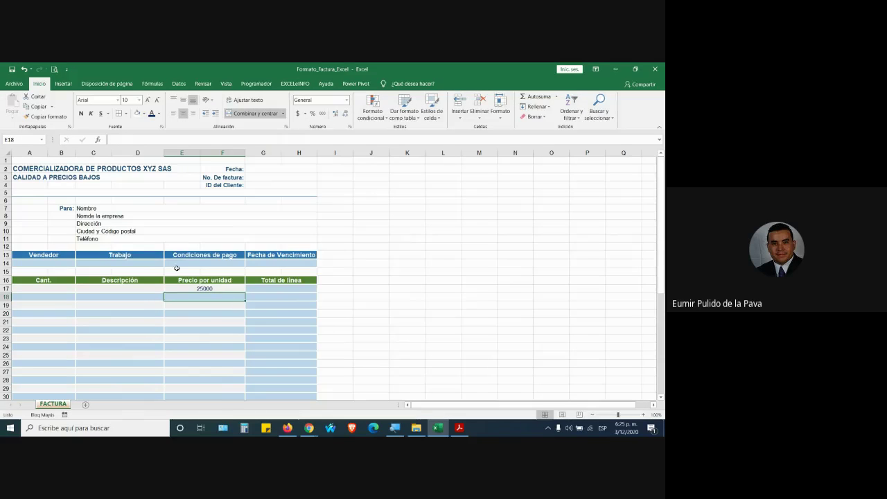
- Format the price and total cells E17:H39 as Contabilidad currency with no decimals
scroll(176, 277, down, 2)
scroll(174, 287, down, 2)
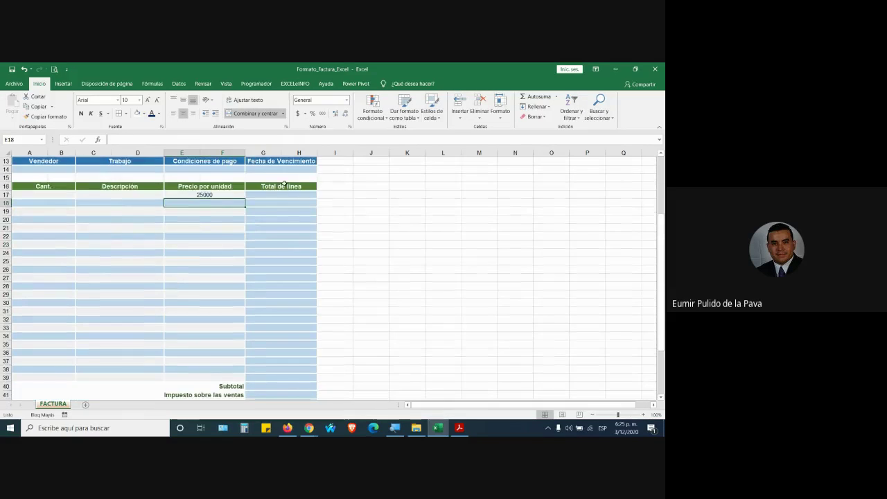
drag(219, 195, 271, 235)
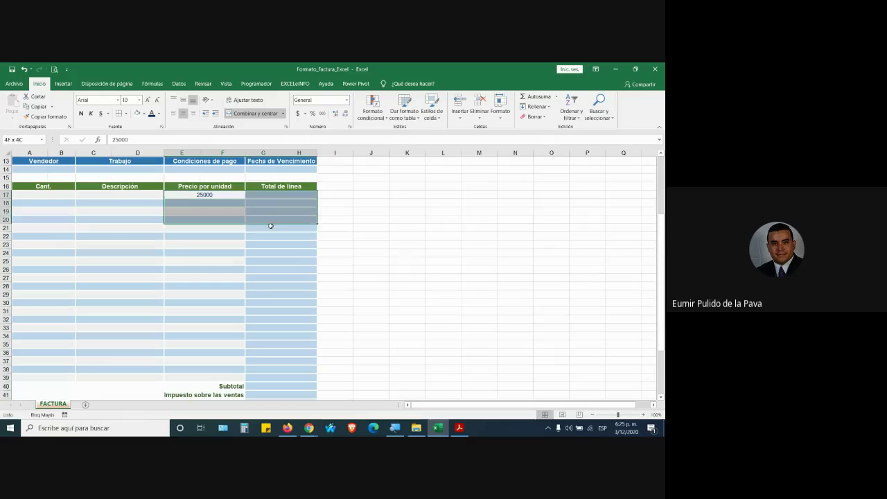
click(273, 195)
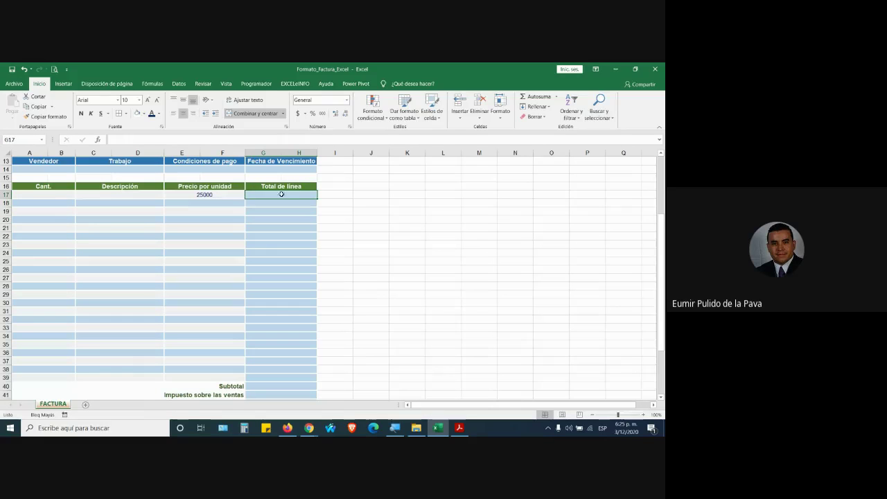
mouse_move(234, 194)
mouse_down()
mouse_move(263, 281)
mouse_move(266, 375)
mouse_up()
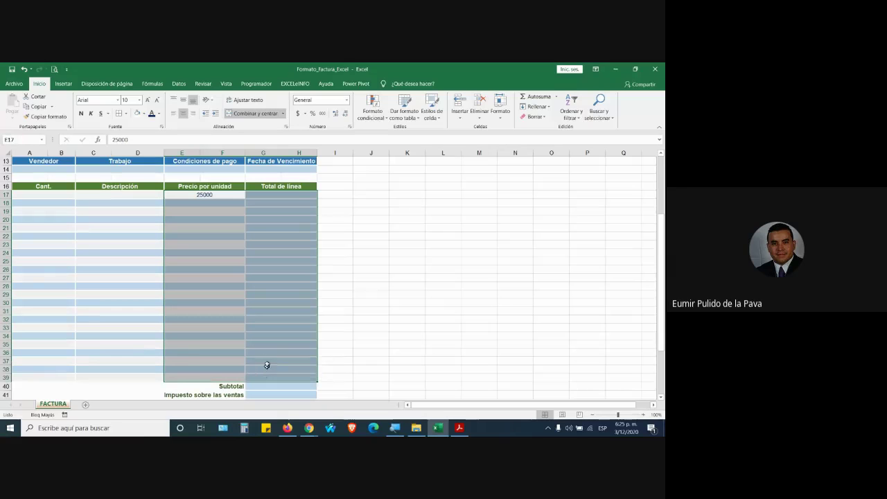
click(298, 115)
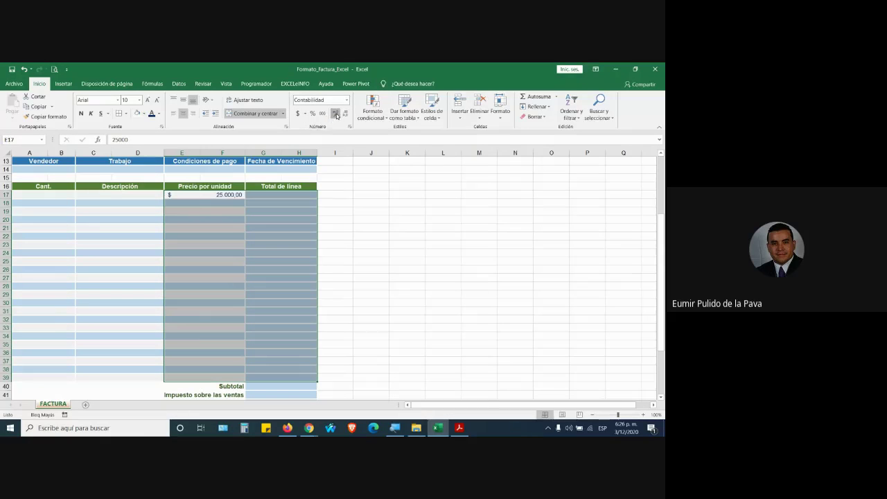
click(336, 114)
click(336, 114)
click(336, 114)
click(335, 114)
click(344, 114)
click(345, 114)
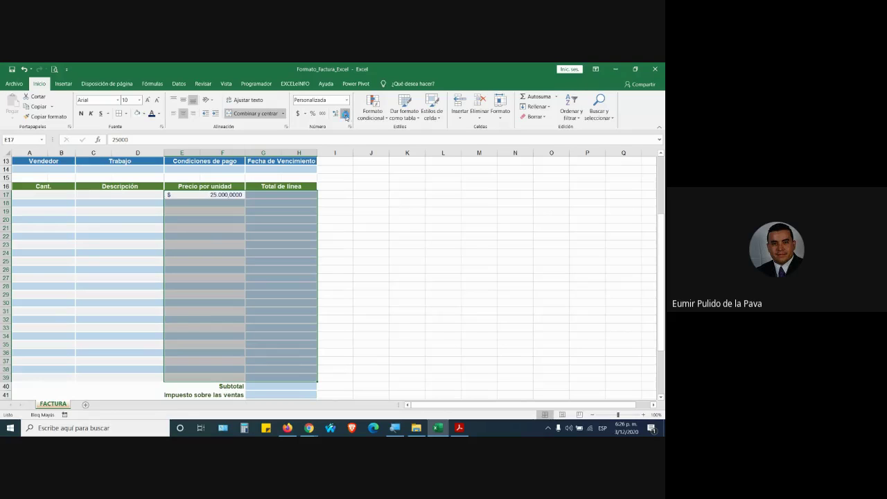
click(345, 115)
click(344, 115)
click(345, 116)
click(346, 116)
click(223, 195)
- Clear the 25000 test price and enter quantity 2 and 'Mouse inalámbrico' on row 17
key(Delete)
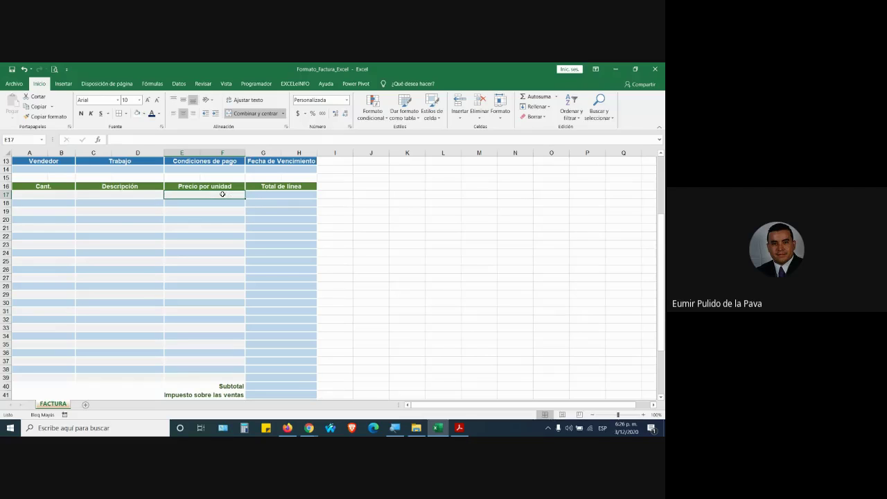
key(Left)
key(Left)
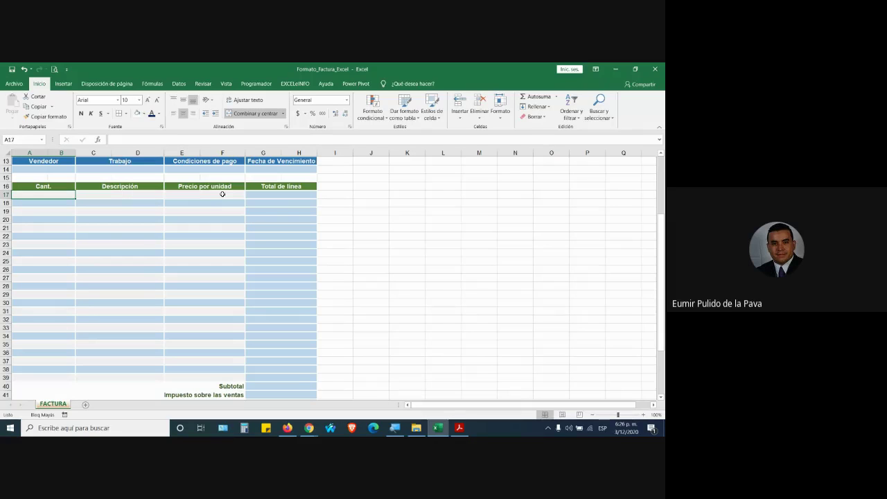
text(2)
key(Tab)
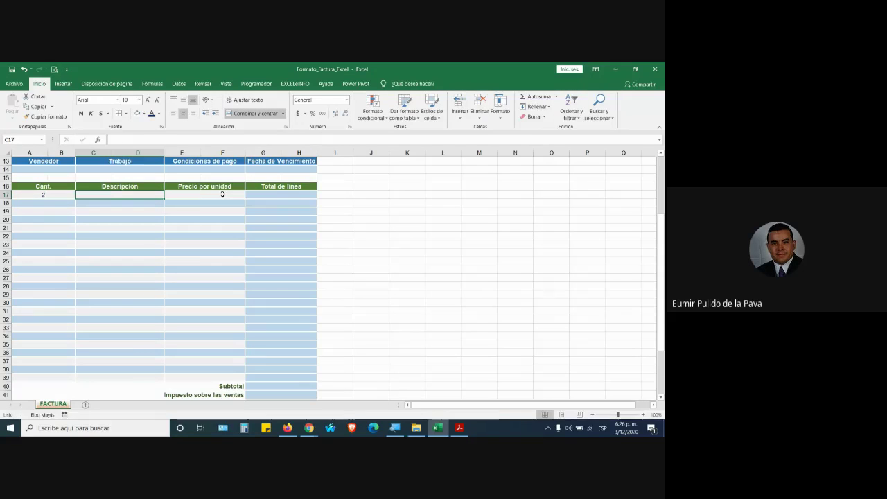
text(Mo)
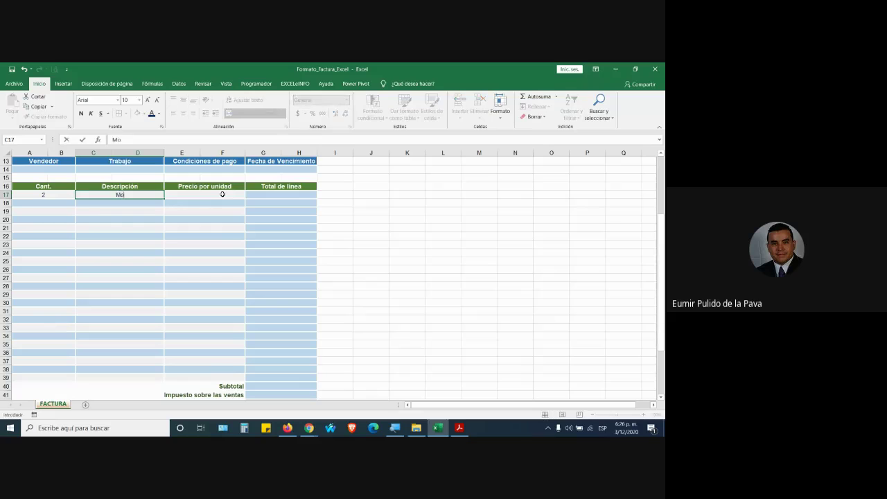
text(use inal)
text(ámbrico)
key(Tab)
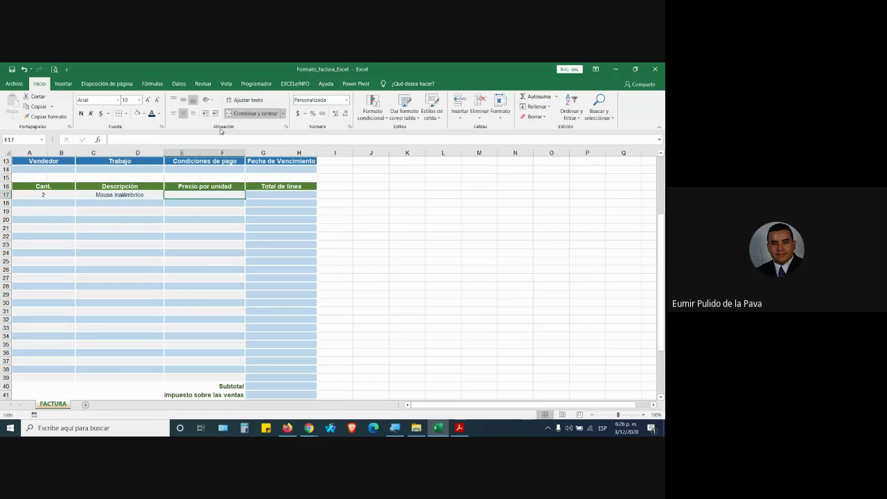
- Left-align the description cells from C17 down to row 39
click(136, 194)
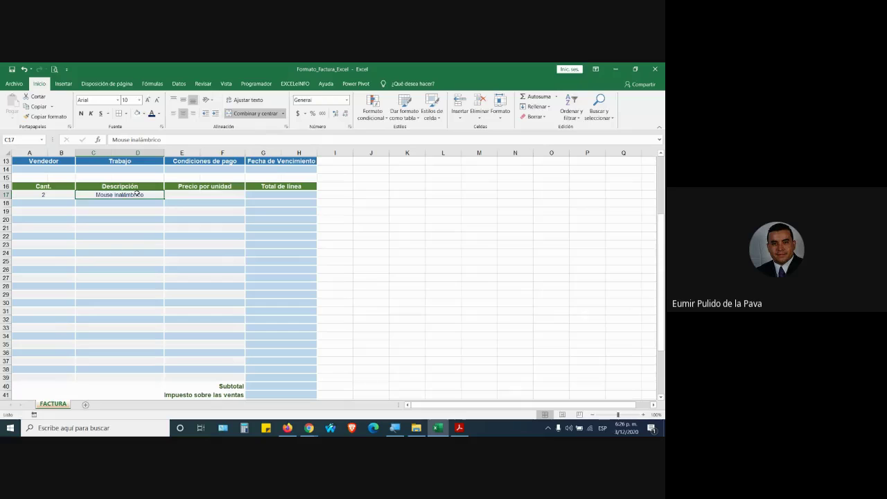
drag(136, 199, 139, 367)
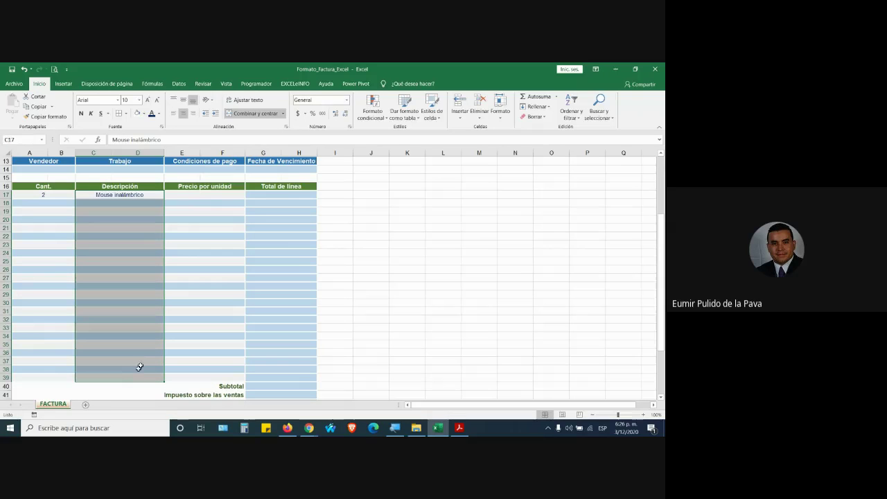
click(174, 113)
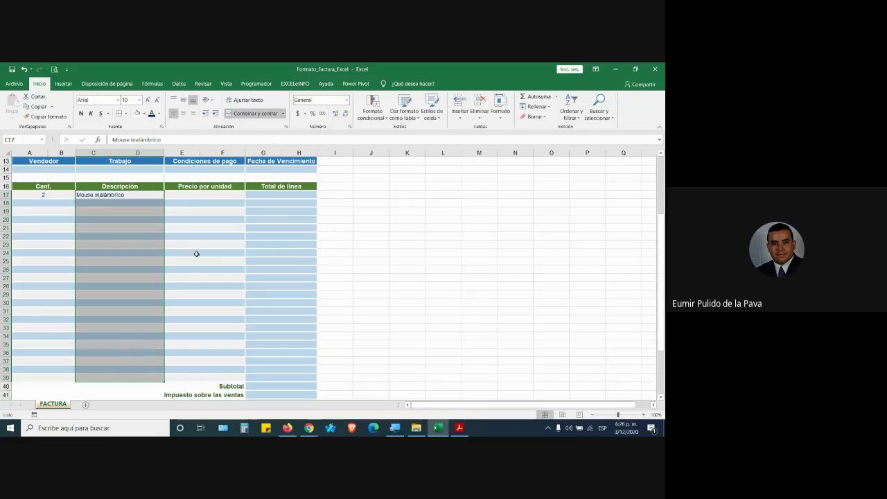
- Enter the mouse's unit price 15.000 and type 30 in the line total cell
click(183, 194)
text(15.)
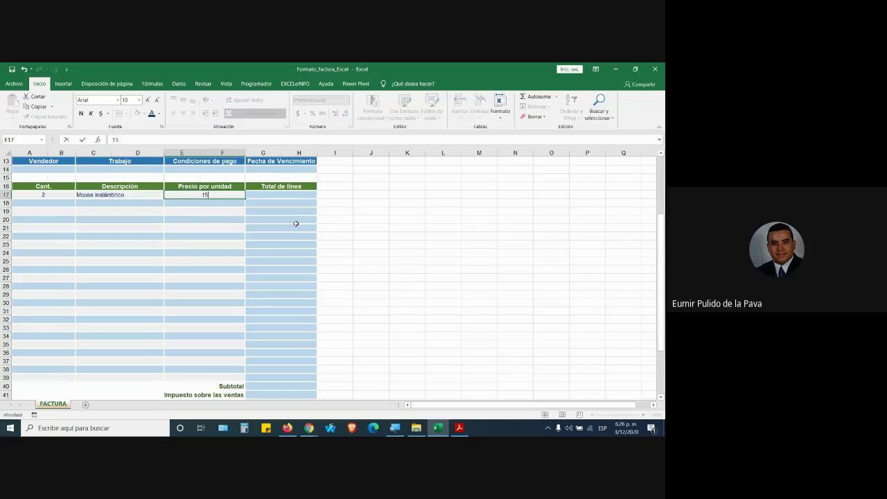
text(000)
key(Return)
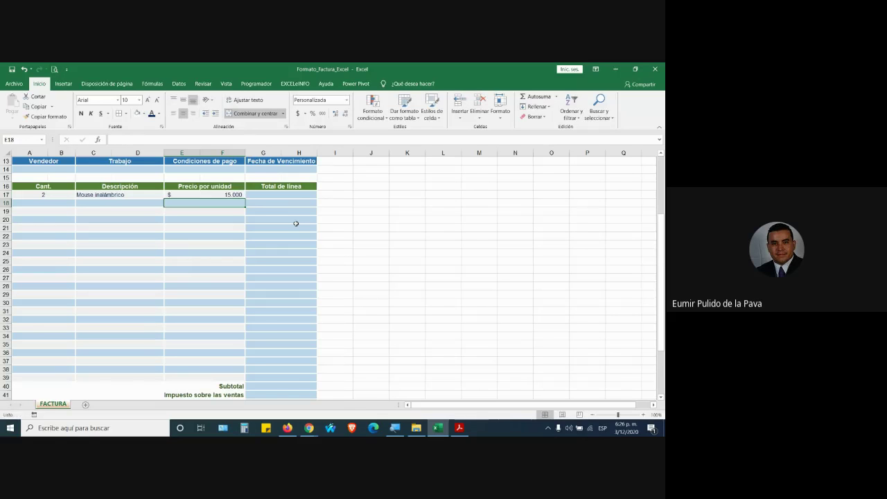
key(Up)
key(Right)
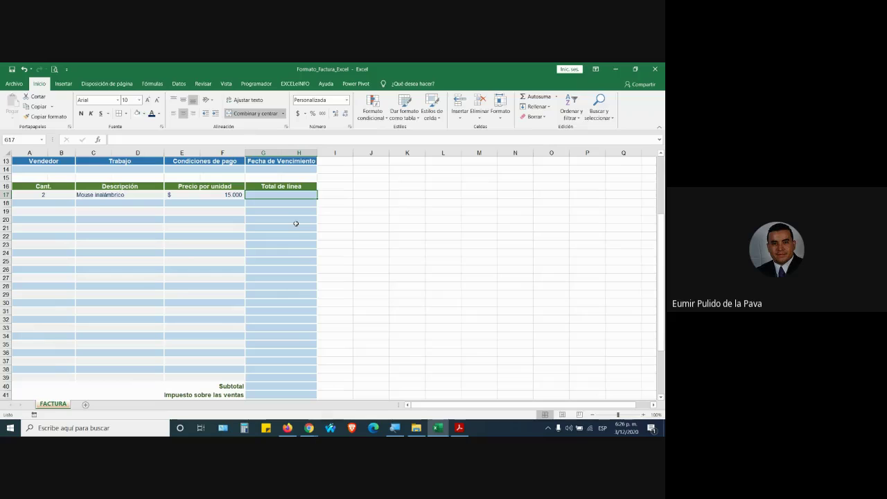
text(30)
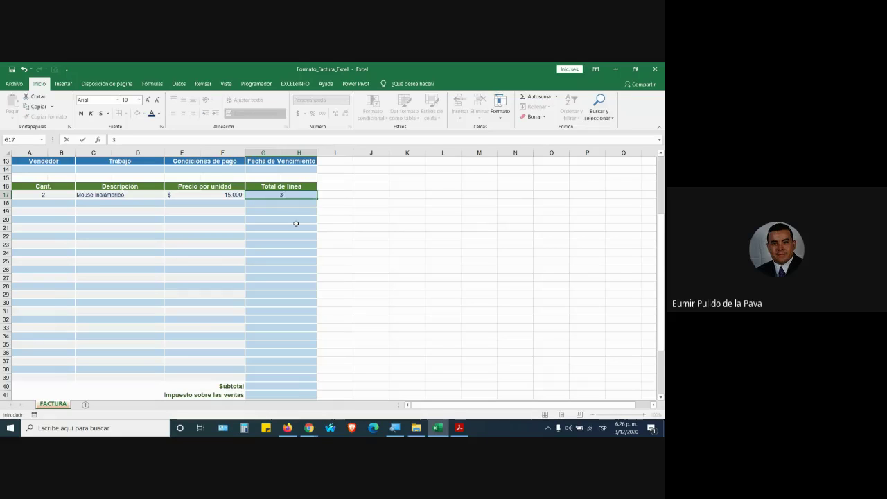
key(Return)
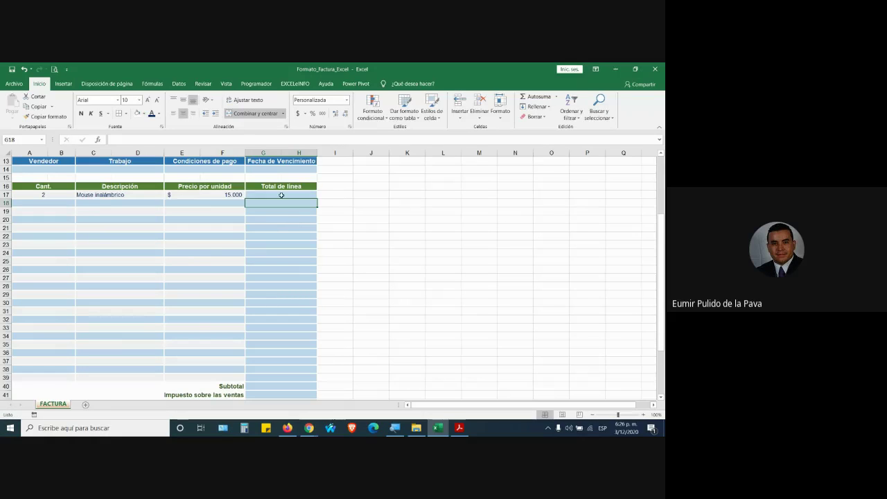
- Enter the line total formula =A17*E17 in G17 and make it bold
click(277, 195)
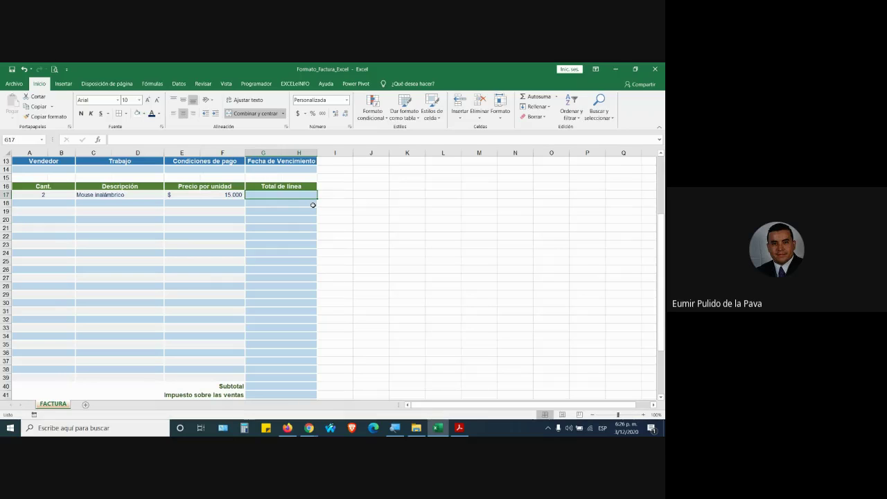
text(=)
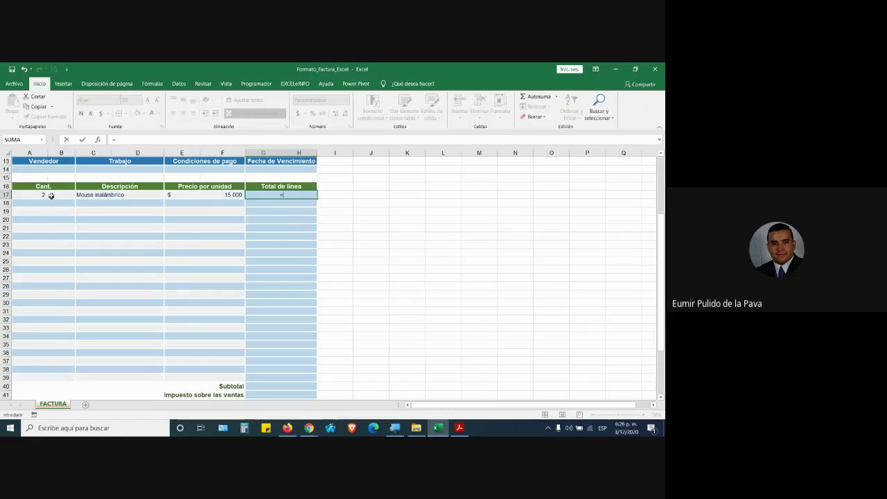
click(51, 194)
text(*)
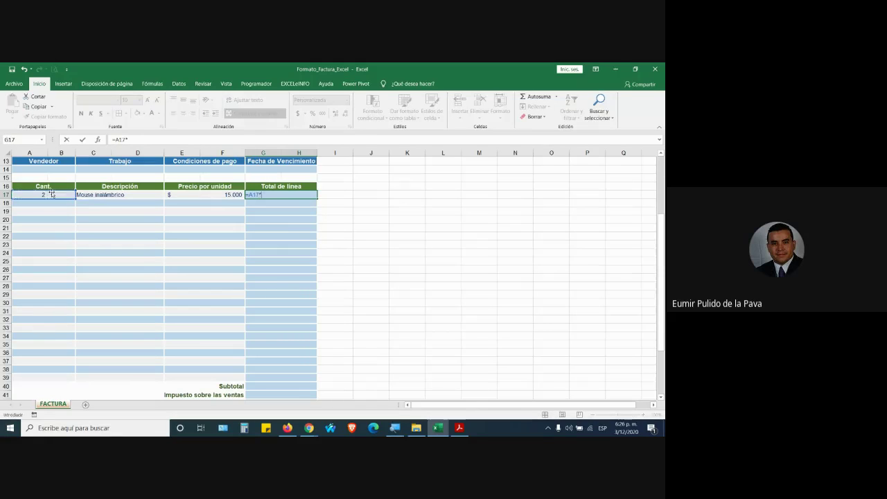
click(196, 197)
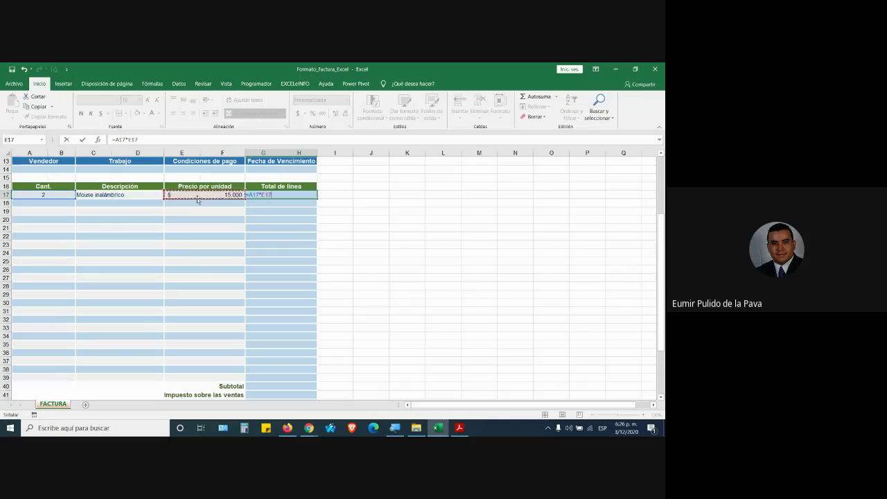
key(Return)
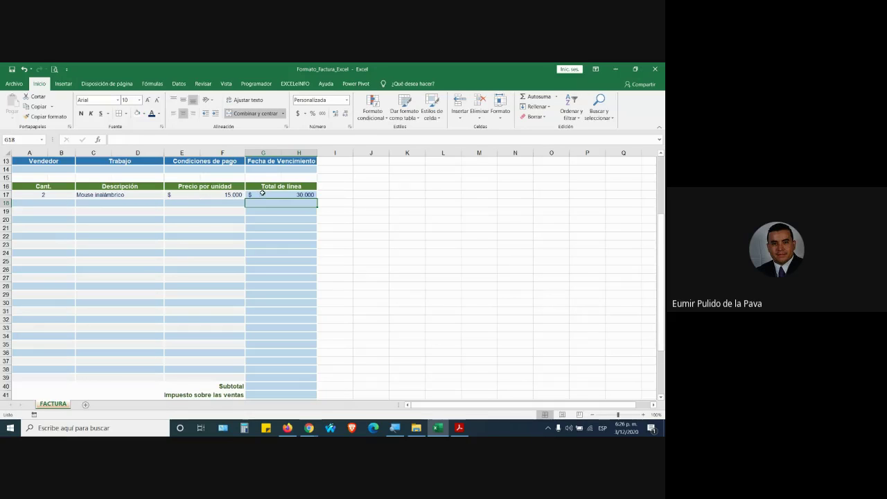
click(262, 194)
click(80, 113)
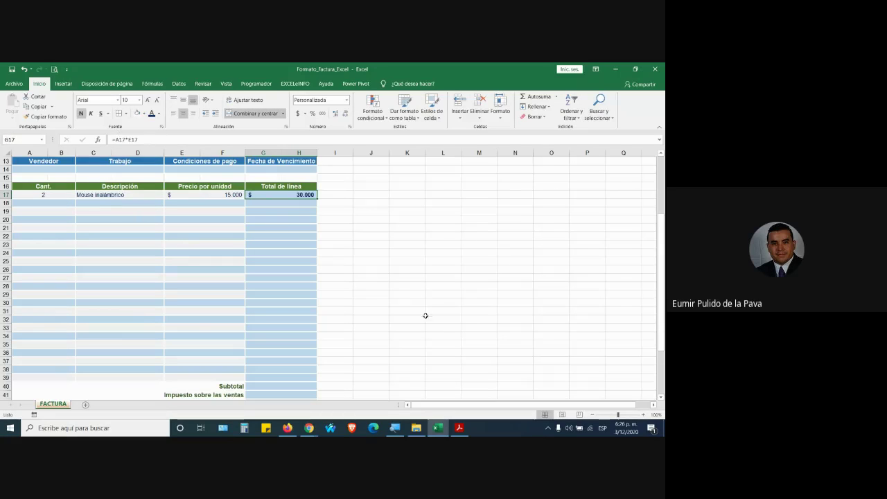
- Fill the formula down to row 39, then clear the copied totals in rows 18–39
drag(318, 199, 319, 381)
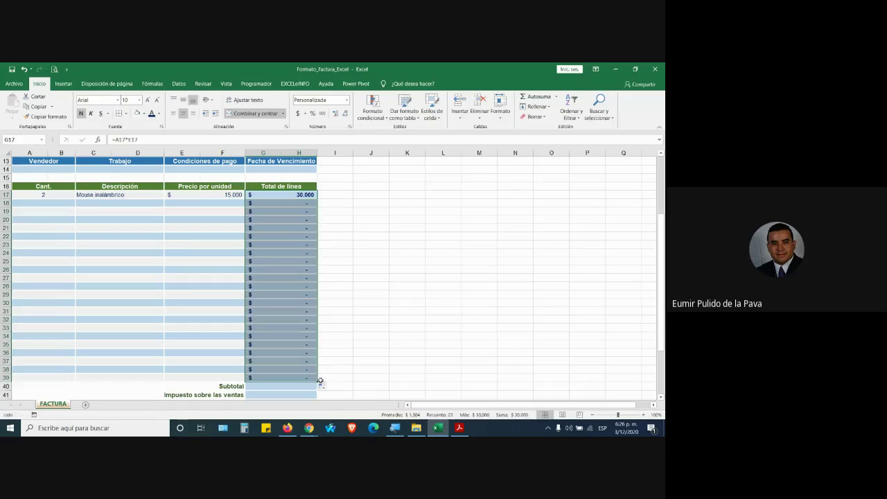
click(352, 354)
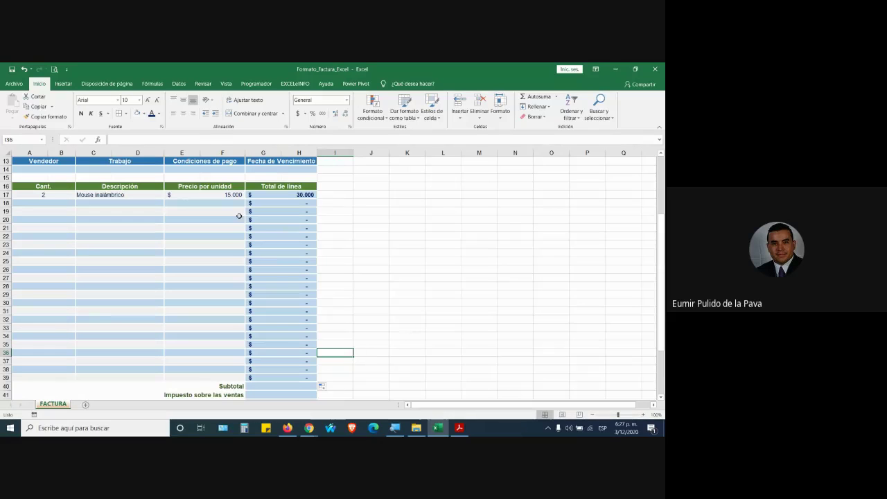
drag(255, 203, 279, 375)
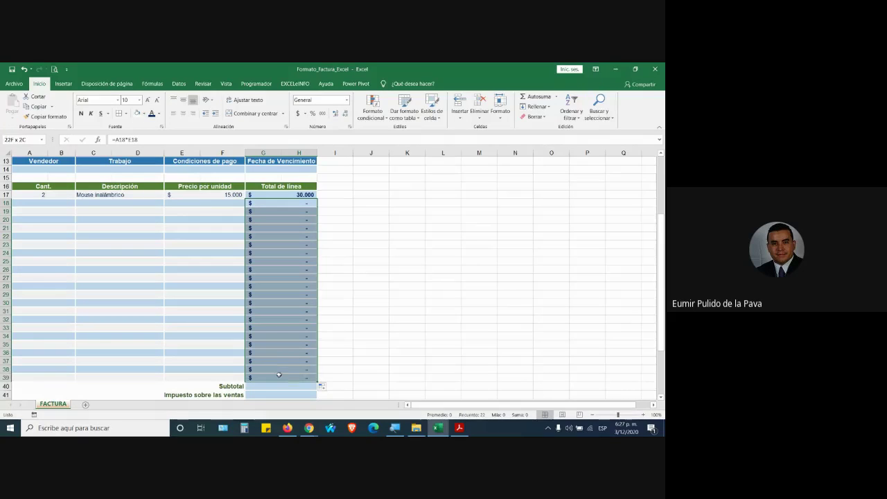
click(271, 204)
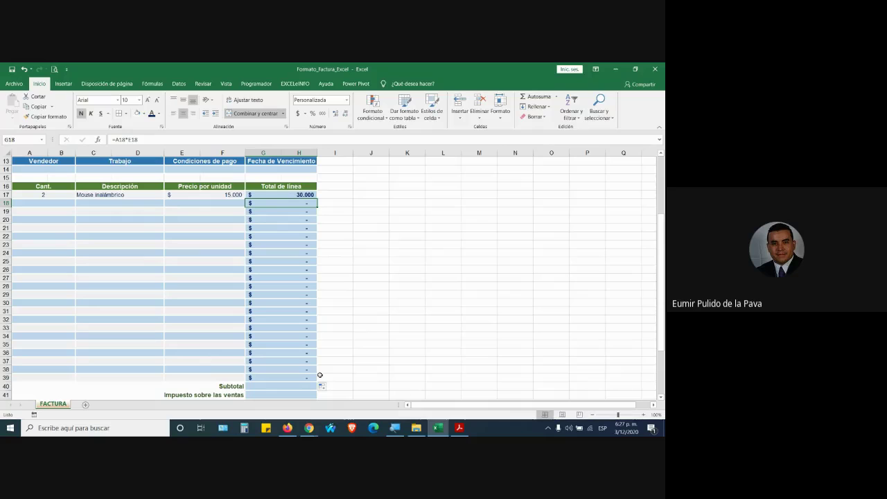
drag(275, 203, 275, 378)
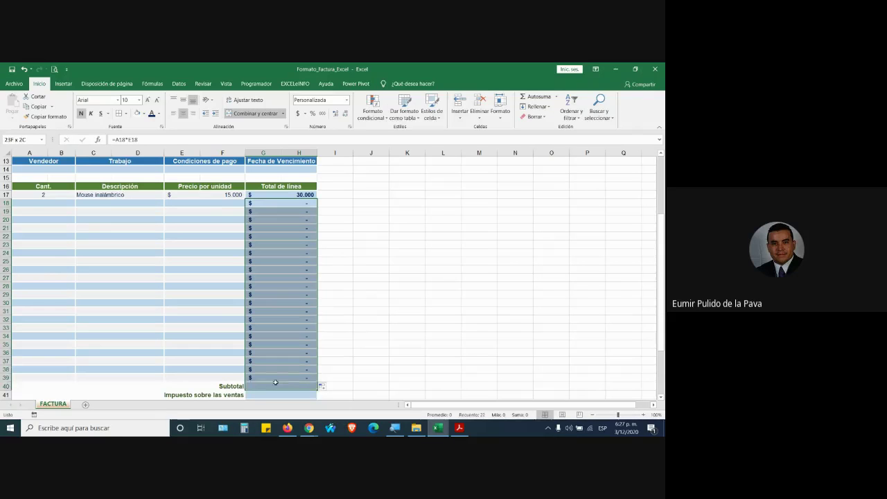
key(Delete)
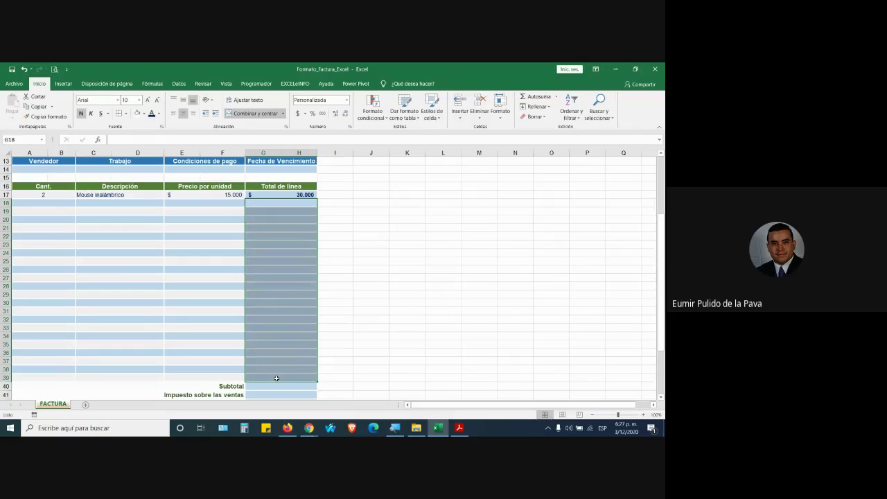
- Enter the second item in row 18: quantity 3, Teclado USB negro, unit price 25.000
click(66, 203)
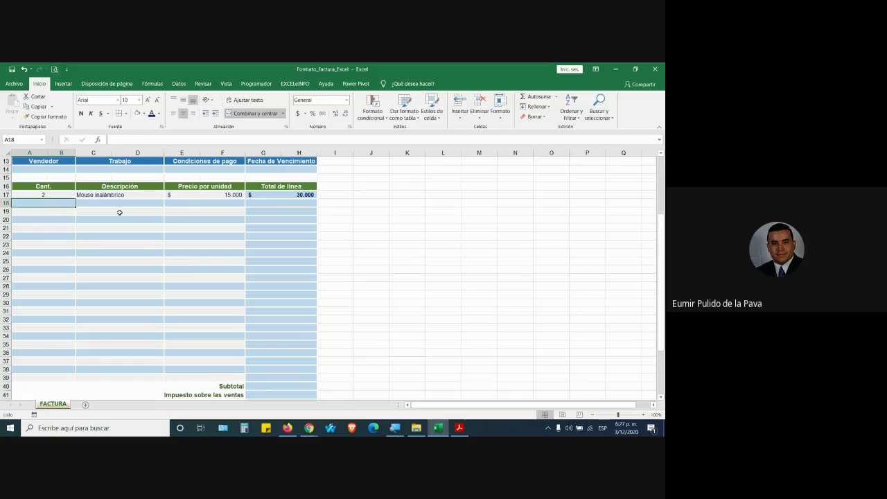
text(3)
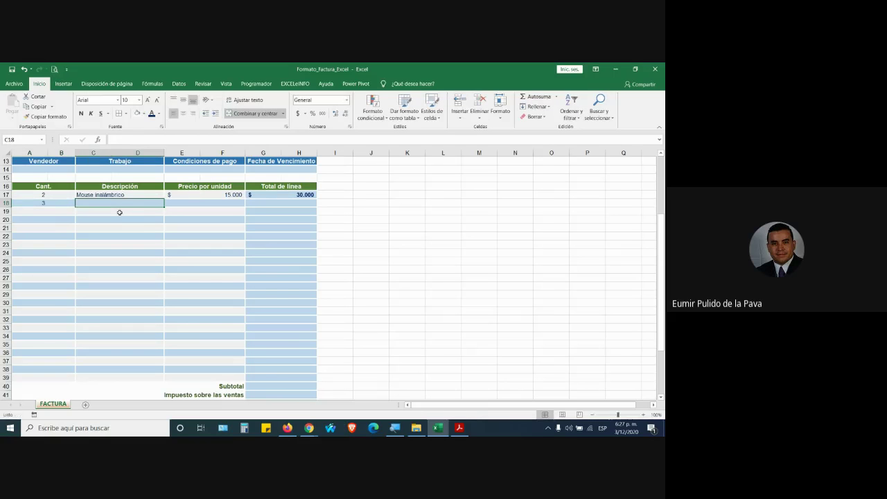
text(Teclado USB)
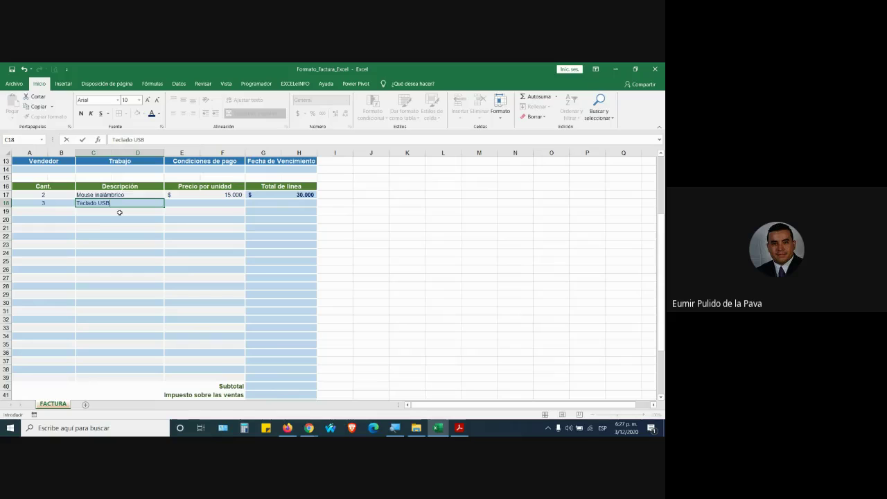
text(o)
key(Tab)
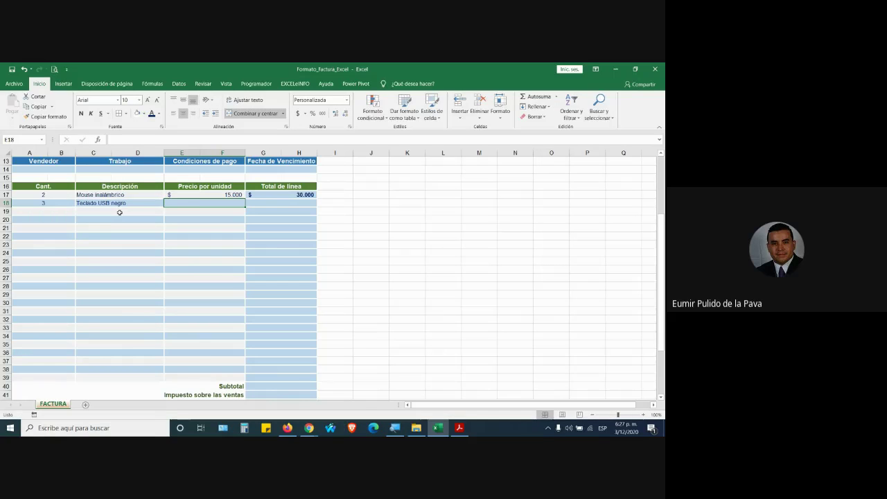
text(25.0)
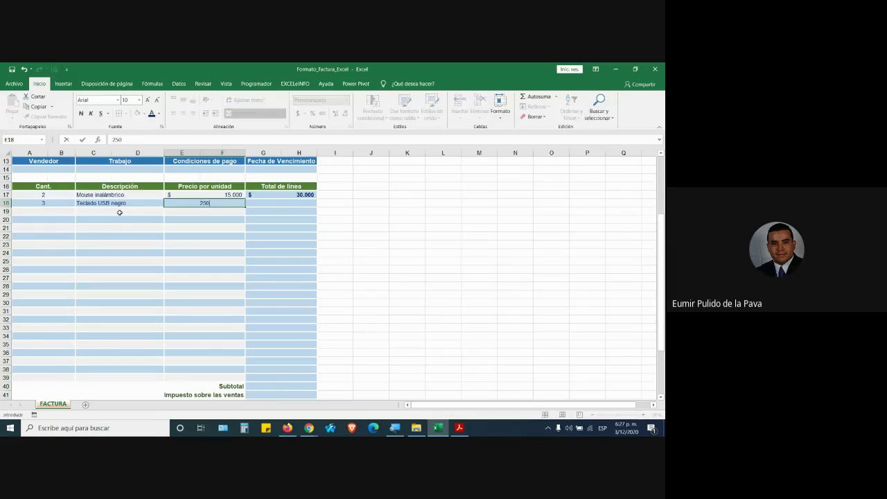
text(0)
key(Tab)
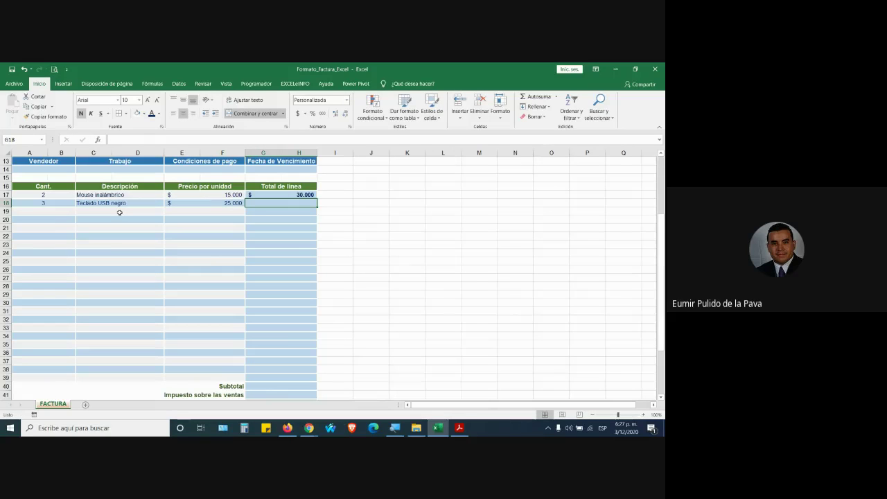
click(310, 196)
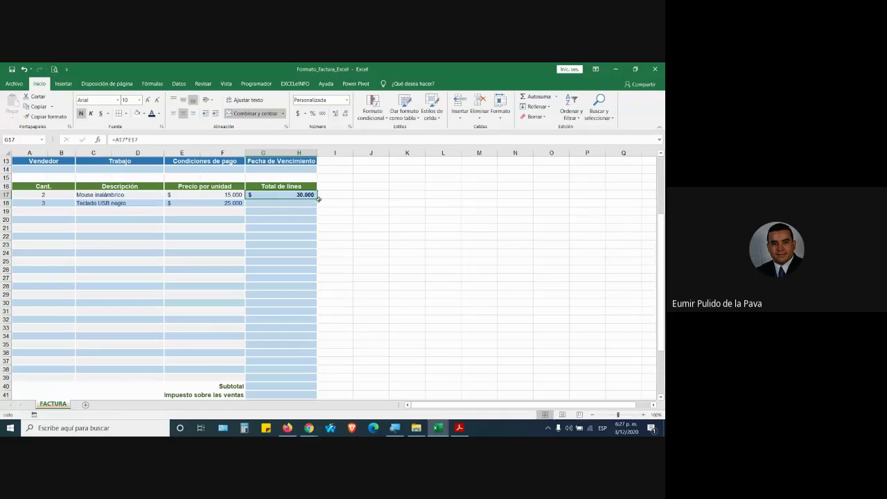
- Fill the line-total formula down to row 39 and add a test row 19 of 1 at 15.000
drag(318, 198, 319, 380)
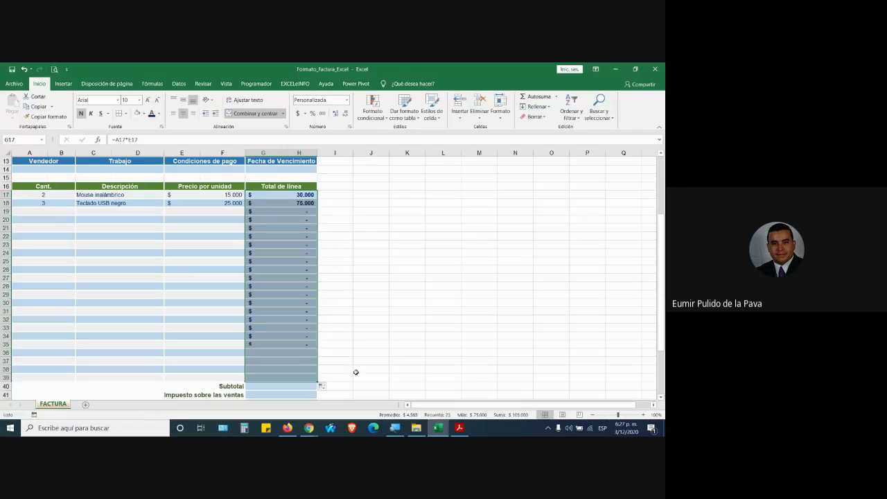
click(280, 222)
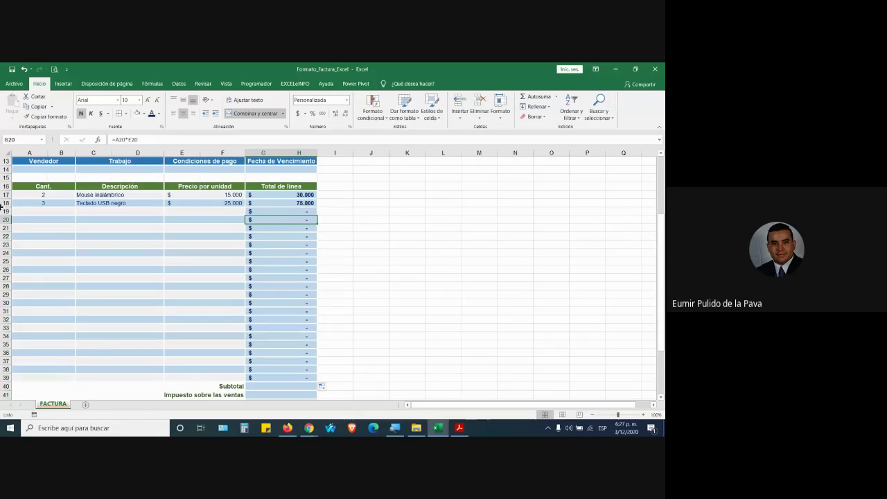
click(49, 211)
text(1)
key(Tab)
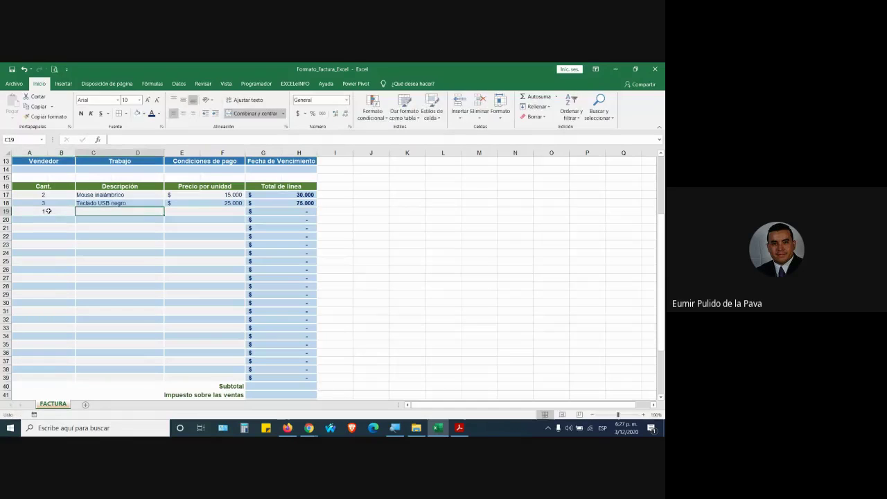
text(lasdjkas)
key(Tab)
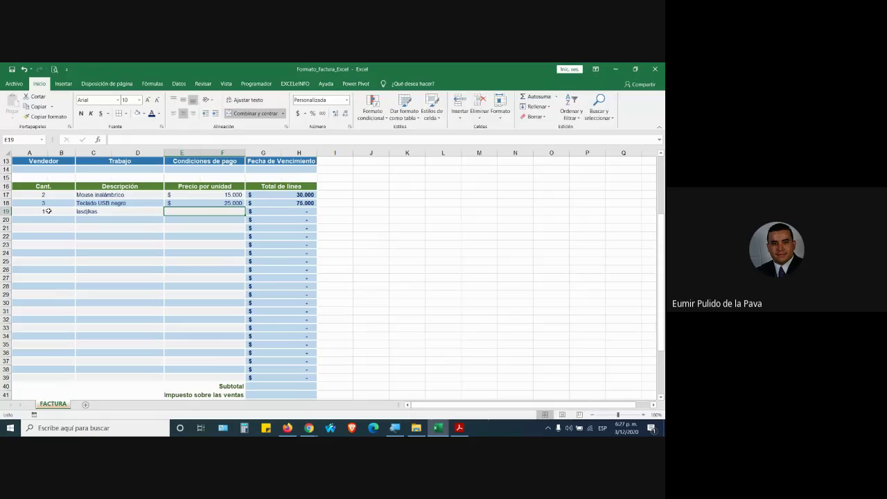
text(15.)
text(00)
key(Tab)
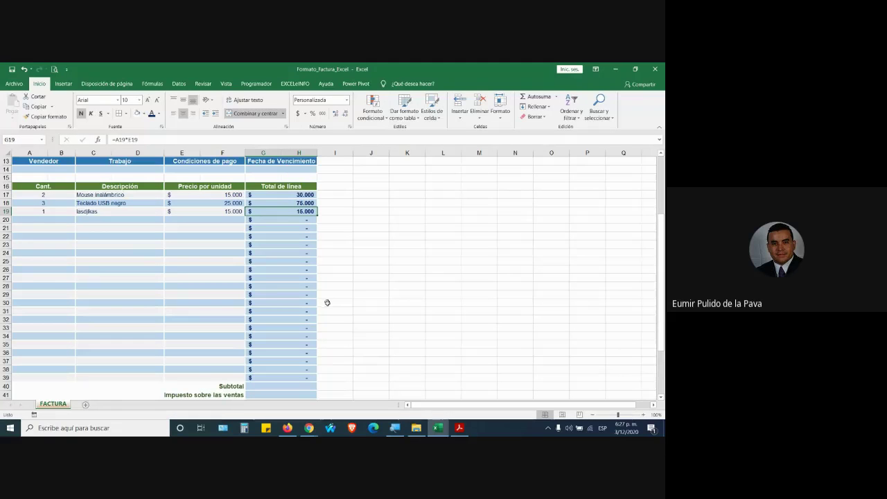
- Enter =SUMA(G17:H39) in the Subtotal cell to total all line items
scroll(324, 309, down, 1)
scroll(323, 309, down, 2)
click(280, 311)
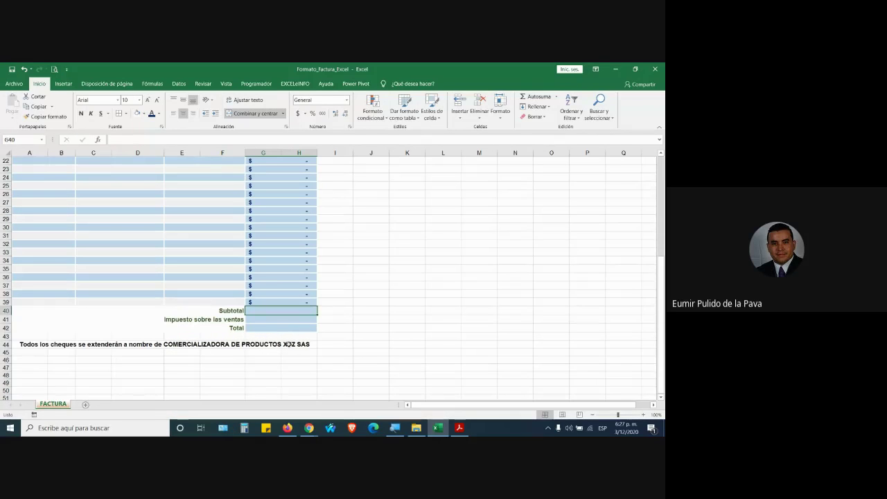
scroll(339, 257, up, 3)
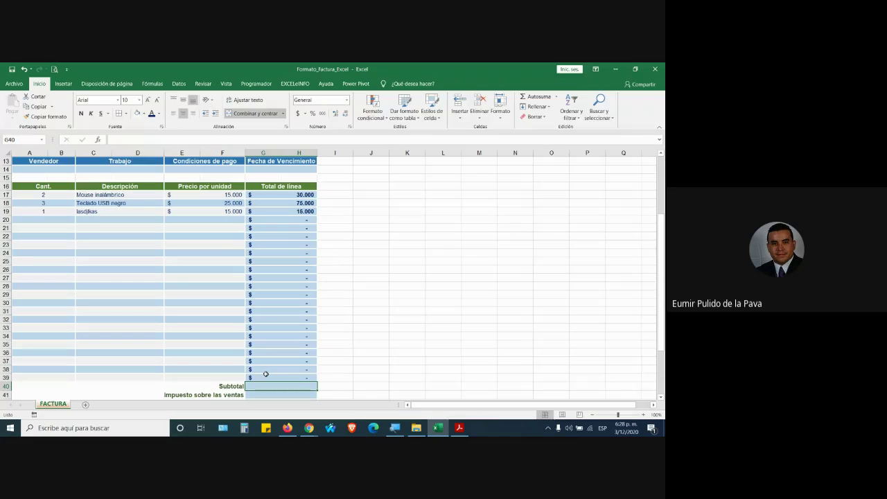
click(395, 428)
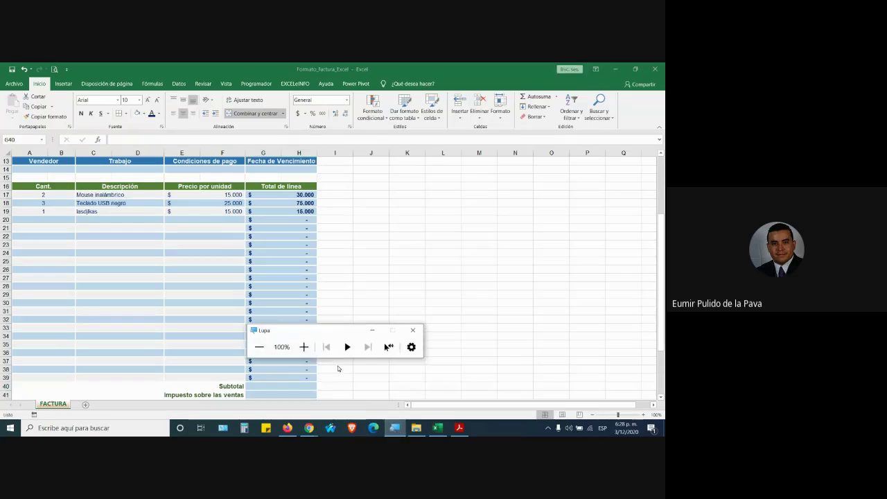
click(306, 354)
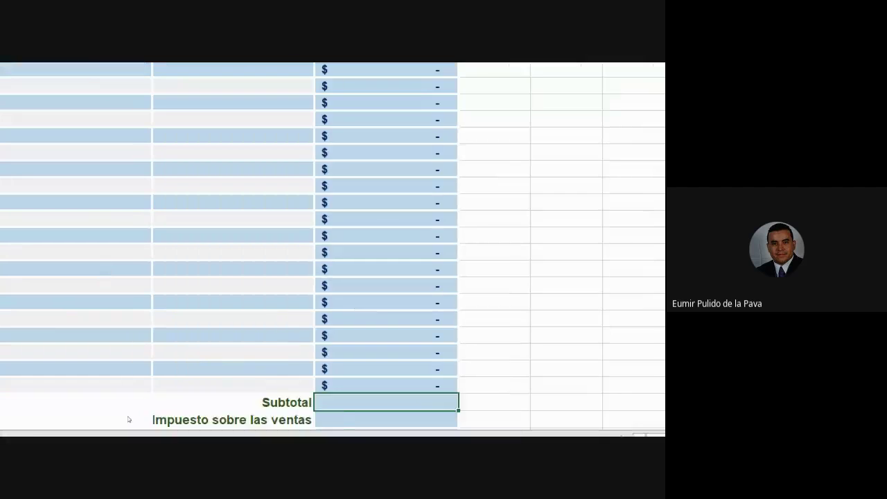
key(super+minus)
key(super+plus)
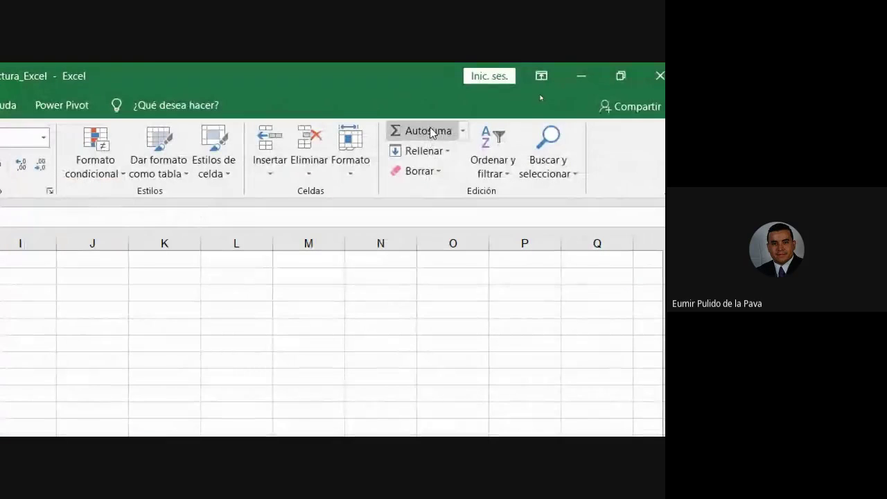
click(430, 131)
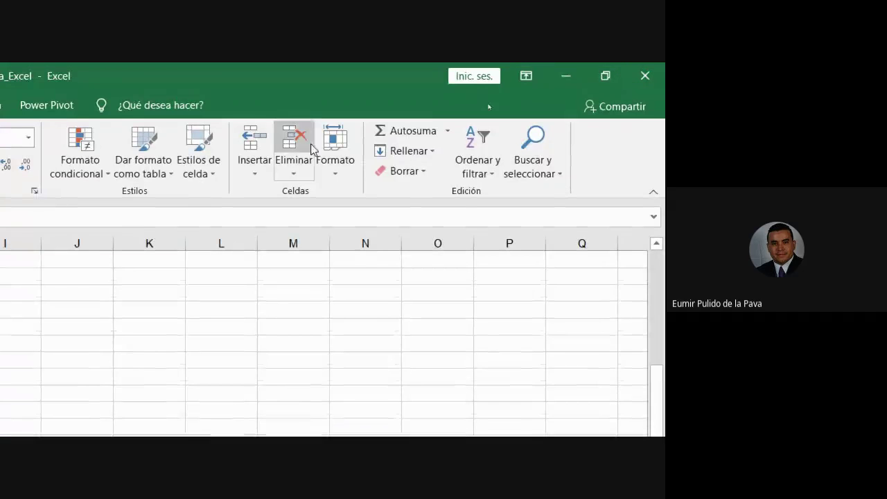
click(427, 133)
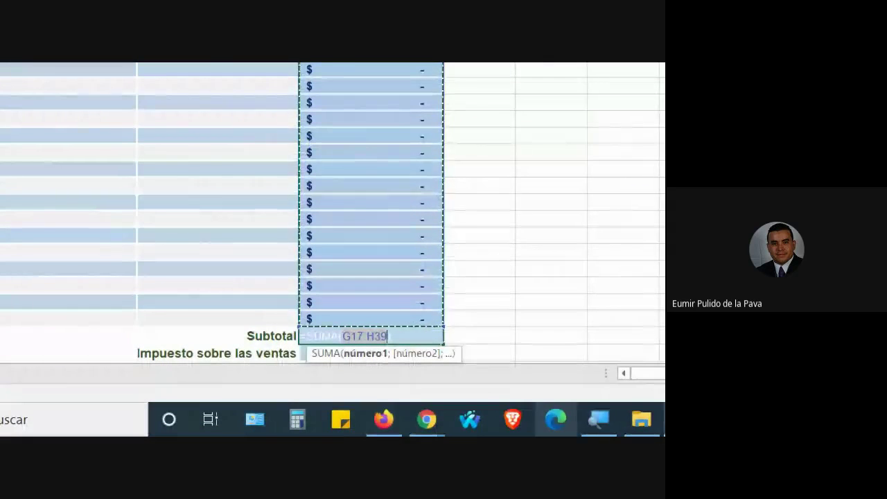
key(Return)
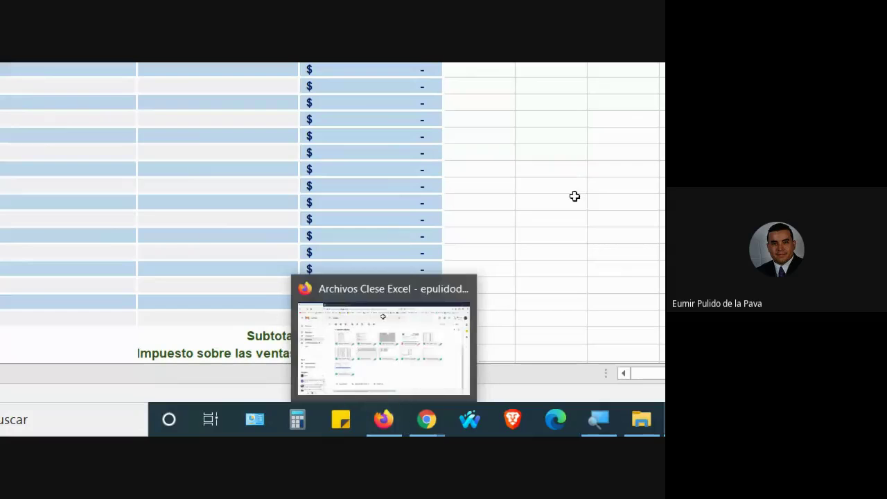
- Make the Subtotal's 120.000 bold with a slightly larger font
click(576, 199)
click(412, 330)
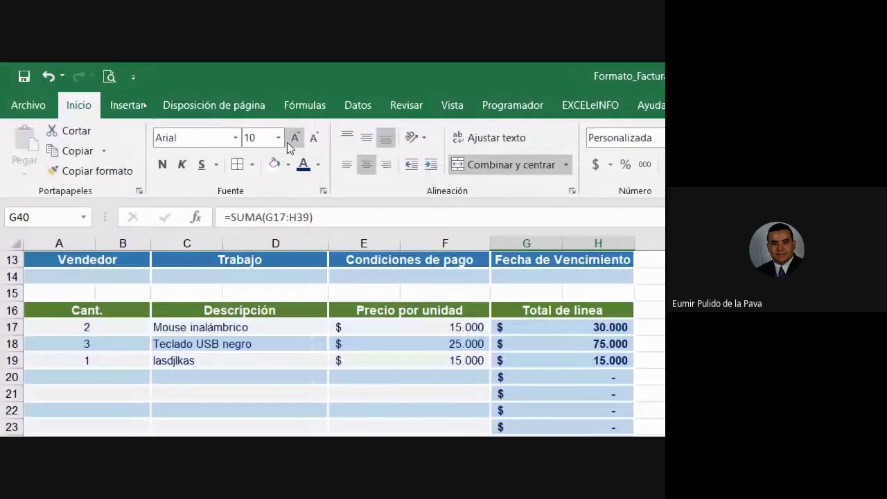
click(279, 137)
click(164, 165)
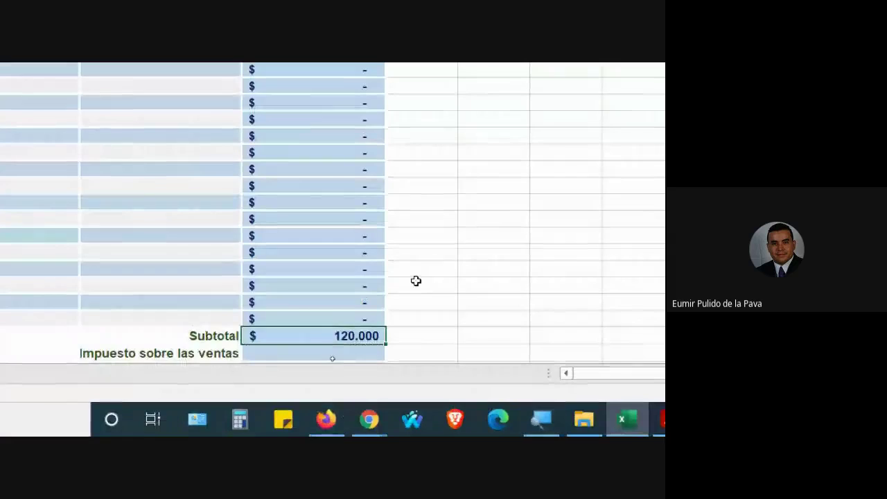
- Enter the 19% sales tax formula =G40*19% in the tax cell
click(312, 304)
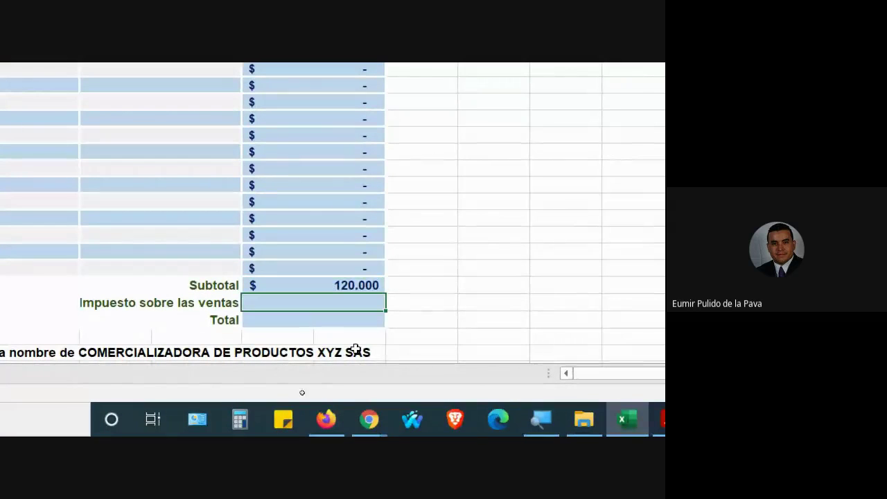
text(=)
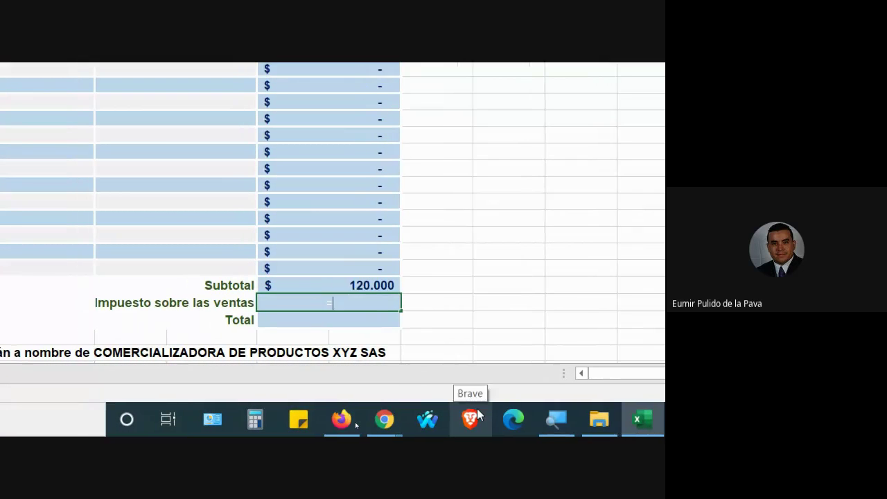
click(348, 284)
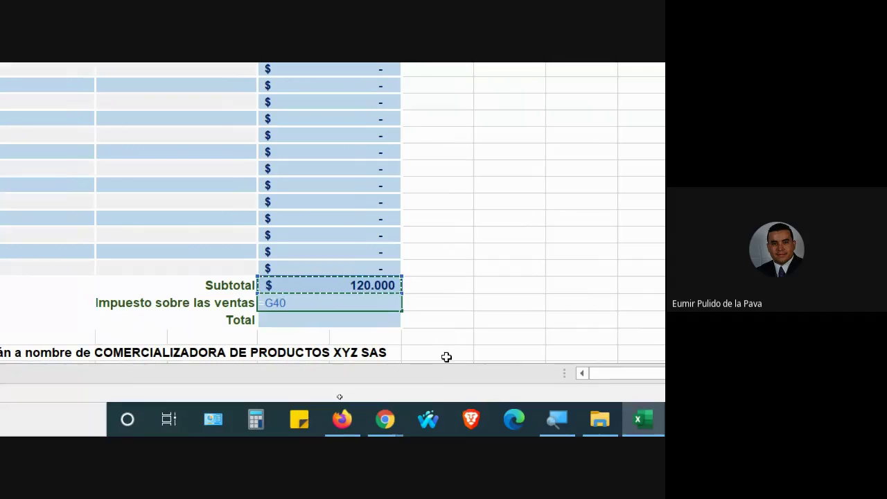
text(*19%)
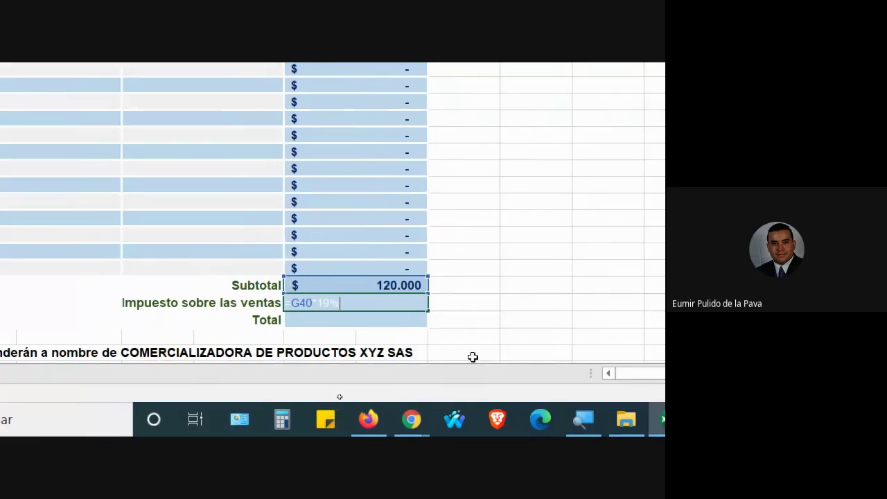
key(Return)
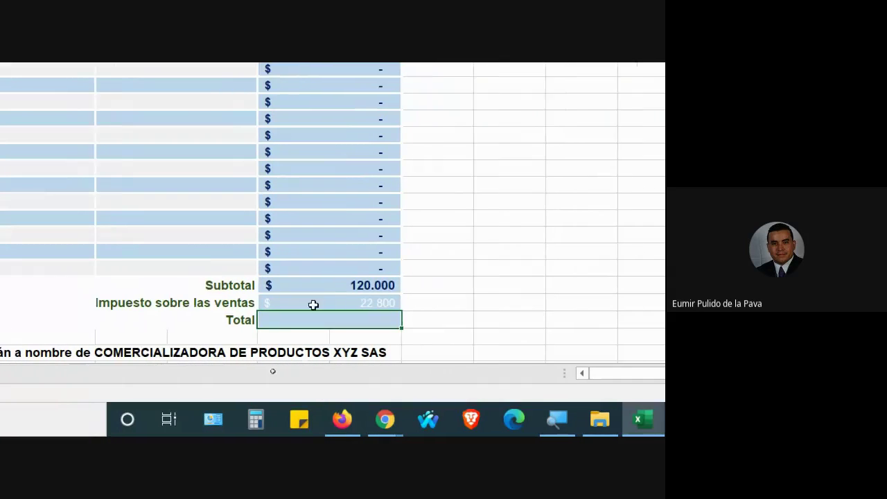
- Copy the Subtotal's formatting onto the tax and Total cells with Format Painter
click(343, 285)
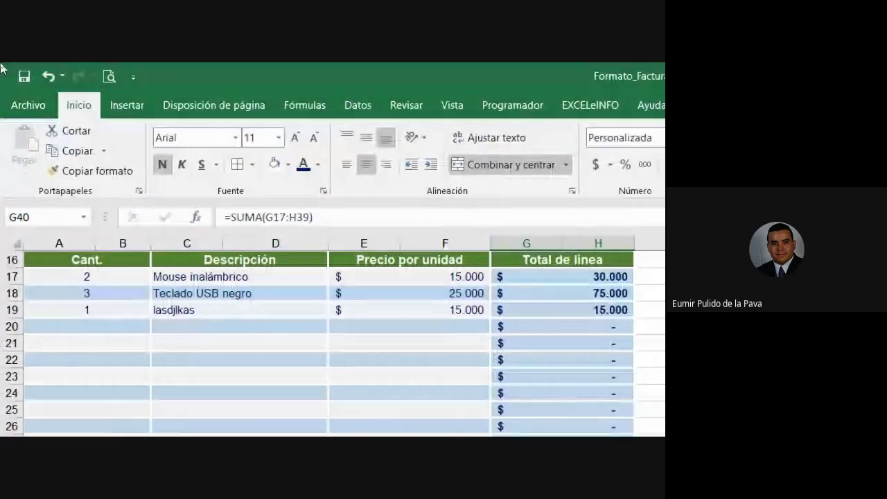
click(84, 170)
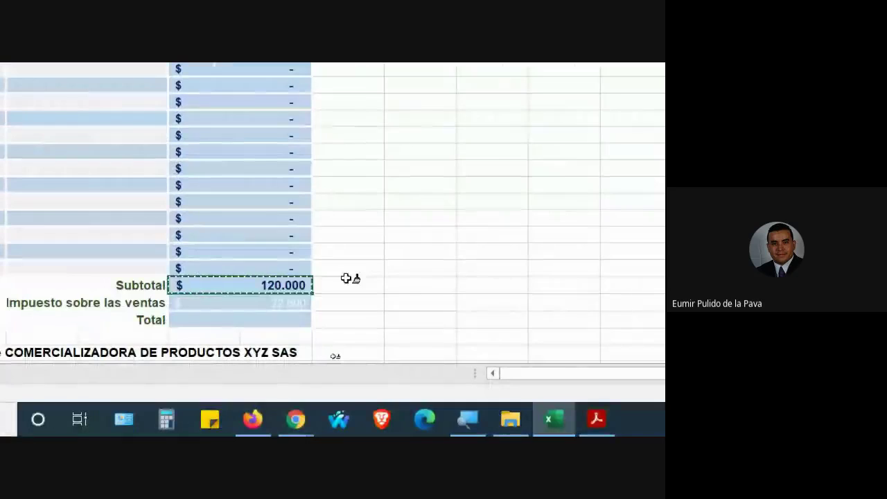
drag(289, 303, 281, 326)
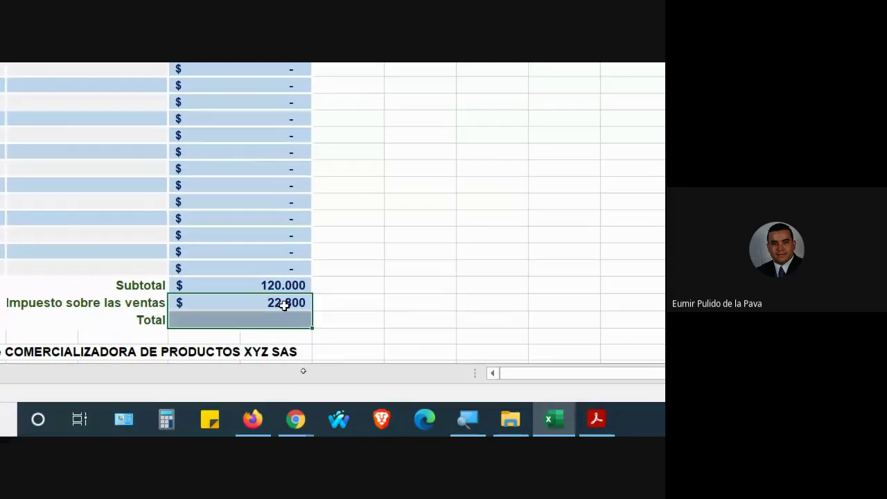
- Enter =G40+G41 in the Total cell, giving 142.800
click(272, 317)
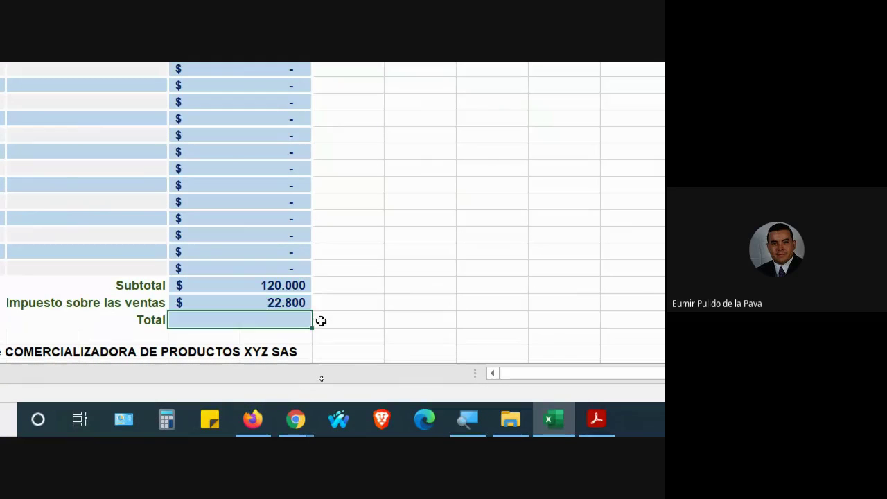
text(=)
click(346, 286)
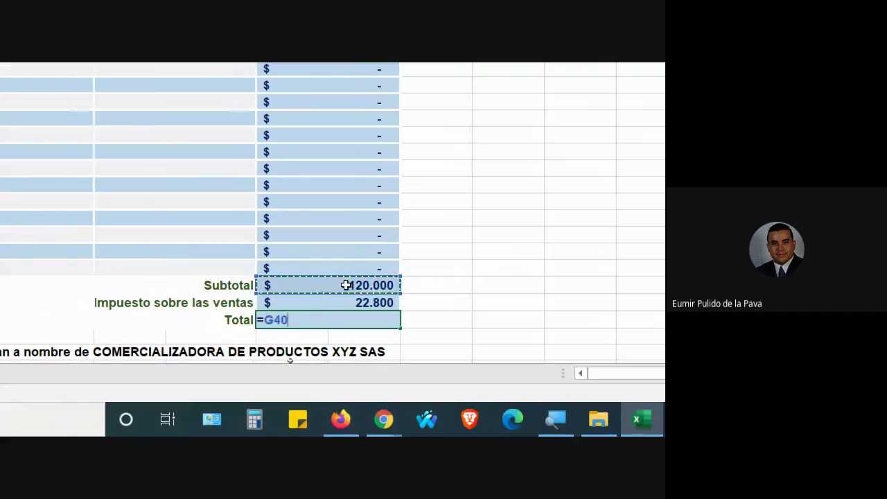
text(+)
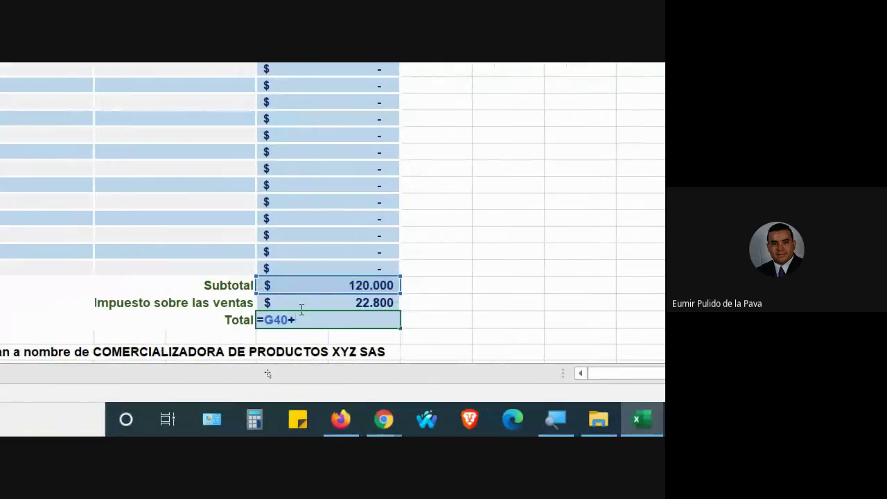
click(305, 299)
key(Return)
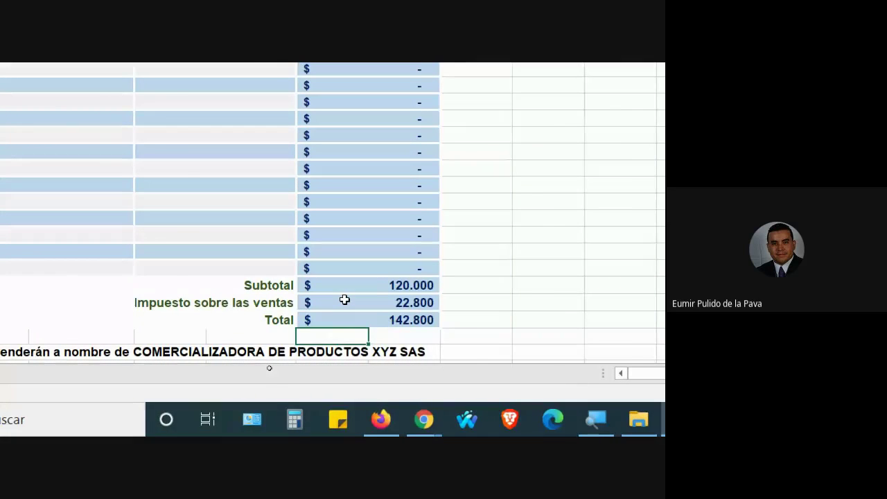
click(337, 320)
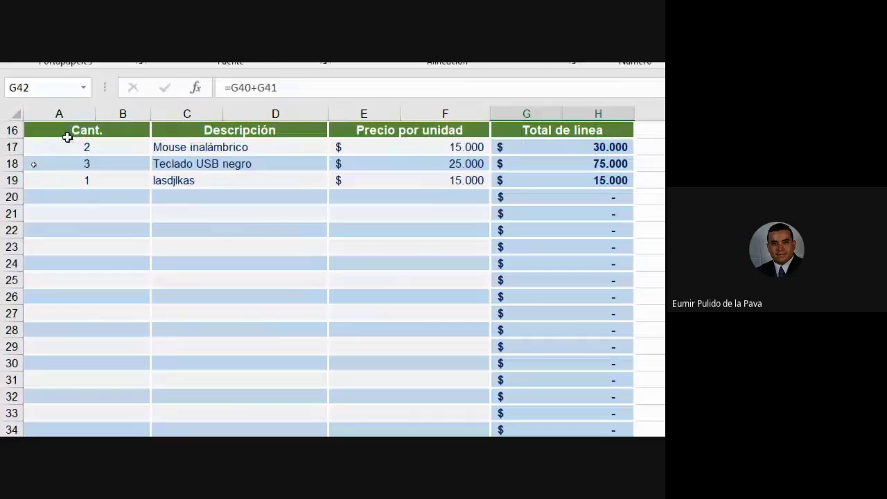
- Clear the sample entries in A17:F19, keeping the G17 line-total formula intact
drag(69, 146, 398, 176)
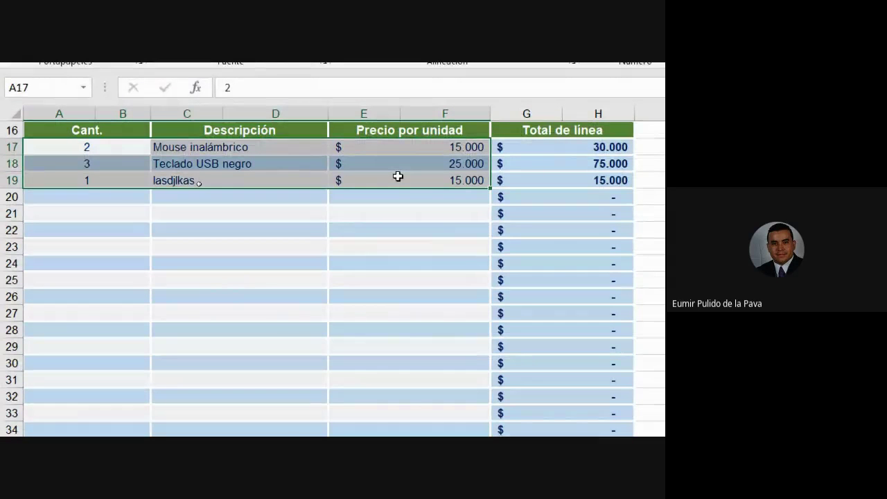
key(Delete)
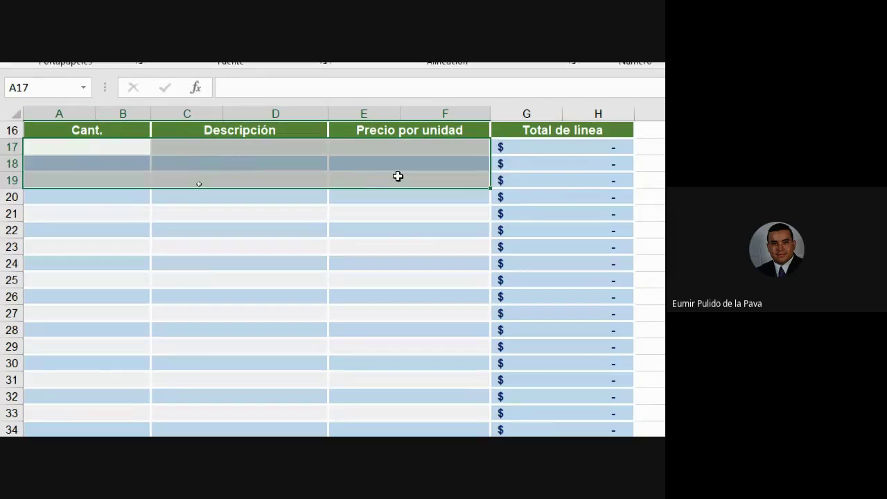
click(129, 146)
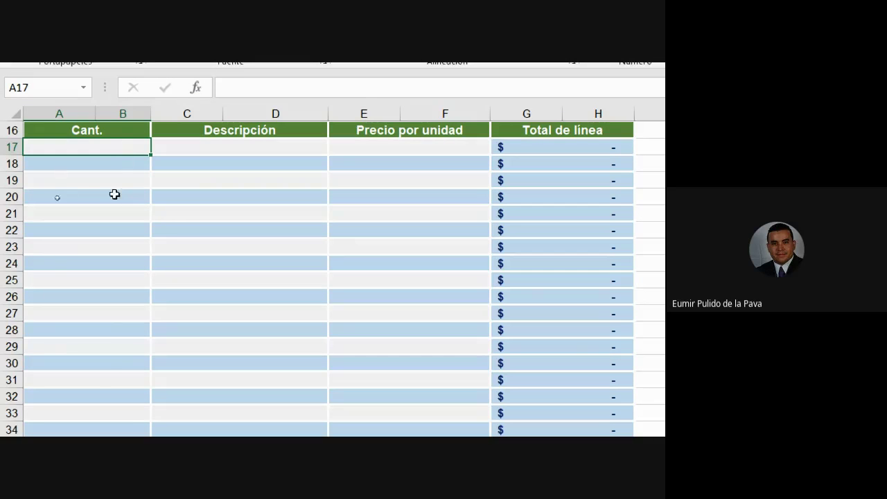
click(195, 145)
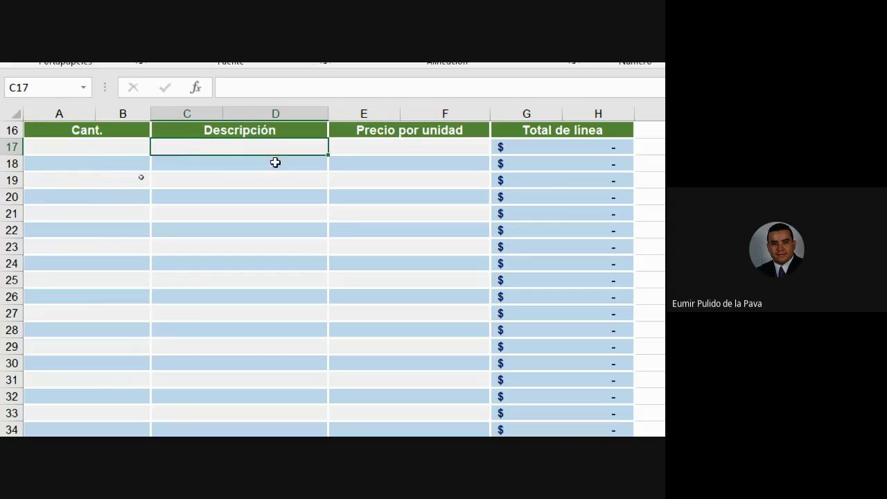
click(374, 145)
click(549, 146)
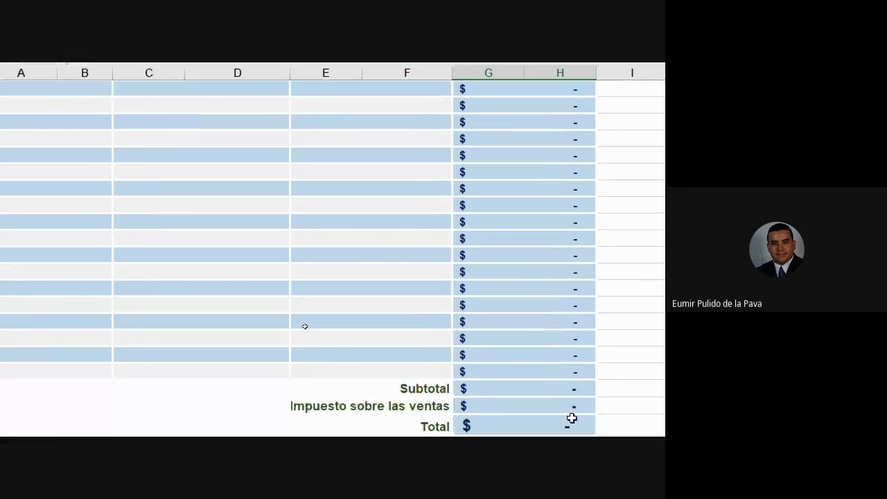
- Check the bottom totals and the cheques note line now show dashes
scroll(572, 418, down, 3)
drag(529, 228, 529, 267)
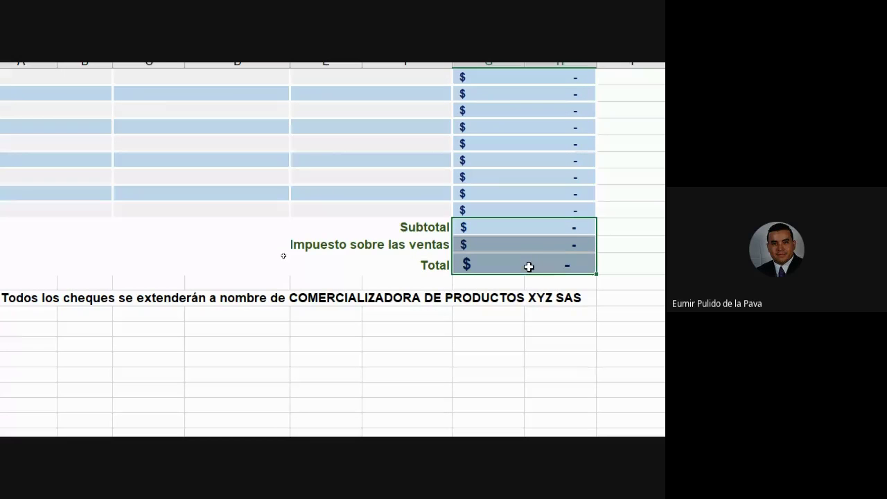
click(367, 299)
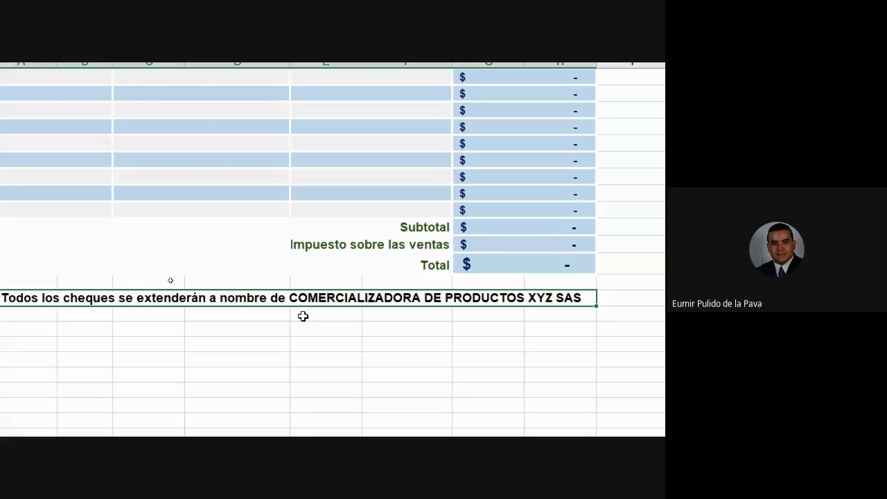
scroll(303, 315, up, 6)
scroll(303, 315, up, 3)
- Review the recipient lines, date, invoice number and client ID fields of the header
click(135, 173)
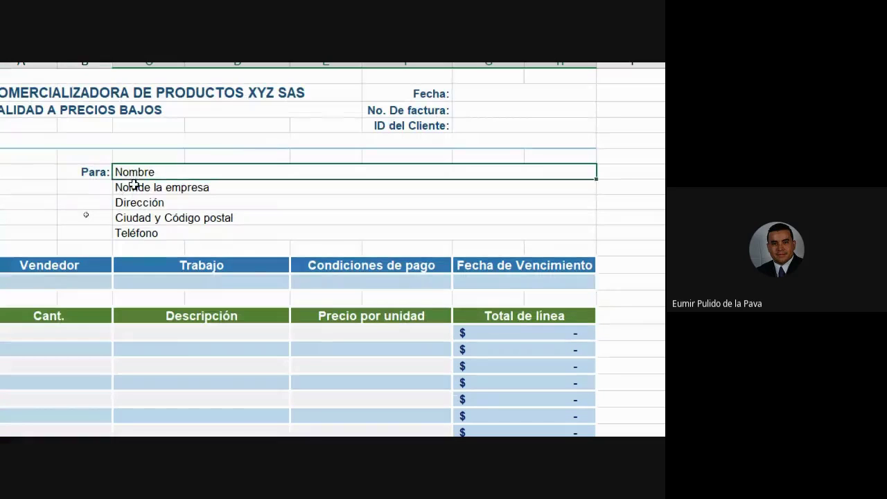
click(145, 187)
click(131, 202)
click(128, 219)
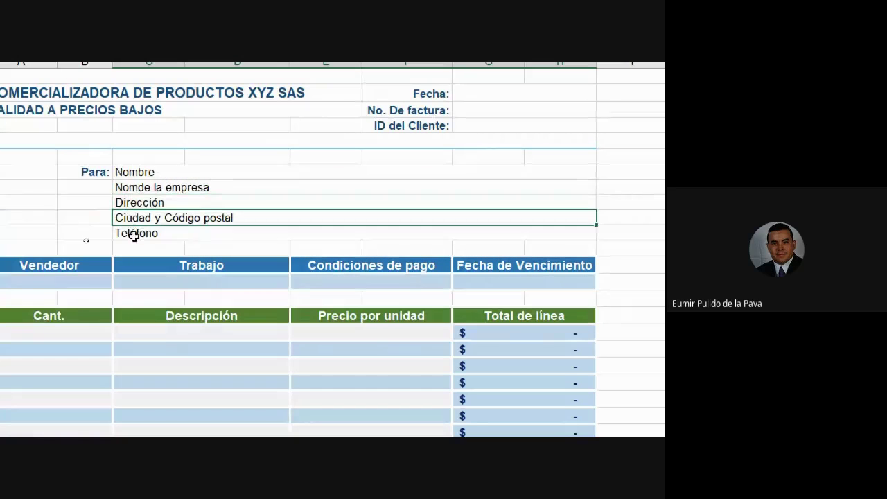
click(135, 235)
drag(476, 94, 476, 134)
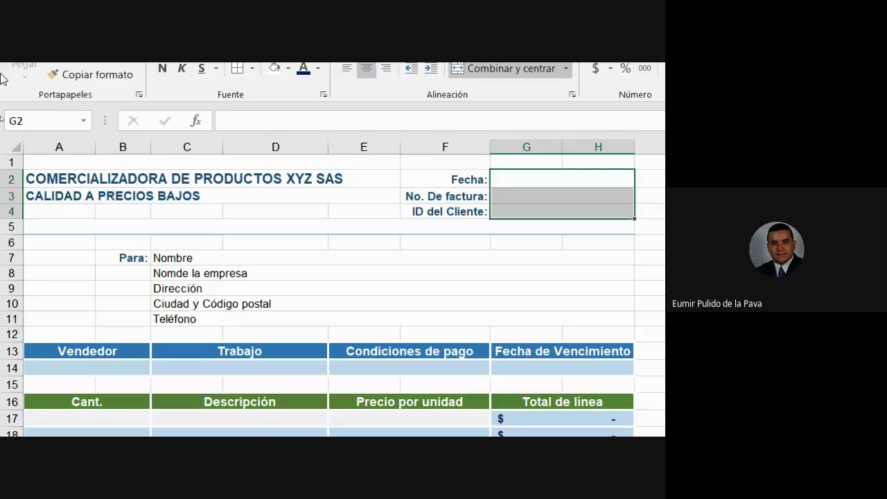
click(144, 166)
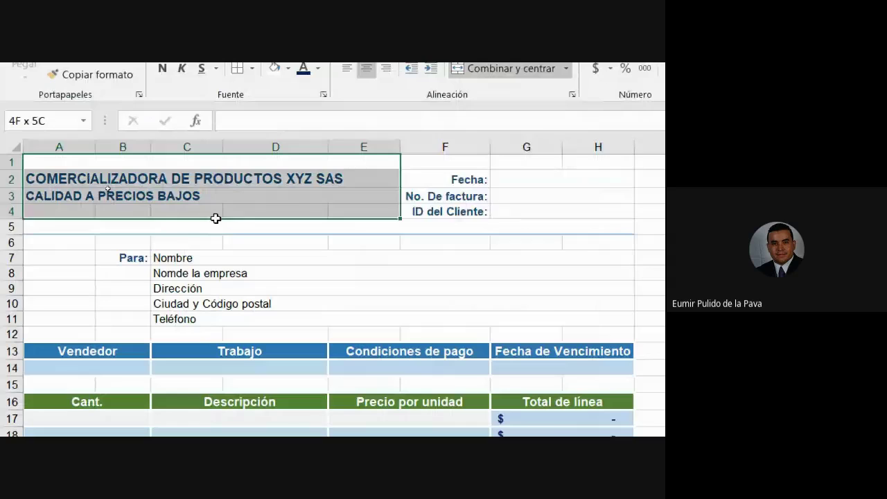
drag(145, 172, 596, 229)
click(390, 311)
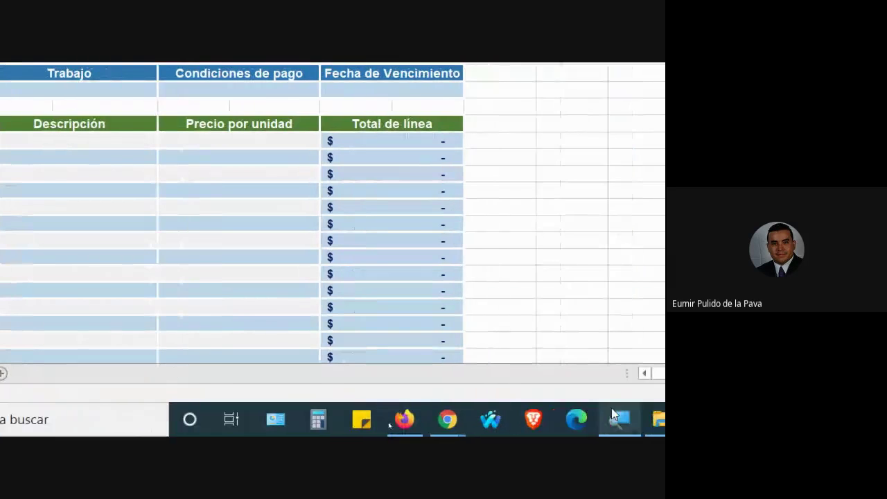
- Reset the Magnifier to 100% and bring the Google Meet window back to the front
click(614, 420)
click(352, 258)
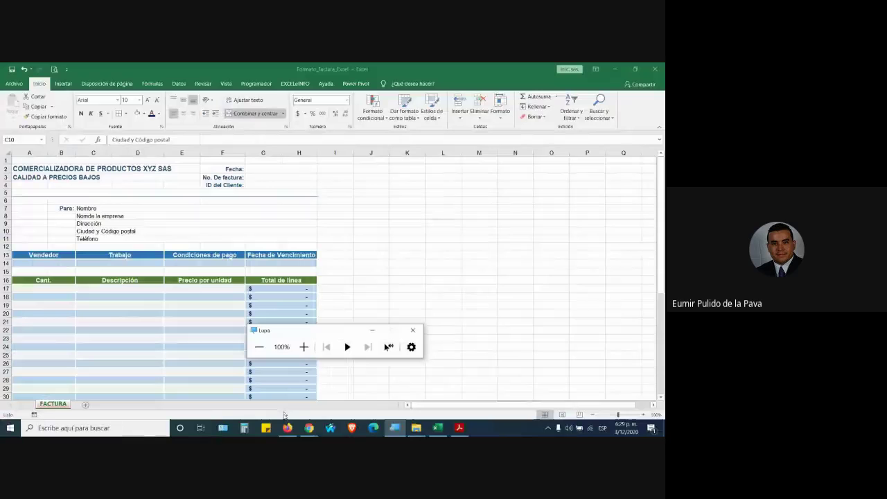
mouse_move(310, 428)
click(376, 385)
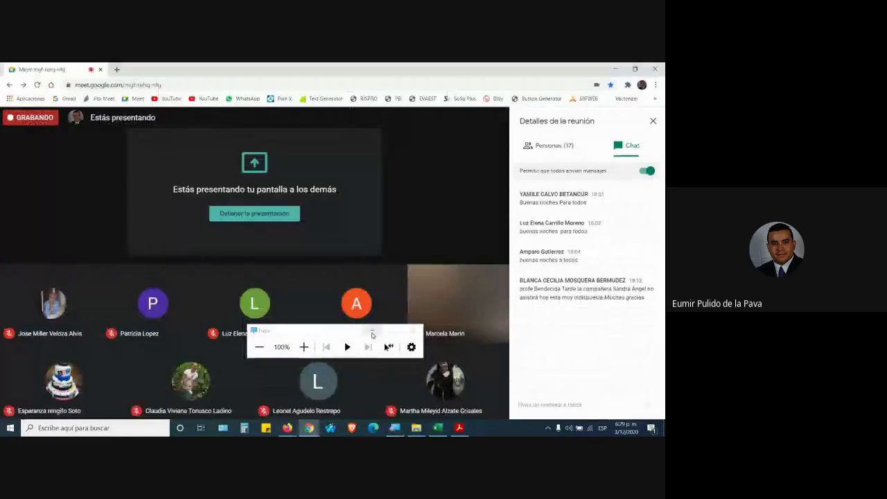
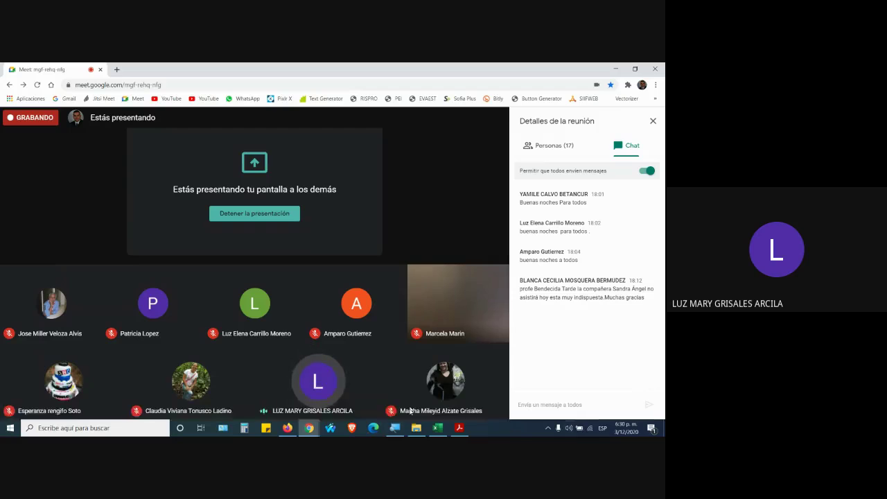
- Return to the invoice workbook, select cell A2, and open the invoice's print preview
key(alt+Tab)
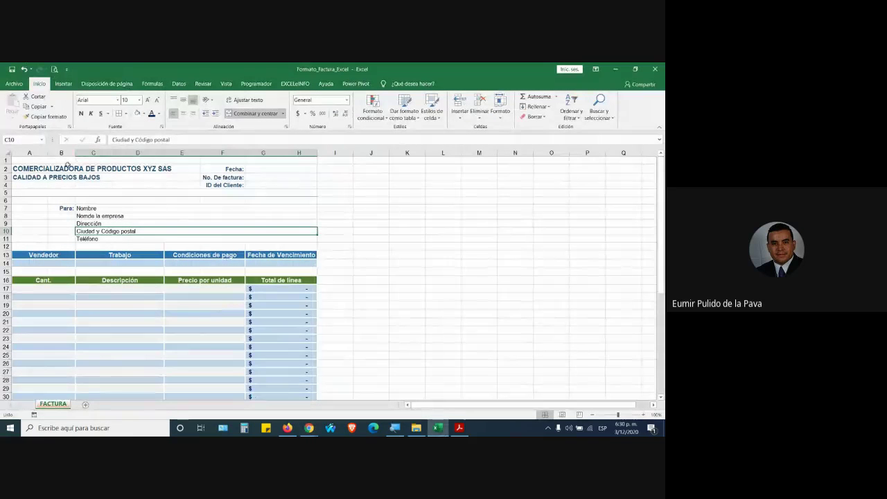
click(67, 168)
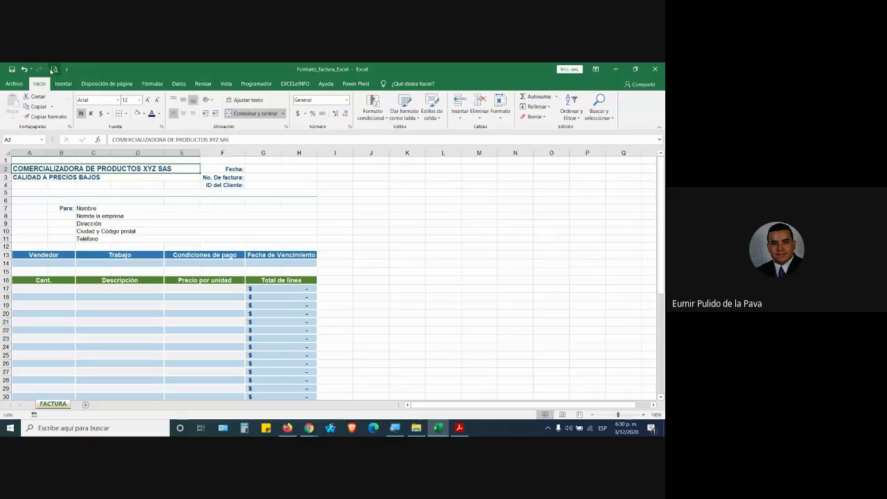
click(54, 69)
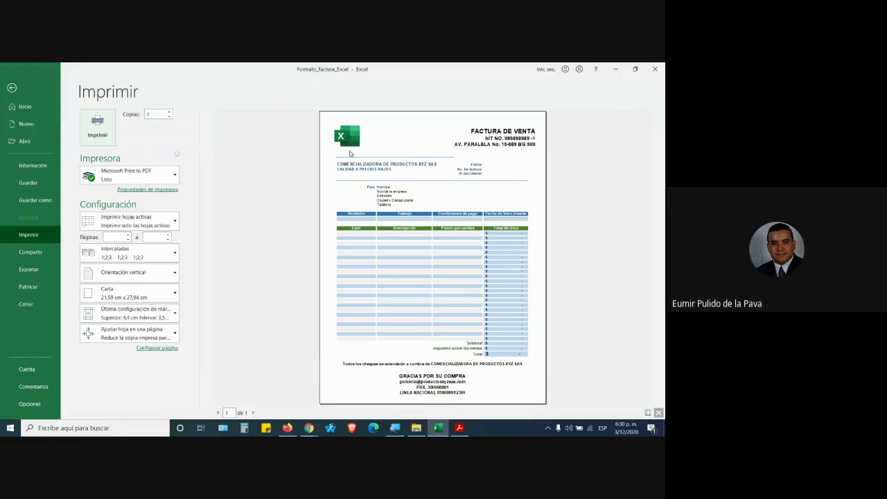
- Leave print preview, glance at the video meeting, and come back to the invoice workbook
click(11, 87)
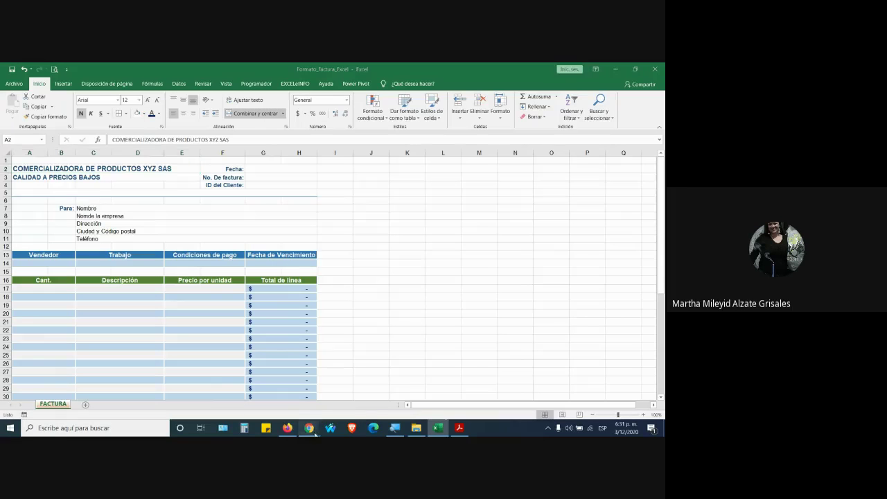
mouse_move(309, 428)
click(283, 399)
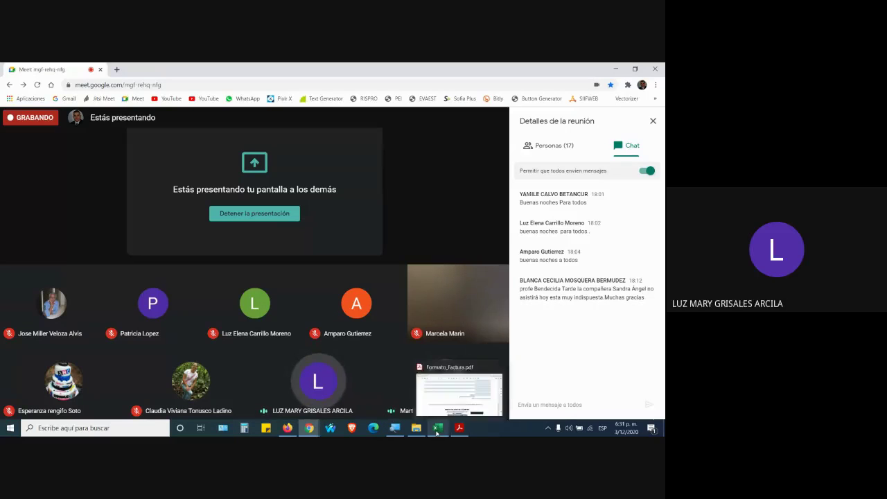
click(437, 428)
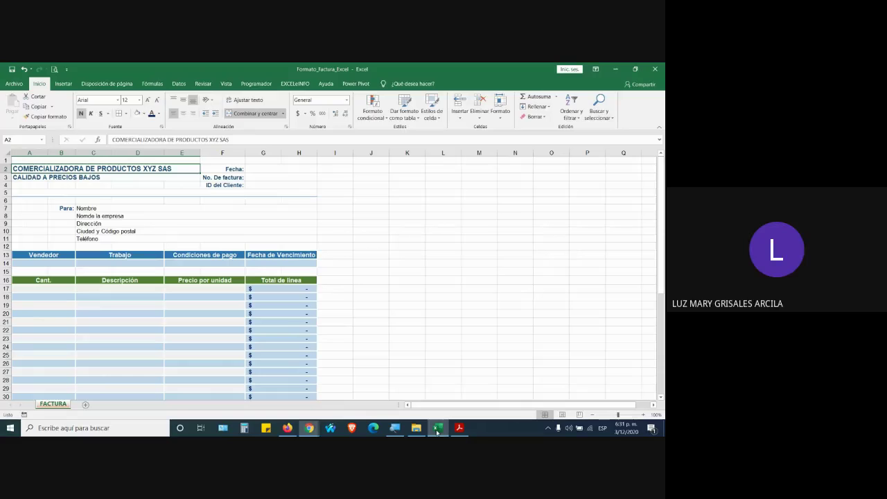
- Review the Page Setup header and footer settings, cancel without changes, and return to the sheet
click(55, 69)
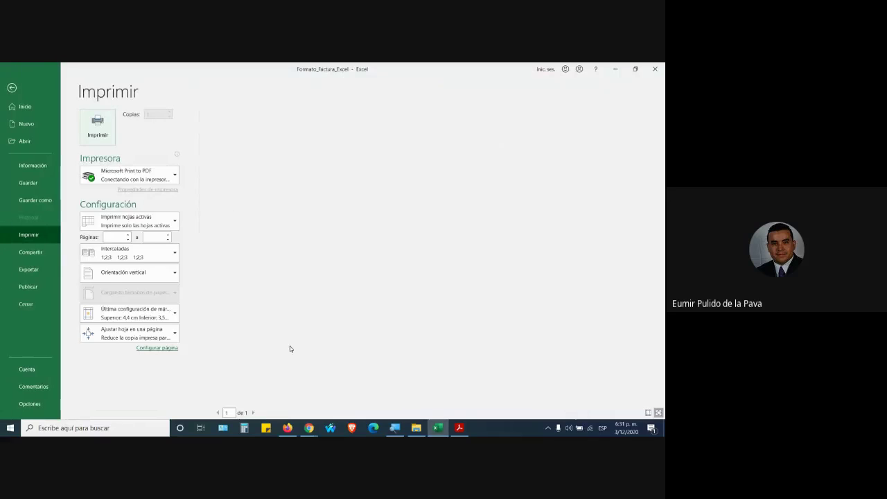
click(173, 349)
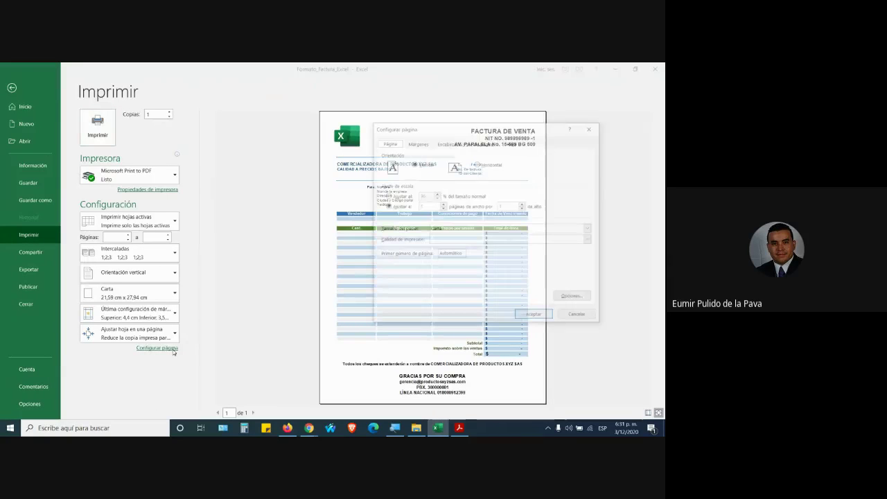
click(463, 144)
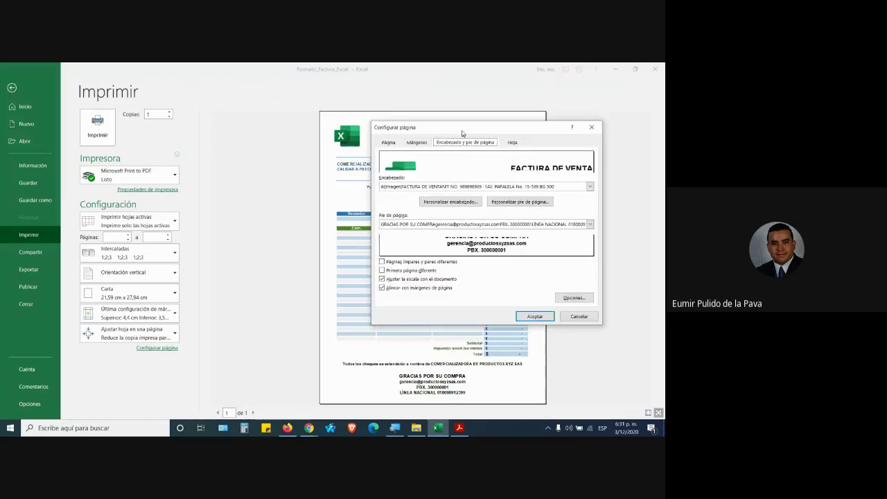
drag(416, 129, 380, 180)
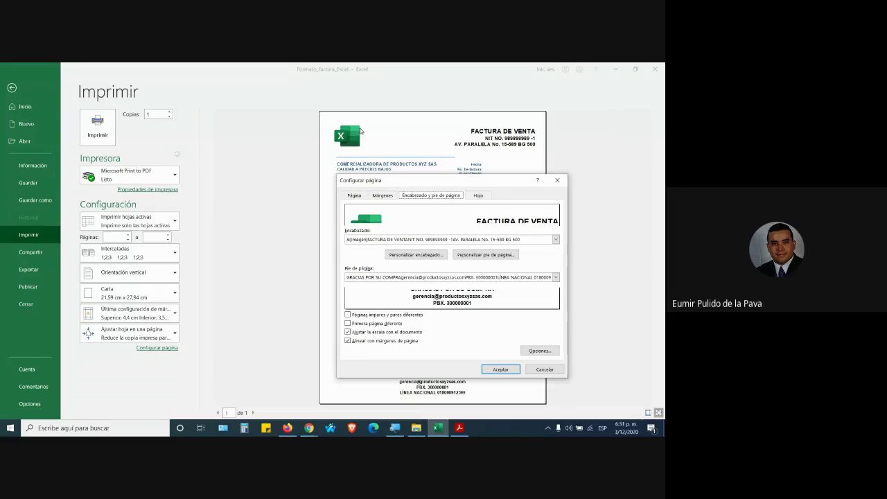
click(535, 370)
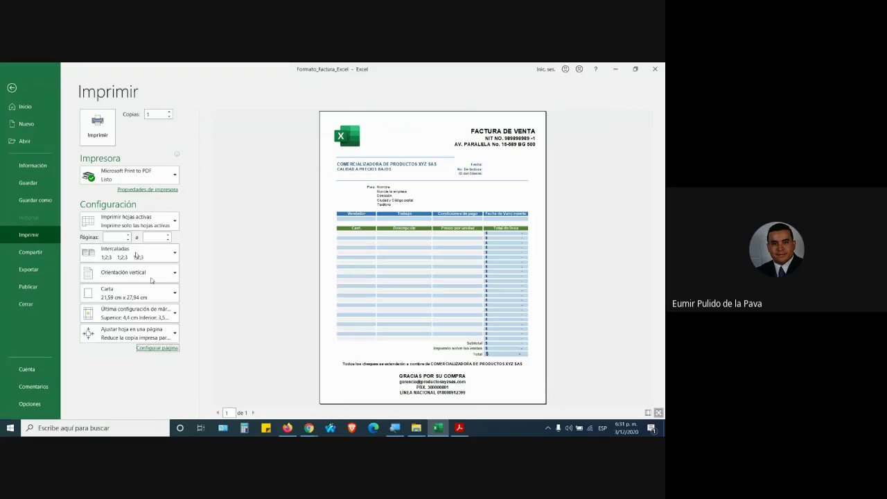
click(11, 88)
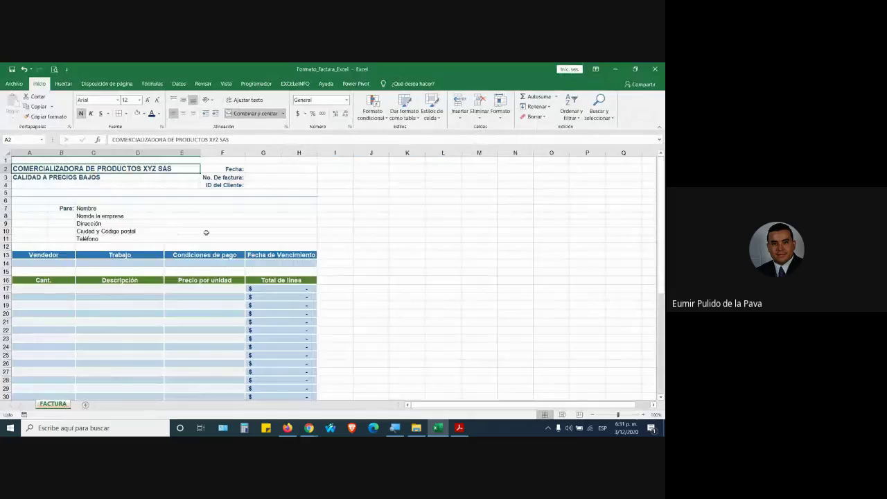
- Scroll down and back up through the invoice sheet, then reopen its print preview
scroll(206, 233, down, 6)
scroll(206, 232, down, 3)
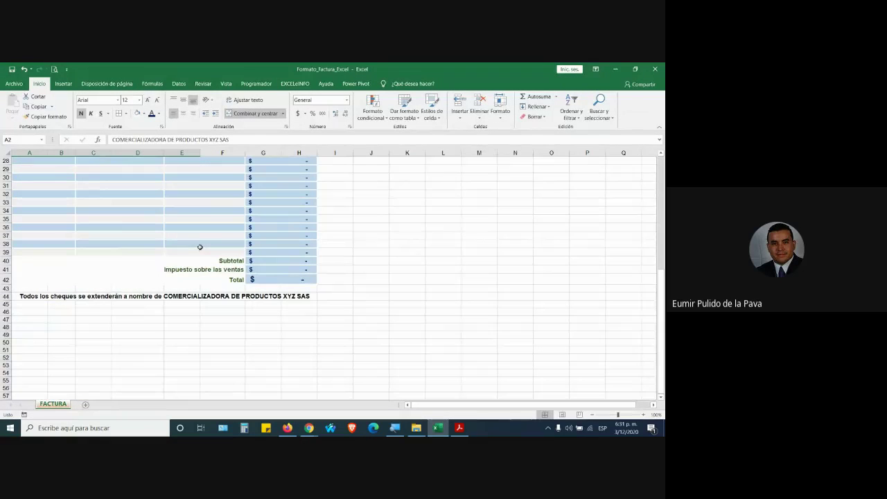
scroll(200, 248, up, 9)
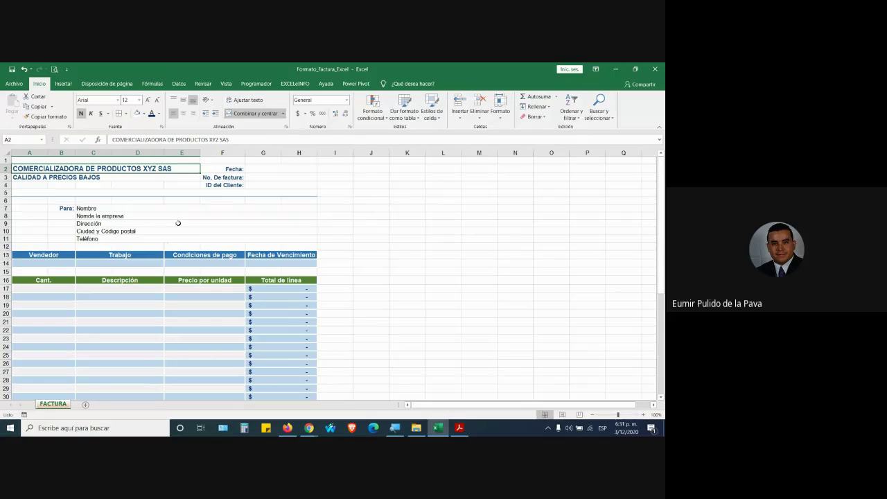
scroll(178, 223, down, 2)
scroll(197, 282, up, 2)
scroll(190, 311, down, 4)
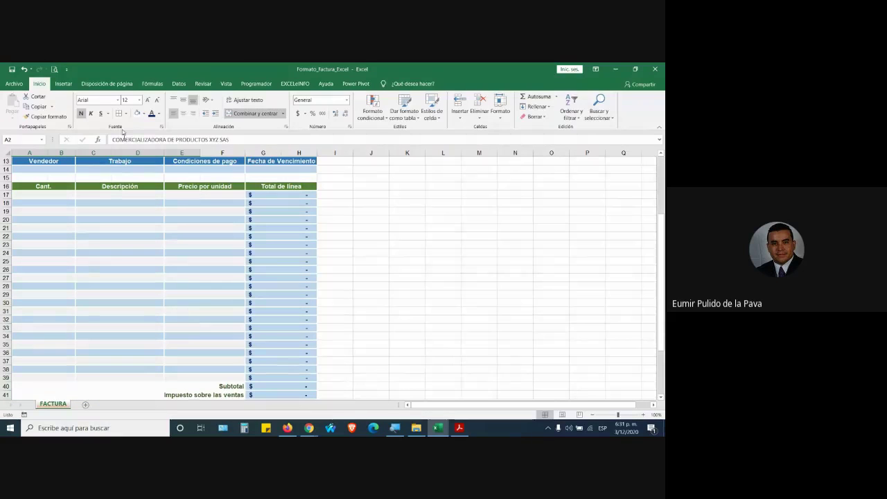
click(54, 69)
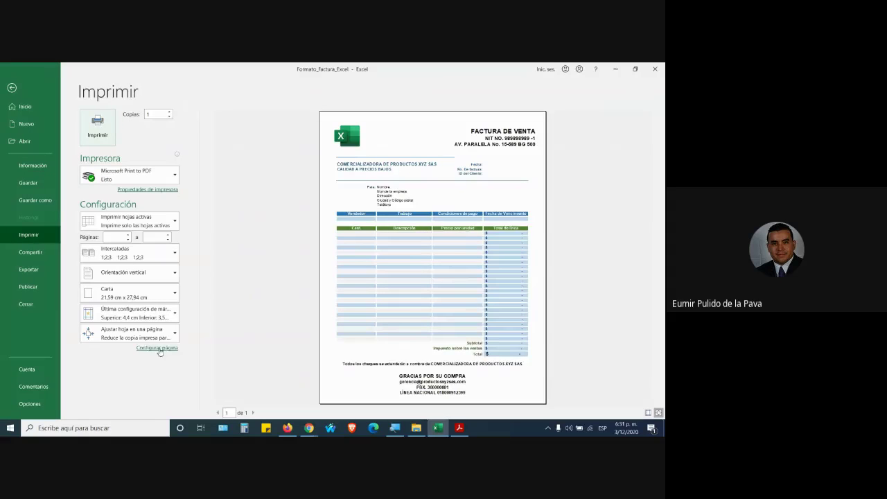
- Delete the existing picture from the left header section and apply the change
click(157, 348)
click(428, 195)
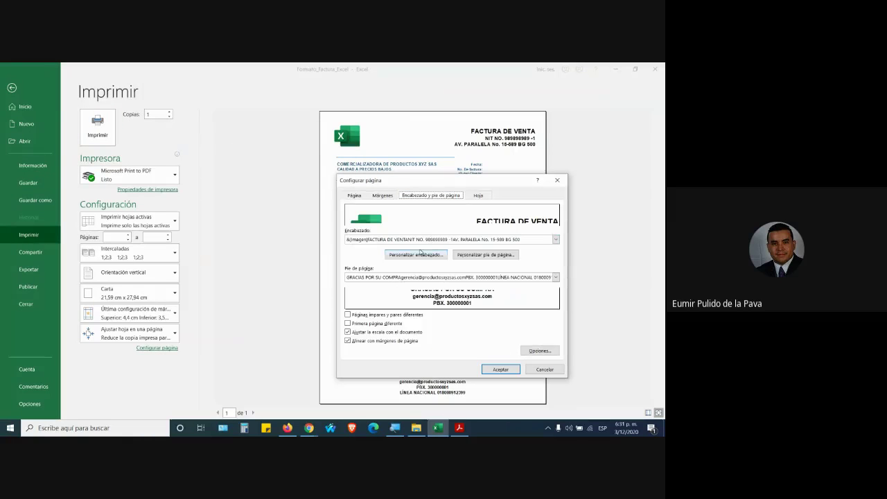
click(420, 254)
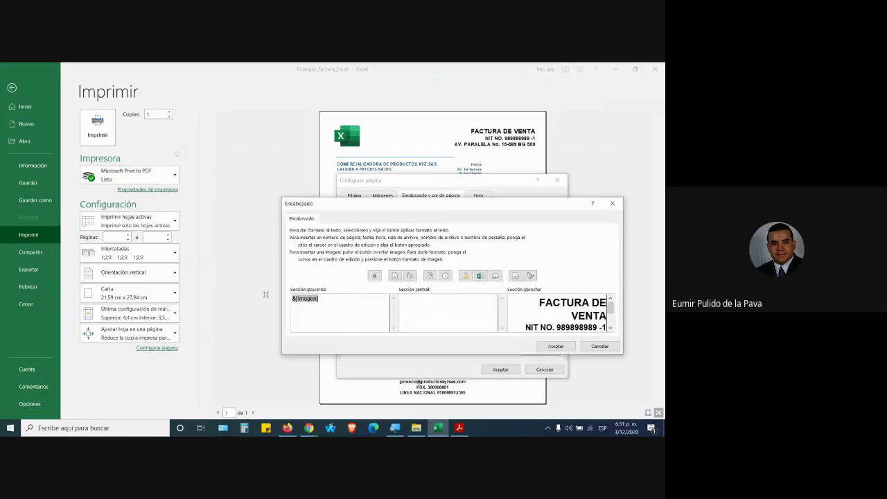
key(Delete)
click(541, 345)
click(500, 369)
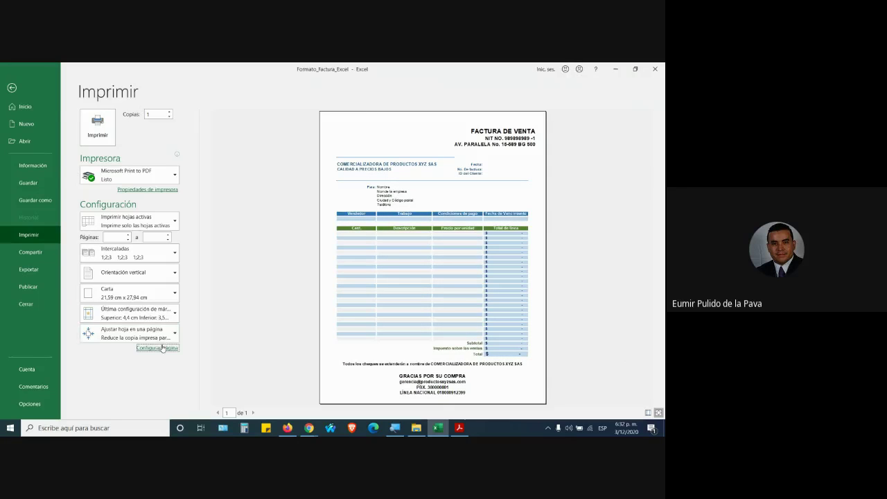
- Insert the EXCEL image file into the left header section and apply it to the preview
click(157, 347)
click(421, 196)
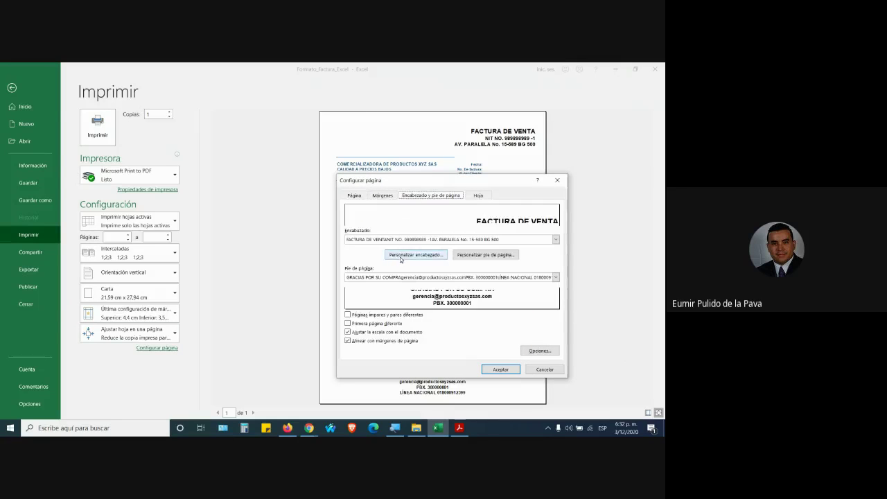
click(402, 260)
click(318, 298)
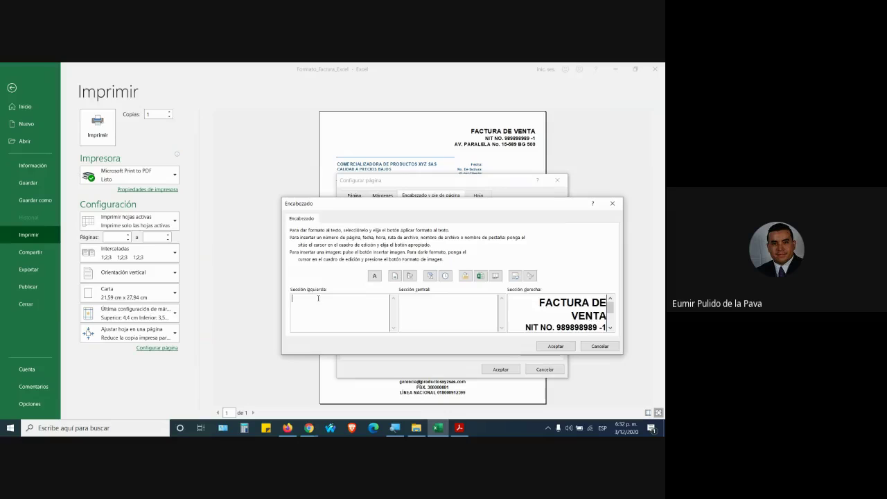
click(515, 276)
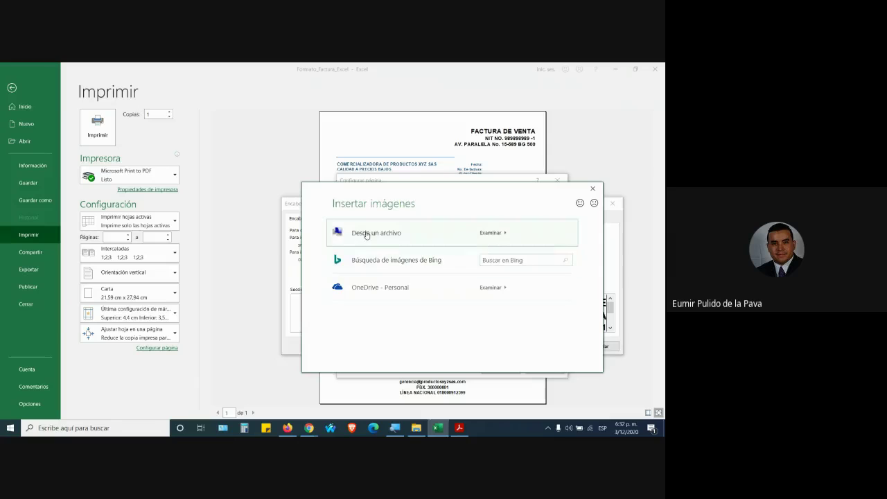
click(368, 236)
click(575, 256)
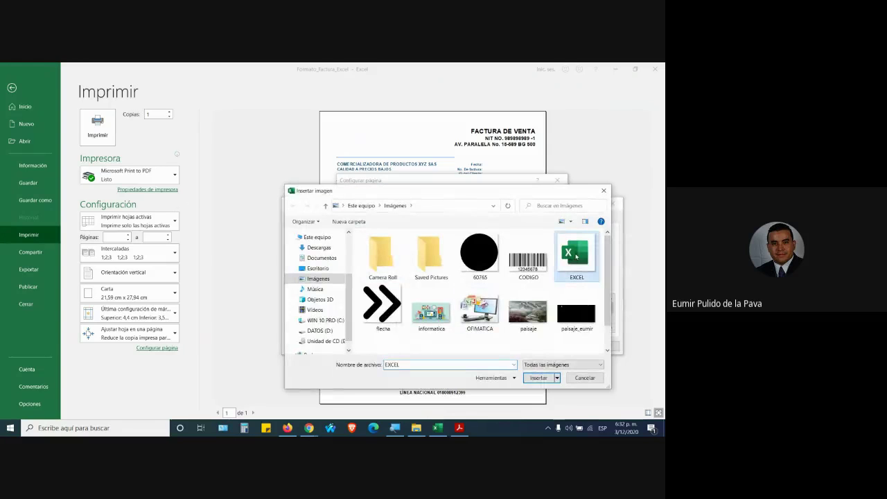
click(538, 378)
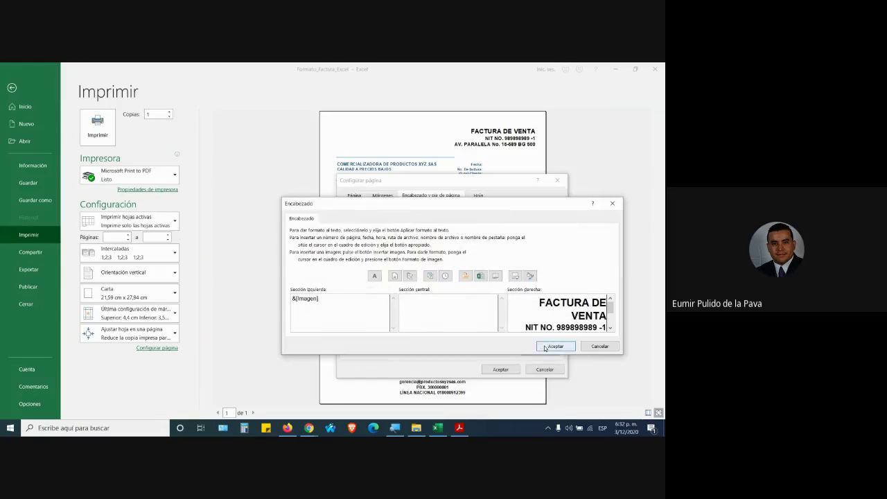
click(555, 347)
click(501, 369)
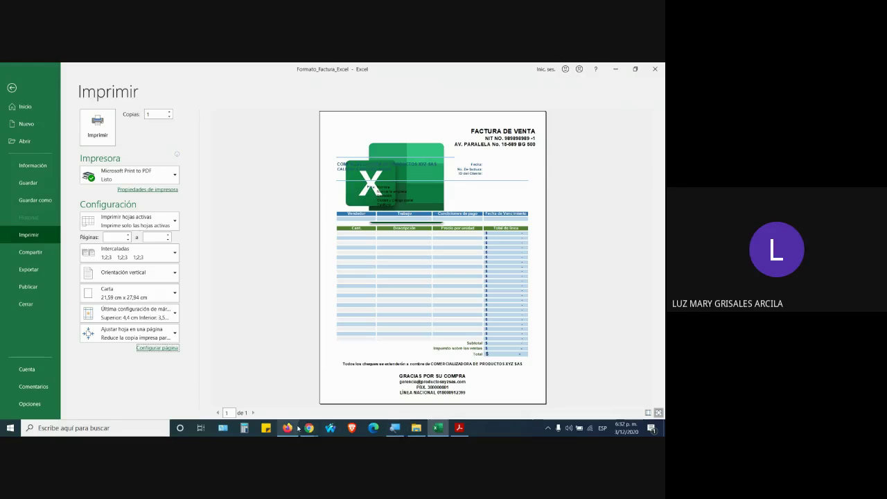
mouse_move(303, 431)
click(261, 389)
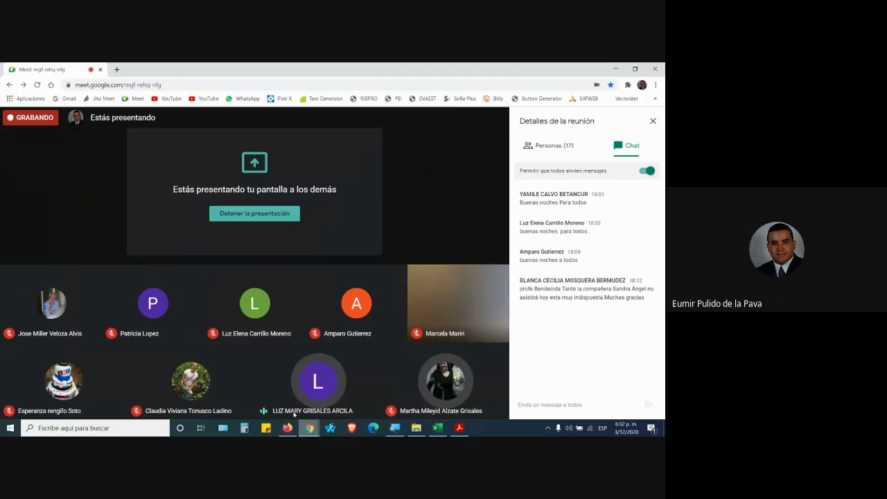
click(438, 428)
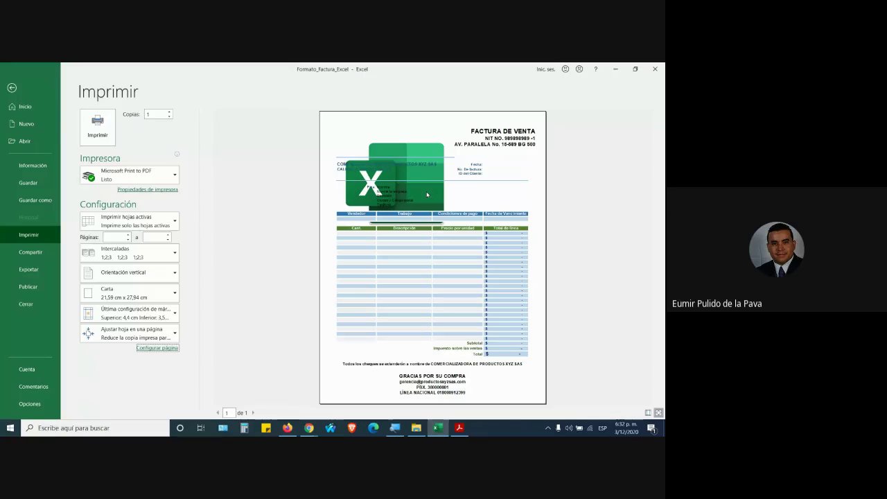
click(10, 88)
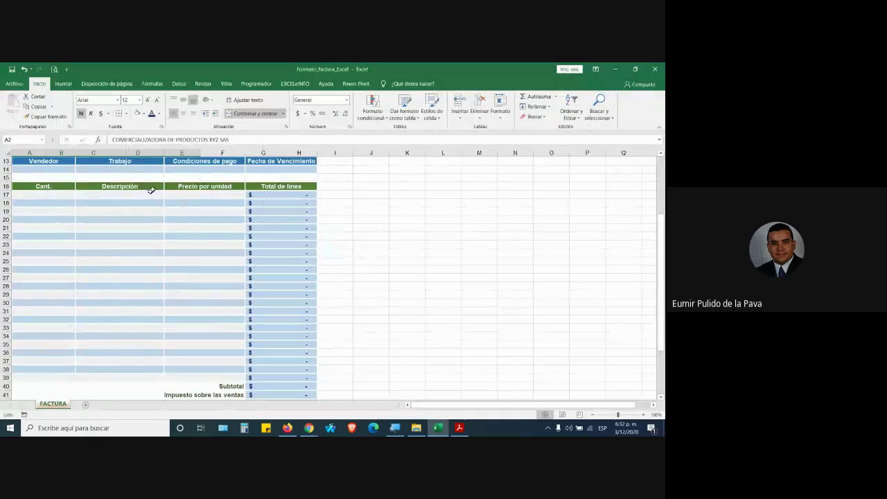
scroll(86, 222, up, 4)
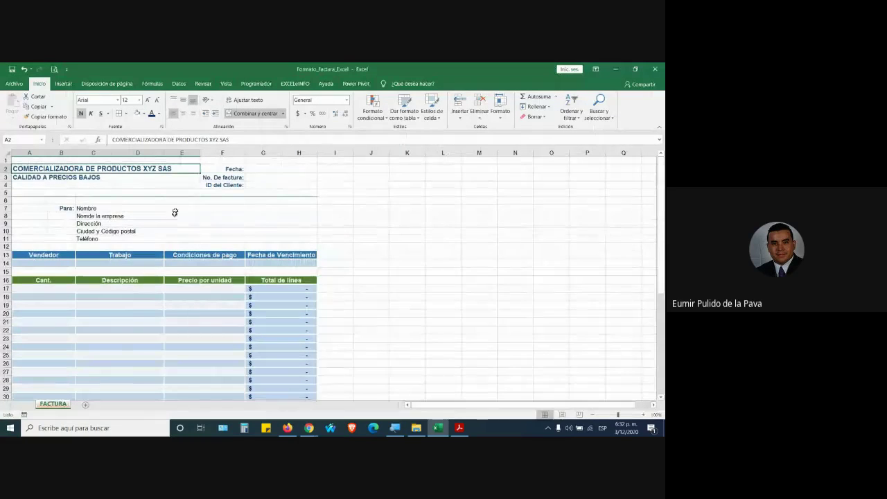
click(136, 192)
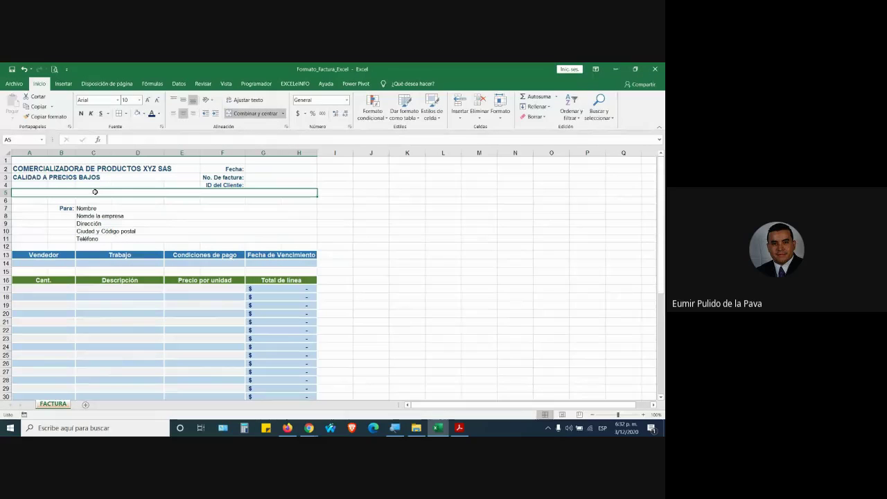
click(55, 70)
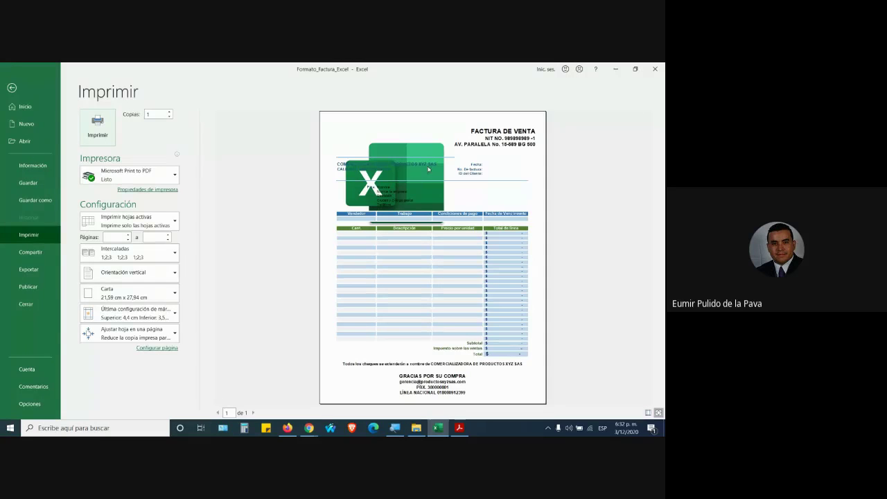
click(11, 87)
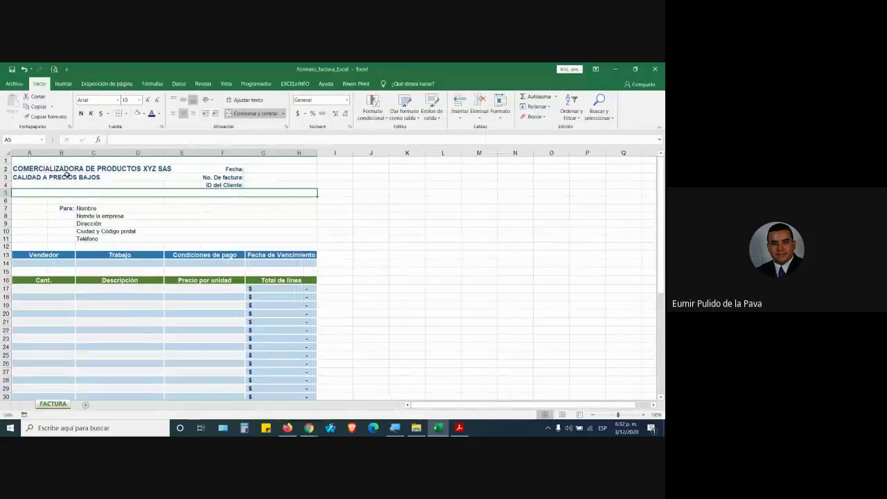
click(43, 168)
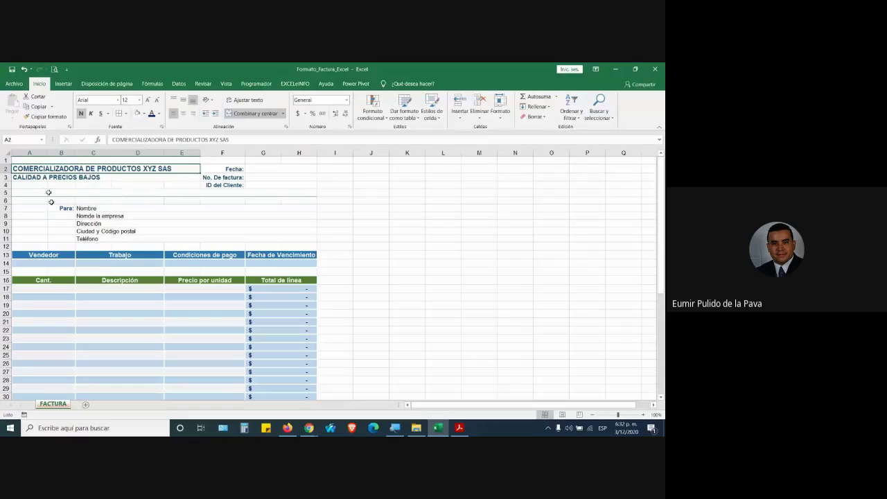
click(54, 70)
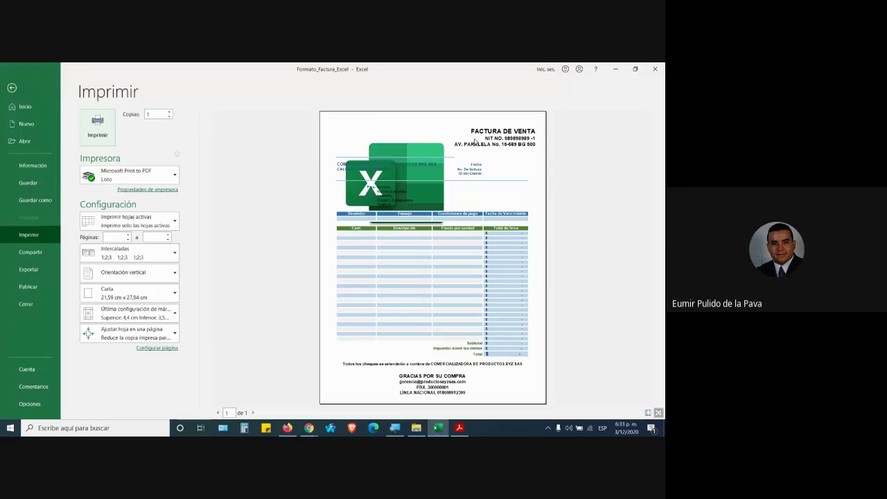
click(10, 94)
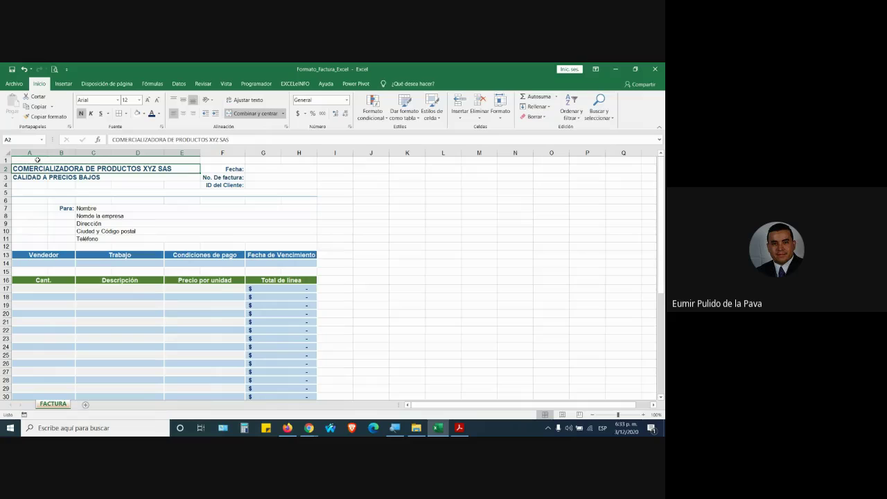
click(37, 160)
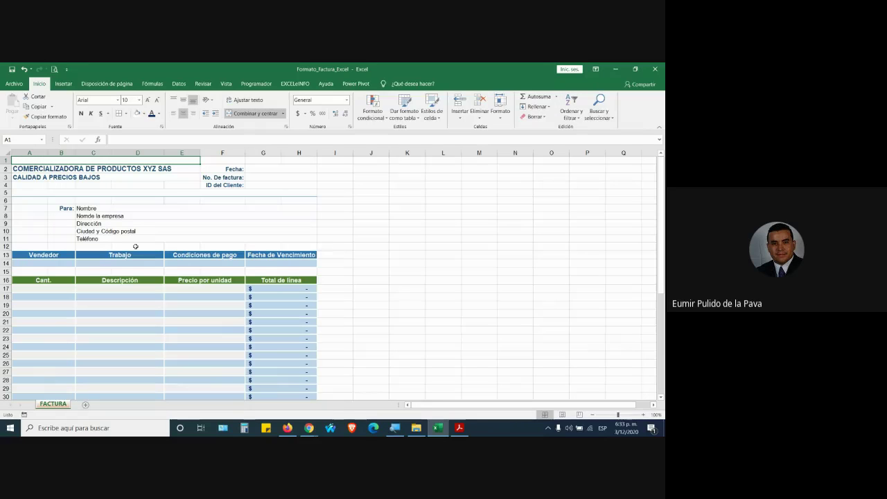
click(55, 70)
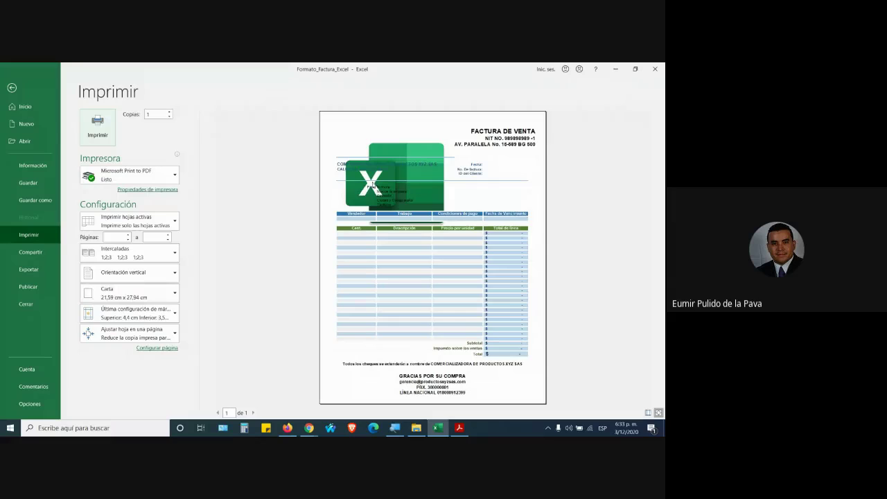
- View the EXCEL image from the Imágenes folder in Photos, then reopen Excel's Page Setup
click(417, 429)
click(33, 238)
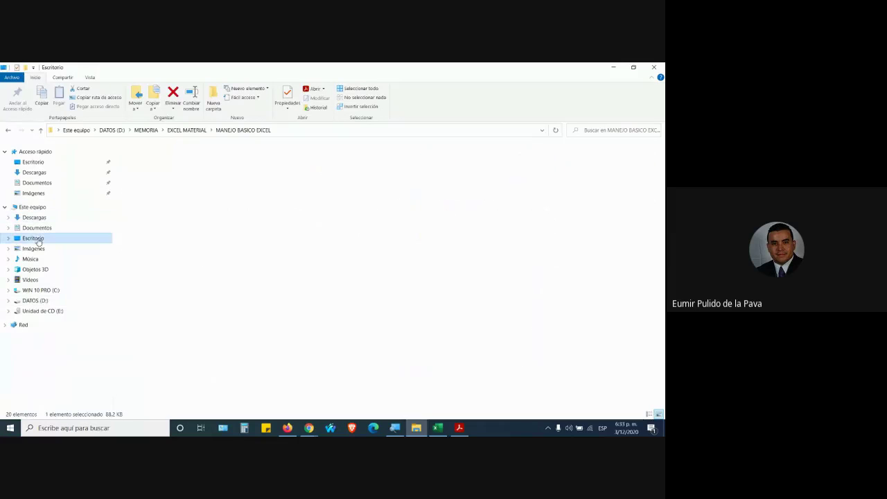
click(33, 248)
click(340, 167)
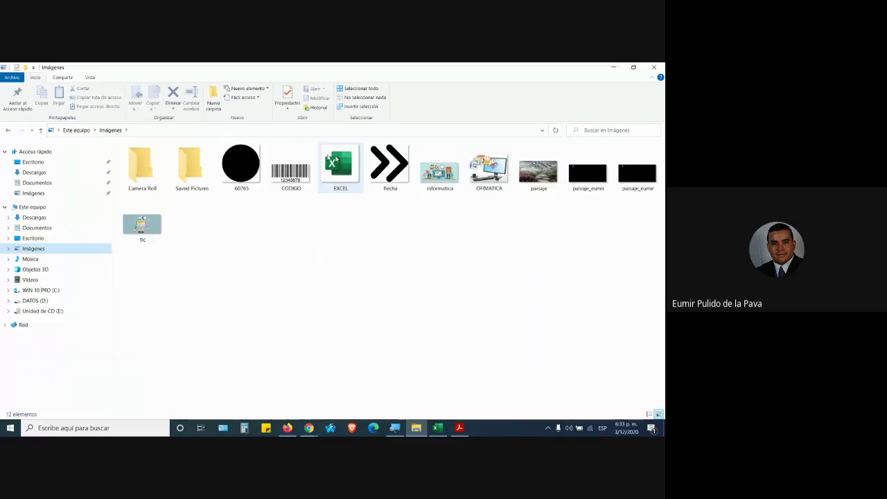
right_click(326, 167)
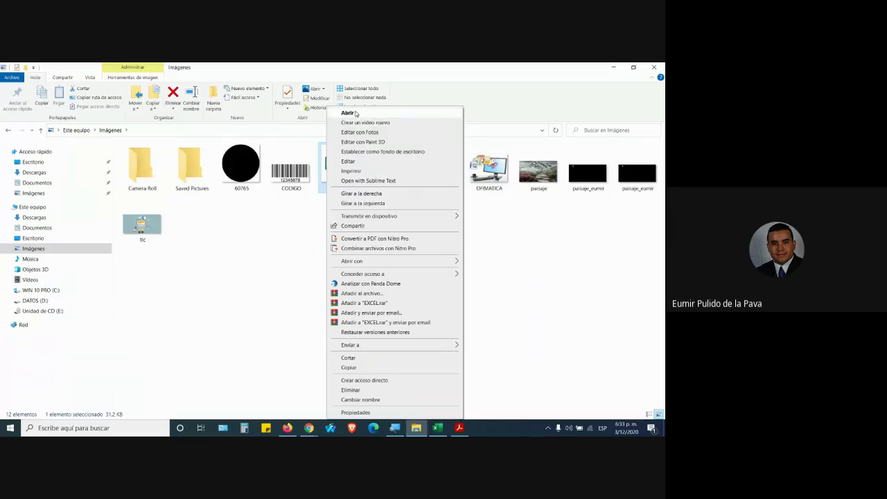
click(357, 117)
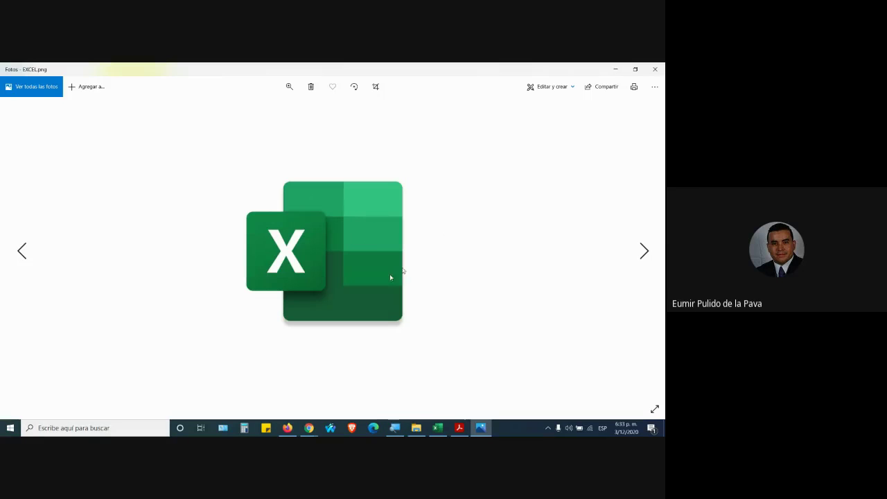
click(662, 66)
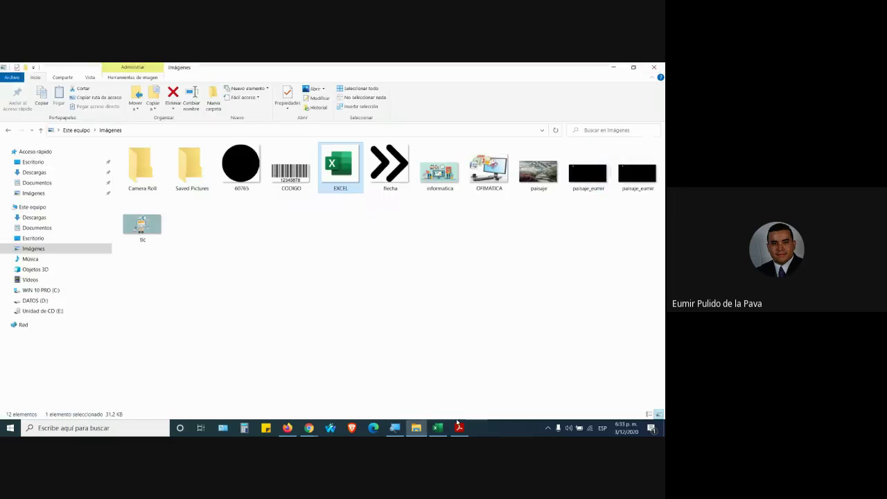
click(437, 428)
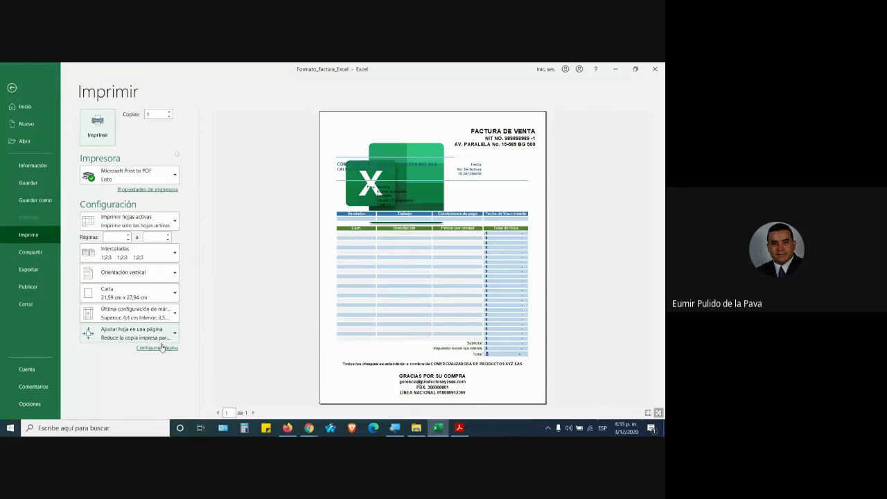
click(157, 347)
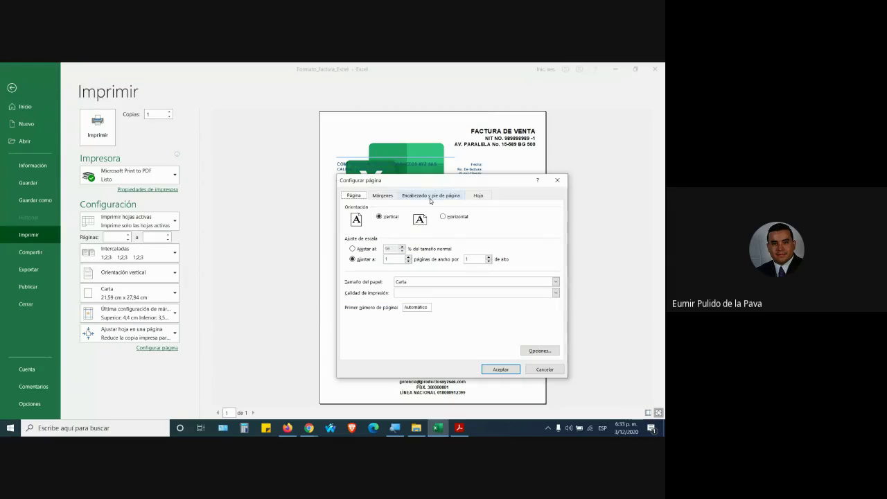
- Select the &[Imagen] code in the left header section and open its Format Picture settings
click(430, 196)
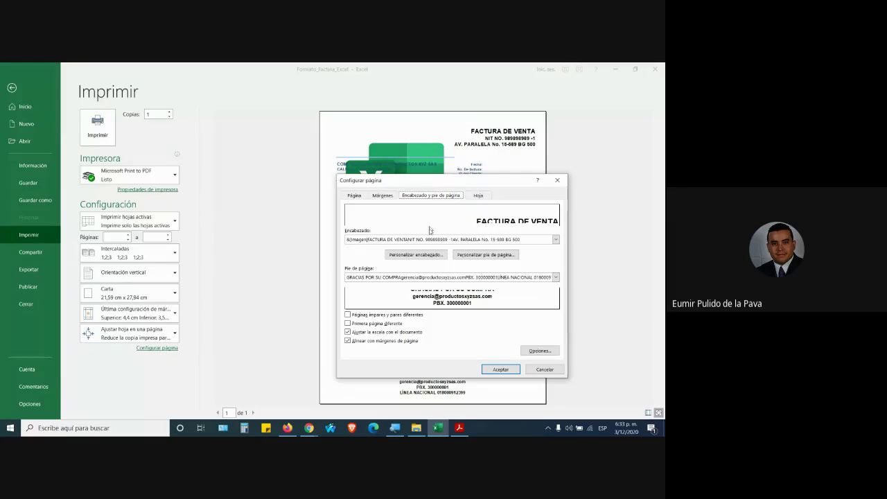
click(411, 256)
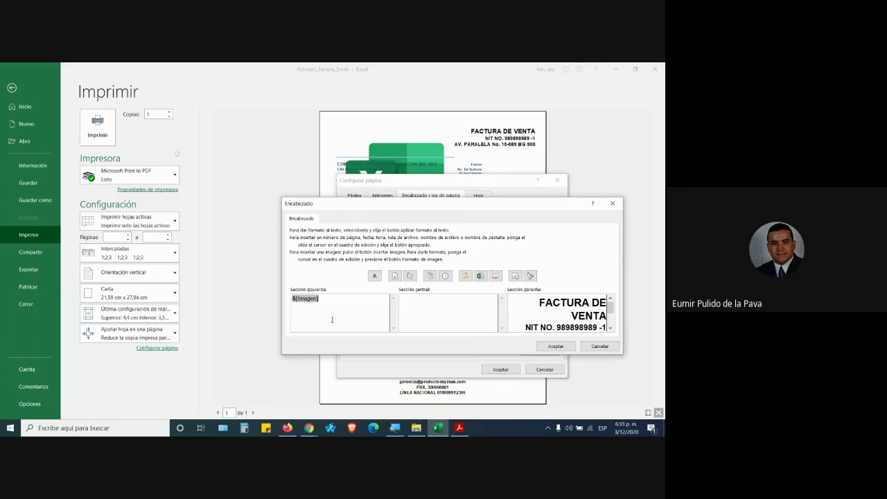
click(309, 299)
drag(319, 299, 284, 298)
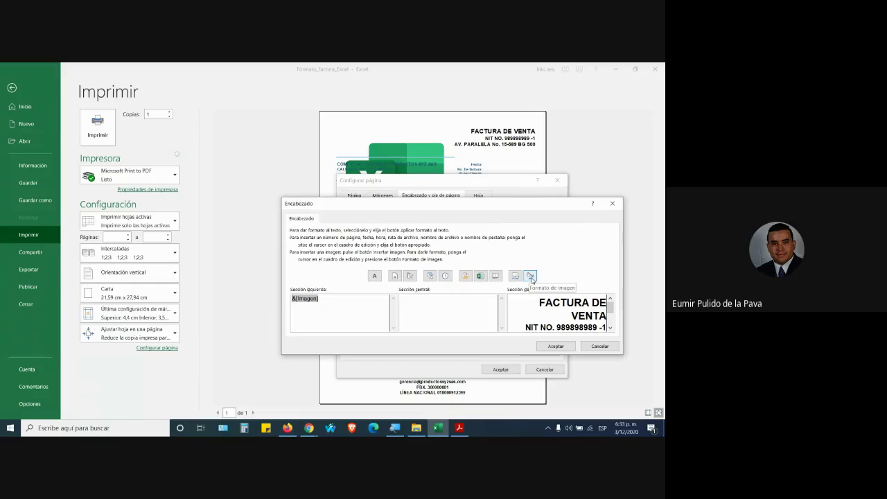
click(531, 277)
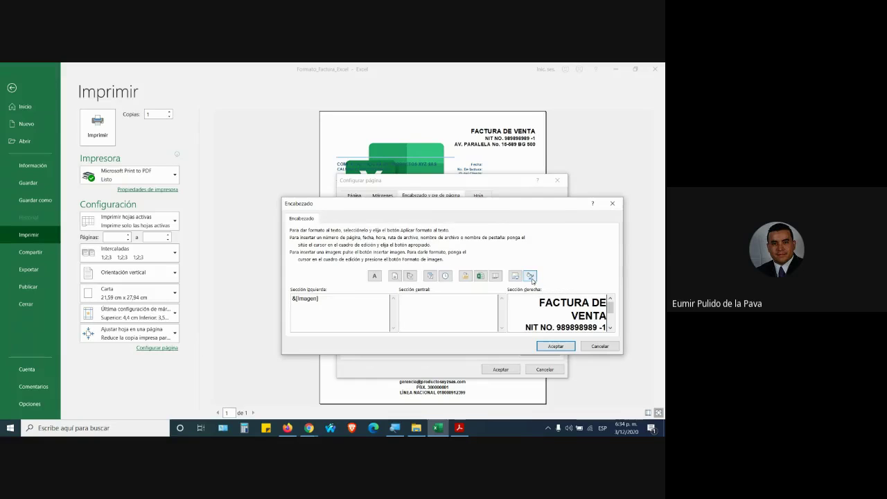
click(531, 277)
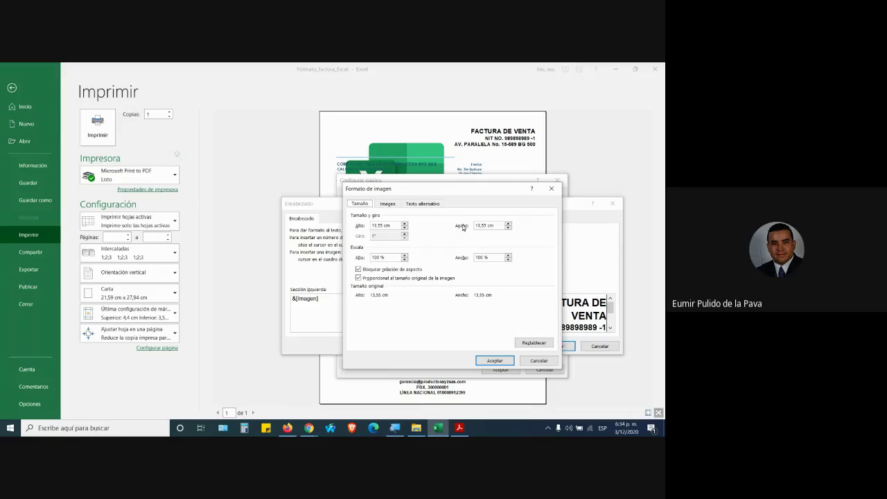
- Set the header image width to about 2 cm and confirm all the dialogs
drag(477, 226, 504, 225)
text(2)
key(BackSpace)
text(3)
double_click(476, 227)
click(495, 361)
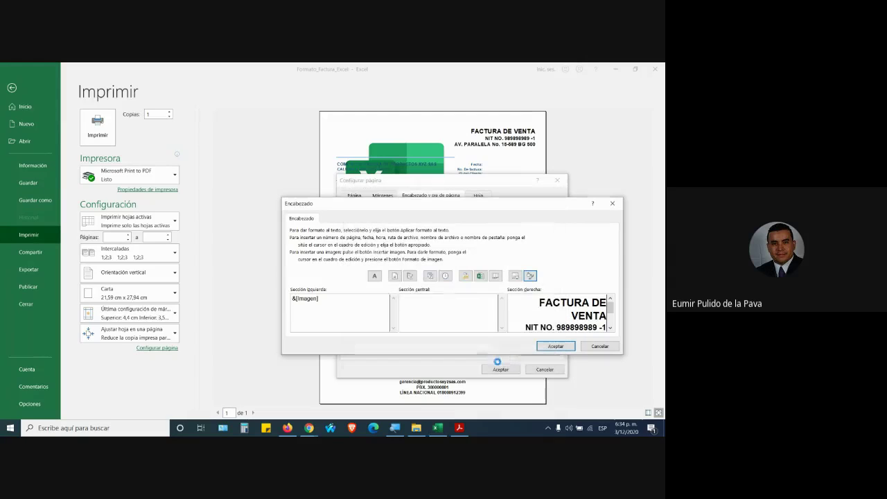
click(550, 347)
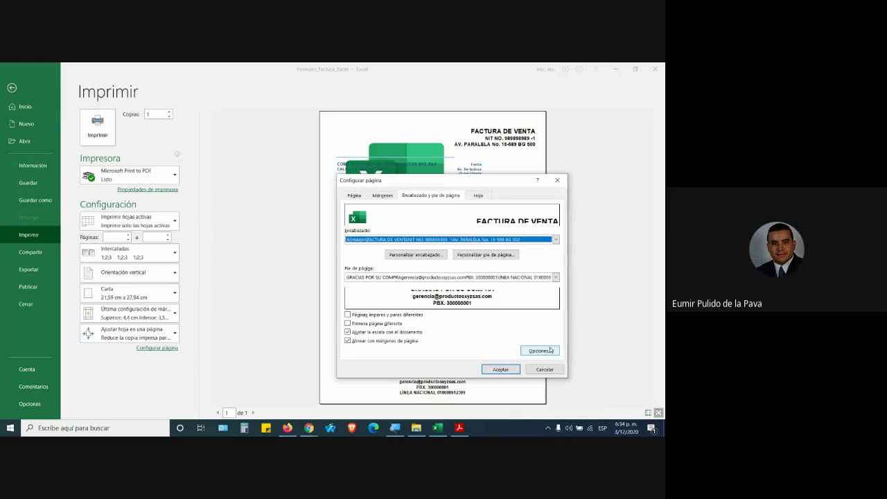
click(501, 370)
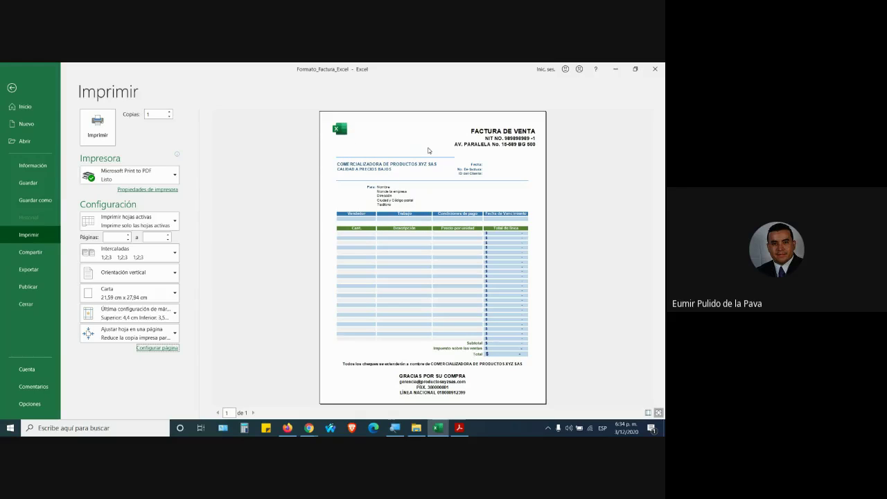
- Increase the header logo width to 3,59 cm (27 %) and apply it in Page Setup
click(158, 349)
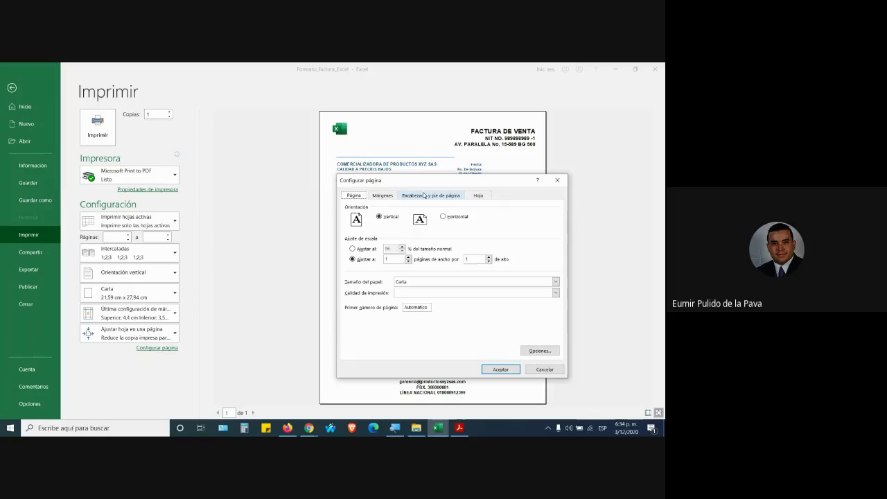
click(425, 195)
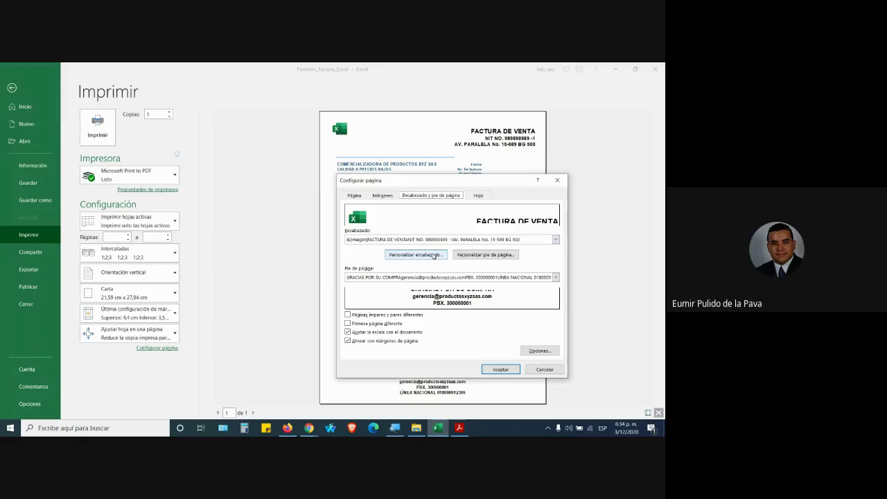
click(434, 255)
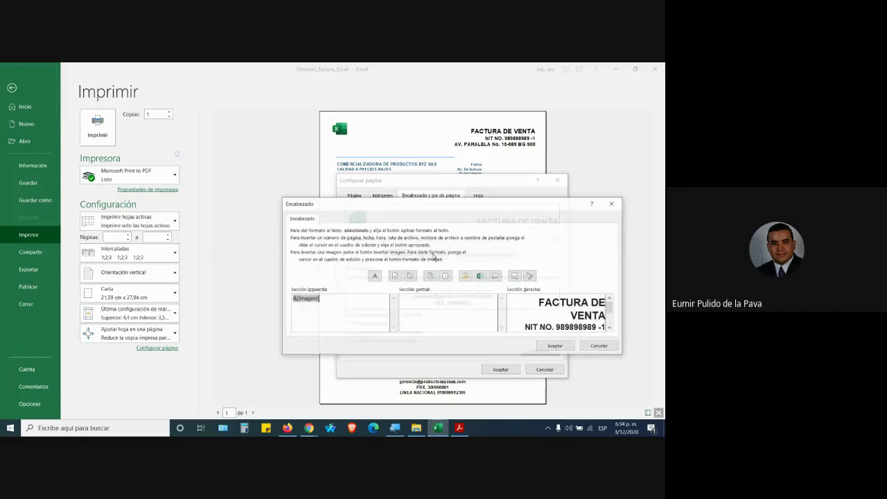
click(530, 277)
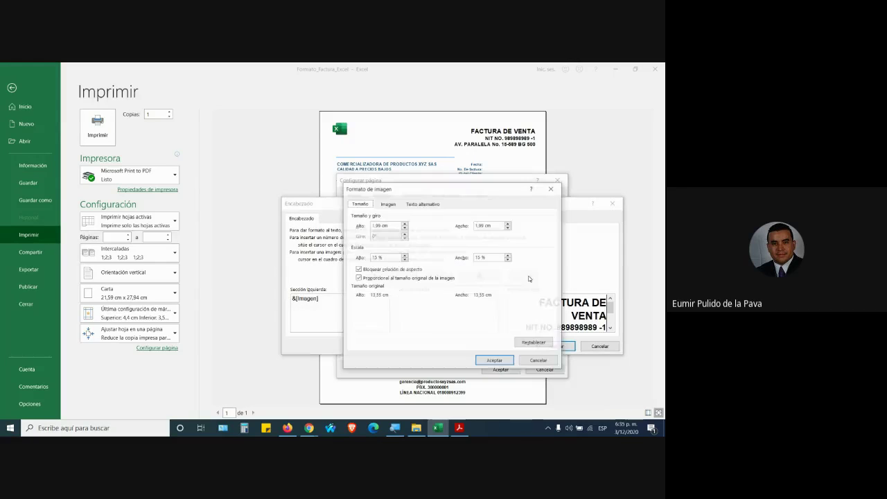
click(509, 224)
click(508, 224)
click(508, 224)
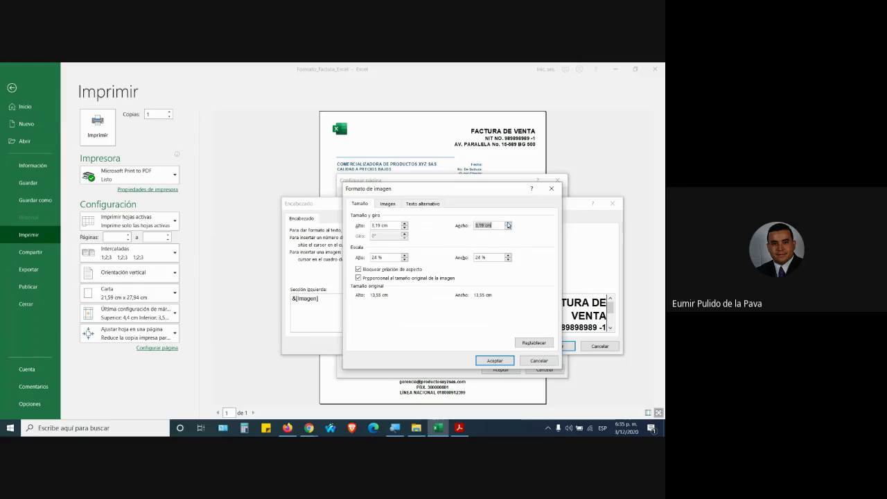
click(495, 360)
click(555, 346)
click(498, 369)
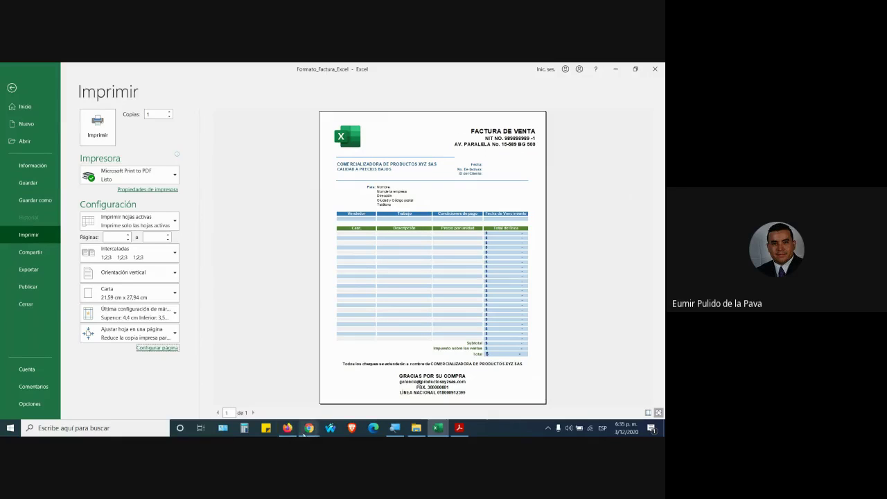
- Check the Google Meet window, then return to Excel and close the print preview
mouse_move(309, 429)
click(255, 377)
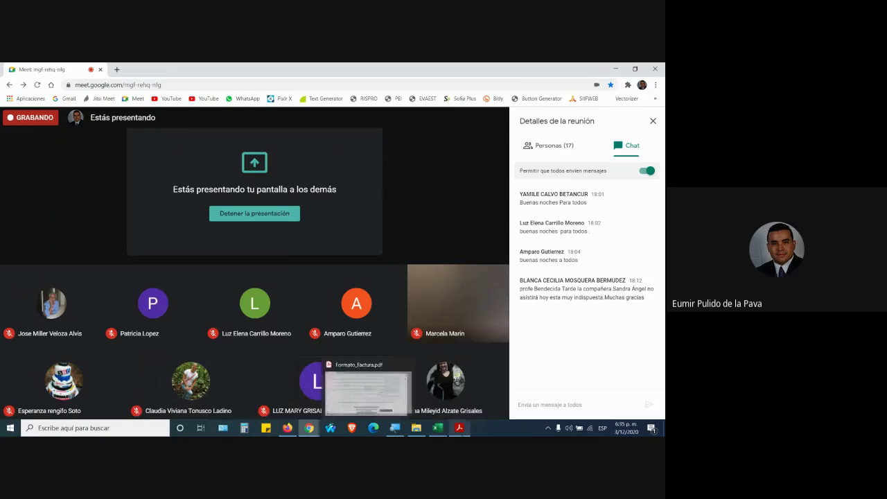
click(438, 428)
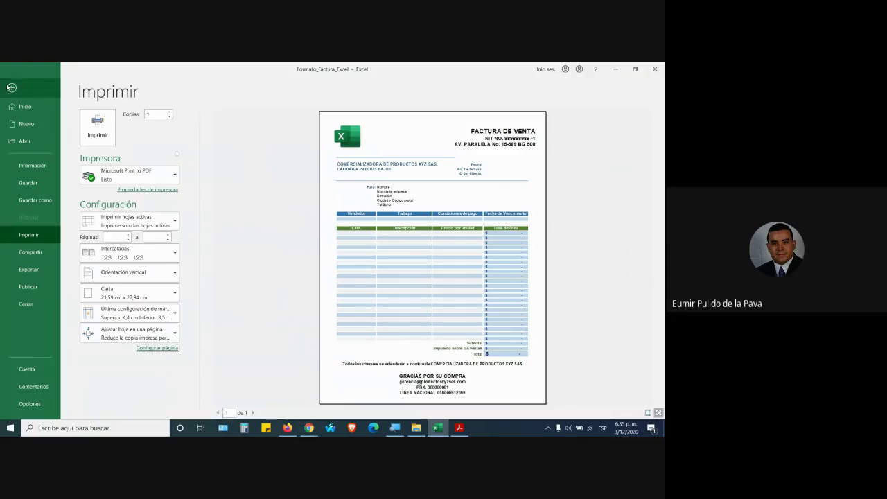
click(11, 87)
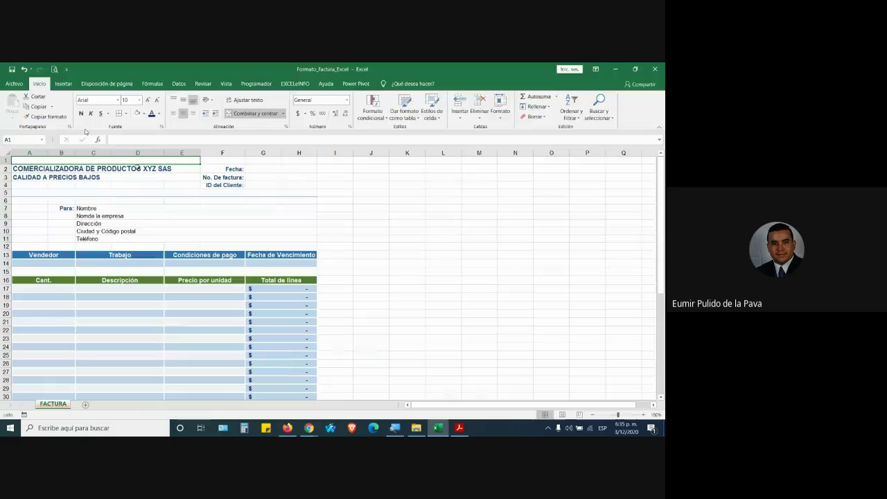
- Insert the informatica picture from this computer into the FACTURA sheet
click(63, 84)
click(106, 108)
click(103, 146)
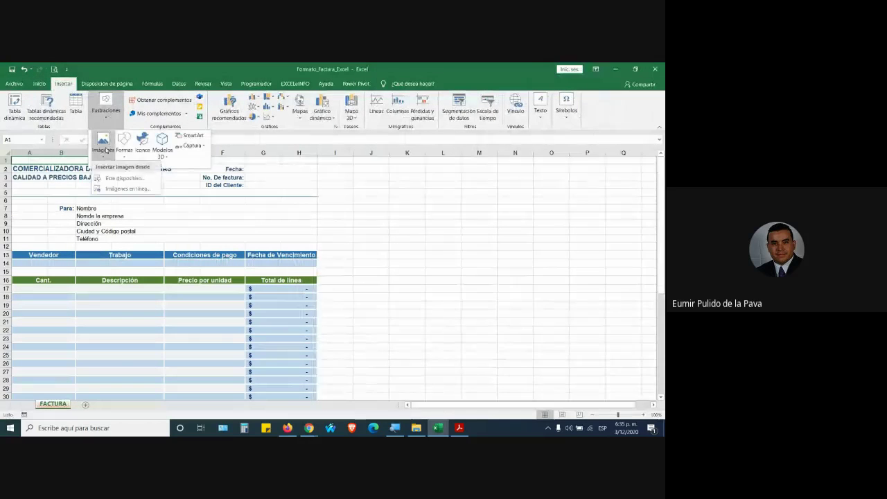
click(123, 179)
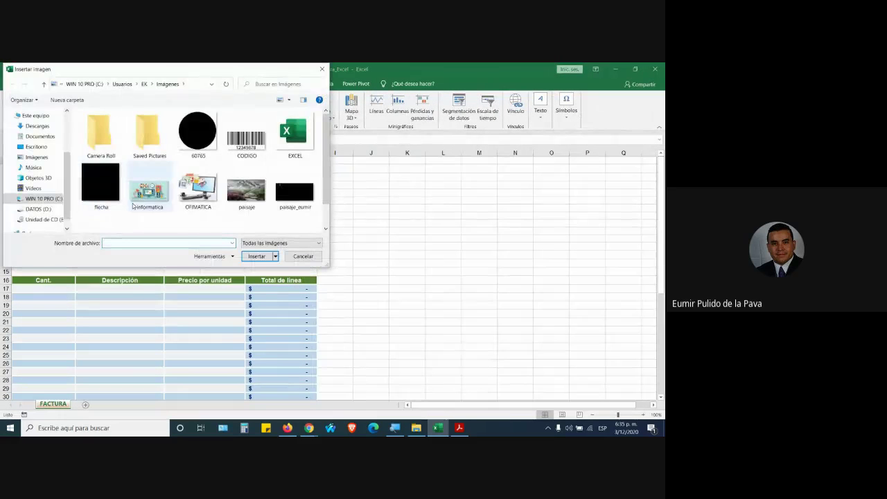
click(142, 190)
click(252, 258)
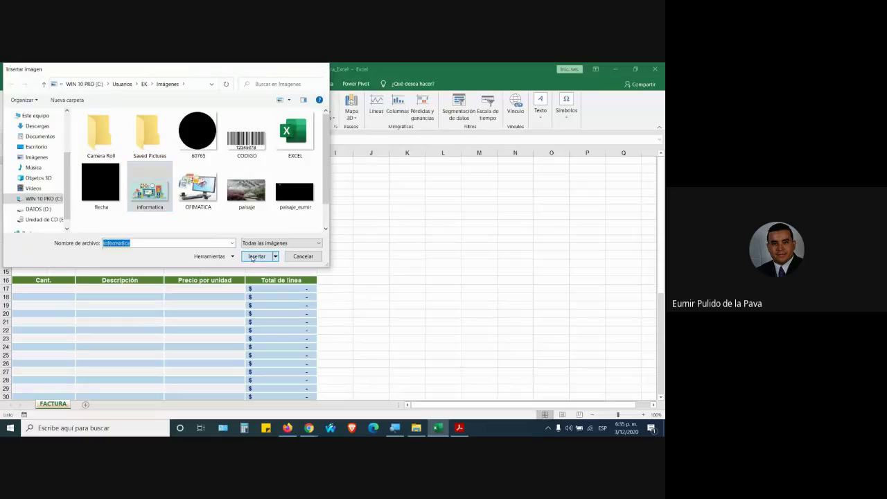
- Resize the picture, place it over the invoice item rows, and recolour it with Decolorar
scroll(366, 397, up, 2)
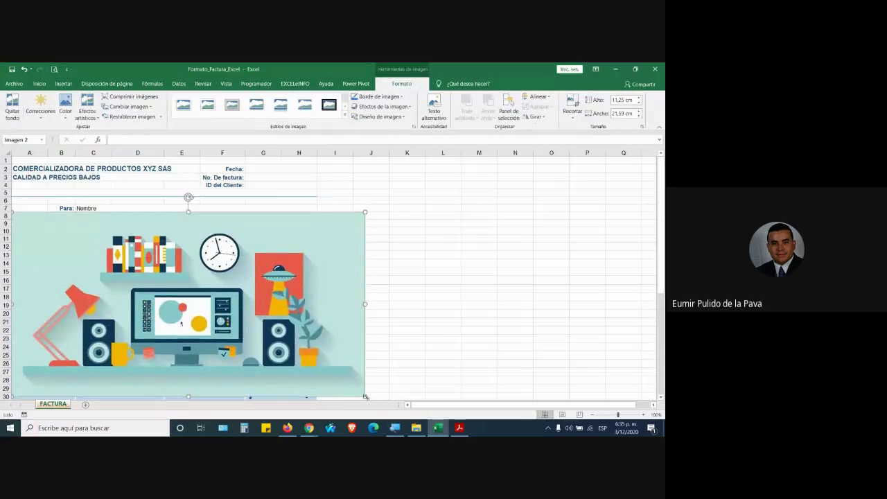
drag(366, 397, 219, 320)
drag(197, 269, 248, 305)
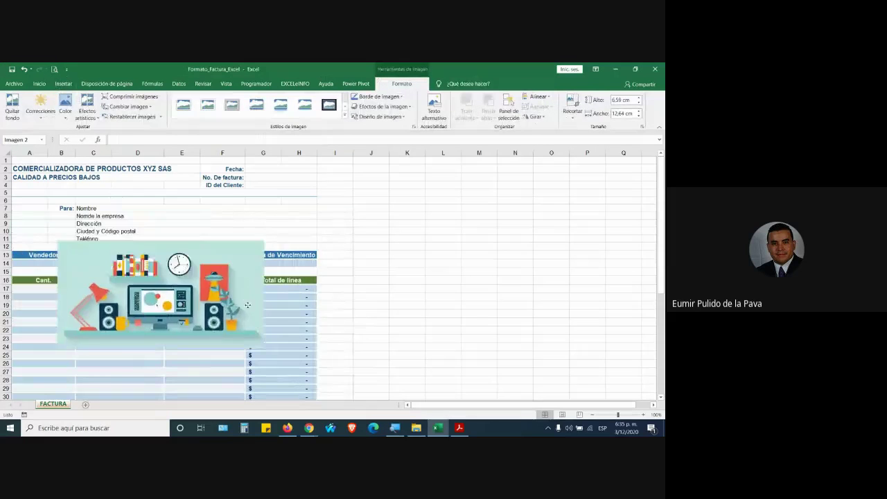
drag(247, 351, 330, 397)
drag(258, 320, 233, 336)
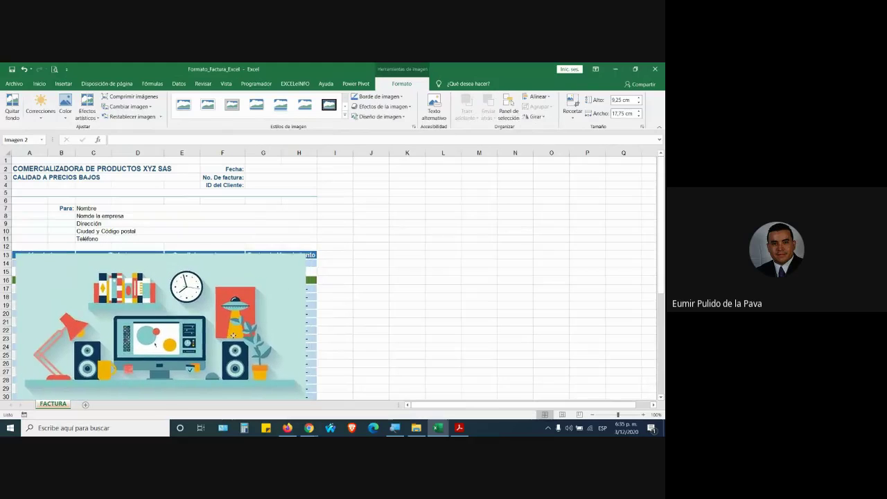
scroll(402, 298, down, 1)
scroll(402, 298, down, 3)
scroll(402, 298, down, 3)
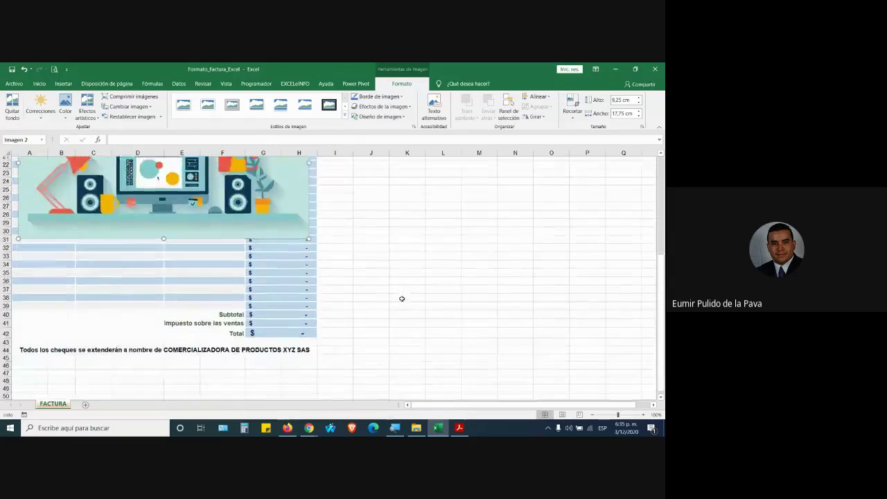
scroll(402, 298, up, 4)
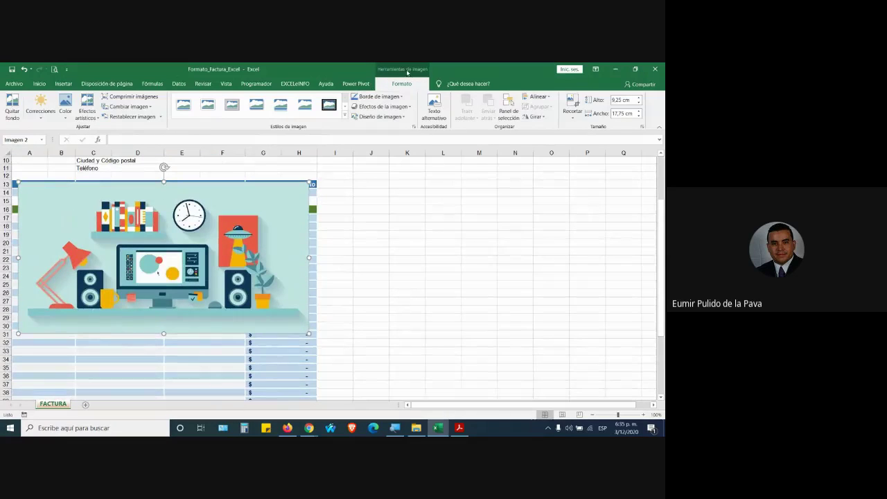
click(67, 117)
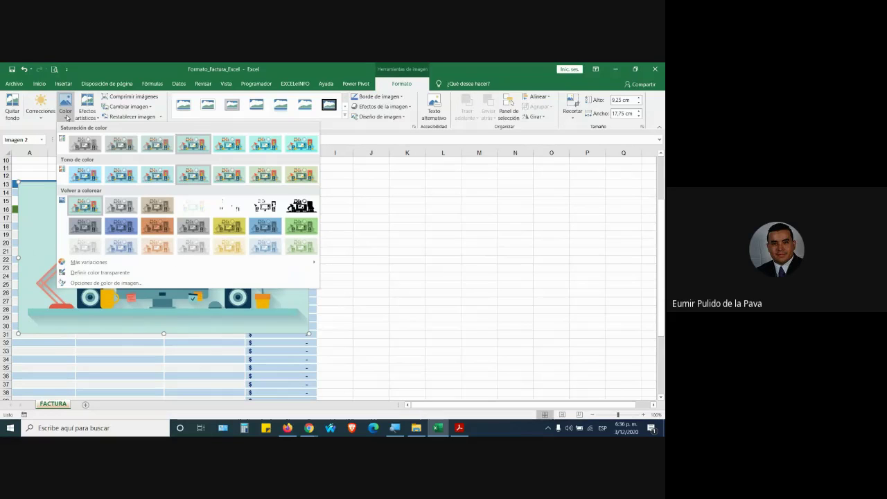
click(193, 206)
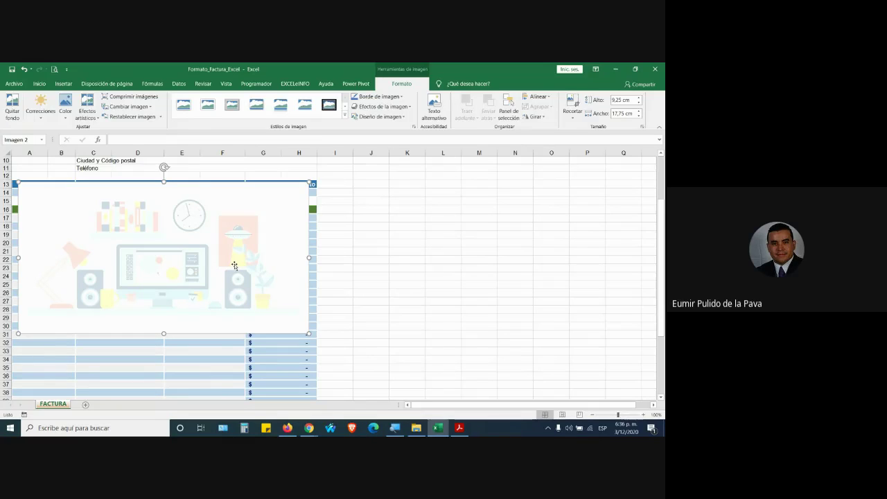
- Look through the faded picture's shortcut menu, format options and Alinear choices without changing anything
right_click(261, 228)
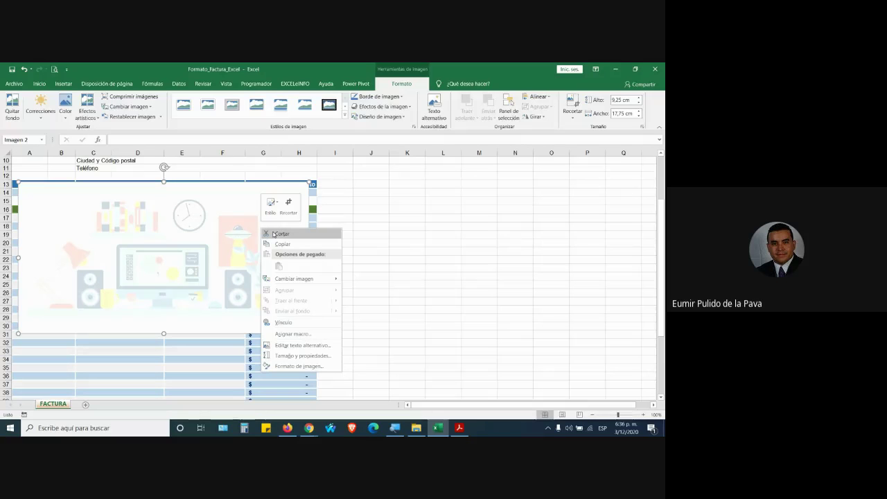
click(410, 250)
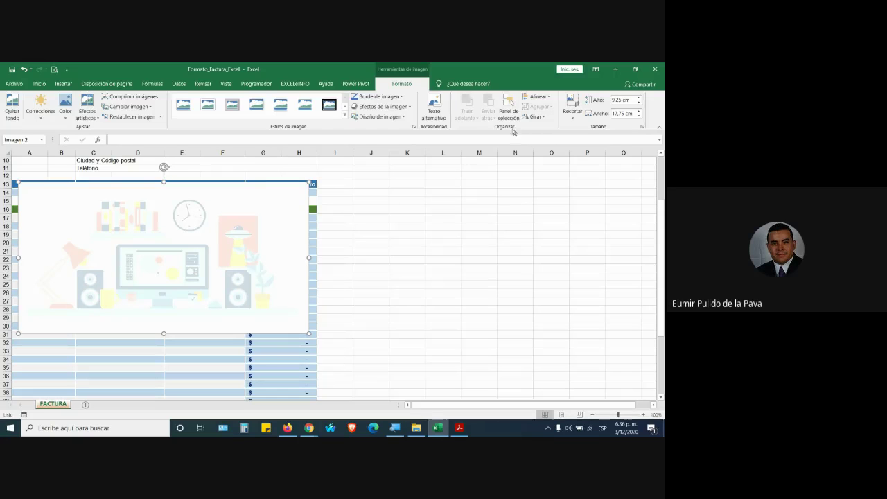
click(444, 218)
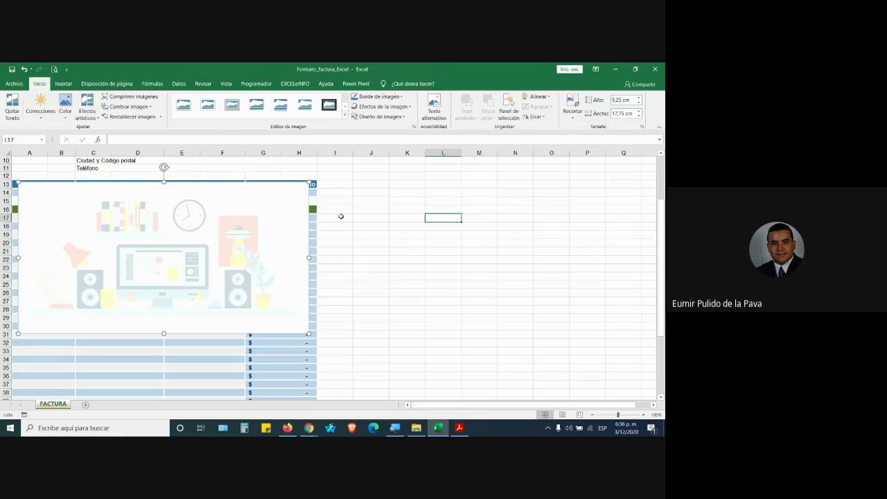
click(173, 255)
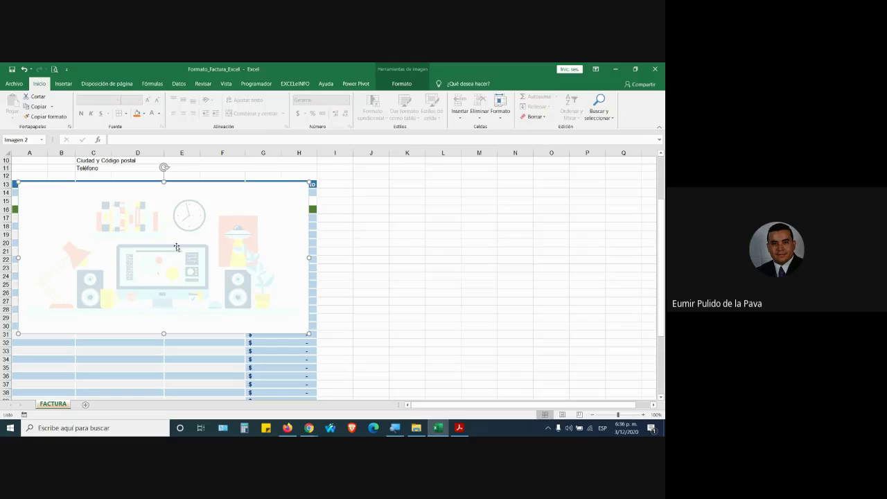
click(400, 66)
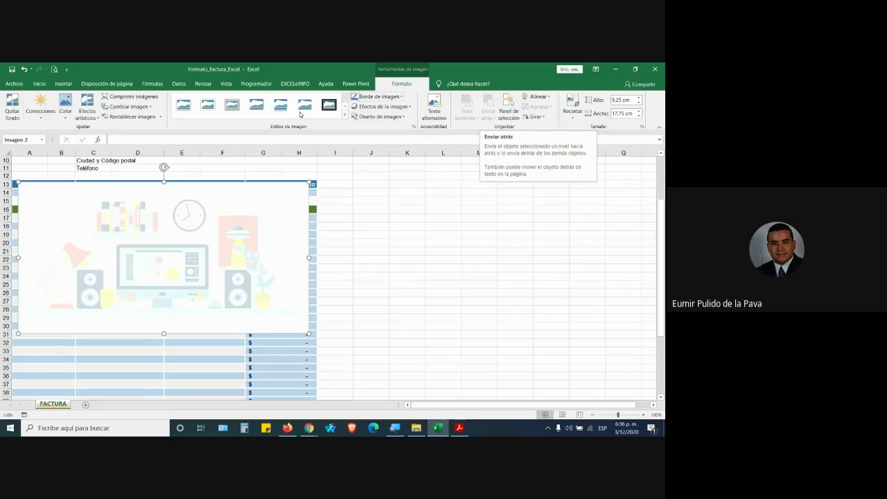
right_click(229, 224)
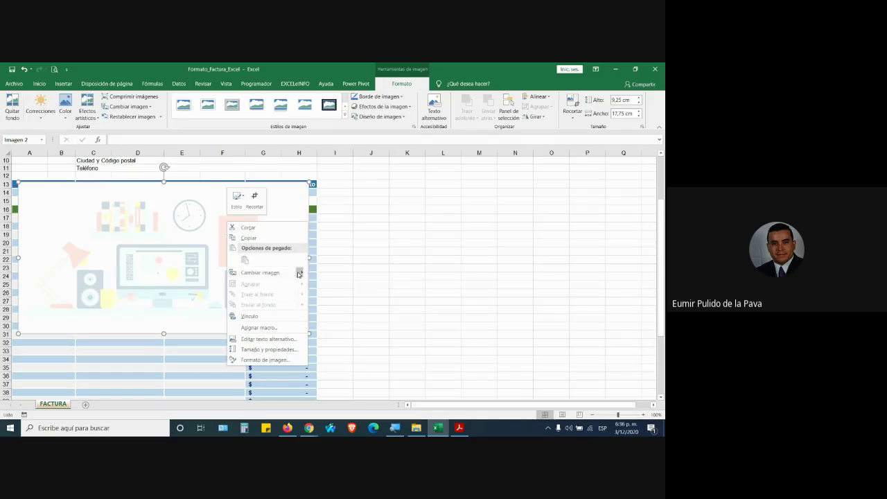
click(150, 222)
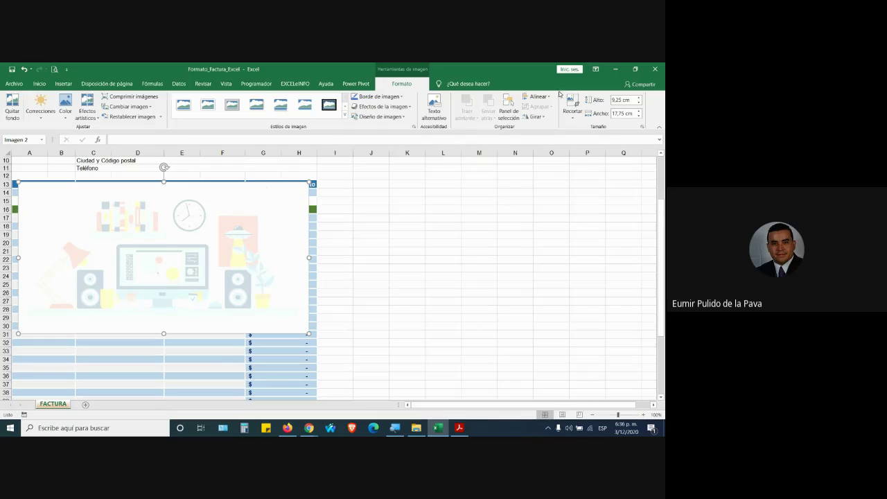
click(540, 97)
click(232, 260)
- Drag the faded picture below the table headers, then delete it from the sheet
drag(206, 248, 225, 288)
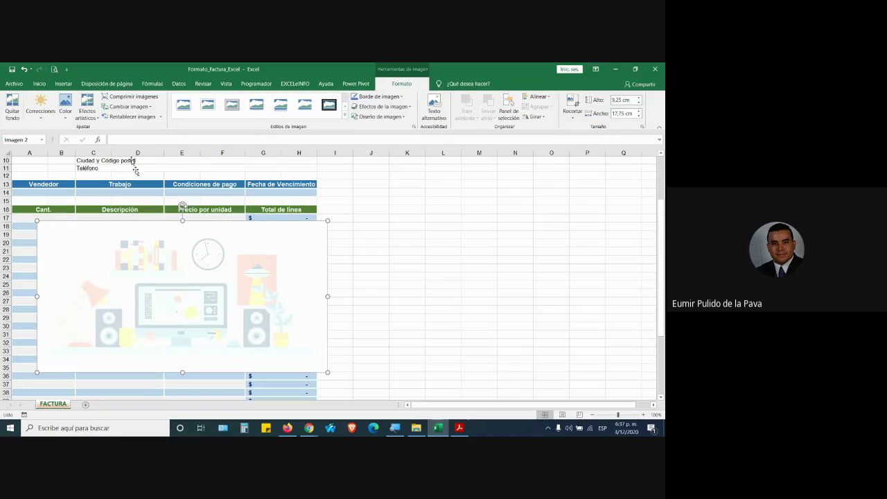
key(Delete)
click(111, 84)
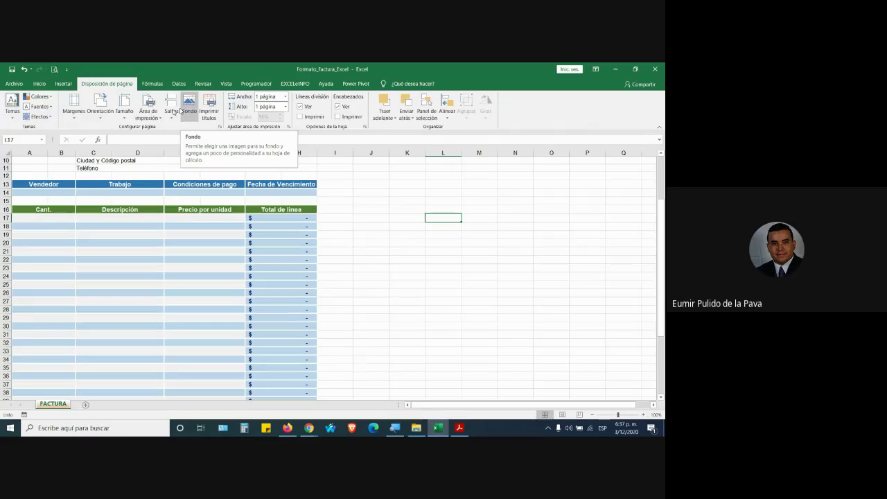
- Tile the informatica image as the invoice sheet background and check it in print preview
click(192, 109)
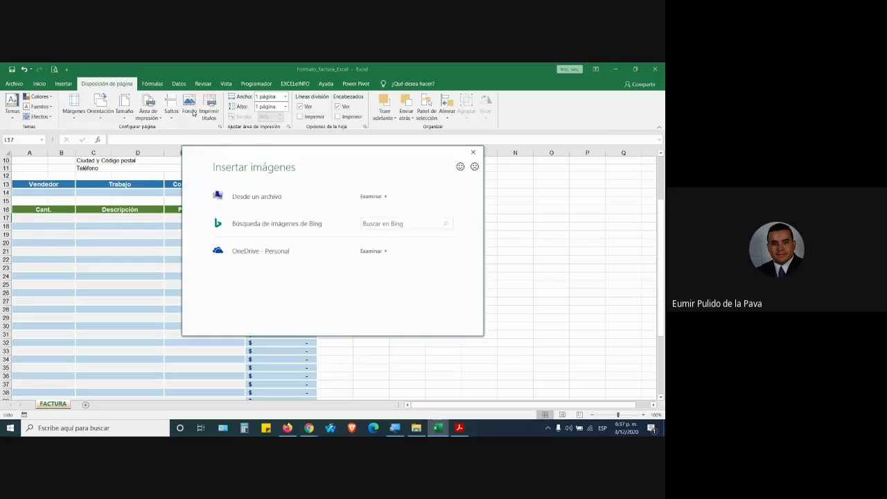
click(256, 202)
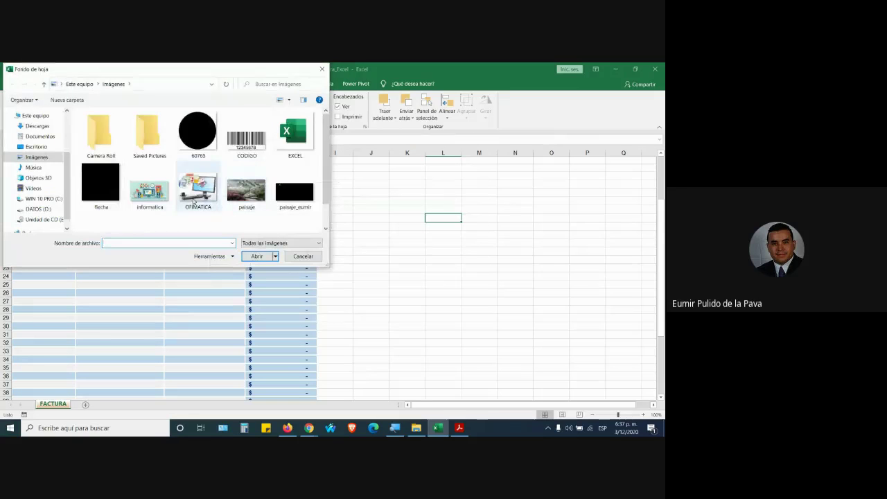
click(198, 187)
click(150, 187)
click(255, 257)
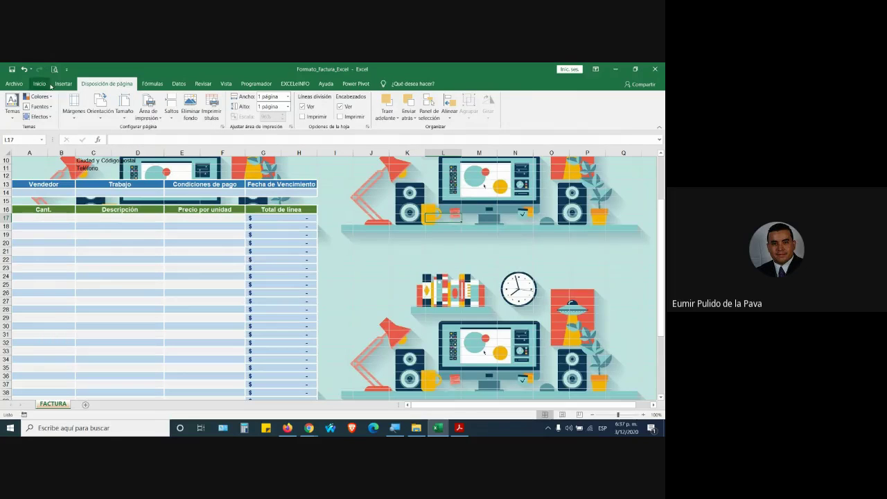
click(55, 70)
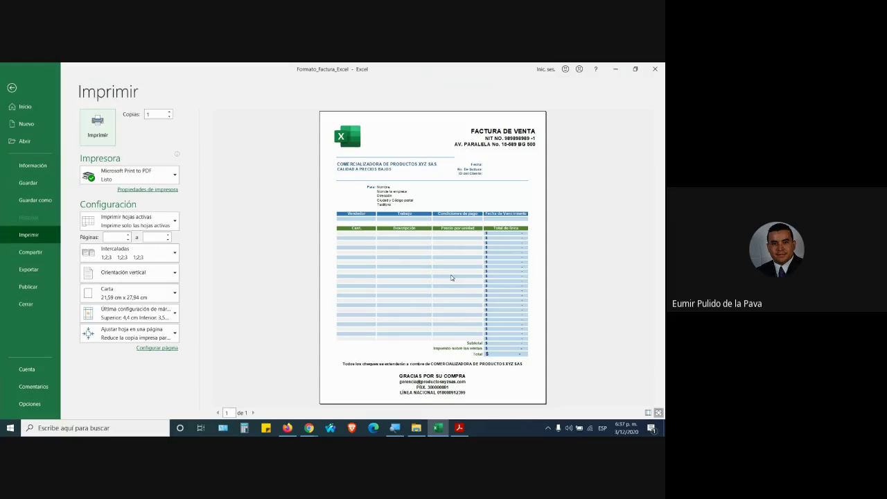
click(14, 87)
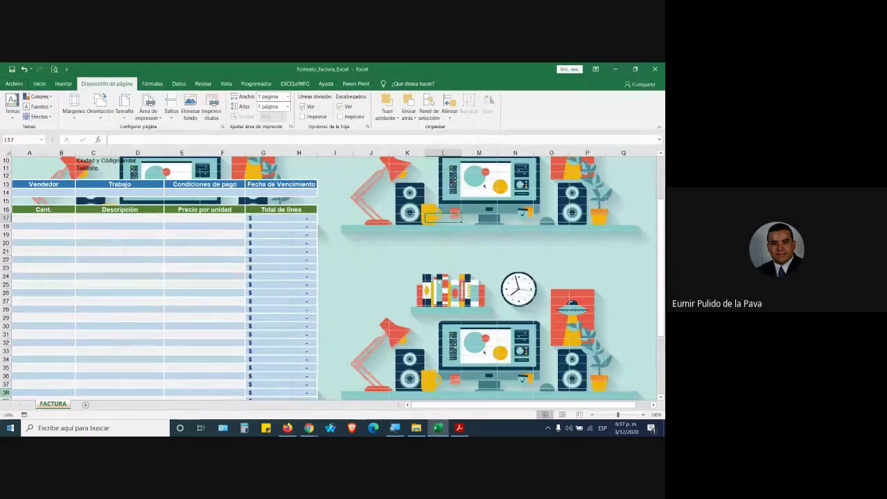
- Launch Microsoft Word and create a new blank document
click(11, 428)
click(203, 307)
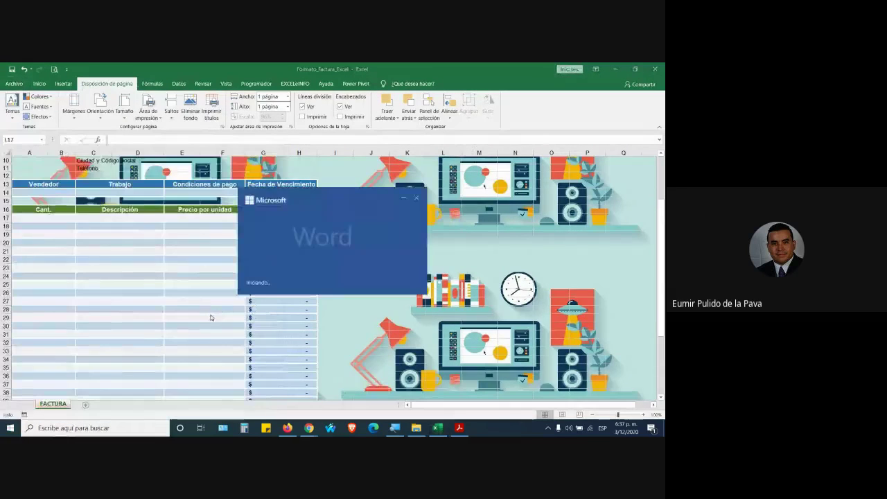
click(125, 149)
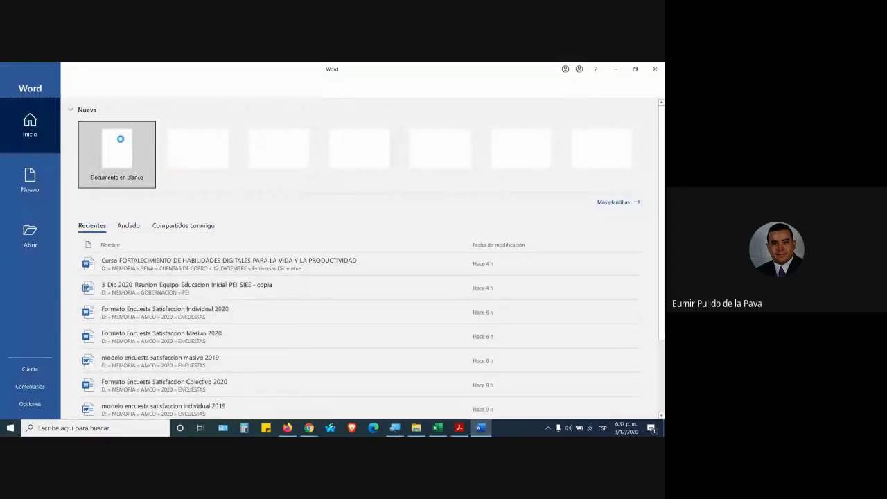
click(88, 84)
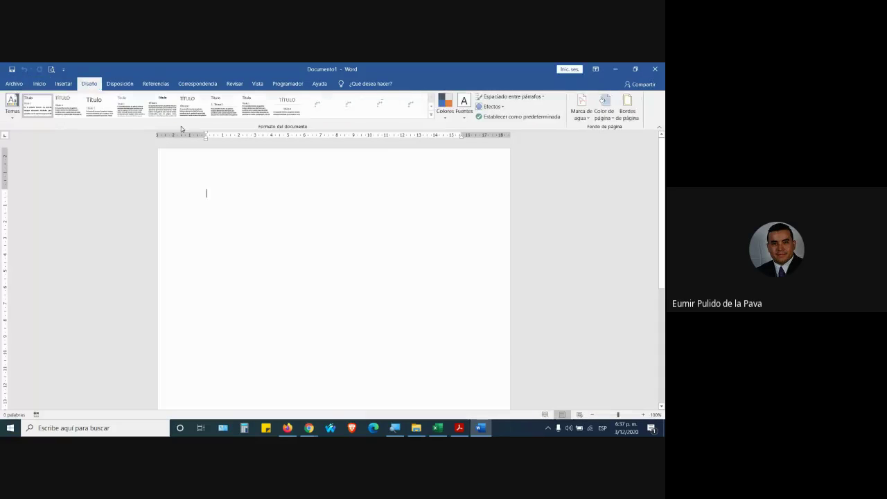
- Apply the informatica picture as a washed-out custom picture watermark on Documento1
click(587, 118)
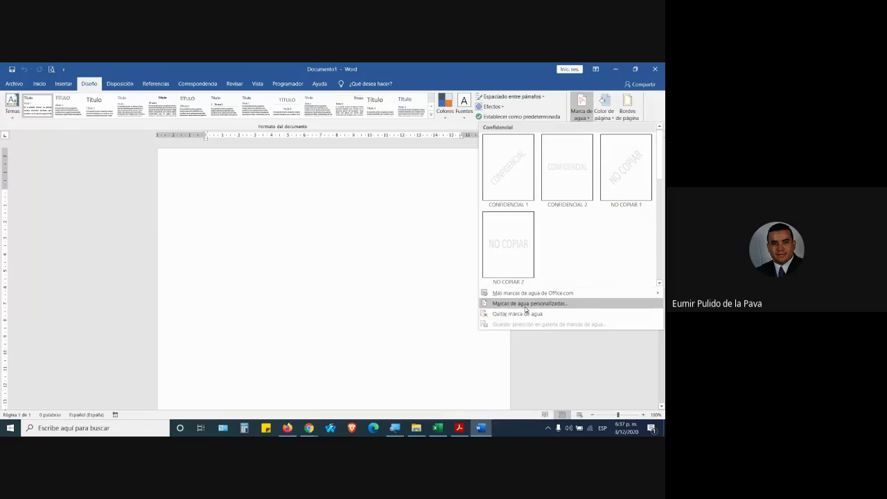
click(527, 304)
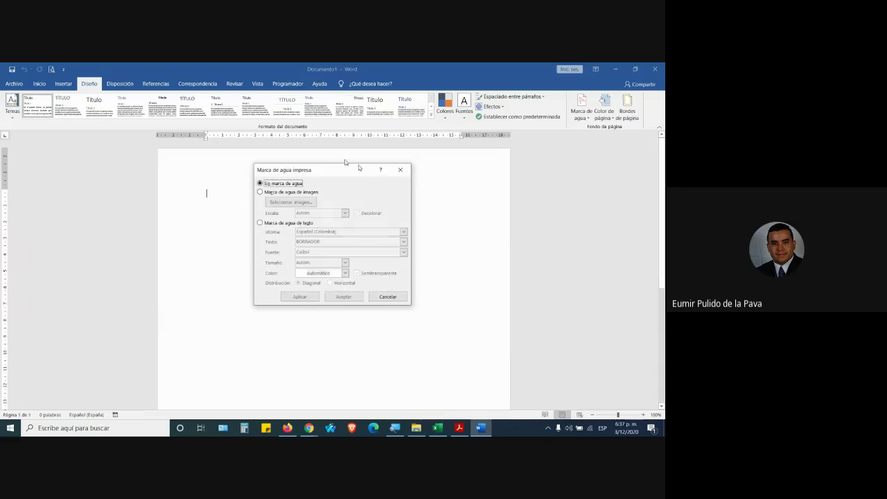
click(276, 192)
click(291, 202)
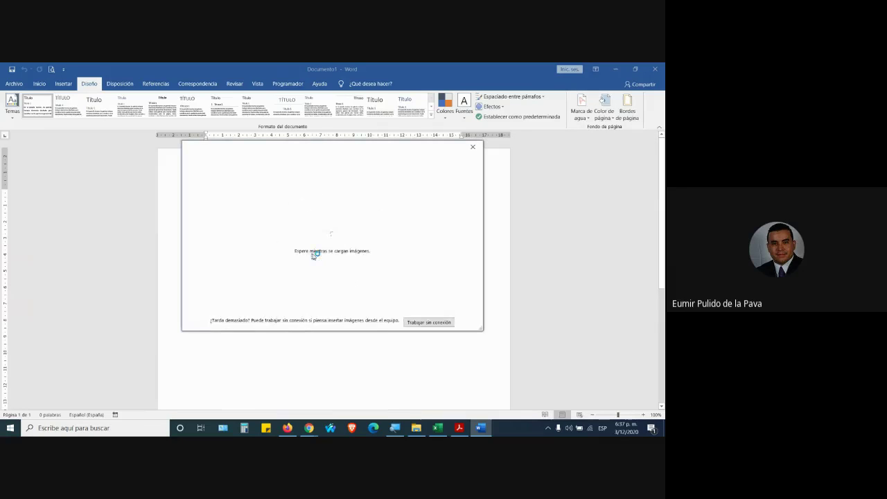
click(273, 193)
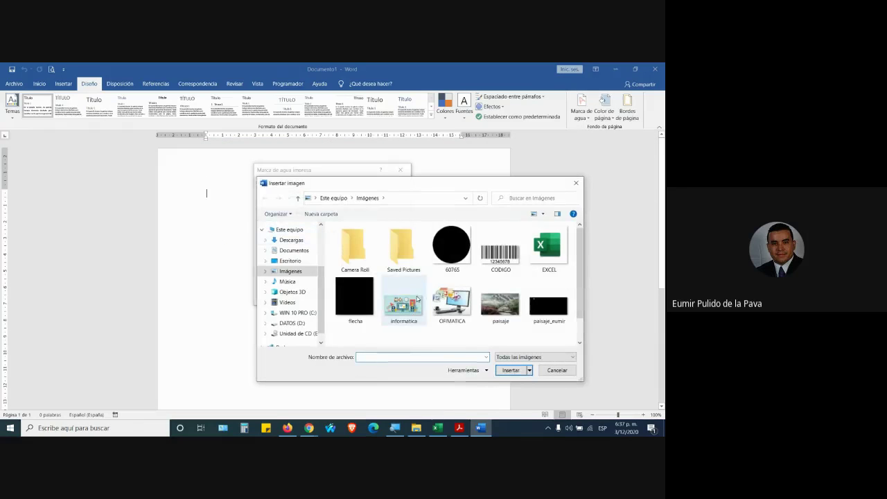
click(404, 298)
click(510, 371)
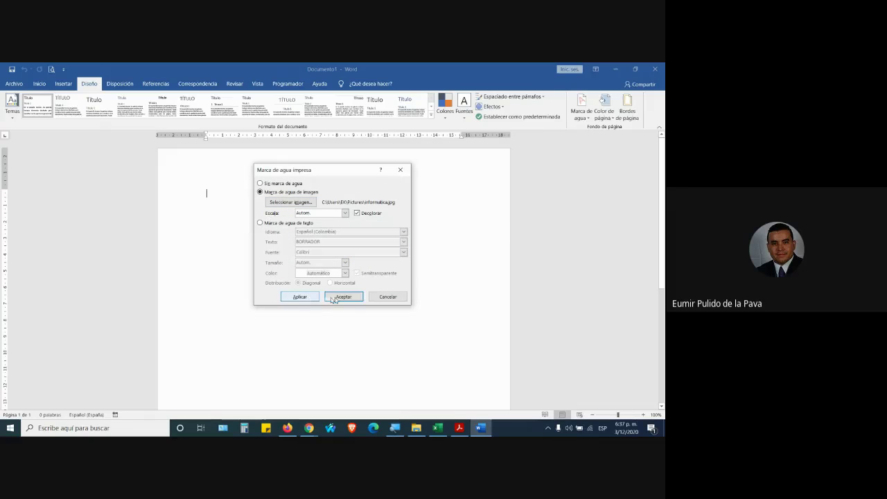
click(317, 298)
click(388, 297)
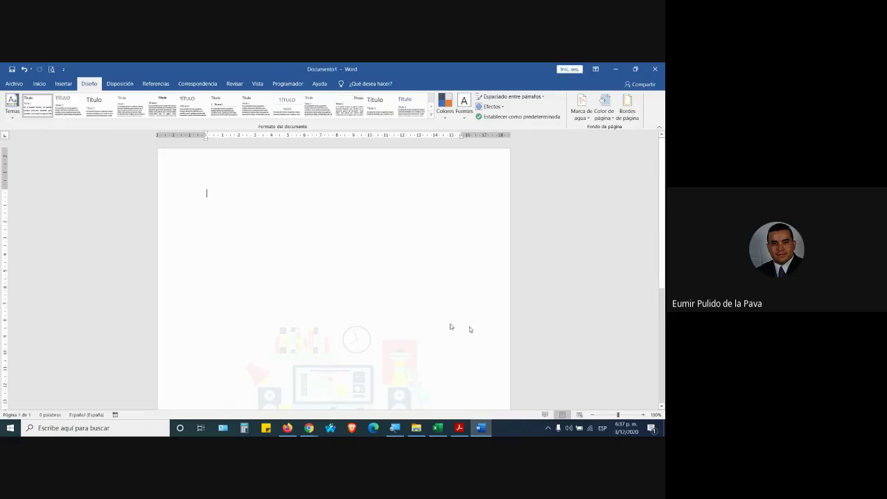
scroll(470, 326, down, 3)
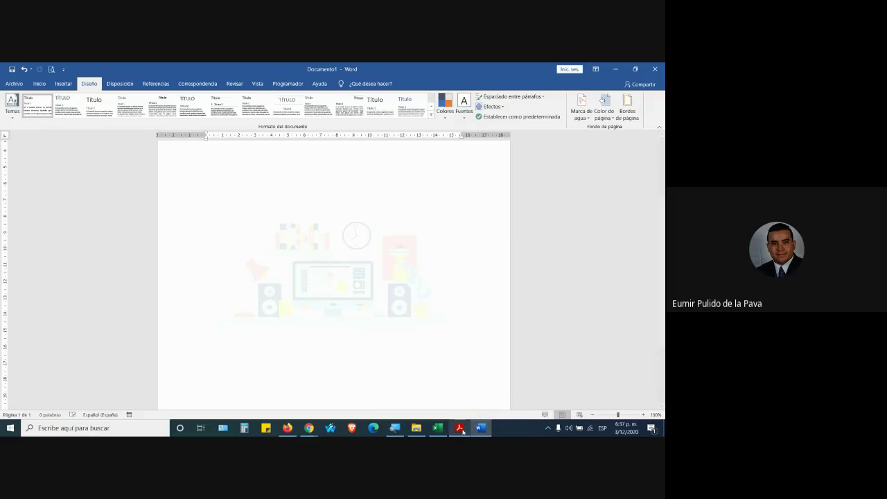
- Print-preview the Excel invoice, which shows no tiled background, then bring Word's Documento1 forward
click(438, 428)
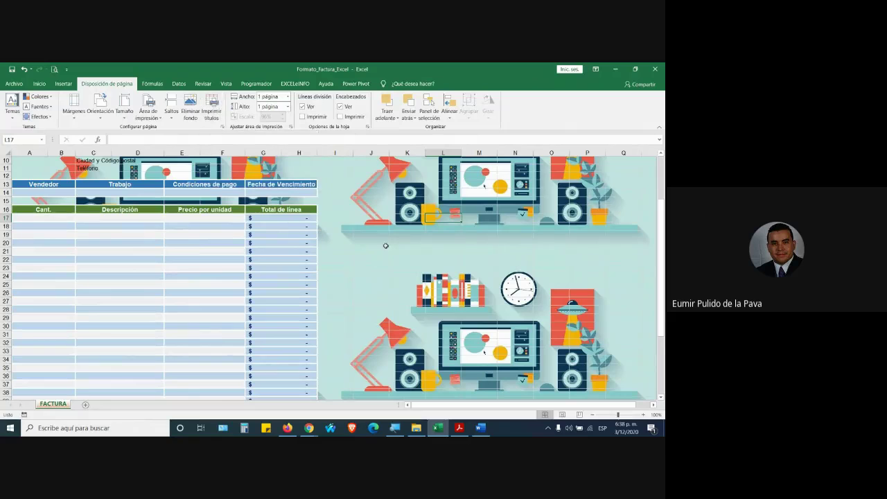
scroll(385, 245, down, 5)
scroll(402, 278, down, 11)
scroll(420, 304, down, 1)
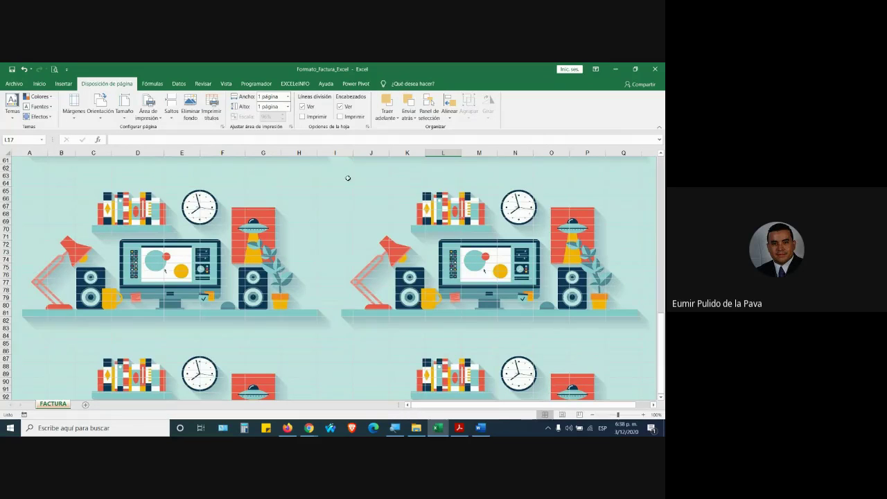
click(54, 69)
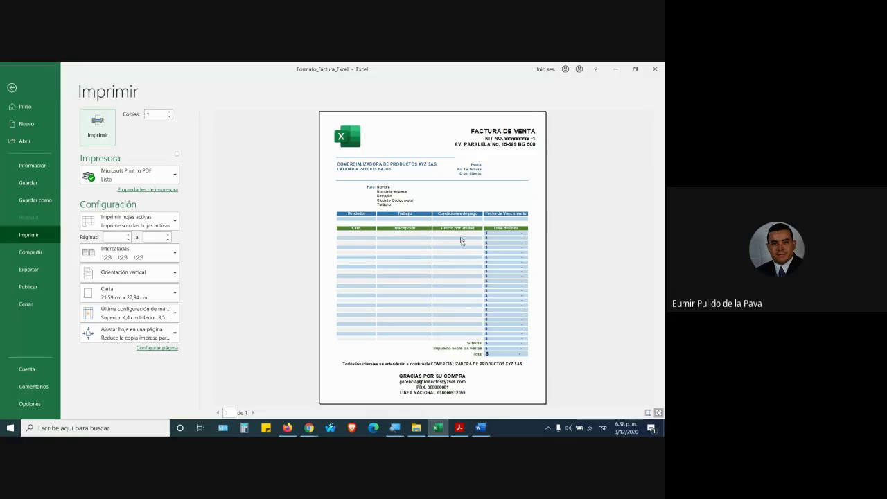
click(12, 87)
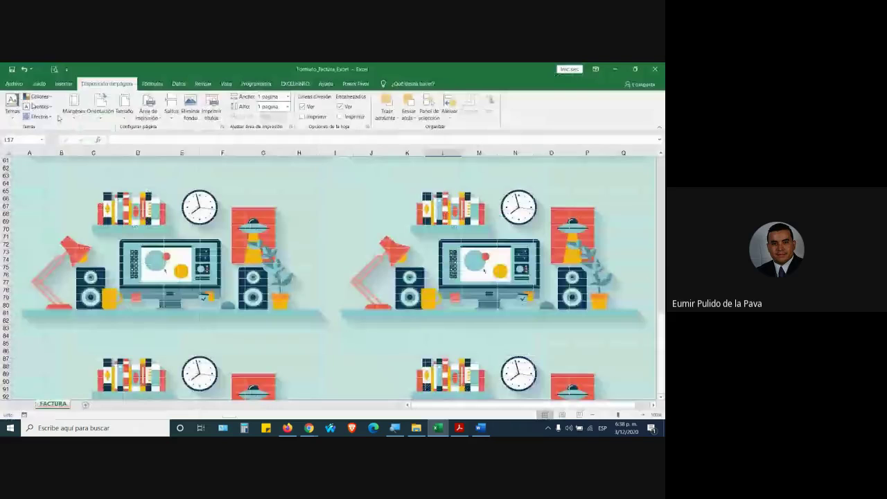
scroll(359, 290, up, 10)
scroll(358, 290, up, 5)
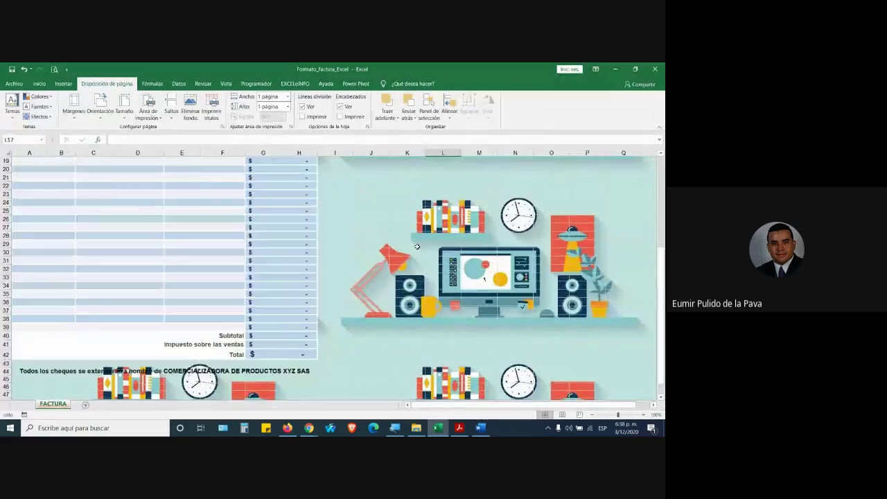
scroll(358, 291, up, 5)
click(477, 430)
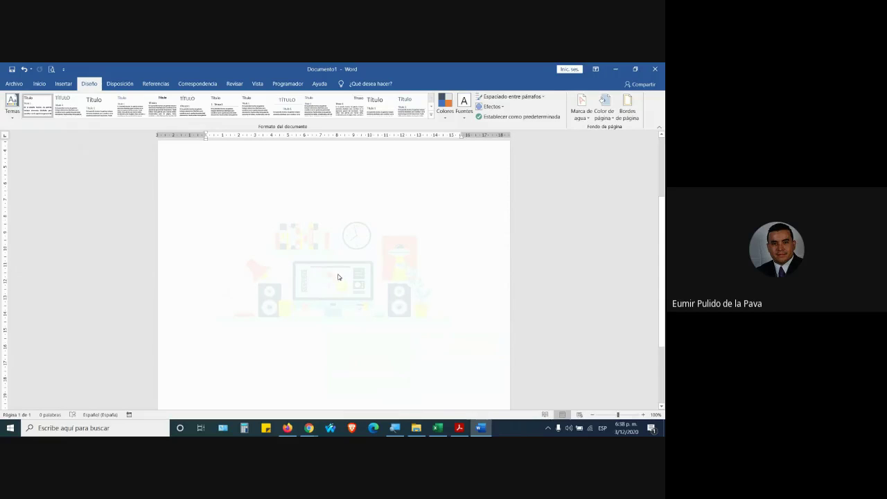
- Browse Word's watermark gallery without applying one, then return to the Excel workbook
click(585, 113)
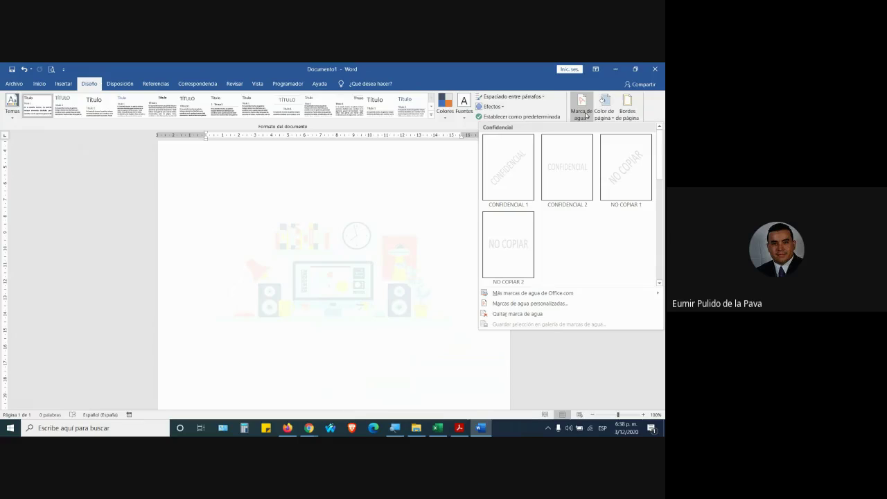
click(312, 201)
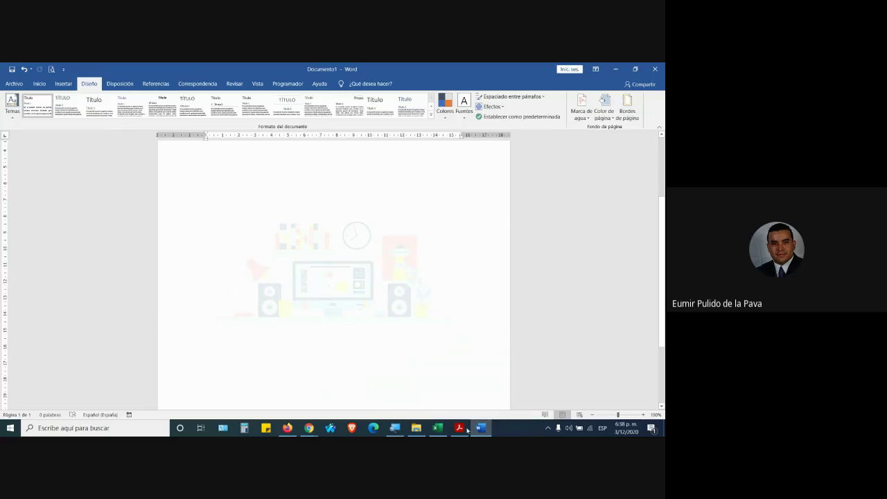
click(437, 428)
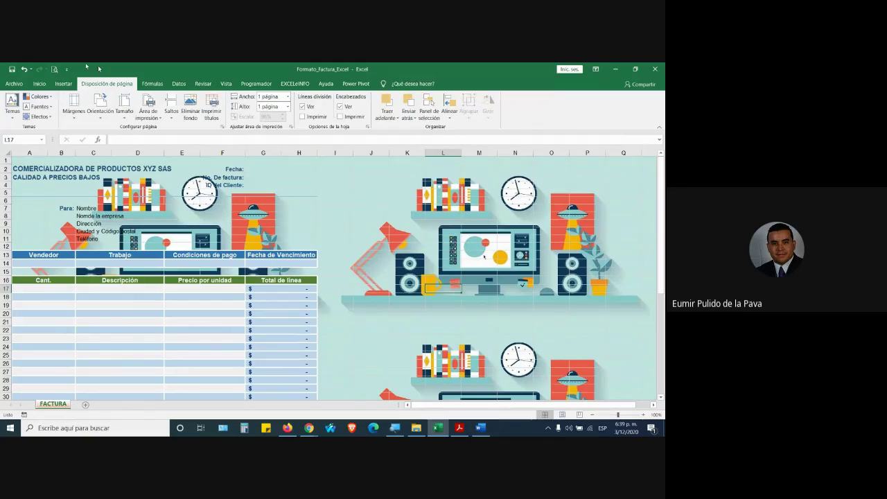
- Insert the EXCEL logo picture from the computer into the invoice sheet
click(63, 83)
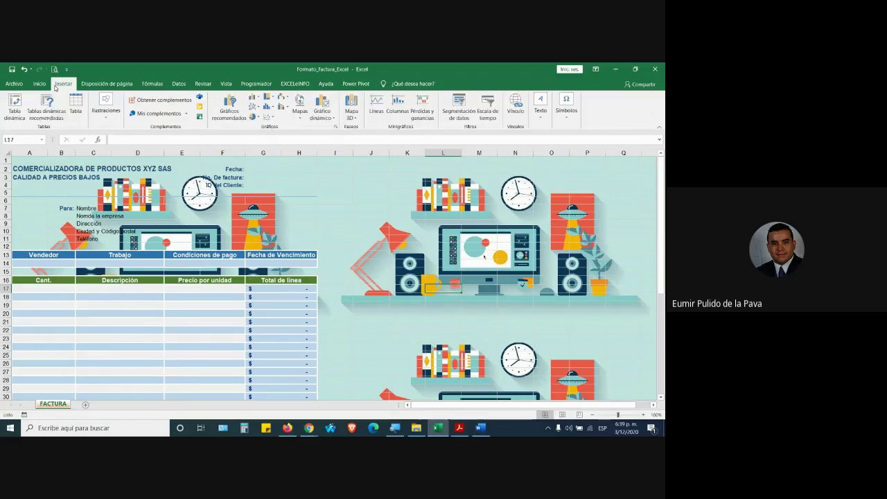
click(108, 120)
click(102, 142)
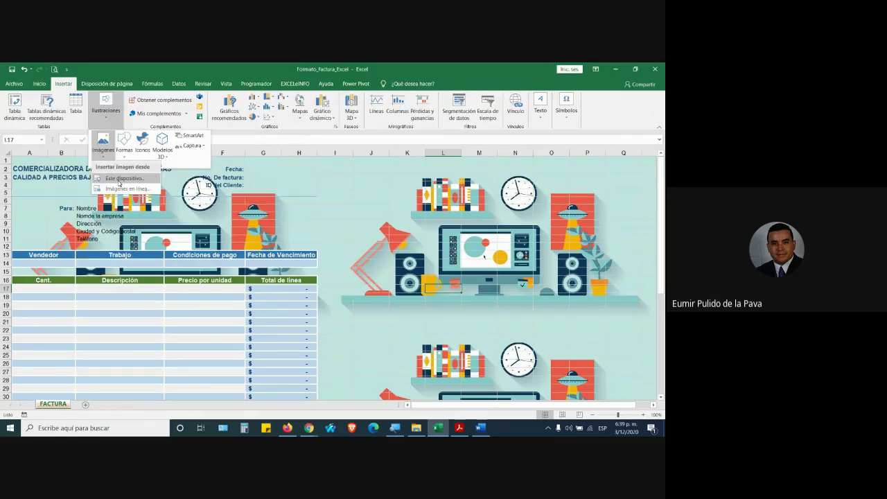
click(118, 173)
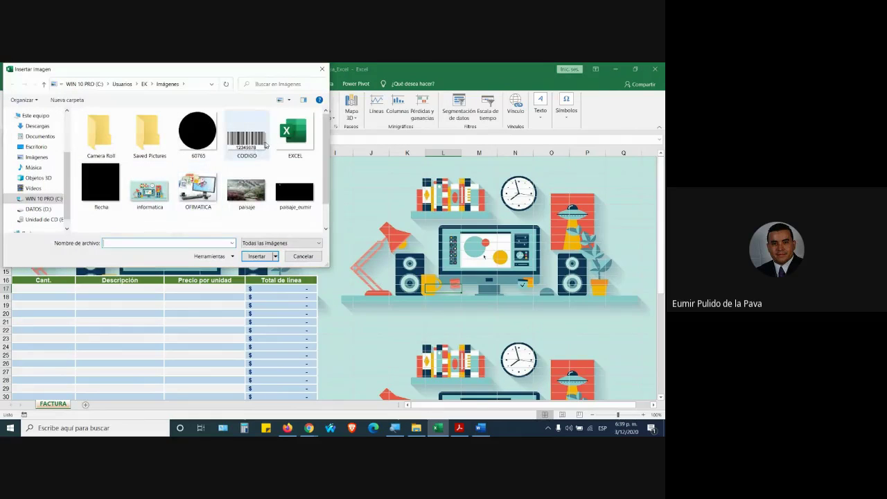
click(301, 140)
click(257, 256)
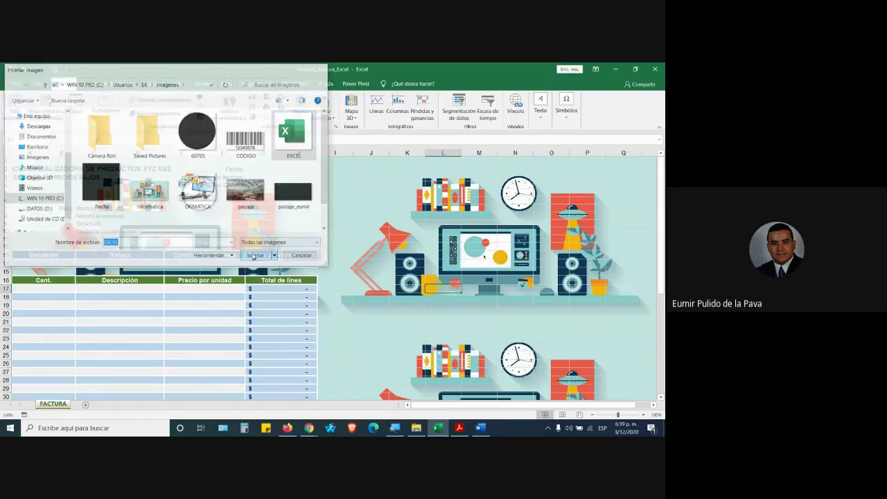
- Shrink the logo to 5.84 cm and place it over the Descripción column, rows 17–30
drag(496, 355, 118, 278)
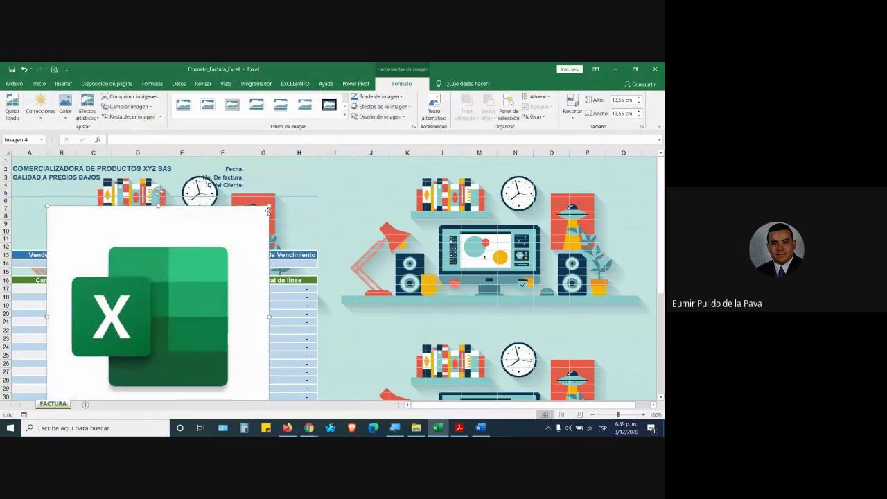
drag(267, 208, 143, 331)
mouse_move(108, 366)
mouse_down()
mouse_move(145, 318)
mouse_move(157, 316)
mouse_up()
scroll(160, 319, down, 3)
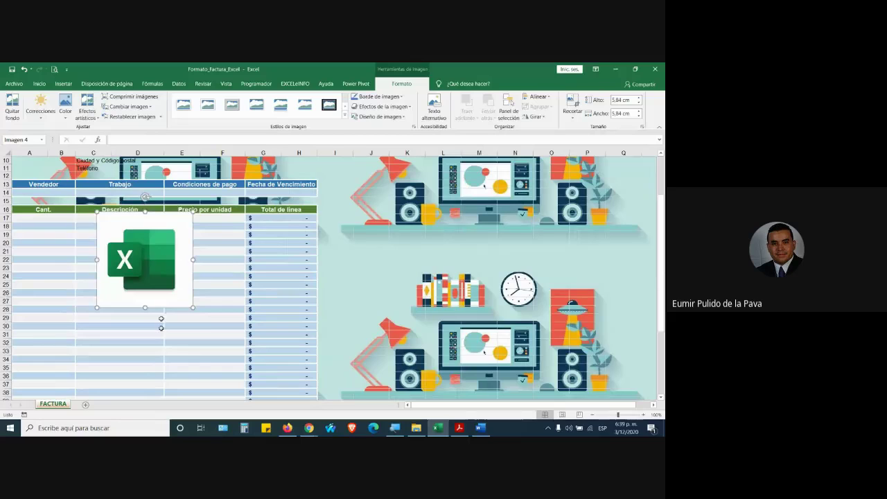
mouse_move(158, 250)
mouse_down()
mouse_move(155, 268)
mouse_move(95, 272)
mouse_up()
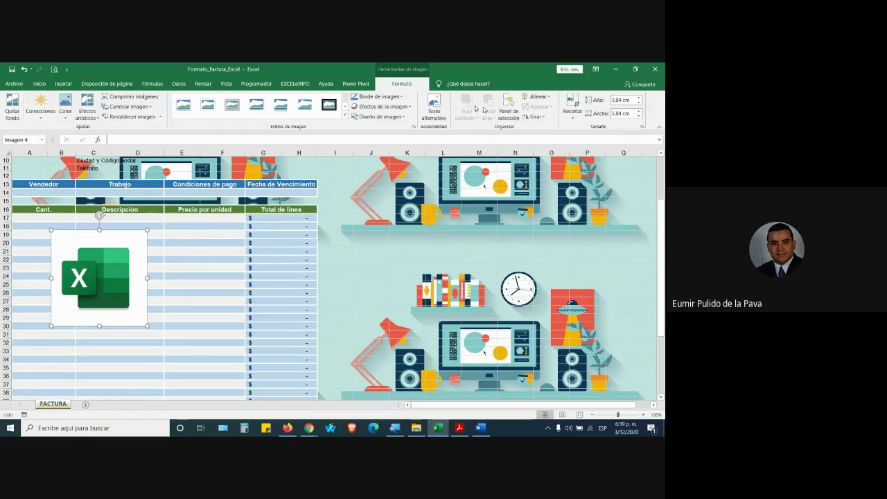
click(480, 428)
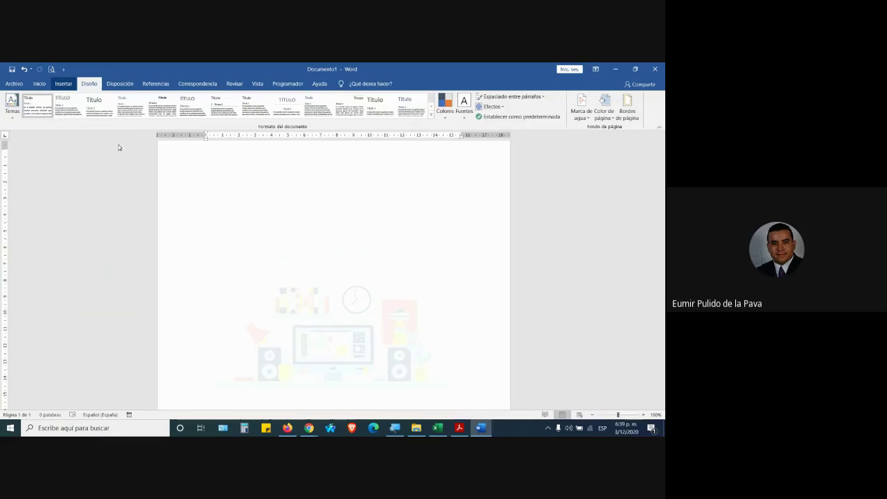
- Insert the EXCEL logo picture at the top of Documento1 and resize it to 6.44 cm
click(64, 83)
click(98, 108)
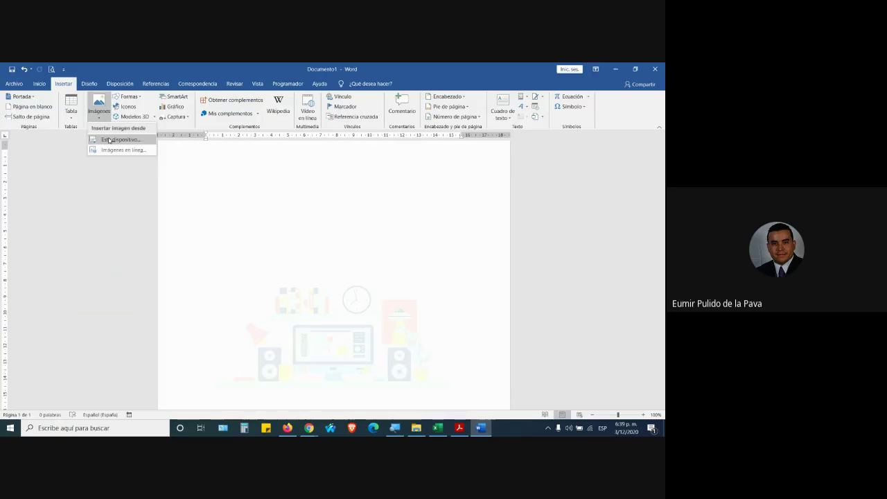
click(370, 265)
click(293, 131)
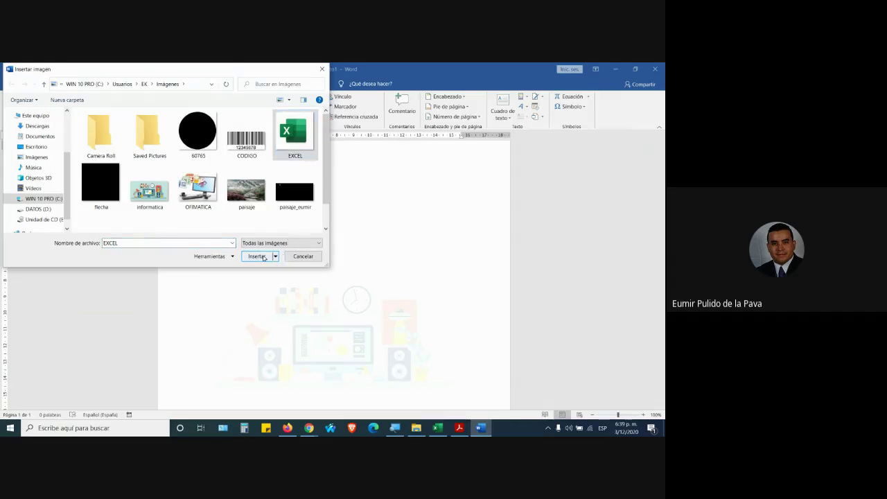
click(257, 254)
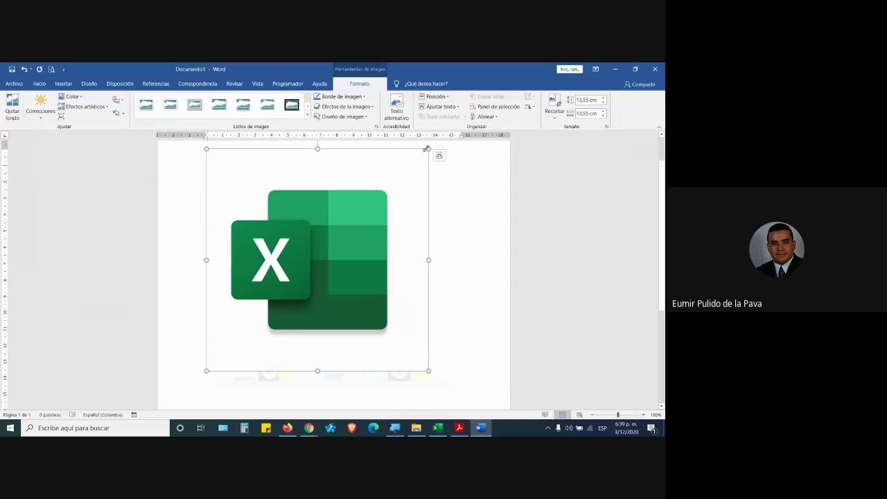
drag(427, 148, 298, 244)
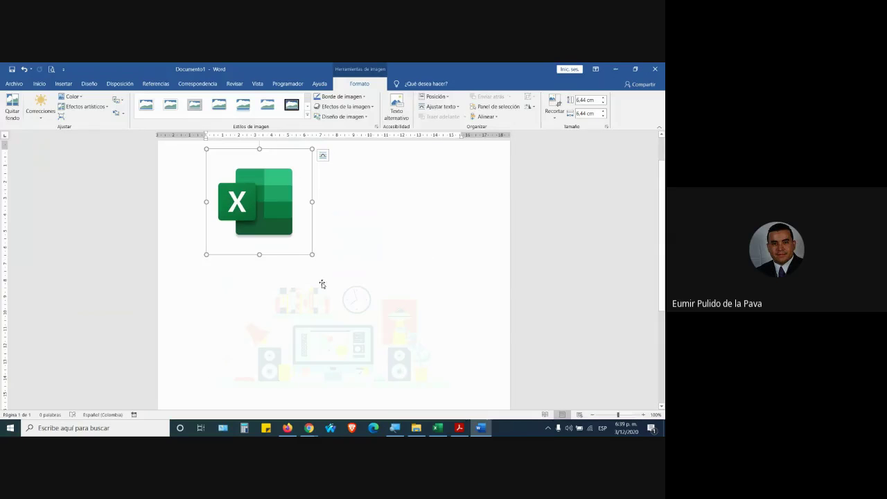
click(305, 429)
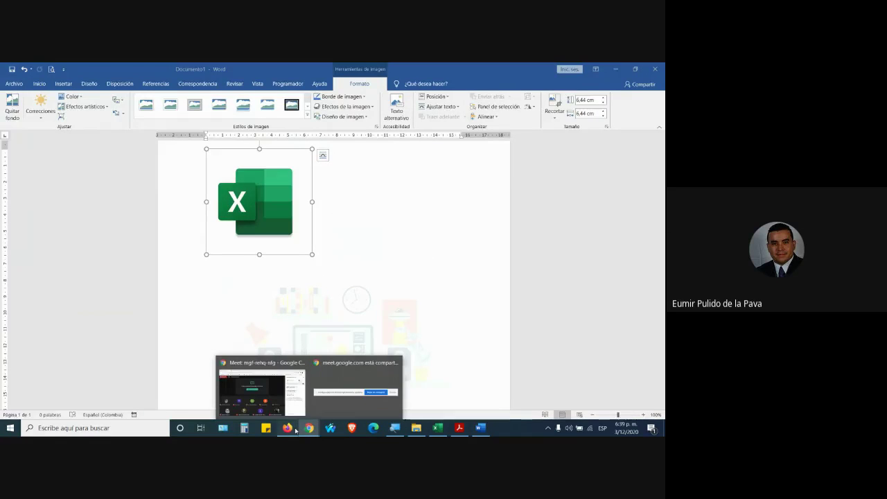
- Load Blind Text Generator in a new browser tab and copy its 200-word Lorem ipsum paragraph
click(290, 428)
click(202, 70)
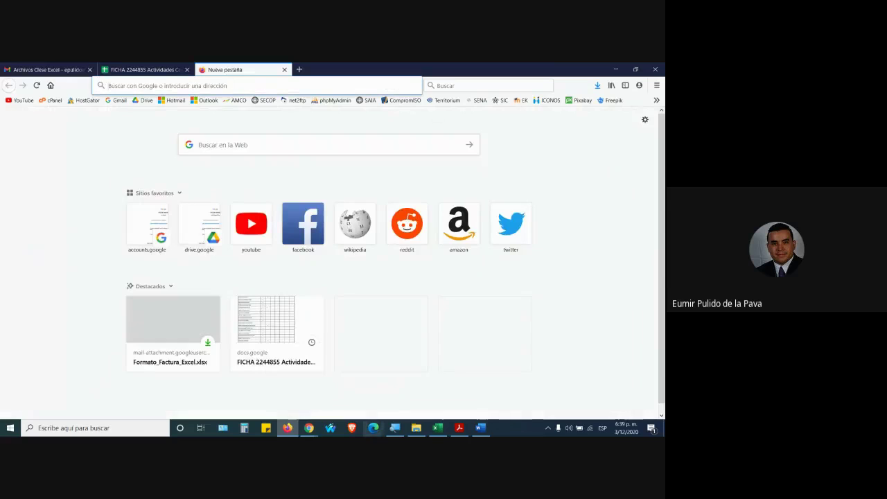
click(309, 428)
click(255, 385)
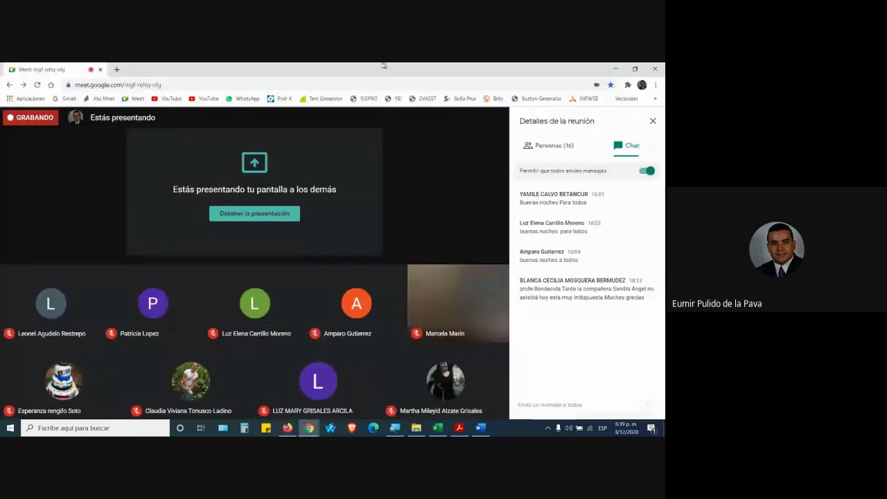
click(116, 70)
click(323, 98)
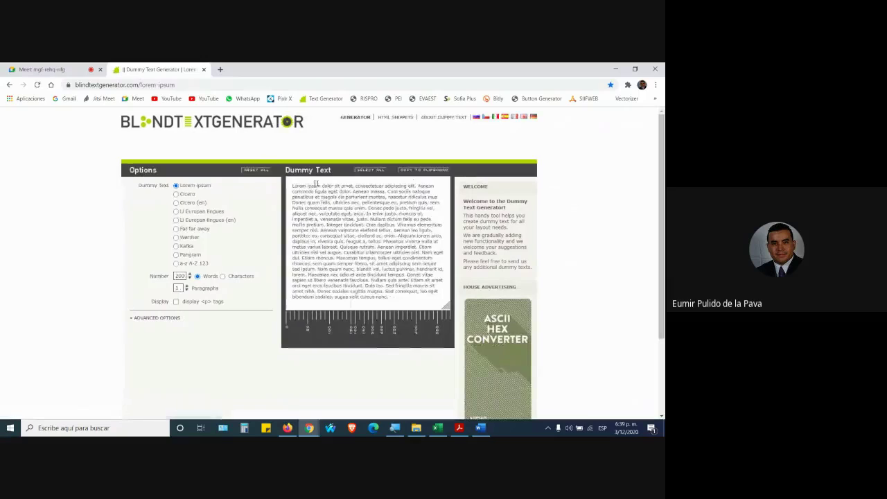
drag(292, 185, 449, 297)
key(ctrl+c)
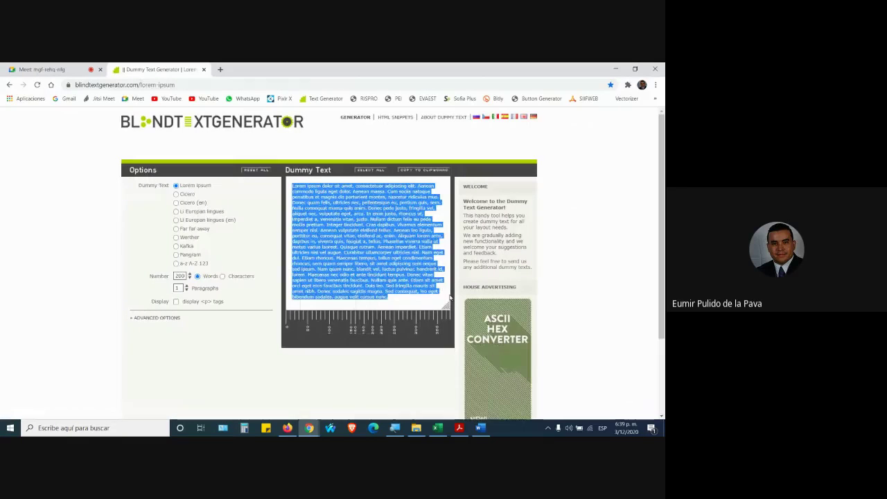
key(alt+Tab)
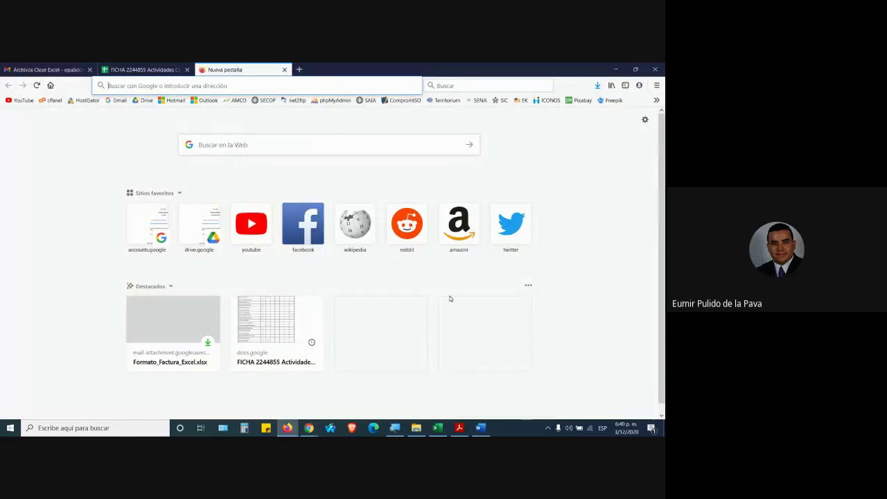
click(437, 428)
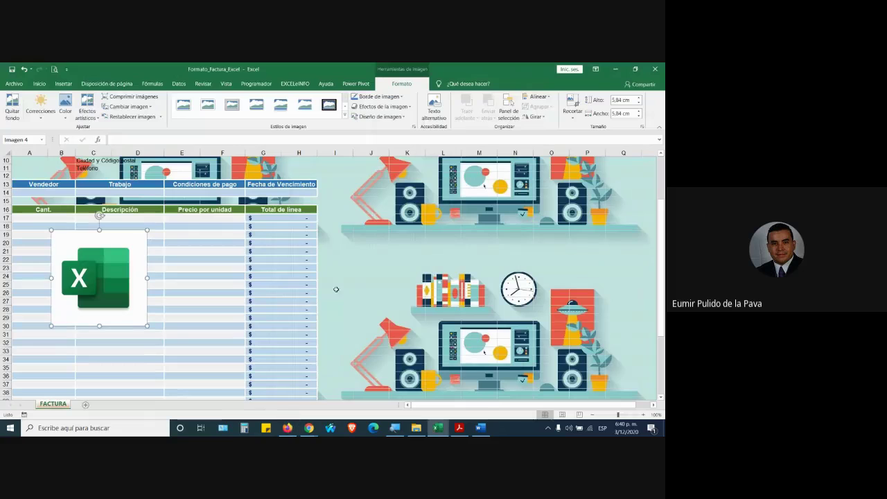
- Paste the Lorem ipsum paragraph below the logo and drag the logo into it
click(481, 428)
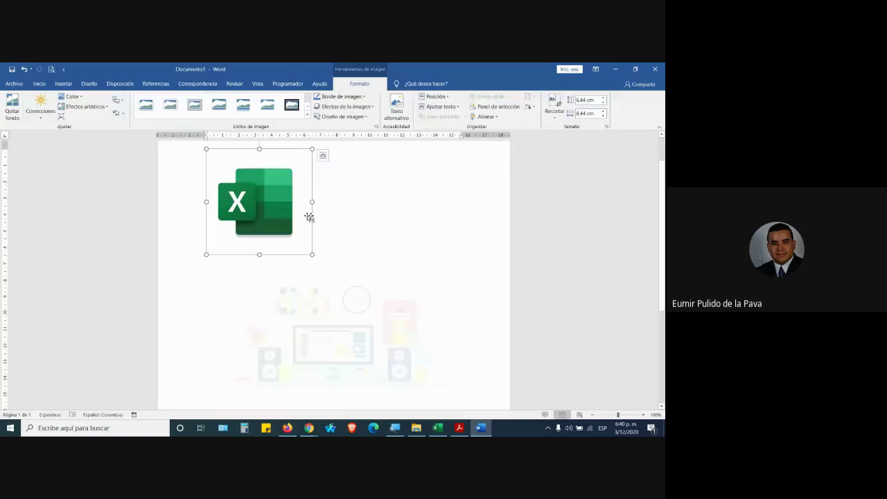
click(334, 188)
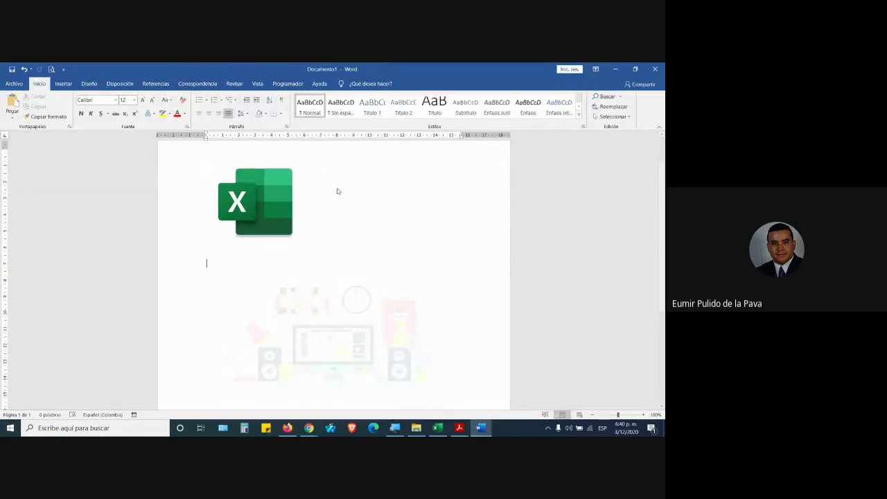
key(ctrl+v)
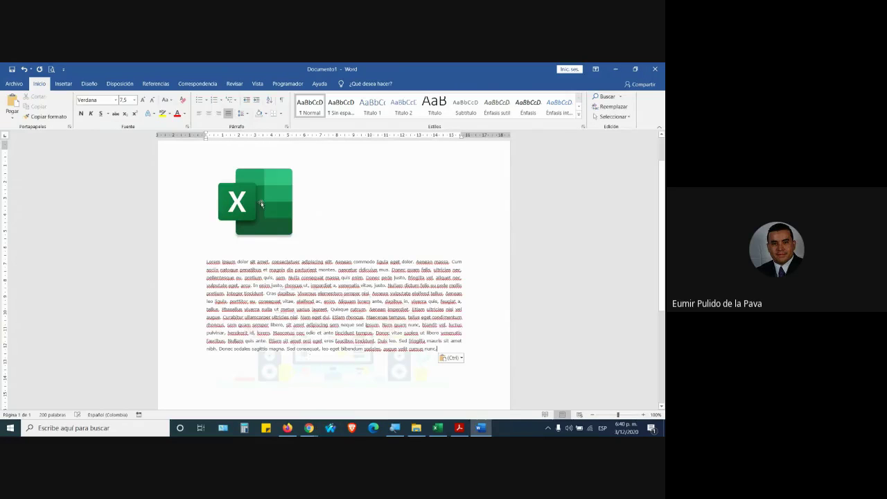
click(294, 202)
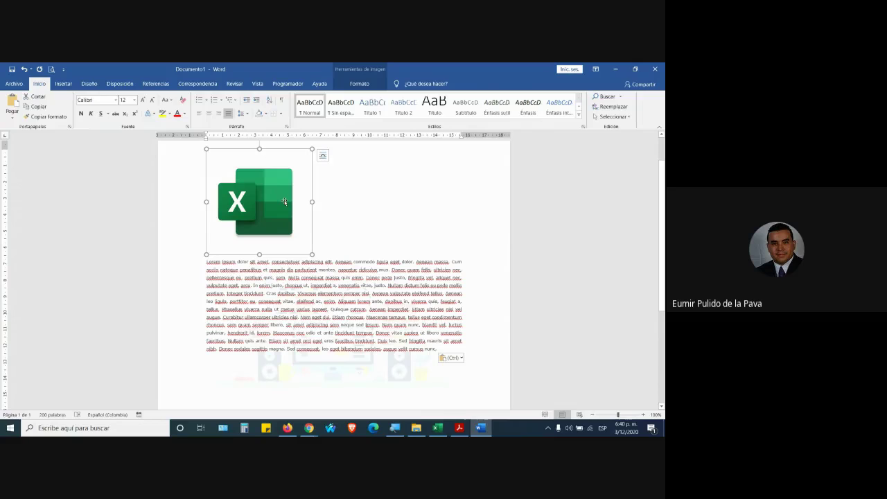
drag(283, 201, 290, 291)
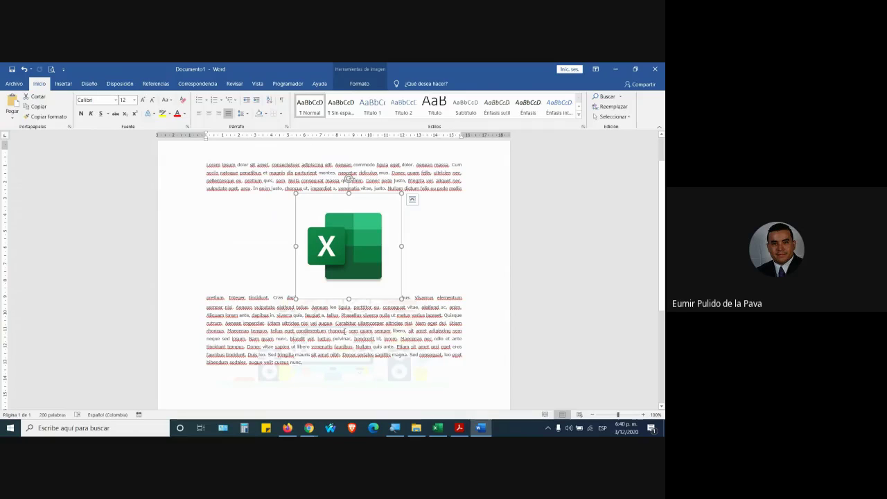
- Give the logo a centred position with Square text wrapping, shifted slightly left
click(360, 84)
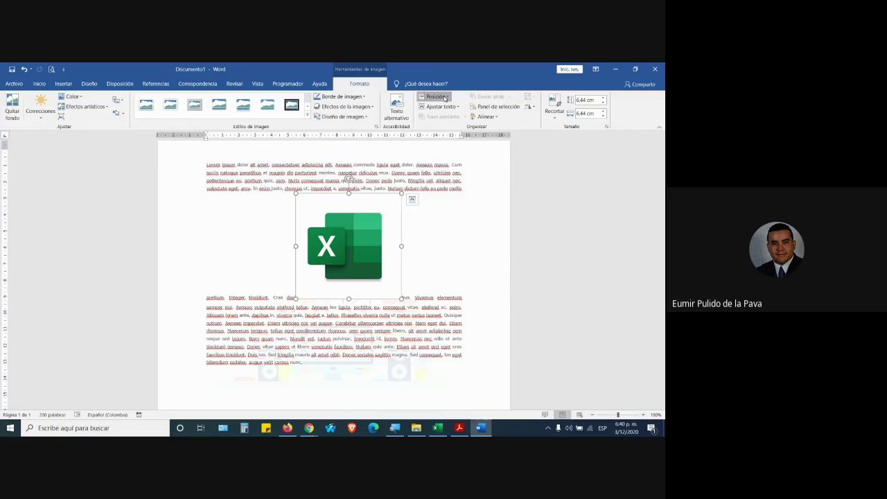
click(445, 97)
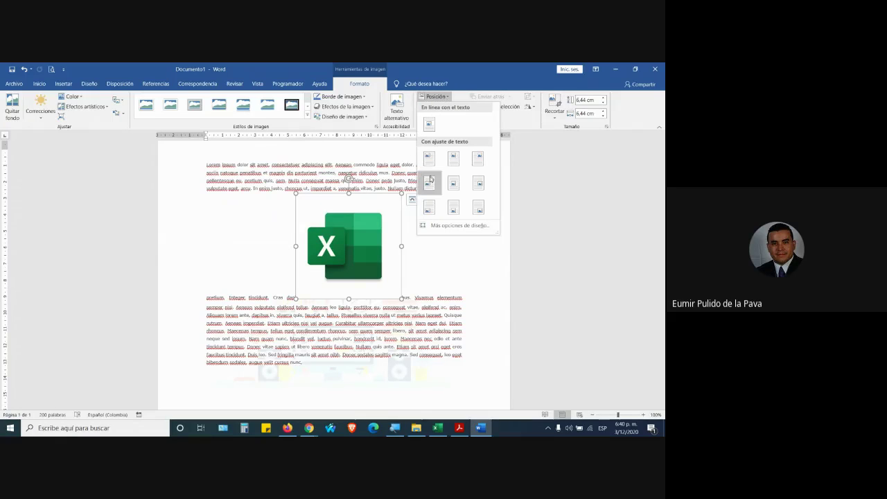
click(453, 158)
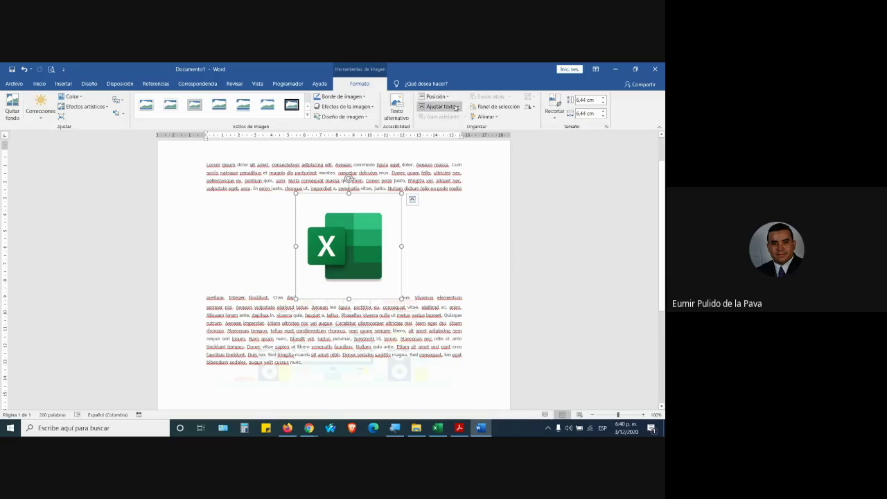
click(450, 107)
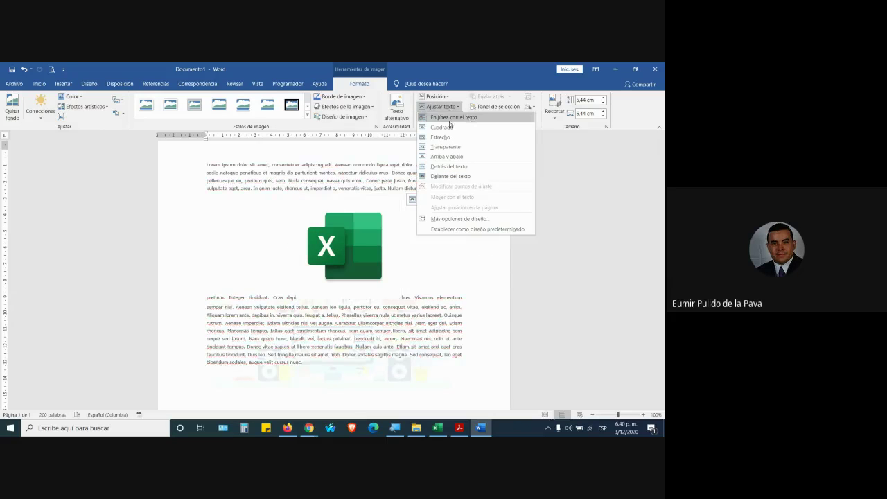
click(446, 146)
mouse_move(340, 224)
mouse_down()
mouse_move(314, 220)
mouse_move(339, 227)
mouse_up()
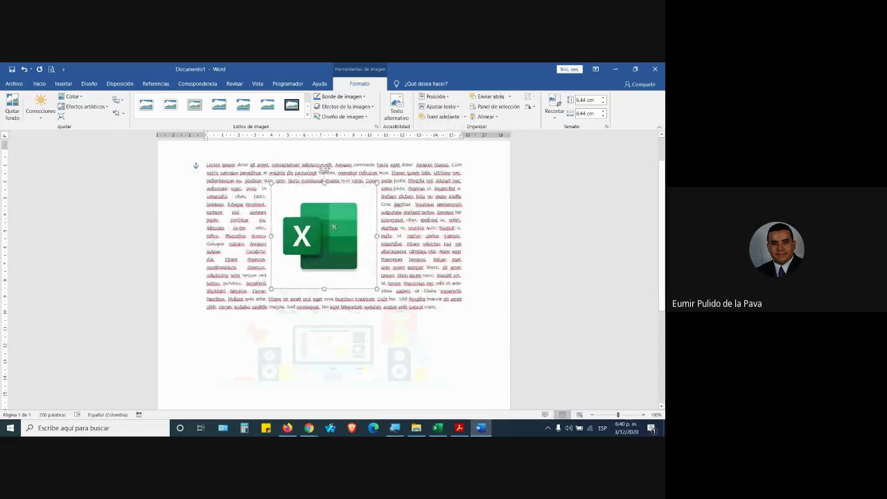
- Send the logo to the back and move it up and left within the paragraph
click(462, 118)
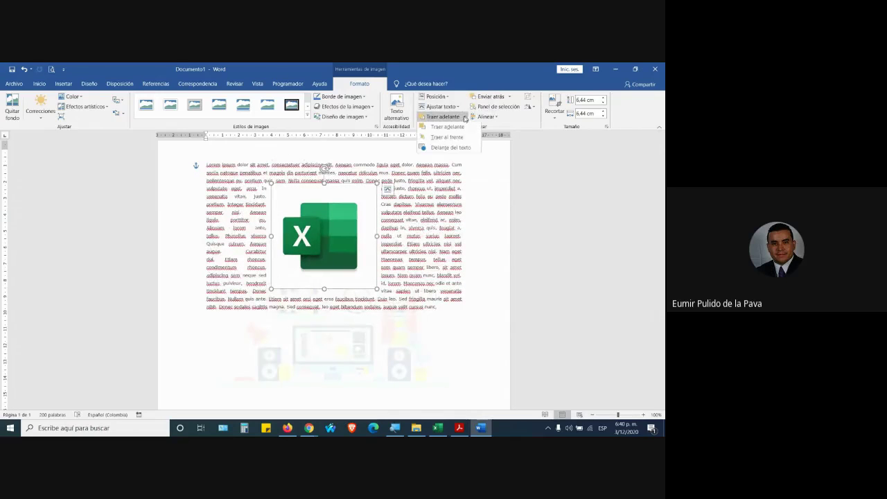
click(464, 119)
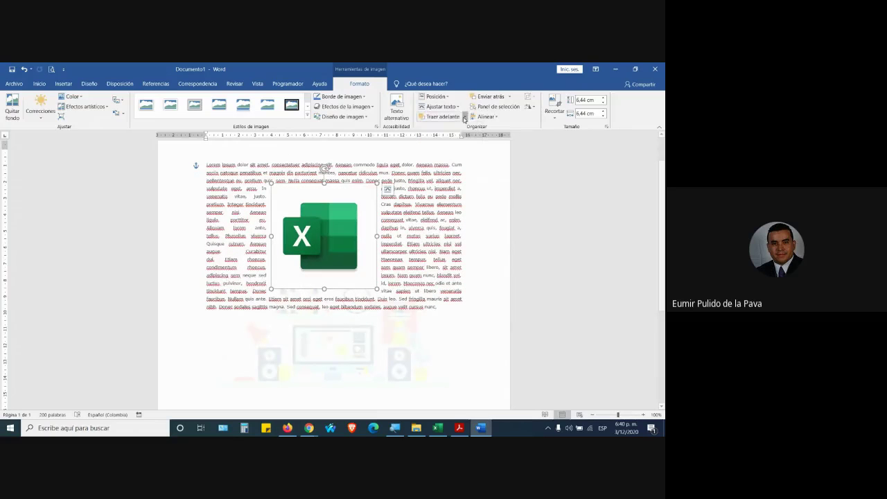
click(511, 96)
click(500, 119)
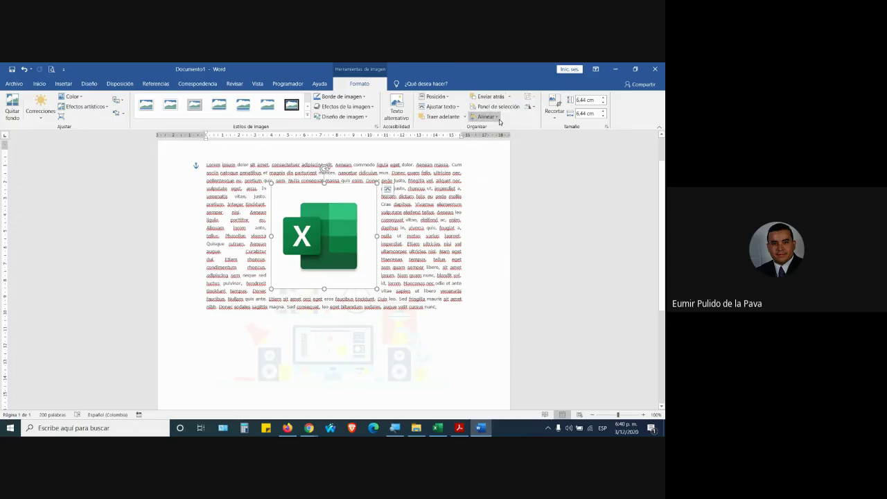
drag(335, 241, 302, 234)
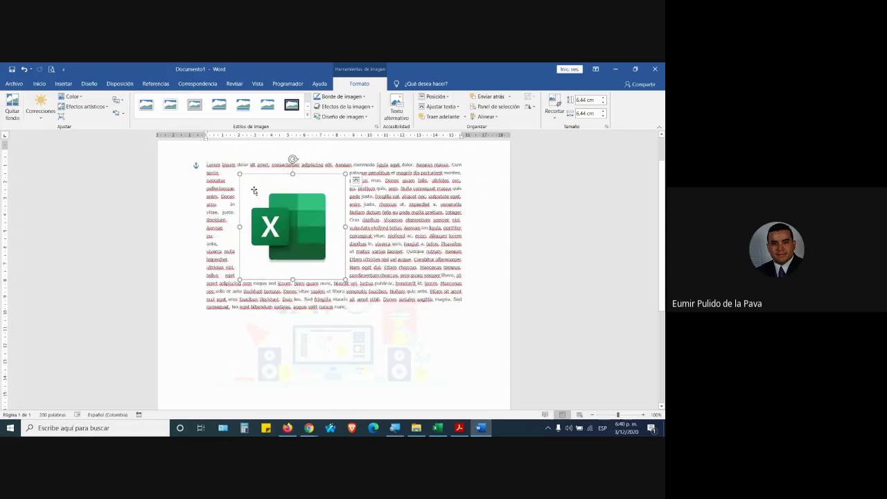
click(441, 106)
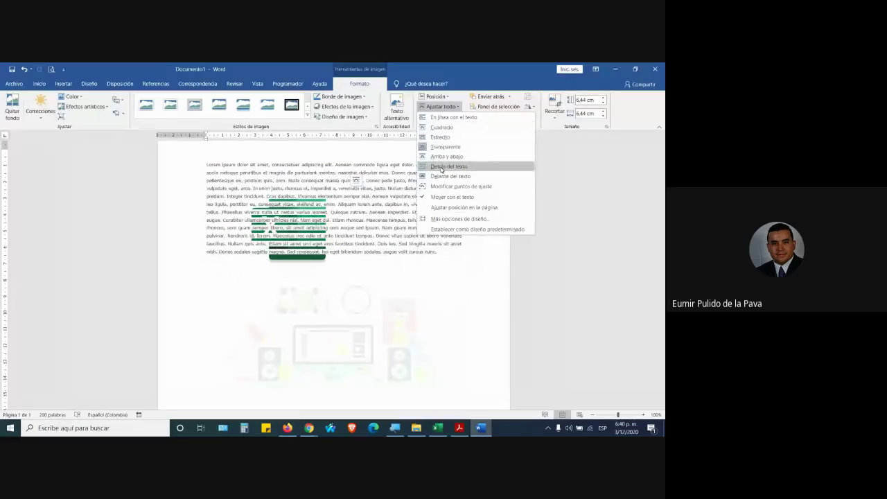
- Set the logo to Behind Text wrapping and drag it below the paragraph
click(448, 167)
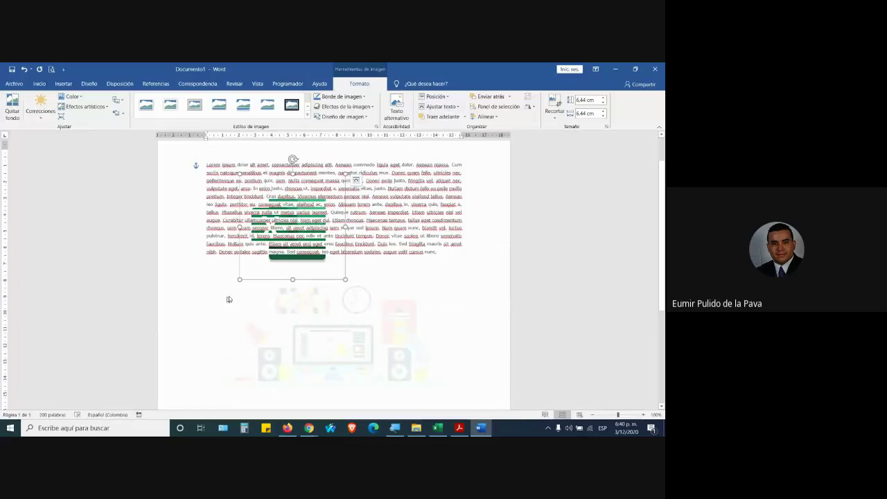
drag(291, 274, 334, 252)
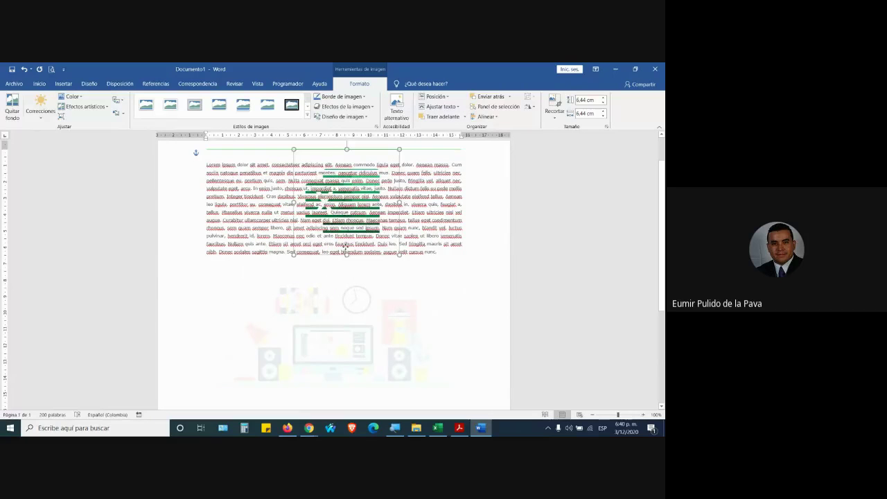
drag(334, 252, 286, 329)
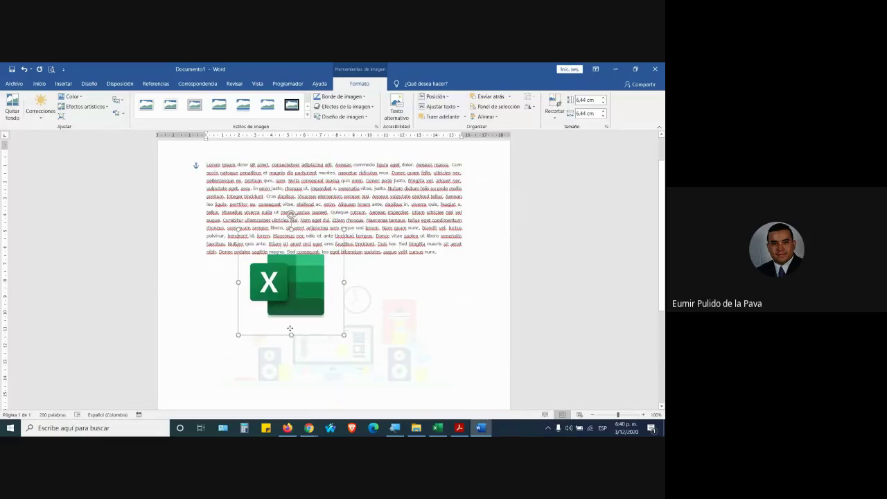
- Review the picture Color settings without changes, then drag the logo back up into the text
click(77, 99)
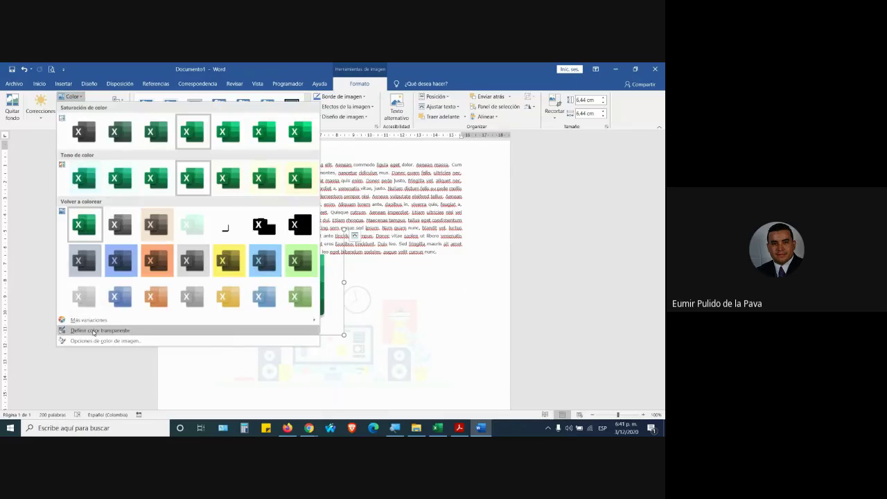
click(219, 324)
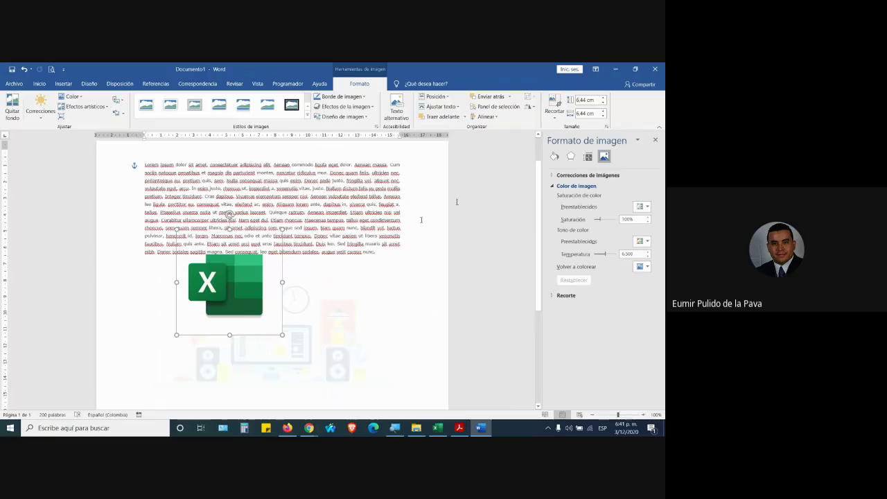
click(77, 97)
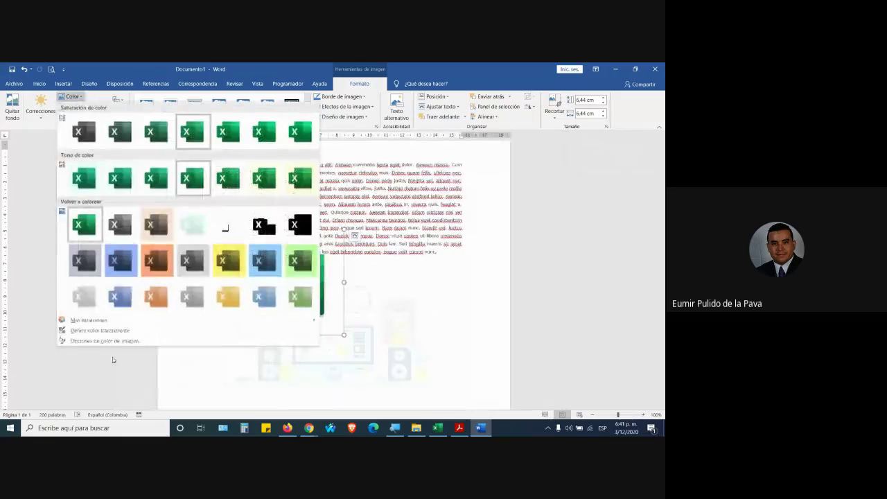
click(100, 330)
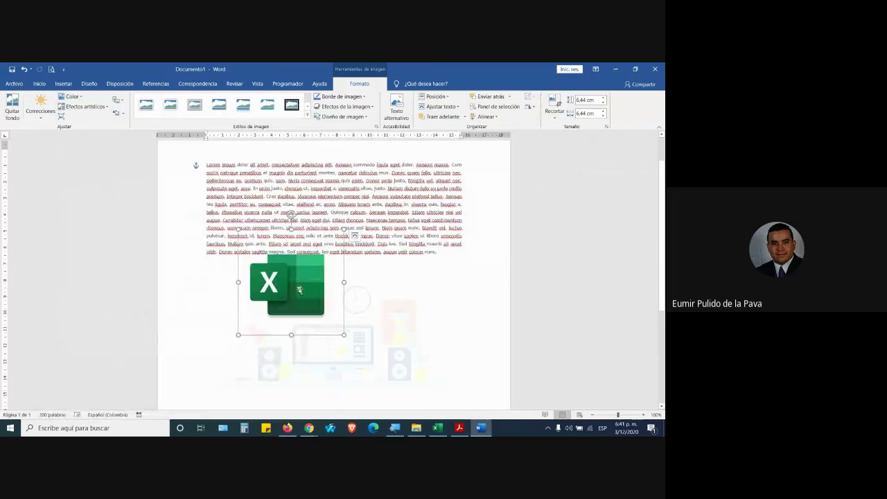
drag(252, 324, 295, 258)
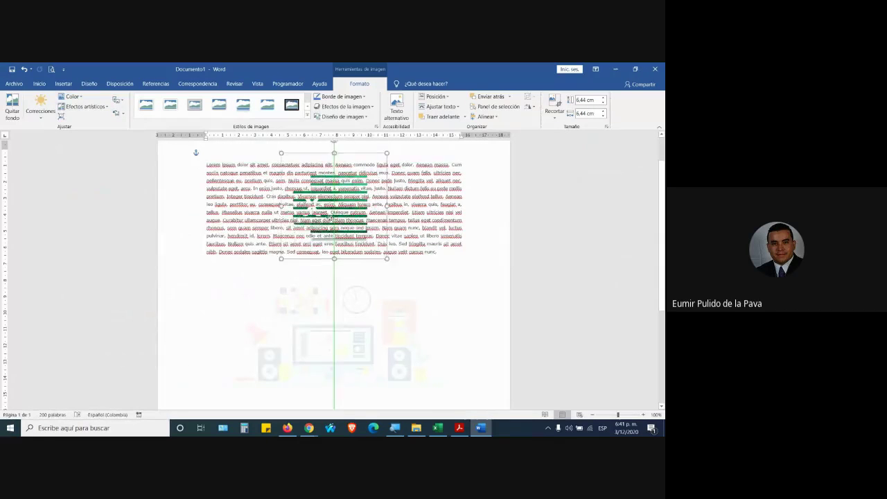
- Drop the logo over the text and browse shading and highlight colours without applying any
drag(348, 221, 316, 212)
drag(172, 167, 174, 273)
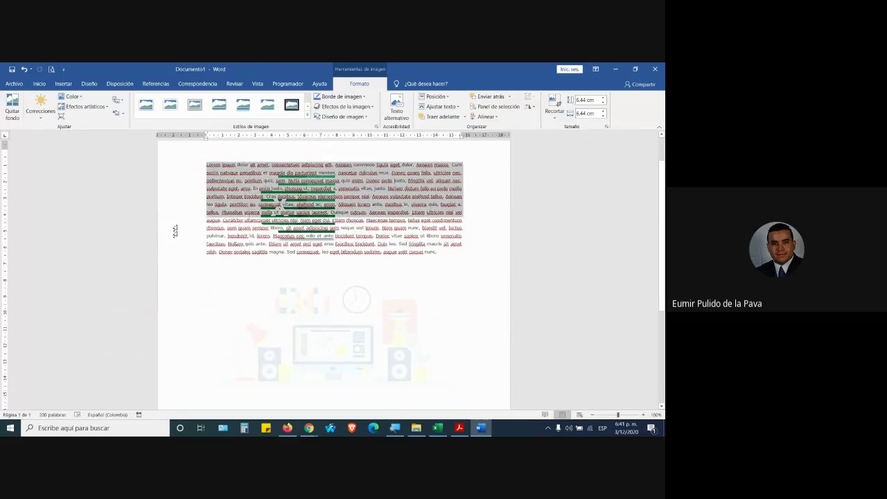
click(496, 178)
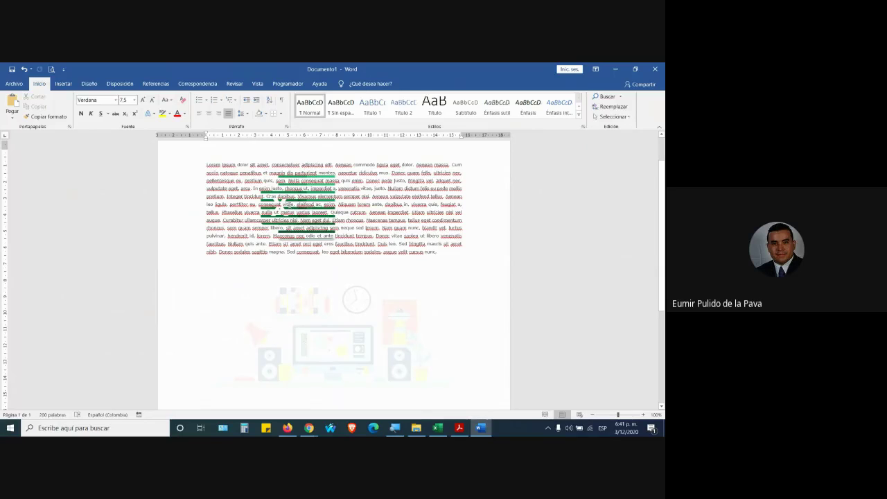
drag(175, 170, 180, 252)
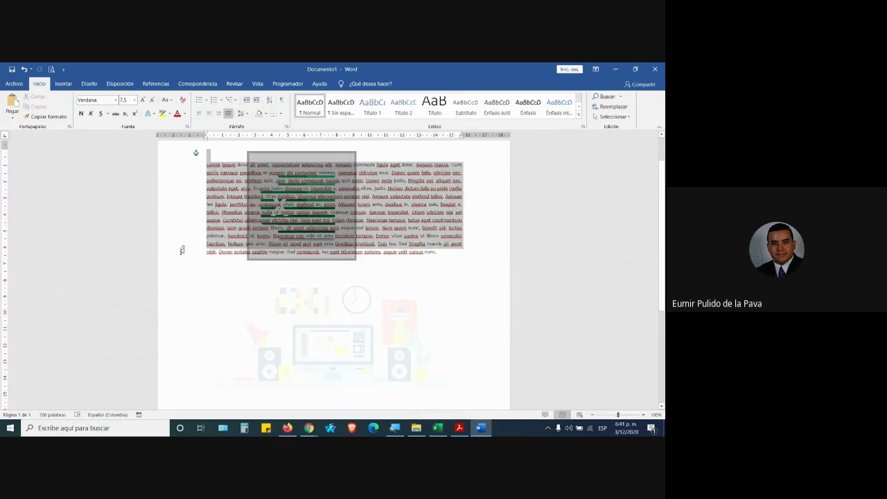
click(266, 113)
click(169, 115)
click(170, 114)
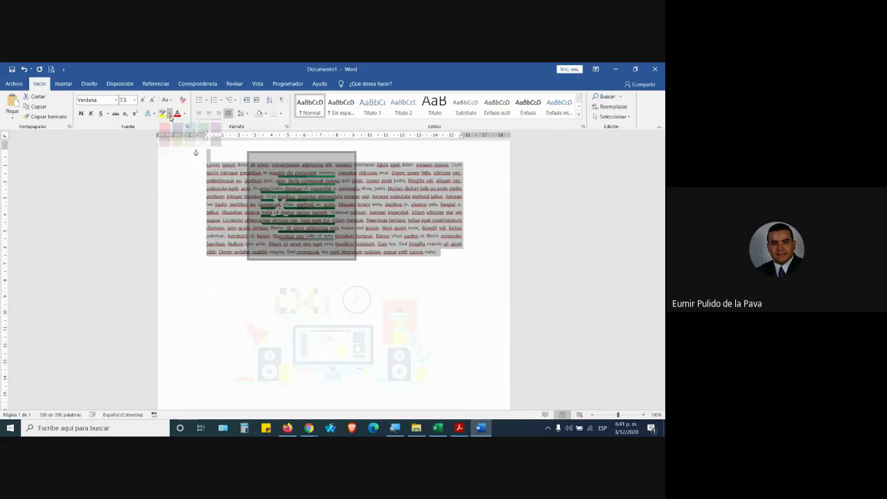
click(361, 241)
click(361, 241)
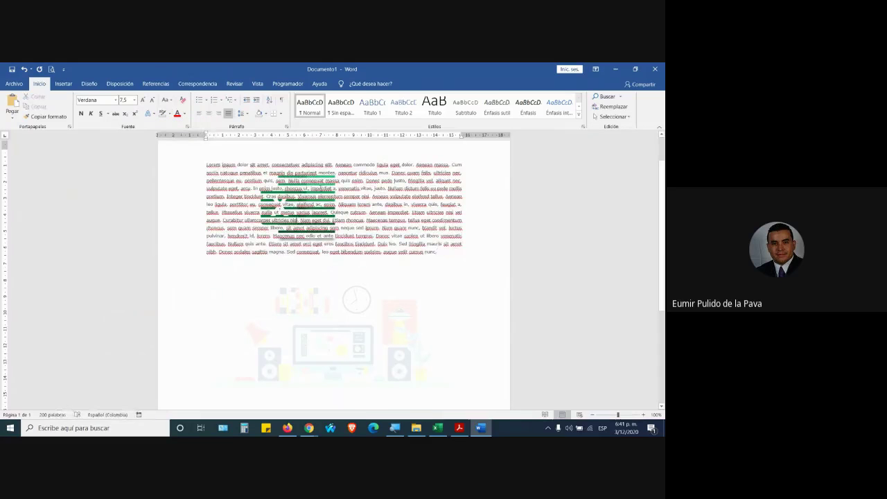
- Add an empty line above the text, paste the Excel logo onto it, then return to Excel
click(249, 159)
click(319, 219)
click(337, 236)
key(Return)
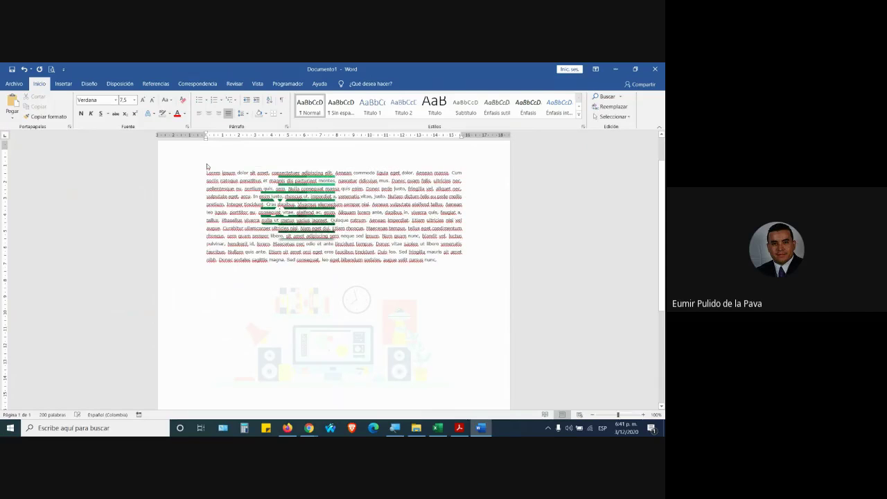
key(ctrl+v)
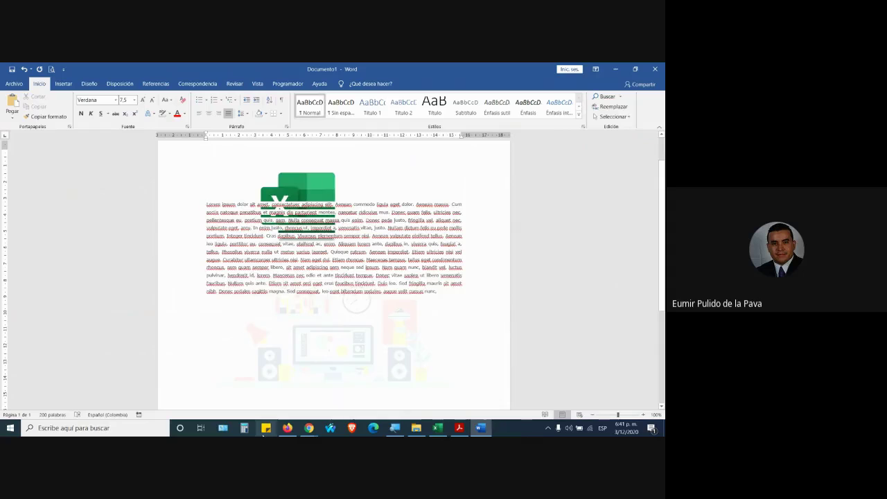
click(435, 429)
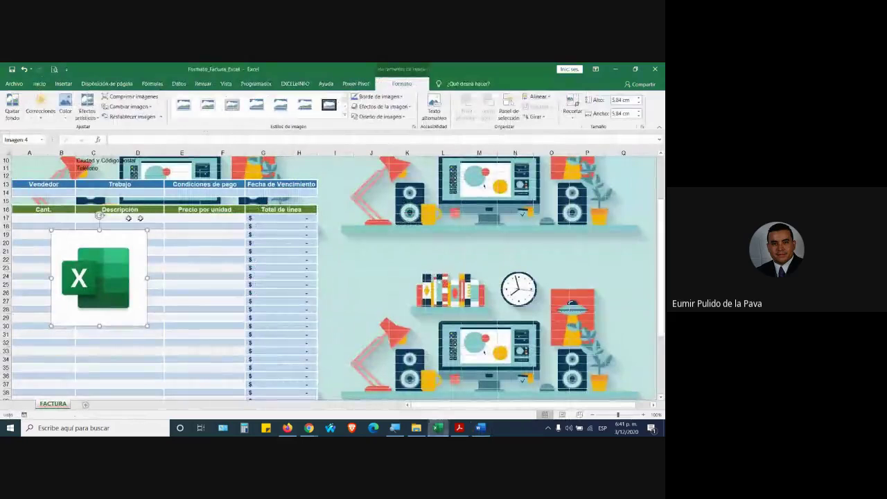
- Reposition and resize the EXCEL logo picture, settling it small over columns E and F
drag(94, 276, 126, 236)
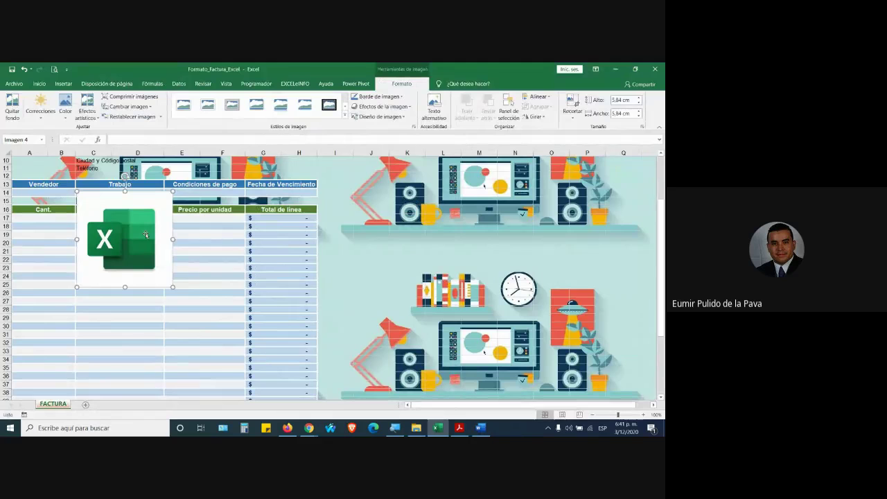
click(90, 85)
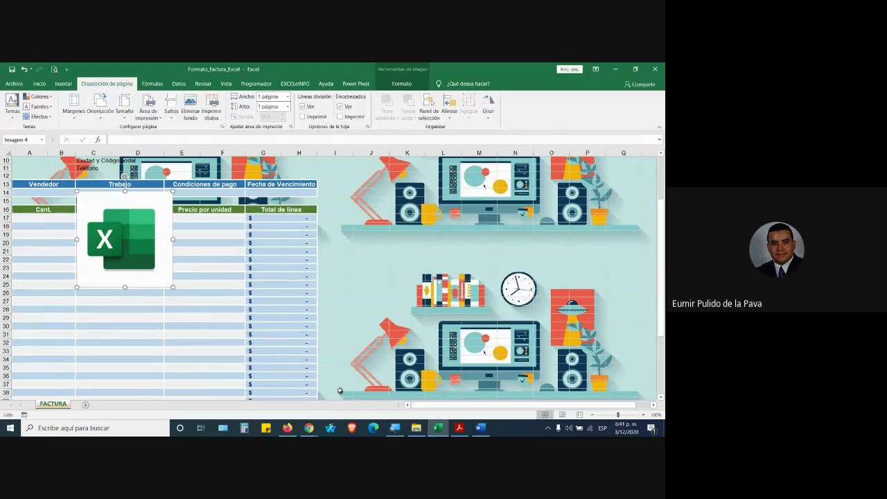
click(477, 429)
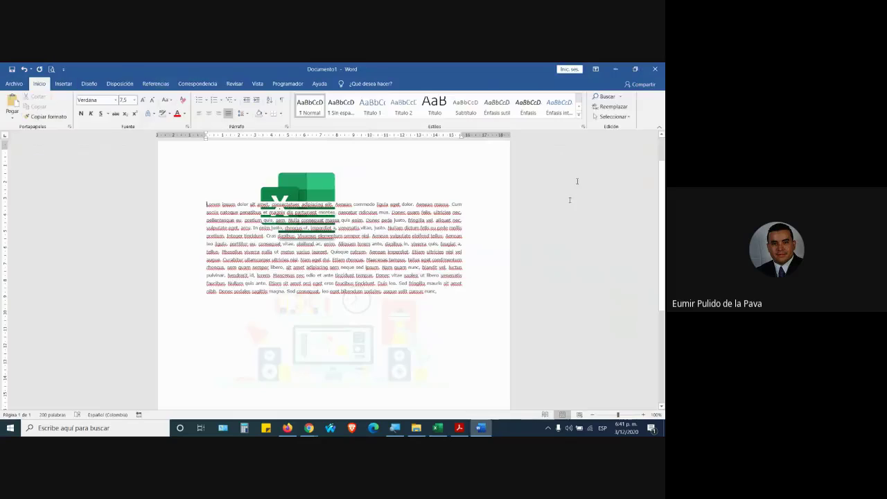
scroll(551, 103, down, 2)
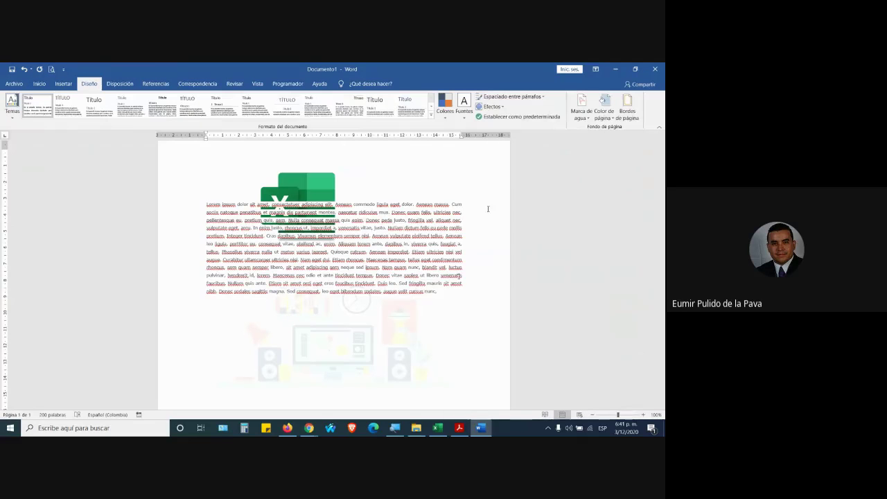
click(438, 429)
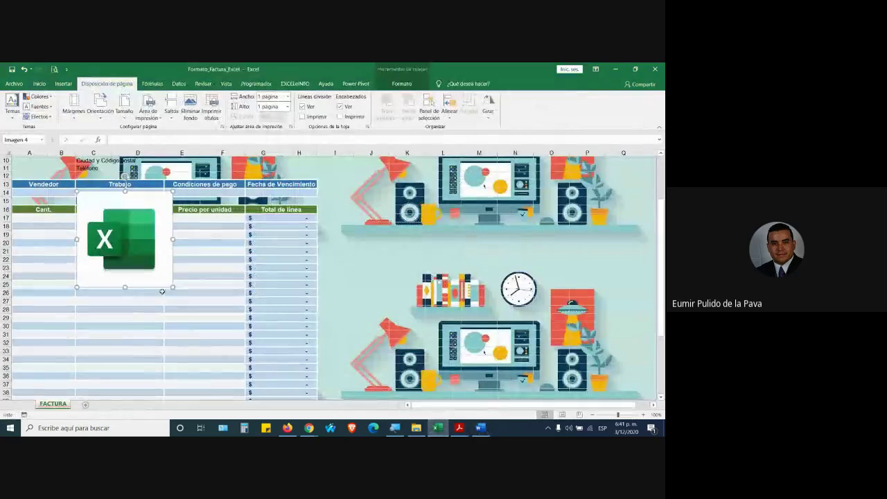
drag(142, 269, 128, 267)
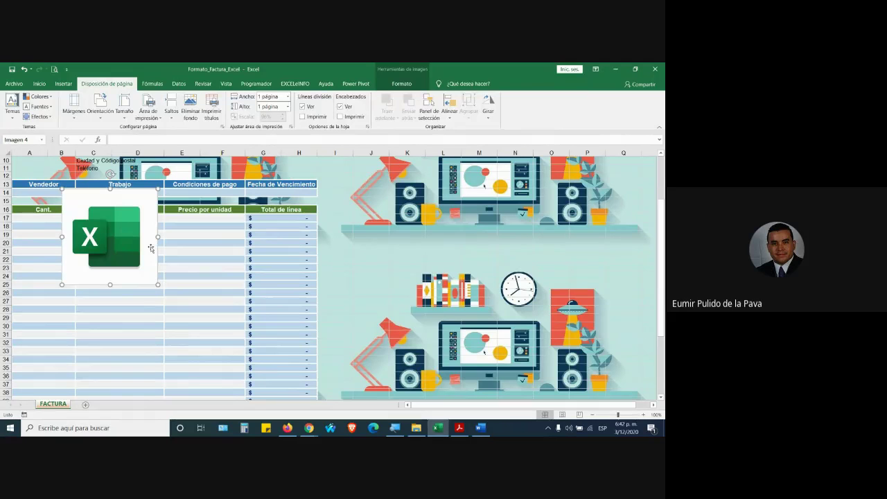
drag(151, 248, 102, 252)
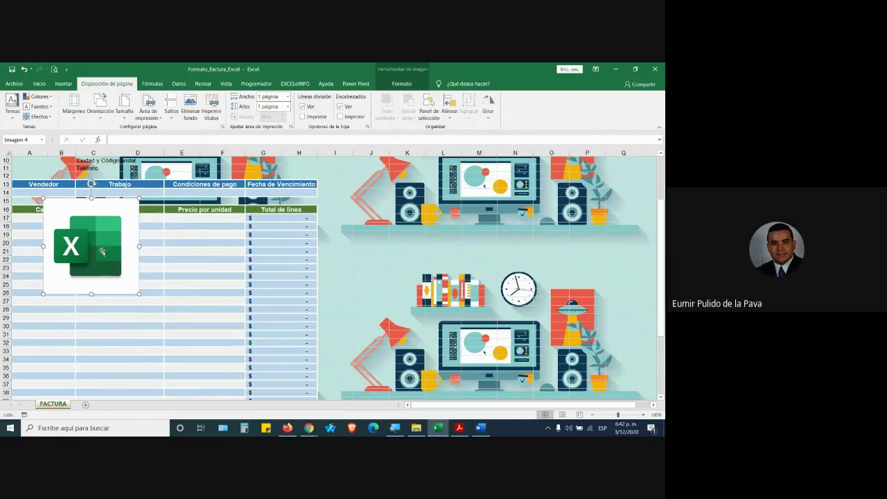
drag(138, 294, 244, 399)
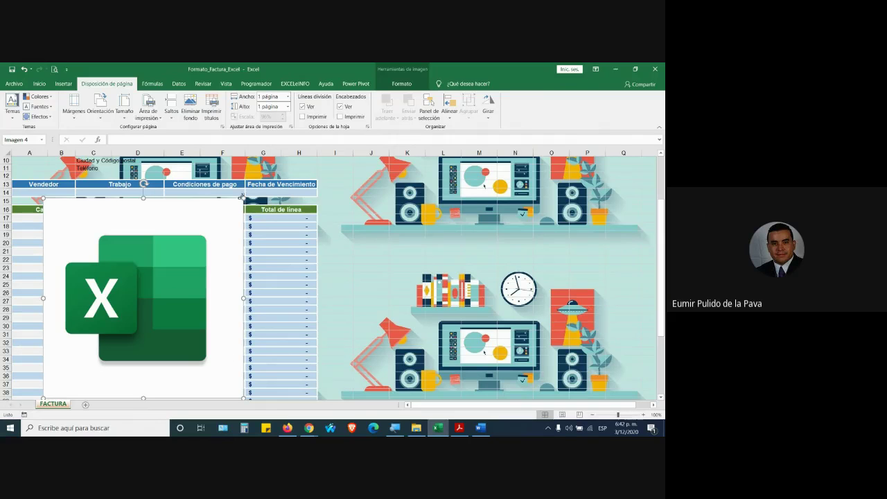
drag(243, 198, 113, 326)
drag(90, 360, 241, 282)
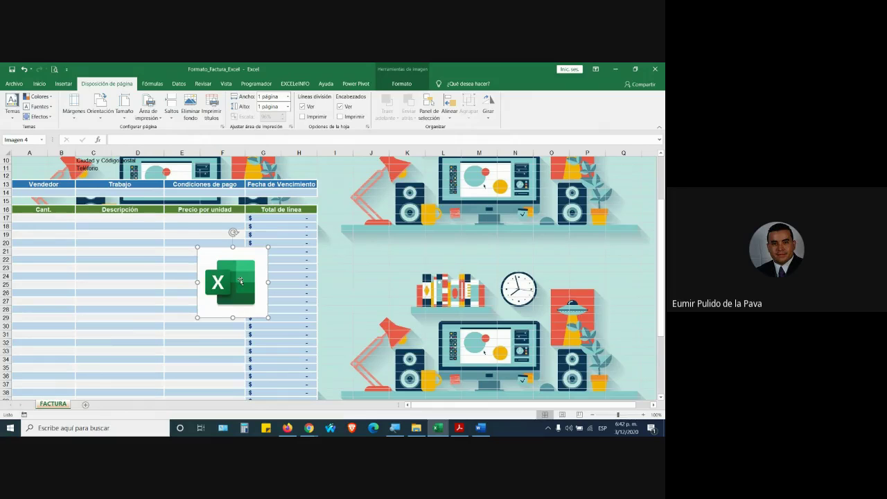
- Delete the logo picture and remove the sheet's tiled informatica background image
key(Delete)
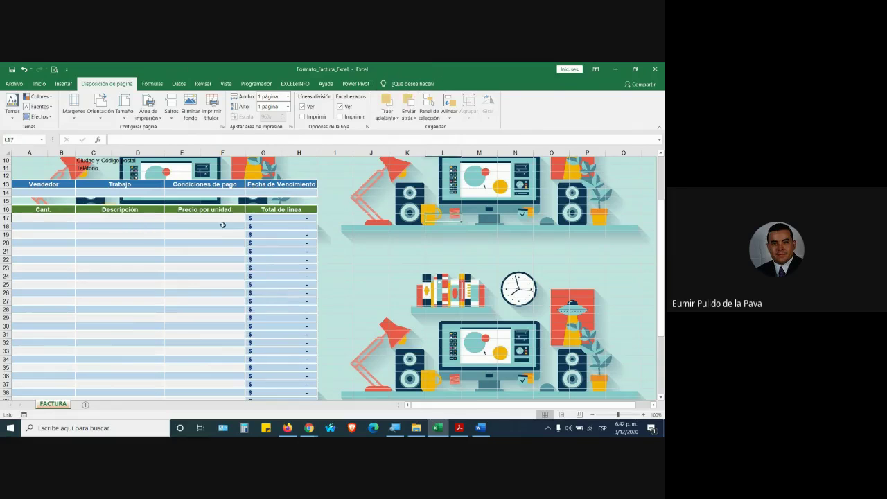
click(189, 111)
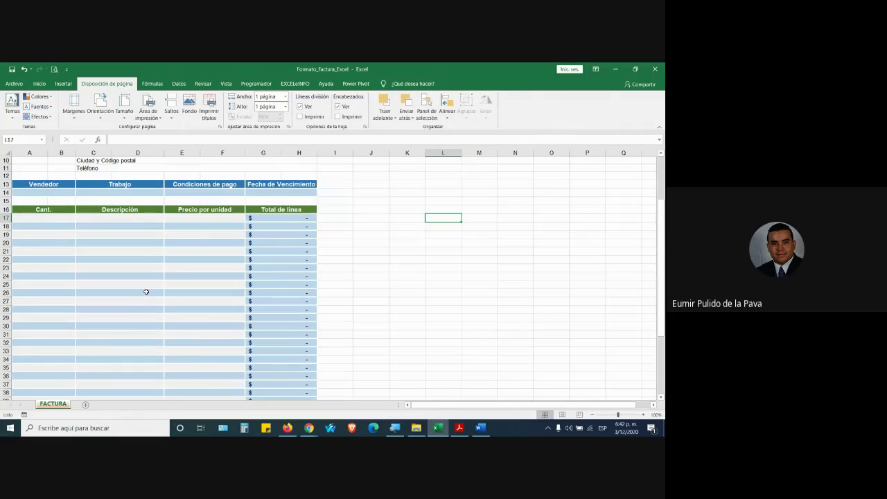
scroll(149, 291, up, 3)
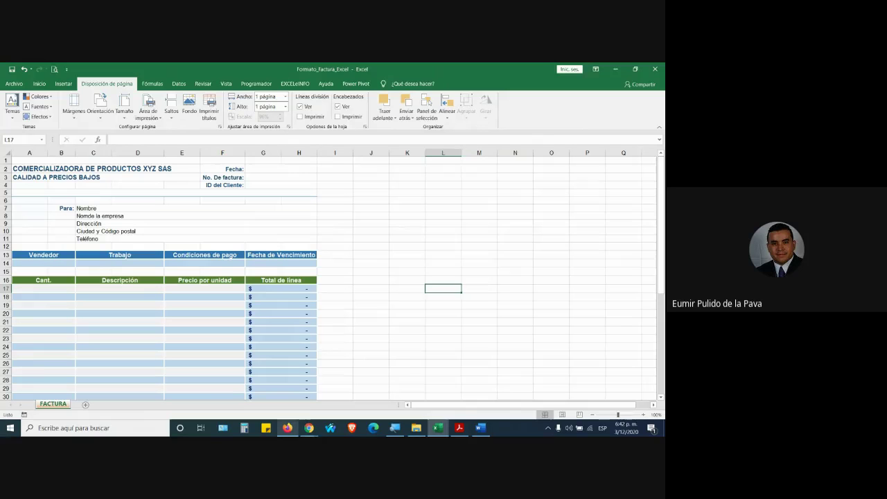
- Pass through the Dummy Text Generator and Firefox windows, then select Chrome's Google Meet tab
mouse_move(310, 427)
click(272, 397)
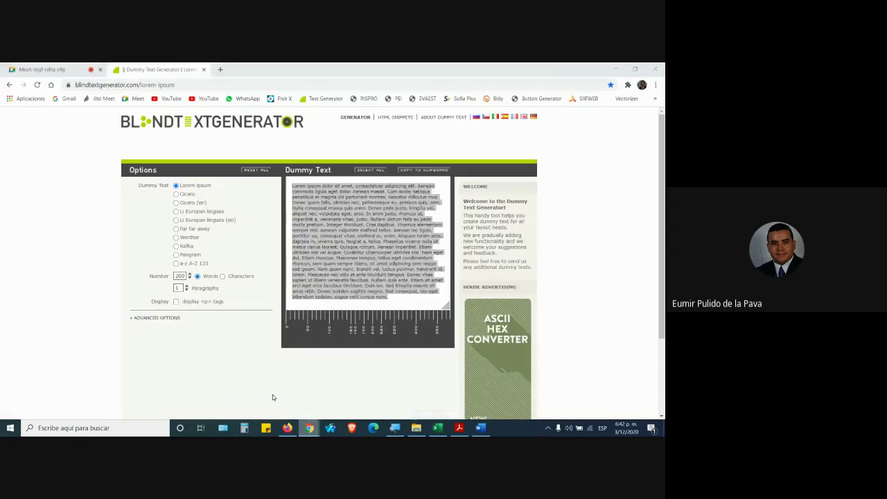
click(287, 428)
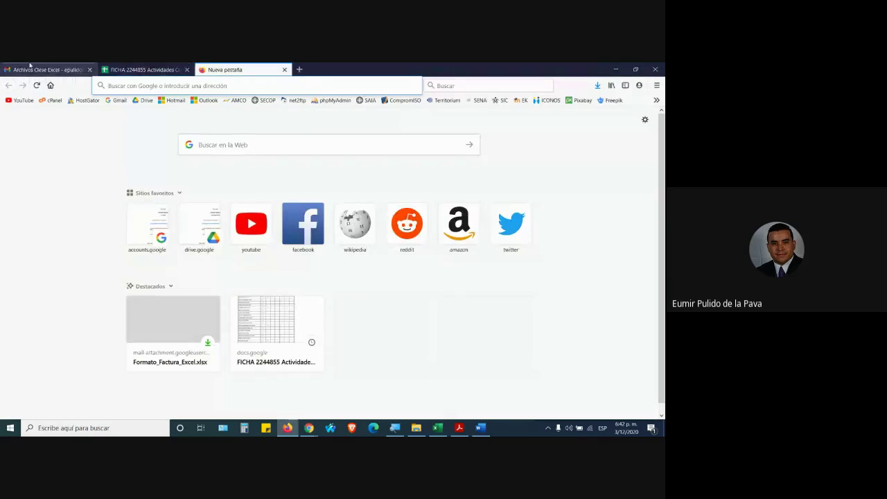
click(67, 66)
mouse_move(308, 426)
click(262, 394)
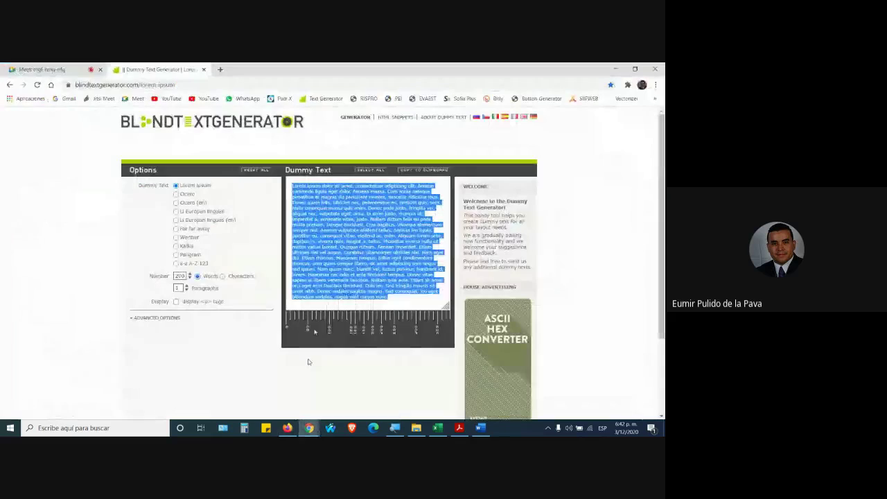
key(ctrl+1)
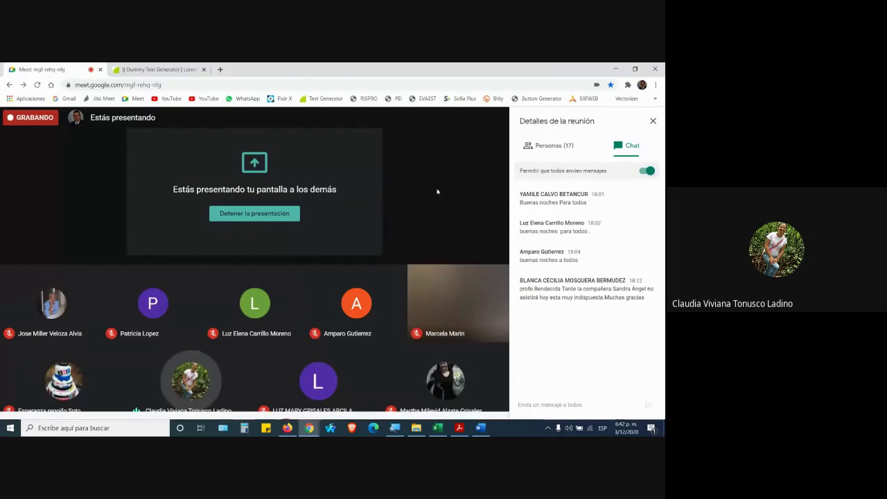
mouse_move(459, 429)
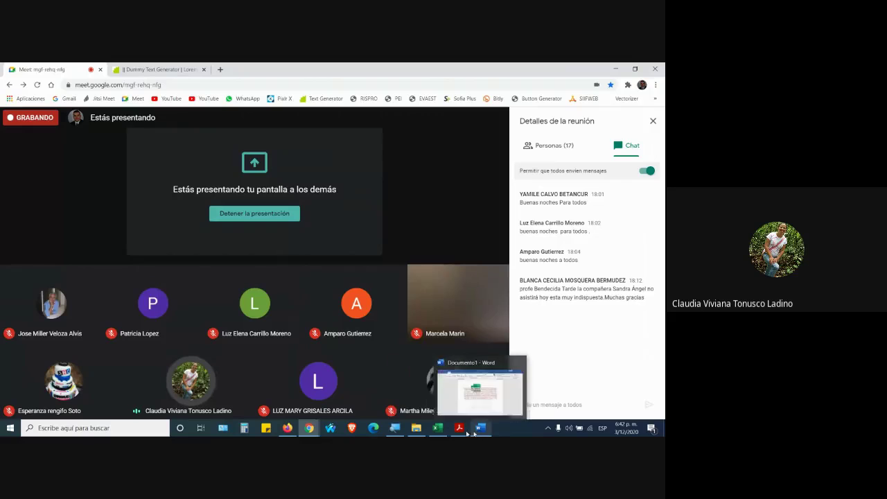
- Bring the Excel invoice forward and open its Page Setup dialog from the Page Layout tab
click(443, 387)
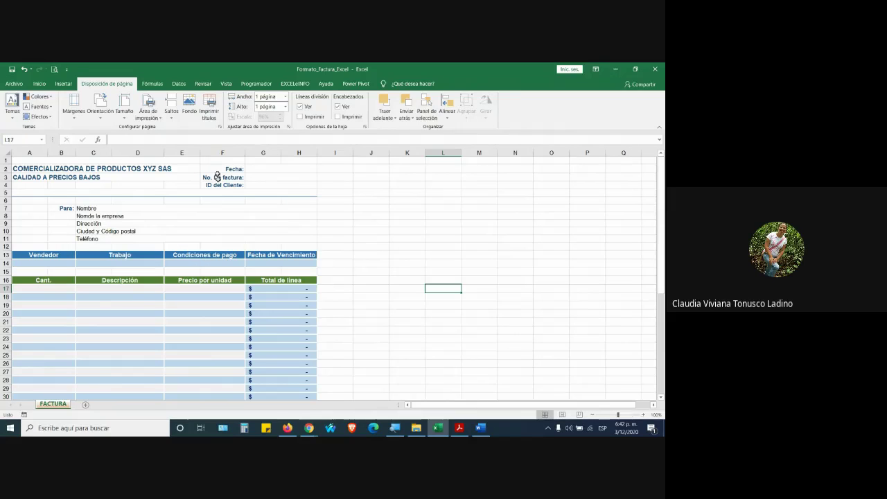
click(219, 127)
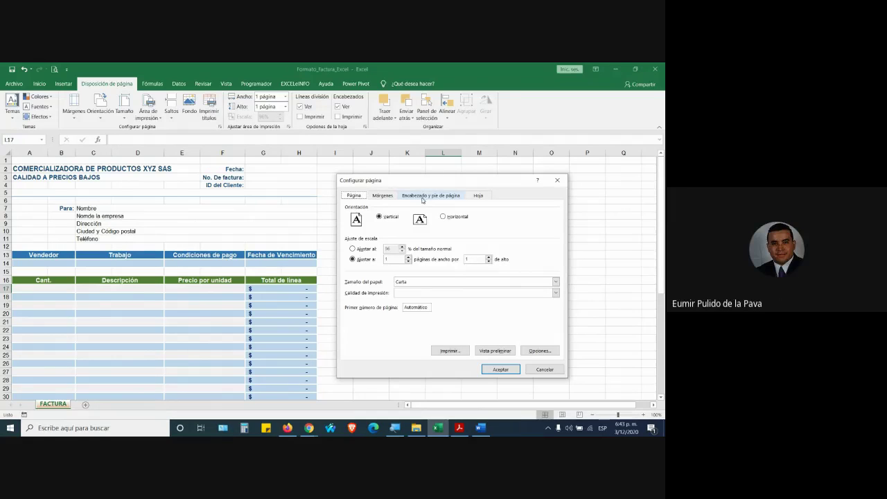
- In the custom header, replace the left section's &[Imagen] code with blank lines
click(429, 197)
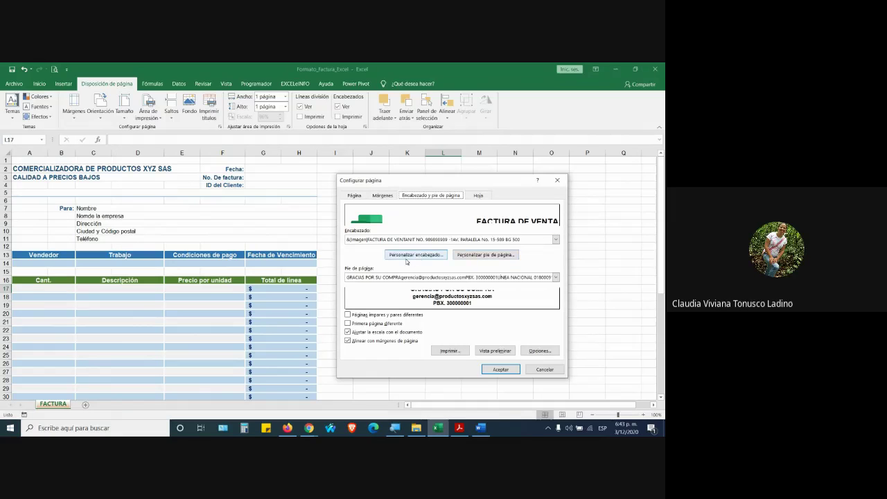
click(408, 259)
click(330, 300)
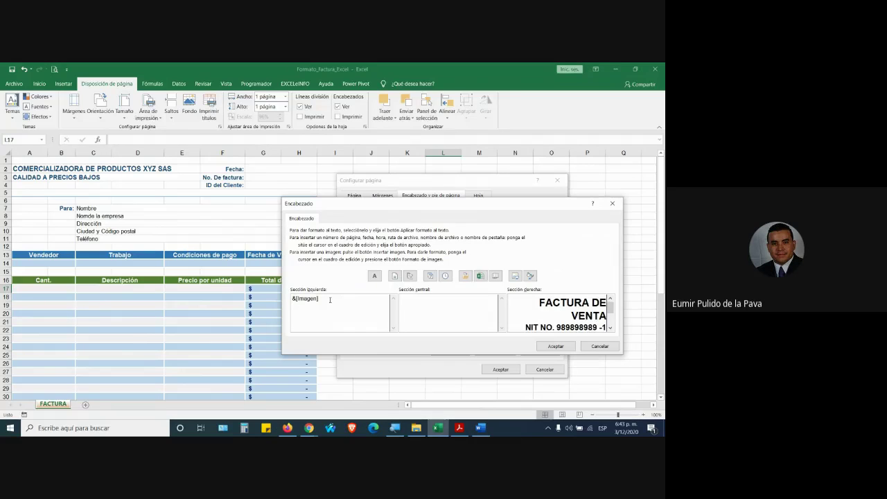
drag(344, 301, 240, 305)
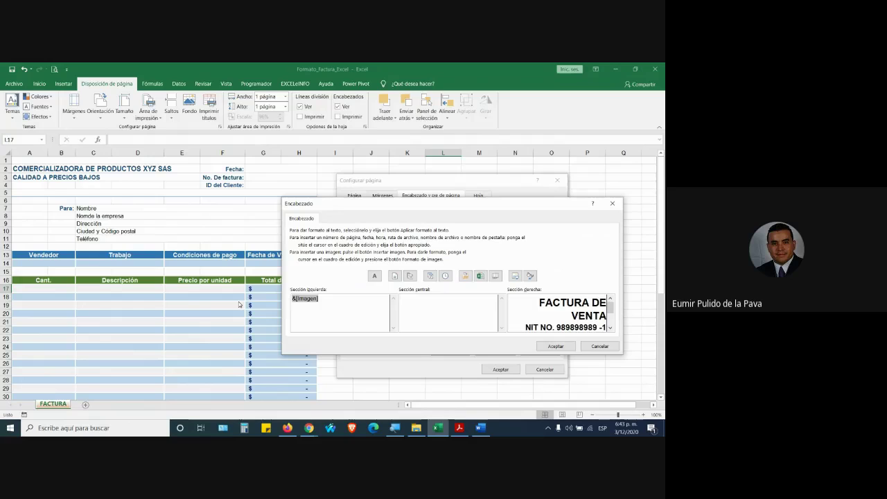
key(Delete)
key(Return)
key(Return)
key(Return)
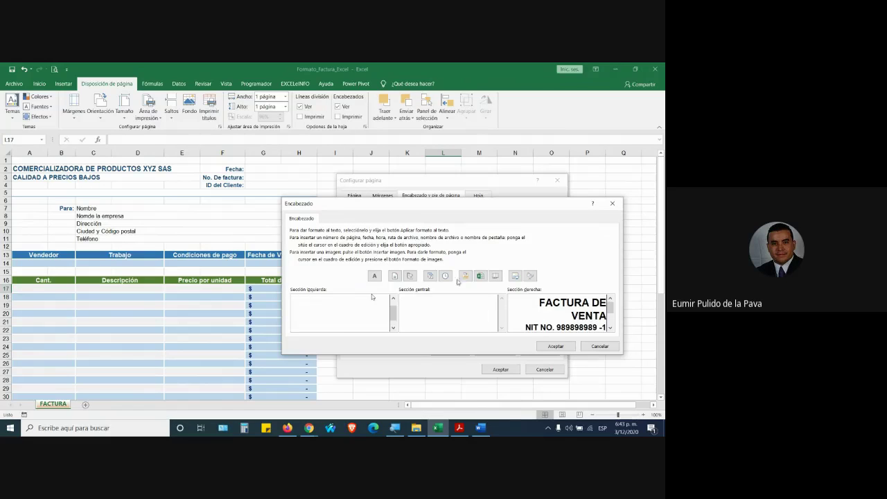
- Insert the picture into the left header section and apply the page setup
click(515, 275)
drag(320, 328, 253, 330)
key(Delete)
click(495, 277)
click(556, 346)
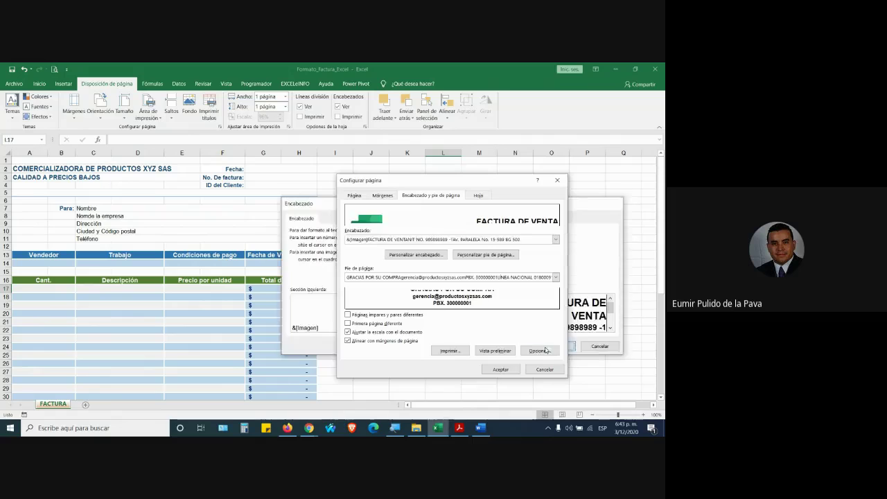
click(485, 370)
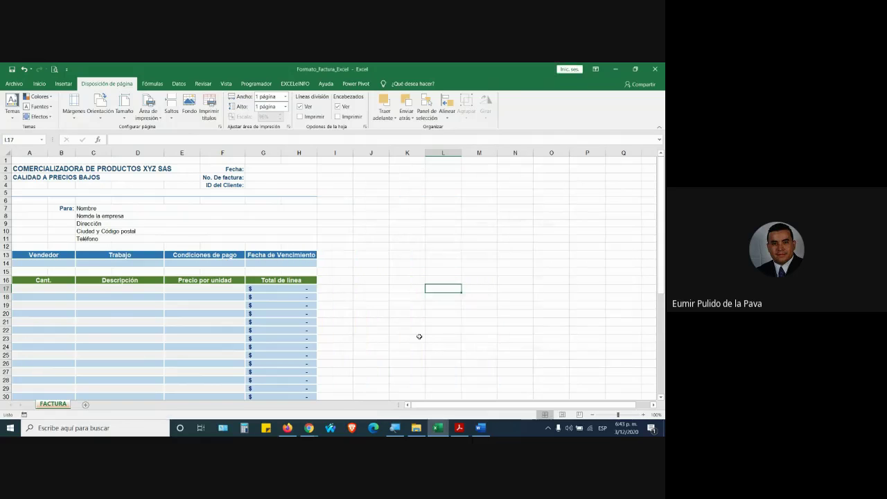
- Open the custom header editor through Page Setup from the print preview
click(55, 70)
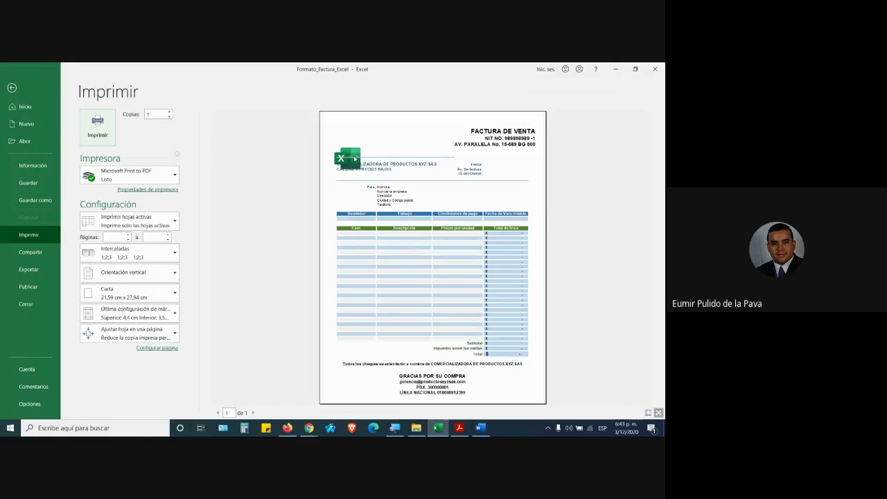
click(157, 347)
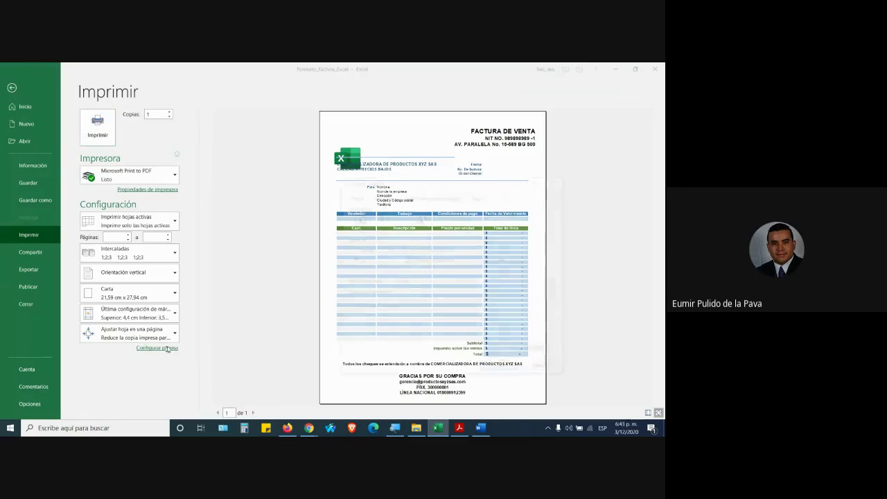
click(446, 195)
click(415, 255)
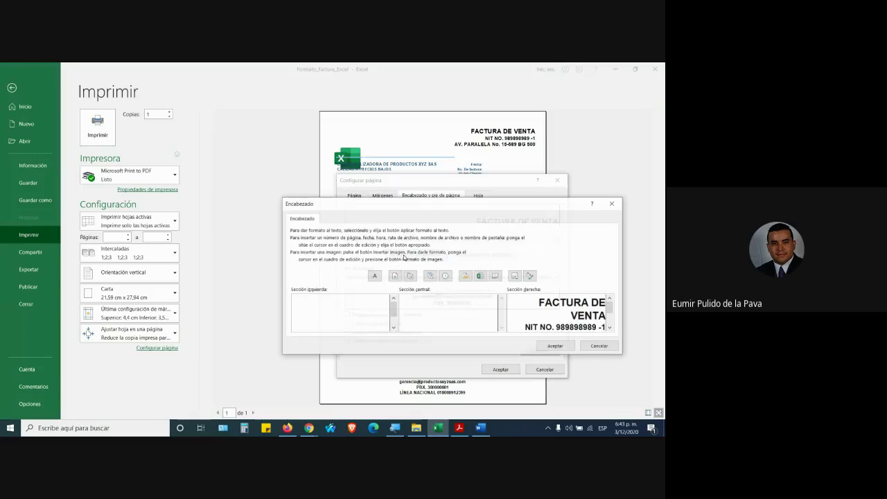
drag(393, 306, 394, 321)
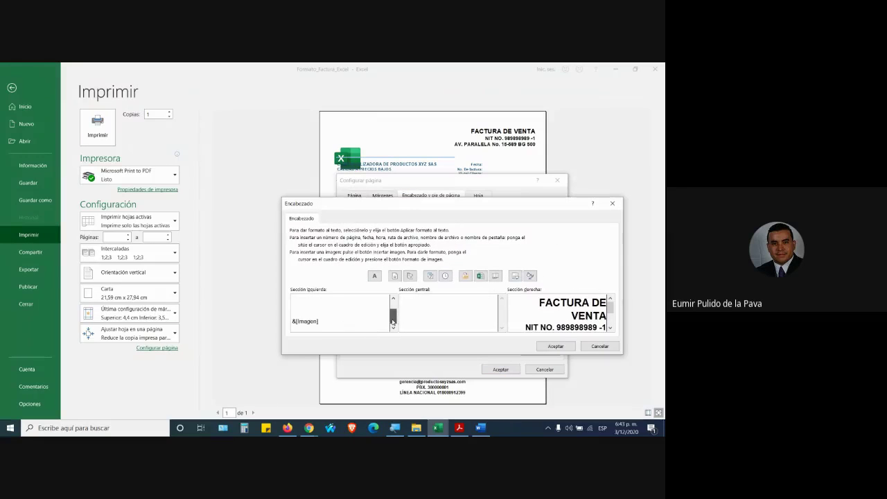
- Format the header picture at 100% width with Watermark colour, and apply
click(530, 275)
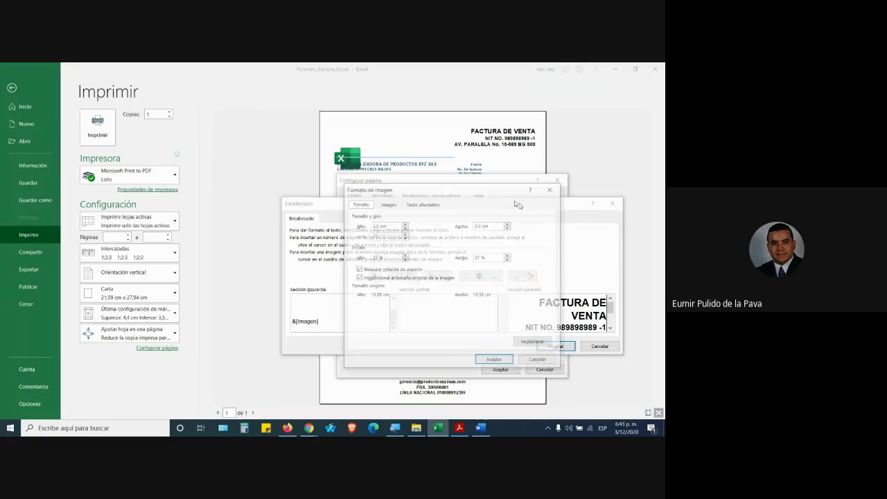
drag(492, 225, 463, 228)
text(100)
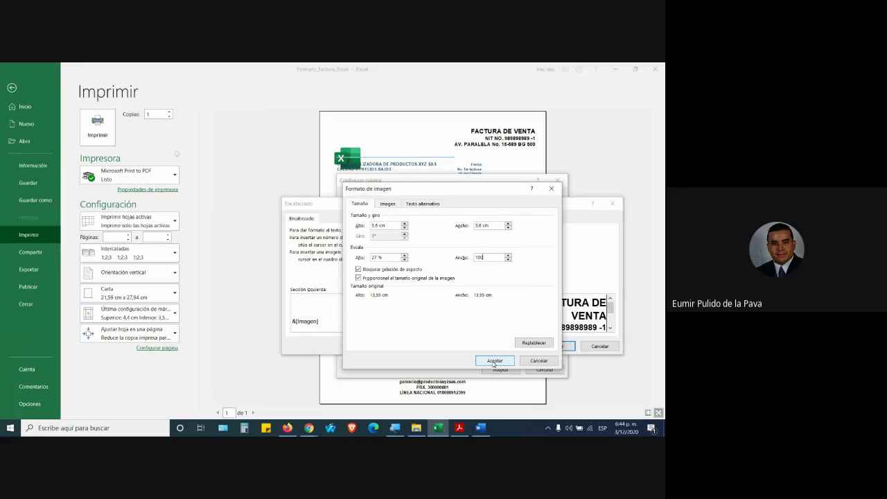
click(388, 204)
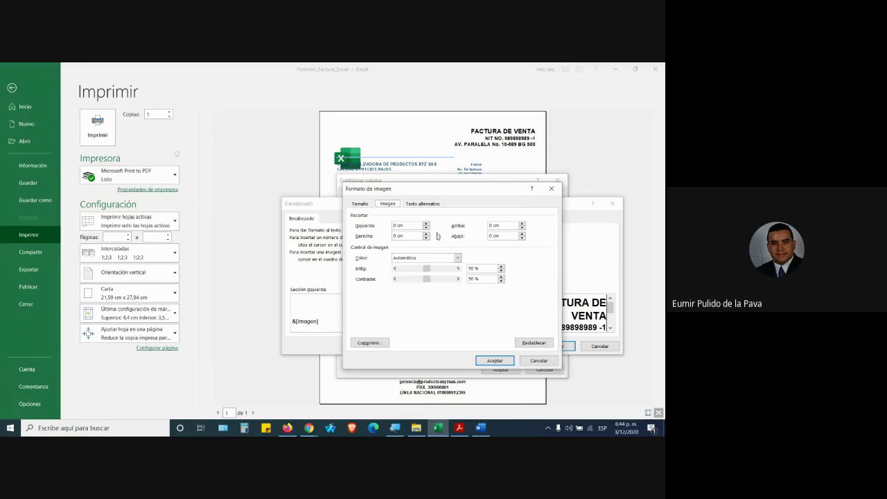
click(457, 258)
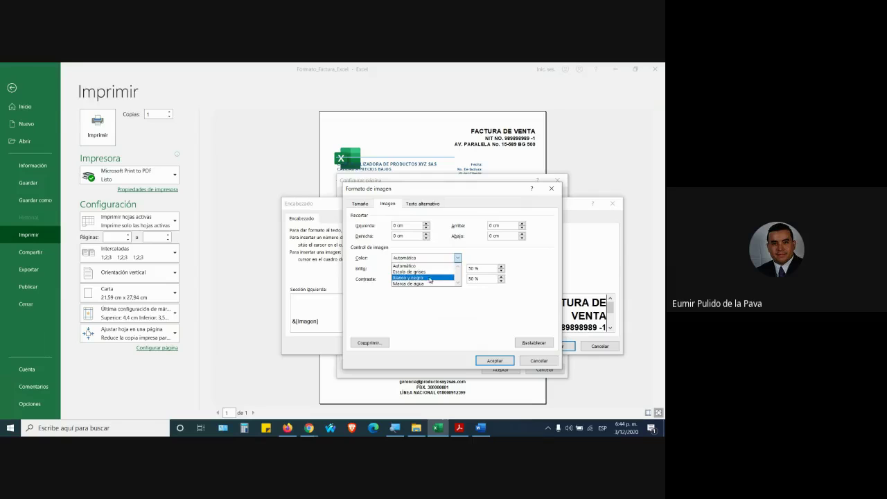
click(424, 283)
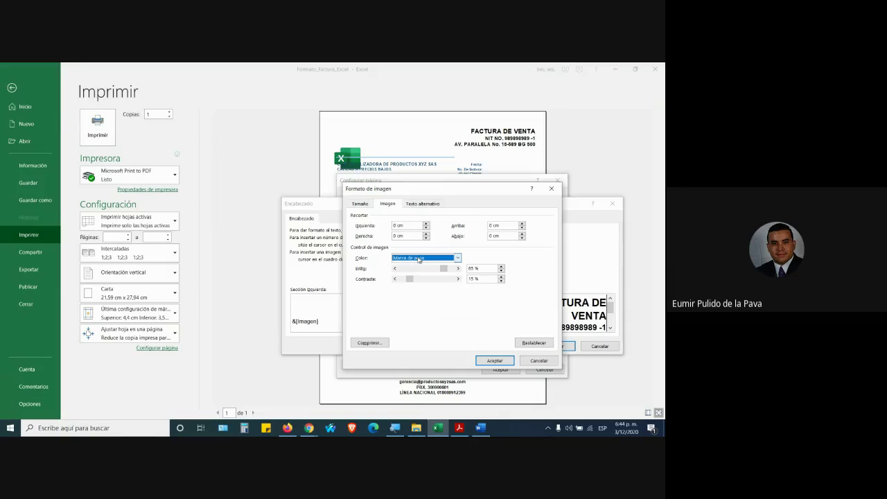
click(493, 361)
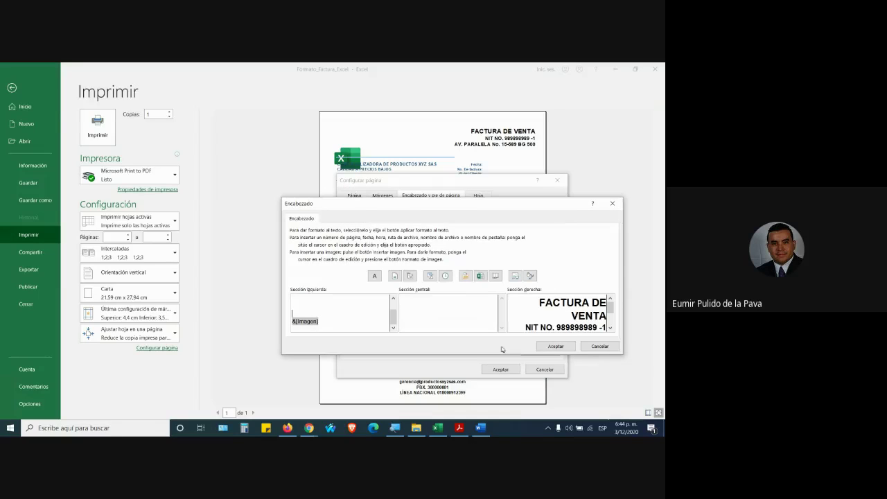
click(555, 346)
click(501, 370)
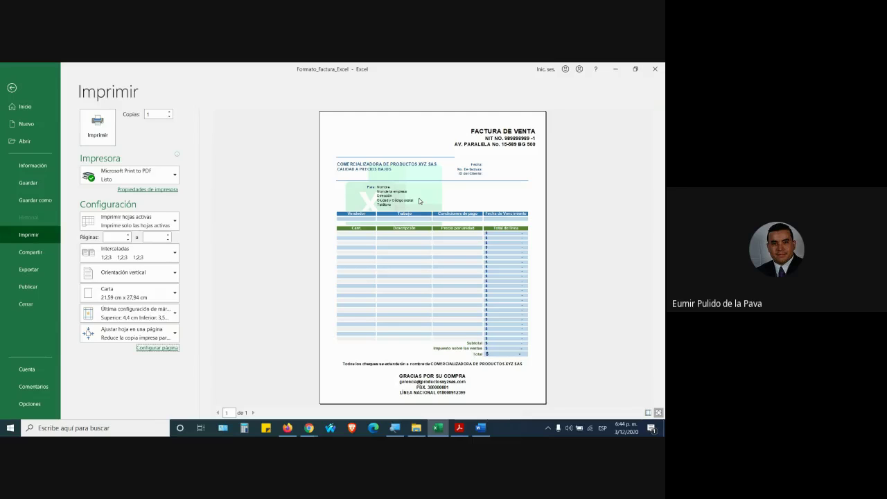
- Replace the left header section's old text with a newly inserted &[Imagen] picture
click(160, 347)
click(439, 196)
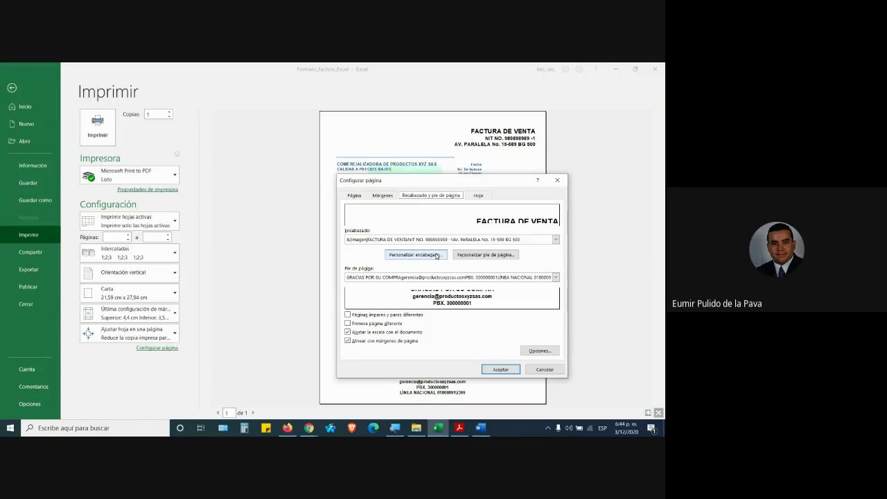
click(416, 256)
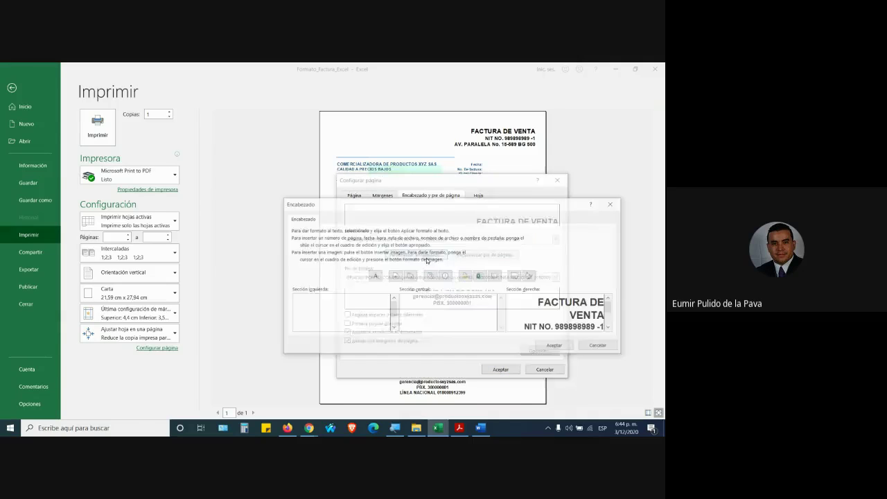
drag(393, 314, 393, 320)
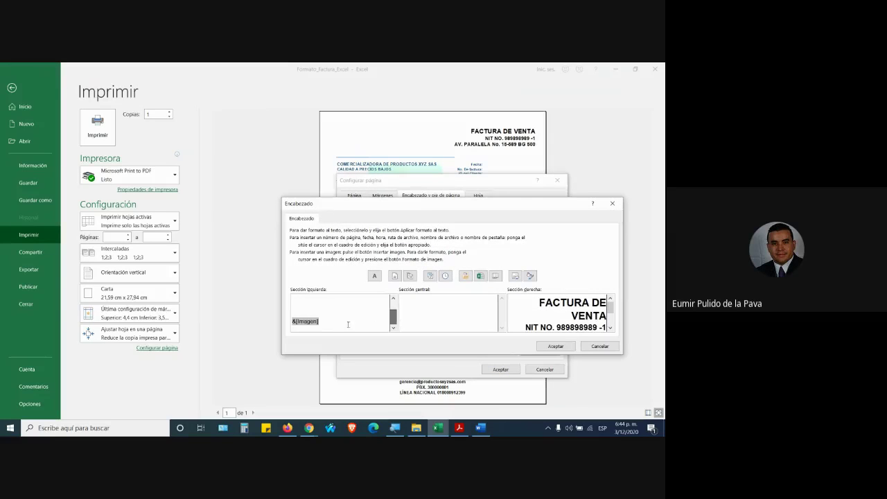
drag(319, 322, 272, 325)
key(BackSpace)
key(BackSpace)
click(515, 276)
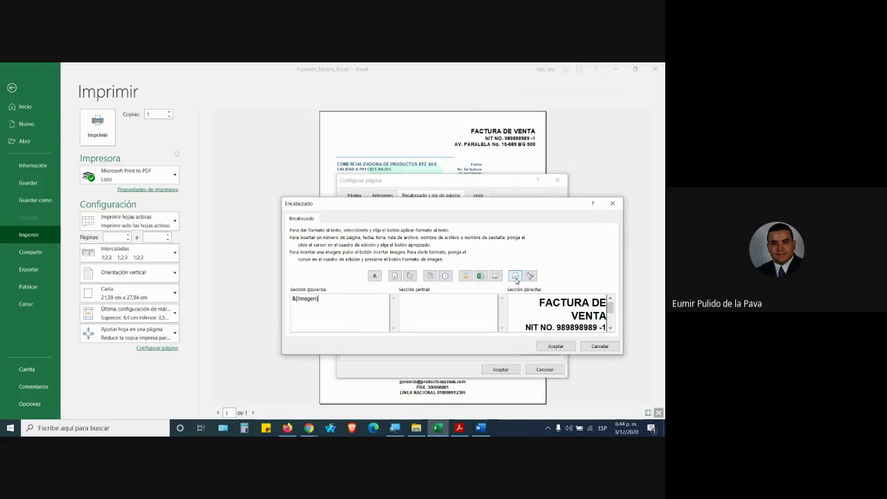
drag(323, 298, 271, 288)
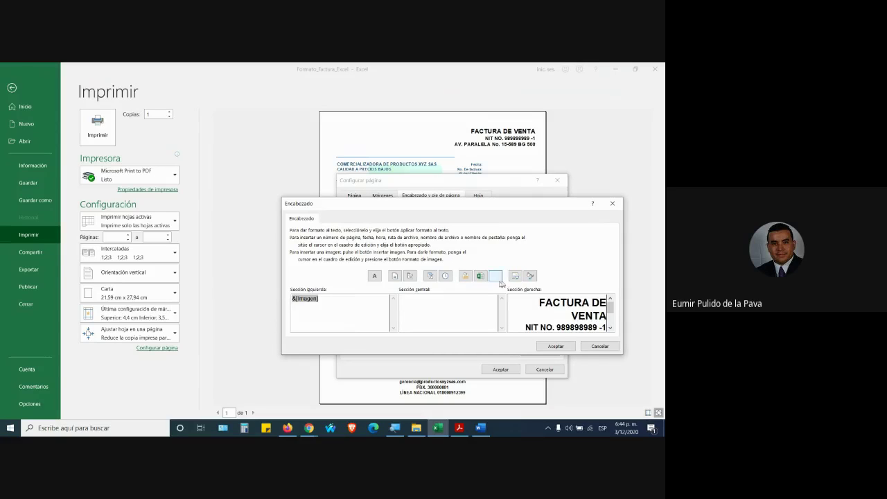
- Set the header picture's width scale to 200%
click(530, 276)
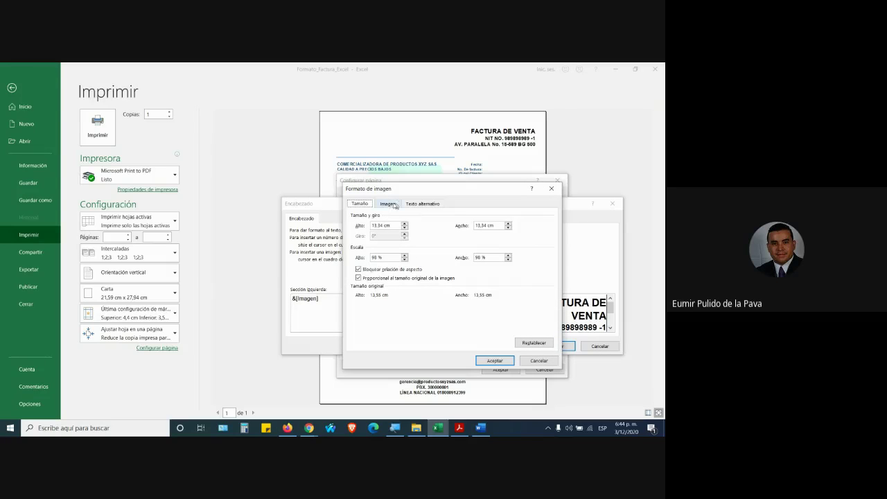
click(500, 226)
text(5)
key(Return)
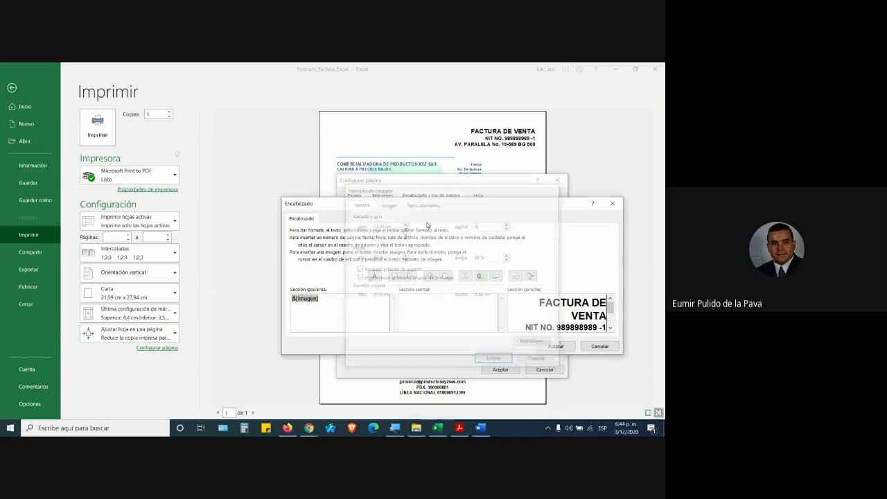
click(531, 276)
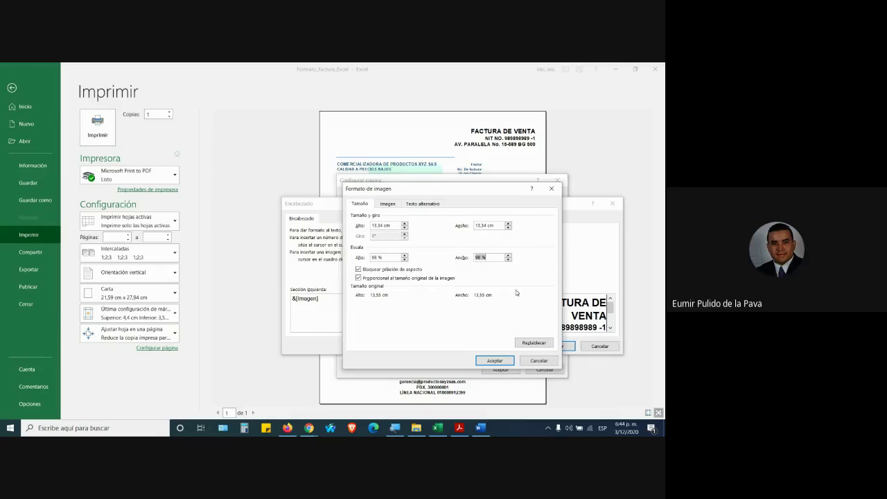
key(Tab)
key(BackSpace)
text(200)
- Recolour the picture as a Marca de agua watermark and apply the page setup
click(392, 203)
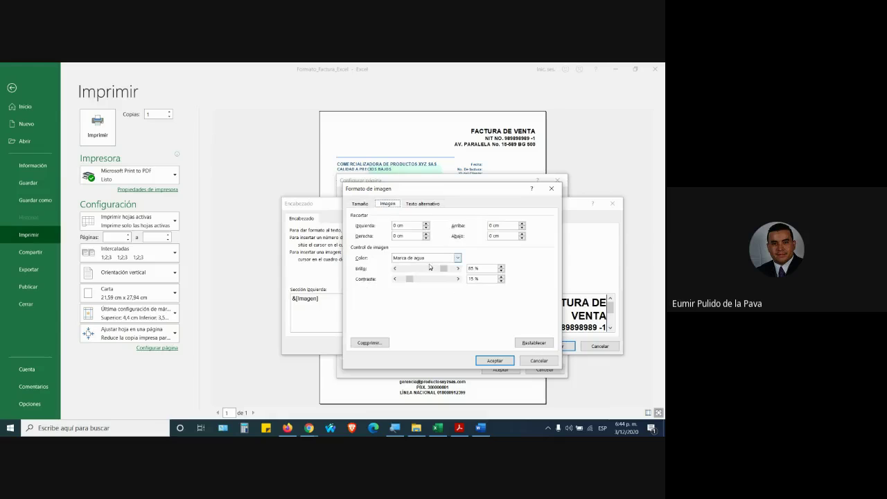
click(458, 257)
click(411, 284)
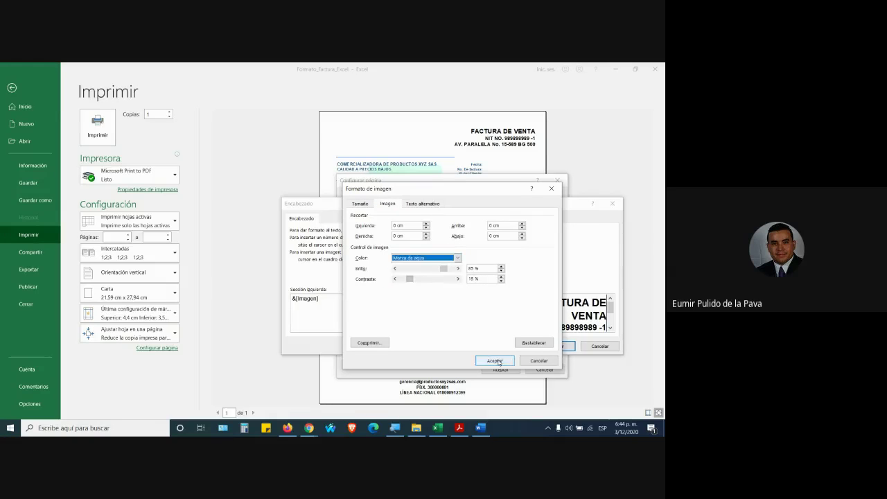
click(494, 360)
click(554, 346)
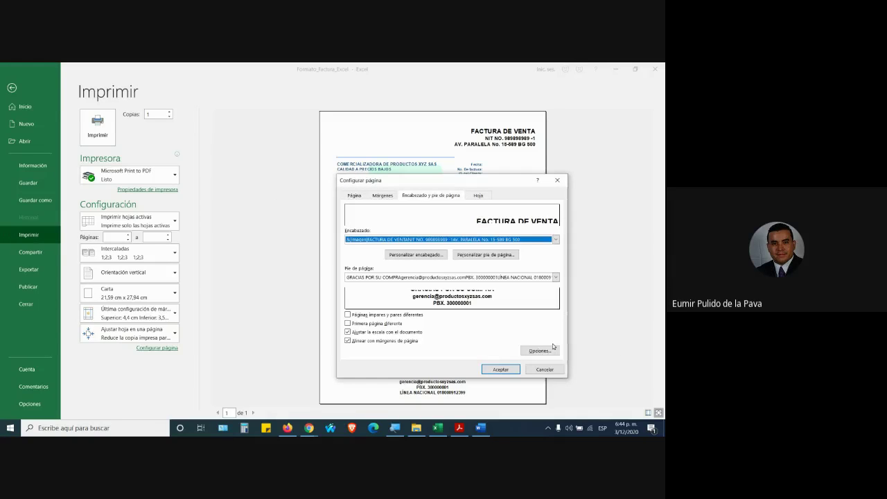
click(500, 369)
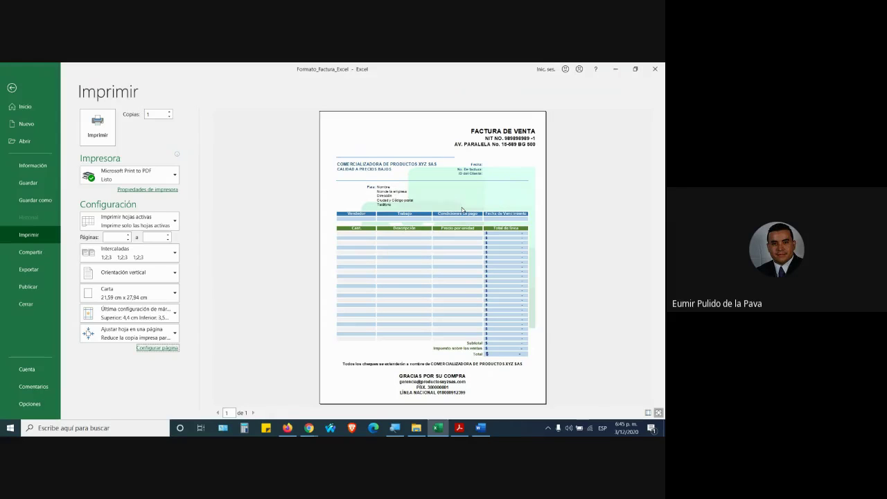
mouse_move(309, 428)
click(278, 382)
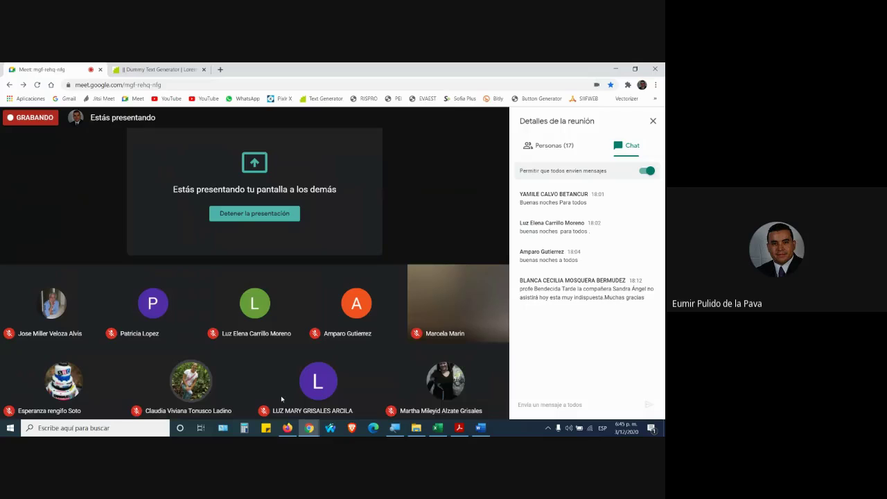
click(437, 428)
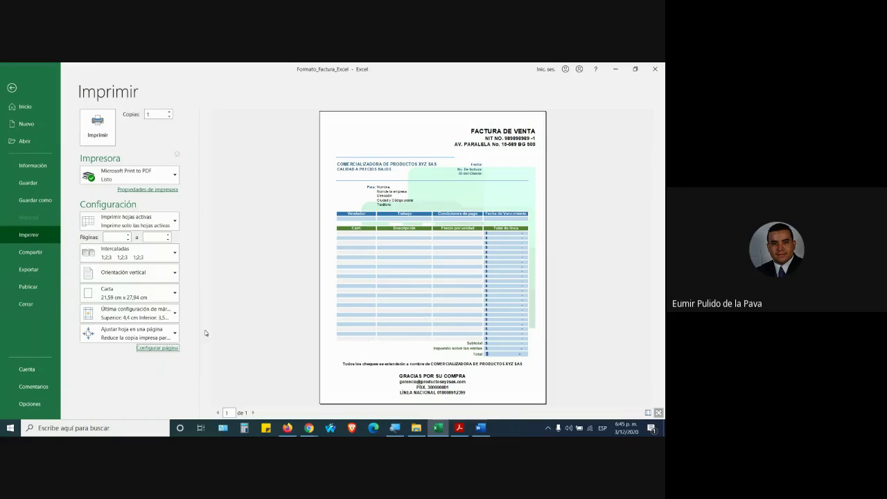
- Set the header logo's width to 3 cm and apply the page setup
click(165, 349)
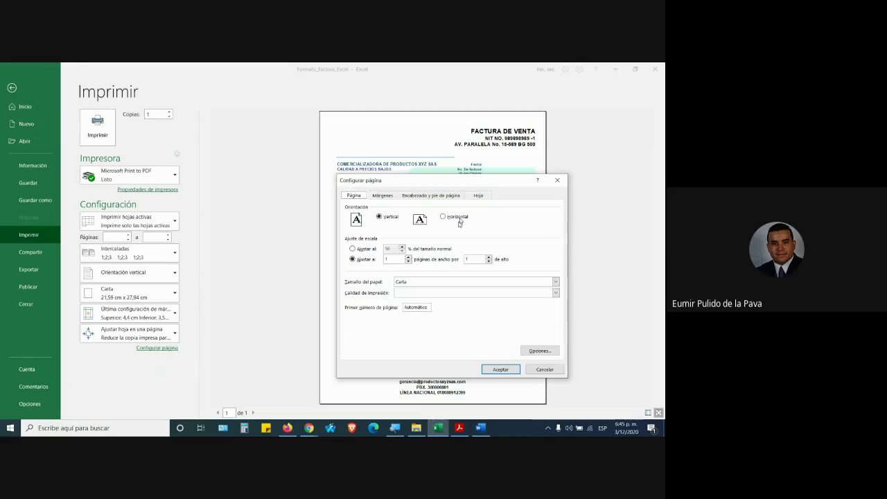
click(431, 195)
click(416, 254)
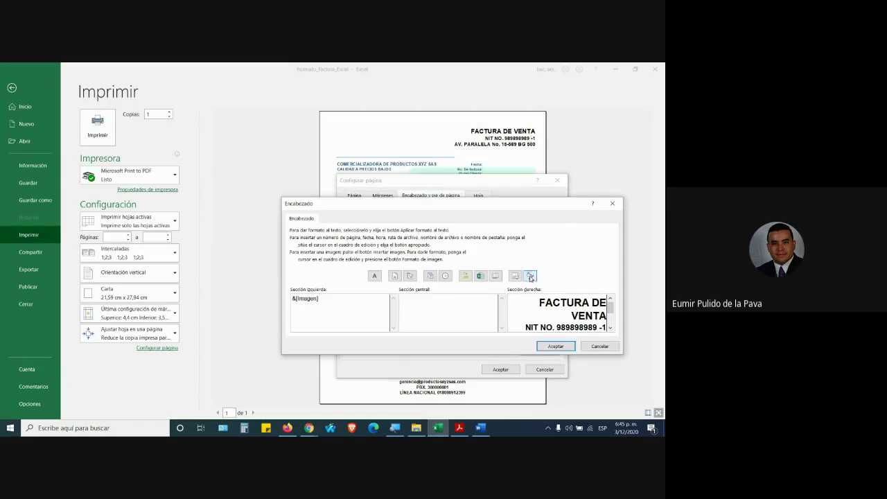
click(531, 276)
drag(495, 226, 407, 224)
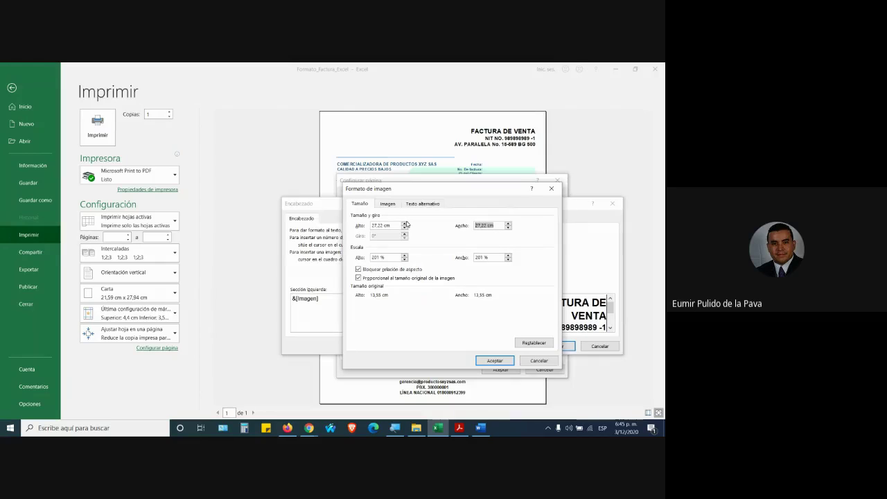
text(3,5)
click(492, 360)
click(552, 345)
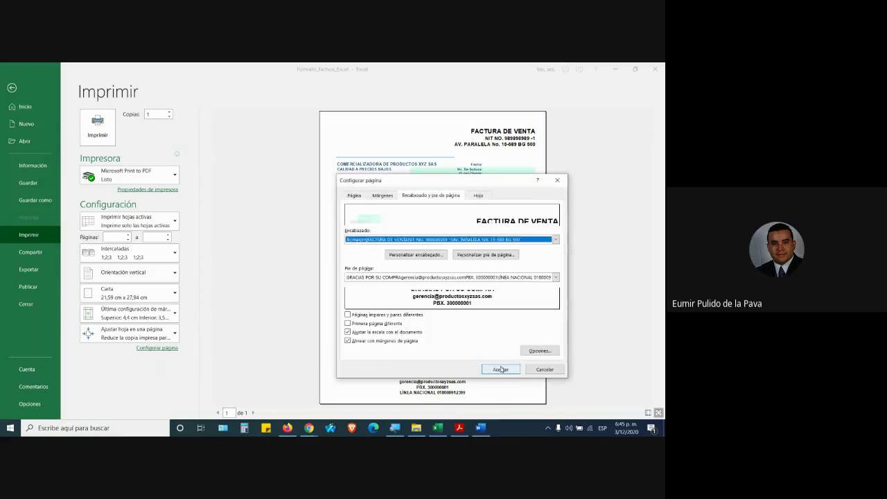
click(509, 368)
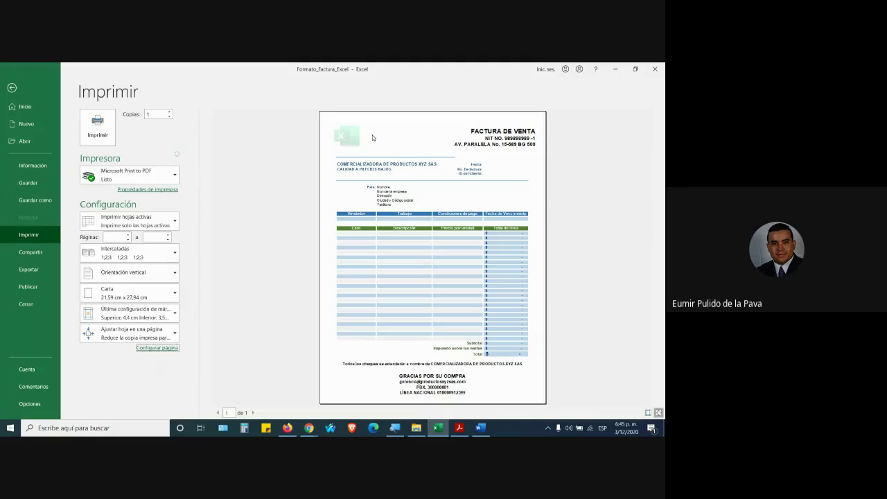
- Restore the logo's colour to Automático, apply it, and return to the FACTURA worksheet
click(158, 348)
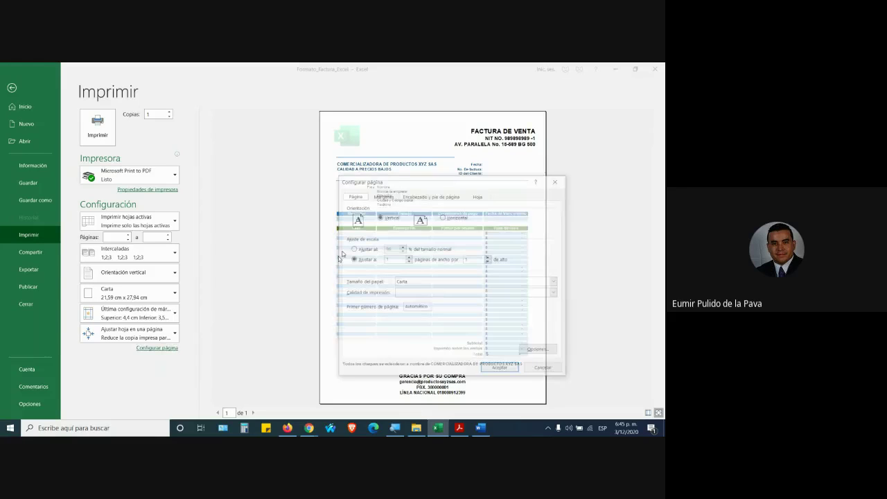
click(422, 197)
click(413, 255)
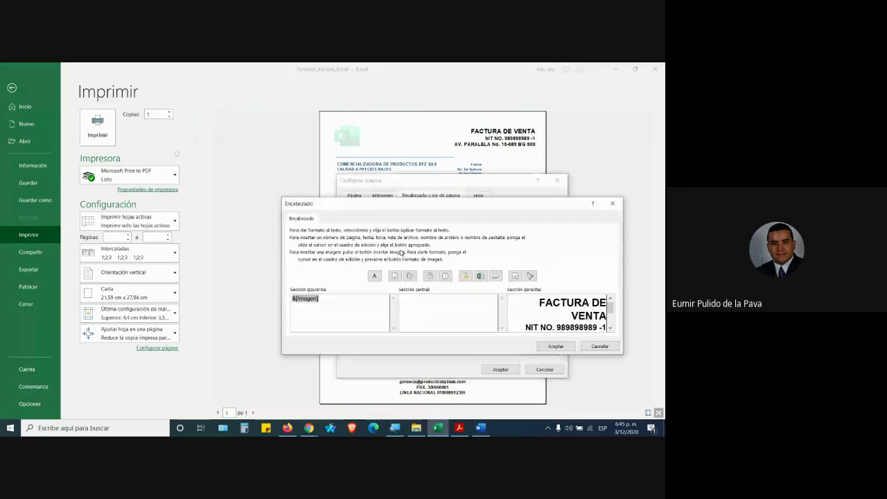
click(530, 275)
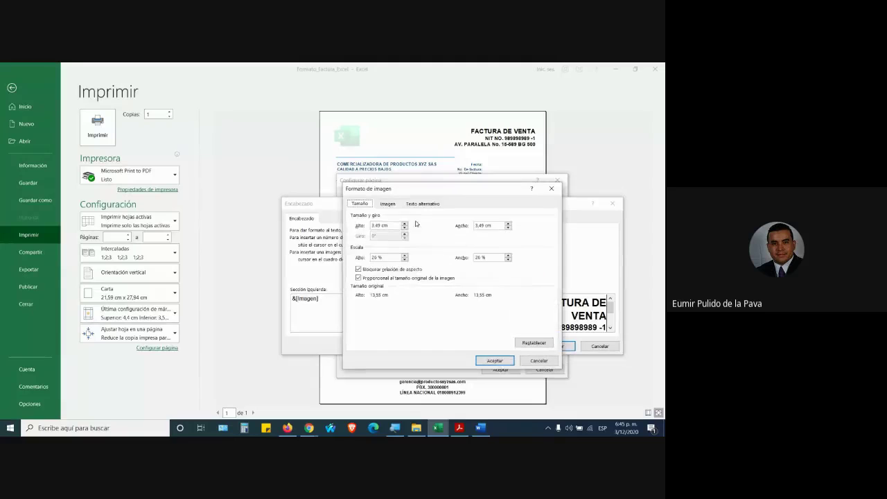
click(388, 204)
click(427, 258)
click(426, 267)
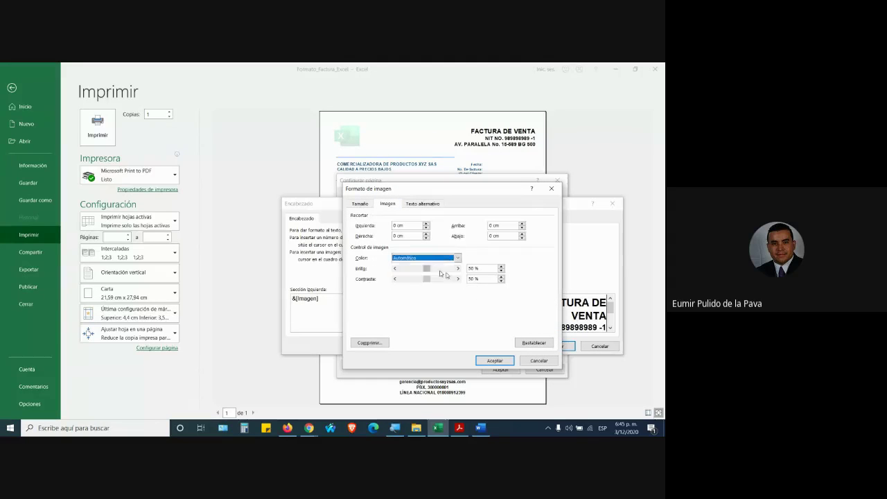
click(493, 360)
click(556, 346)
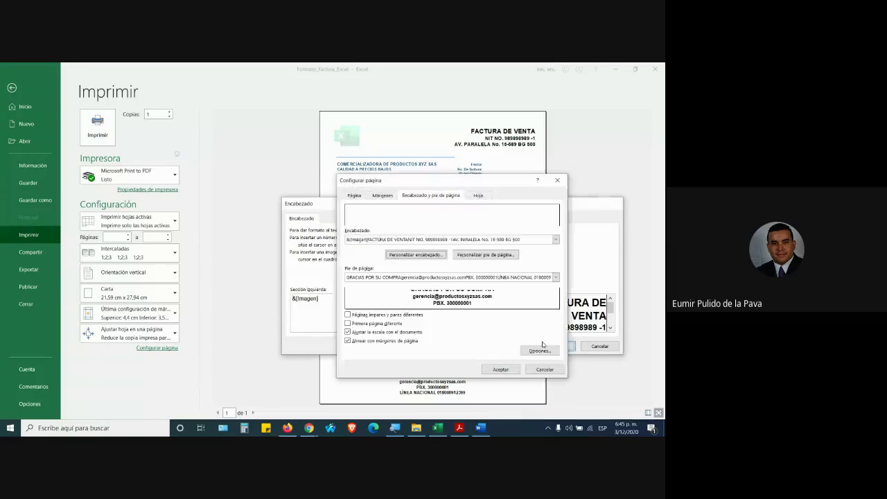
click(502, 367)
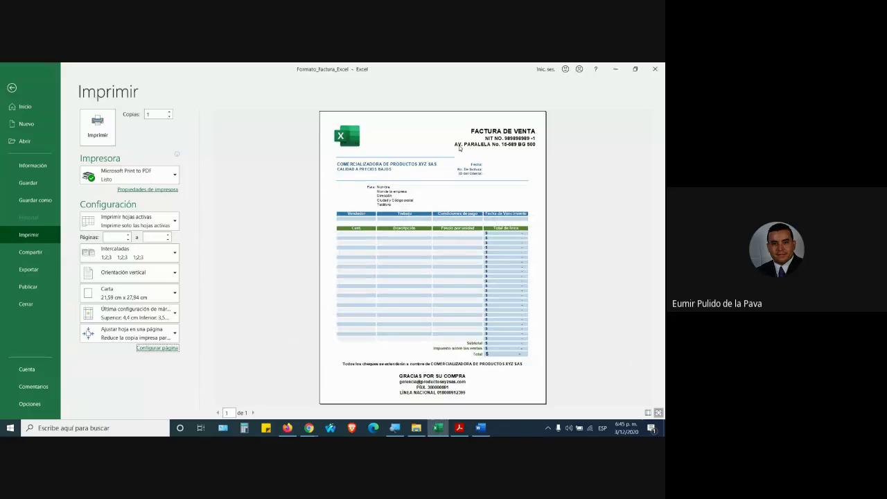
click(11, 87)
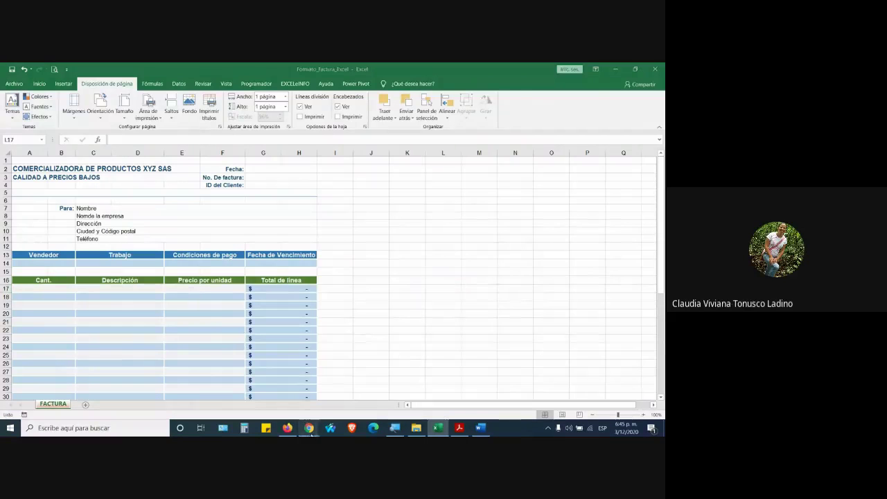
- Pick the Meet window thumbnail from Chrome's taskbar group to show the call
mouse_move(309, 428)
click(284, 395)
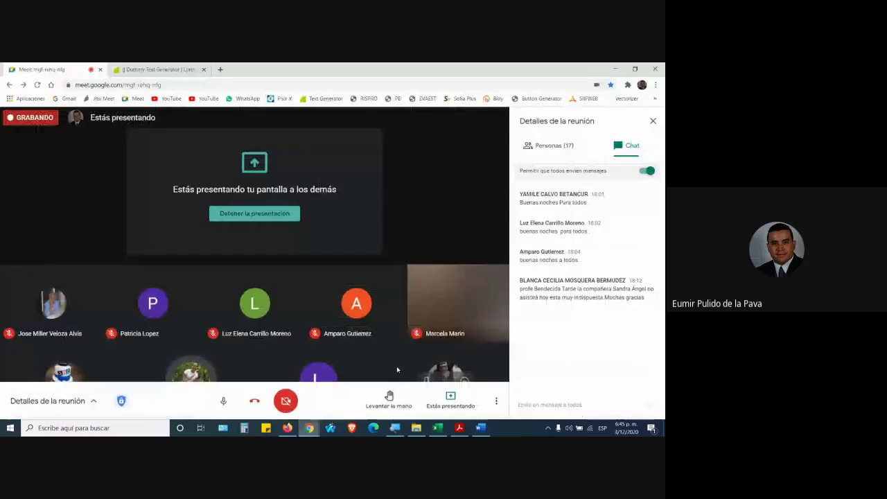
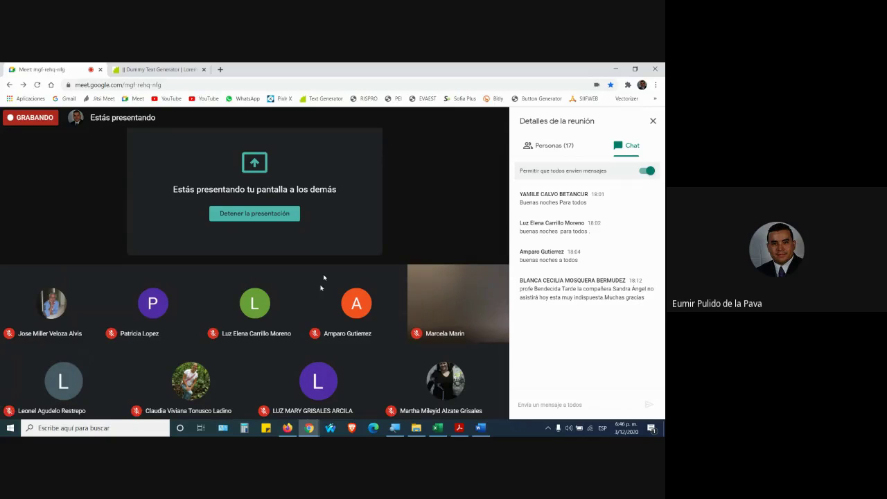
- Switch from Google Meet to the Formato_Factura_Excel invoice workbook
click(438, 428)
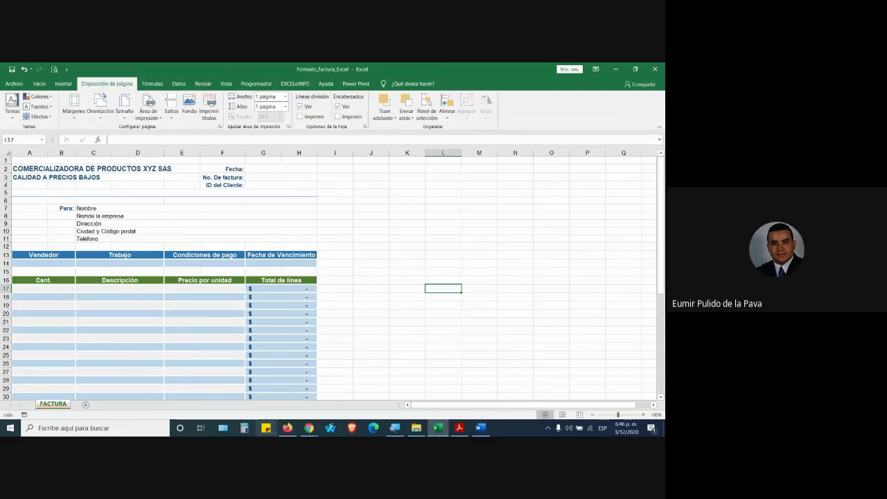
- Close the lorem ipsum Word document without saving it
click(477, 430)
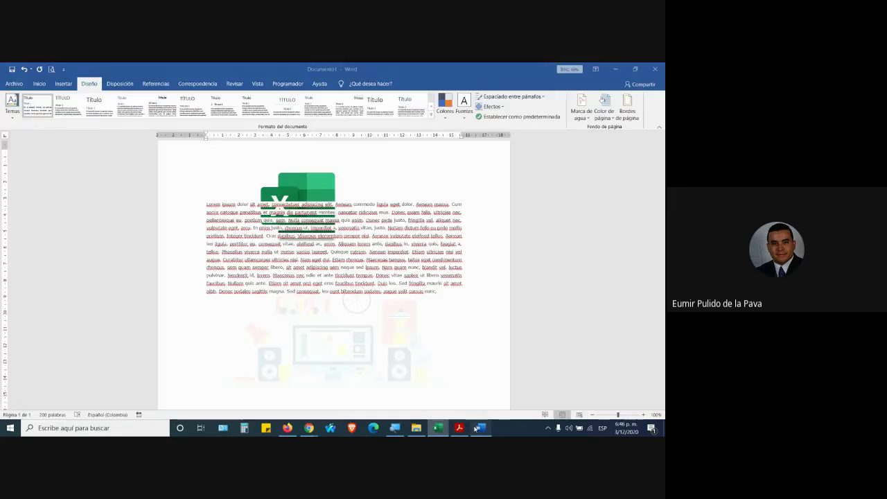
key(alt+F4)
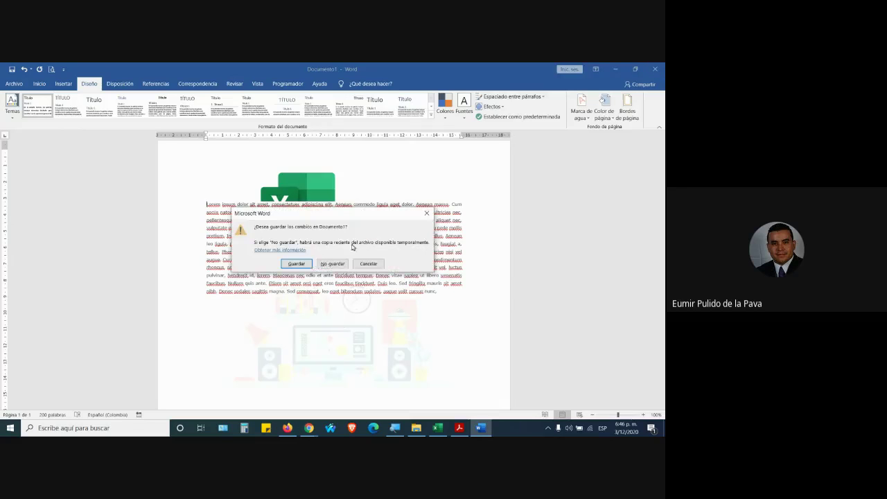
click(338, 263)
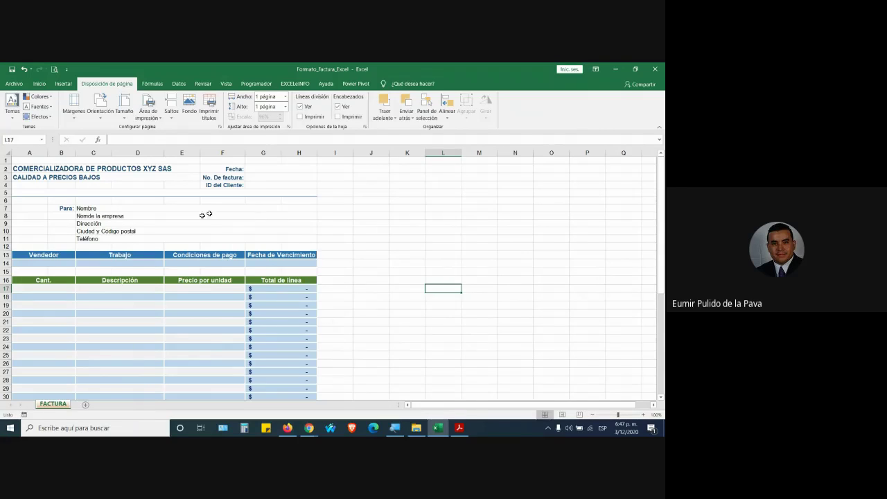
click(384, 223)
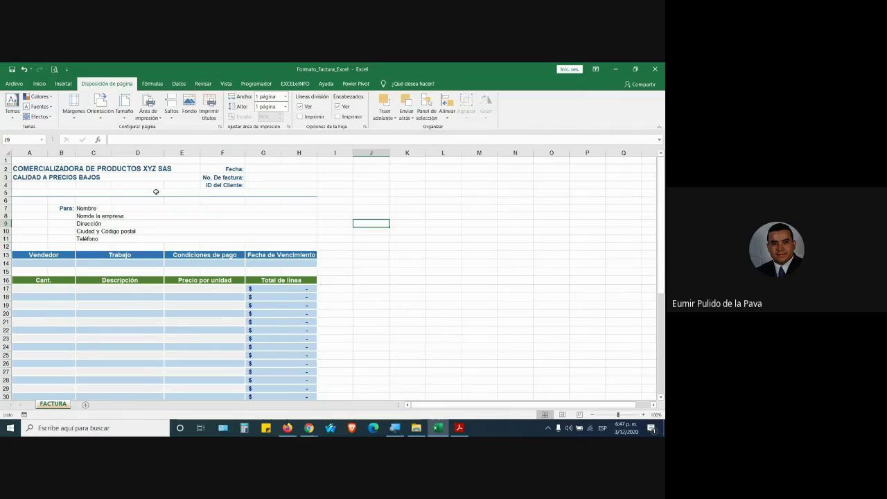
scroll(182, 301, down, 5)
scroll(194, 311, up, 4)
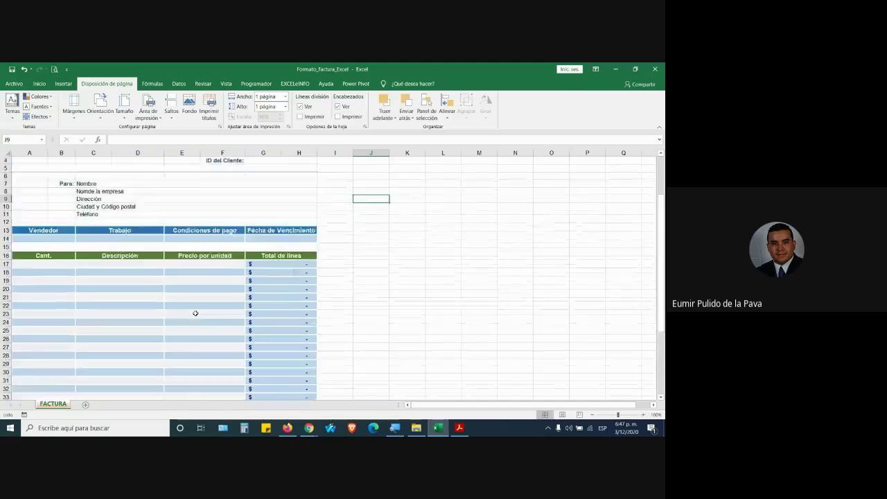
scroll(196, 314, up, 1)
click(311, 177)
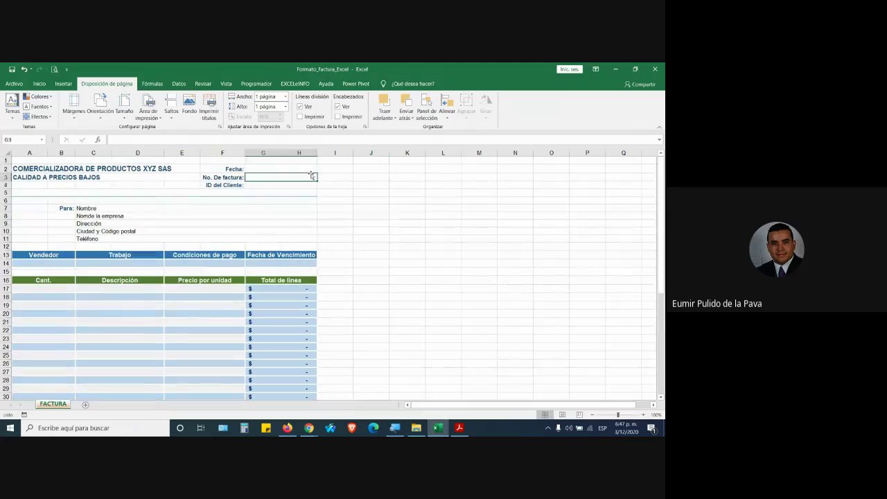
click(289, 168)
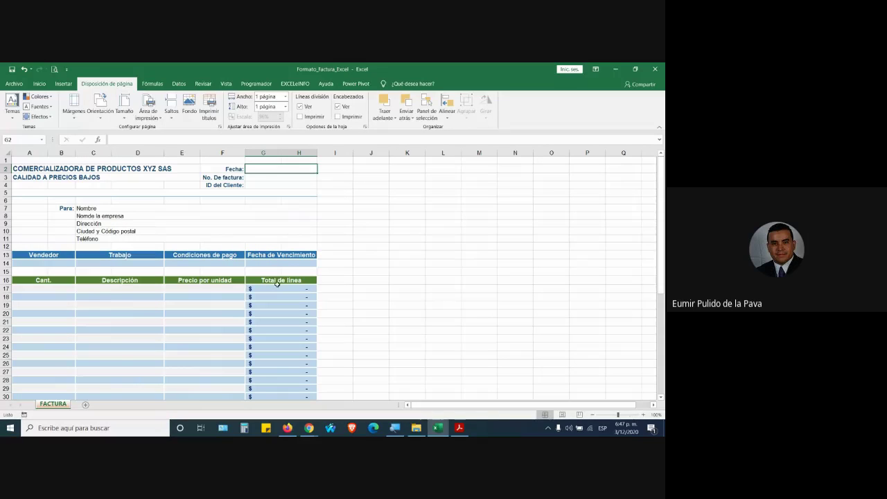
- Launch Word and create a new blank document
click(11, 427)
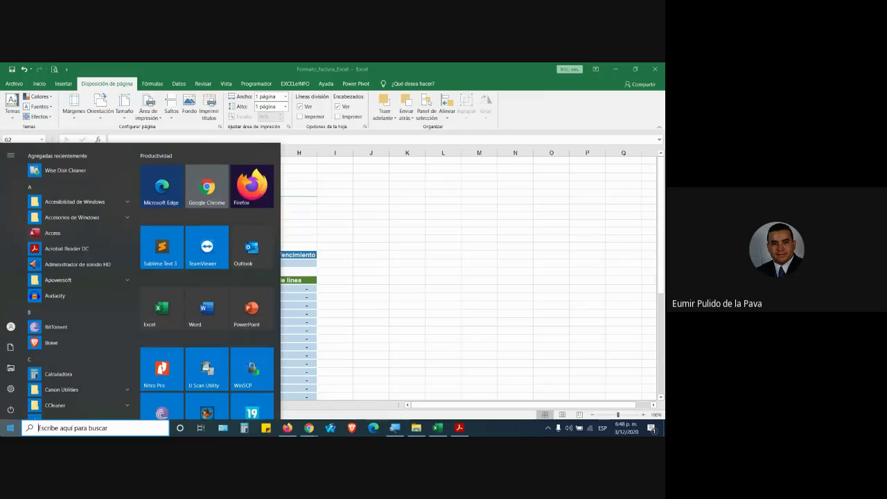
click(205, 312)
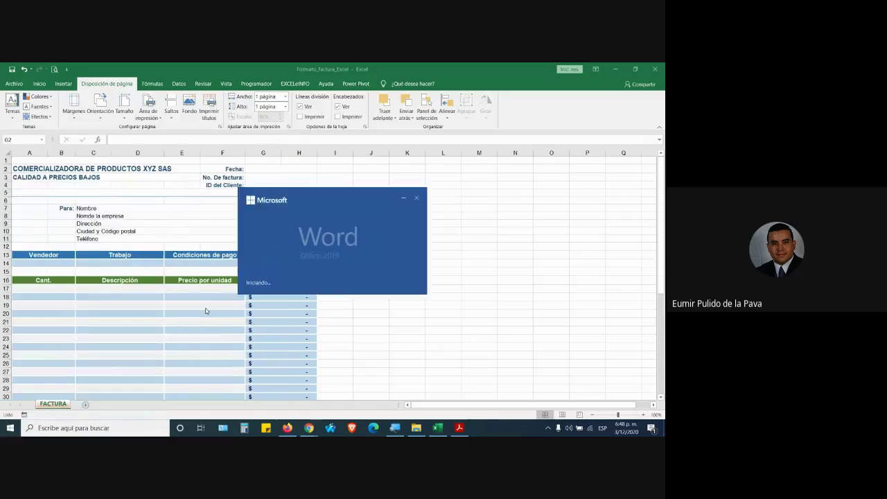
key(Return)
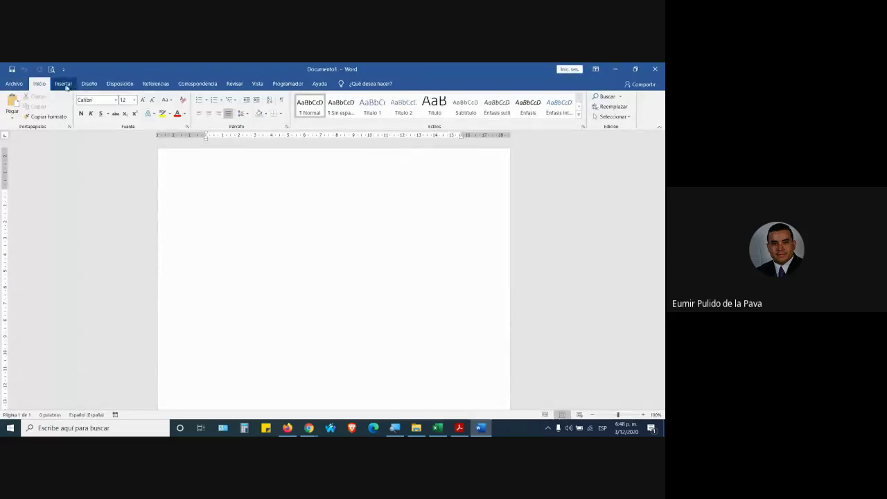
- Apply the informatica image as a washed-out picture watermark on the page
click(109, 83)
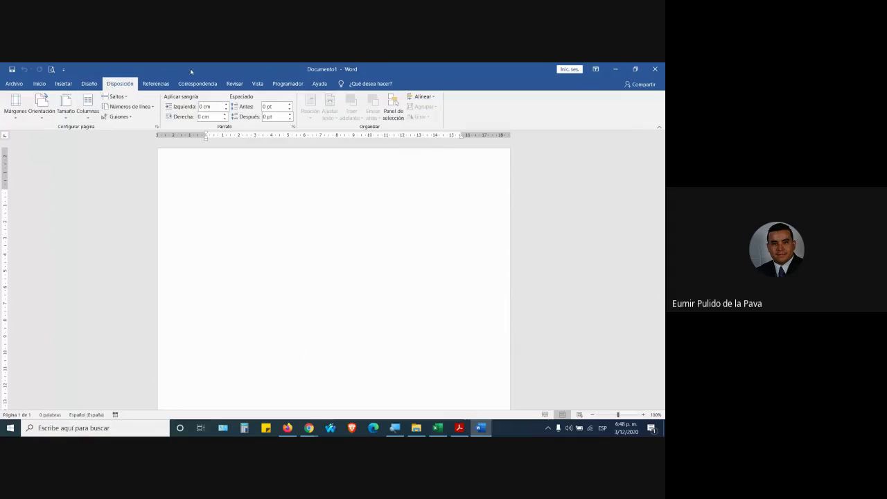
click(91, 84)
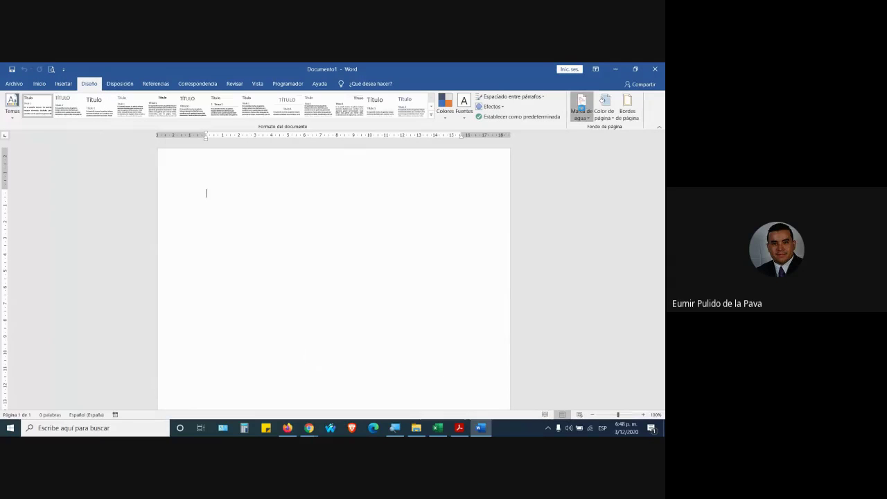
click(581, 110)
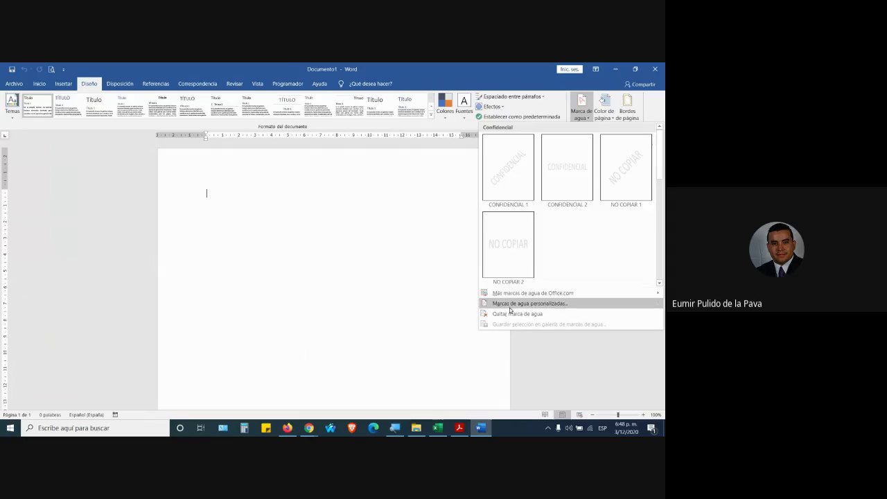
click(510, 305)
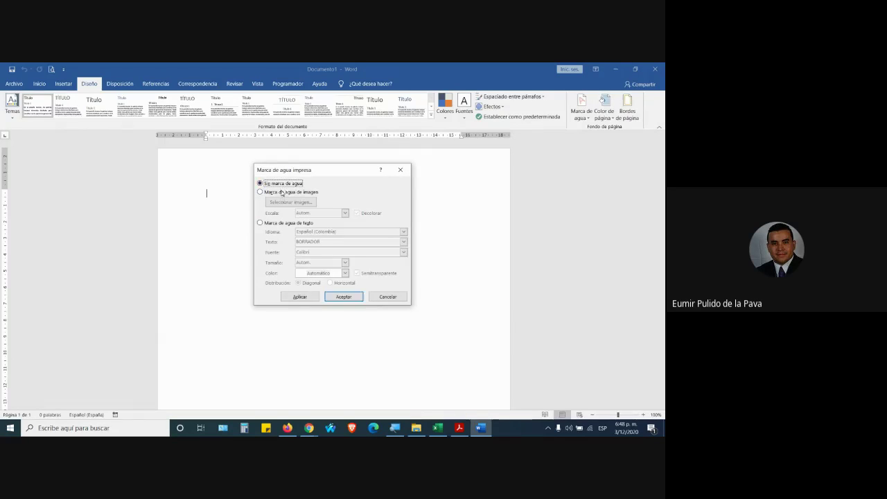
click(281, 192)
click(290, 202)
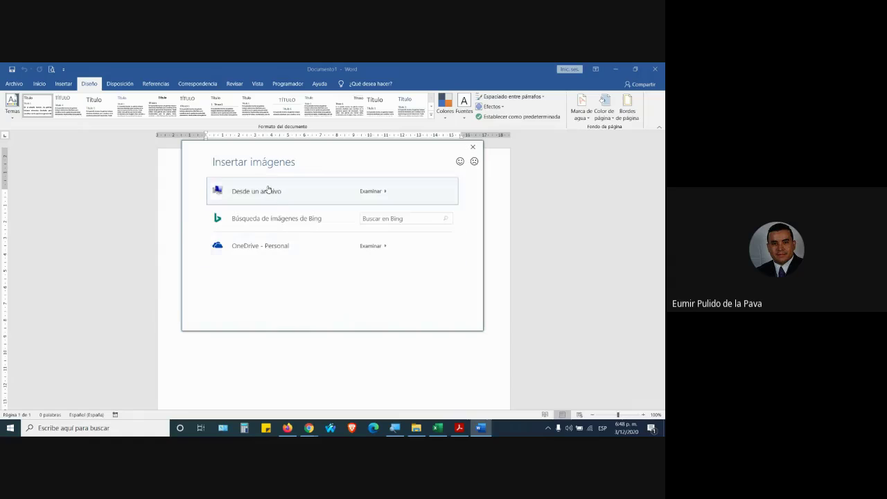
click(268, 190)
click(404, 303)
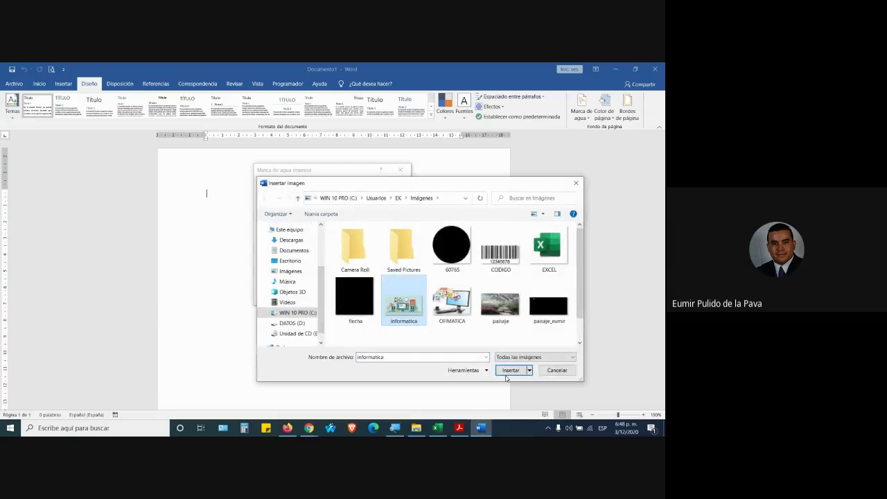
click(511, 370)
click(333, 301)
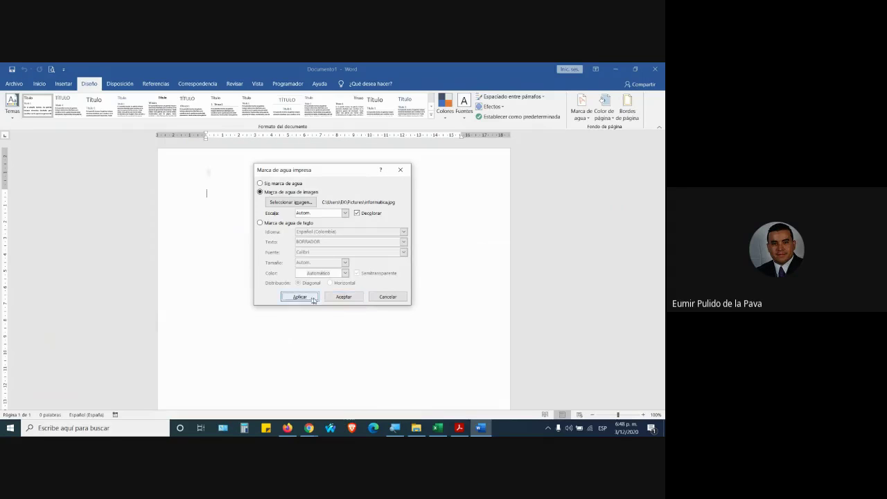
click(388, 296)
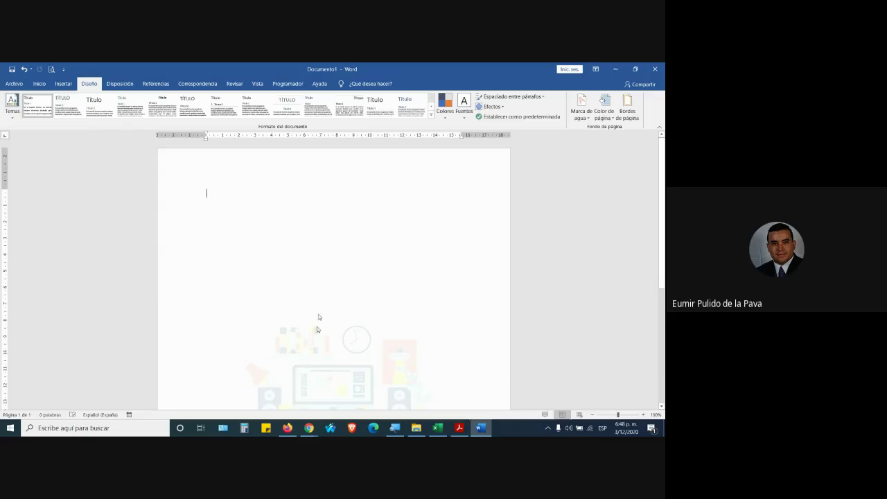
scroll(360, 326, down, 5)
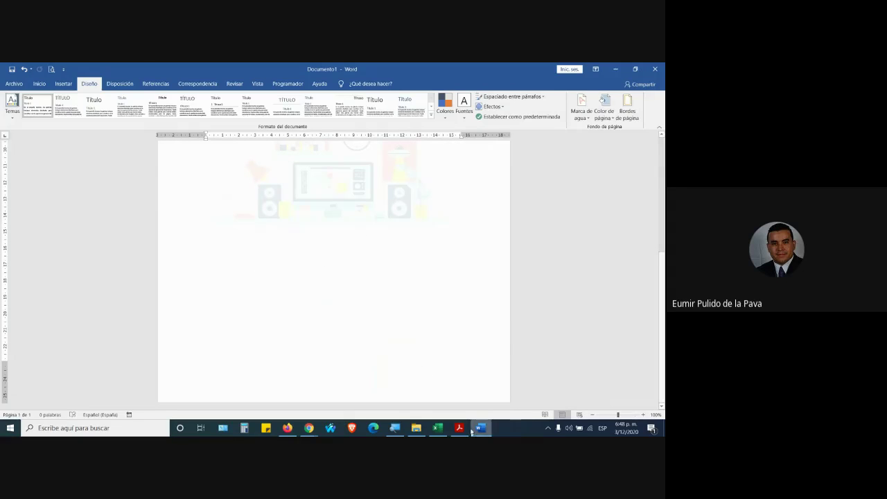
- Review the invoice and select the Total de línea formulas down the column
click(438, 428)
scroll(140, 257, down, 4)
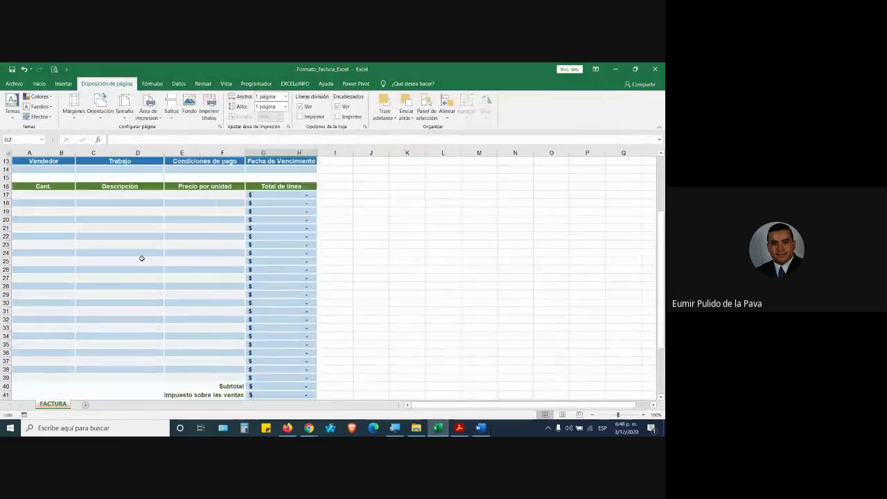
scroll(164, 308, down, 2)
scroll(160, 314, up, 6)
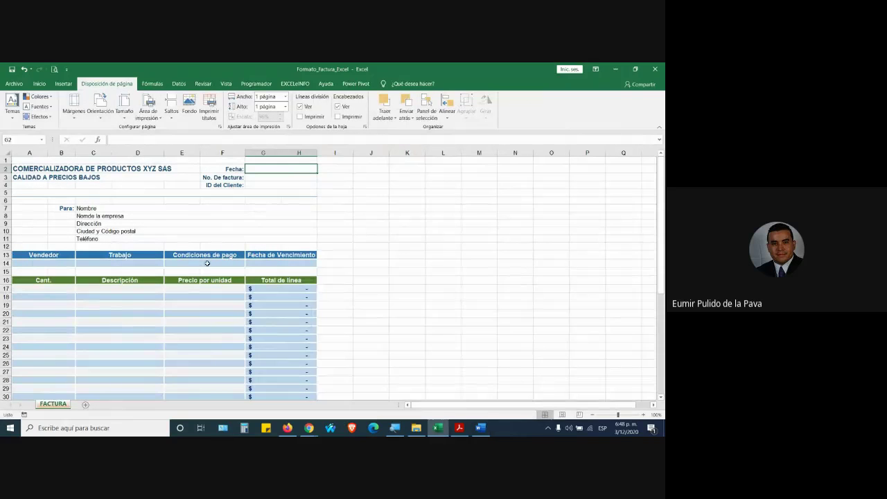
click(480, 428)
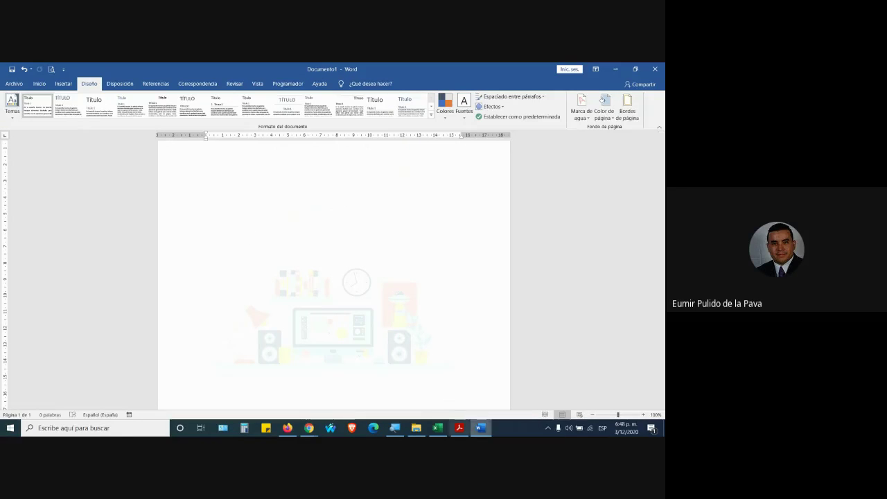
click(438, 428)
scroll(245, 374, down, 4)
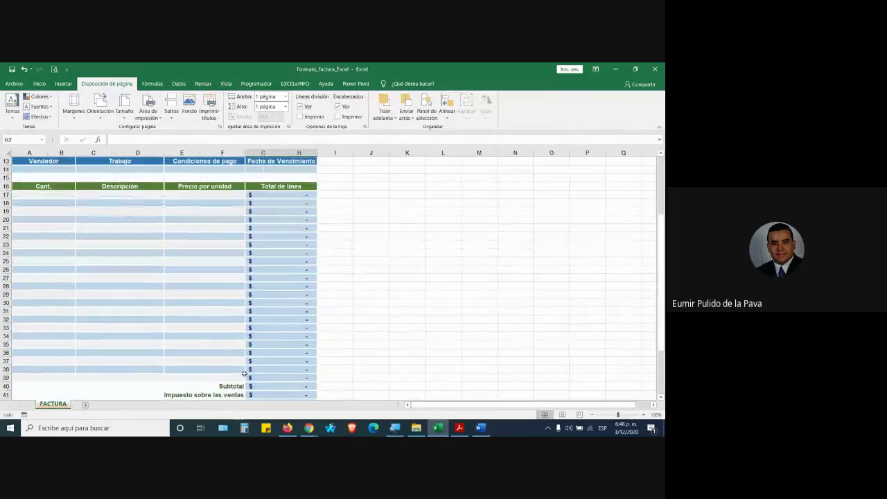
click(480, 428)
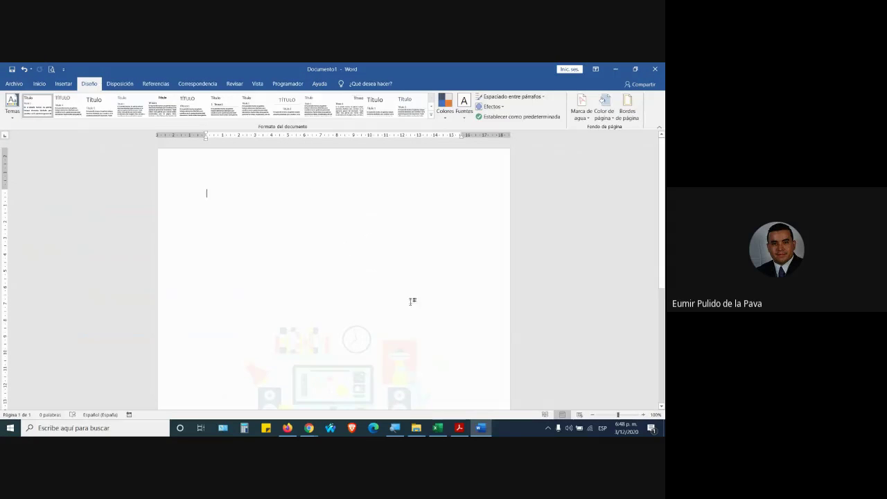
click(437, 427)
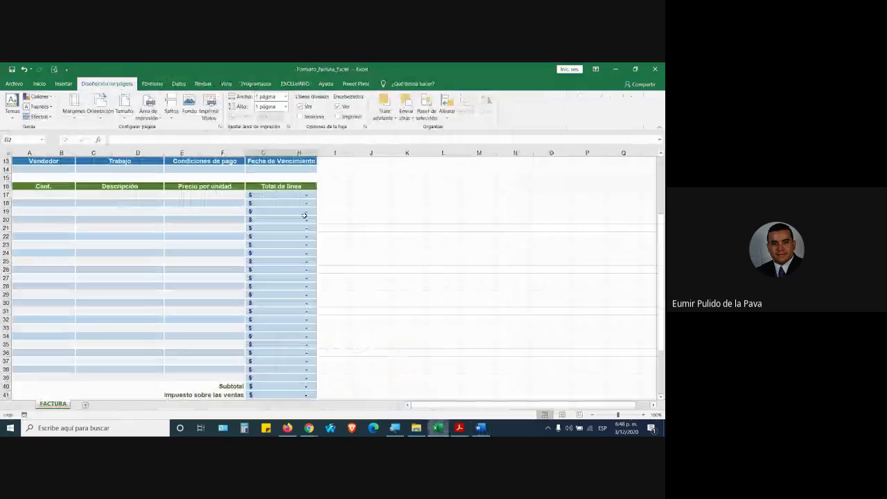
mouse_move(287, 195)
mouse_down()
mouse_move(295, 364)
mouse_move(323, 355)
mouse_up()
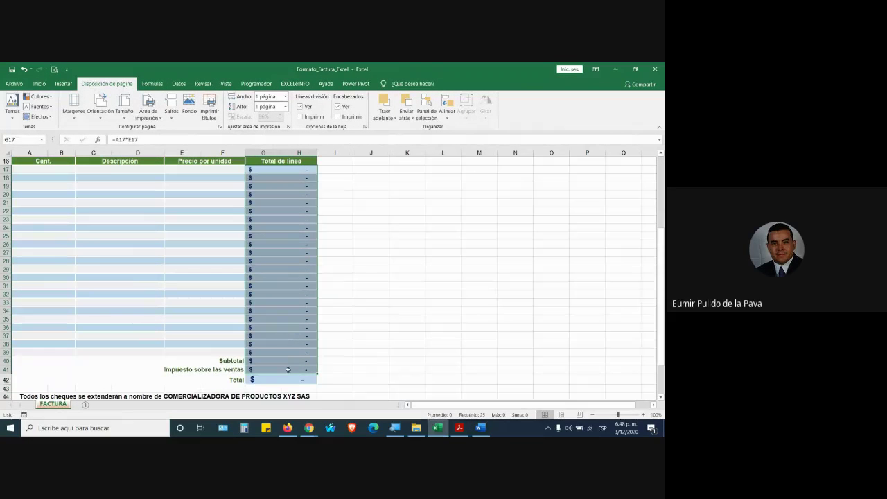
- Close the Word document without saving its changes
click(481, 428)
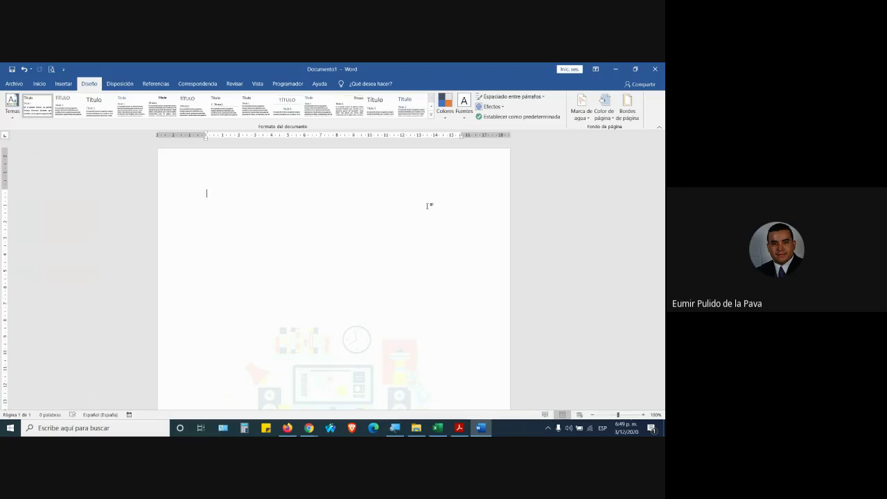
key(alt+F4)
click(331, 264)
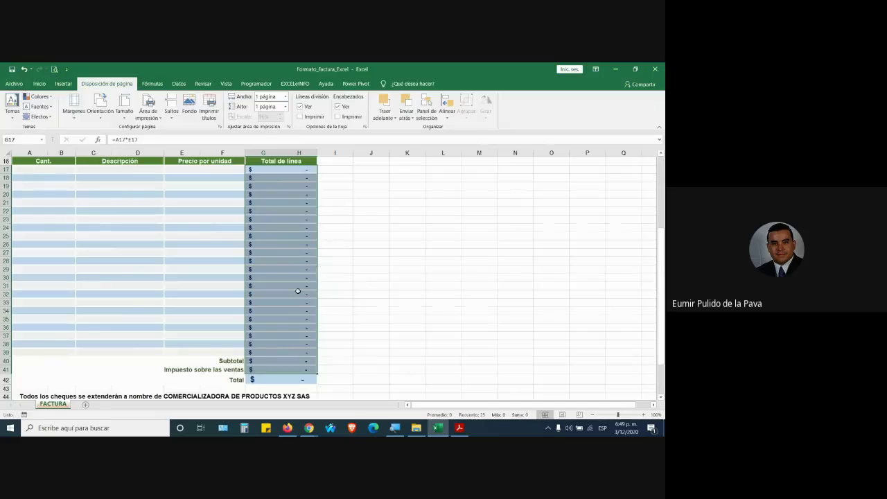
- Clear the line-total selection and open the invoice's print preview
scroll(298, 291, up, 2)
click(299, 293)
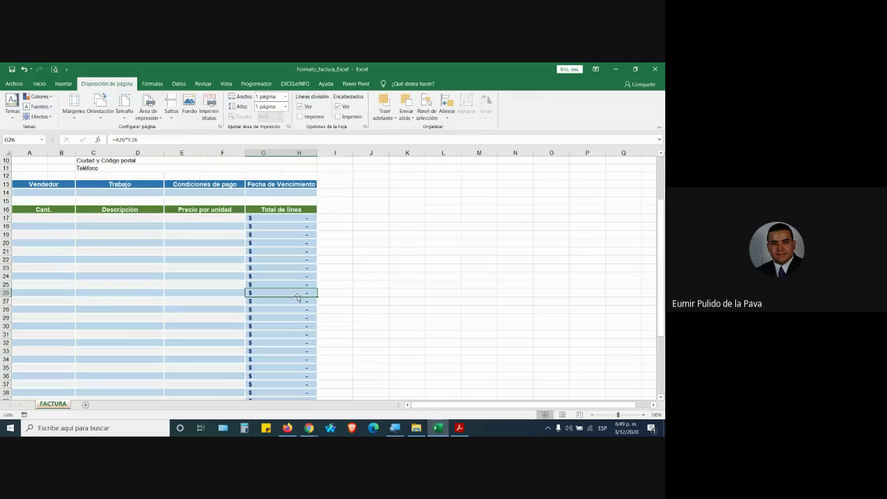
scroll(299, 294, up, 3)
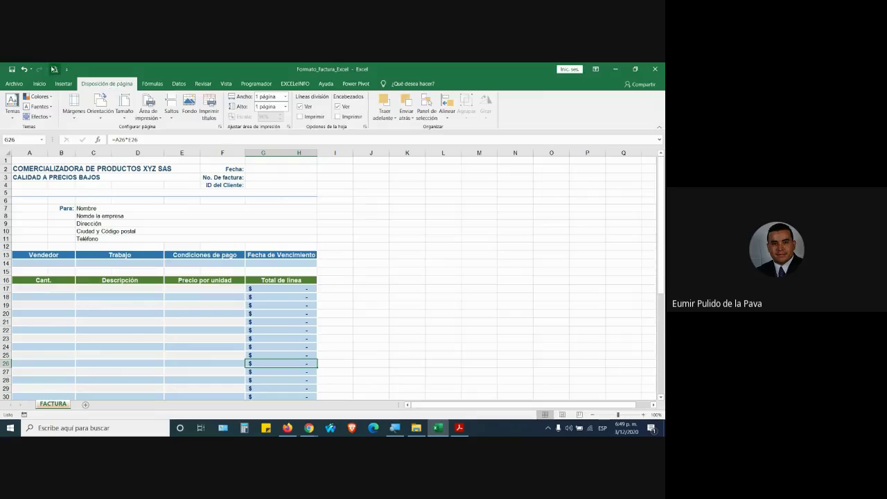
key(ctrl+p)
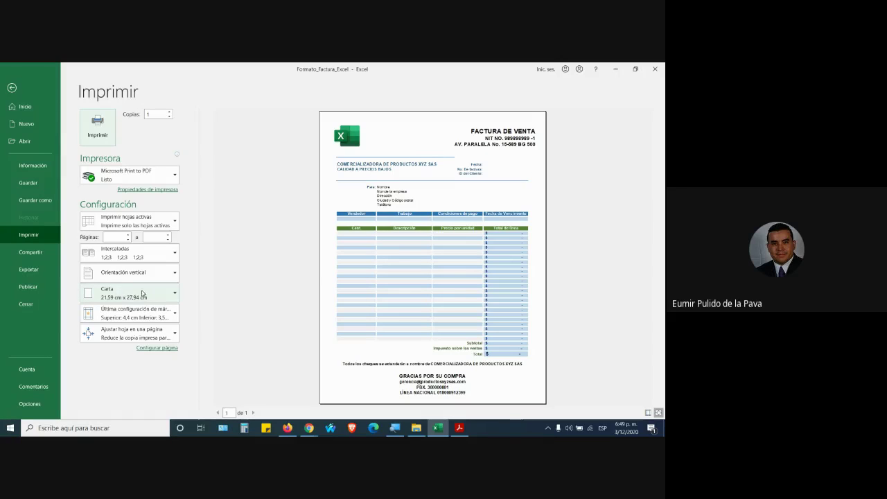
- Change the invoice paper size to Oficio in Page Setup
click(164, 347)
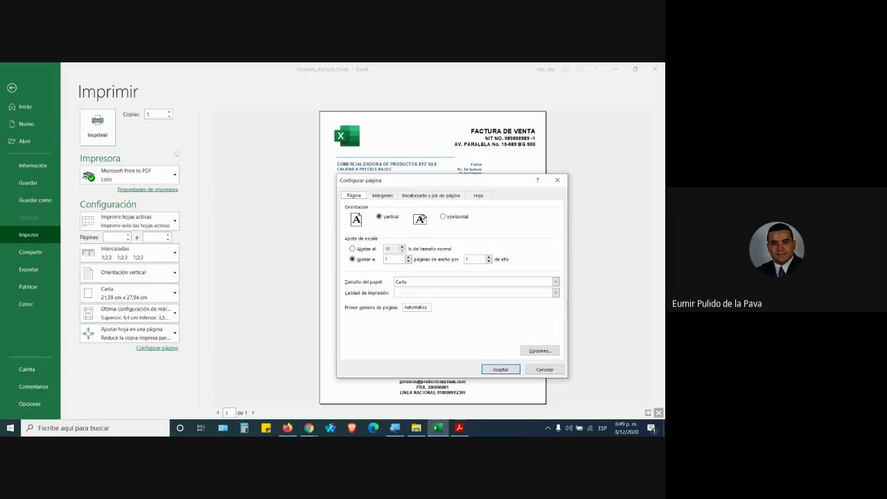
click(406, 283)
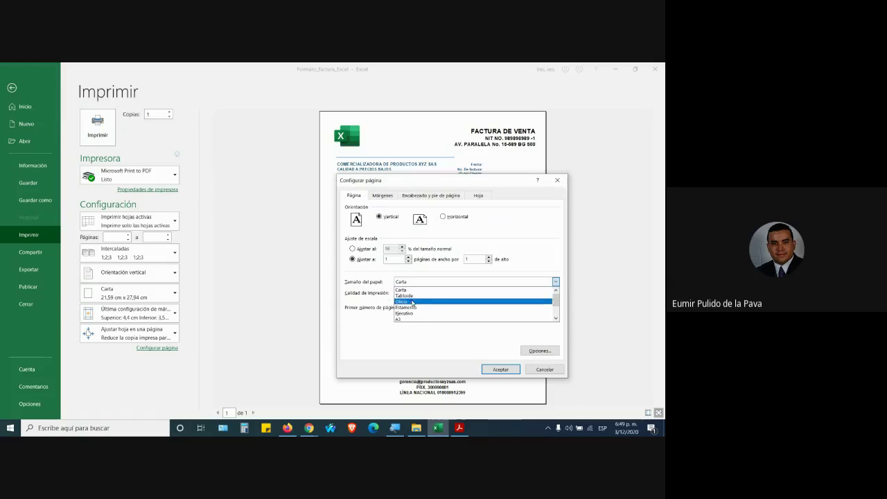
click(409, 302)
click(499, 369)
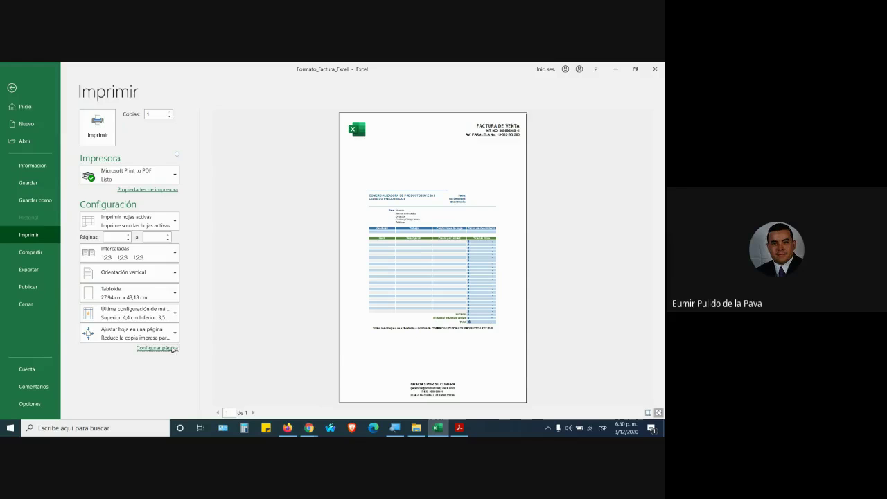
- Restore Carta paper size, review margins and header/footer settings, then return to the worksheet
click(168, 348)
click(452, 282)
click(423, 290)
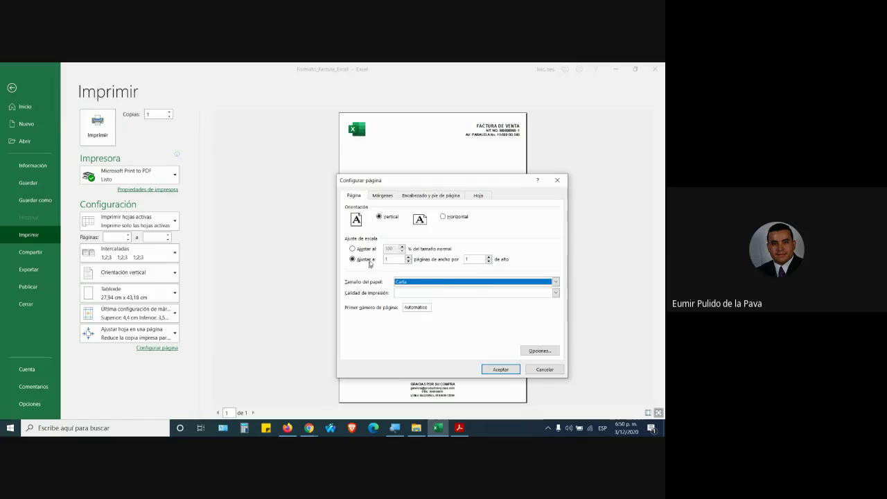
click(383, 195)
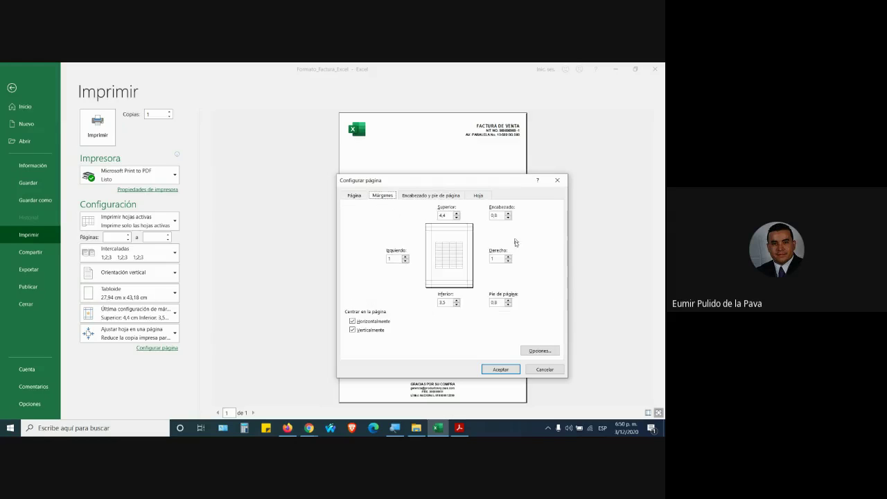
click(431, 195)
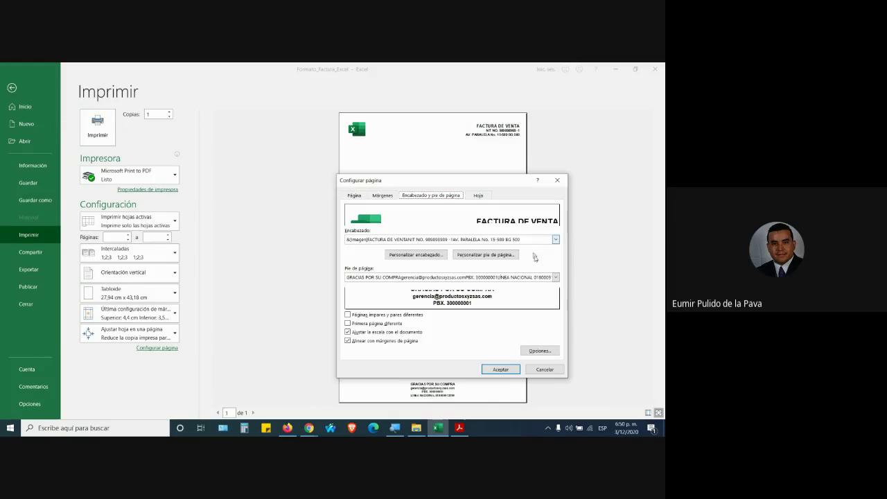
click(501, 370)
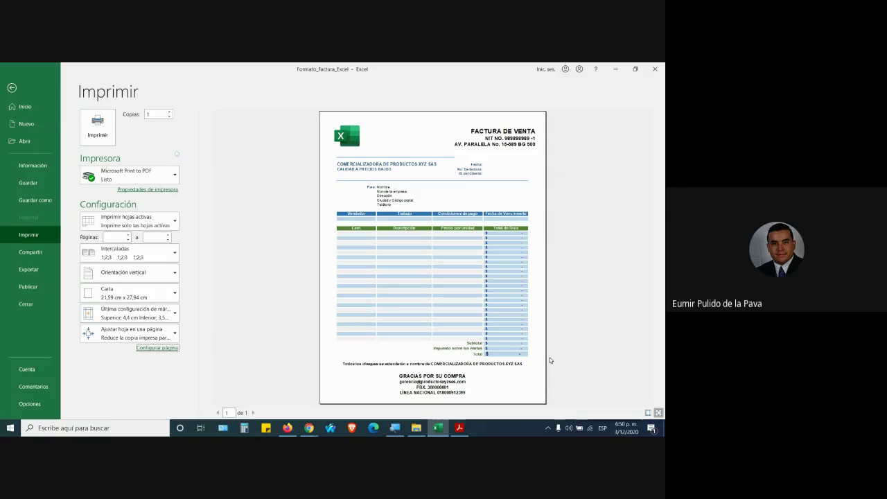
click(11, 87)
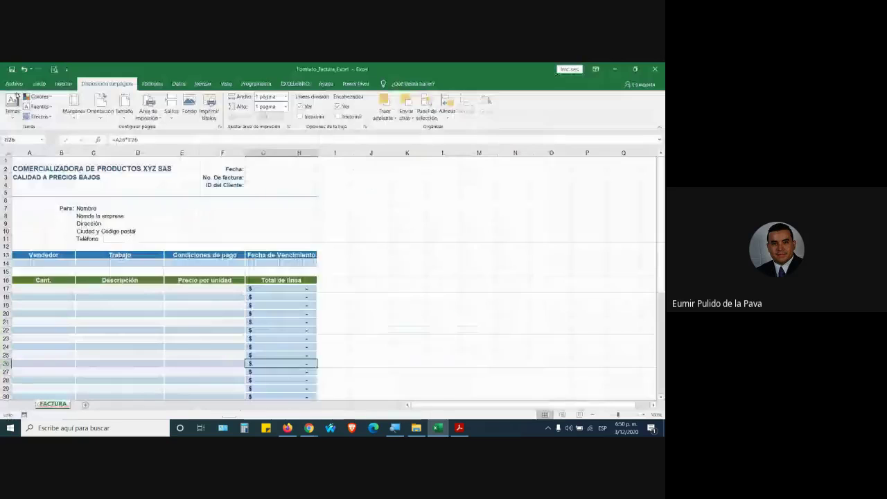
click(54, 70)
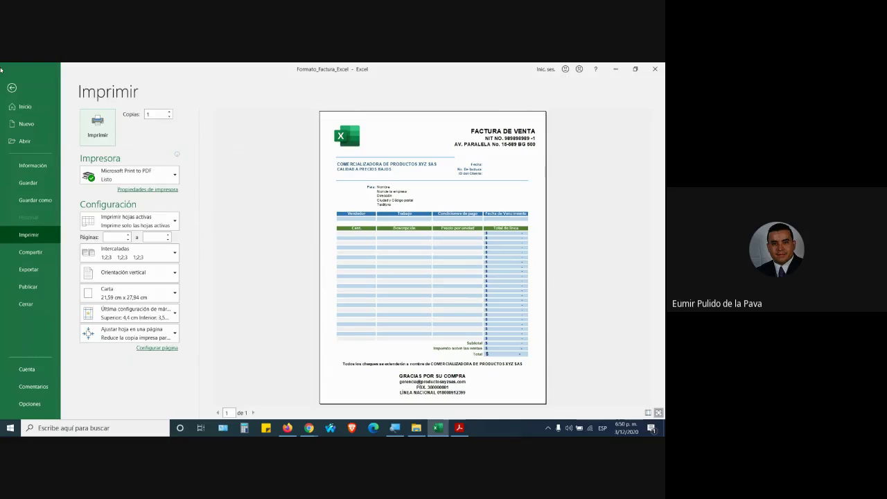
click(17, 87)
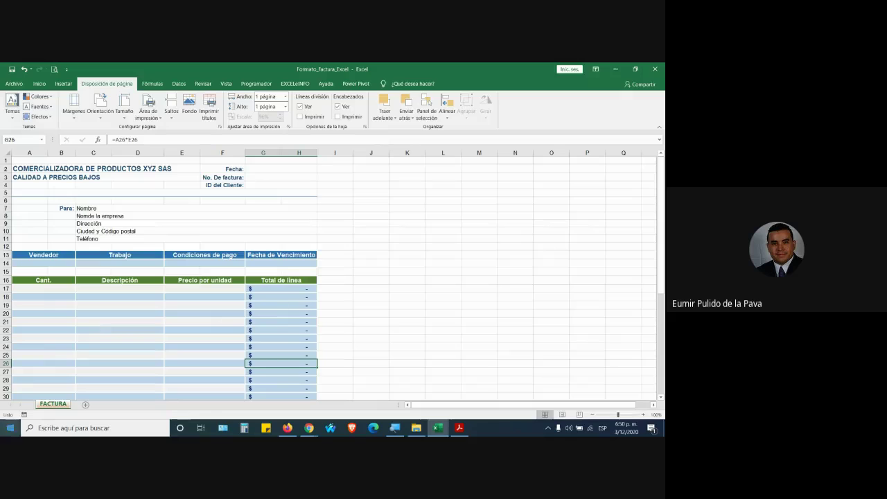
click(10, 428)
click(167, 298)
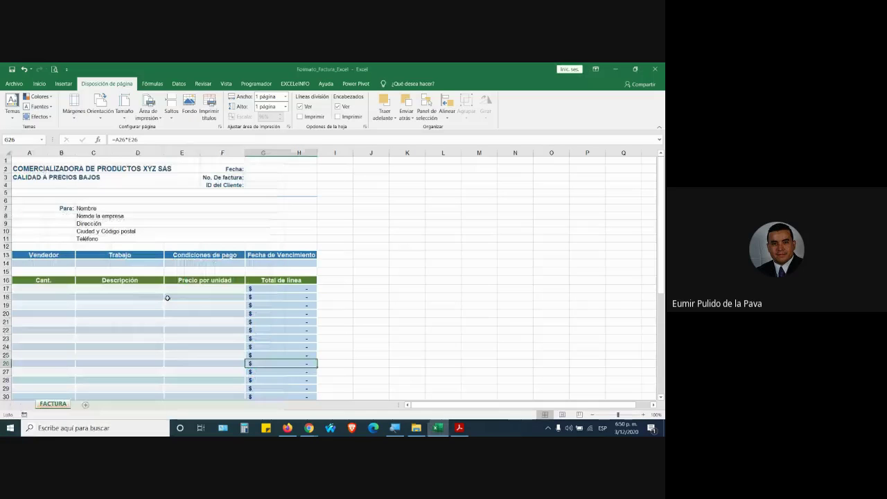
- Create blank workbook Libro1 and practise selecting a cell range and single cells such as G12 and E10
key(ctrl+n)
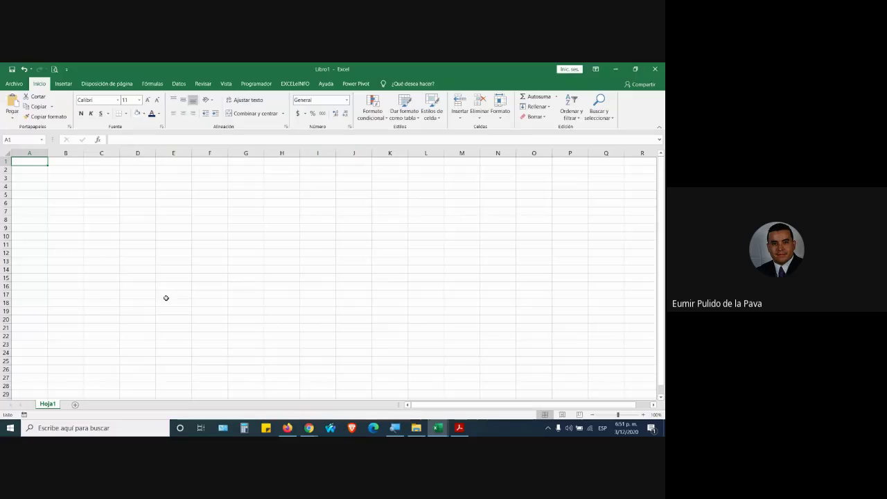
drag(30, 163, 637, 399)
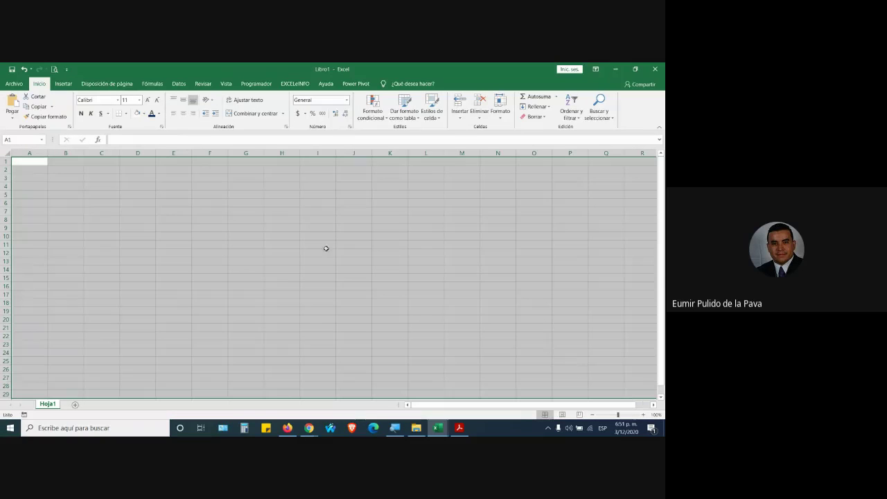
click(326, 247)
click(467, 240)
click(527, 271)
click(363, 334)
click(230, 252)
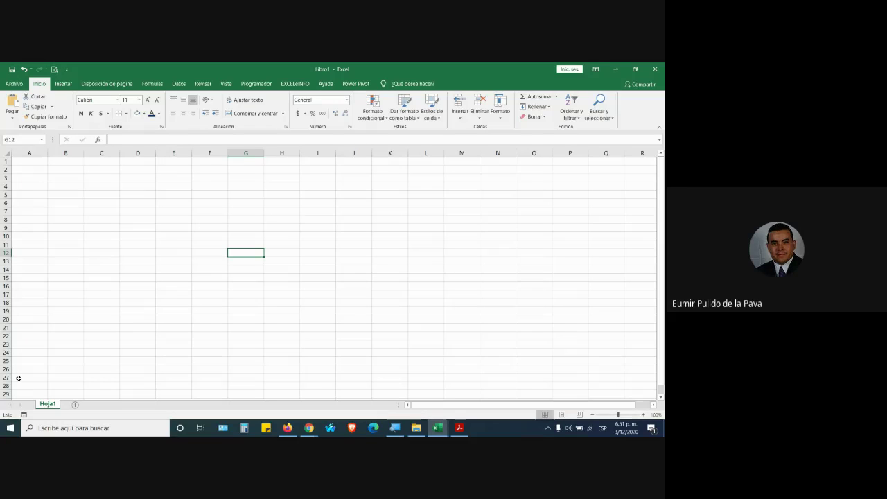
click(182, 236)
click(357, 238)
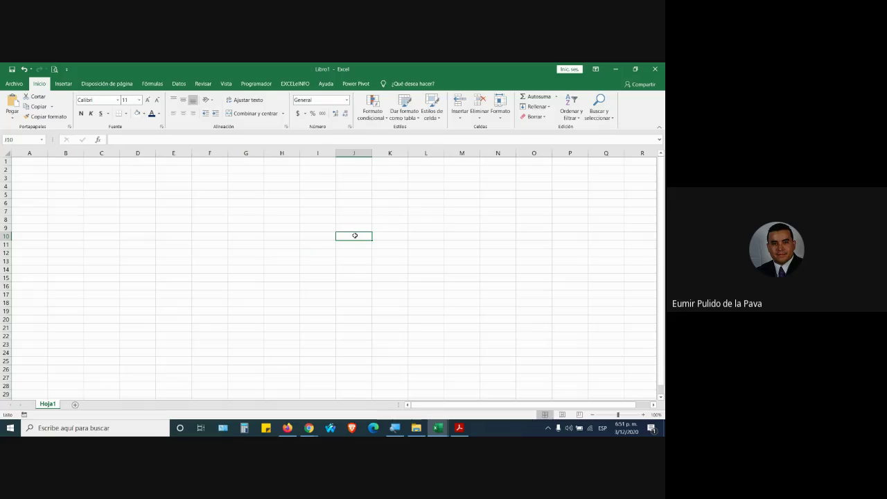
right_click(247, 194)
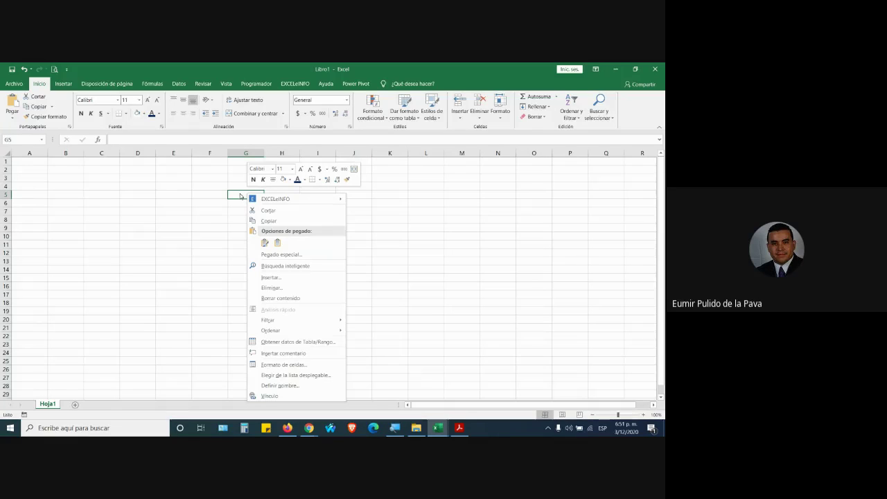
click(288, 365)
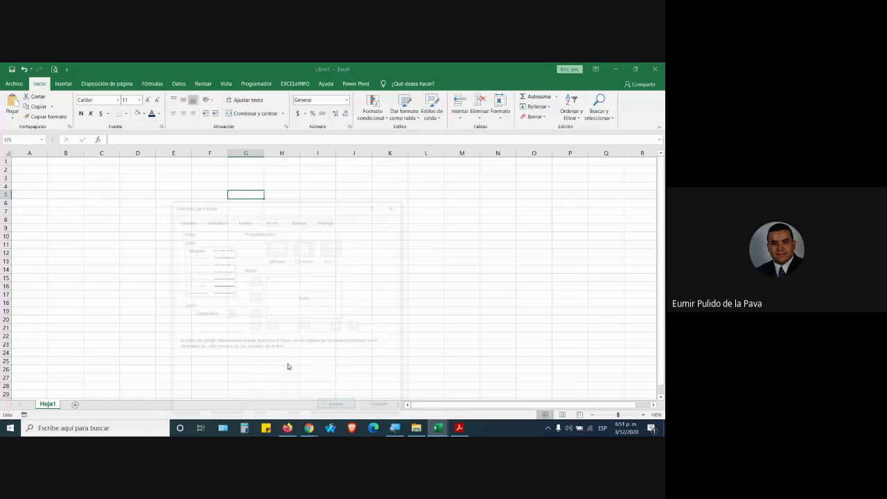
click(326, 221)
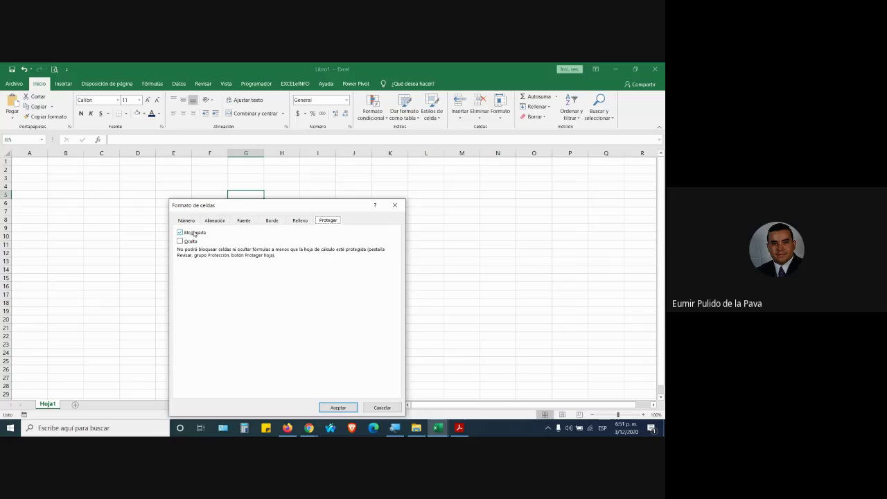
click(382, 408)
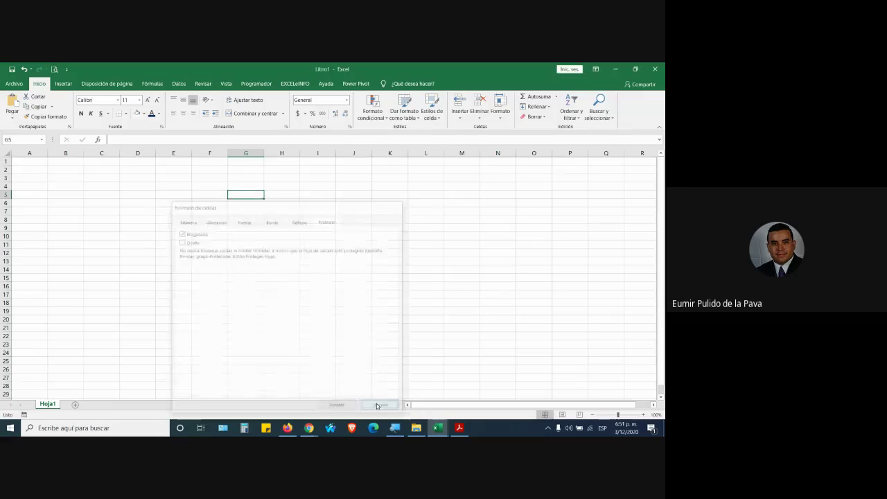
right_click(87, 319)
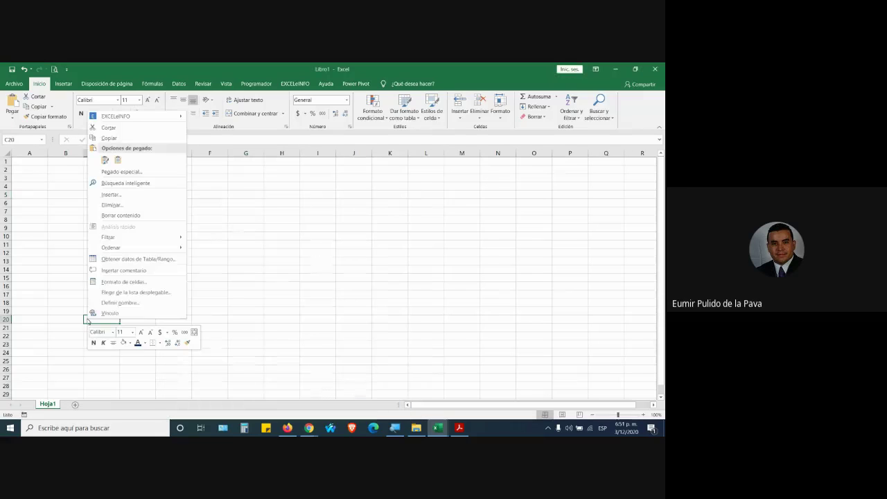
click(118, 282)
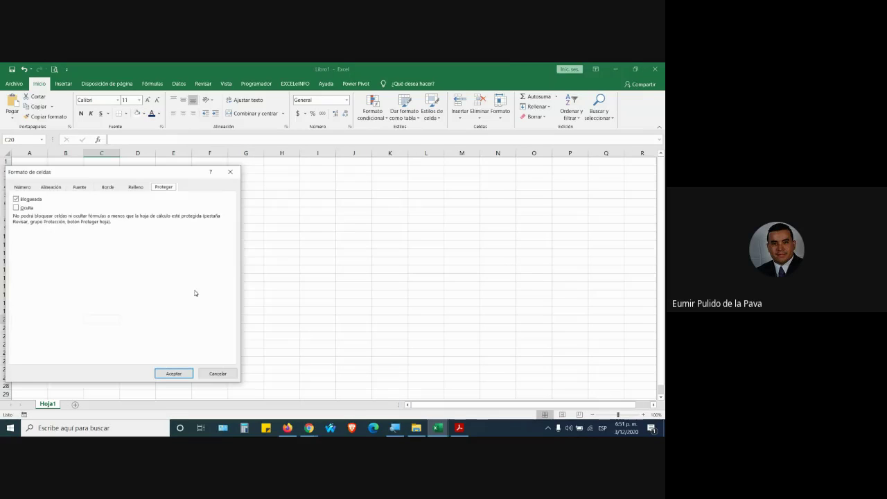
click(218, 374)
click(281, 214)
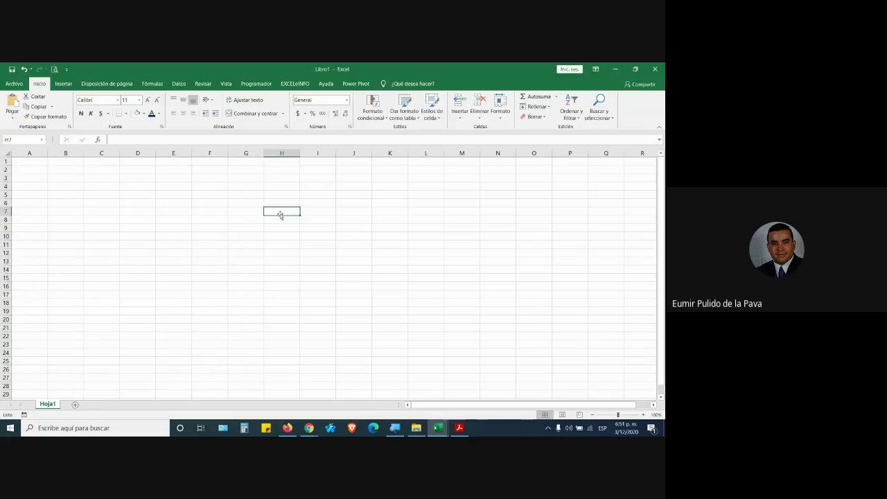
- Enter 21231 in H7 and fill cell C5 with yellow
text(21231)
key(Return)
click(118, 195)
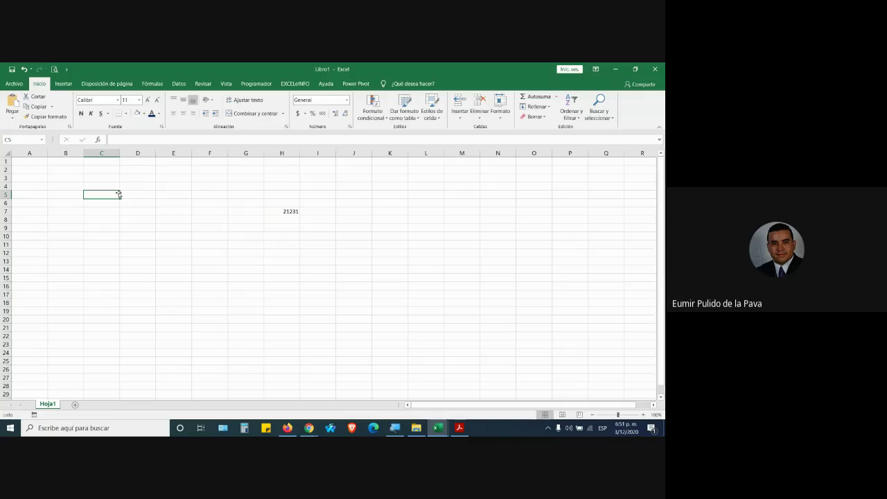
click(143, 113)
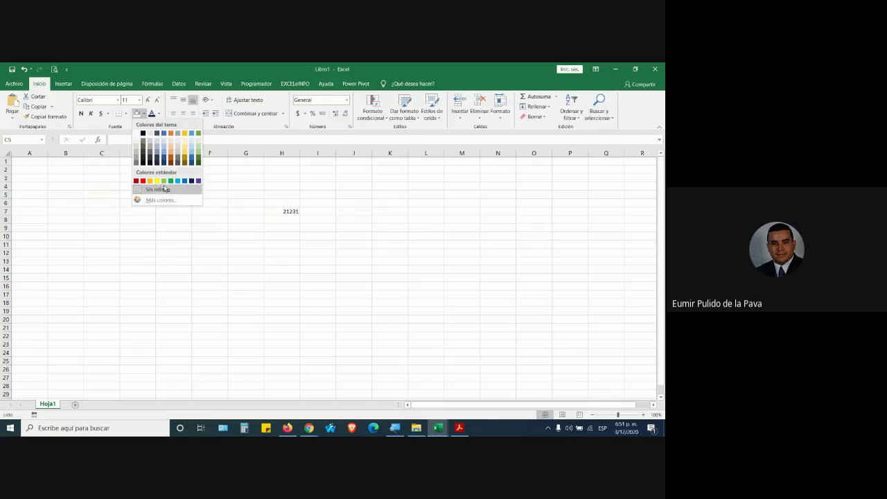
click(158, 182)
- Close the practice workbook Libro1 without saving
click(197, 269)
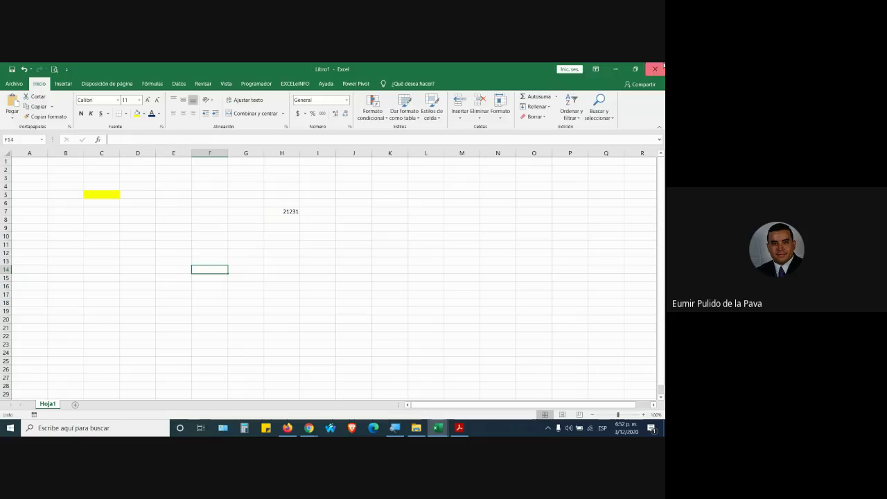
click(655, 68)
click(331, 255)
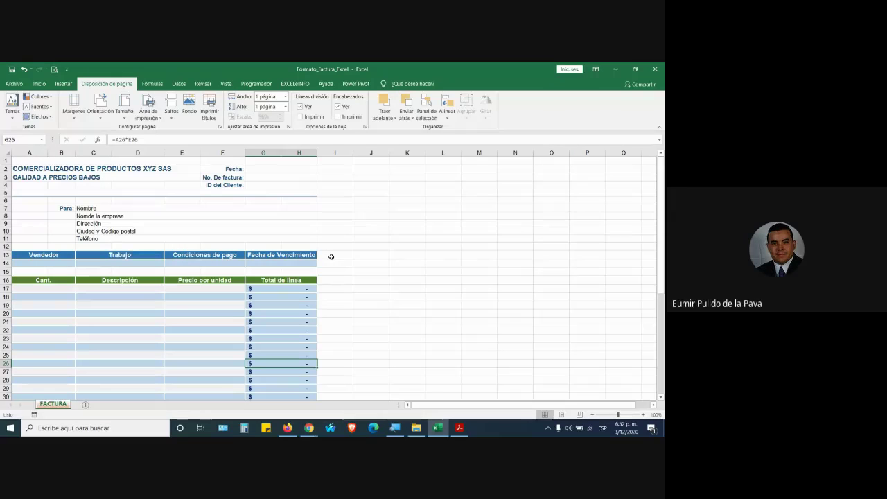
- Select the Fecha/No. de factura/ID cells, the Para rows and the row-14 entry cells
click(273, 168)
drag(273, 169, 277, 185)
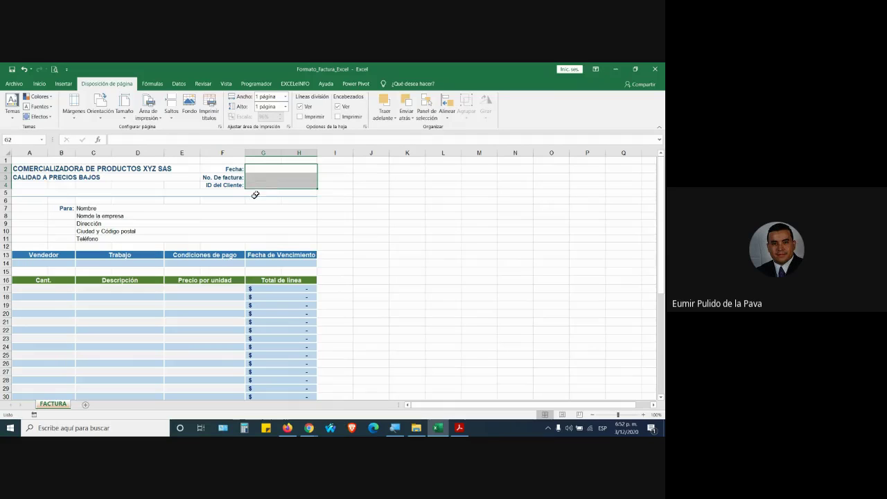
drag(88, 209, 85, 239)
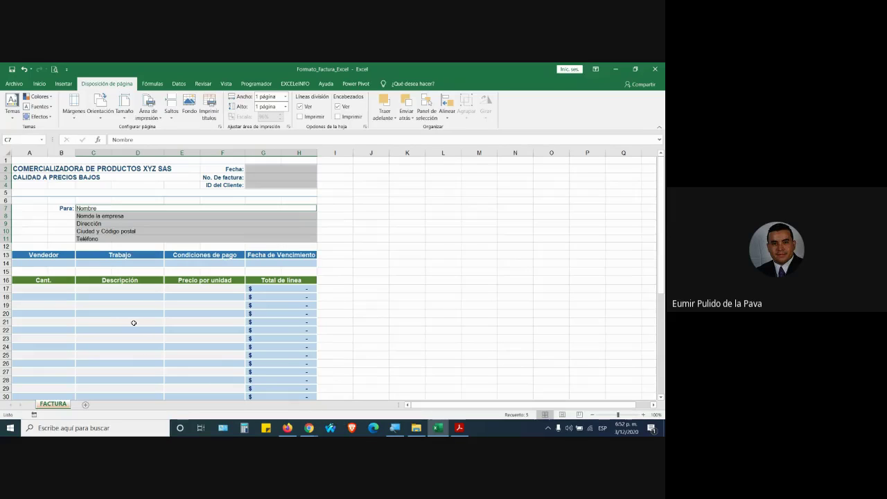
click(51, 264)
ctrl+click(141, 265)
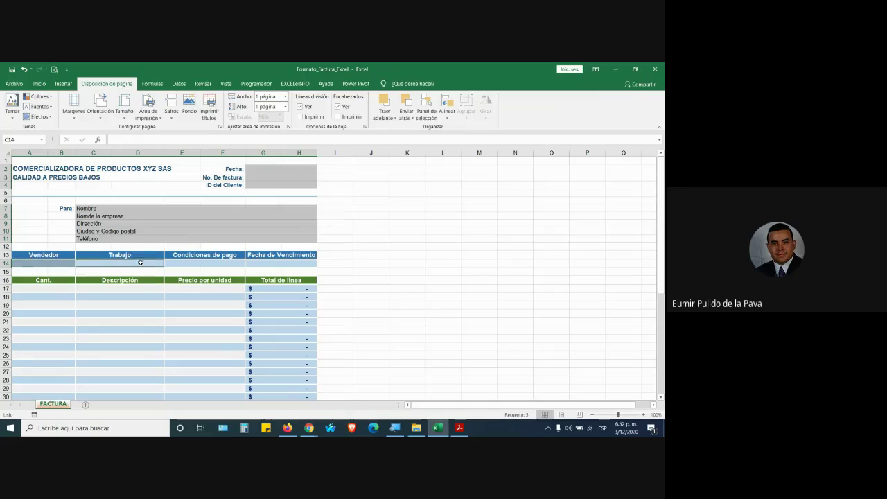
ctrl+click(203, 264)
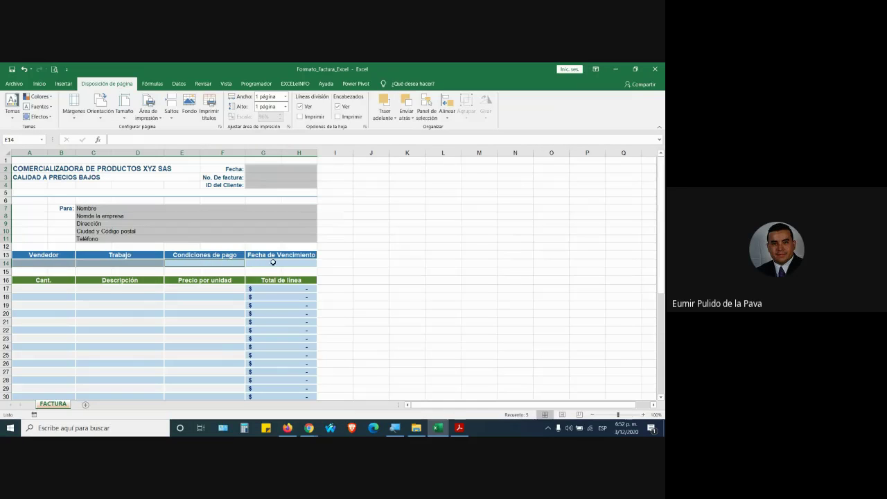
ctrl+click(274, 264)
scroll(294, 328, down, 2)
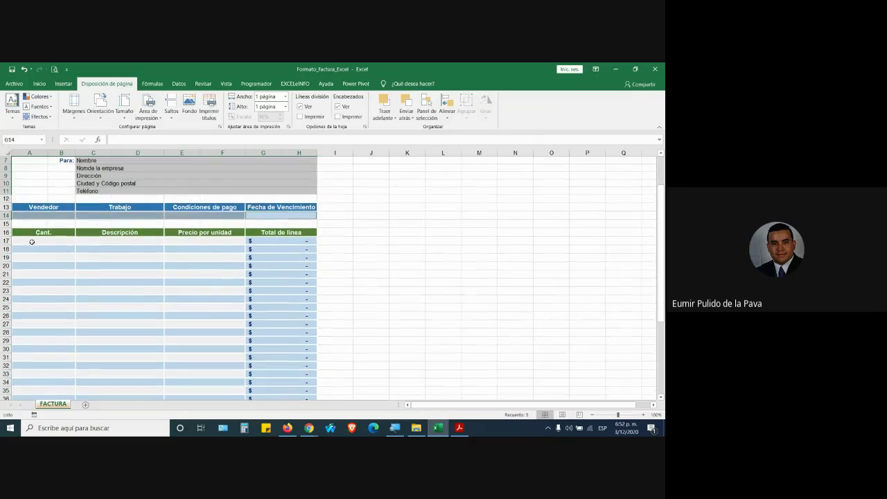
mouse_move(32, 240)
mouse_down()
mouse_move(148, 248)
mouse_move(180, 376)
mouse_move(182, 348)
mouse_up()
scroll(308, 290, up, 5)
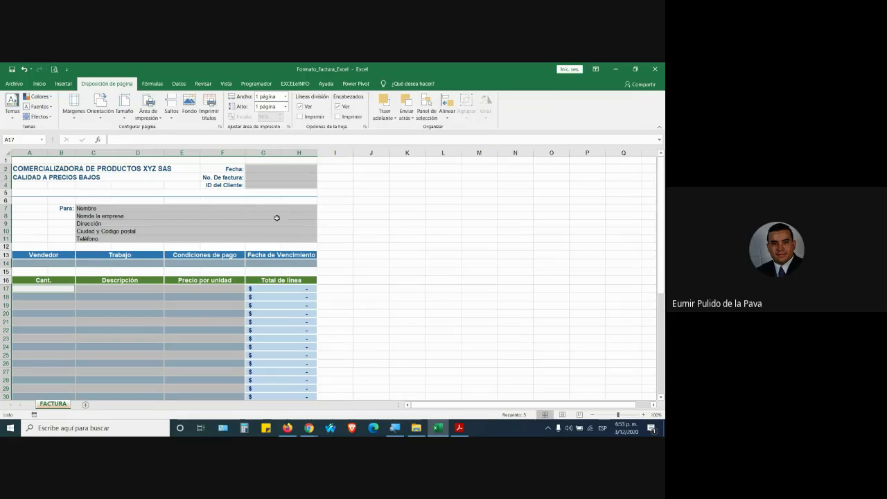
- Redo the multi-selection: G2:H4, C7:H11, A14:H14, then start adding line-item rows from A17
drag(381, 184, 501, 276)
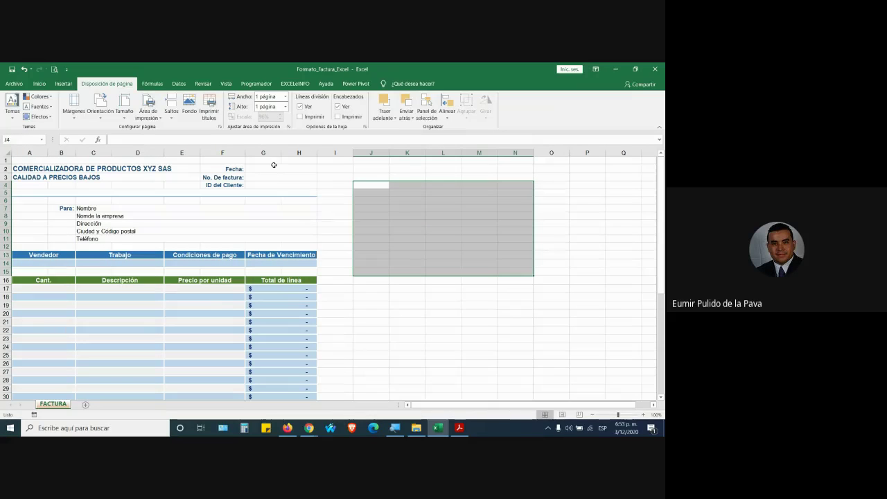
drag(270, 170, 272, 188)
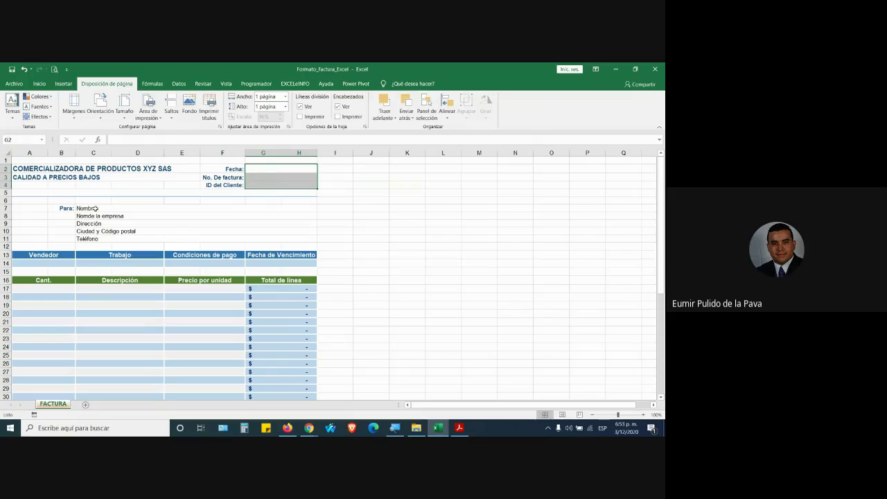
ctrl+drag(95, 209, 231, 237)
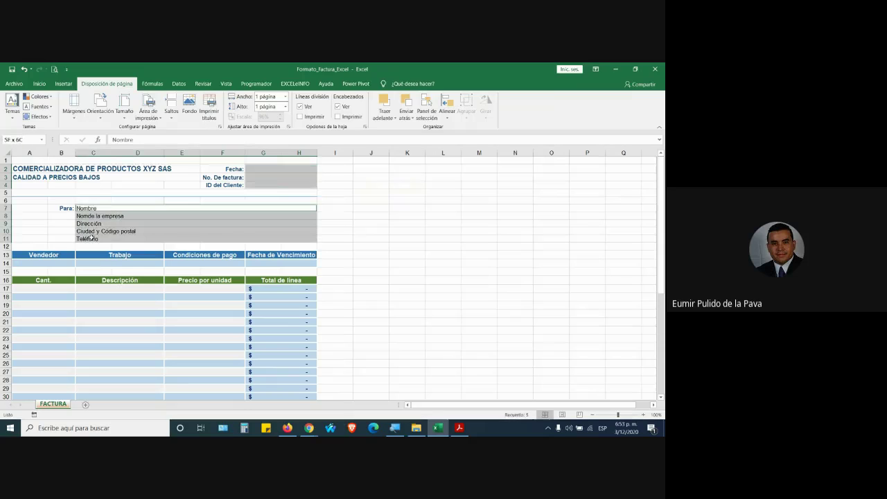
click(281, 169)
drag(281, 167, 280, 185)
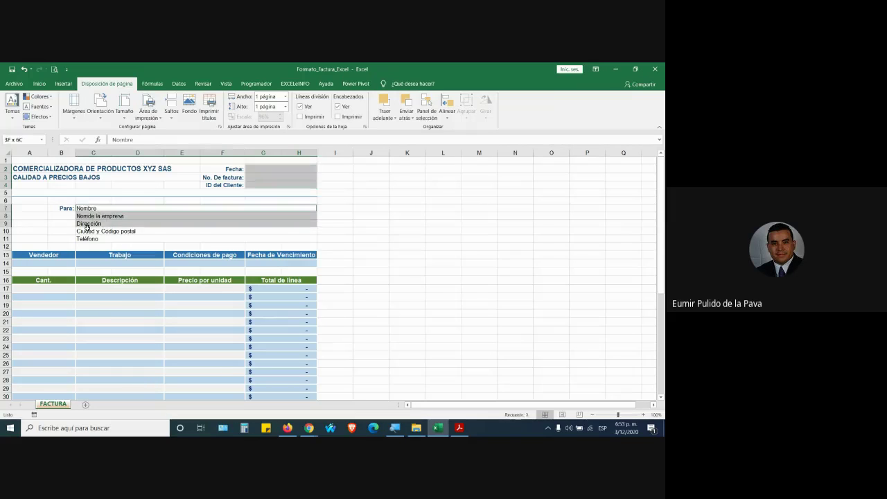
drag(86, 208, 87, 238)
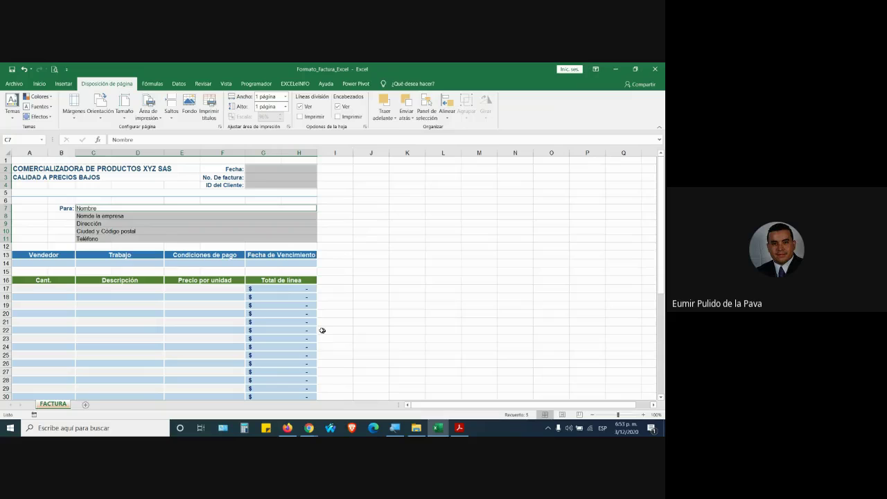
click(47, 264)
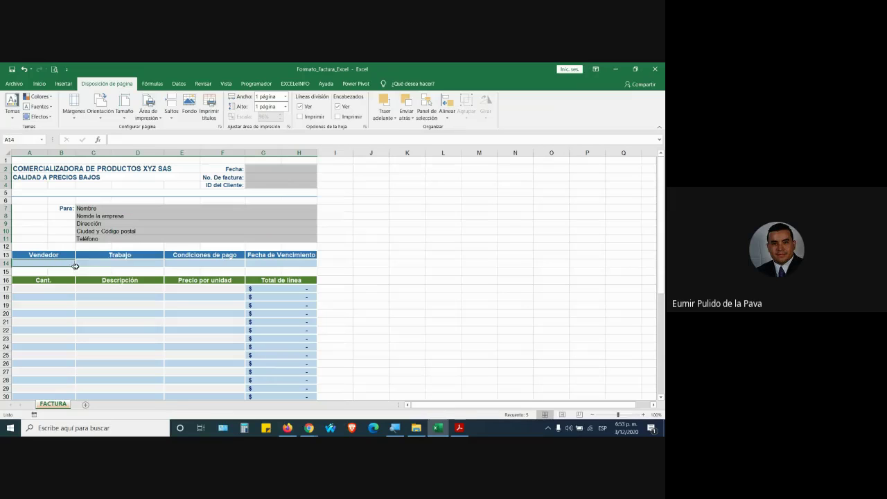
drag(75, 266, 298, 263)
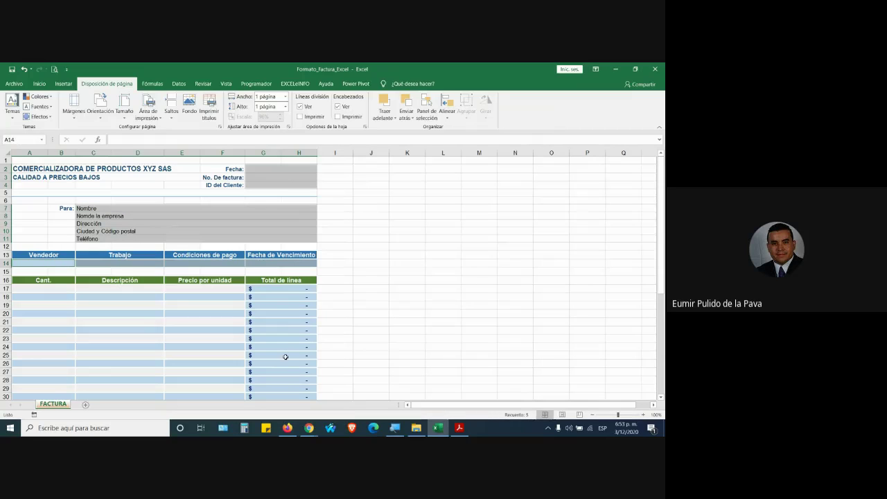
scroll(145, 306, down, 2)
scroll(144, 306, down, 1)
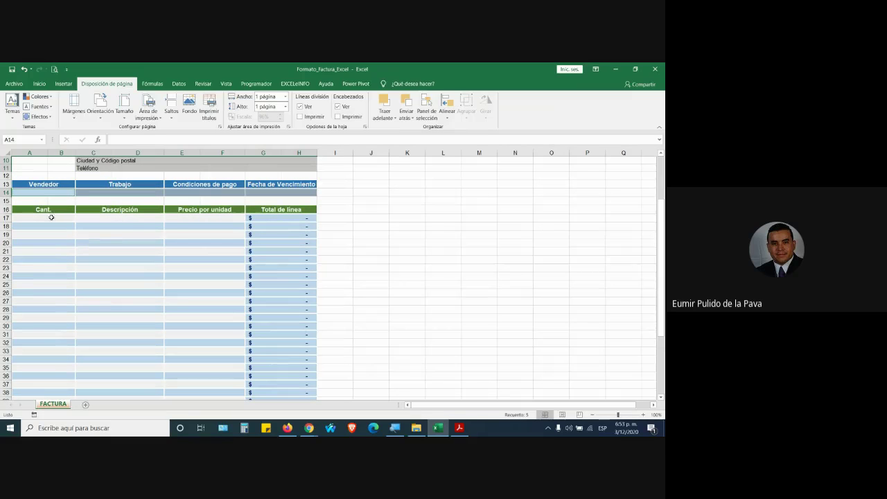
drag(52, 217, 234, 342)
- Scroll down to the Subtotal/Total area and back up to check the A17:F39 selection
scroll(387, 285, up, 3)
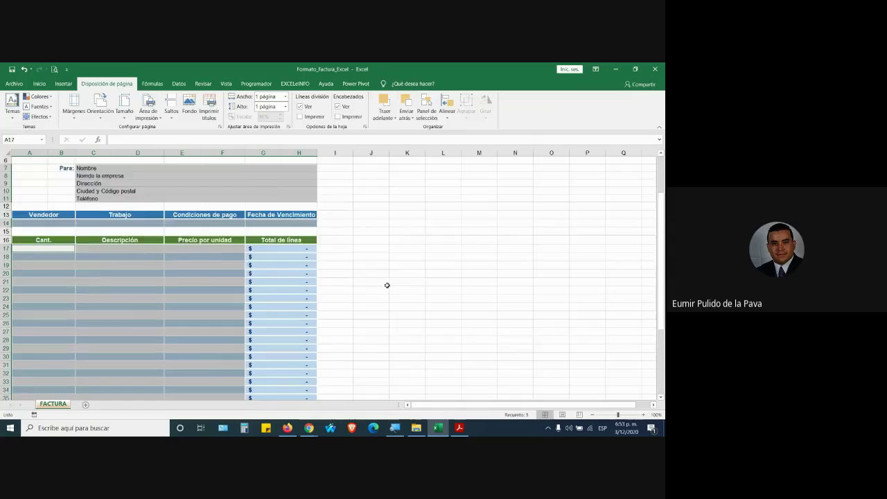
scroll(387, 284, up, 2)
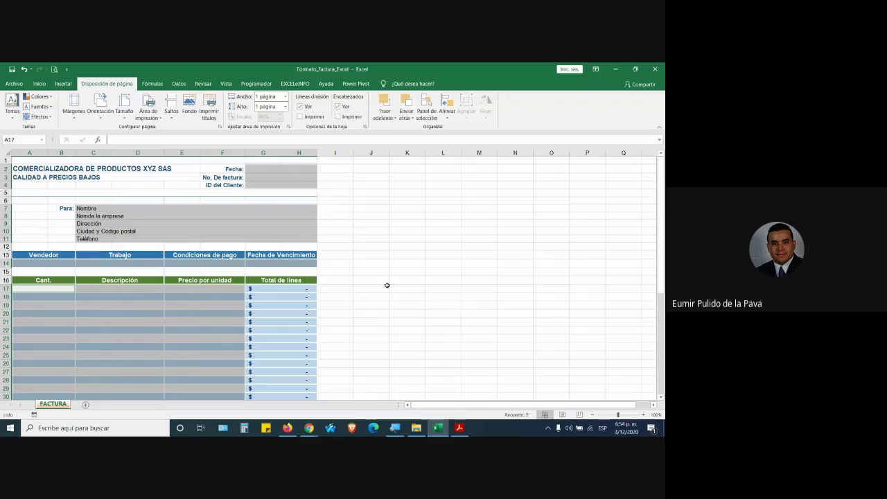
scroll(282, 234, down, 3)
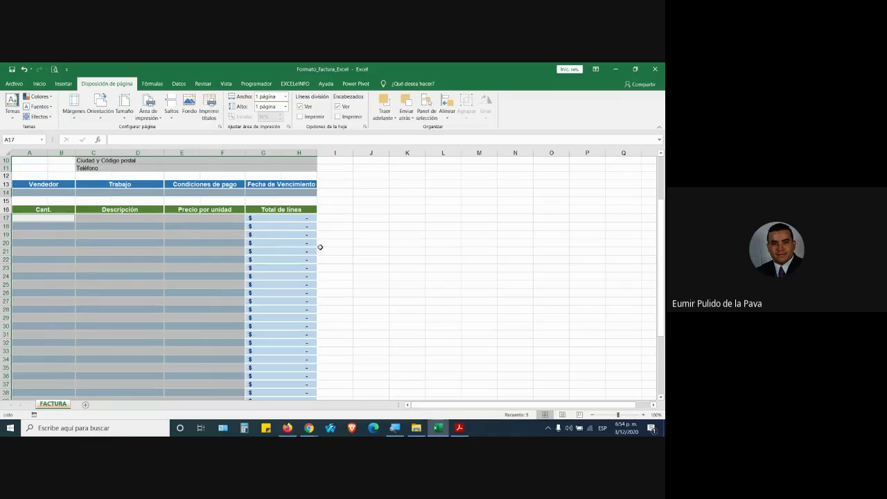
scroll(323, 249, down, 2)
scroll(329, 298, down, 2)
scroll(332, 324, down, 1)
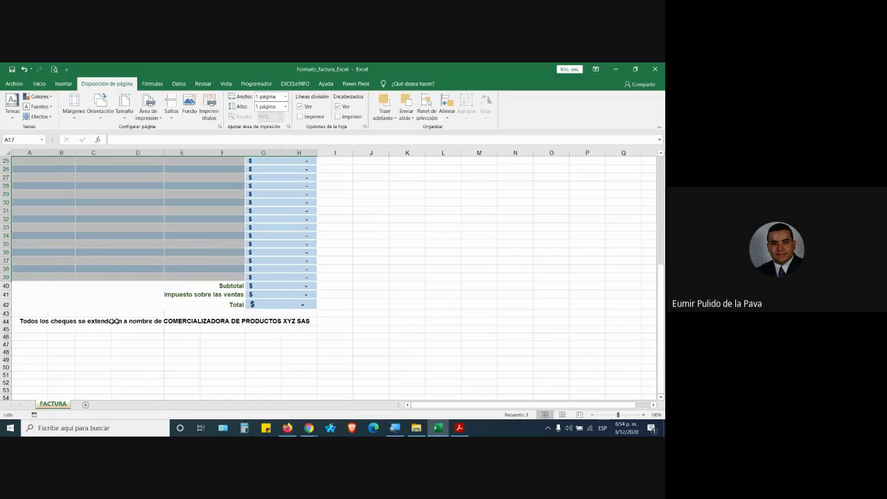
scroll(331, 337, up, 4)
scroll(331, 313, up, 3)
scroll(138, 269, up, 1)
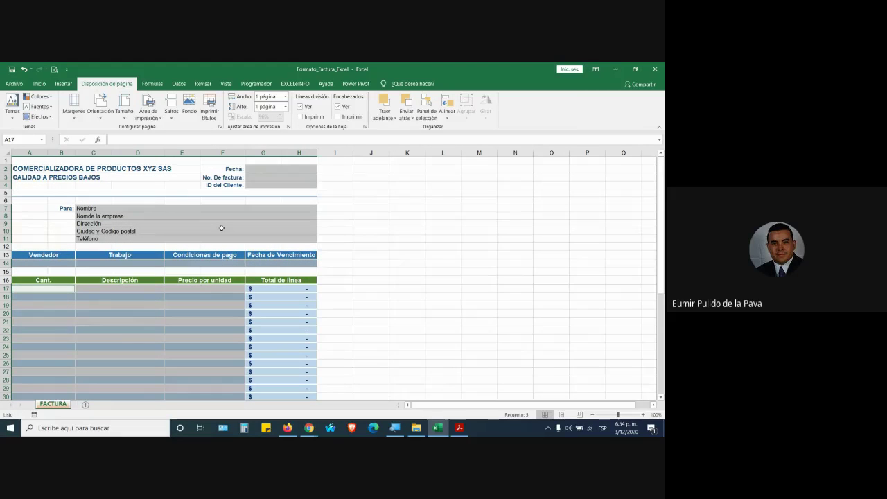
mouse_move(309, 428)
click(305, 392)
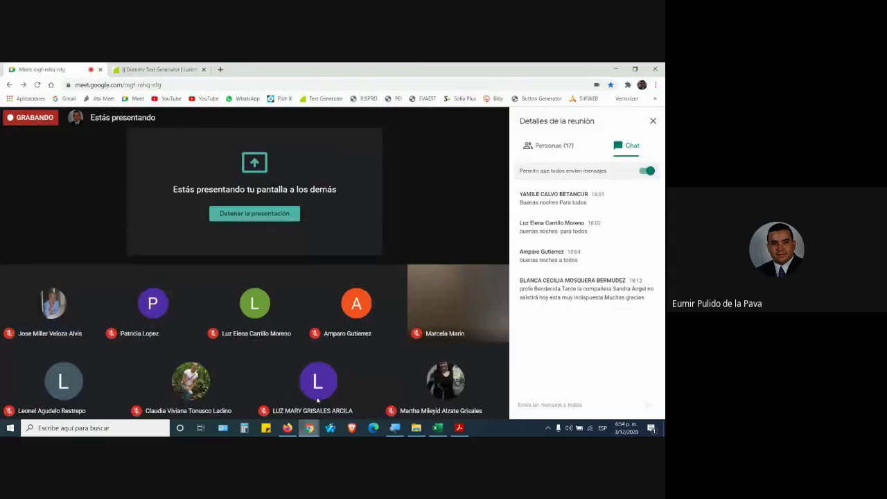
mouse_move(317, 401)
click(549, 145)
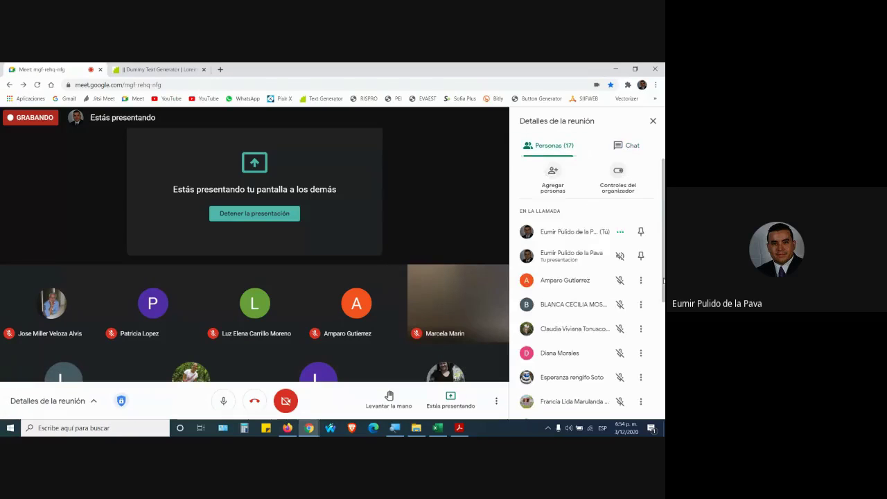
scroll(582, 291, down, 5)
scroll(590, 291, up, 1)
scroll(589, 291, up, 4)
click(632, 145)
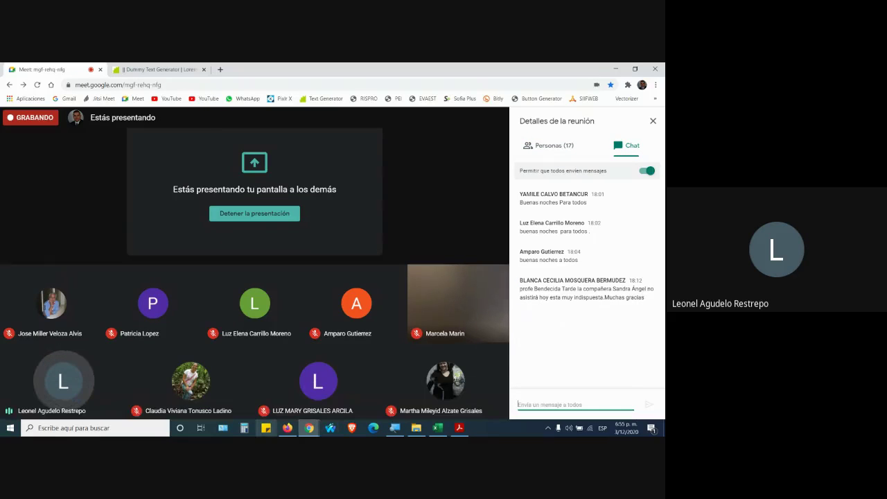
click(438, 428)
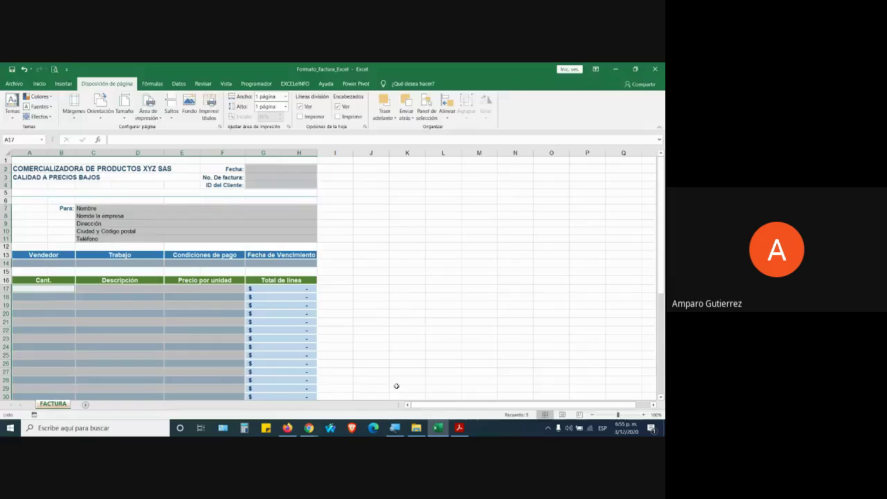
key(alt+Tab)
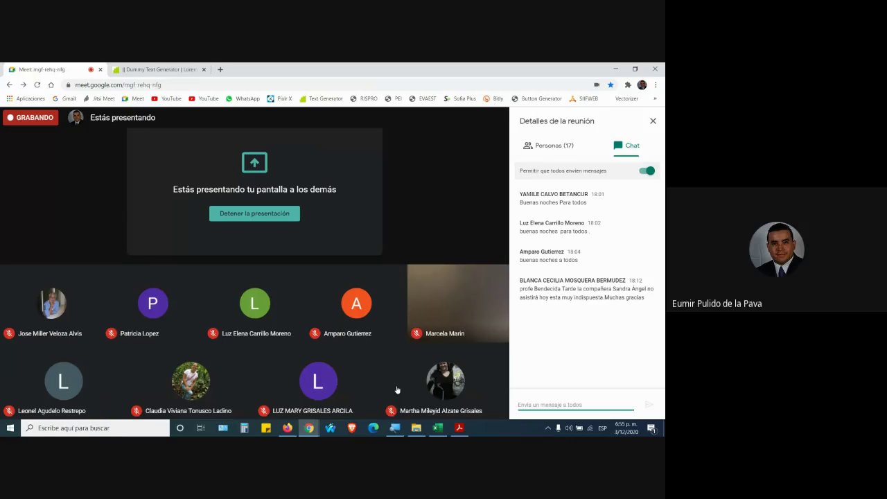
key(alt+Tab)
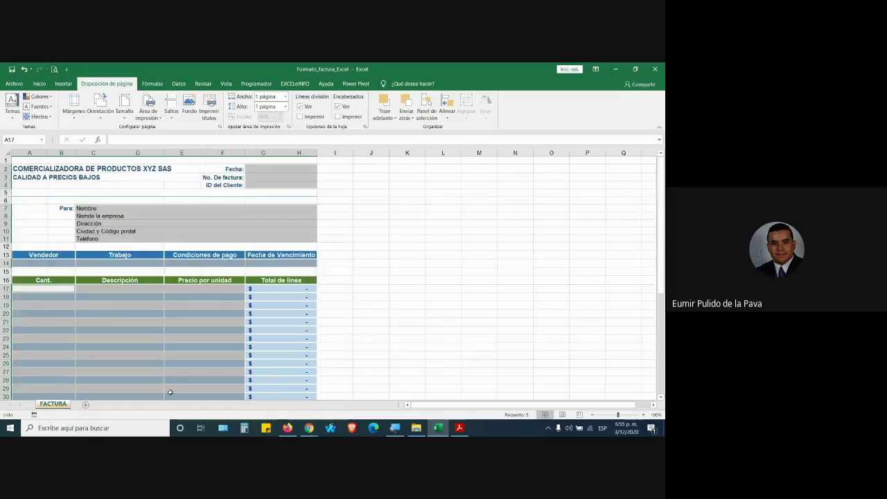
- Select G2:H4, then add C7:H11, row 14 and the line-item cells to the selection
scroll(131, 301, down, 3)
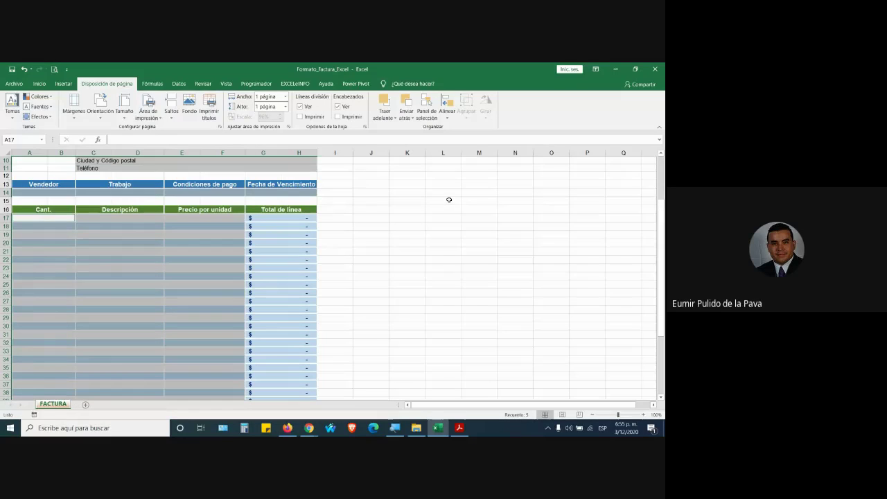
right_click(450, 199)
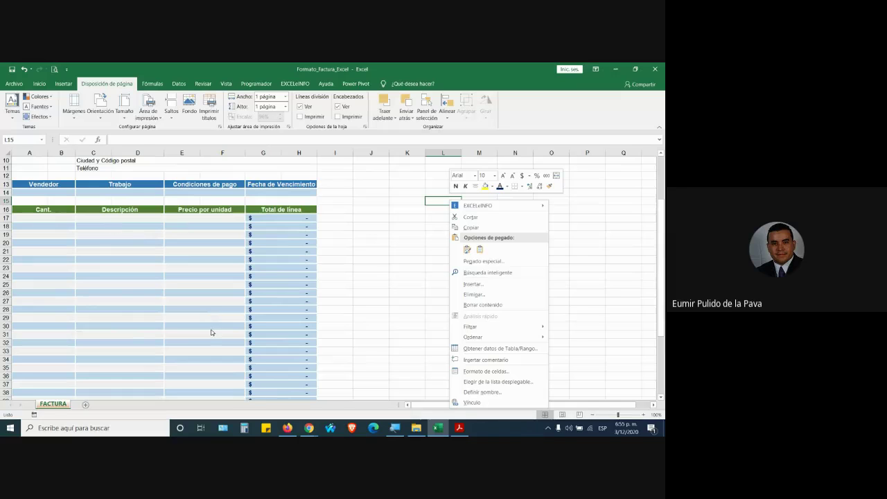
key(Escape)
scroll(333, 284, up, 3)
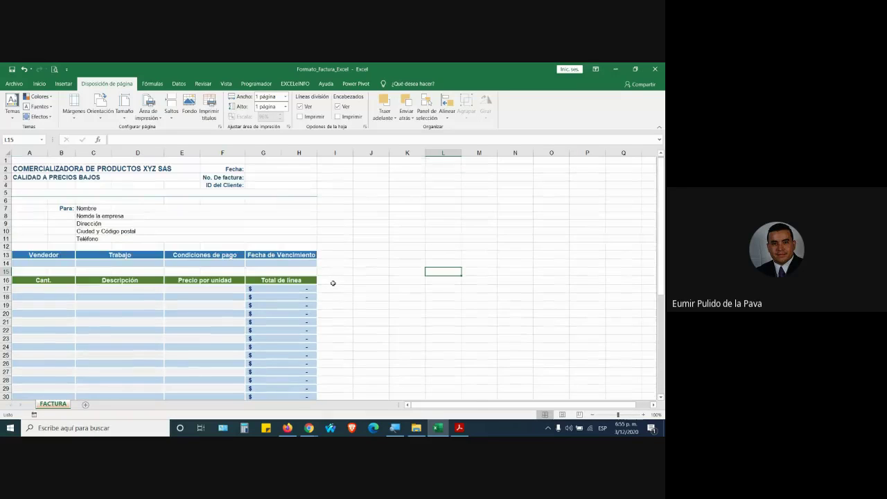
click(254, 173)
drag(255, 173, 258, 187)
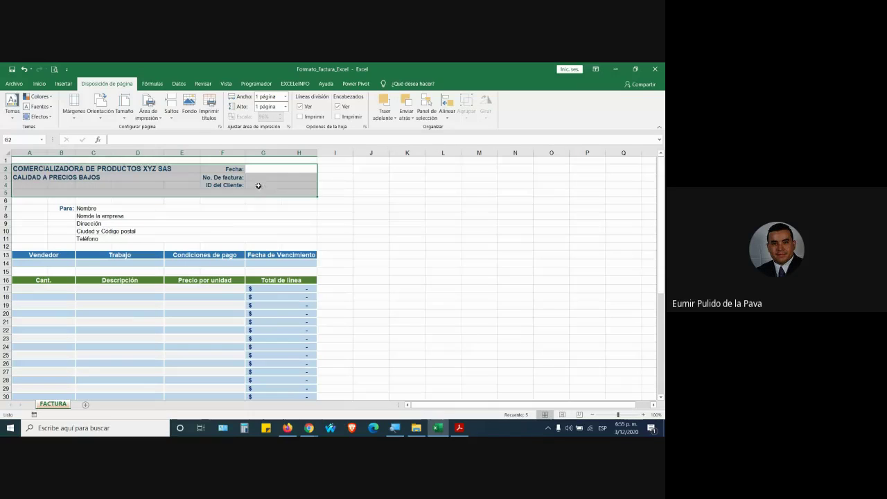
ctrl+drag(106, 210, 99, 238)
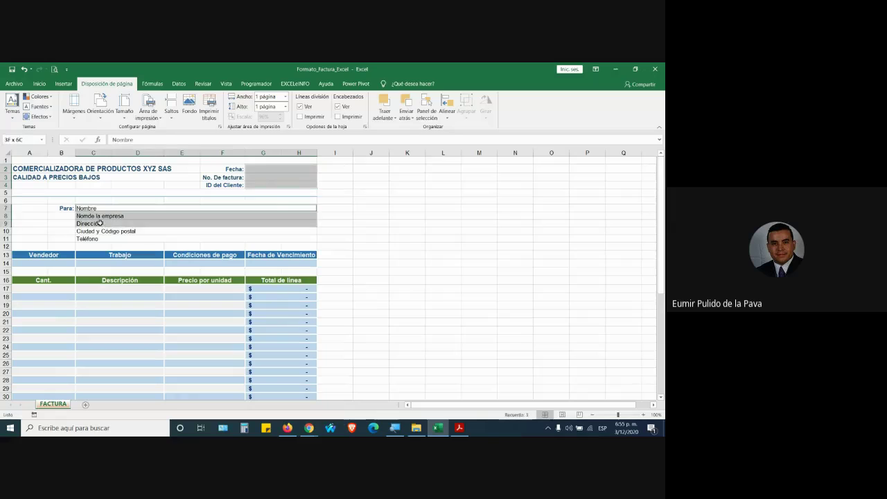
ctrl+drag(48, 263, 282, 263)
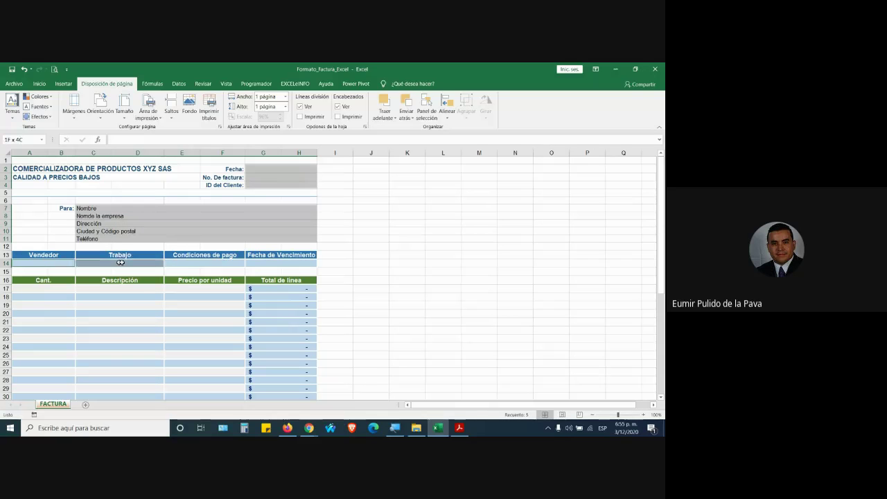
ctrl+drag(56, 289, 198, 403)
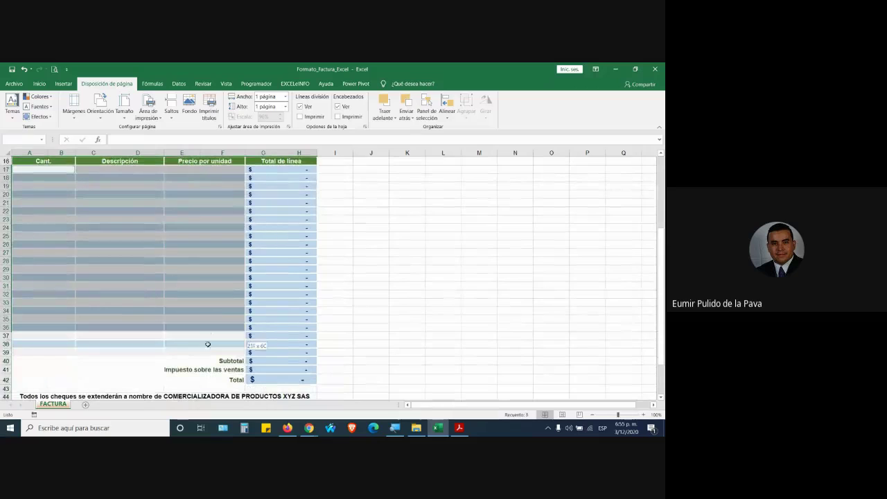
ctrl+drag(197, 403, 234, 327)
scroll(452, 226, up, 5)
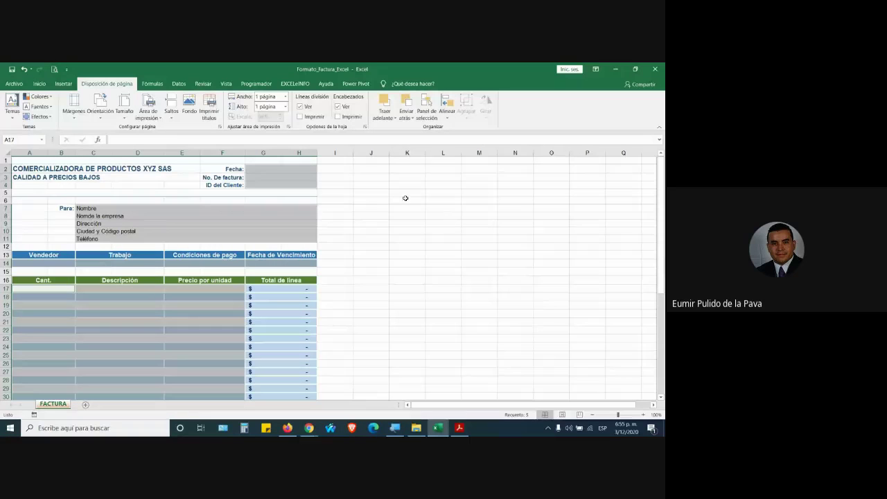
- Rebuild the selection of G2:H4, the recipient block and the A17:F39 line-item cells
drag(404, 192, 404, 251)
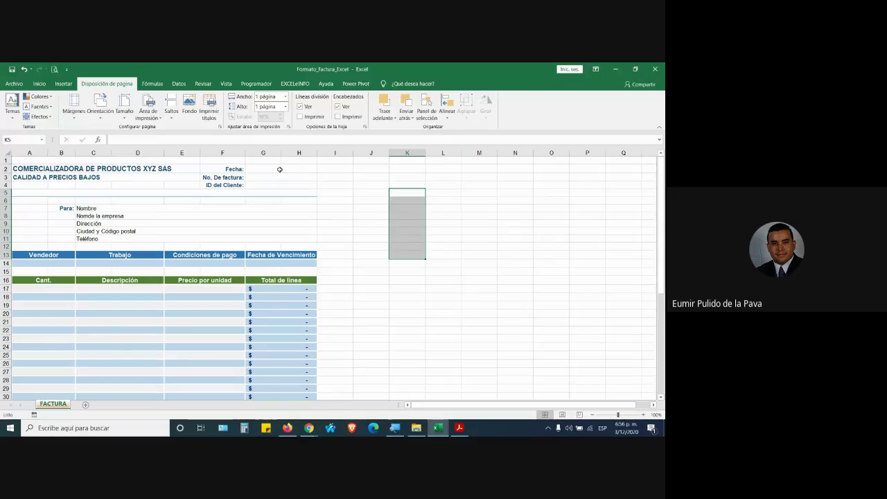
drag(280, 169, 280, 185)
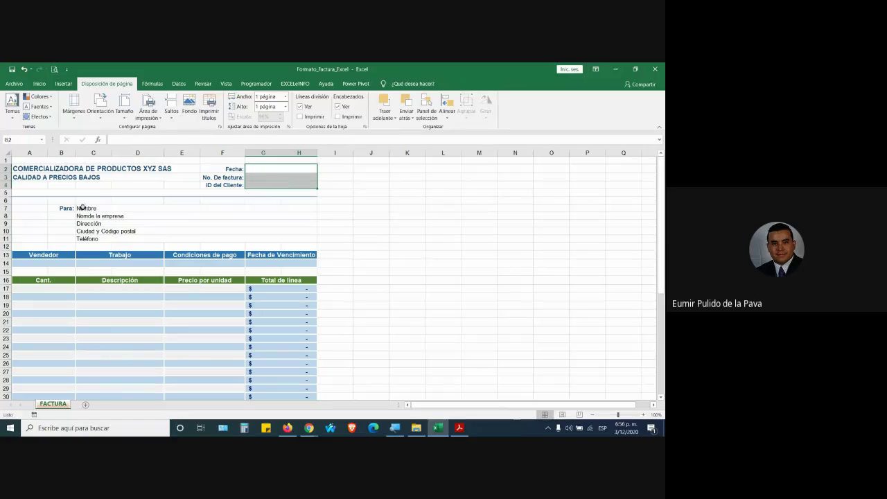
mouse_move(81, 208)
mouse_down()
mouse_move(78, 239)
mouse_move(257, 263)
mouse_up()
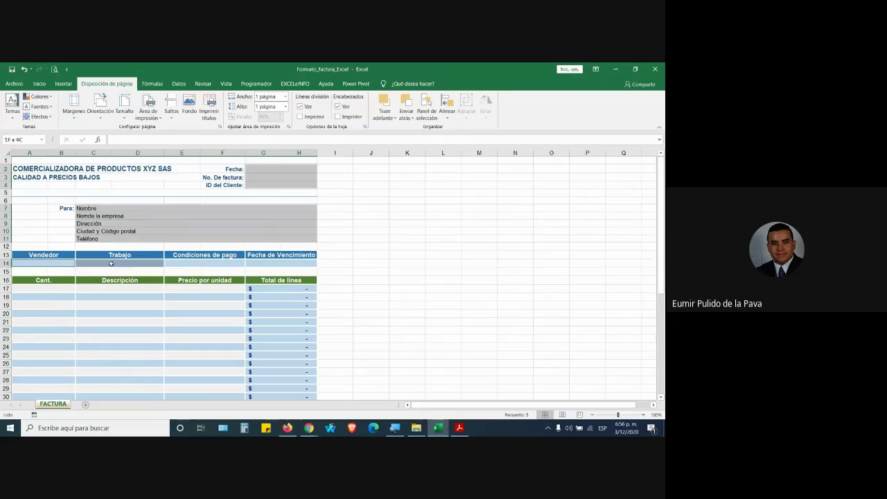
mouse_move(55, 289)
mouse_down()
mouse_move(210, 405)
mouse_move(204, 351)
mouse_up()
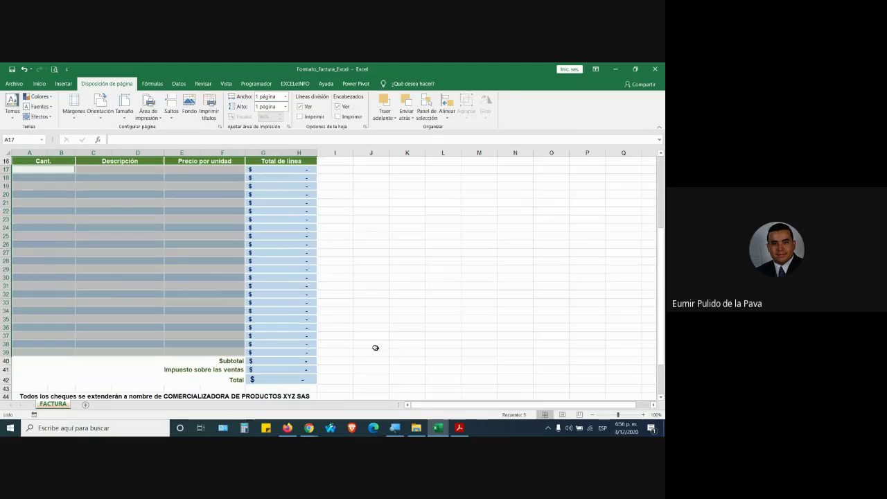
scroll(371, 348, up, 5)
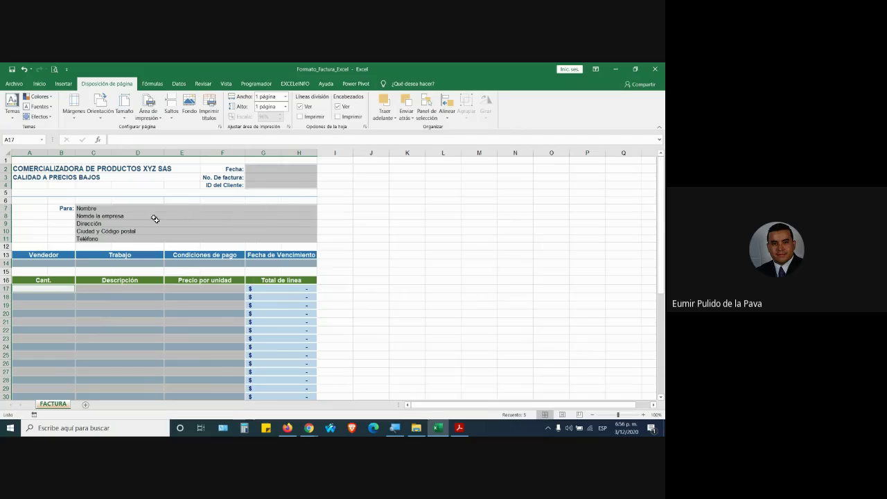
- Turn off Bloqueada on the Proteger tab of Formato de celdas for the selected fill-in cells
right_click(213, 222)
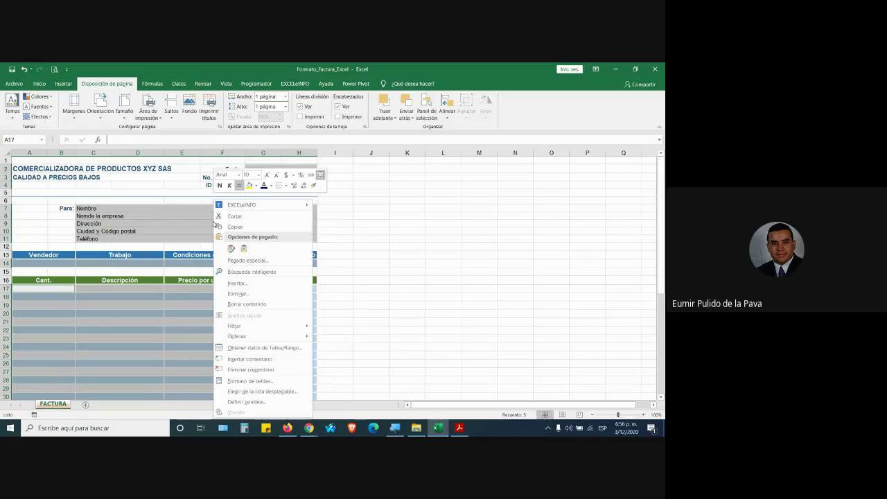
click(261, 383)
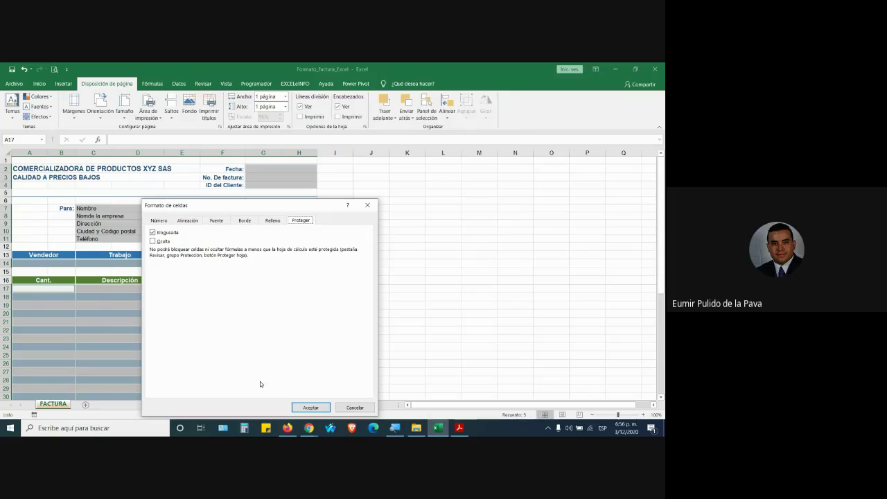
mouse_move(205, 209)
mouse_down()
mouse_move(371, 190)
mouse_move(365, 180)
mouse_up()
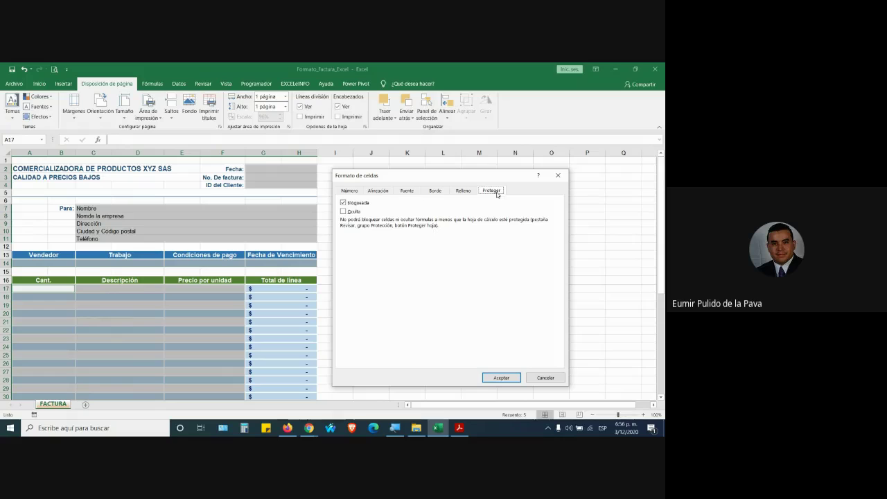
click(352, 211)
click(344, 204)
click(343, 202)
click(345, 203)
click(502, 378)
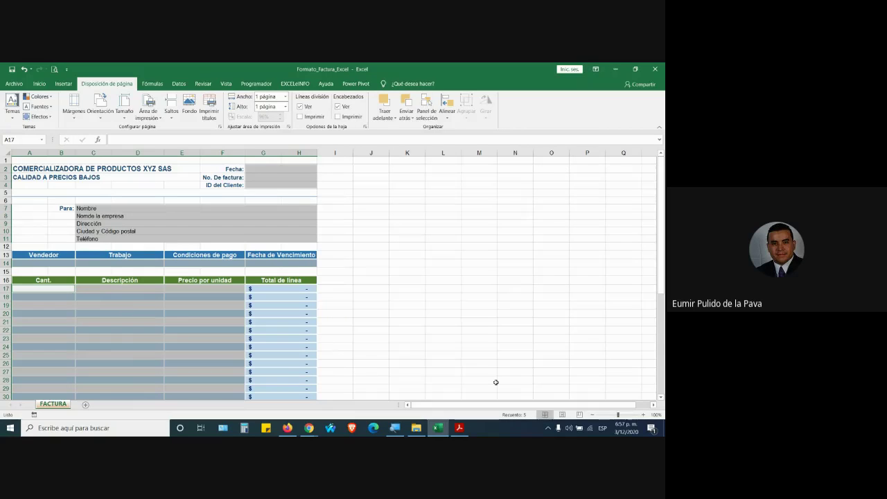
click(63, 208)
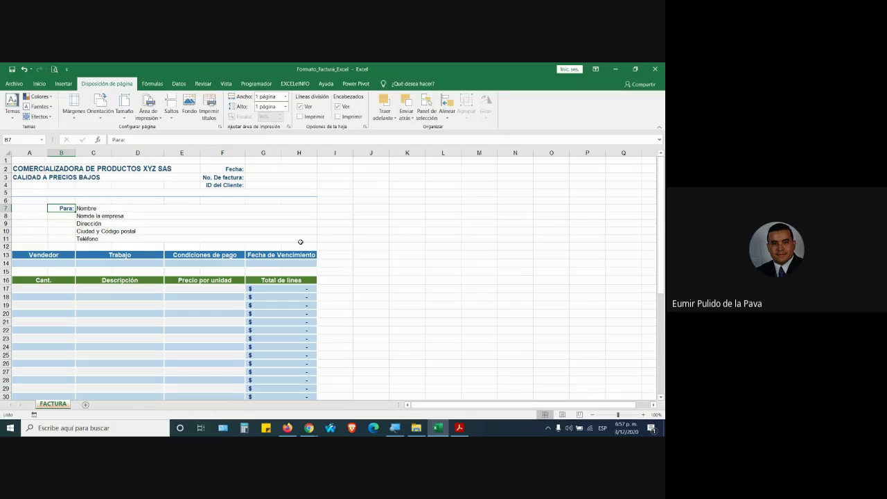
key(Delete)
key(Down)
key(Down)
key(Down)
key(Down)
key(Down)
key(Down)
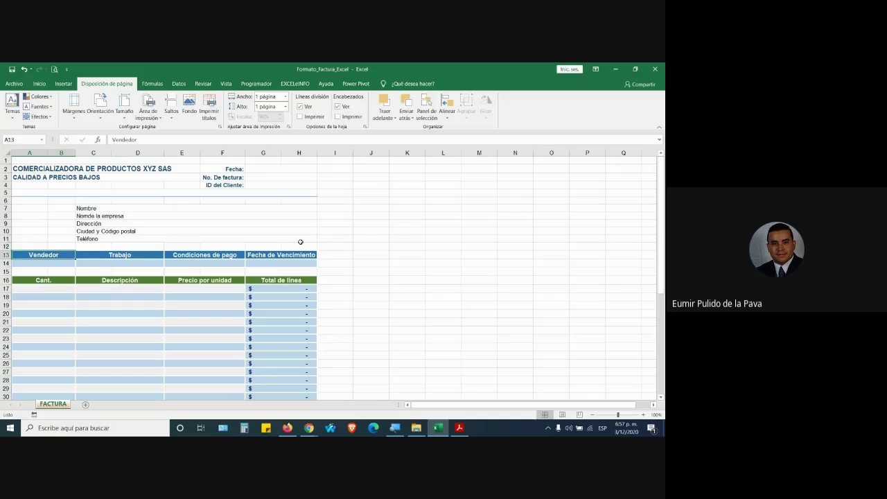
key(BackSpace)
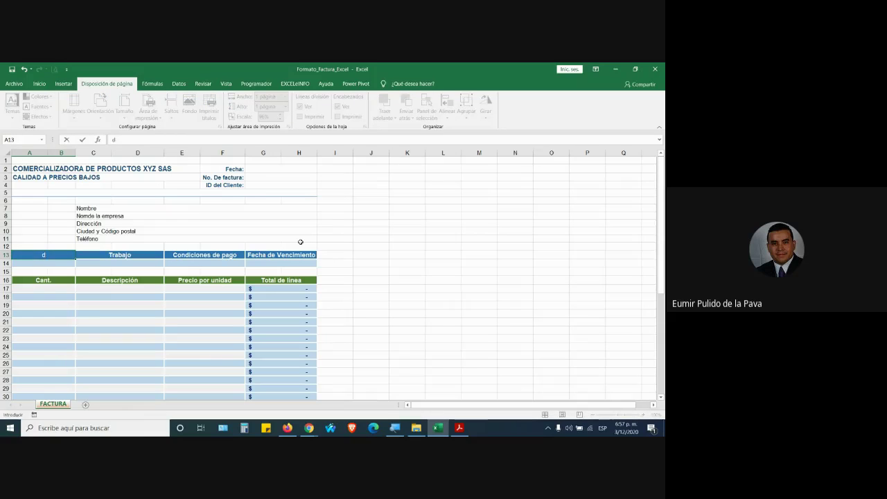
text(Diego)
key(Return)
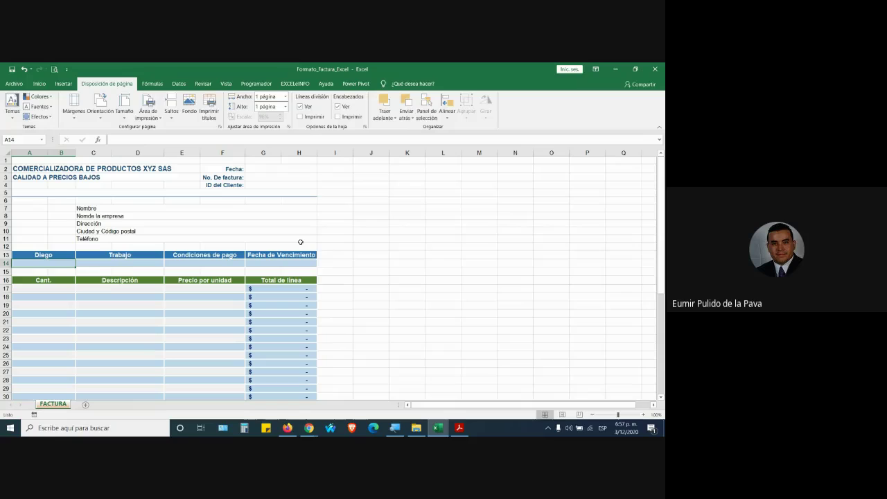
key(ctrl+z)
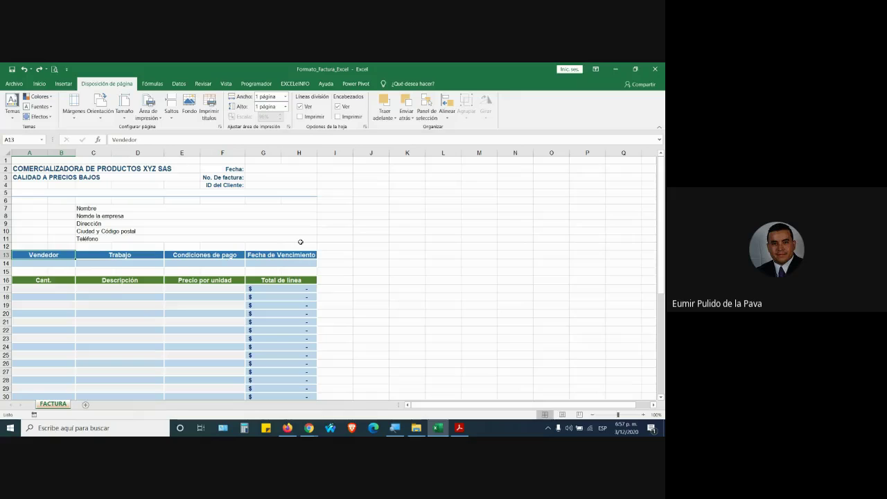
key(ctrl+z)
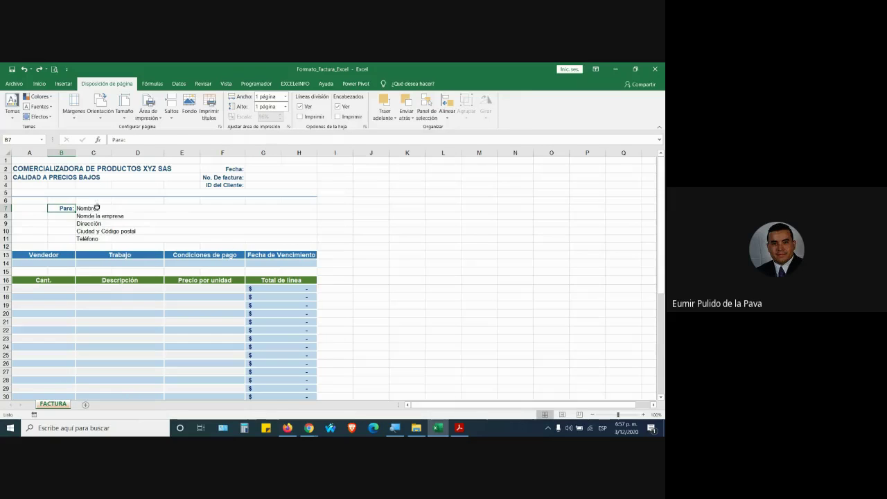
drag(79, 208, 305, 238)
drag(255, 168, 291, 185)
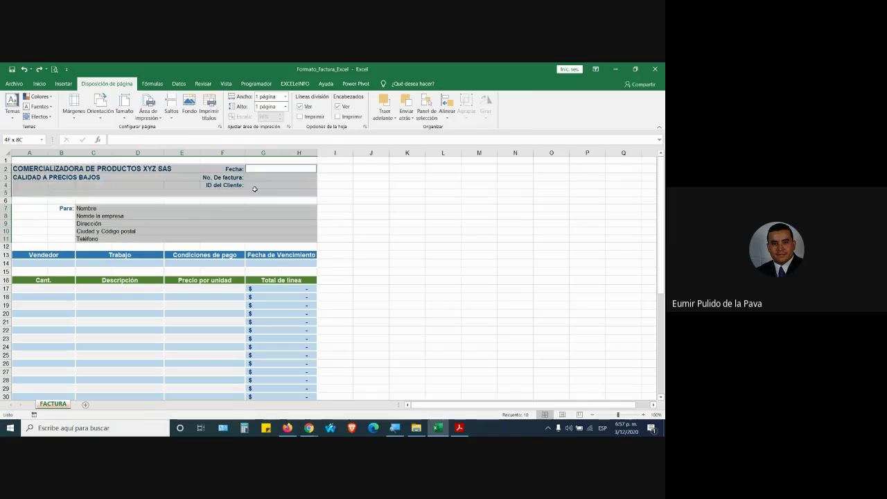
drag(46, 263, 256, 263)
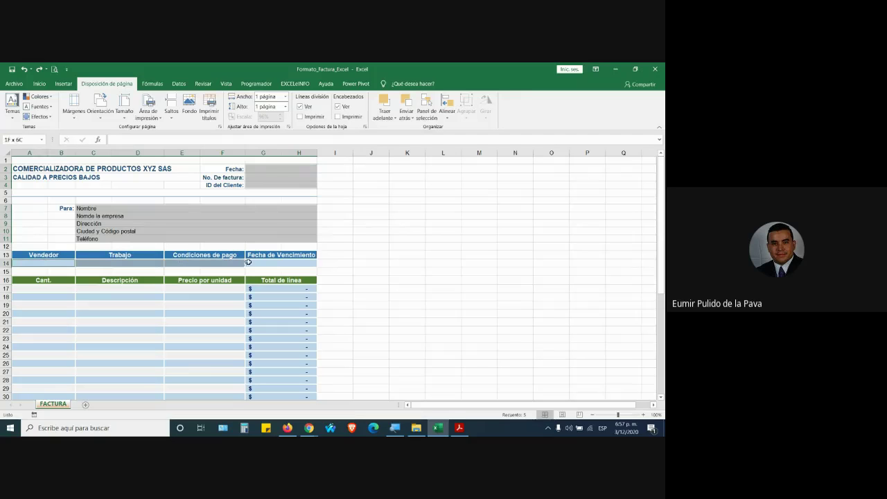
right_click(262, 201)
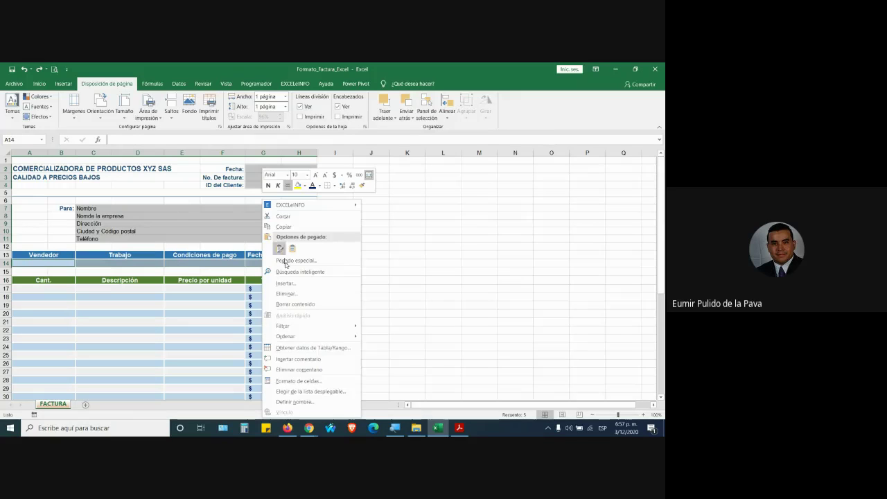
click(292, 380)
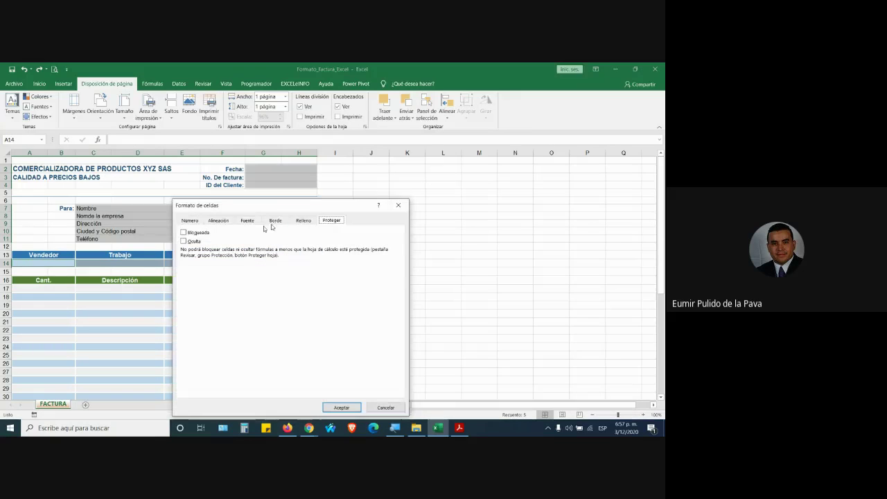
click(197, 235)
click(197, 236)
click(349, 412)
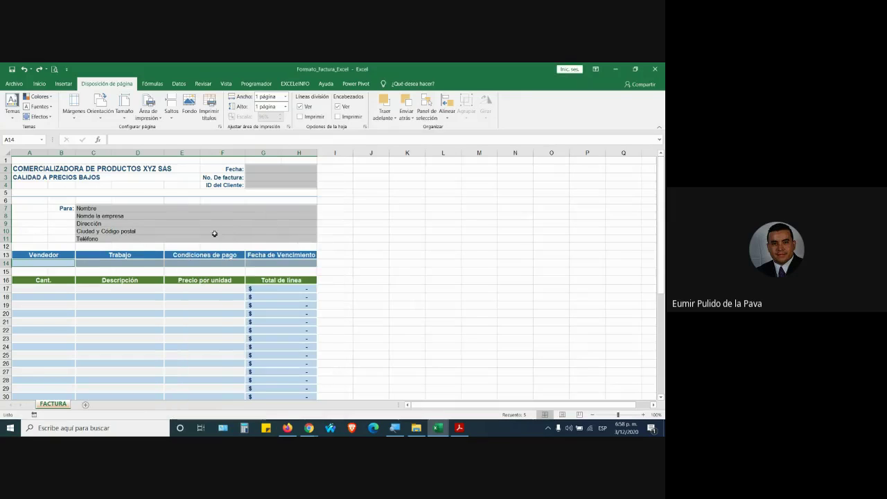
click(216, 227)
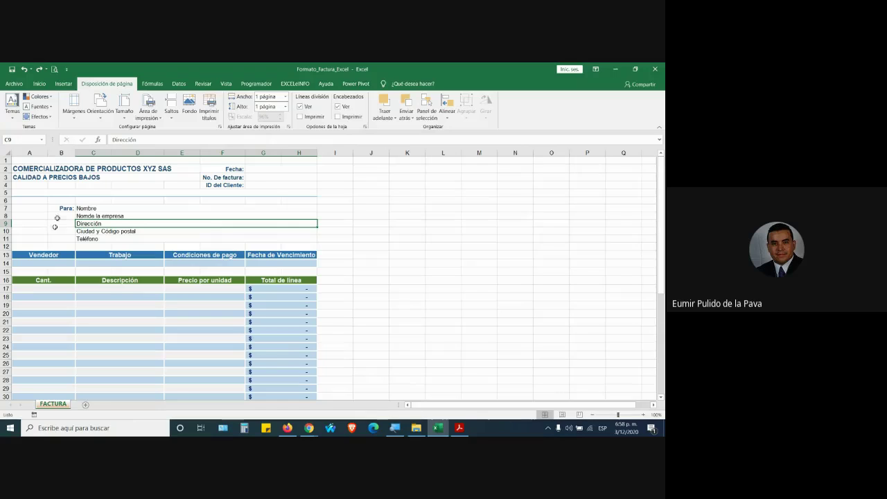
- Open Proteger hoja from the Revisar tab for the FACTURA sheet
click(152, 84)
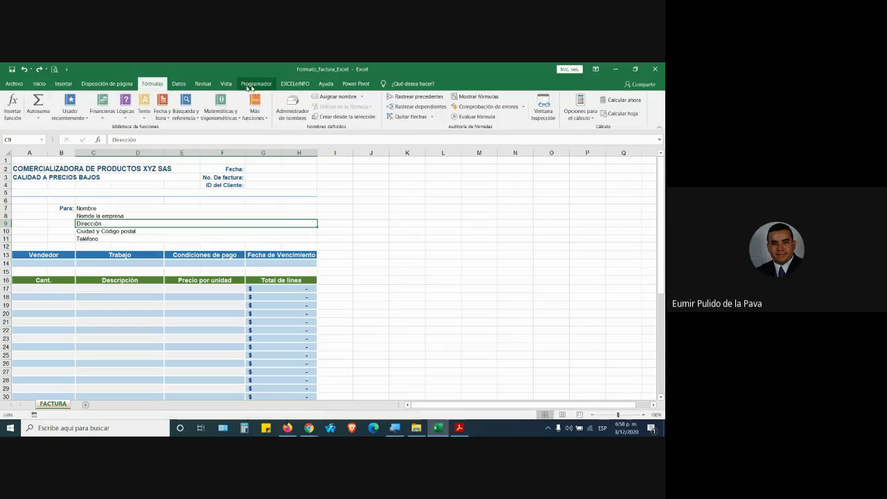
click(206, 84)
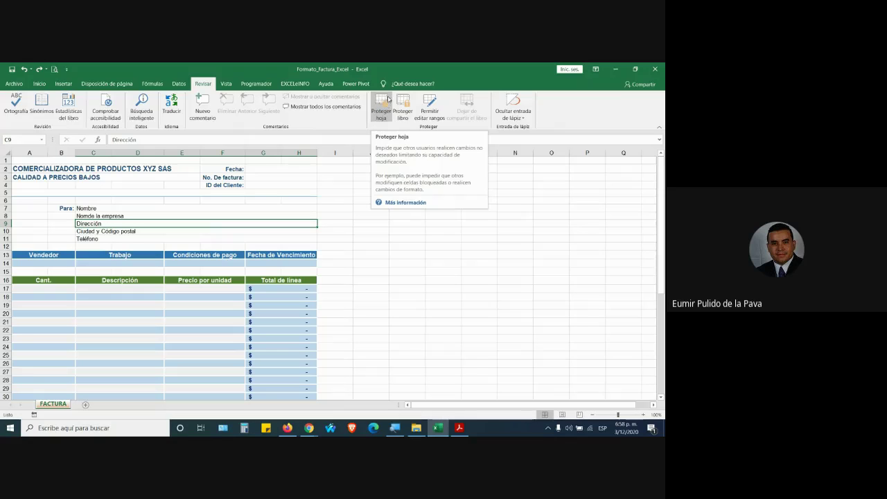
click(384, 111)
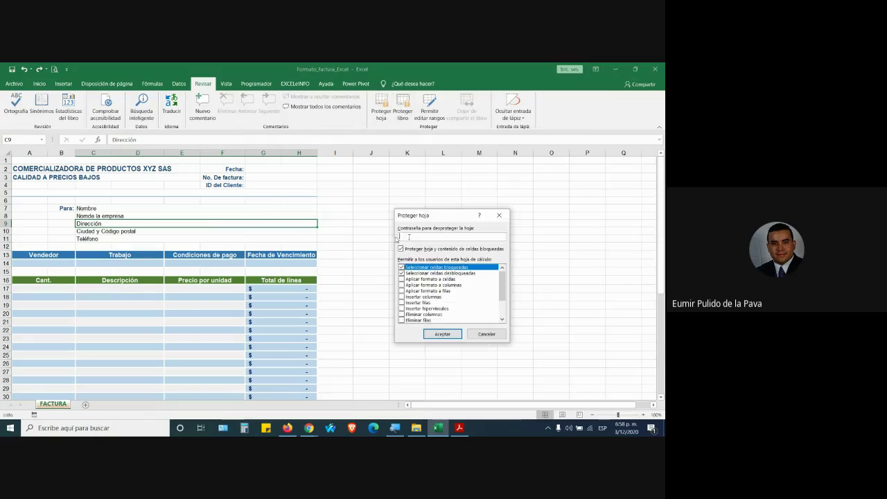
drag(444, 217, 372, 186)
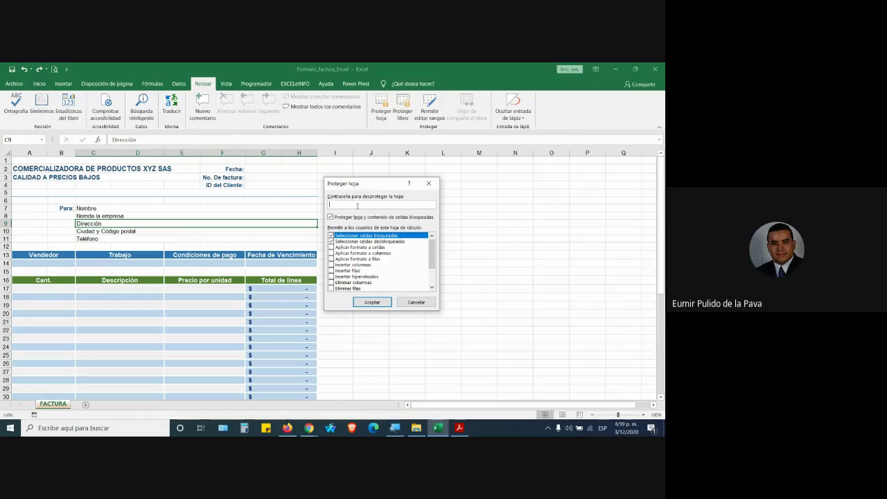
- Enter a sheet-protection password and confirm it to lock the FACTURA sheet
click(373, 303)
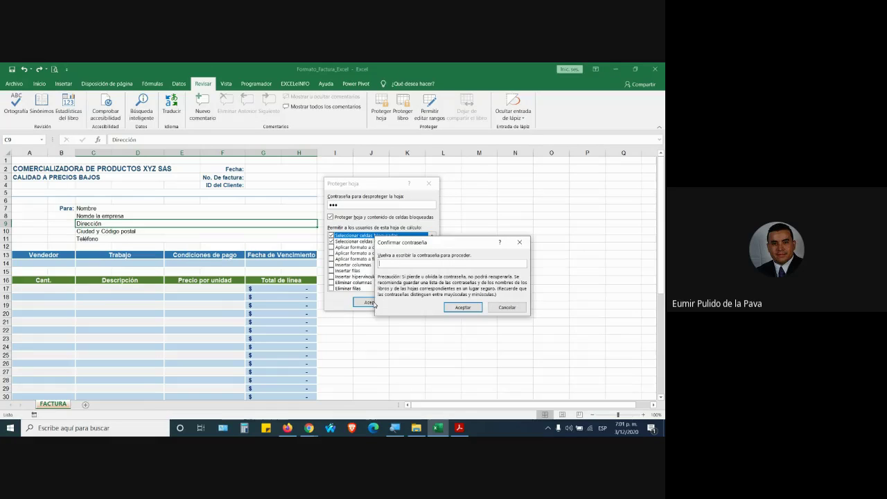
click(462, 307)
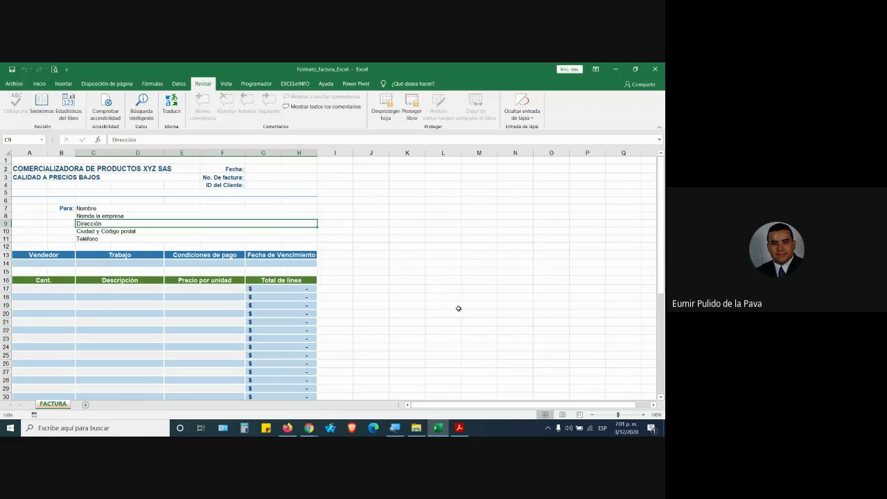
- Save and close the workbook, then reopen Formato_Factura_Excel from the desktop
double_click(294, 263)
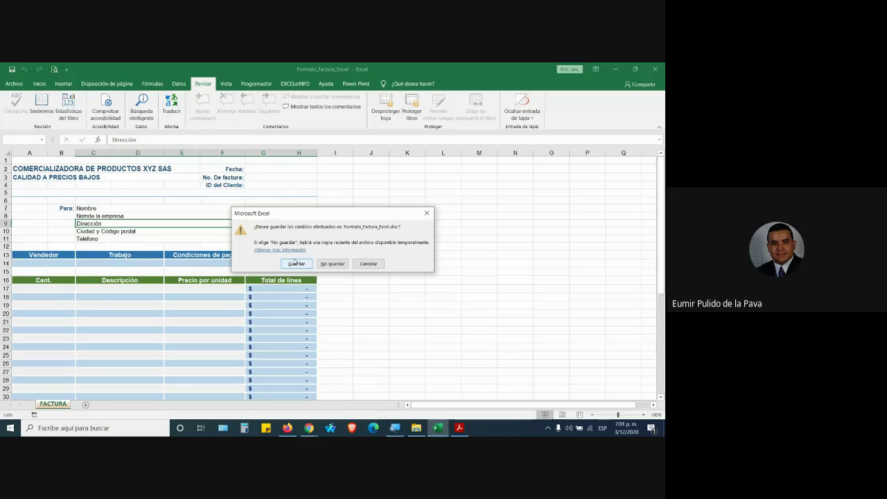
key(alt+Tab)
key(super+d)
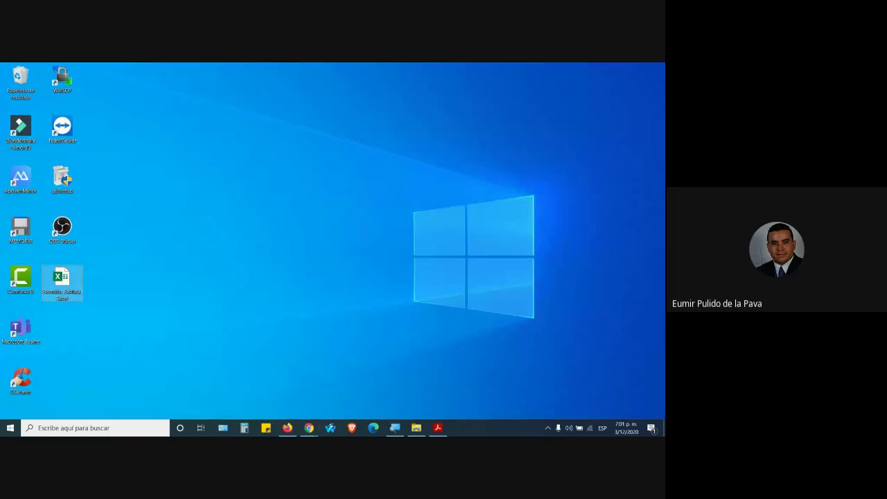
double_click(69, 280)
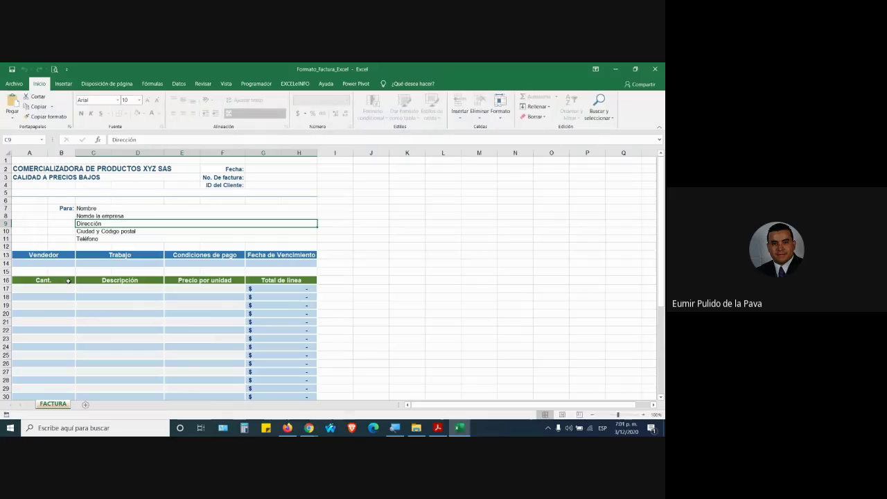
- Test font and size changes on the locked company heading, labels and Vendedor row, leaving them unchanged
click(43, 170)
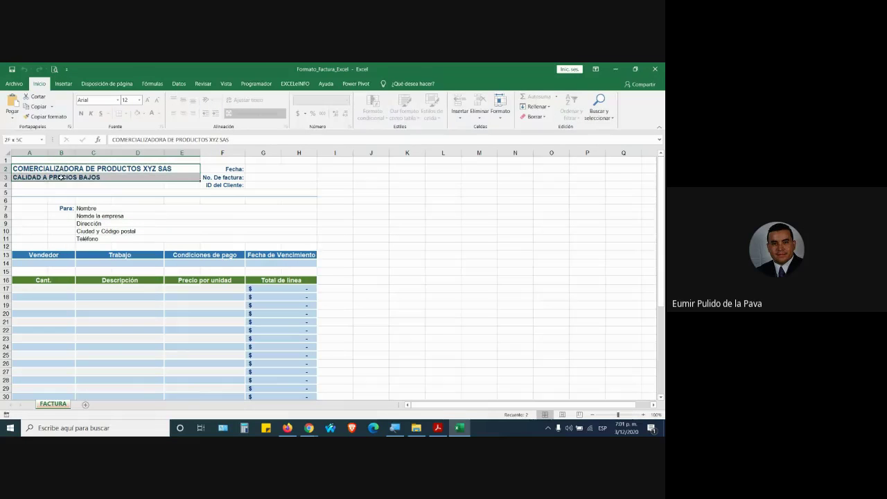
drag(62, 170, 59, 179)
drag(226, 170, 222, 181)
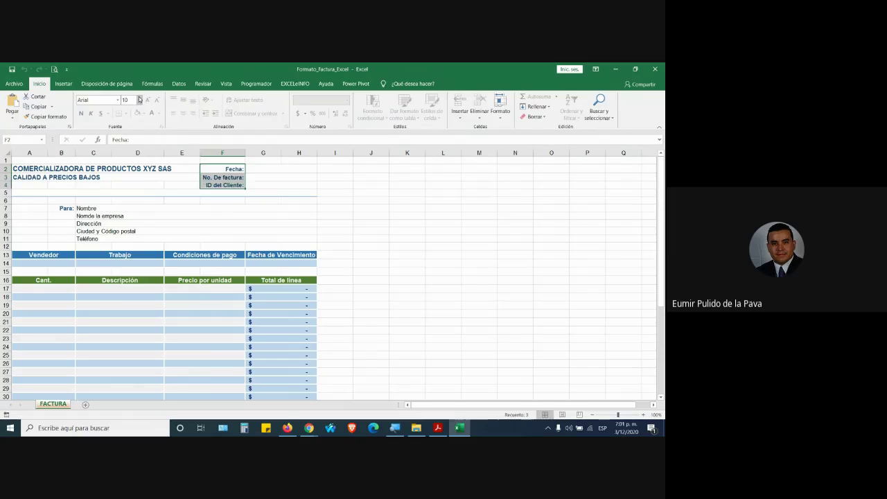
click(138, 100)
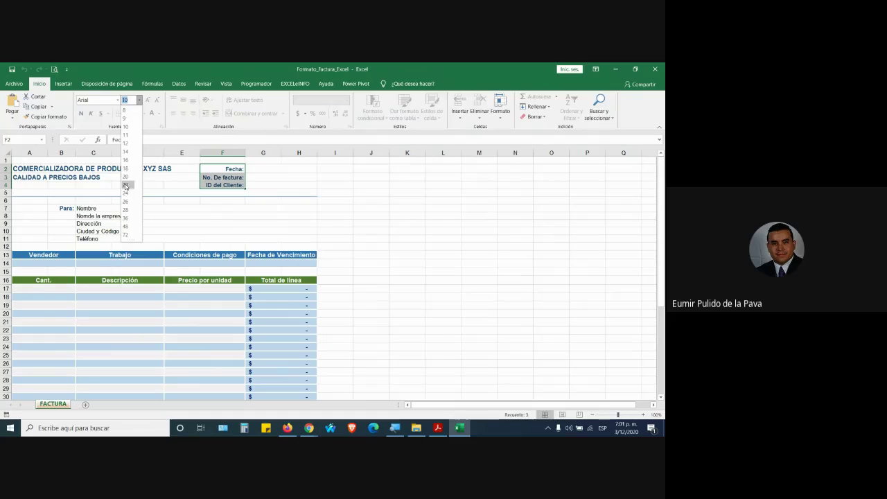
key(Escape)
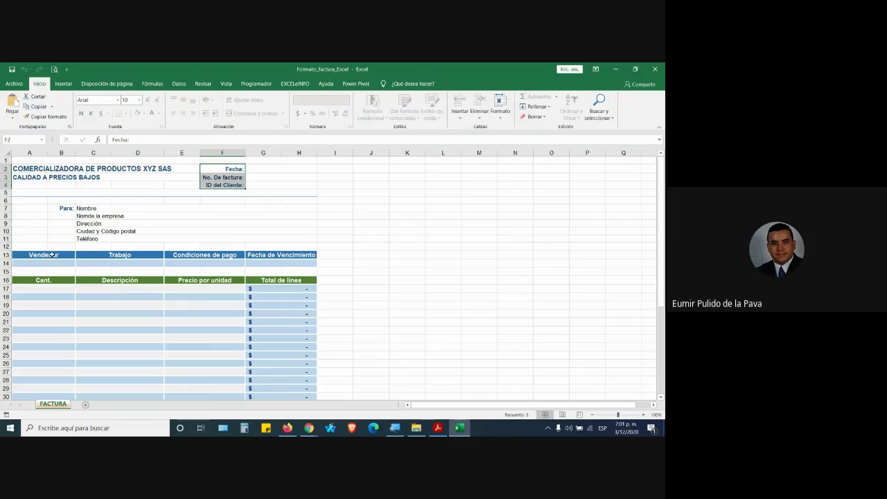
drag(52, 255, 313, 255)
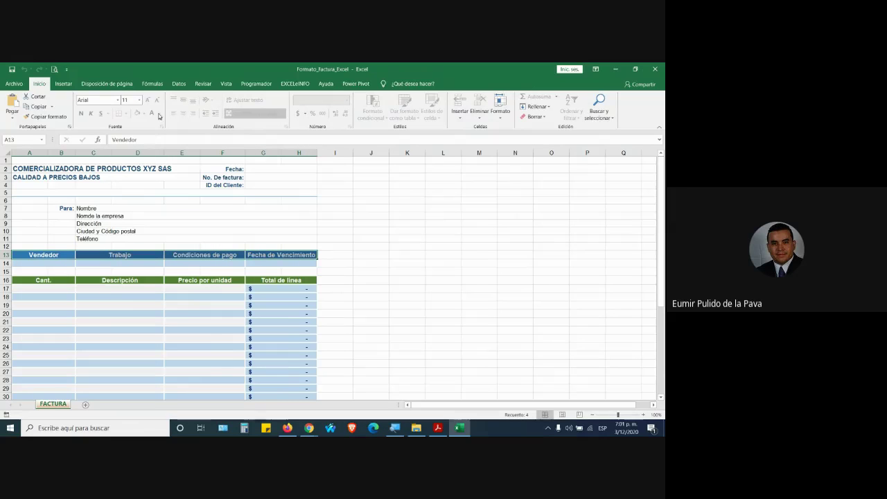
click(118, 100)
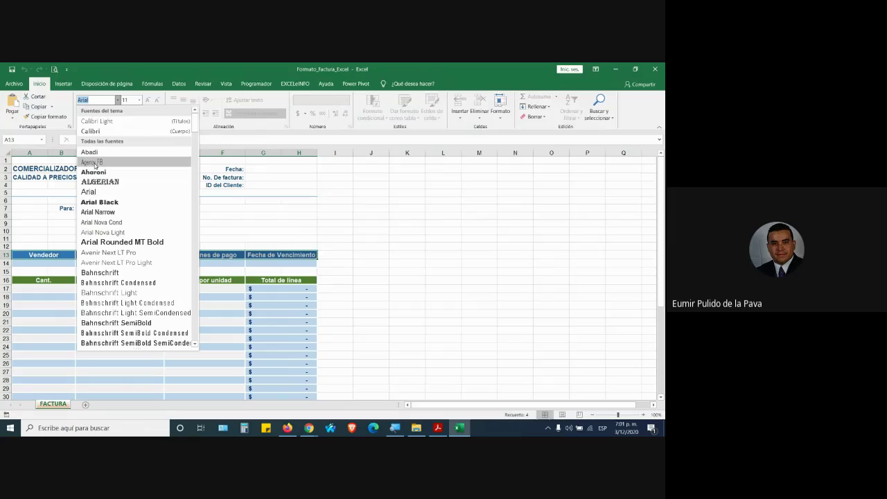
click(118, 99)
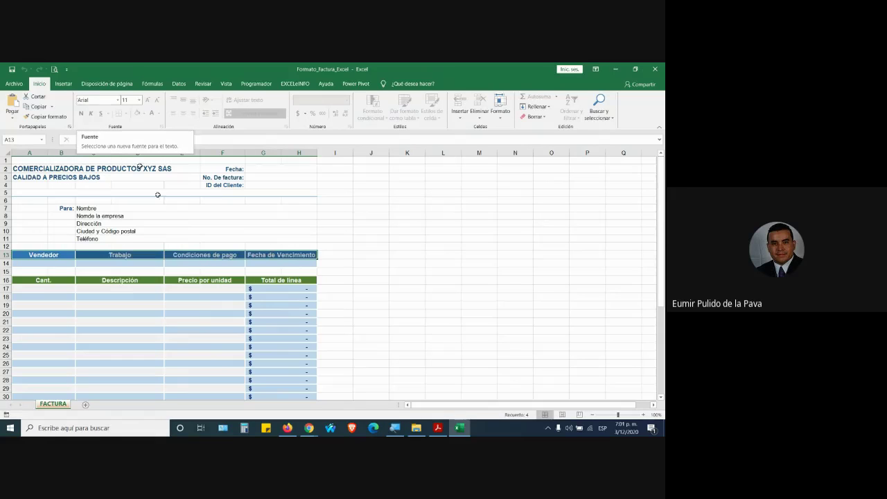
click(151, 271)
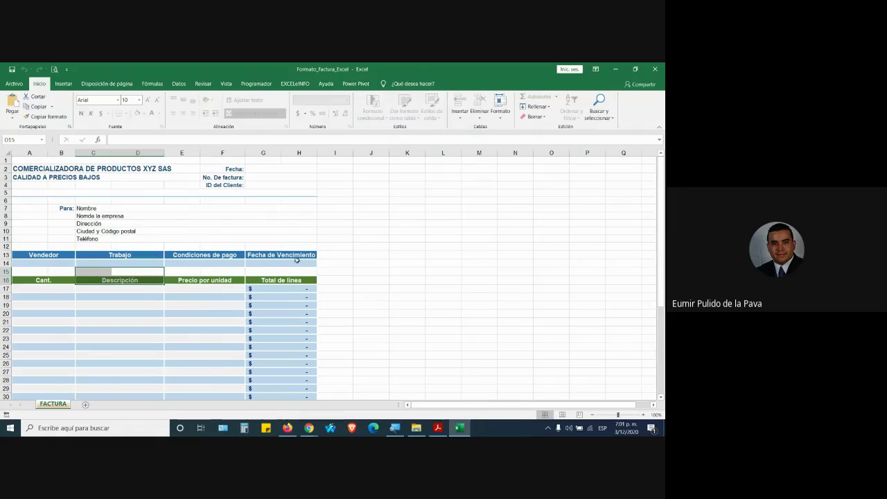
- Try editing the locked Vendedor header and dismiss the protected-sheet warning
right_click(291, 154)
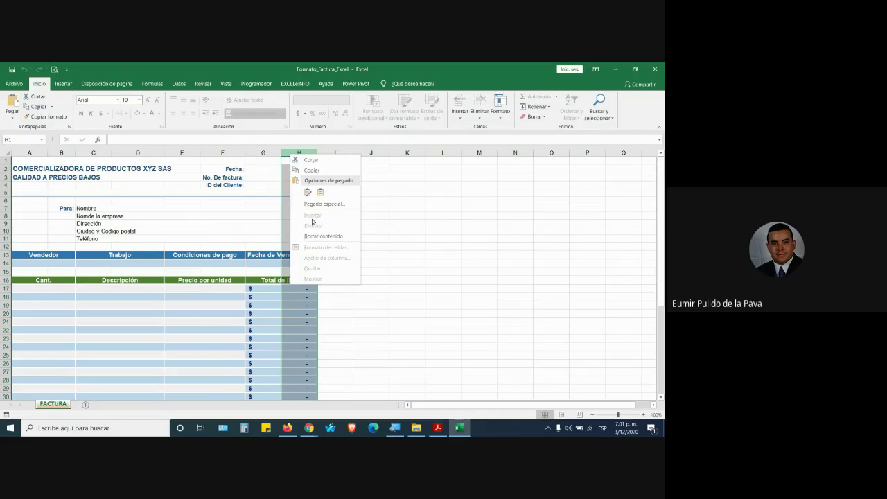
click(260, 240)
click(228, 239)
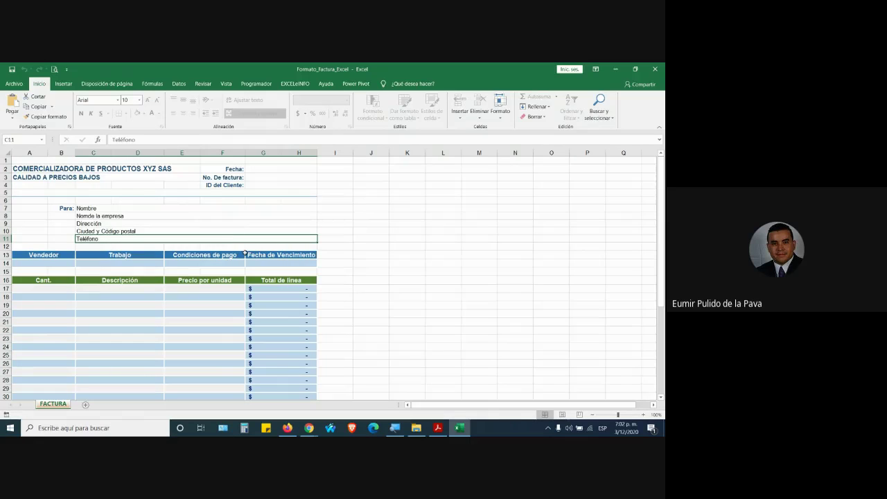
scroll(245, 253, down, 1)
click(61, 230)
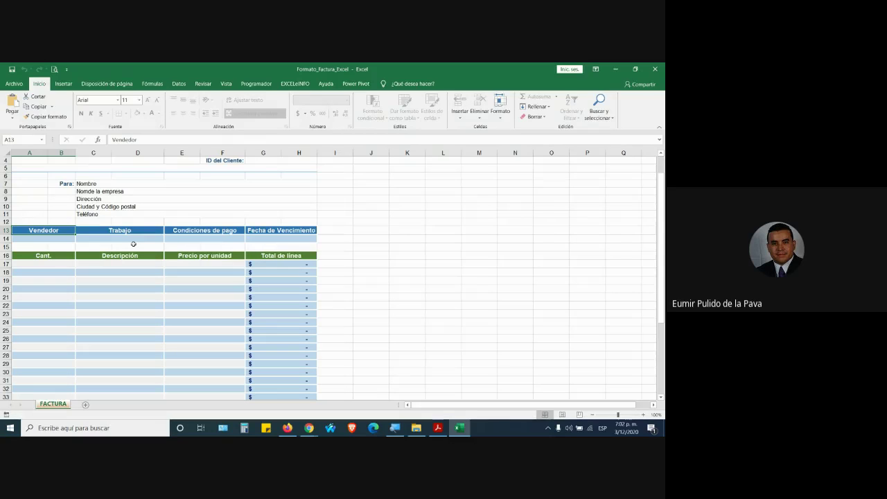
double_click(133, 244)
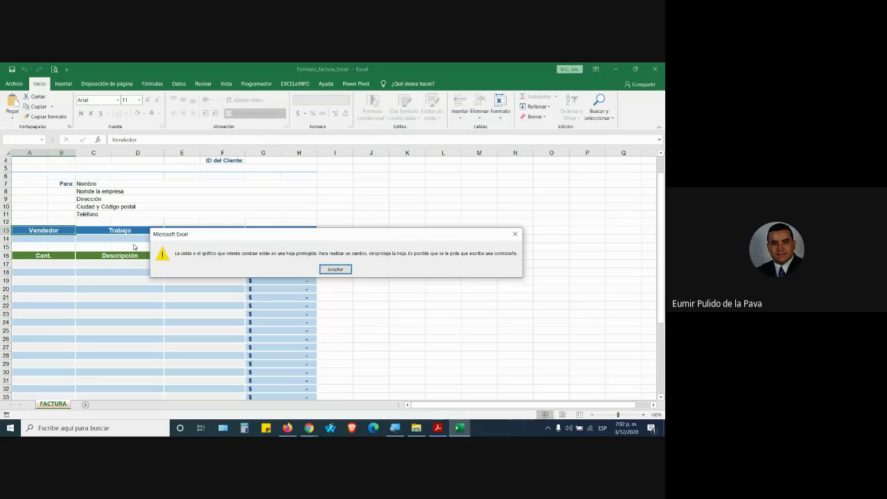
key(Return)
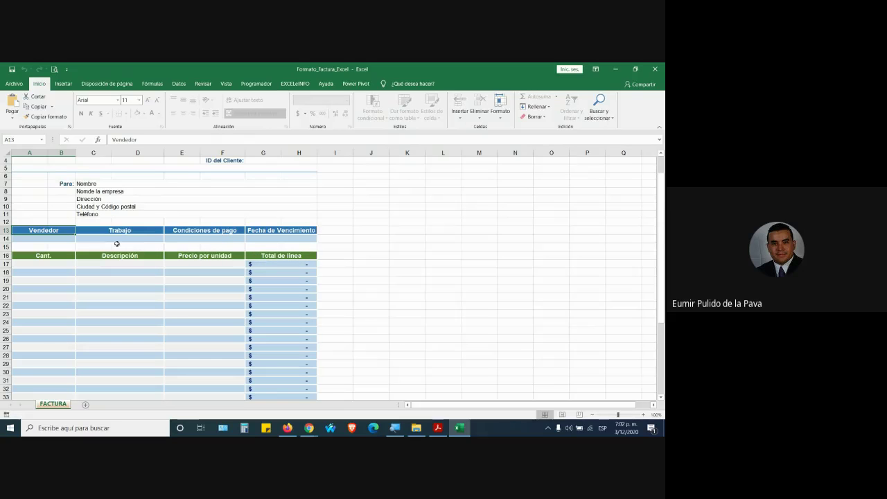
scroll(133, 244, up, 1)
- Enter date 3/12/2020, the invoice number and the client ID in G2:G4
click(263, 169)
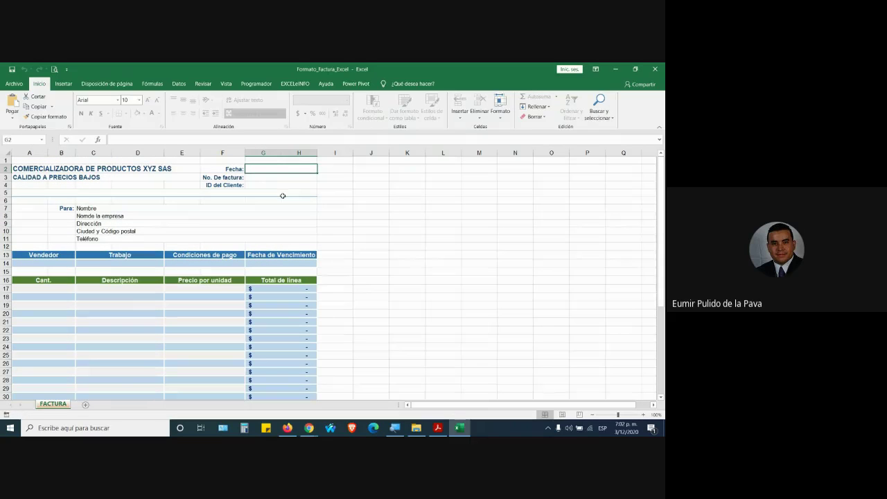
text(3/)
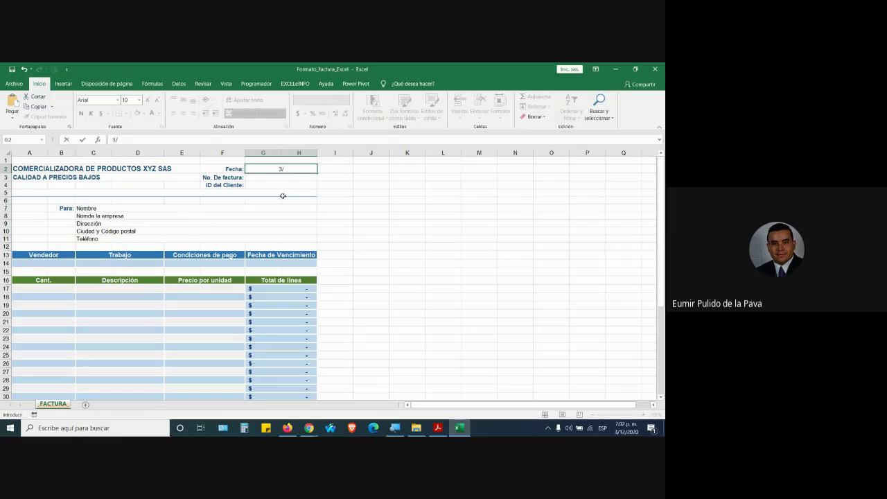
text(12/2020)
key(Return)
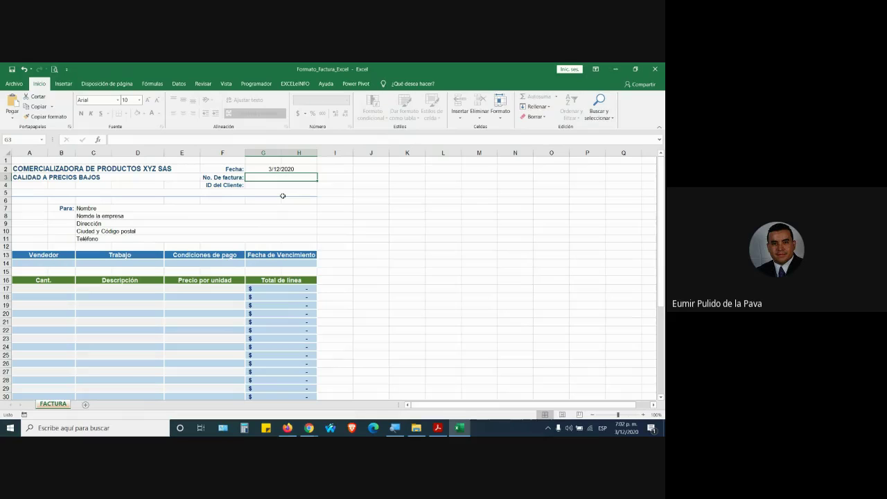
text(313213)
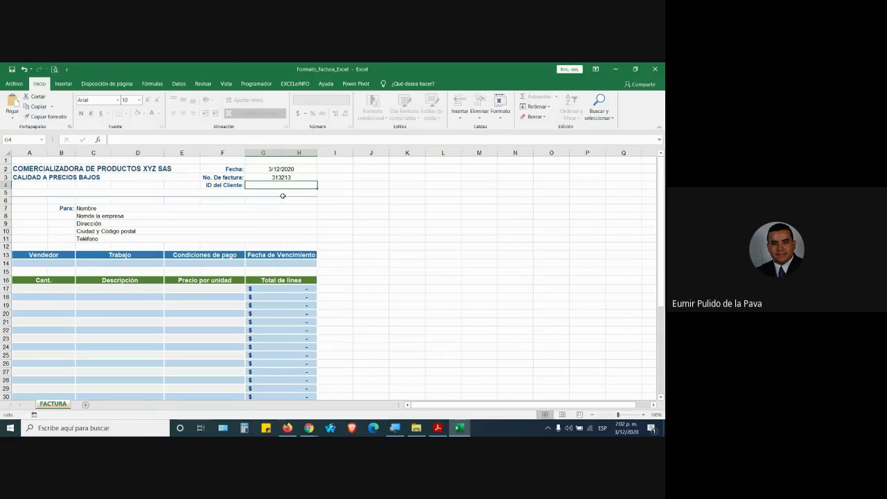
key(Return)
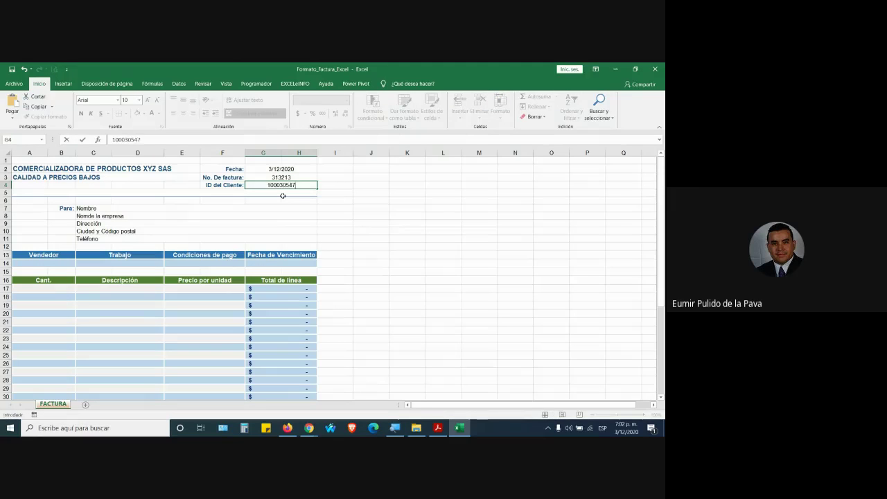
key(Return)
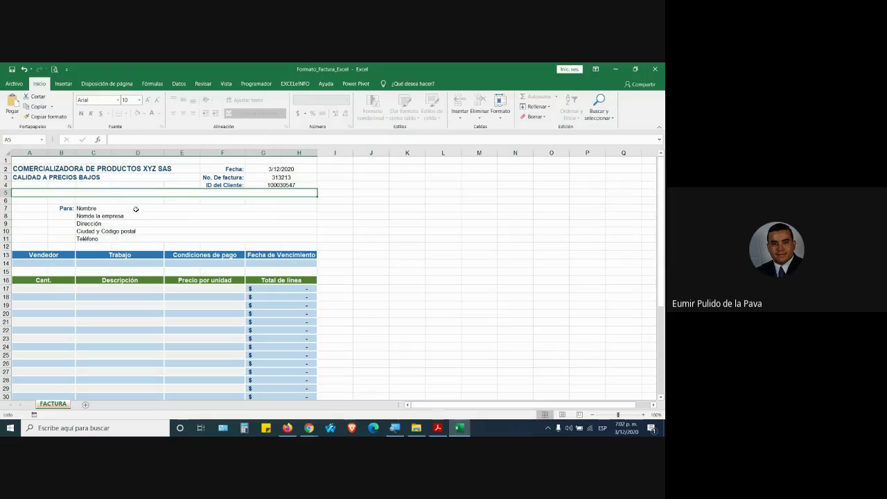
- Enter the recipient's full name in capitals in C7
click(136, 209)
key(Caps_Lock)
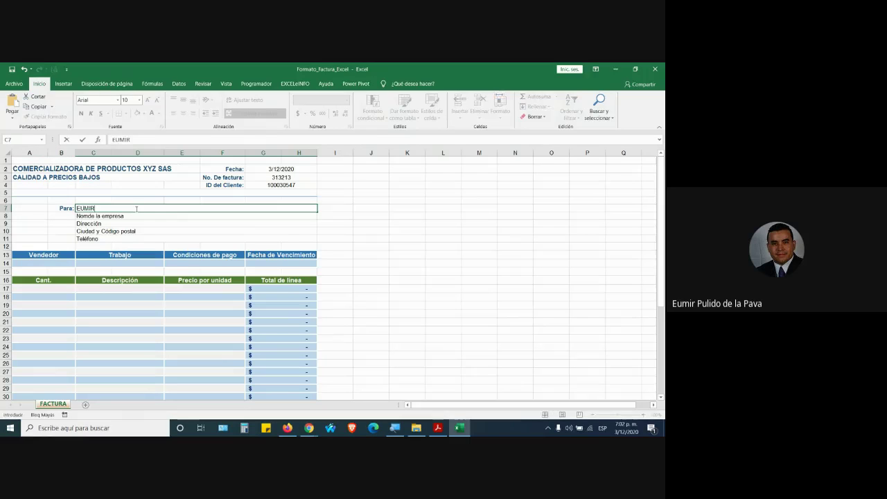
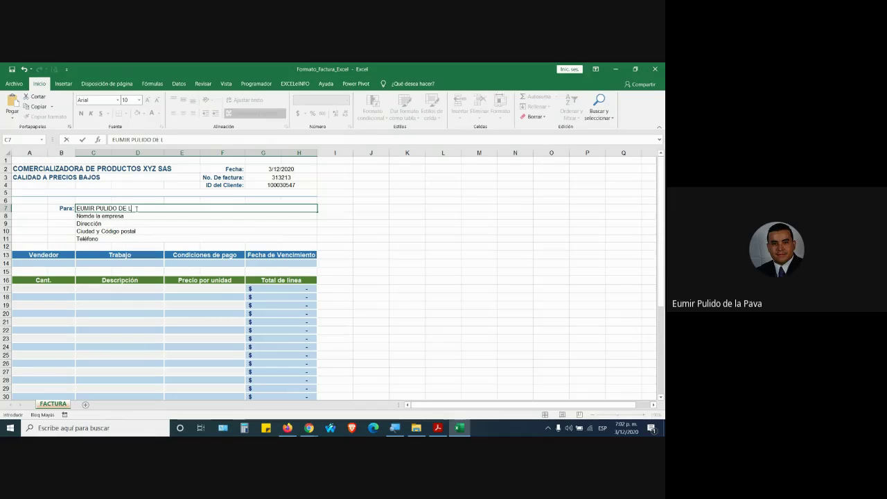
key(Return)
key(Return)
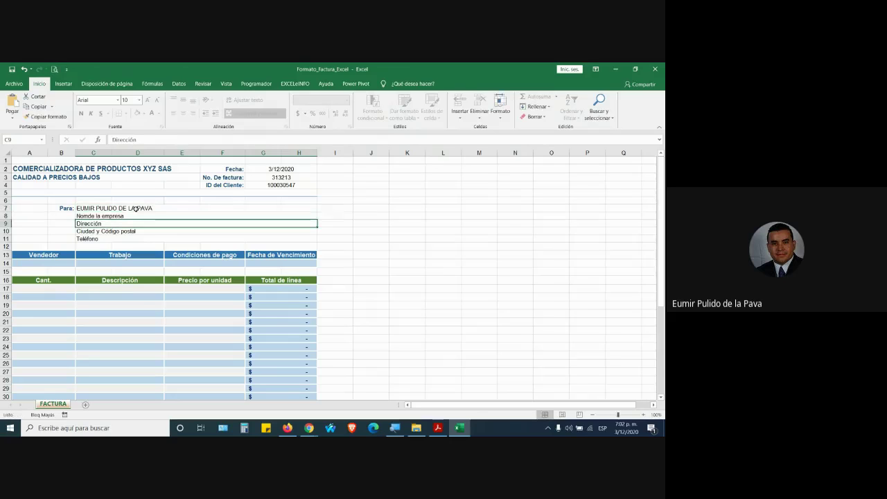
- Fill in address MARAYA, city PEREIRA and the customer's phone number
text(MARAYA)
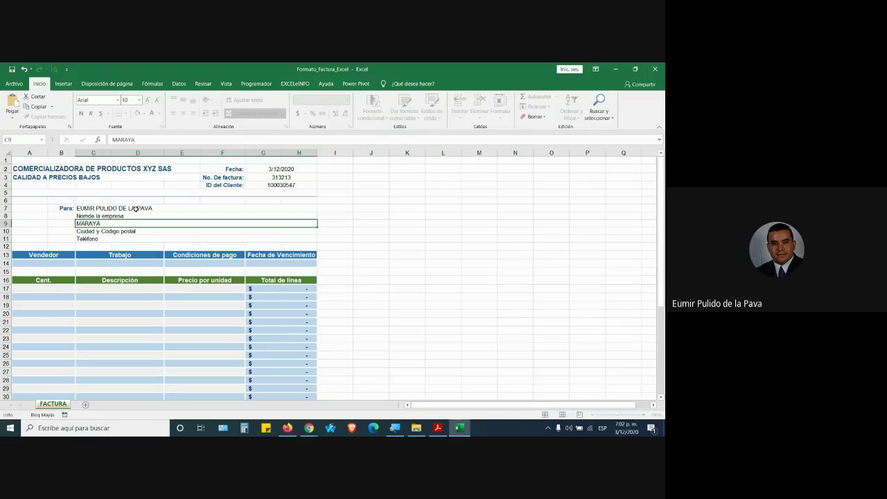
key(Return)
text(ERE)
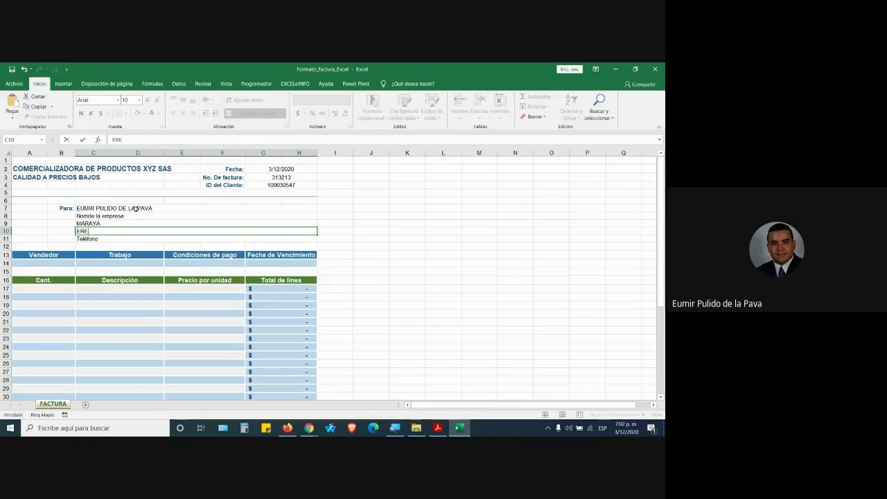
key(BackSpace)
key(BackSpace)
text(PEREIRA)
key(Return)
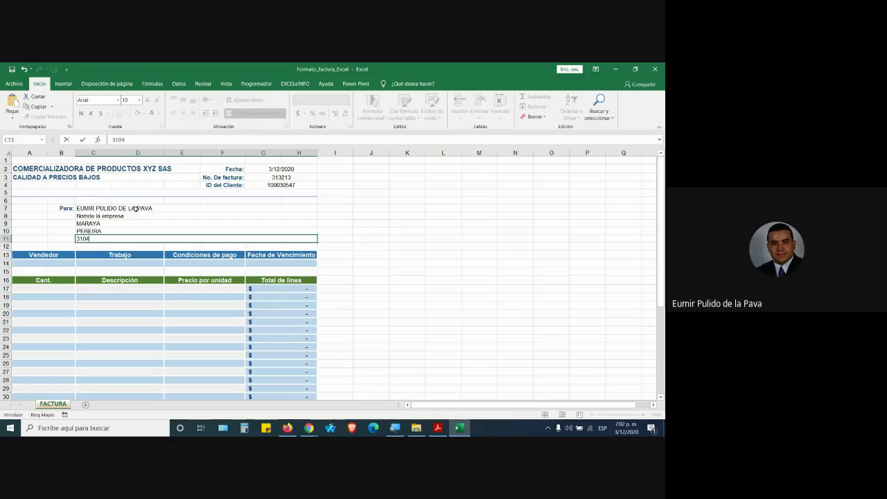
key(Return)
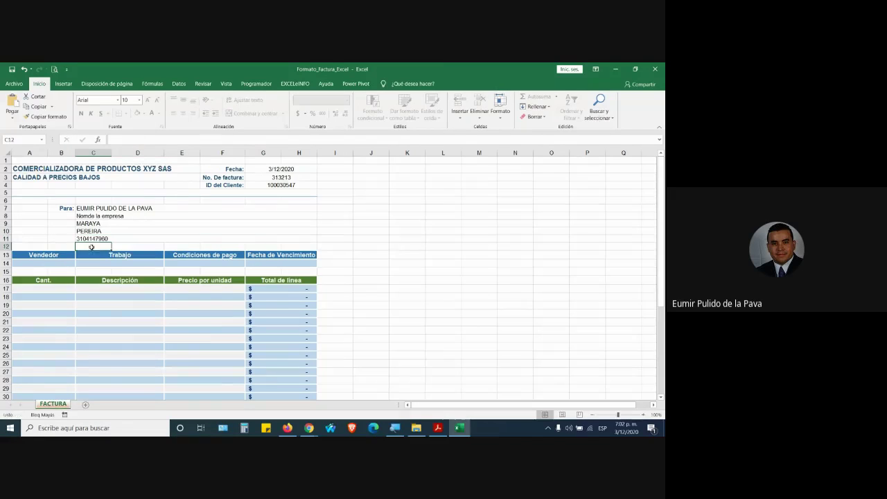
click(31, 260)
- Enter the seller's name, the job number, CONTADO payment terms and due date 3/12/2020
text(MARTH)
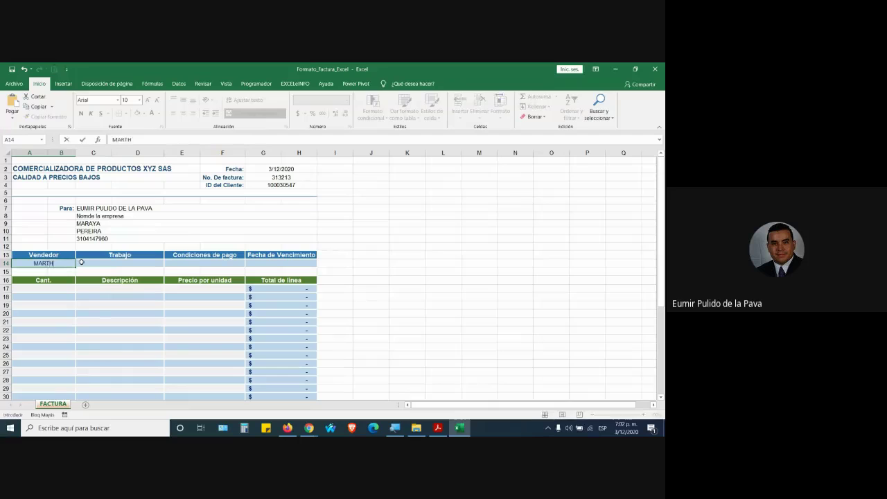
text(A)
click(81, 262)
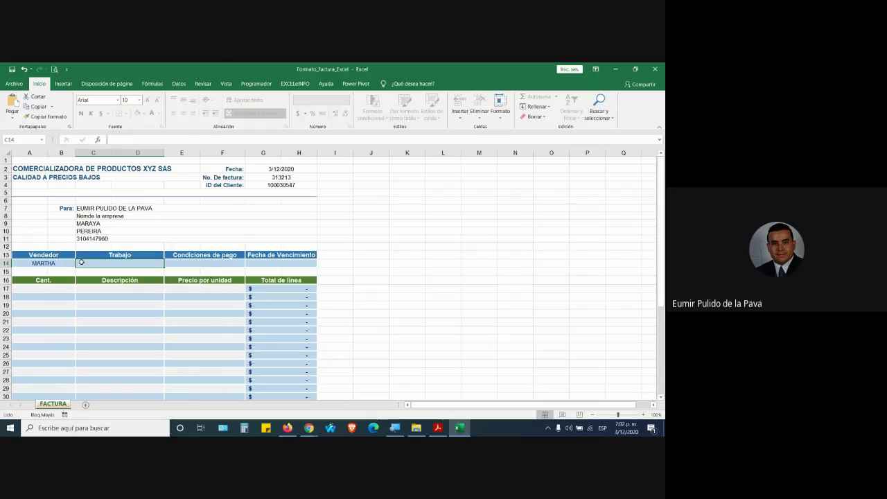
text(21321321)
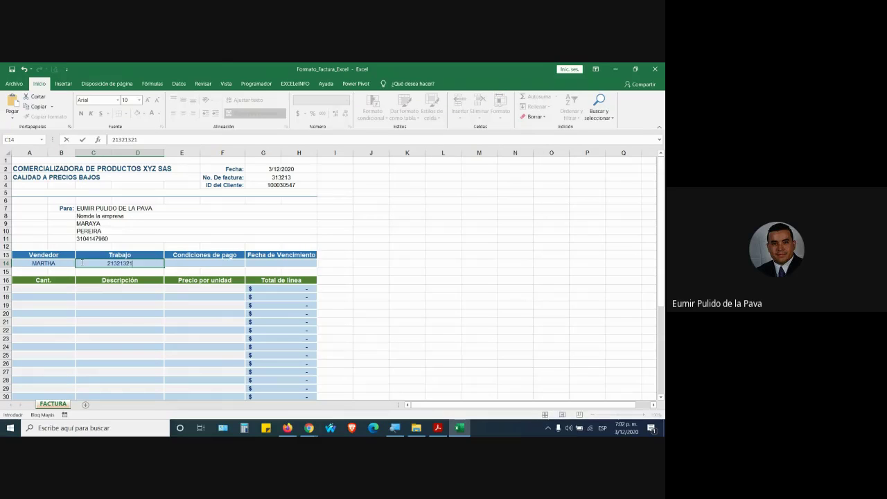
key(Tab)
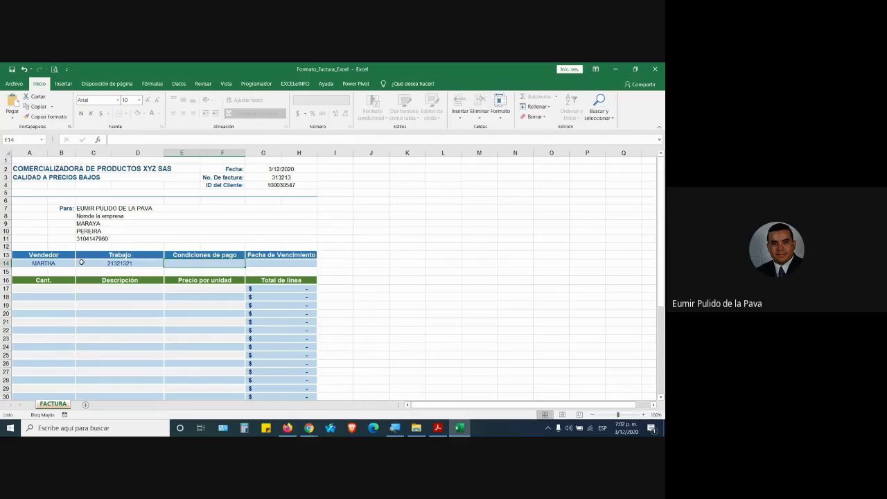
text(CONTADO)
key(Tab)
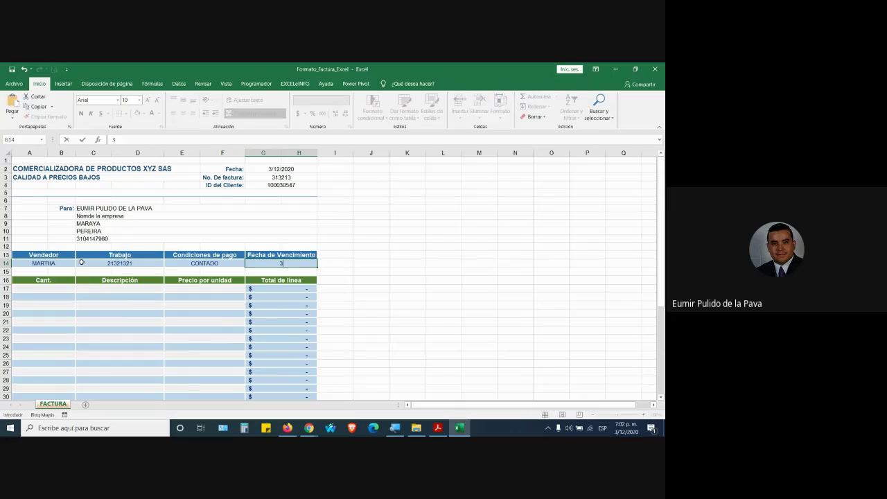
text(3/12/2020)
key(Return)
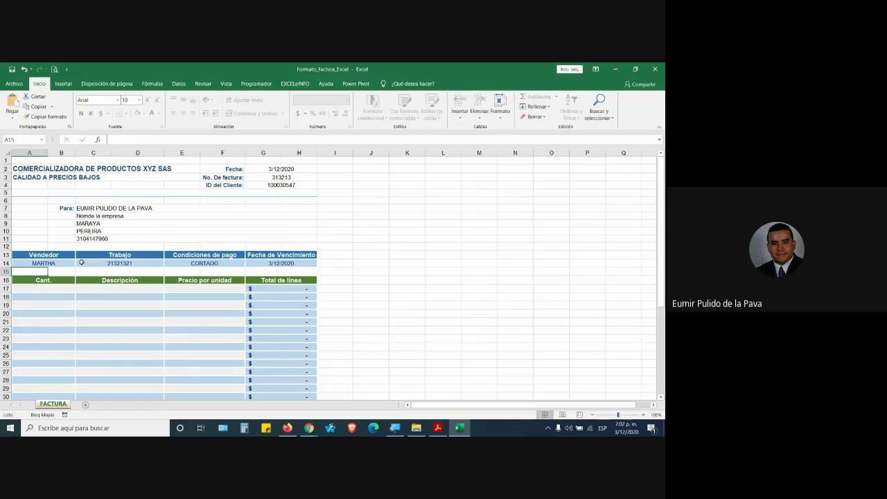
- Add the first line item: 2 Mouse USB at 9.500
click(61, 290)
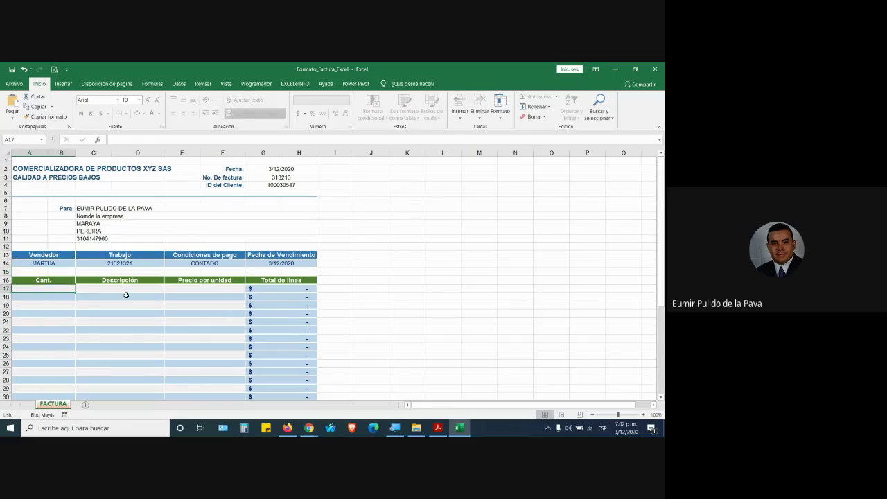
text(2)
key(Tab)
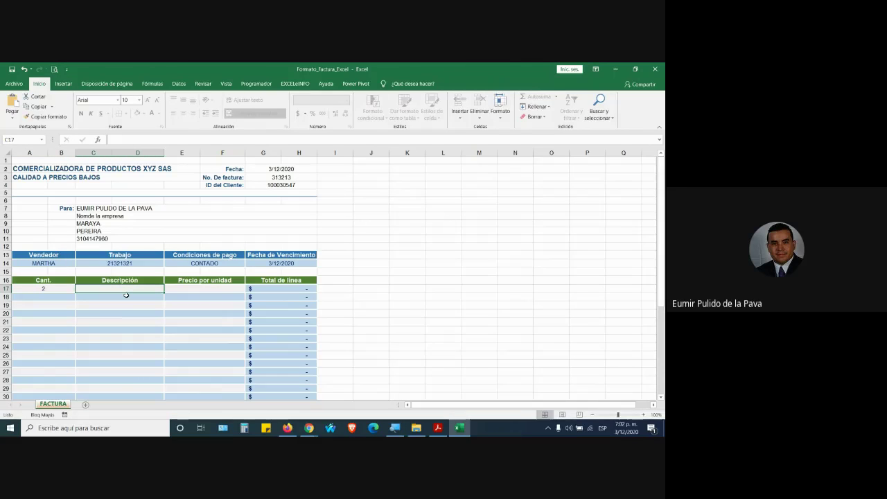
text(mO)
key(BackSpace)
key(BackSpace)
key(Caps_Lock)
text(Mouse USB)
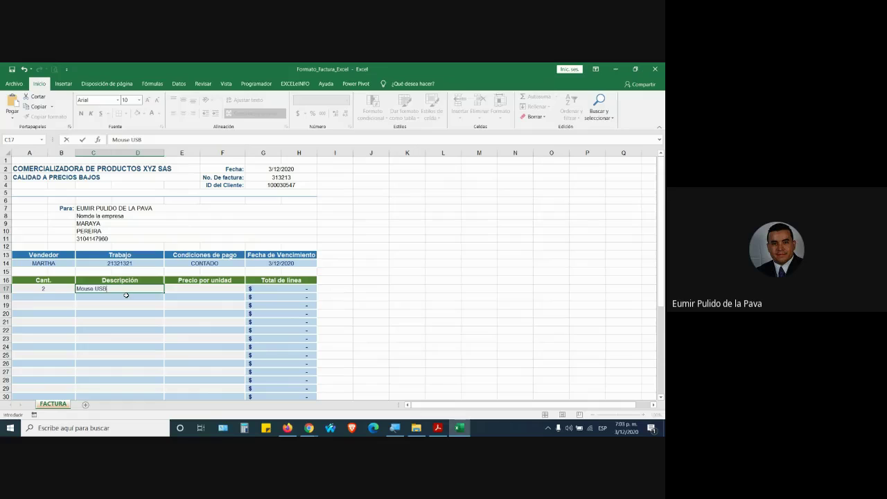
key(Tab)
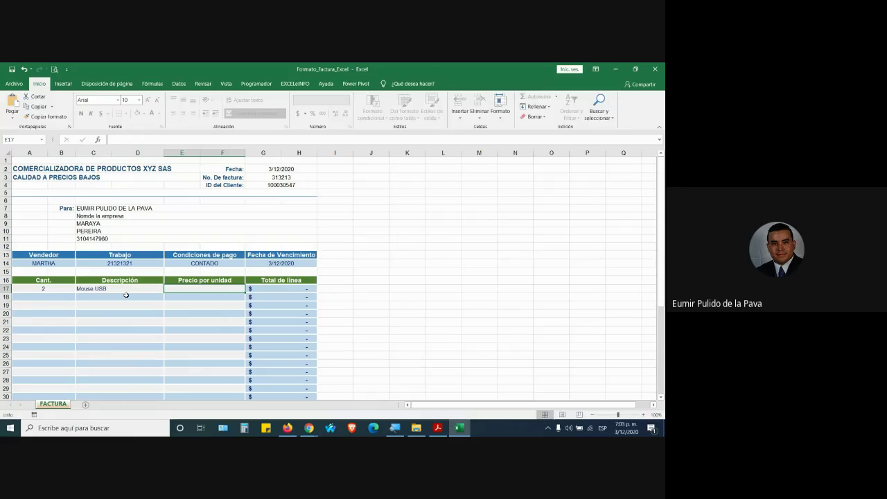
text(9500)
key(Return)
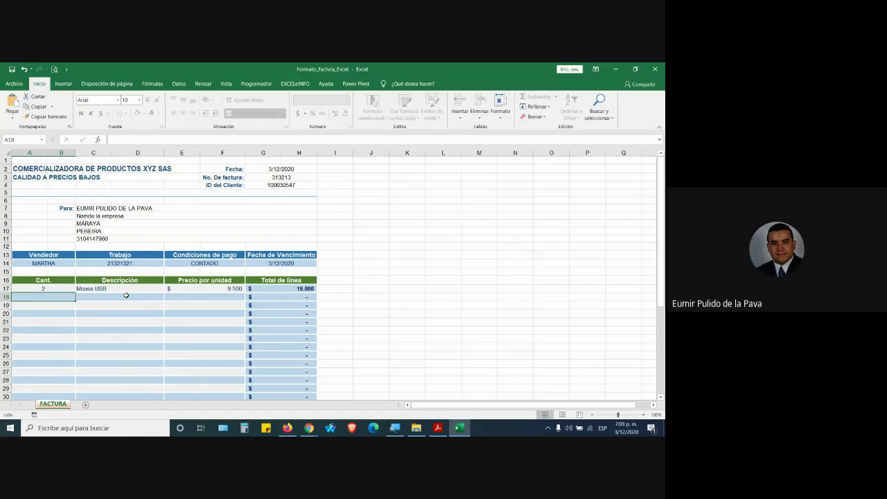
- Add a line for 1 Teclado negrito USB at 15.000
scroll(65, 303, down, 5)
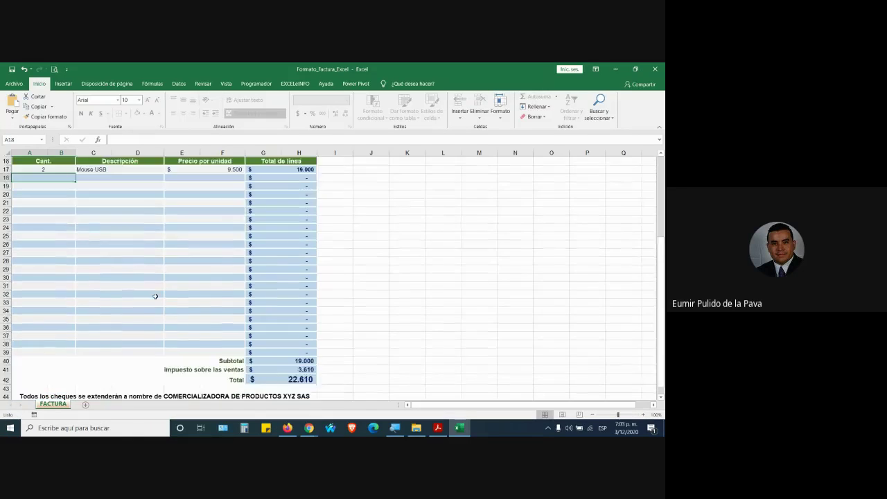
scroll(155, 297, down, 1)
text(1)
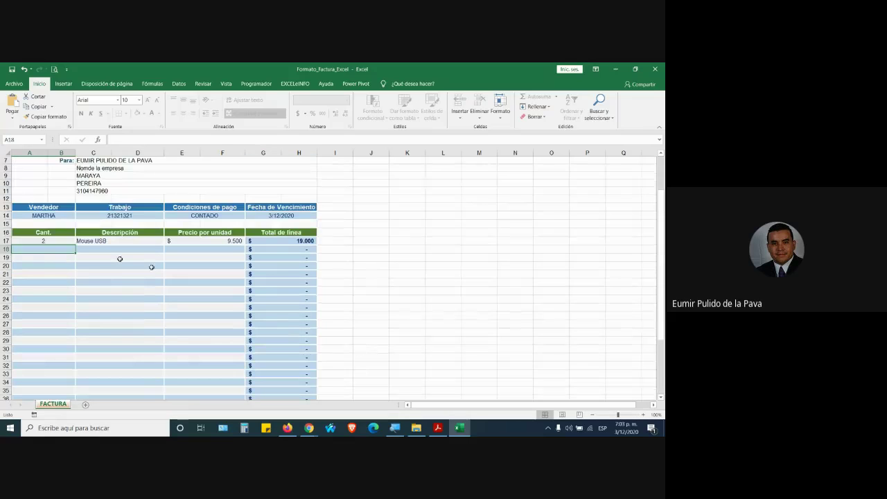
key(Tab)
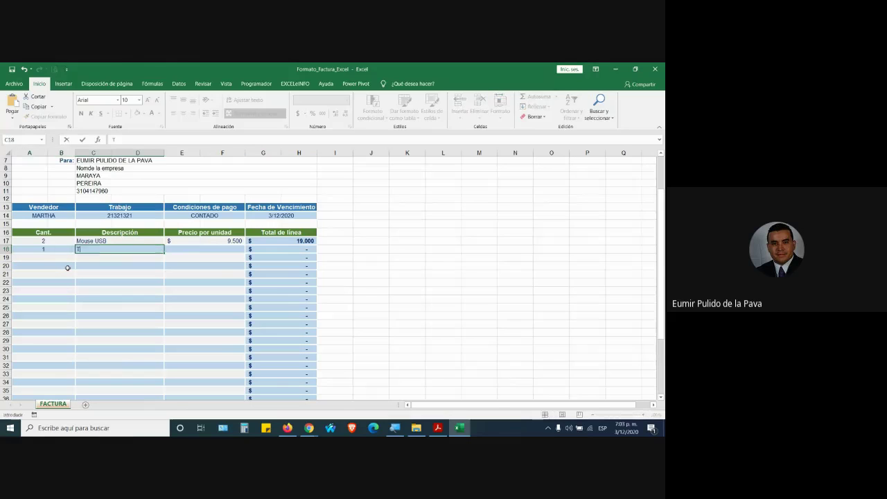
text(Teclado neg)
text(rito USB)
key(Tab)
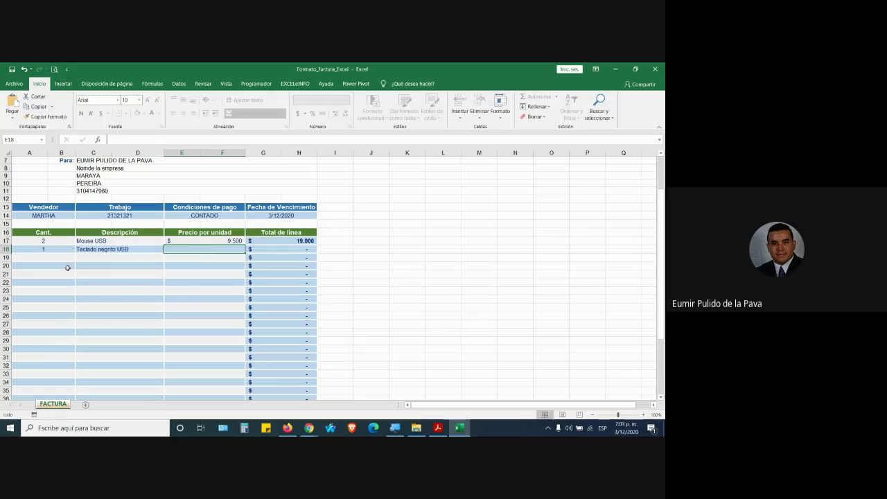
text(15.000)
key(Return)
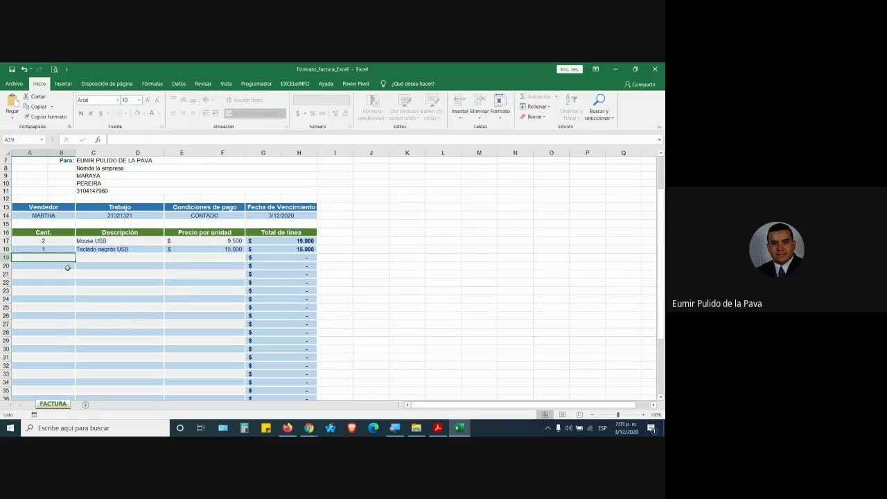
- Add a line for 1 Diadema GAMER USB at 115.000, bringing the Total to 177.310
text(1)
key(Tab)
text(Diadem)
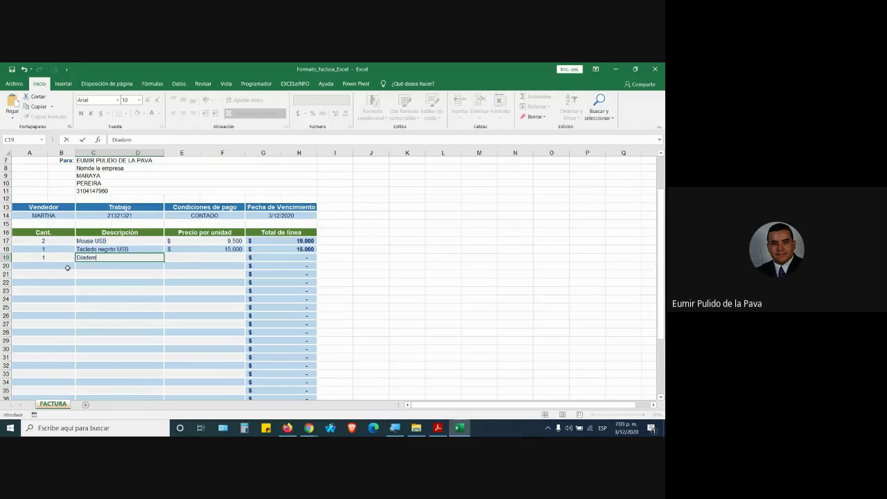
key(Caps_Lock)
text(MER US)
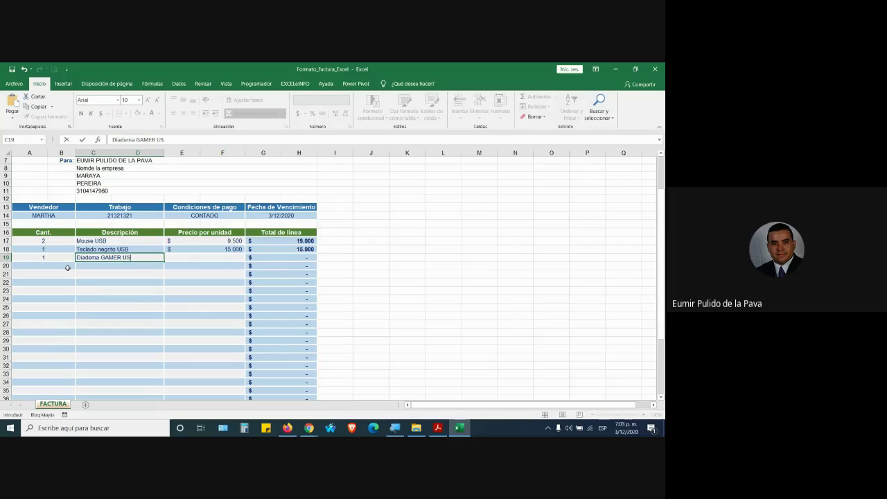
text(B)
key(Tab)
text(11)
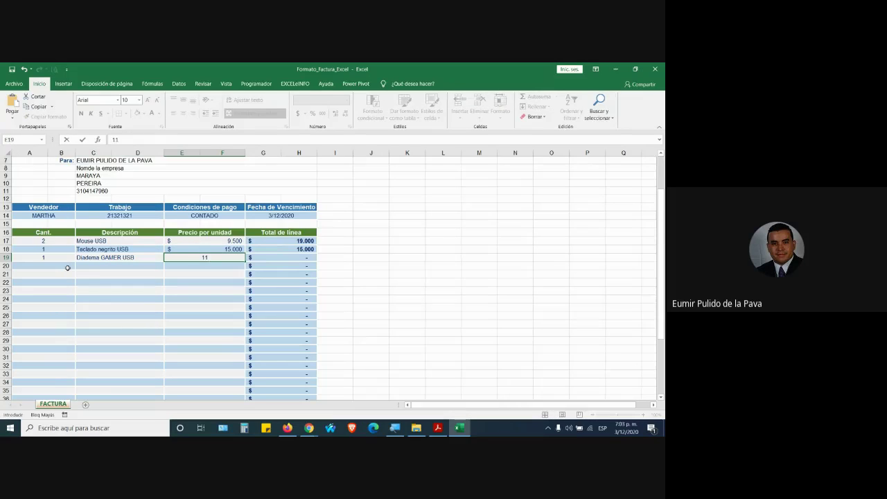
text(500)
key(Return)
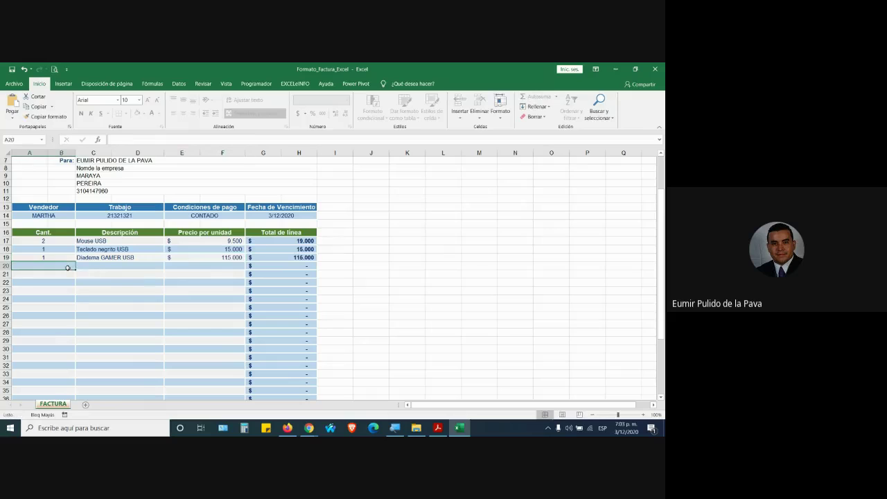
scroll(314, 272, down, 2)
scroll(327, 276, down, 3)
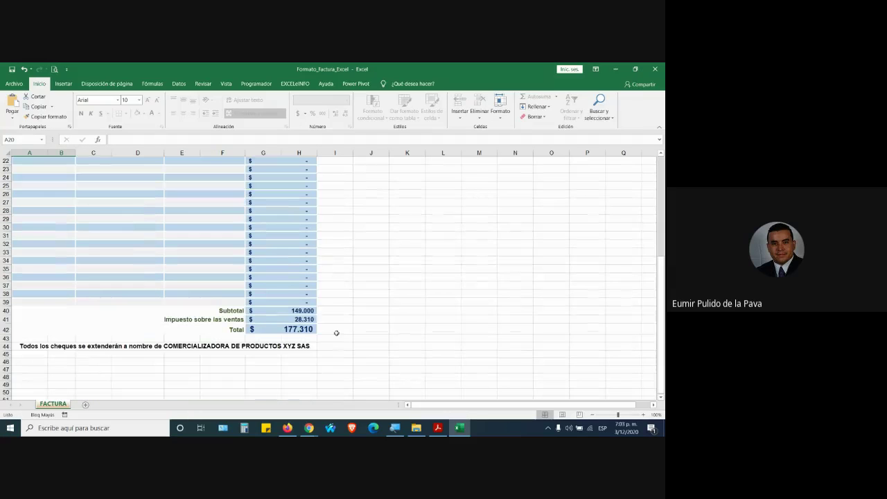
click(300, 330)
key(Delete)
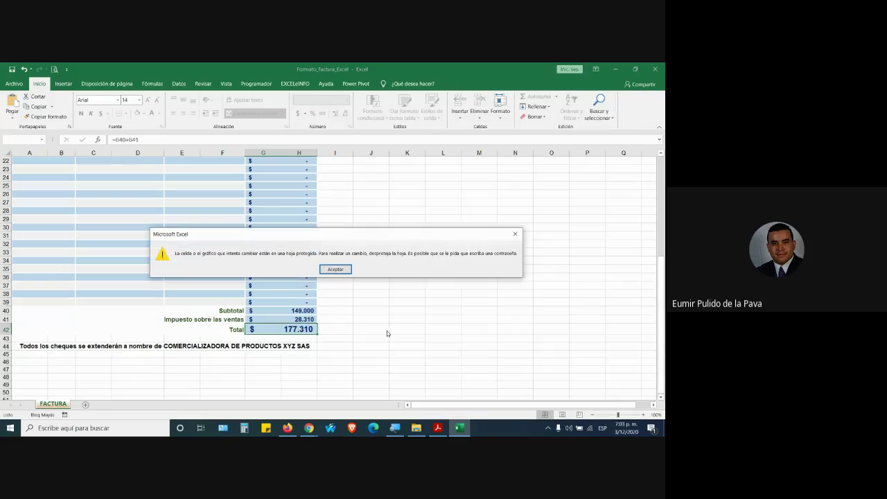
key(Return)
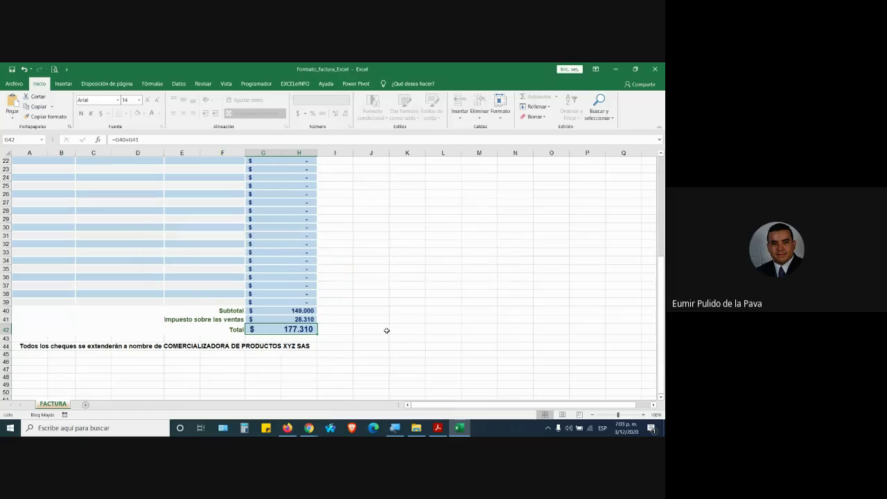
key(Up)
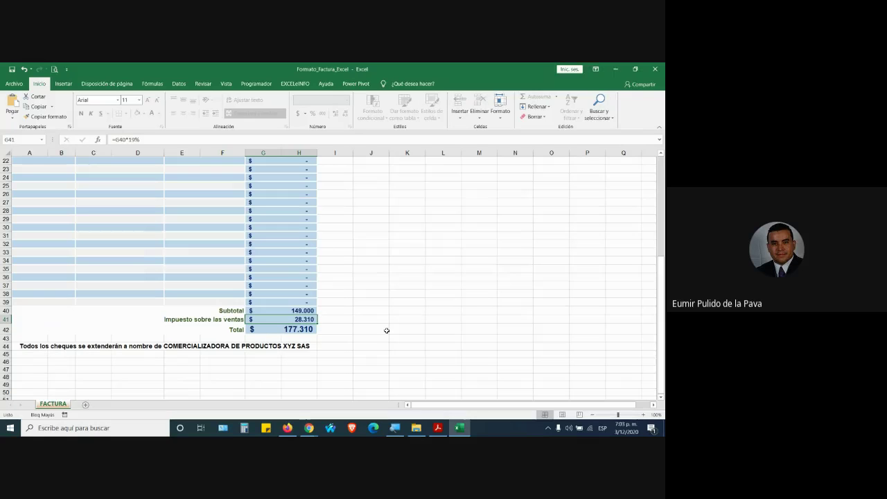
key(Delete)
key(Return)
key(Up)
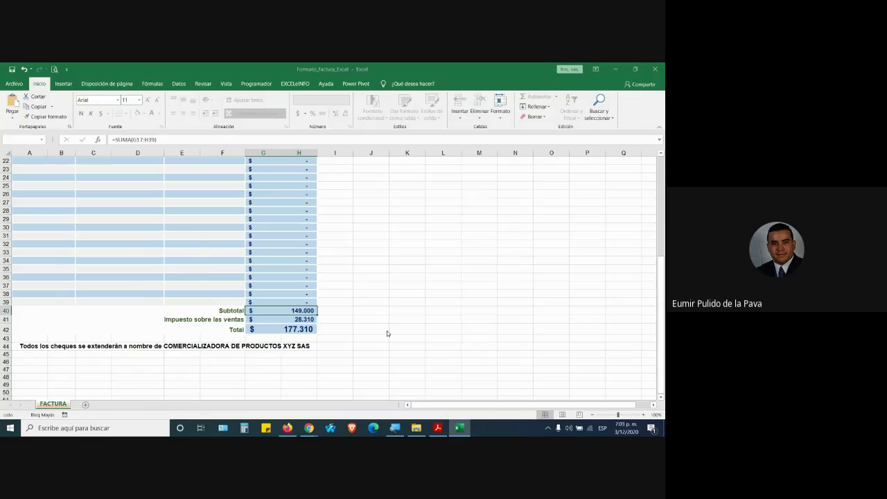
key(Delete)
key(Return)
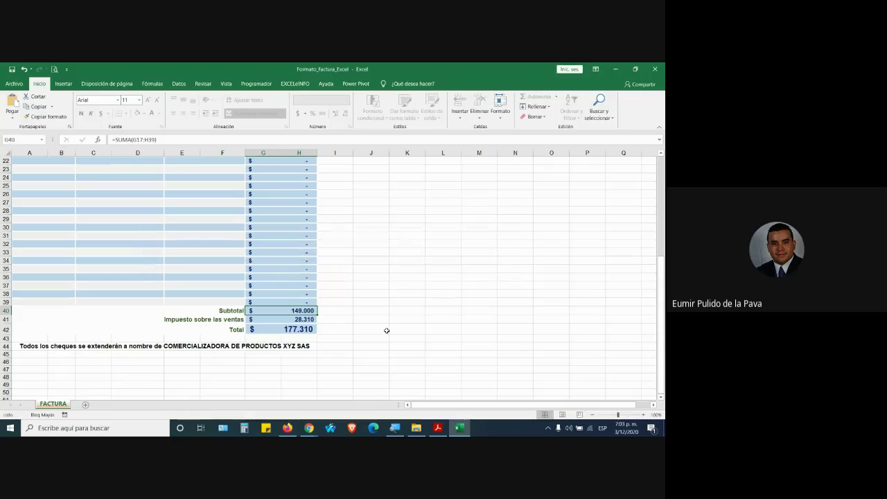
key(Down)
key(Down)
key(Down)
key(Down)
key(Delete)
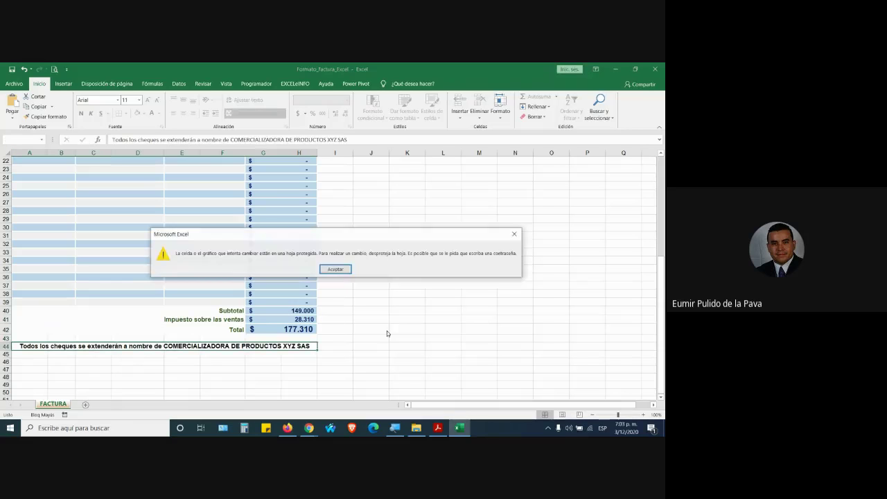
key(Return)
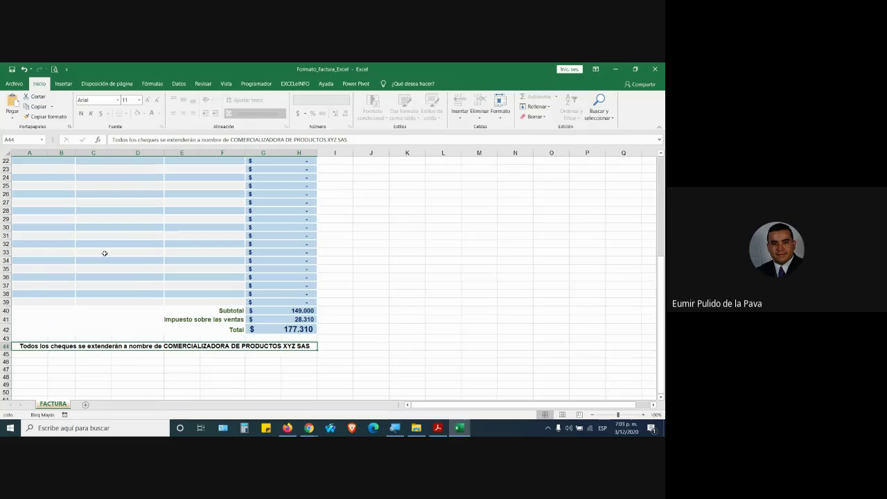
scroll(105, 253, up, 5)
click(279, 241)
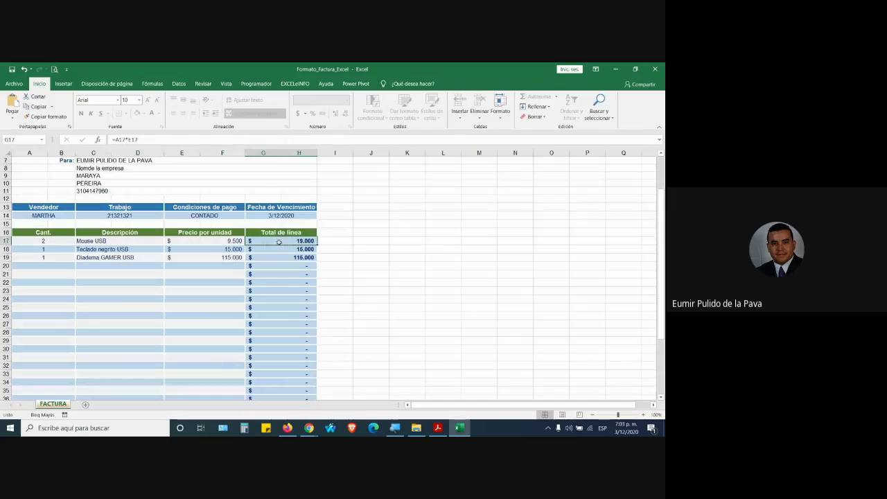
double_click(293, 241)
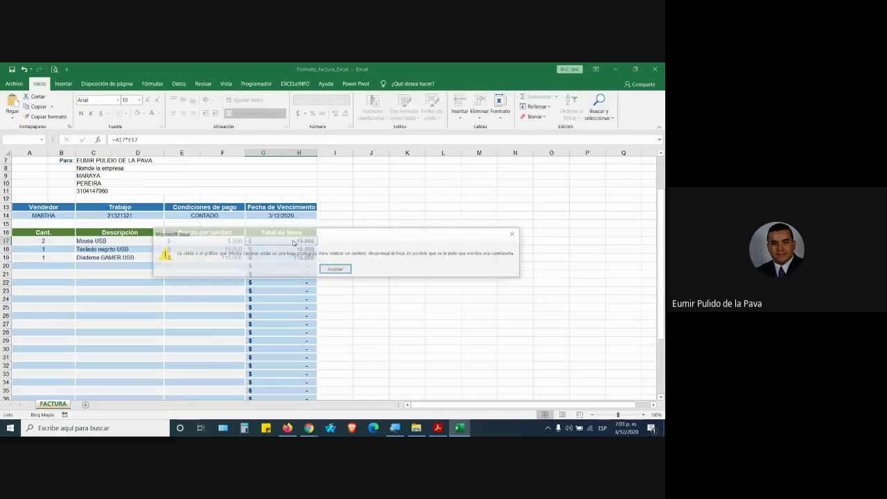
key(Return)
drag(293, 241, 298, 392)
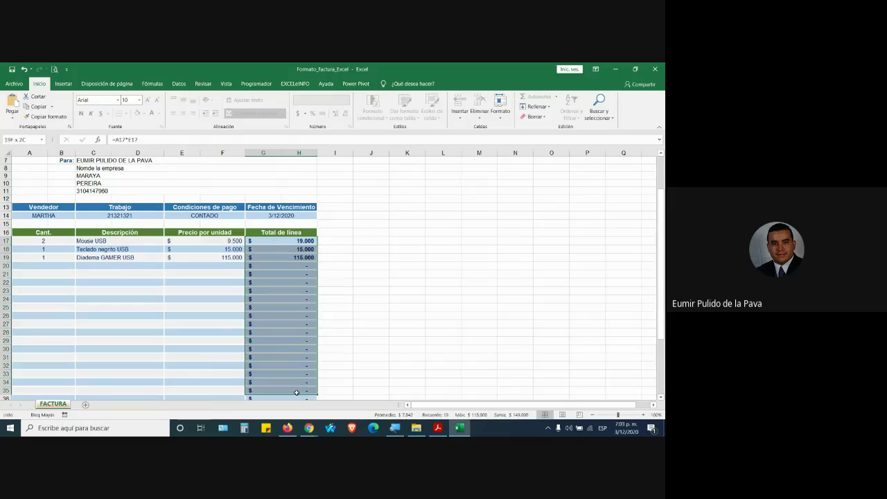
mouse_move(48, 238)
mouse_down()
mouse_move(223, 312)
mouse_move(224, 359)
mouse_up()
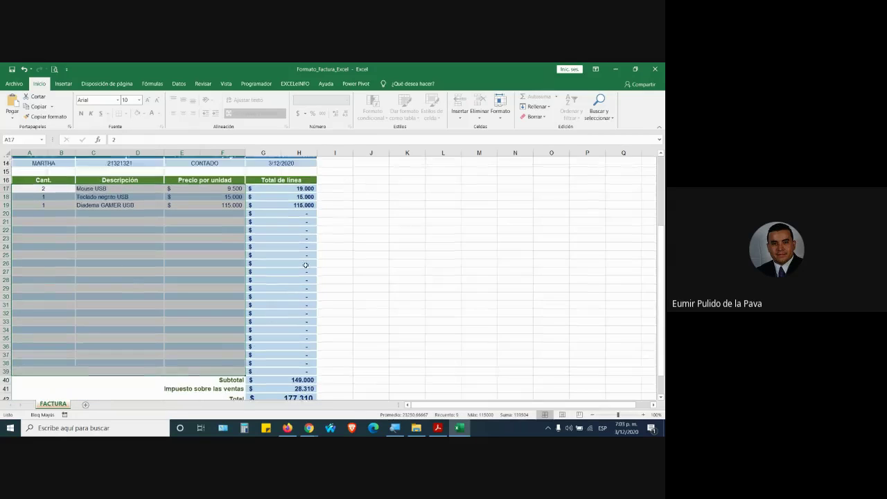
scroll(94, 192, up, 4)
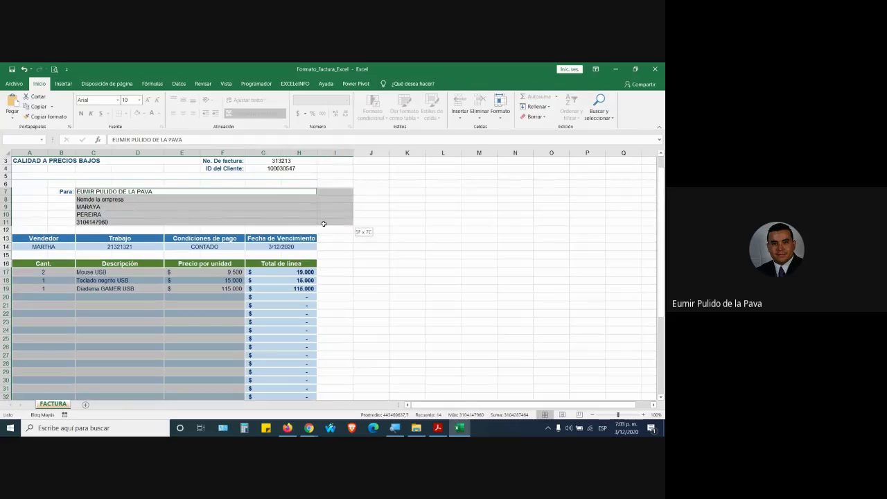
drag(93, 192, 256, 201)
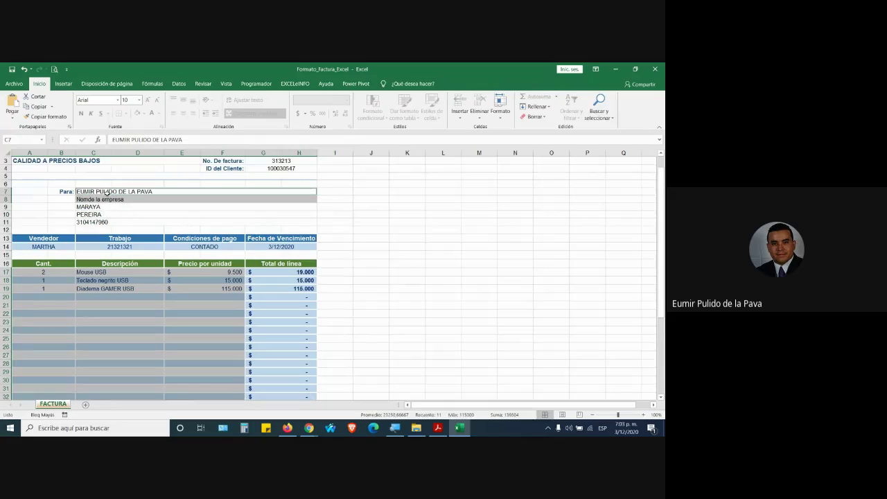
mouse_move(106, 192)
mouse_down()
mouse_move(105, 222)
mouse_move(299, 223)
mouse_up()
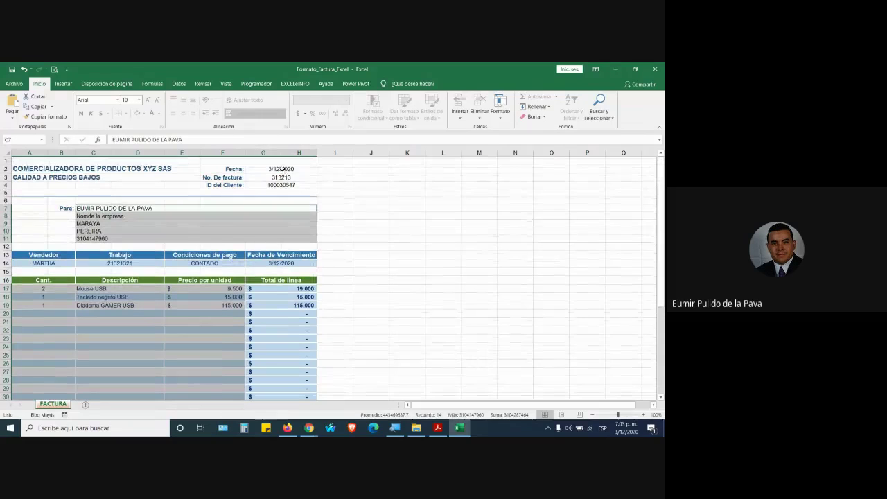
drag(283, 171, 285, 186)
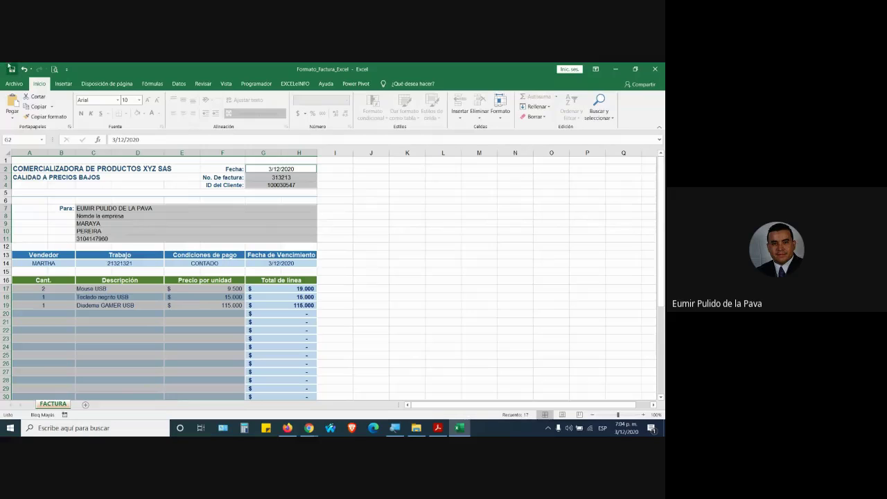
click(54, 68)
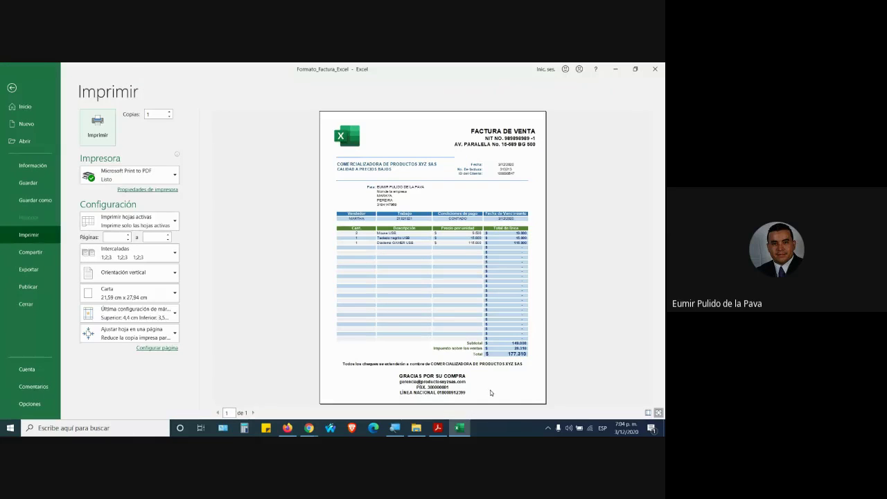
click(24, 87)
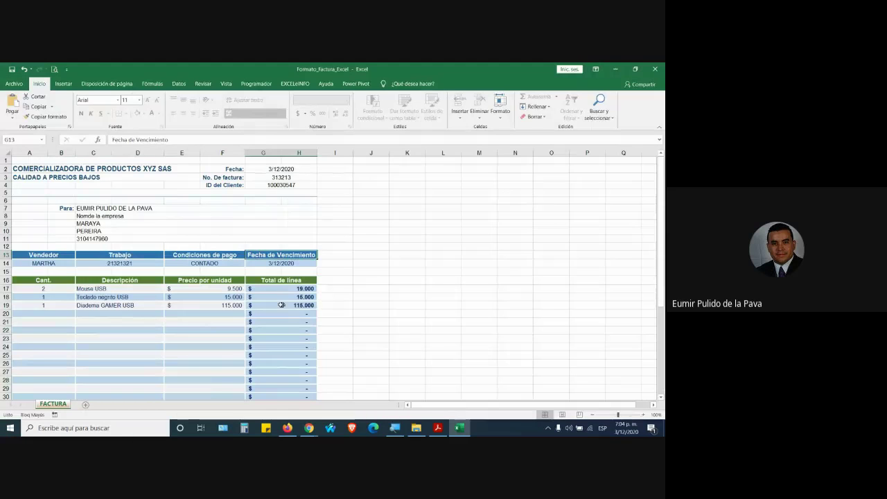
mouse_move(298, 288)
mouse_down()
mouse_move(271, 346)
mouse_move(282, 349)
mouse_up()
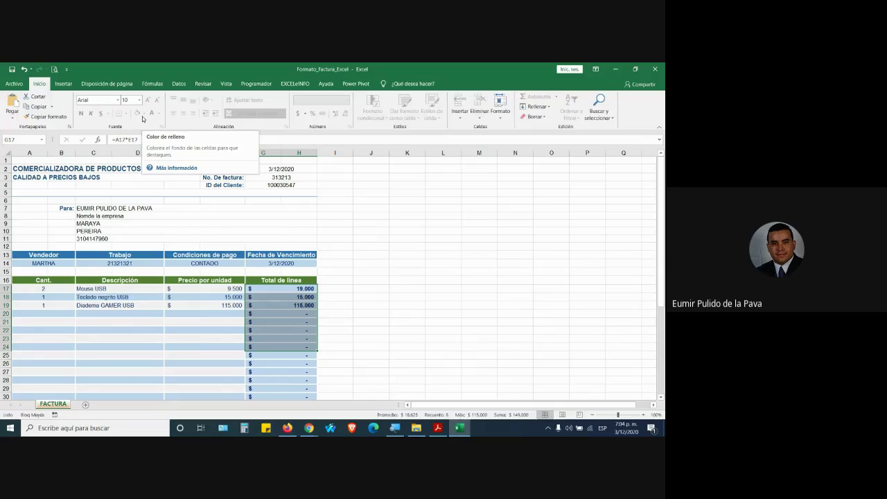
click(201, 315)
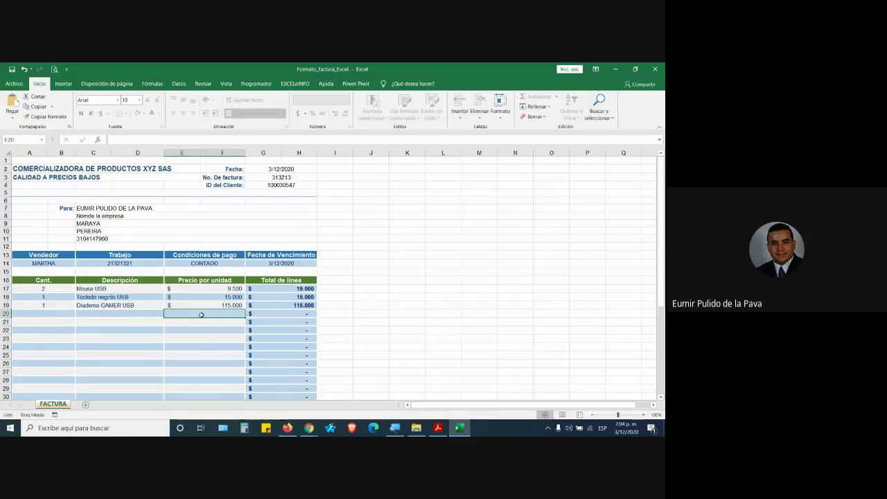
scroll(210, 336, down, 2)
scroll(219, 339, down, 1)
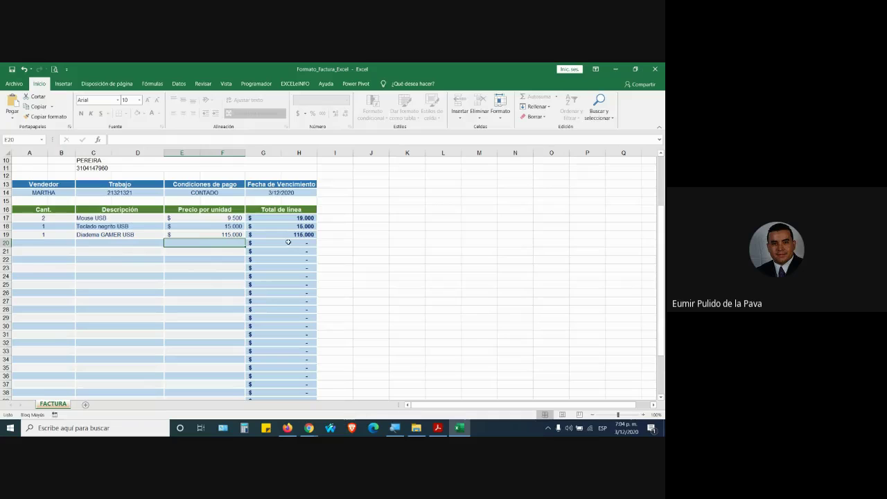
click(284, 218)
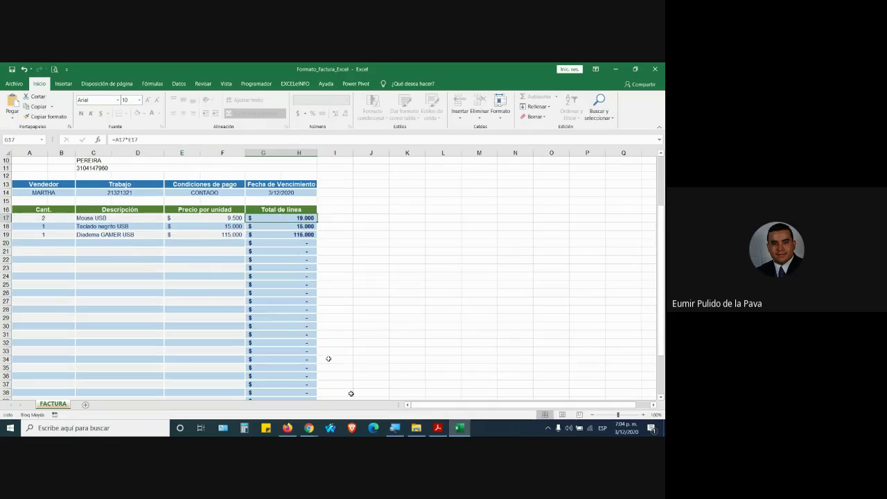
key(super+plus)
click(304, 346)
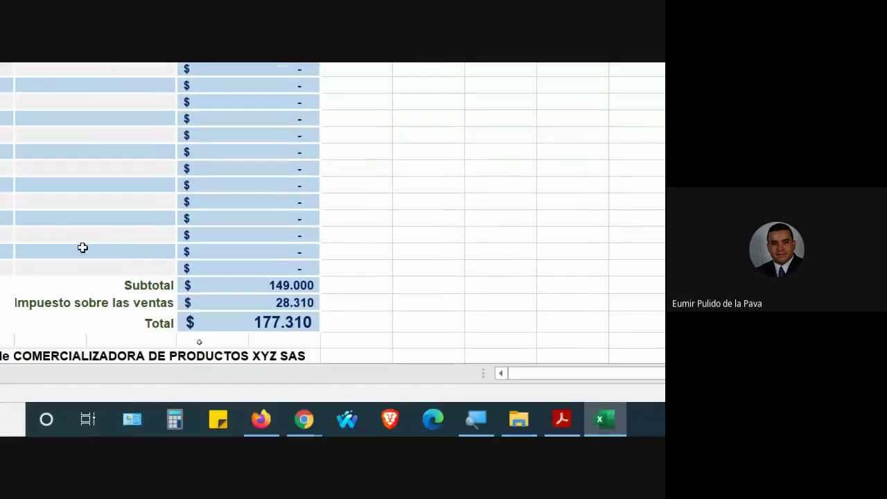
click(227, 241)
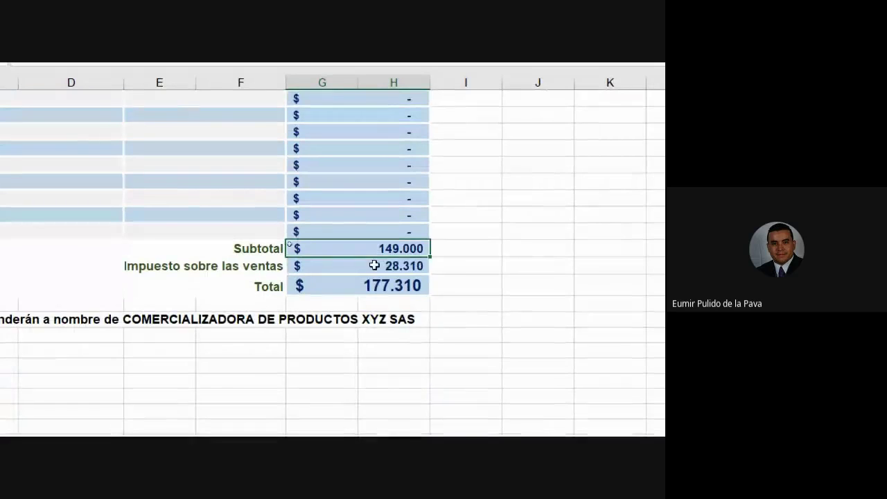
click(400, 265)
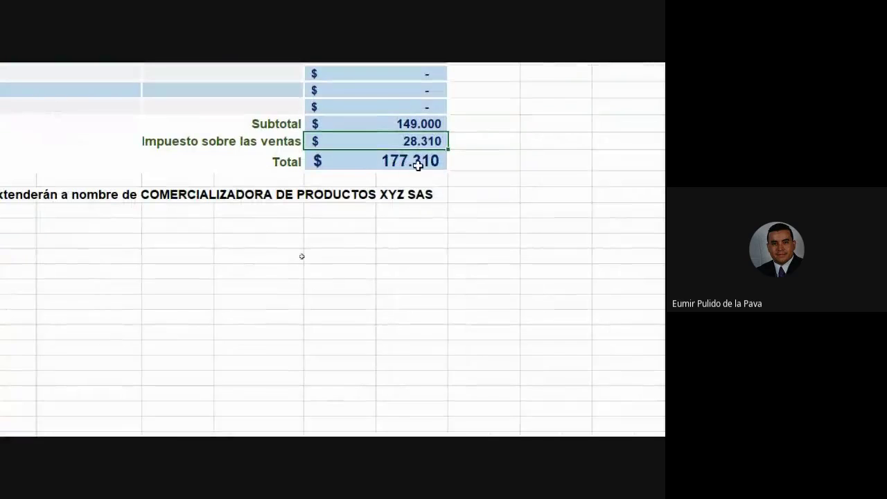
click(416, 162)
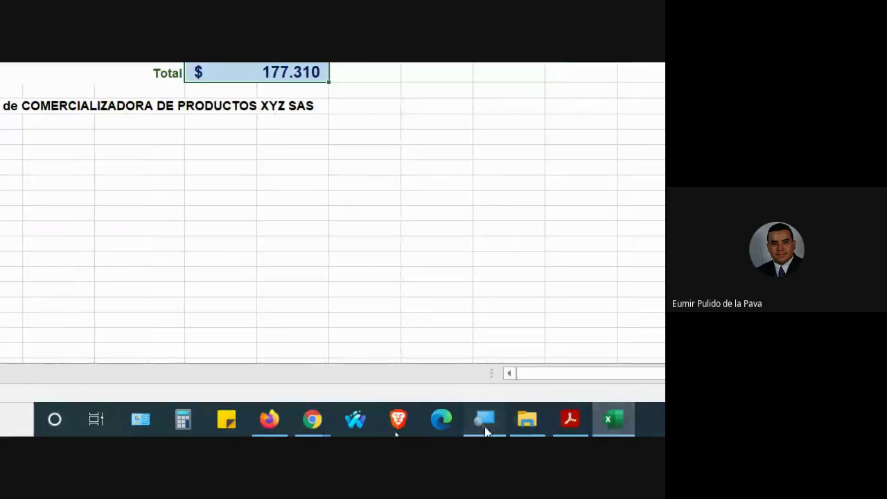
- Reset magnification to 100%, select the row 24 line-total formula and show the Revisar commands
click(484, 421)
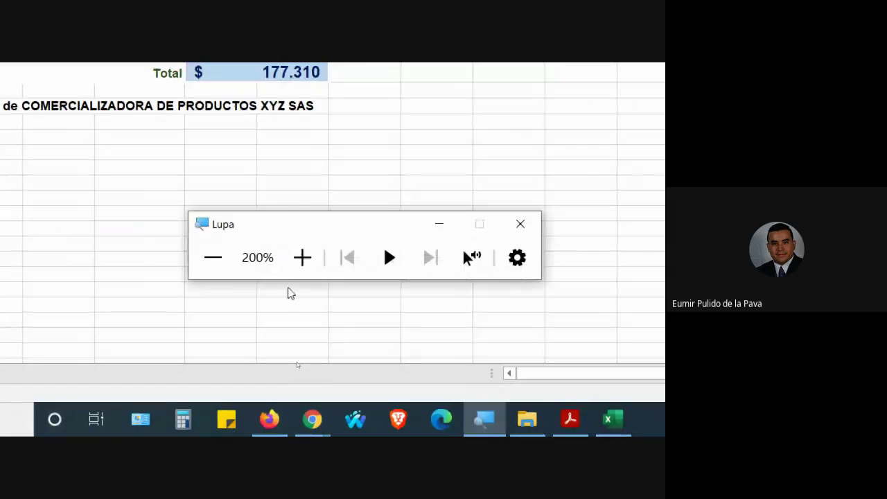
click(213, 258)
click(373, 331)
scroll(347, 307, up, 3)
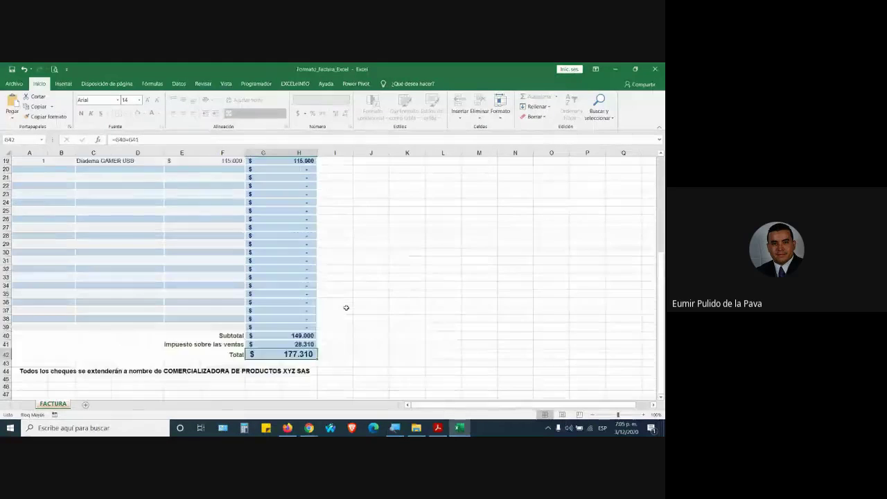
scroll(347, 307, up, 4)
click(295, 276)
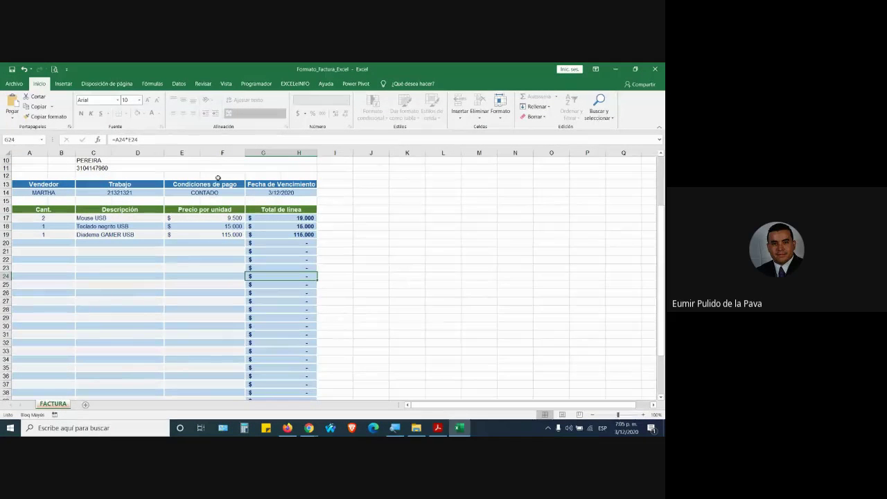
click(202, 84)
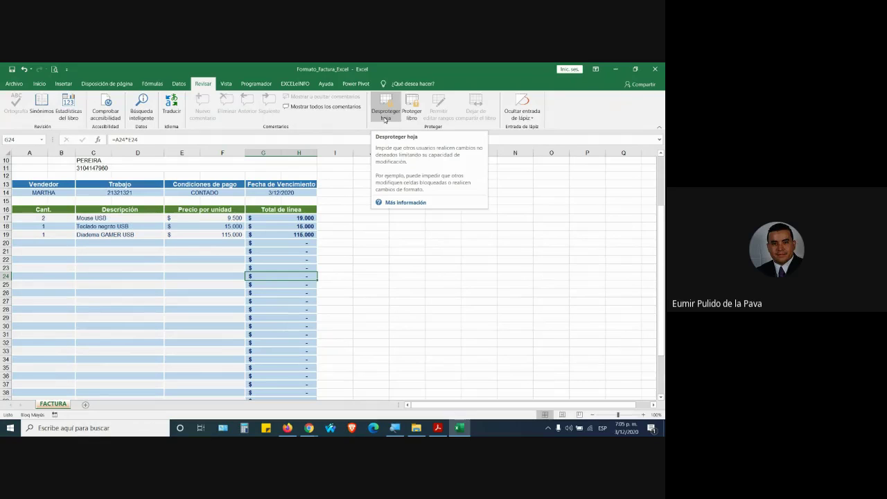
click(385, 114)
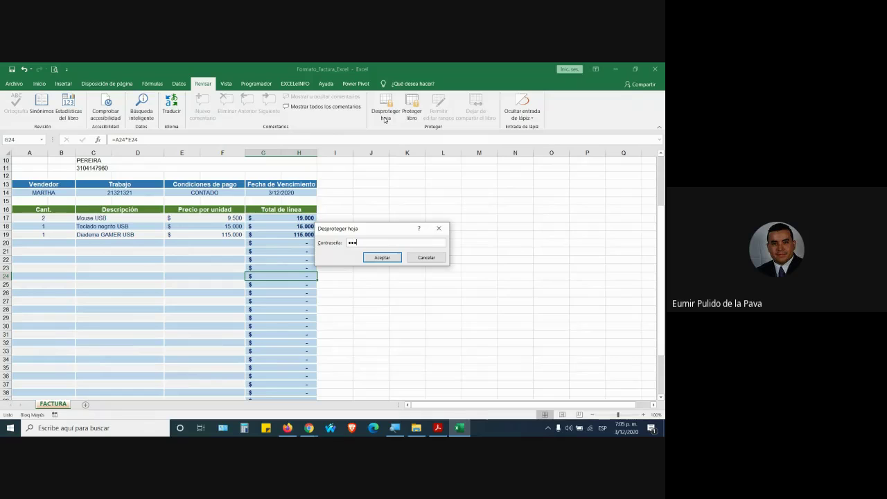
key(Return)
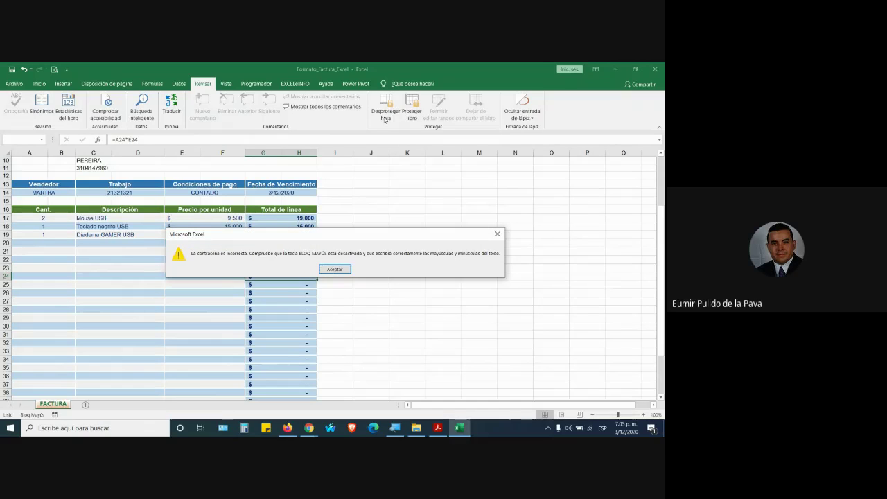
key(Return)
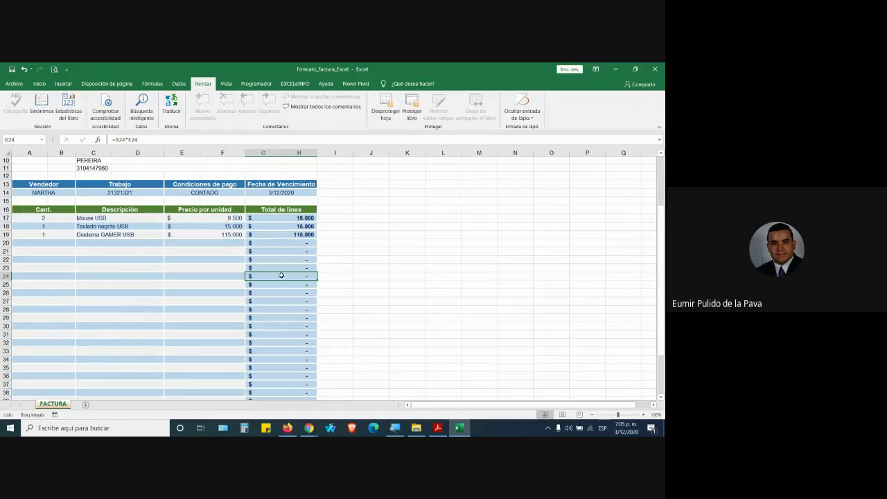
click(379, 111)
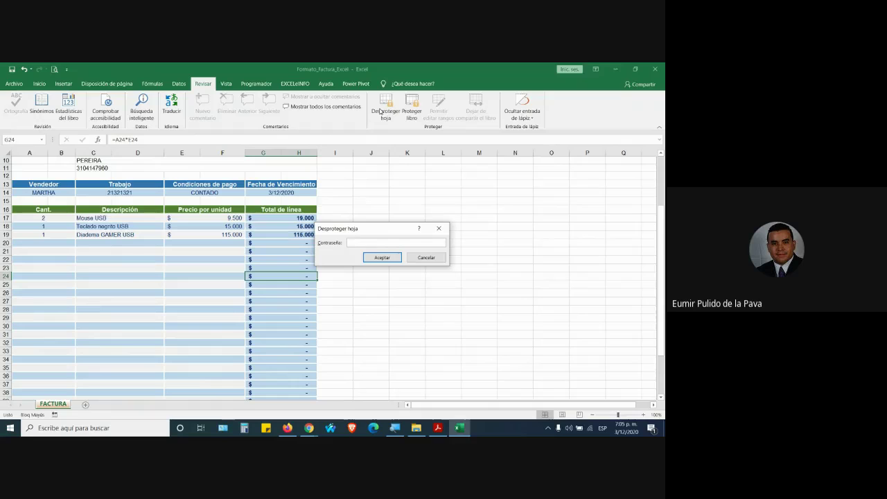
key(Return)
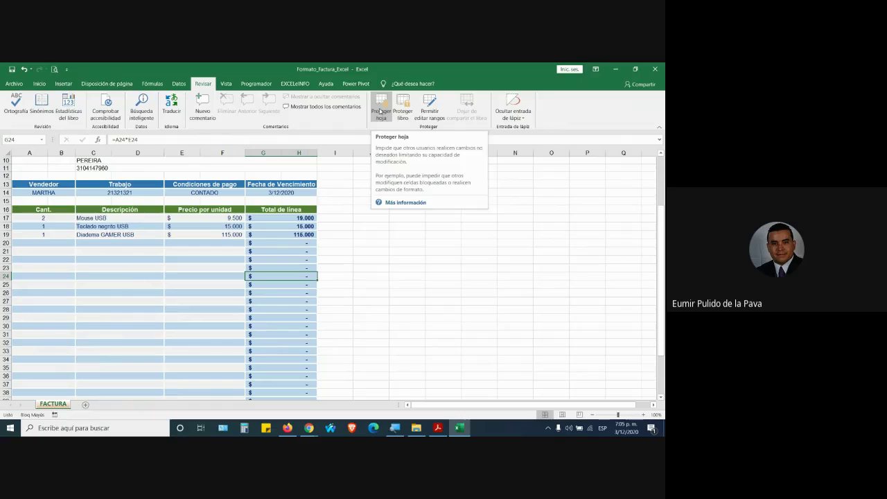
- Test clearing the G17 and G18 line-total formulas, then undo to restore them
click(285, 221)
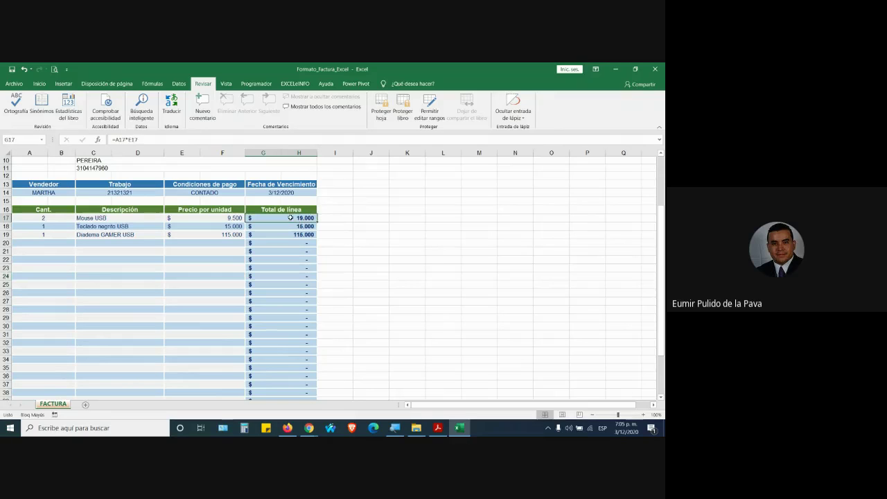
key(BackSpace)
key(Return)
key(Delete)
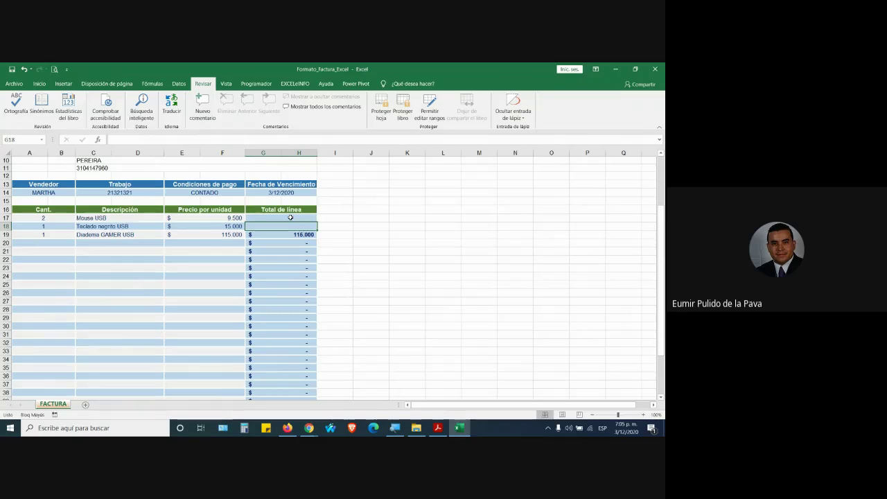
key(ctrl+z)
key(ctrl+z)
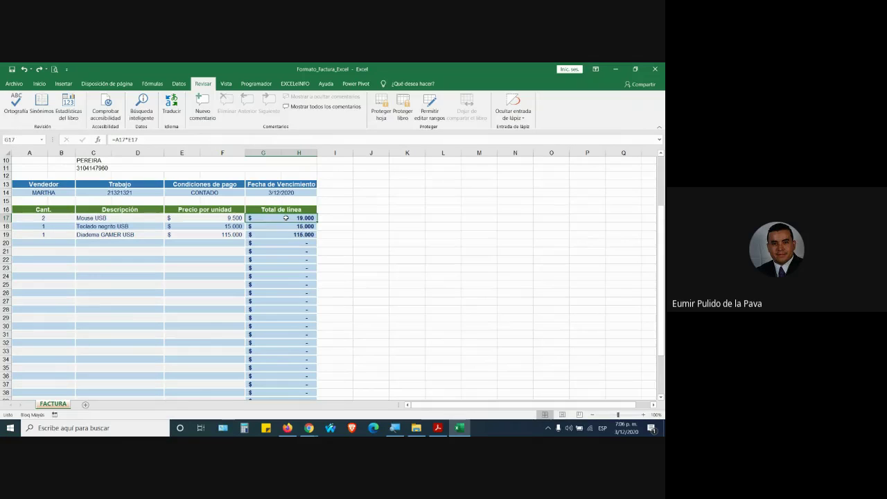
- Mark the line-total cells G17:H42 as Bloqueada and Oculta
mouse_move(288, 219)
mouse_down()
mouse_move(294, 434)
mouse_move(290, 380)
mouse_up()
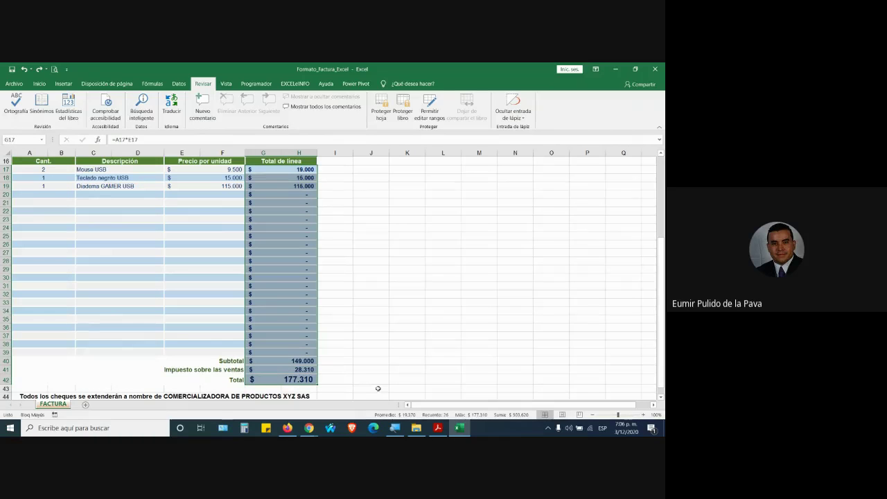
right_click(276, 253)
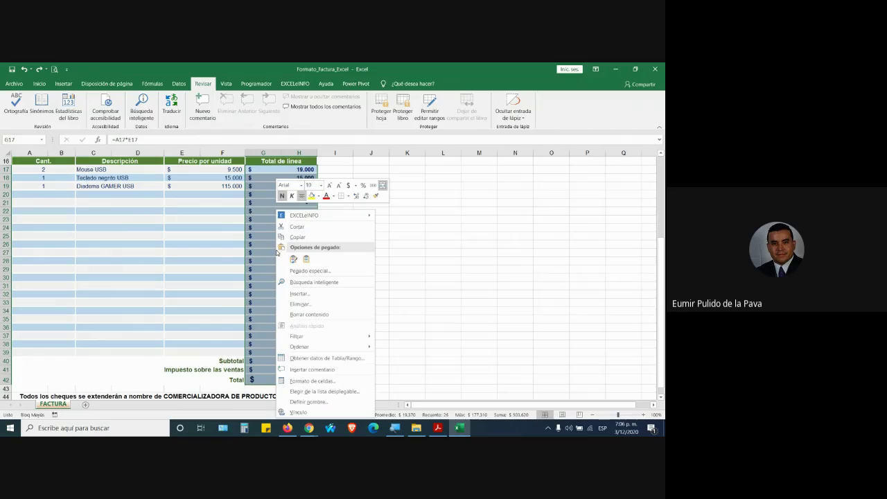
key(Escape)
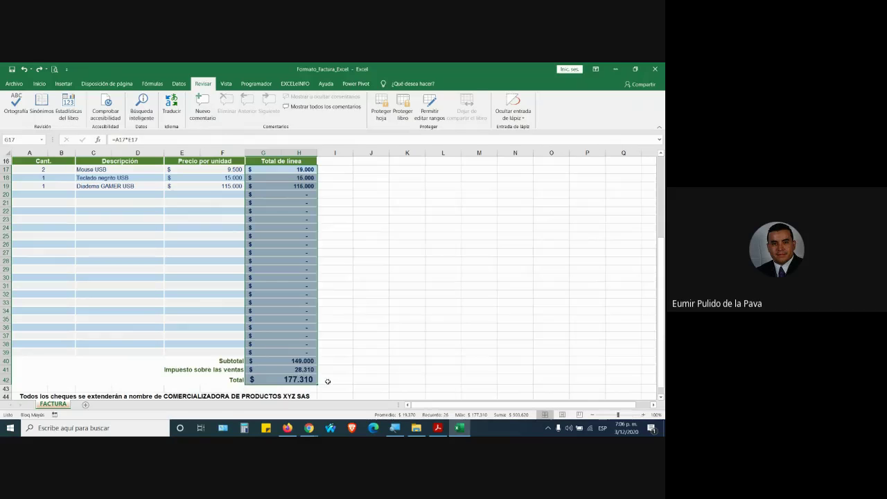
key(ctrl+1)
click(370, 221)
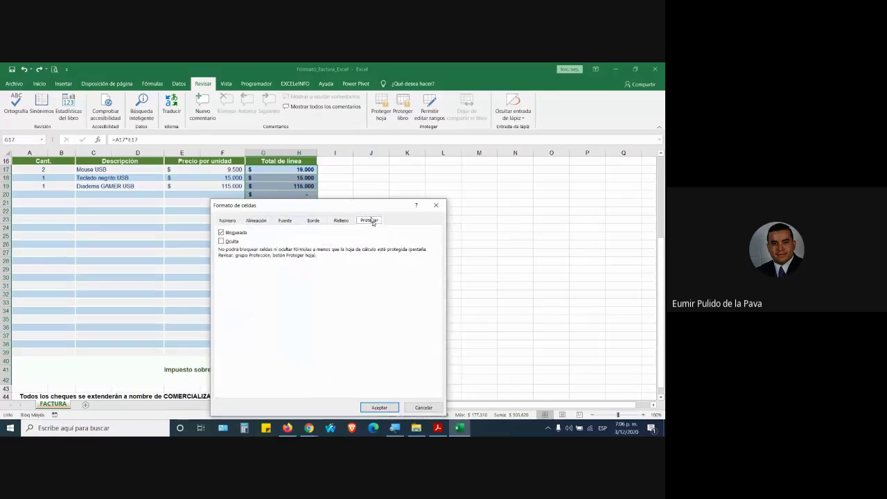
drag(371, 205, 490, 164)
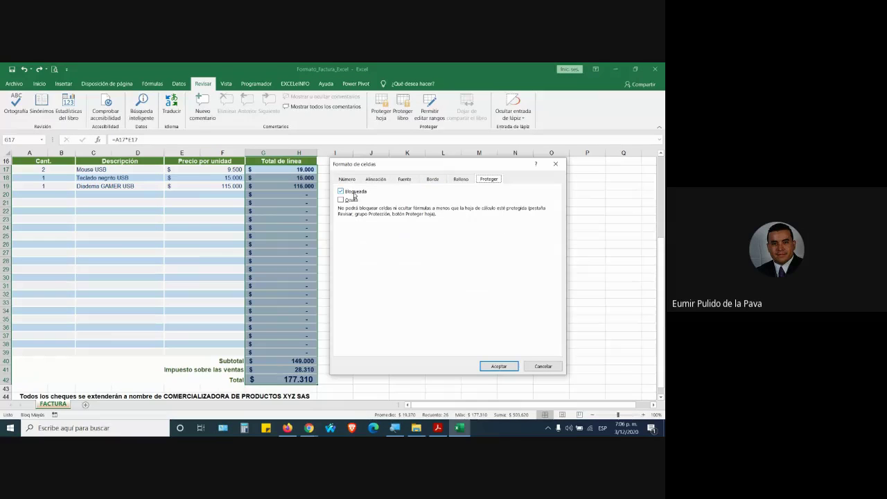
click(342, 195)
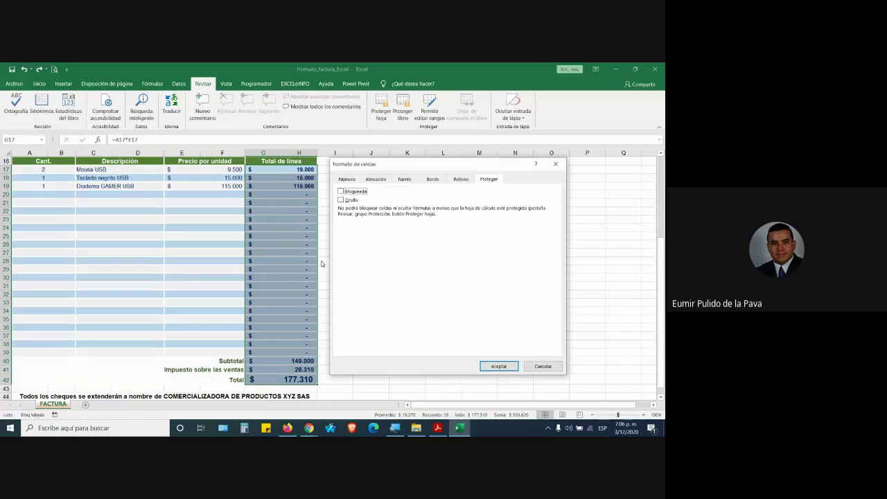
click(341, 191)
click(340, 200)
click(511, 370)
- Protect the FACTURA sheet again, entering and confirming a password
scroll(372, 184, up, 2)
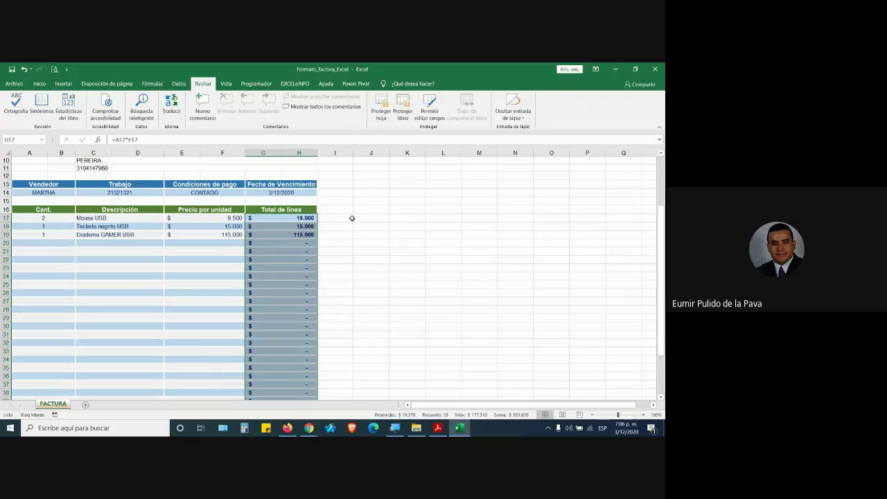
click(381, 108)
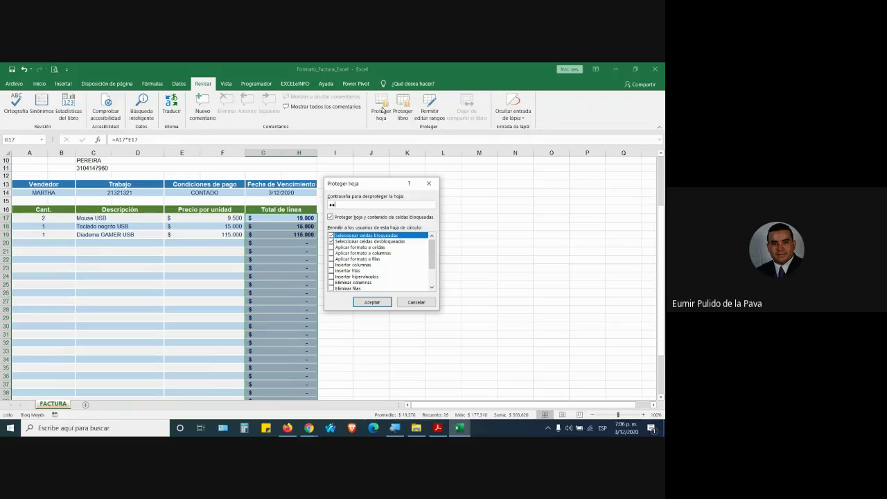
key(Return)
text(1)
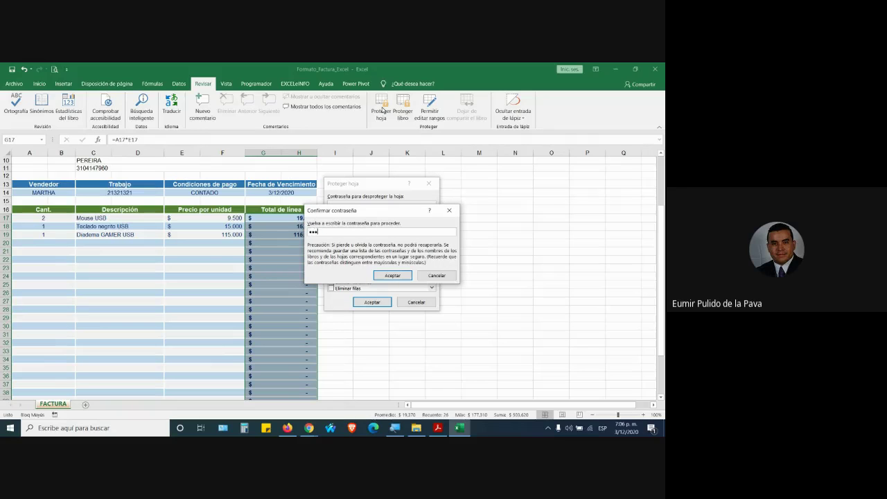
key(Return)
click(87, 284)
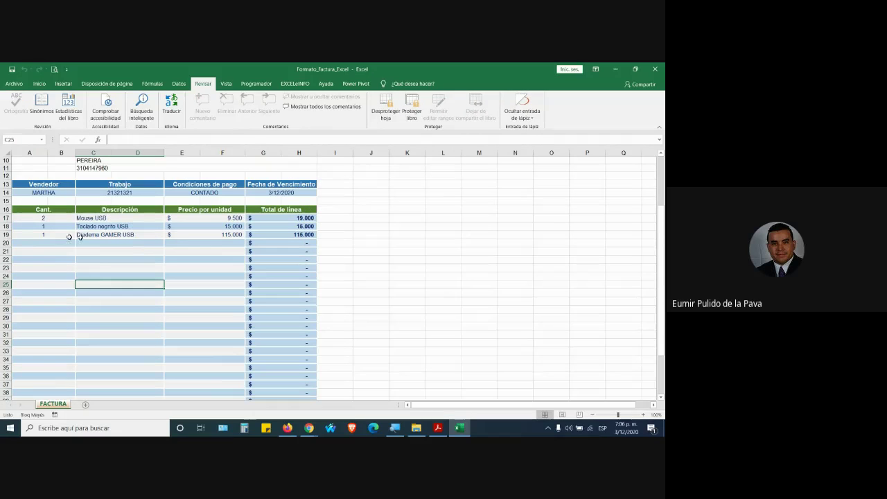
- Enter row 20 as 10 Cable USB impresora at 5.000 and check its 50.000 line total
click(61, 244)
text(10)
key(Tab)
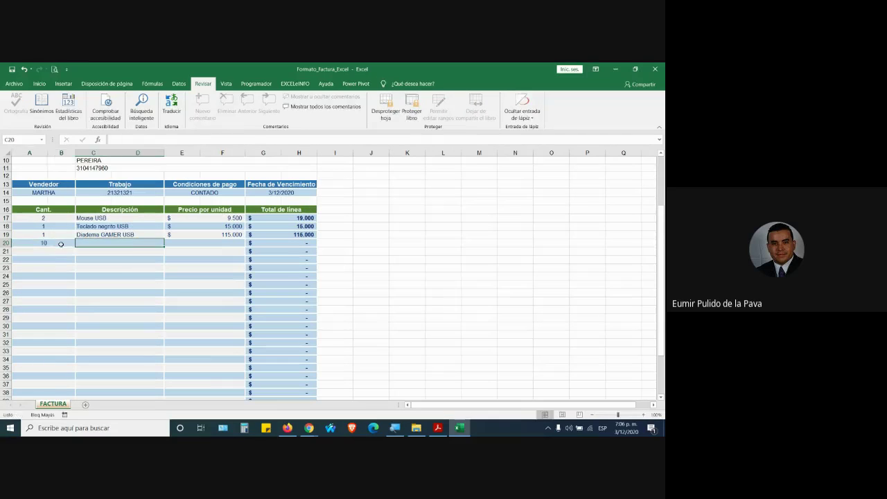
text(Cable)
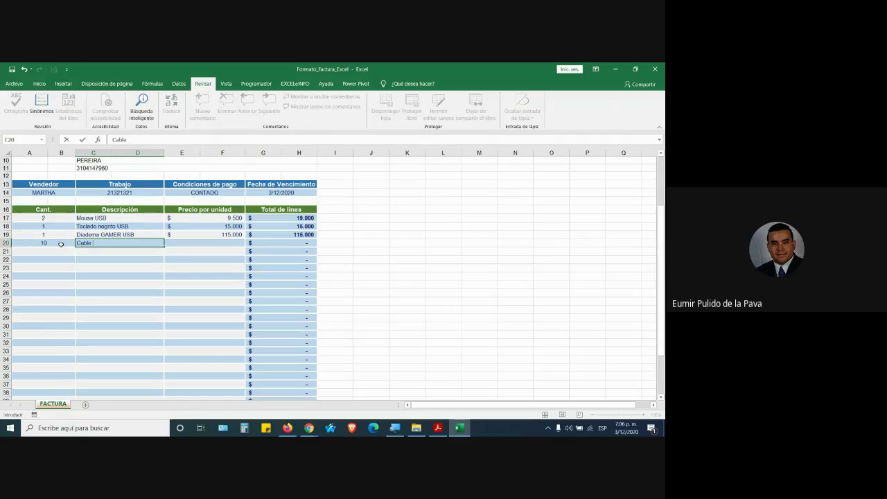
text( USB imp)
text(resora)
key(Tab)
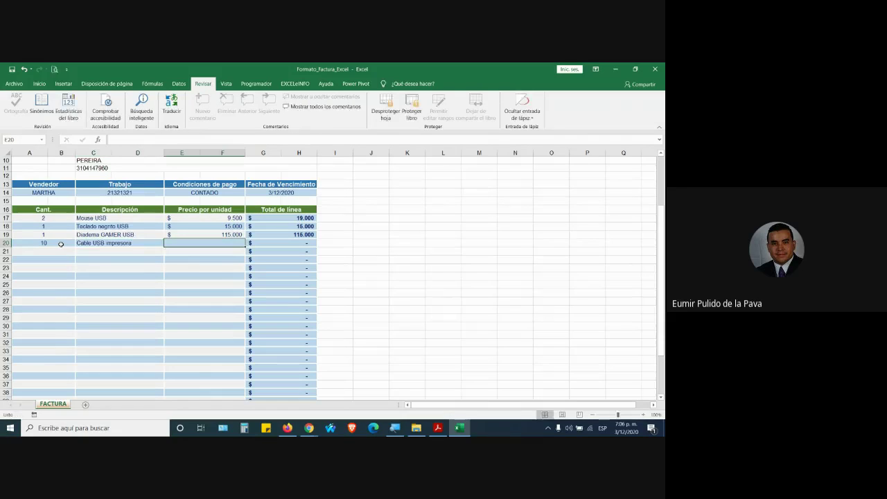
text(5000)
key(Return)
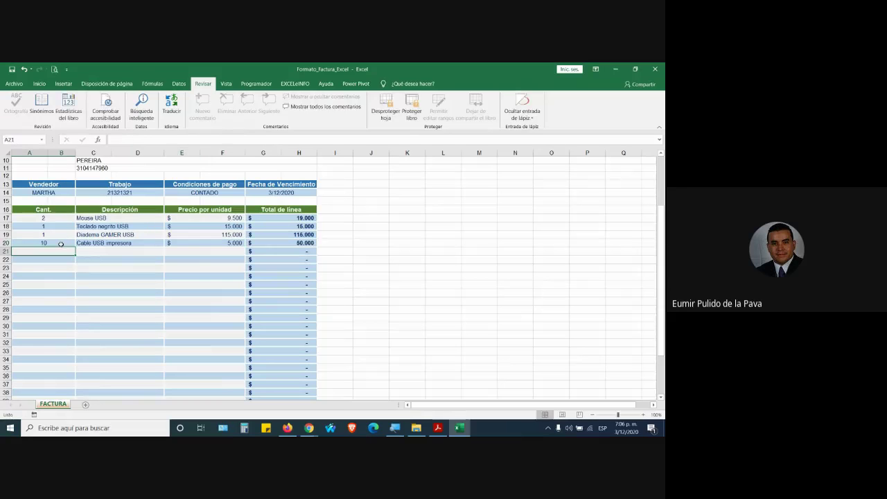
click(272, 240)
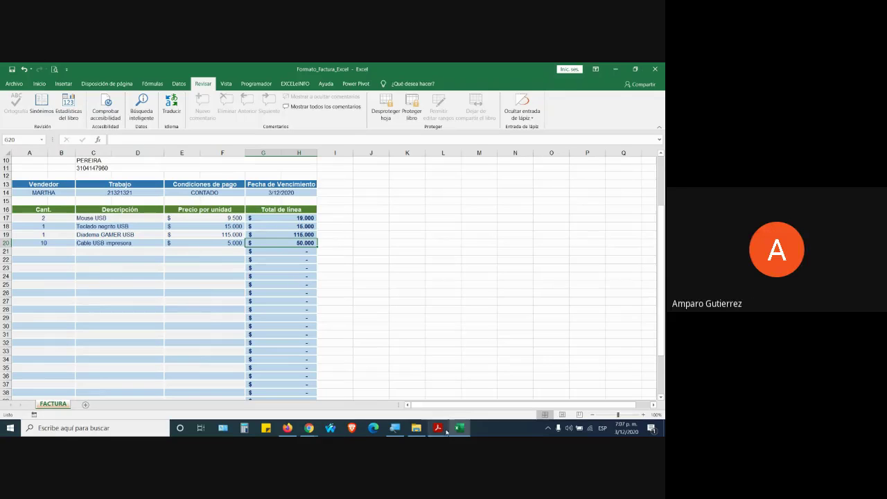
click(299, 416)
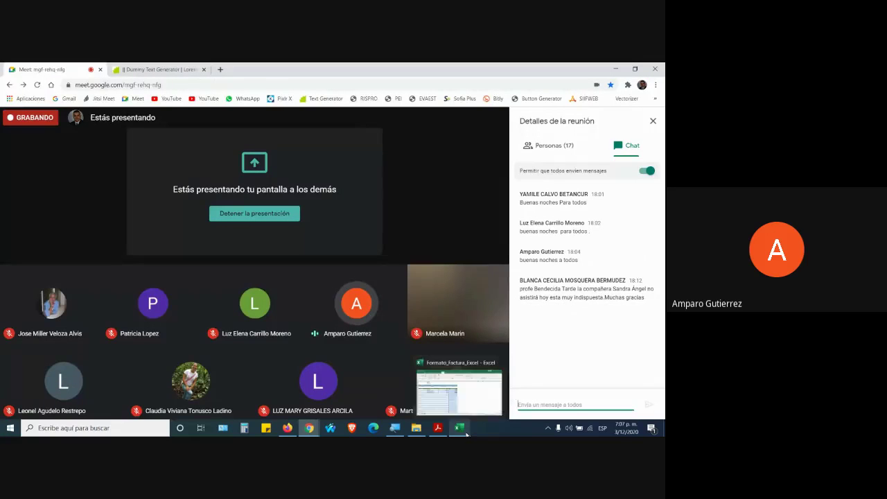
click(420, 381)
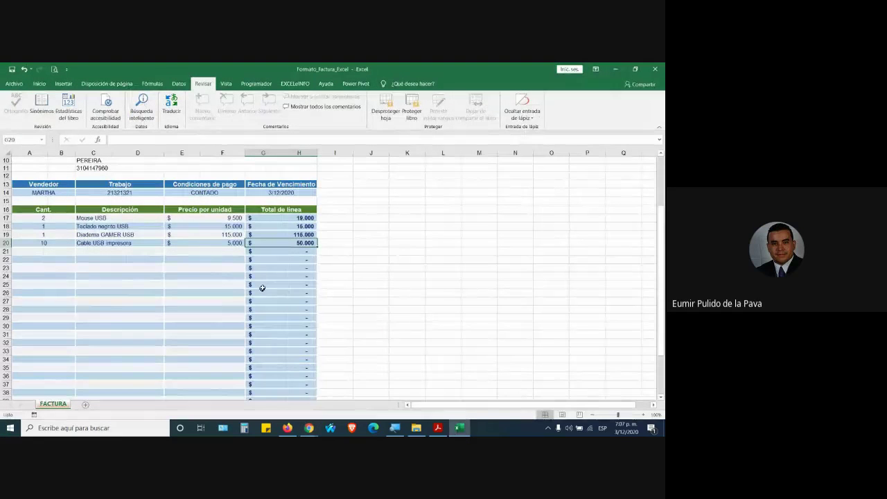
scroll(320, 320, down, 3)
scroll(320, 320, down, 1)
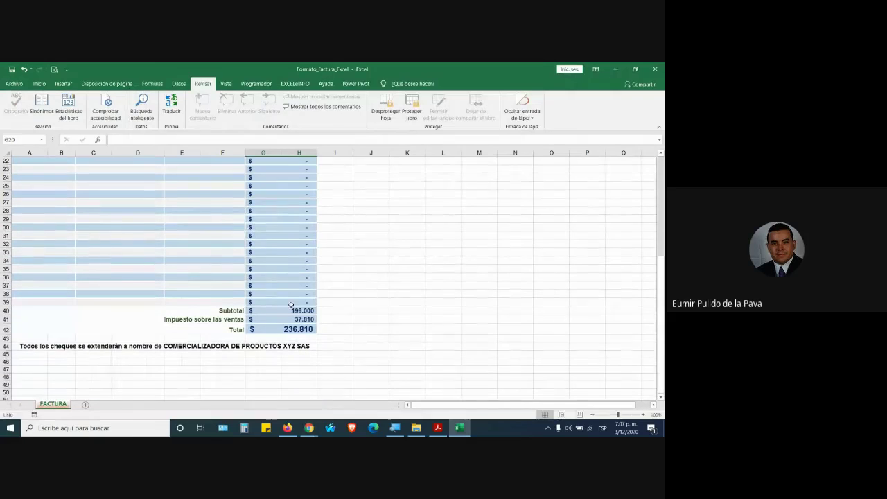
click(292, 310)
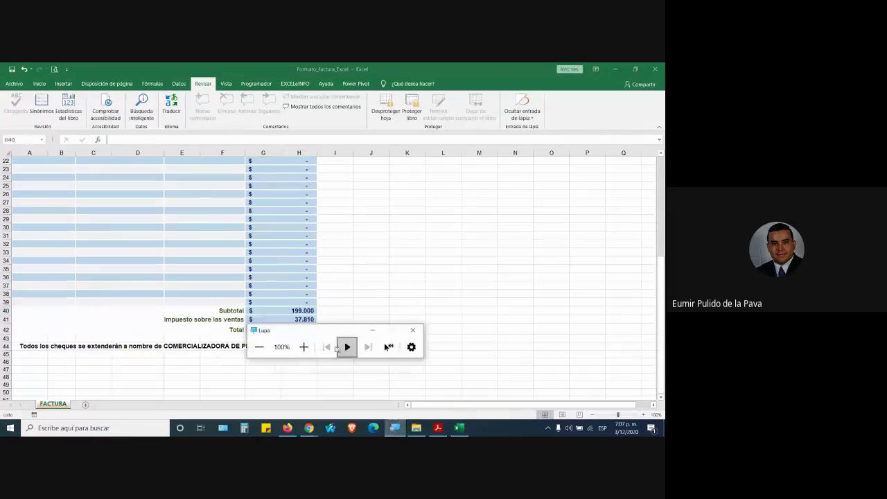
click(305, 347)
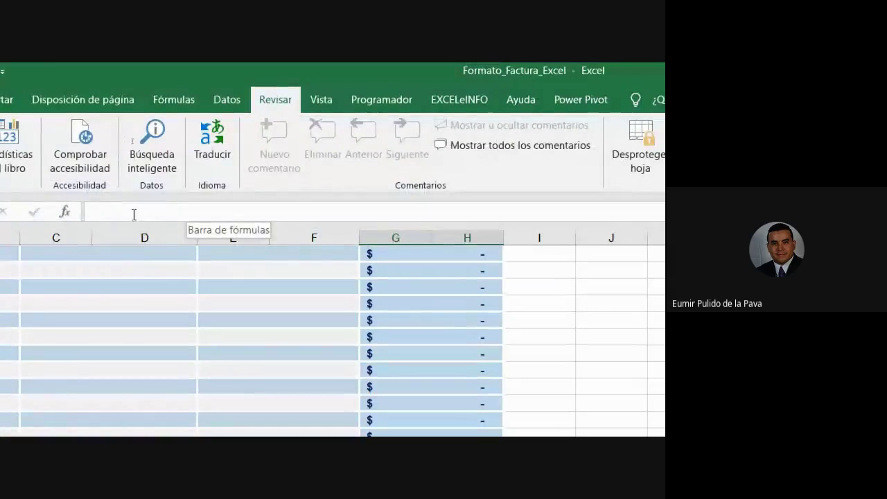
scroll(296, 404, up, 3)
scroll(297, 404, up, 2)
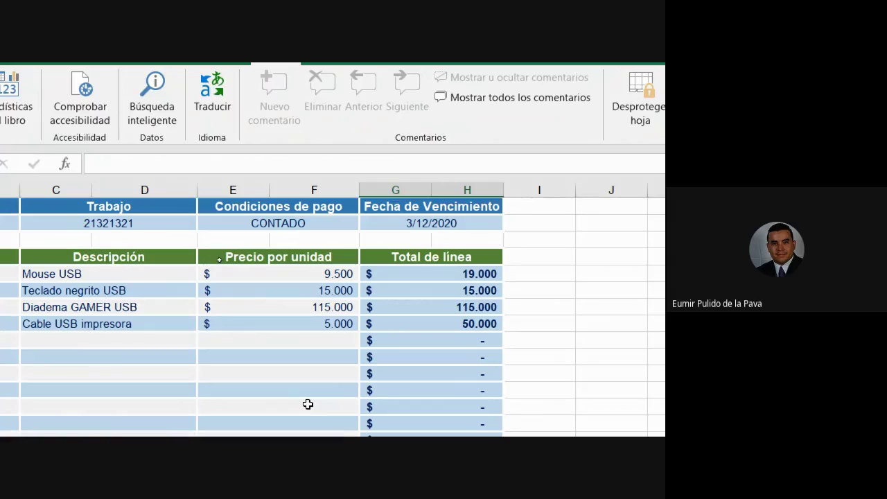
click(416, 274)
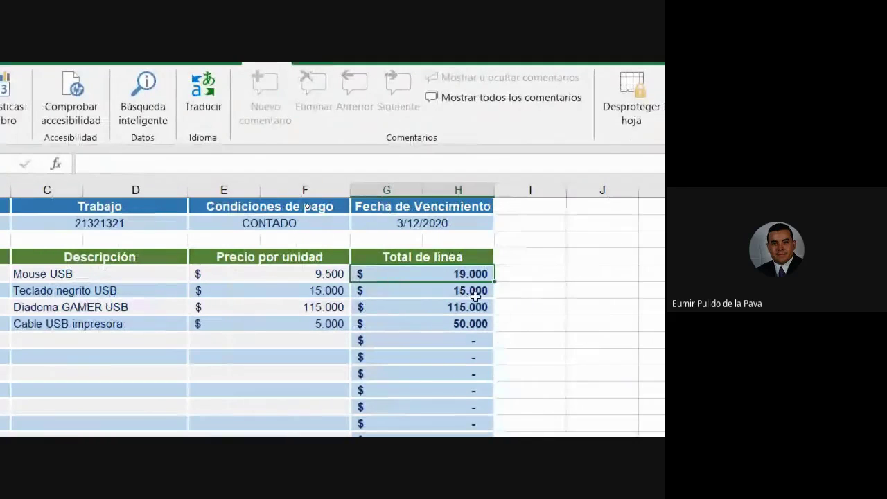
click(457, 307)
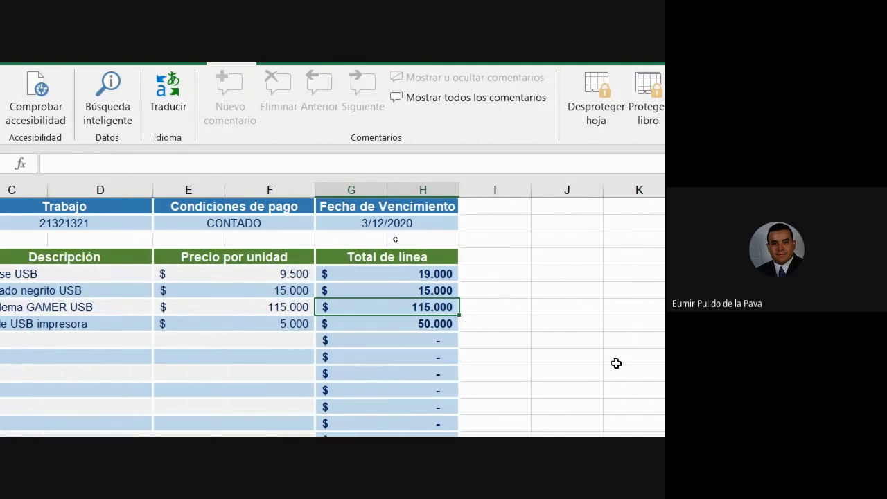
scroll(616, 363, up, 4)
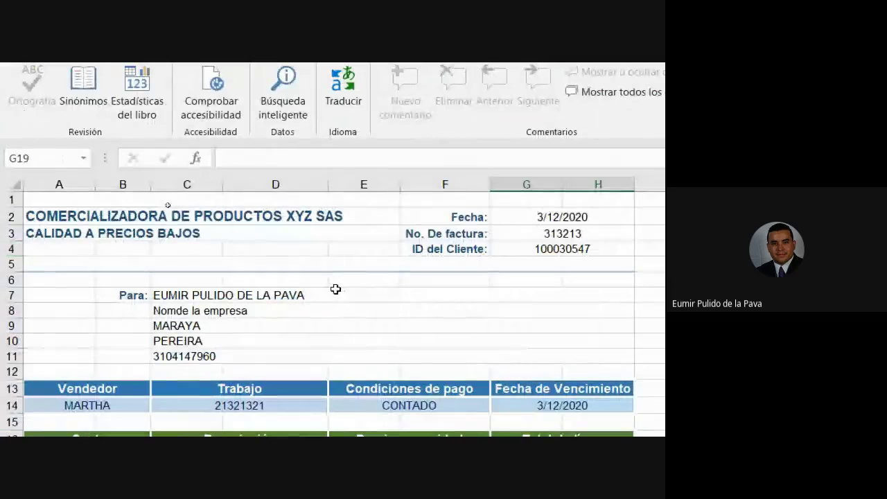
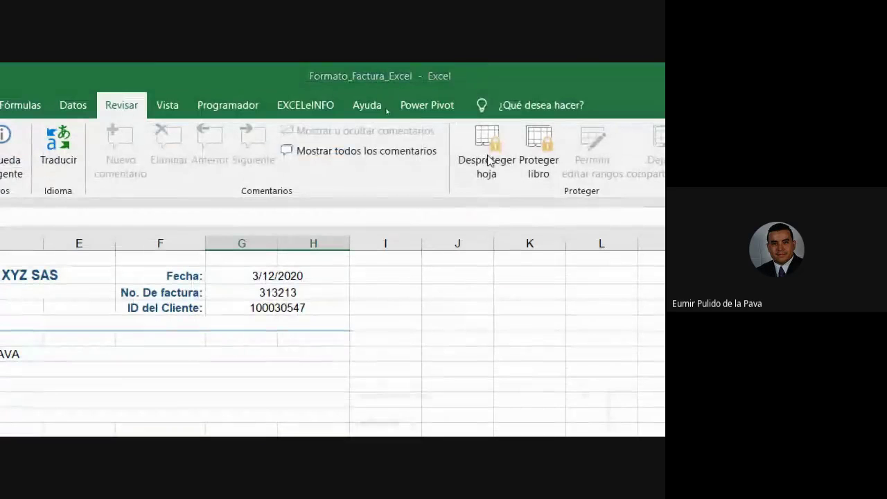
- Unprotect the invoice sheet with its password and select the Total de línea column down to Total
click(488, 156)
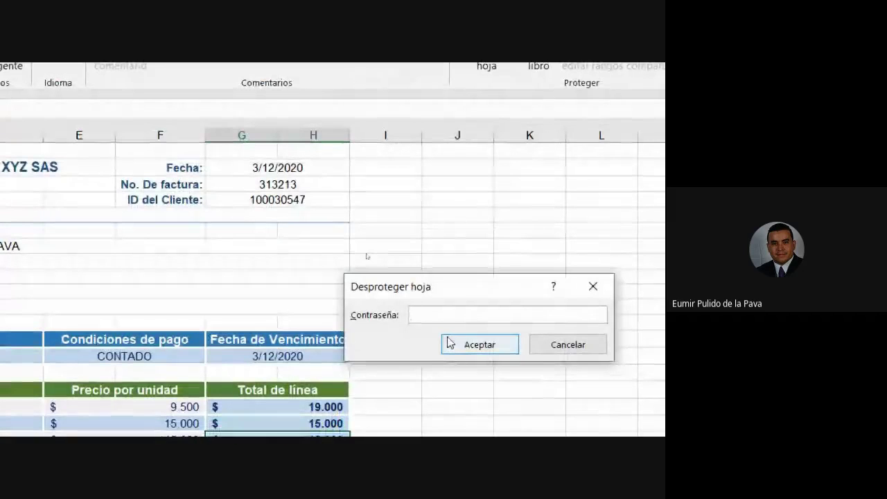
click(359, 279)
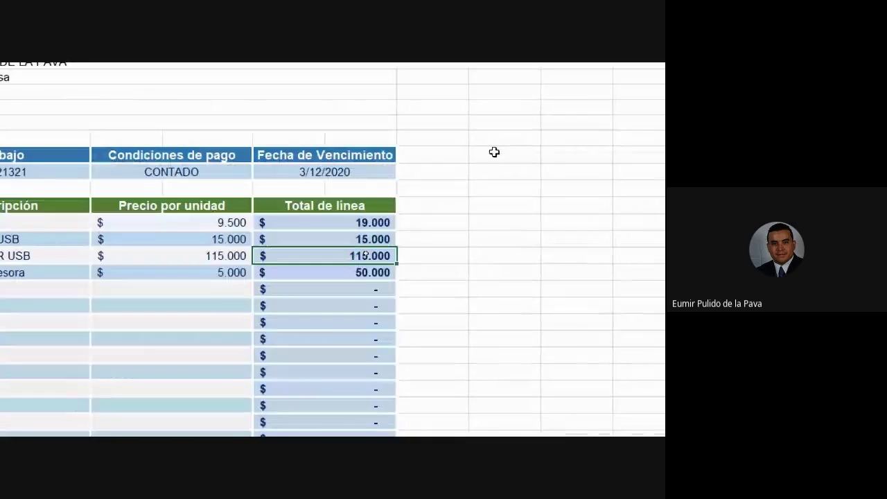
click(362, 215)
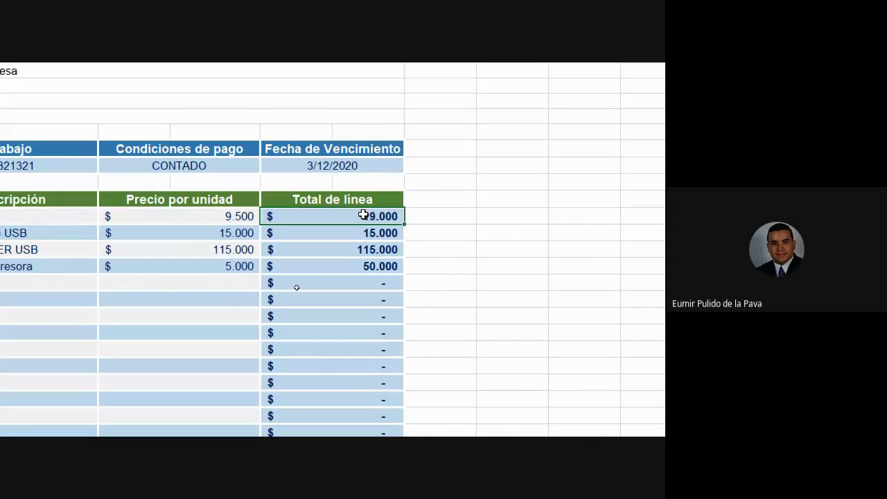
drag(363, 216, 344, 329)
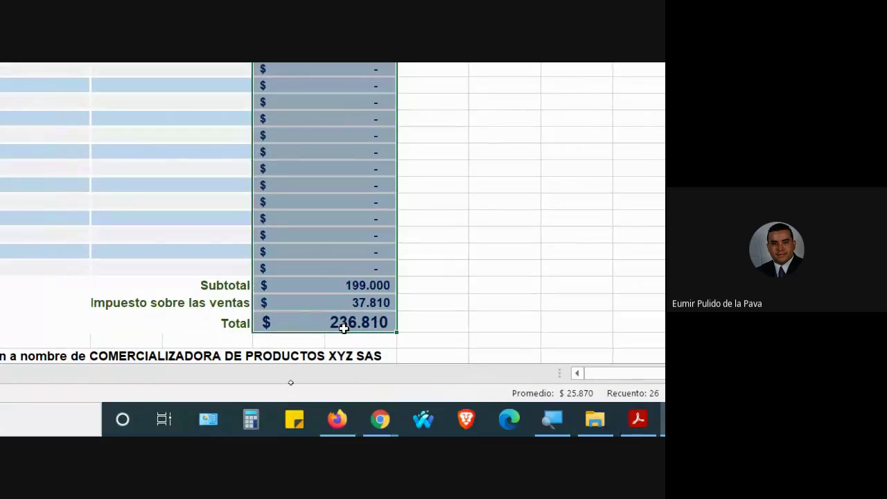
- Mark the selected Total de línea cells as Bloqueada and Oculta in Formato de celdas
right_click(351, 298)
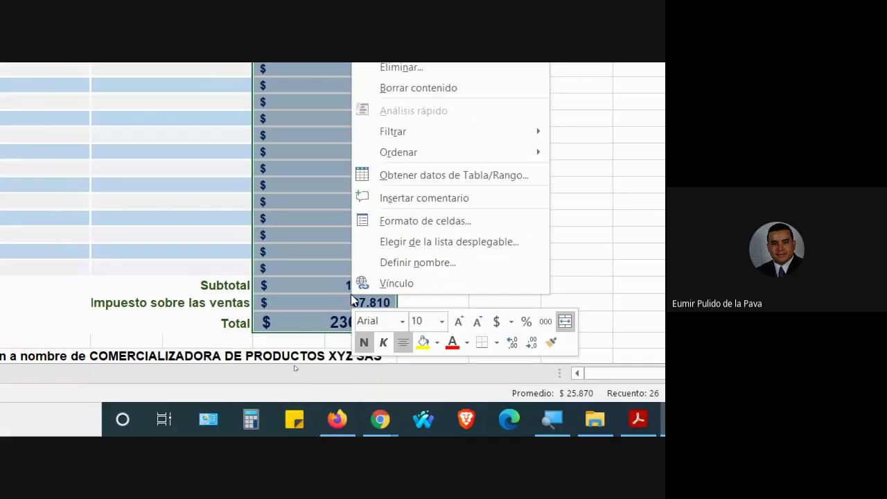
click(433, 221)
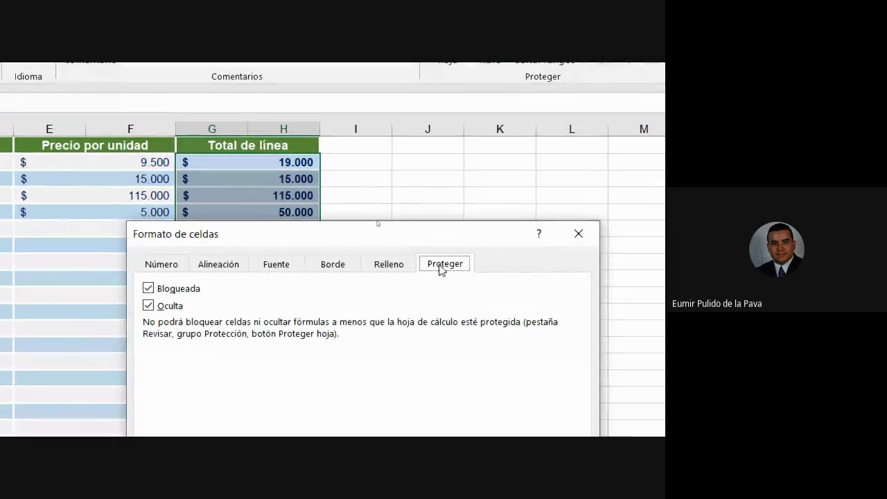
click(150, 307)
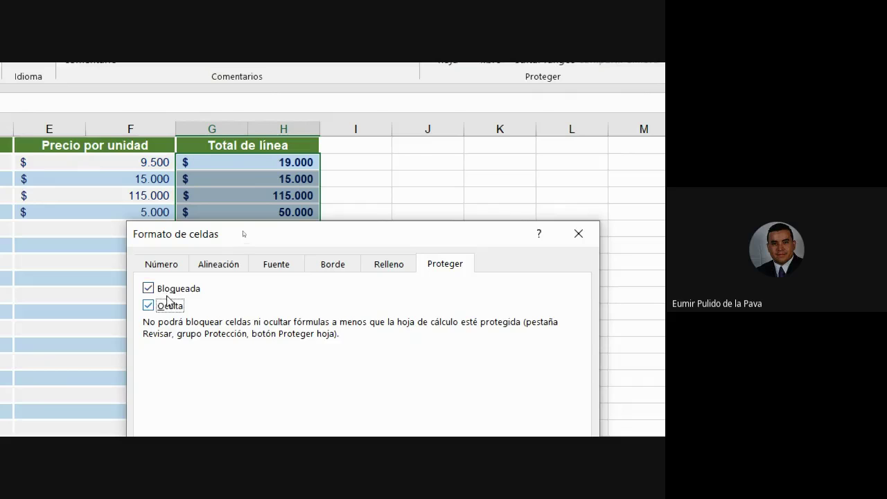
click(156, 290)
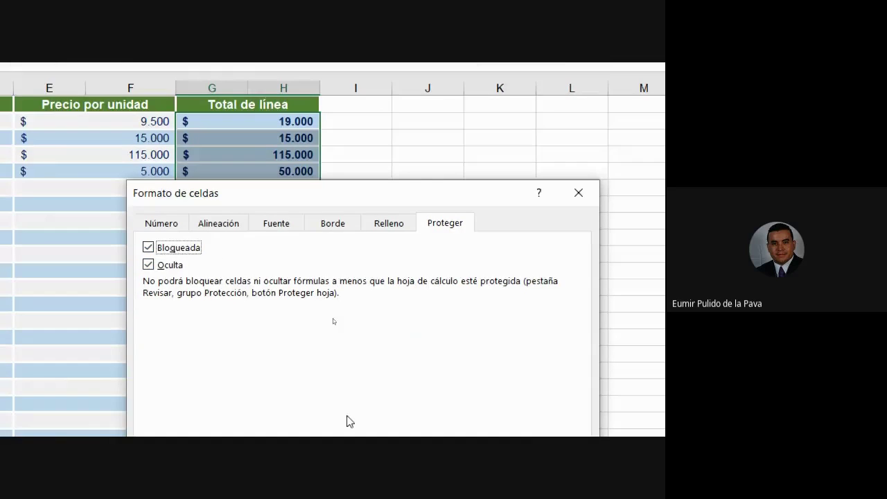
click(476, 390)
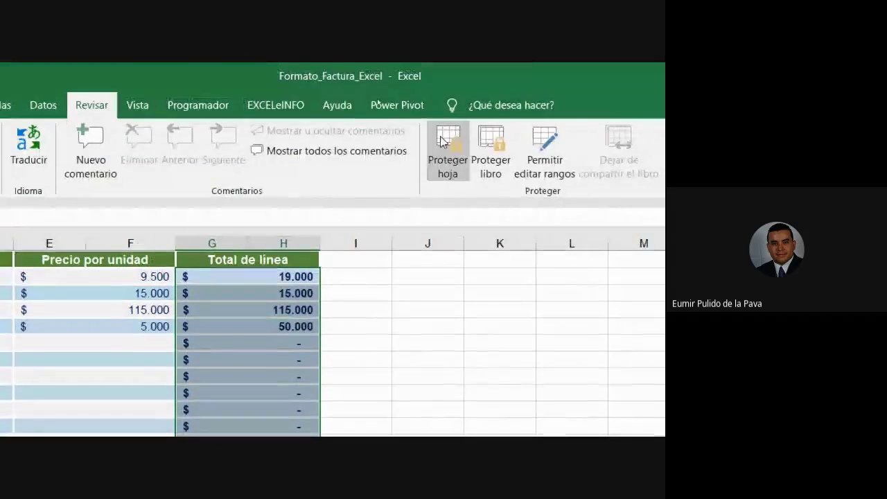
- Start Proteger hoja with a password, then switch to the Google Meet call in Chrome
click(444, 143)
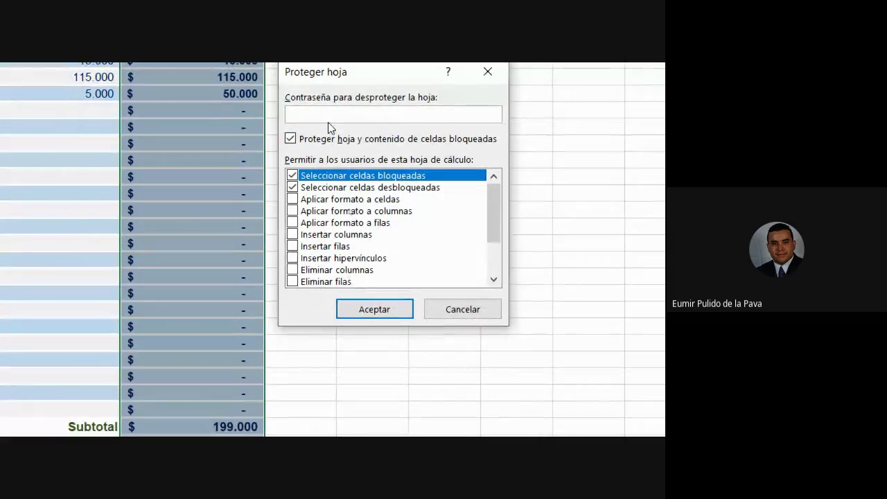
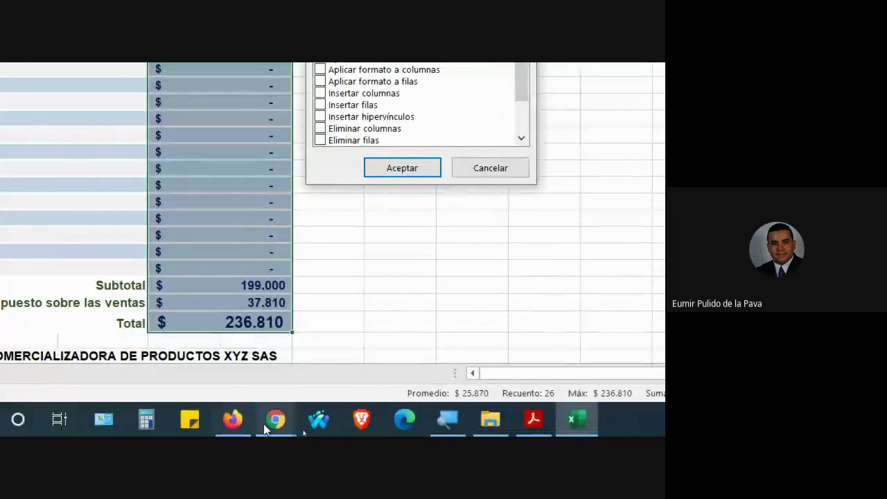
mouse_move(276, 420)
click(240, 372)
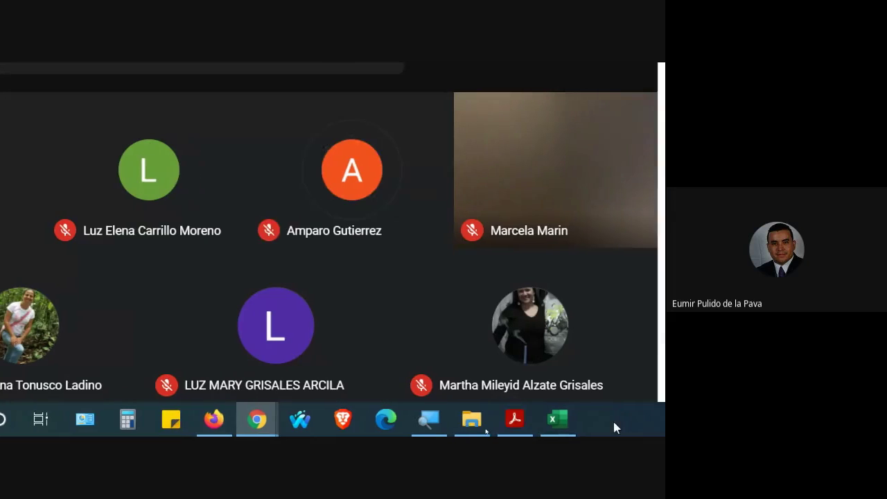
- Return to the Excel workbook where the Proteger hoja settings are still open
click(558, 420)
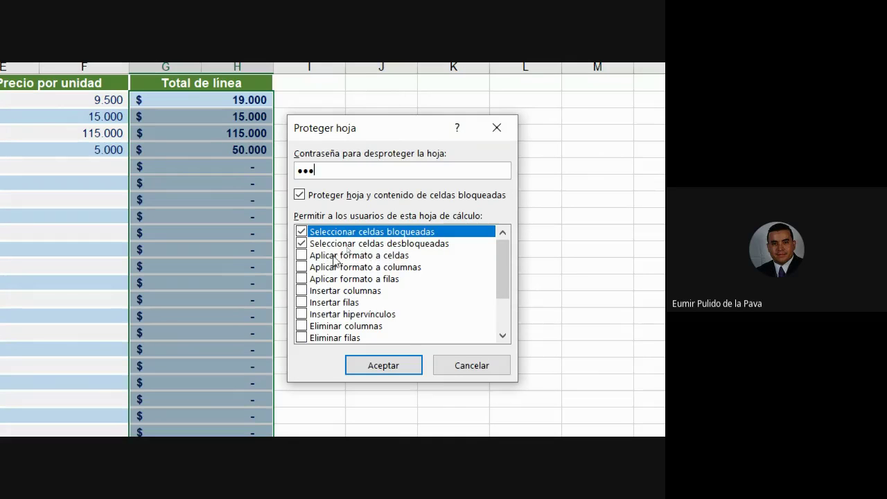
- Protect the sheet with a confirmed password, allowing Aplicar formato a celdas
click(303, 256)
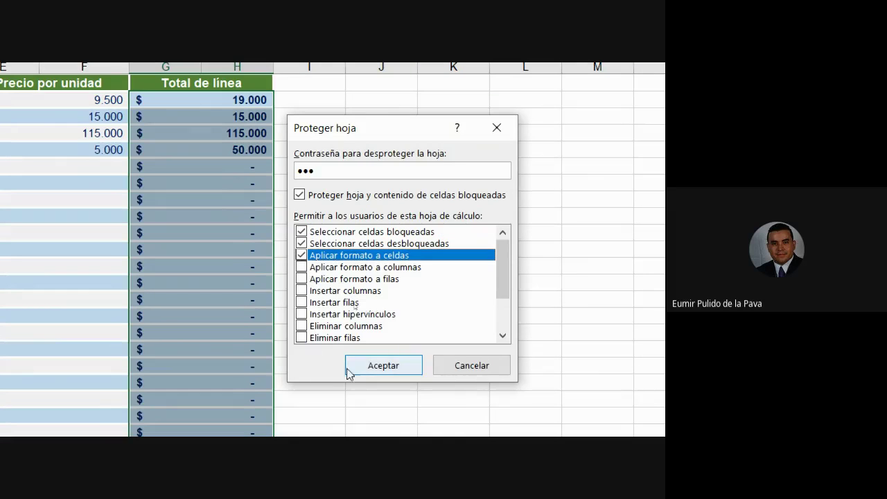
click(367, 377)
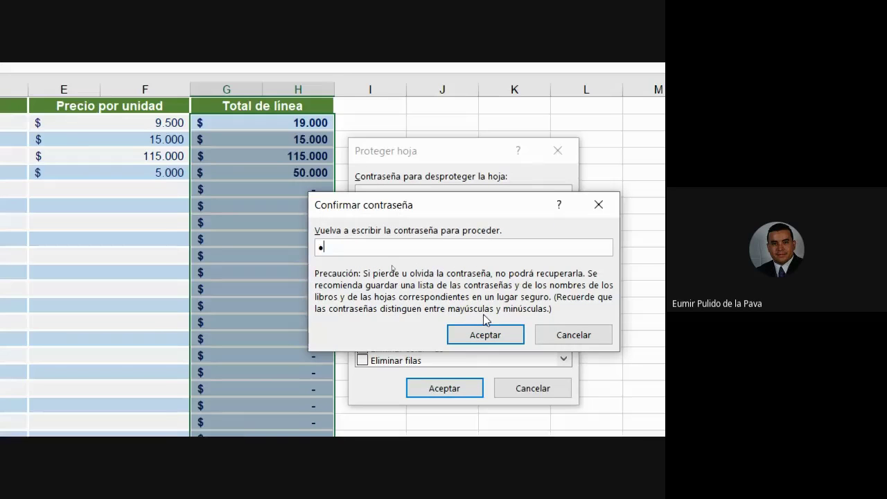
click(425, 312)
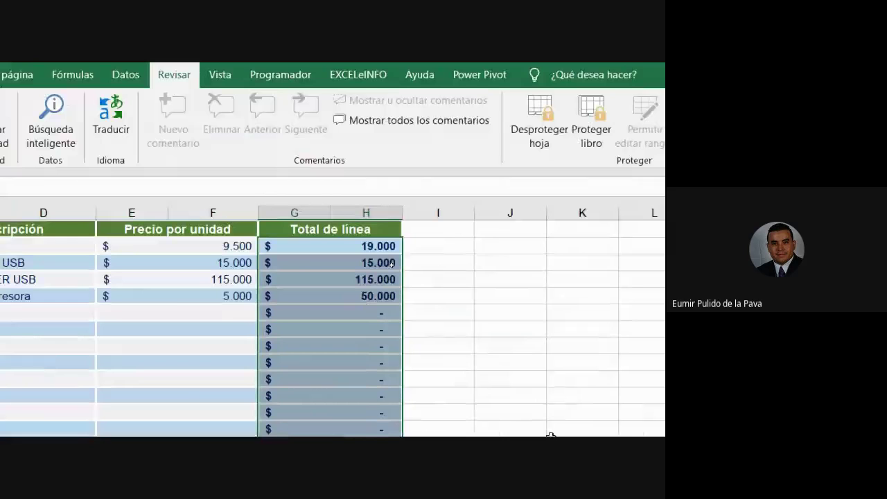
- Scroll to the top of the invoice, select the Para: cells C7 and B7, and show Inicio
scroll(107, 319, up, 3)
scroll(131, 317, up, 2)
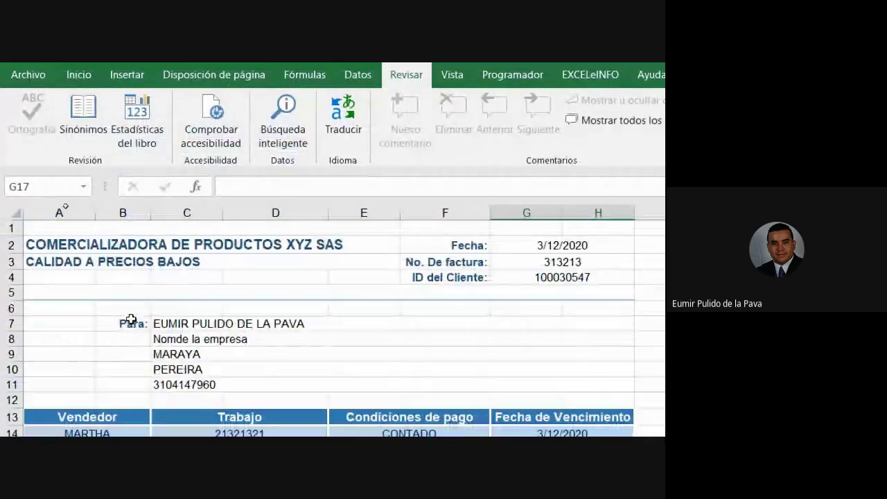
click(176, 321)
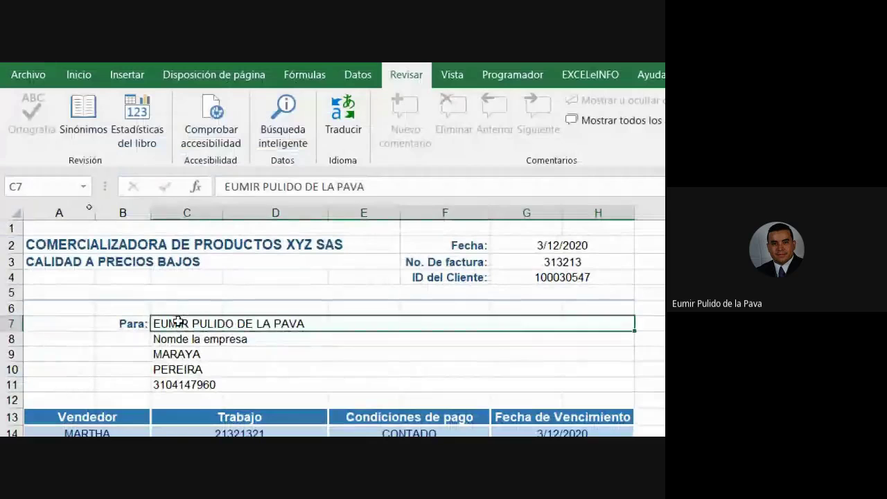
click(128, 321)
click(78, 75)
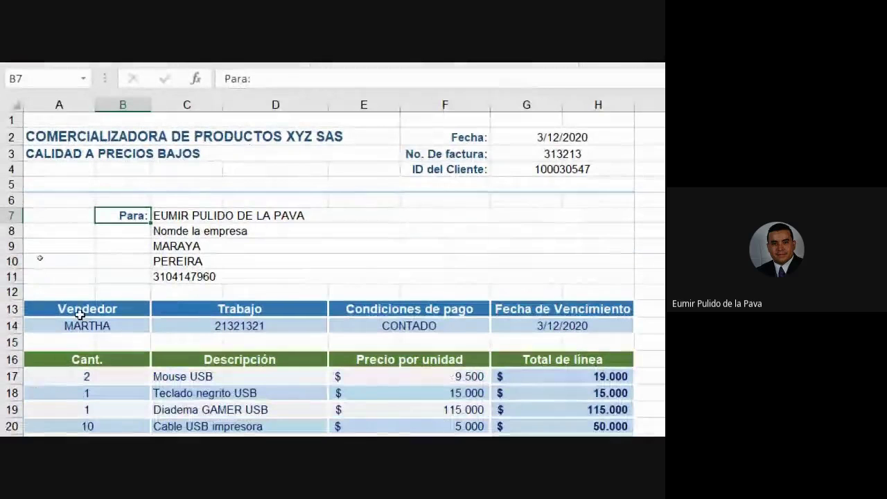
- Select the invoice header rows 13–14 from Vendedor to the due date
drag(80, 312, 491, 310)
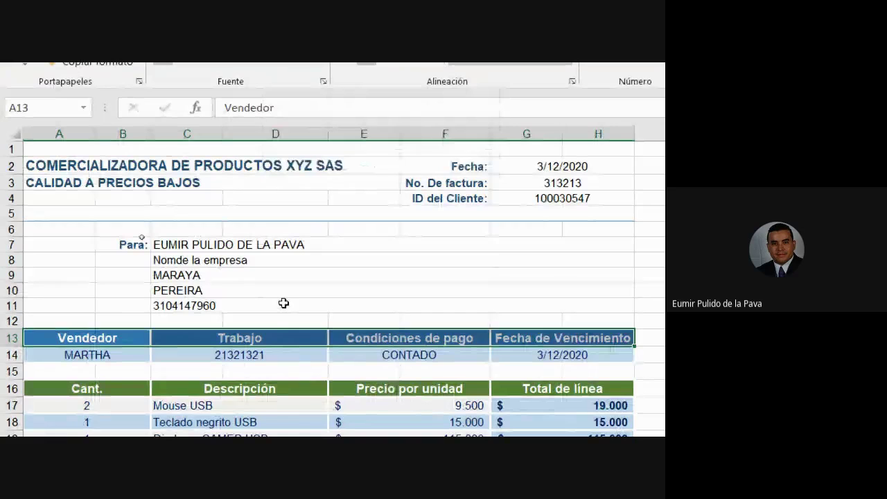
click(274, 340)
click(267, 352)
click(393, 339)
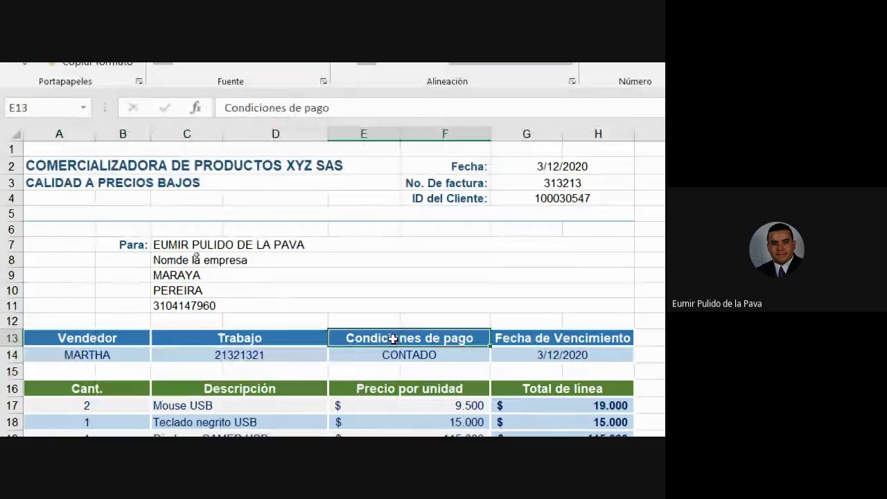
click(382, 353)
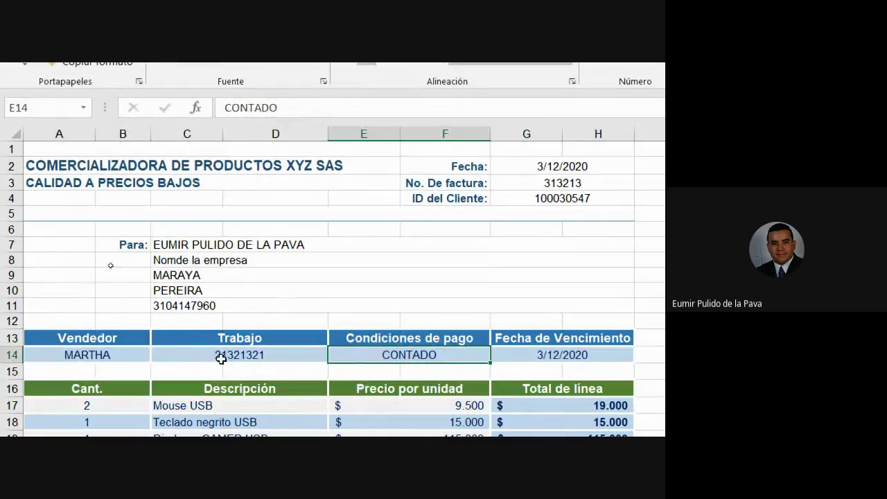
click(257, 336)
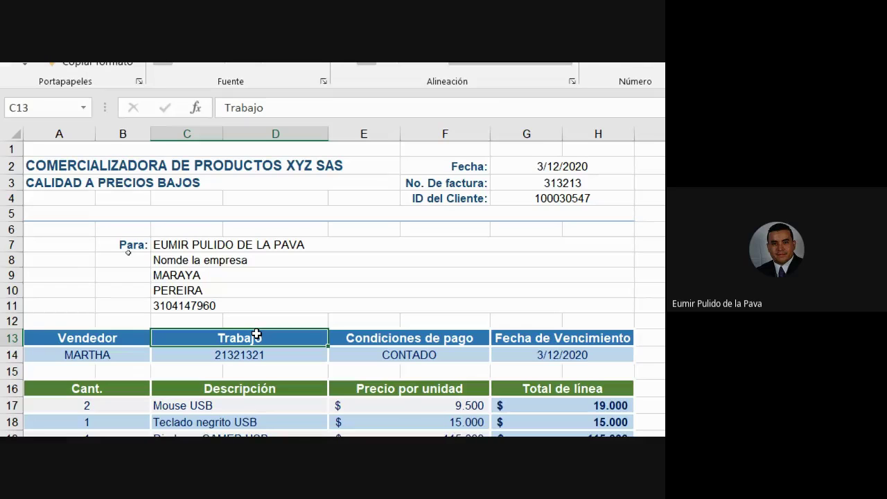
drag(113, 340, 592, 362)
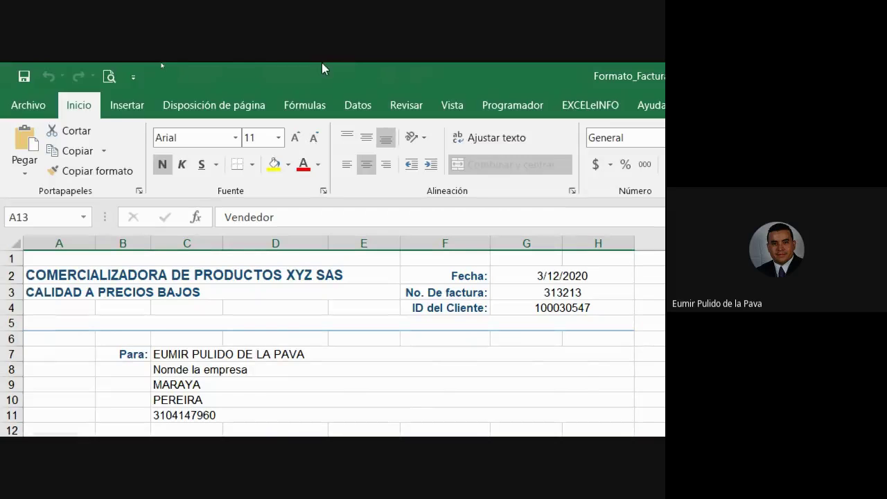
- Fill rows 13–14 yellow and enlarge their text, then undo all three changes with Ctrl+Z
click(269, 168)
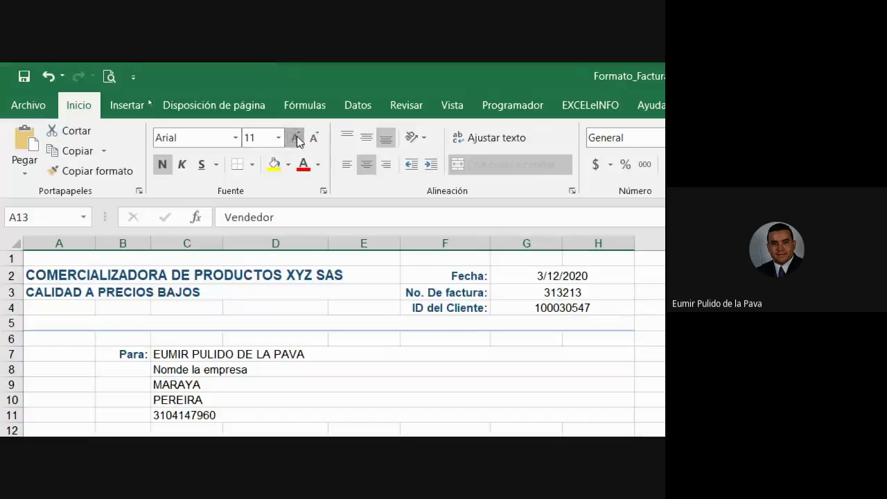
click(294, 138)
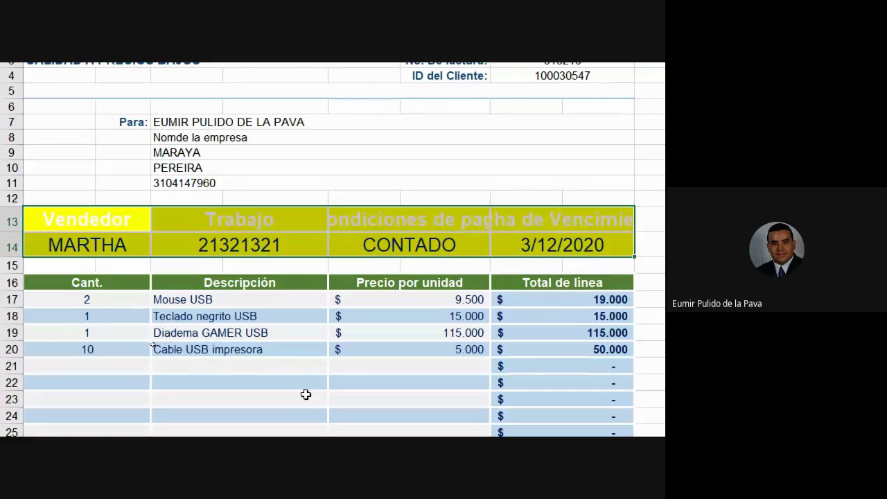
key(ctrl+z)
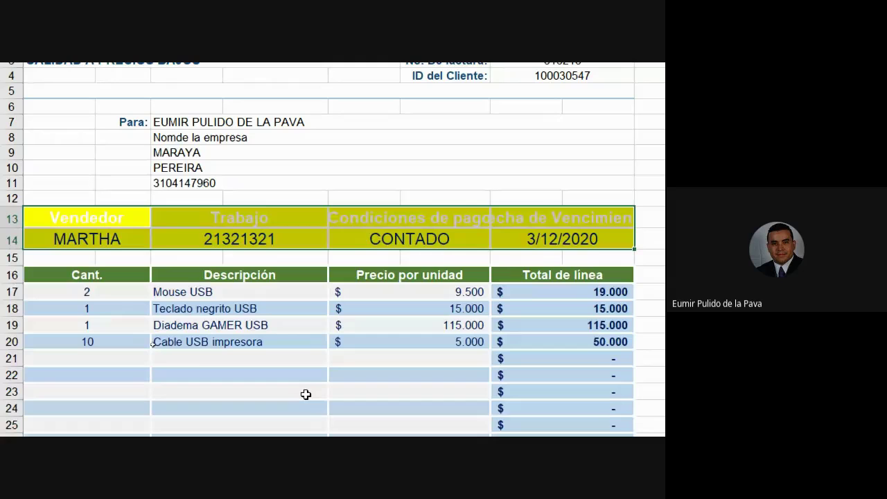
key(ctrl+z)
key(ctrl+z)
key(ctrl+z)
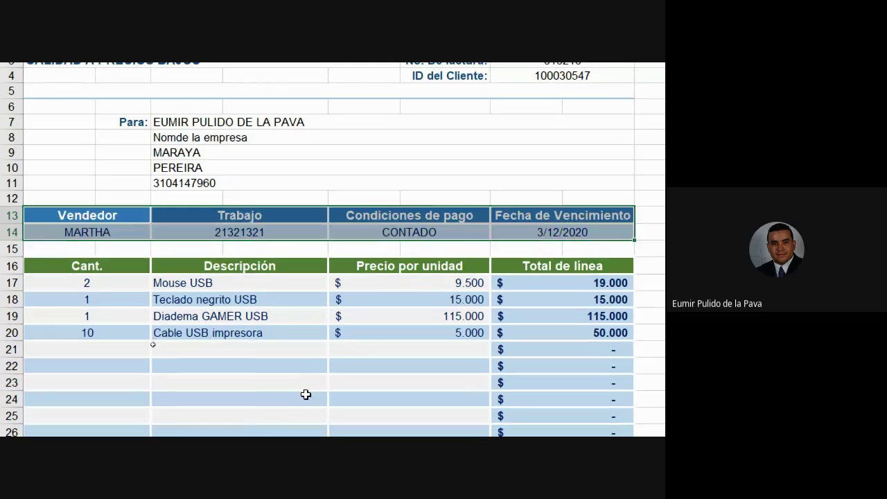
key(ctrl+z)
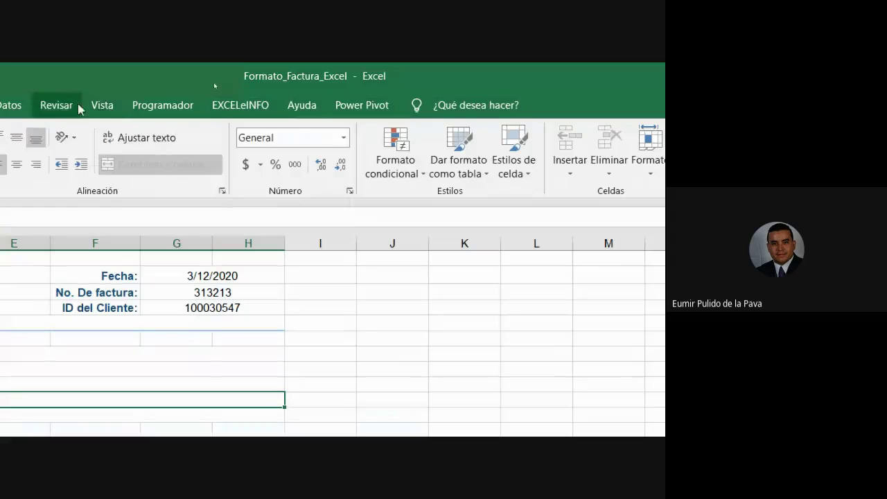
- Unprotect the invoice sheet from Revisar using its password
click(69, 105)
click(422, 152)
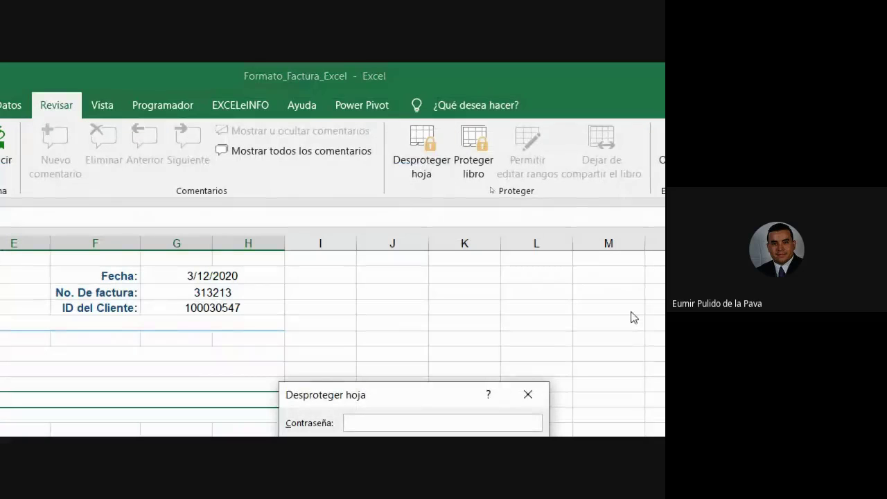
key(Return)
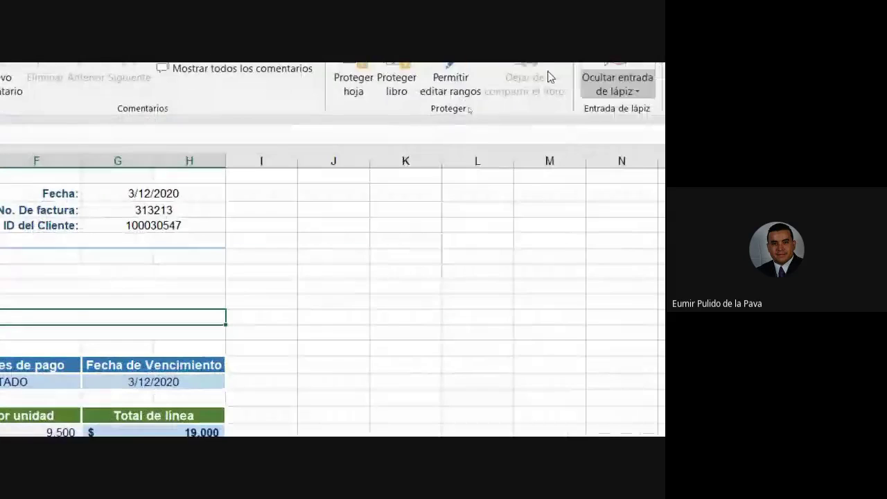
- In Proteger hoja, clear every permission, including selecting locked and unlocked cells
click(353, 84)
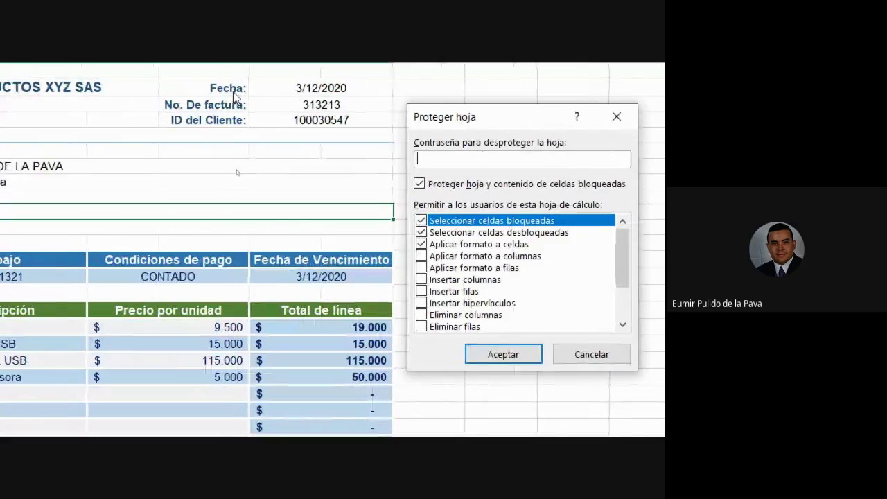
click(269, 244)
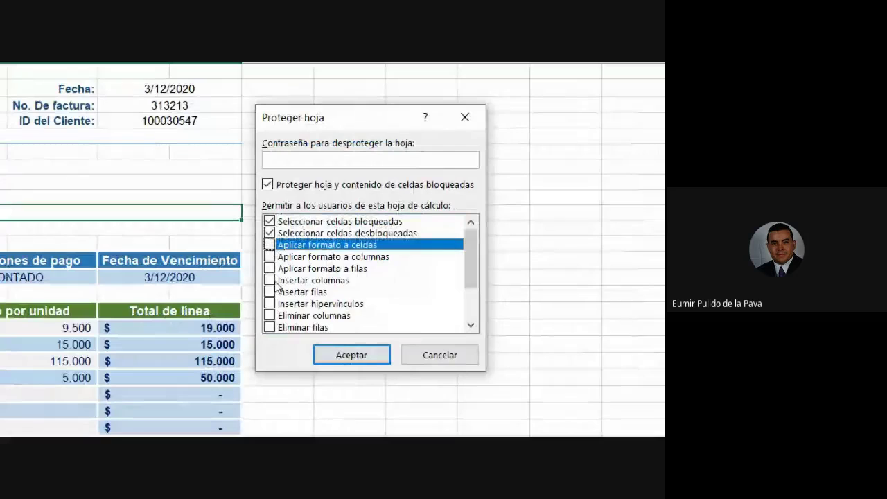
click(270, 292)
click(270, 280)
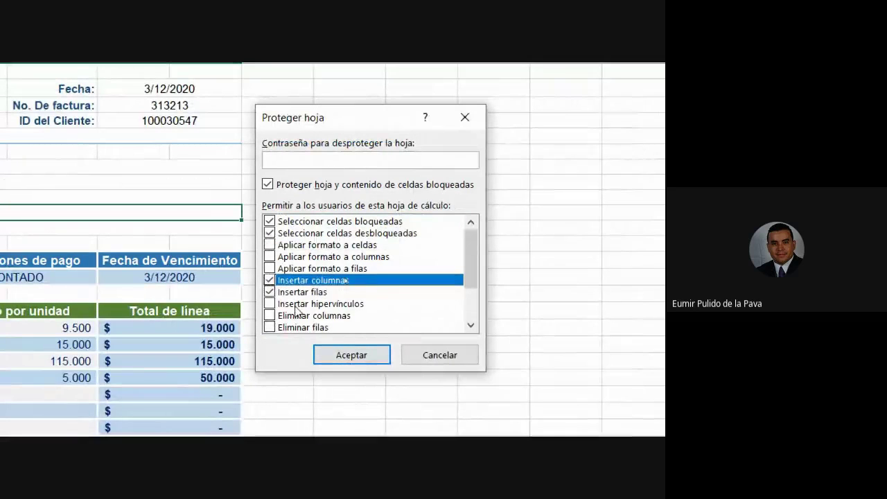
click(270, 315)
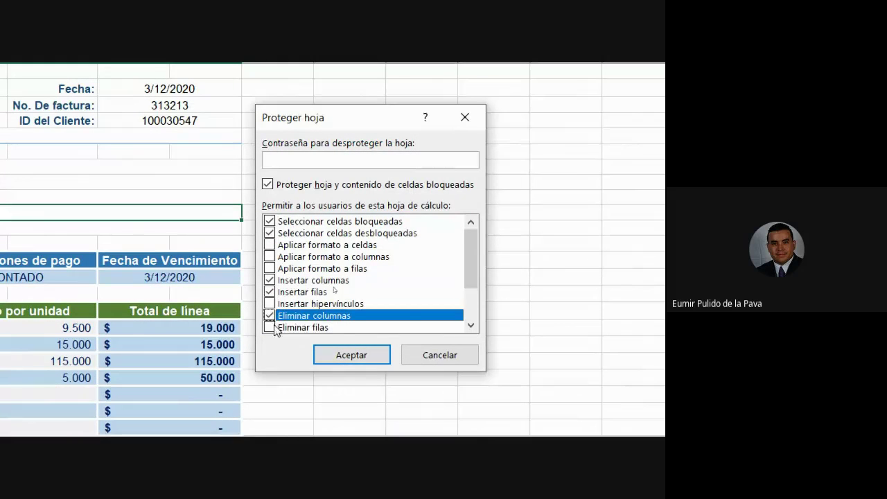
click(270, 327)
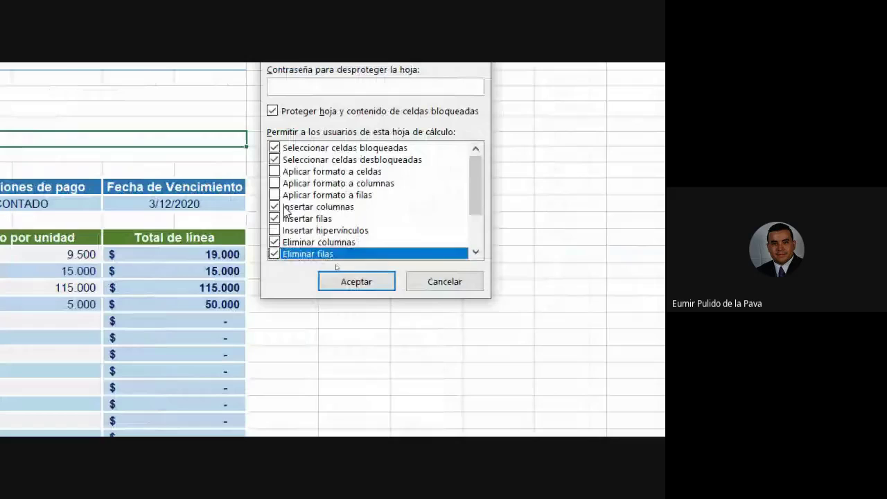
click(281, 207)
click(274, 207)
click(274, 218)
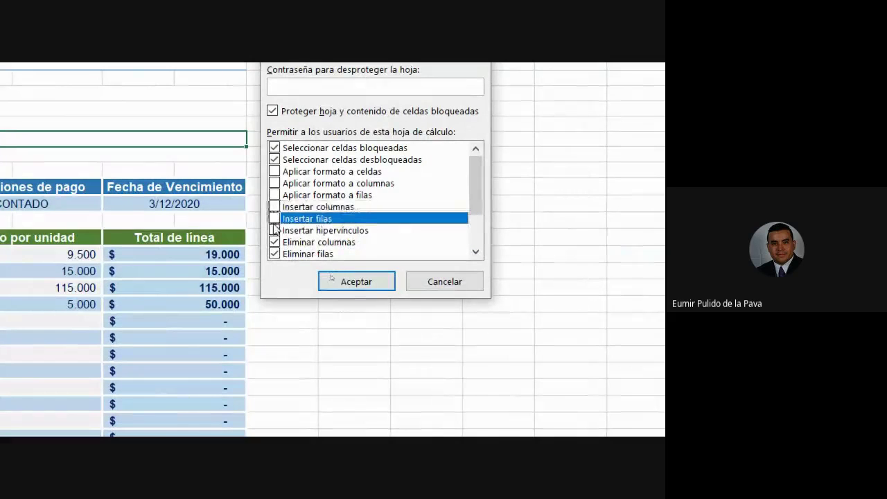
click(274, 242)
click(275, 254)
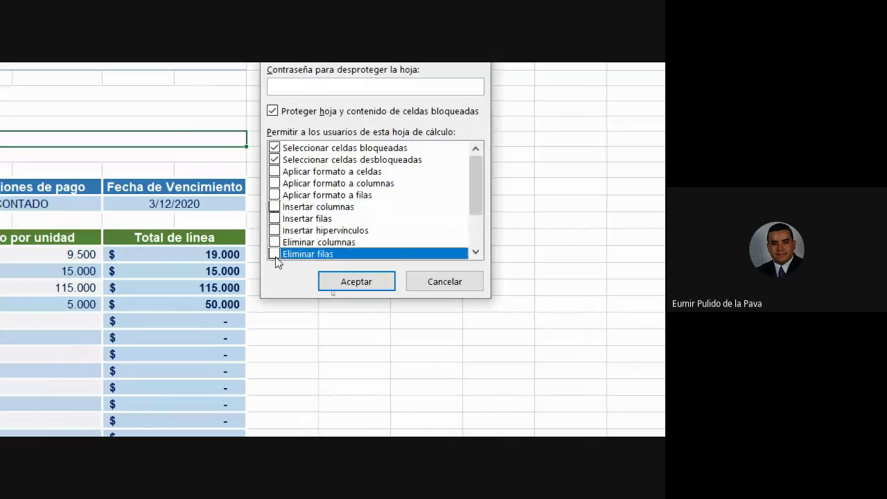
click(274, 147)
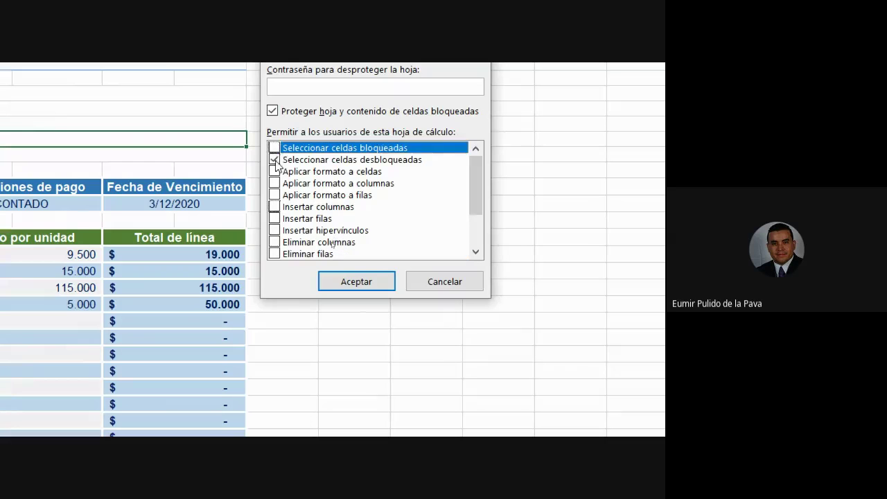
click(274, 159)
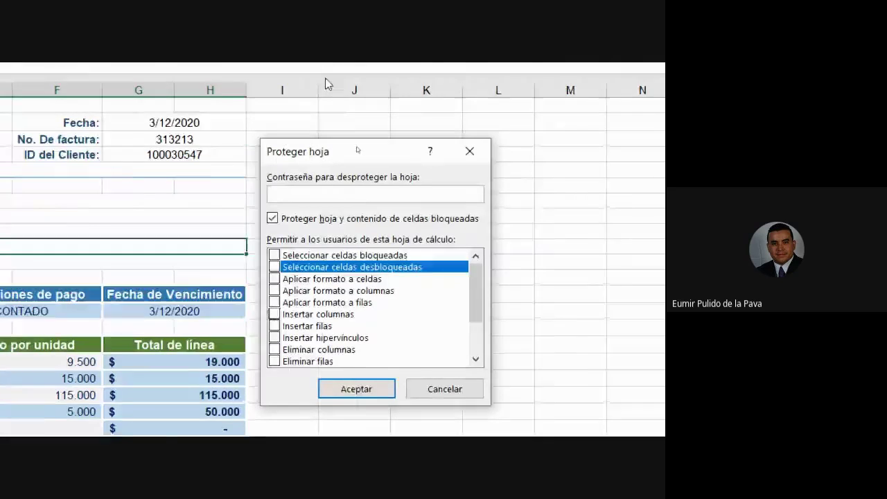
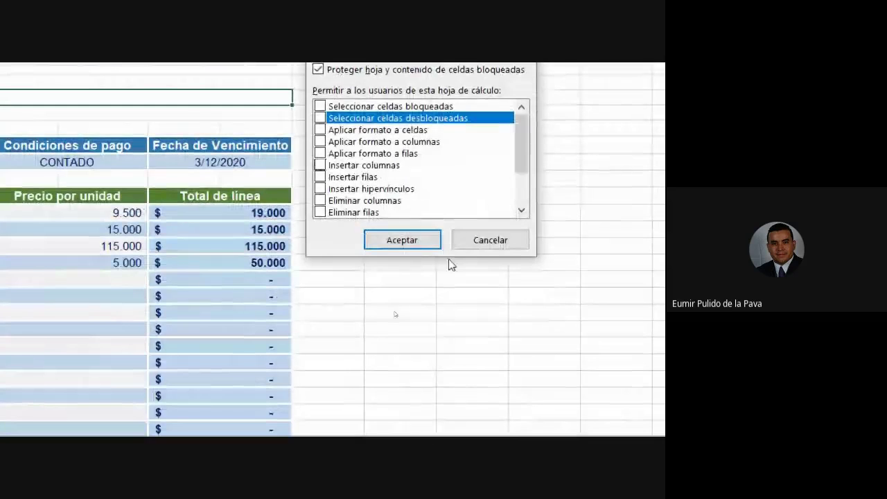
- Set and confirm a password to protect the sheet with no permissions allowed
click(415, 248)
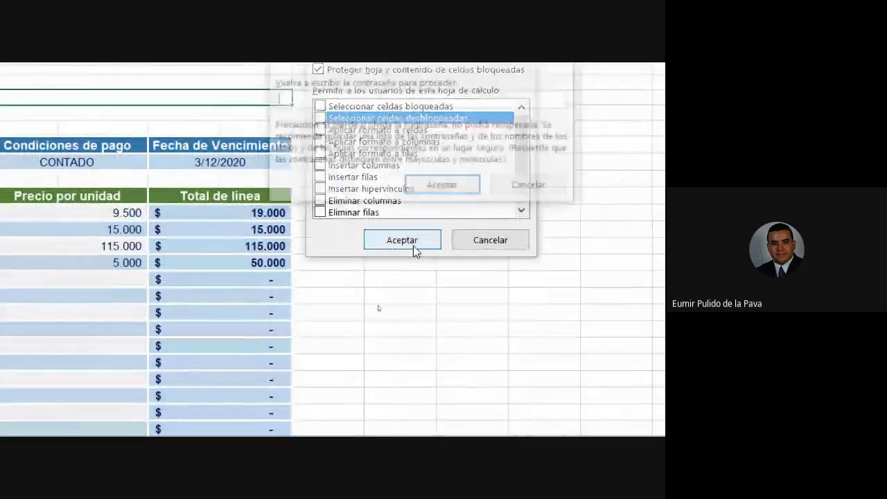
key(Return)
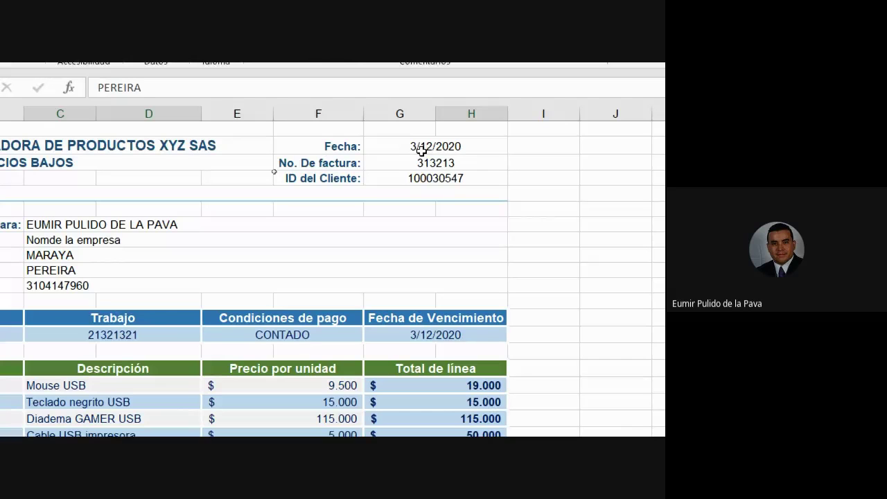
scroll(86, 370, down, 2)
scroll(101, 254, down, 2)
scroll(102, 254, left, 2)
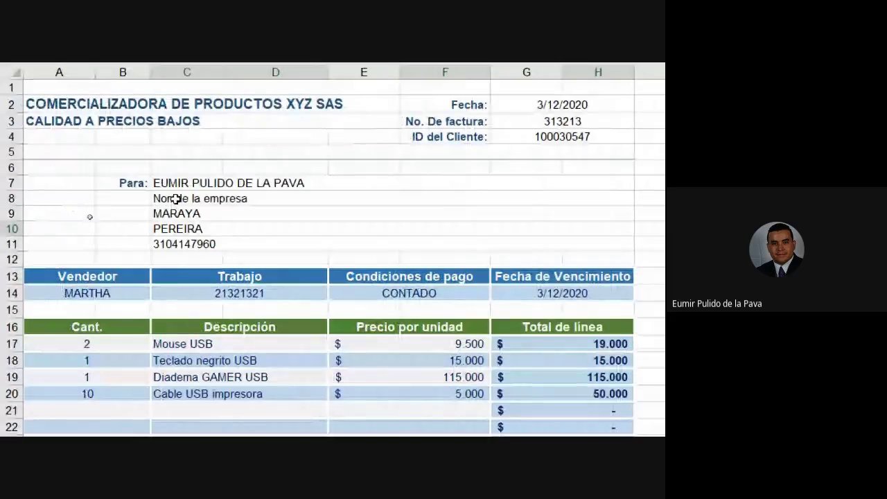
click(178, 230)
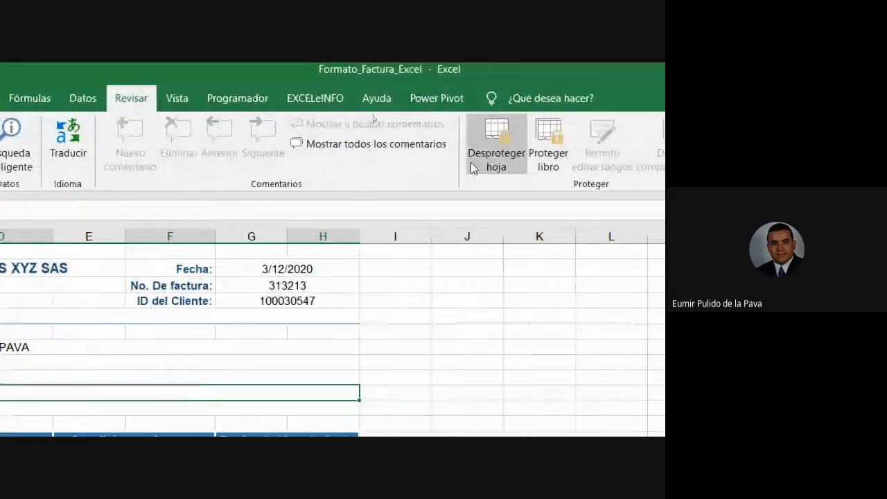
- Unprotect the invoice sheet with its password, briefly opening and closing Proteger libro
click(485, 163)
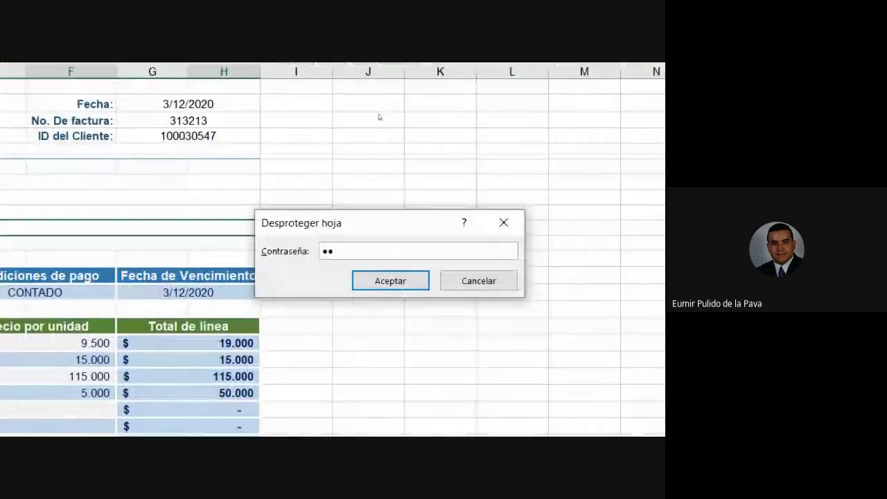
key(Return)
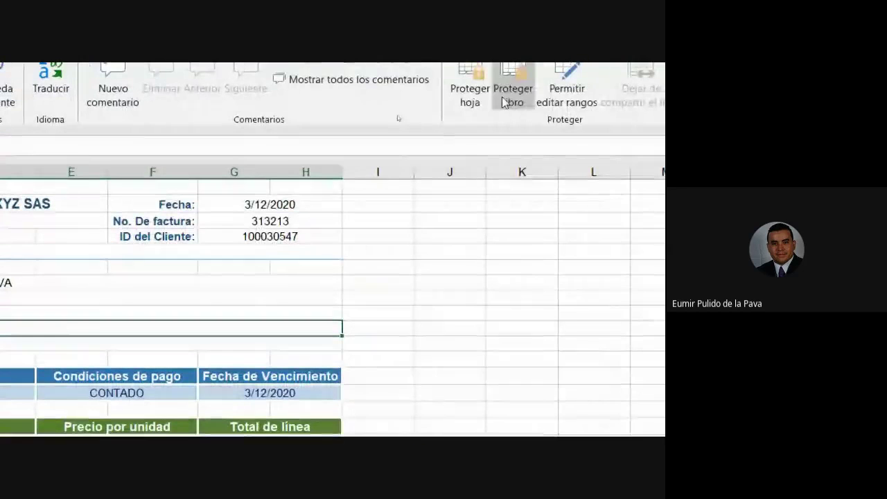
click(513, 94)
click(559, 287)
- Re-protect the sheet allowing only selection of locked and unlocked cells, with a confirmed password
click(469, 92)
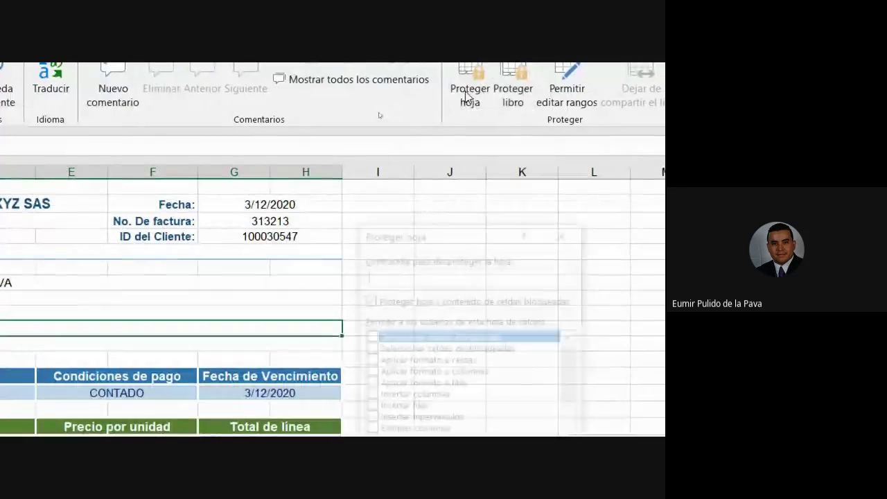
click(278, 229)
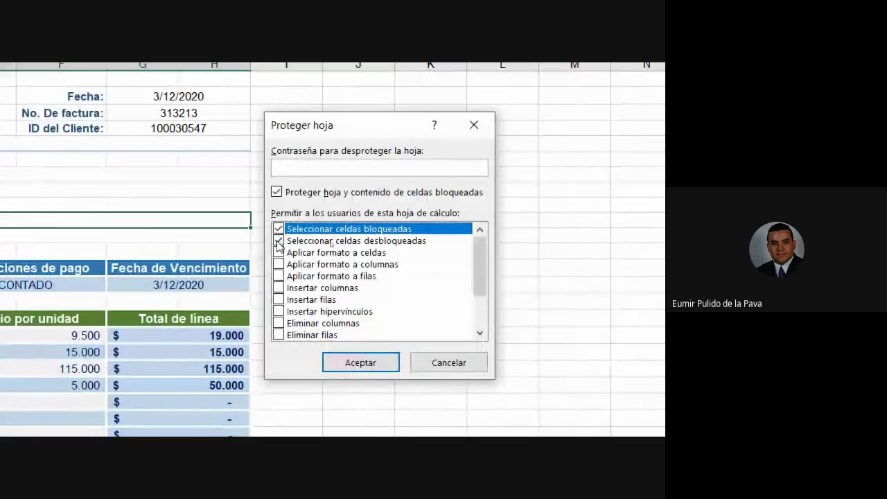
click(278, 241)
click(296, 166)
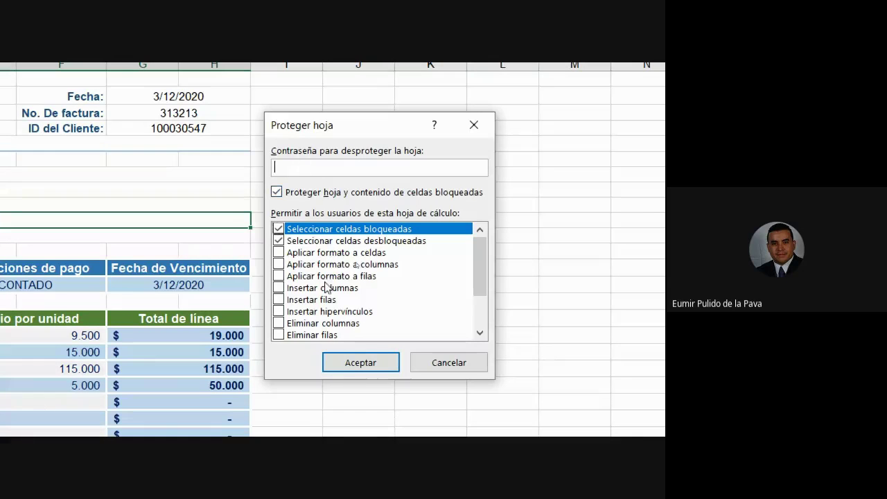
drag(479, 276, 478, 316)
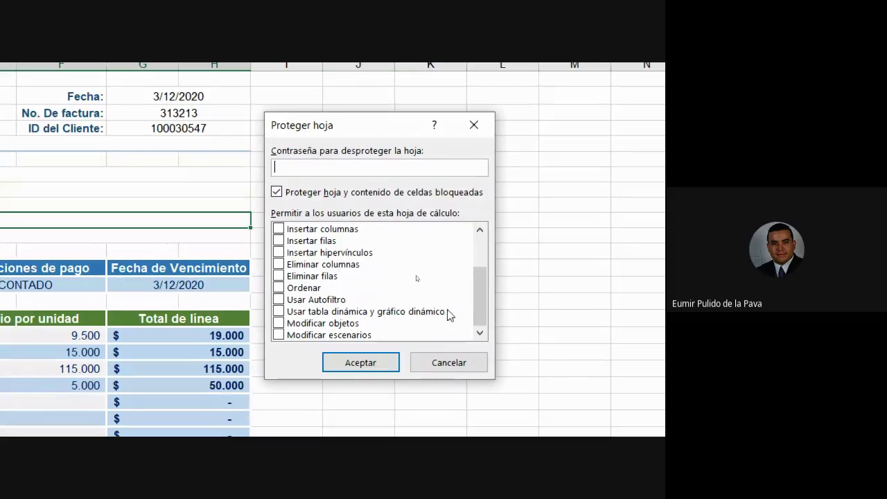
drag(481, 305, 481, 272)
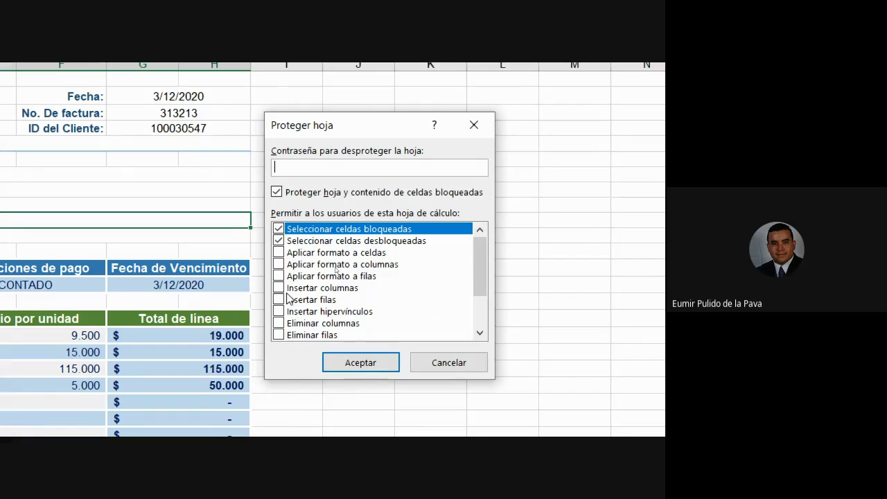
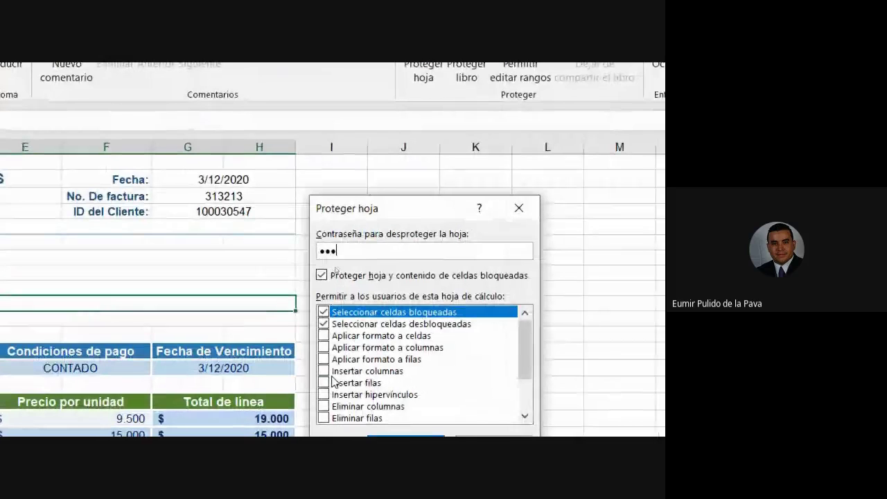
key(Return)
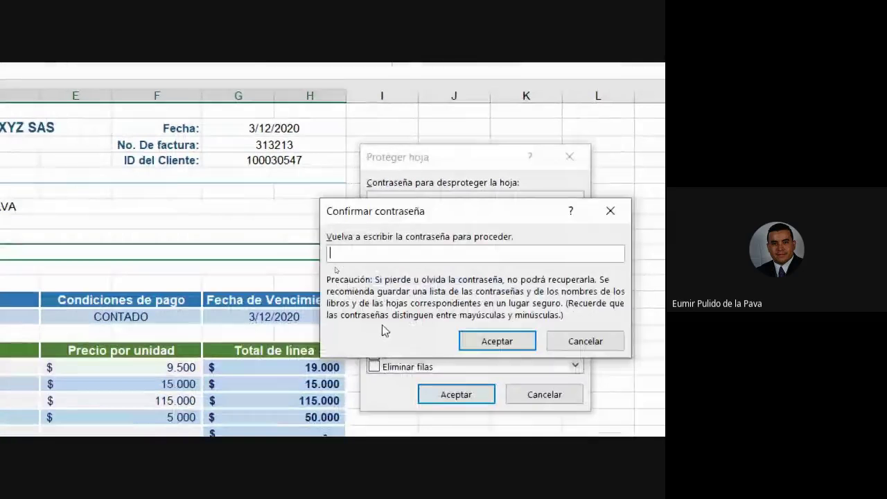
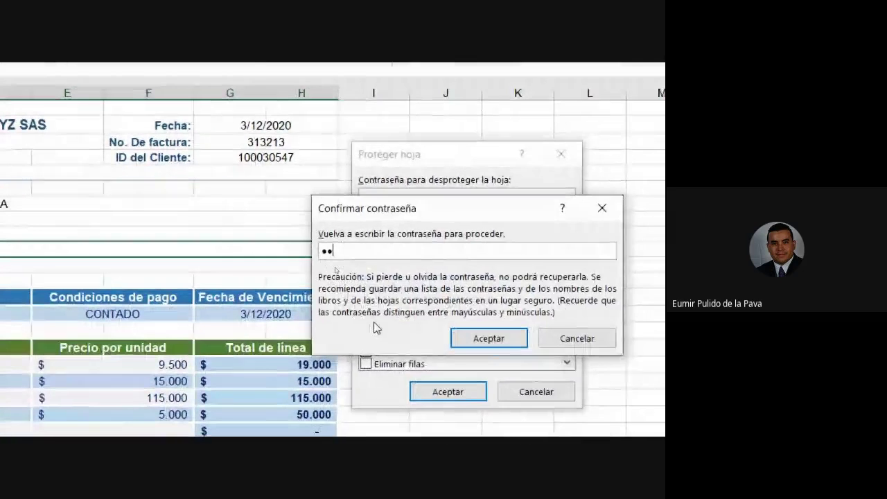
key(Return)
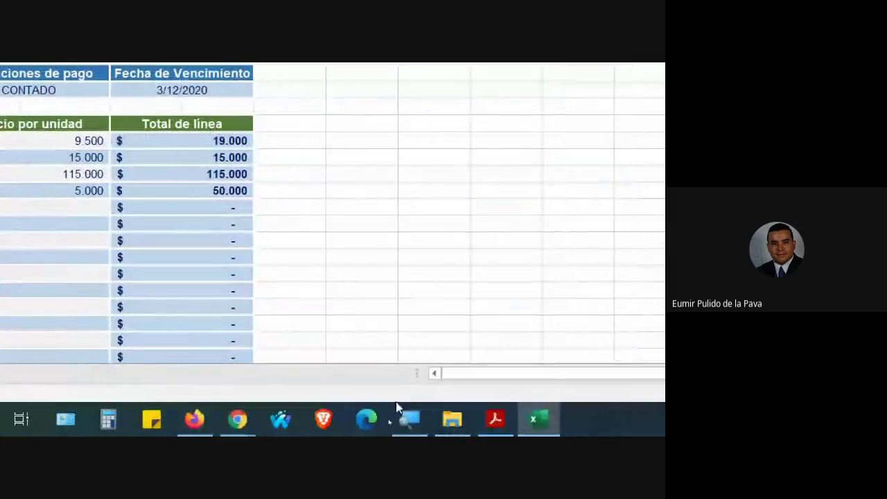
mouse_move(402, 424)
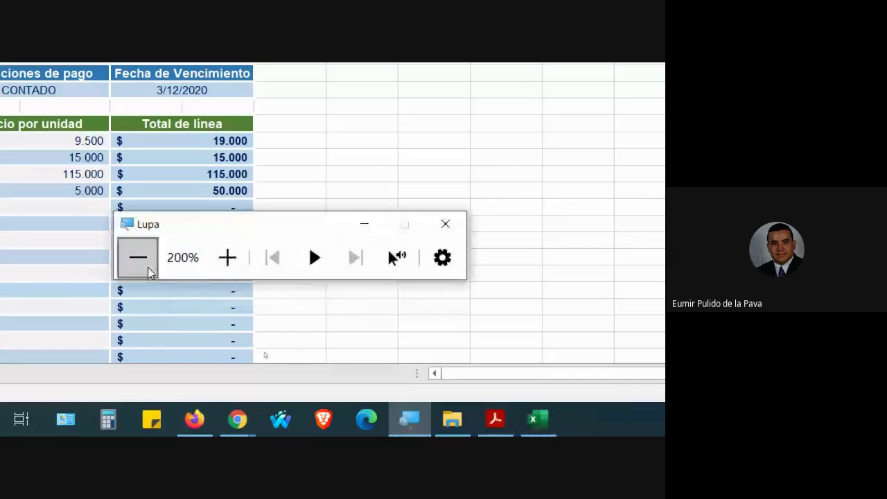
click(139, 263)
mouse_move(309, 428)
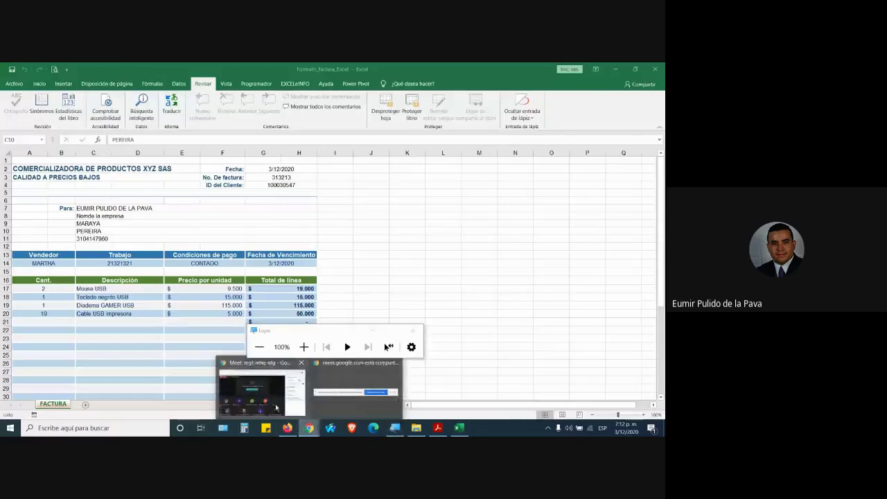
click(253, 375)
mouse_move(378, 332)
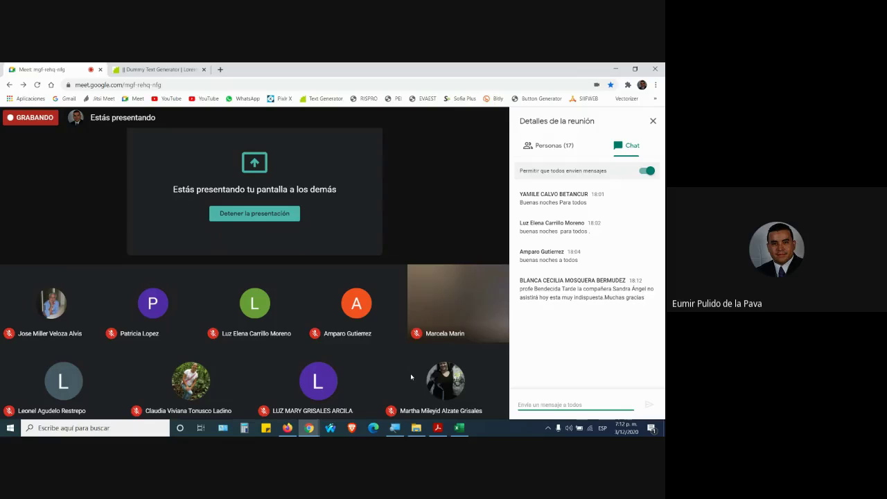
click(459, 427)
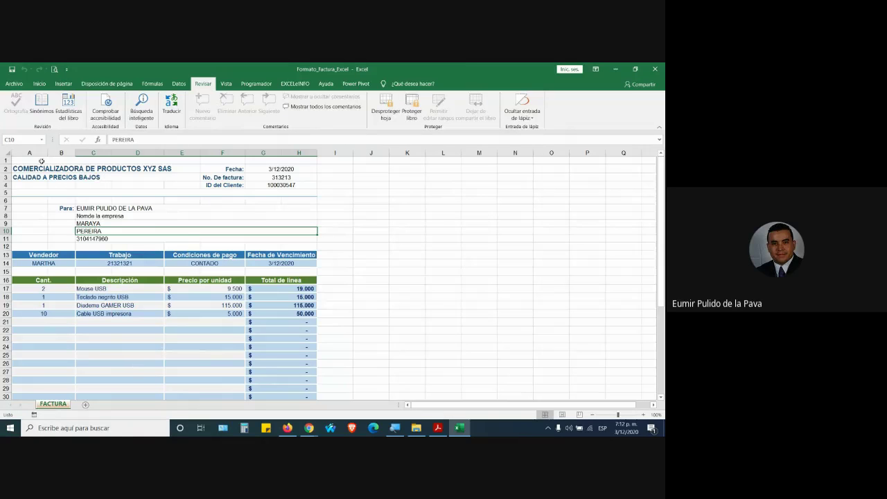
- Select A1:O29, protect the workbook structure with a confirmed password, then click an empty cell
drag(41, 160, 553, 392)
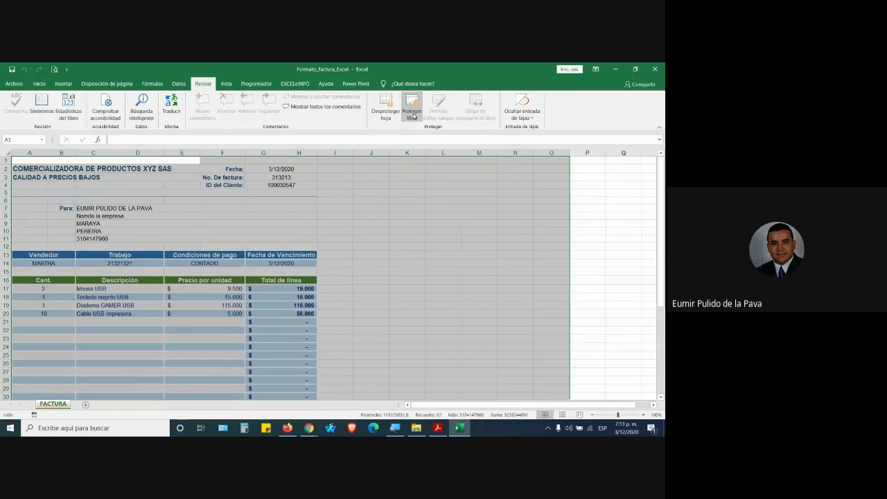
click(413, 115)
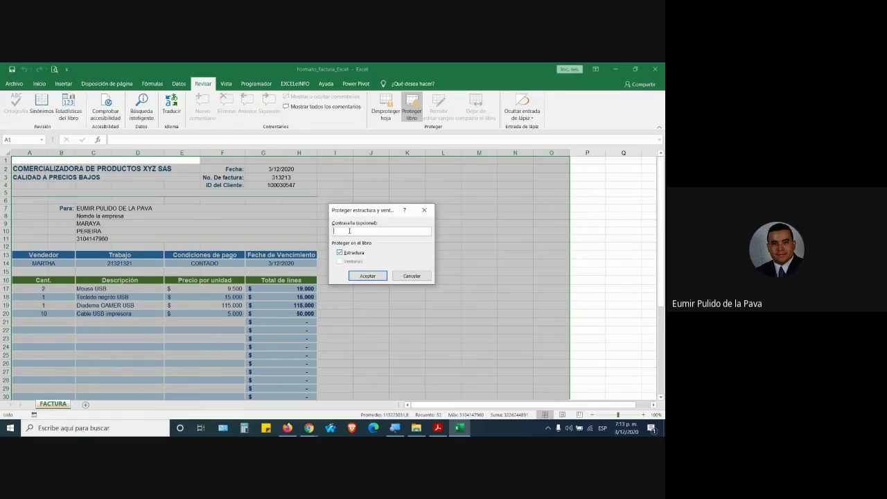
text(3)
key(Return)
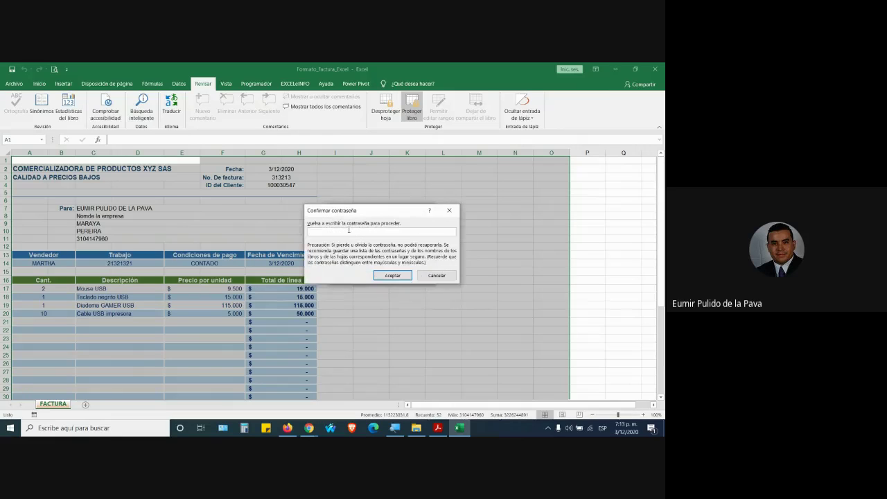
key(Return)
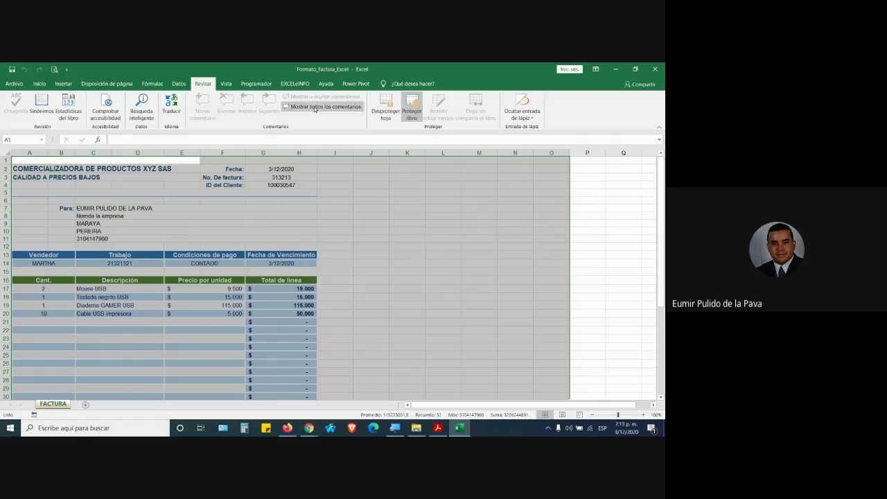
click(407, 192)
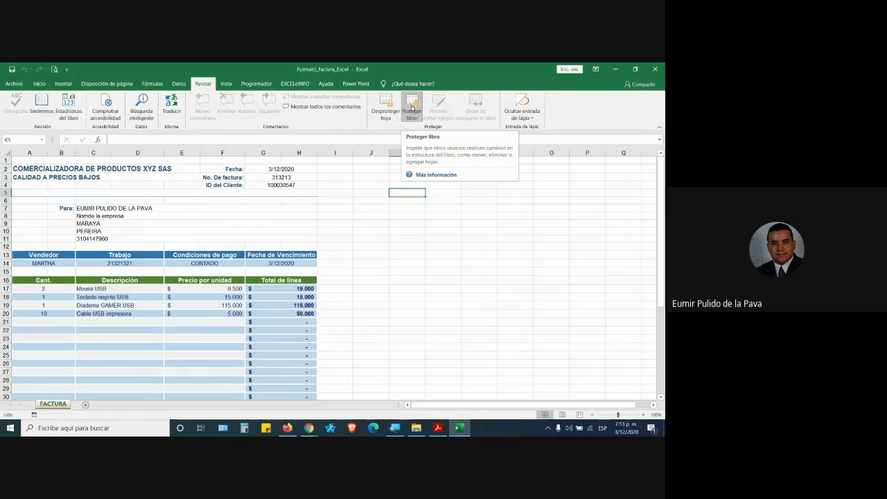
click(343, 247)
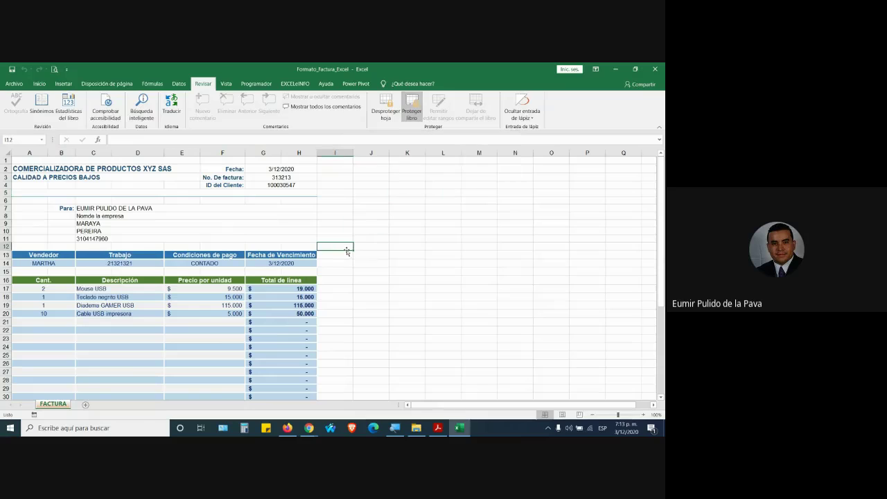
- Check the blocked FACTURA tab menu, then unprotect the workbook with its password
right_click(61, 405)
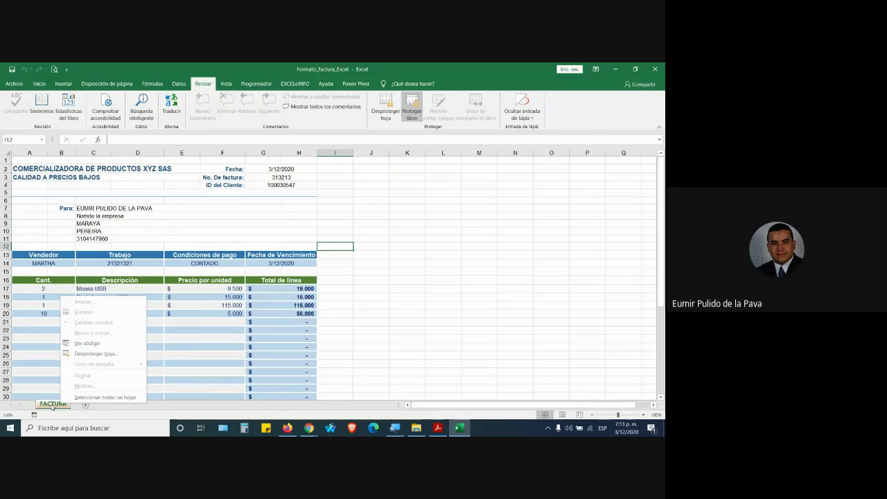
key(Escape)
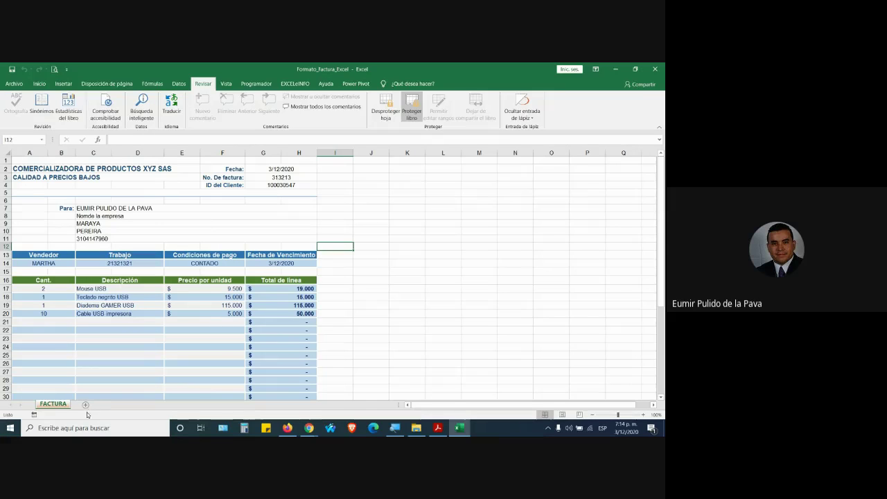
click(411, 111)
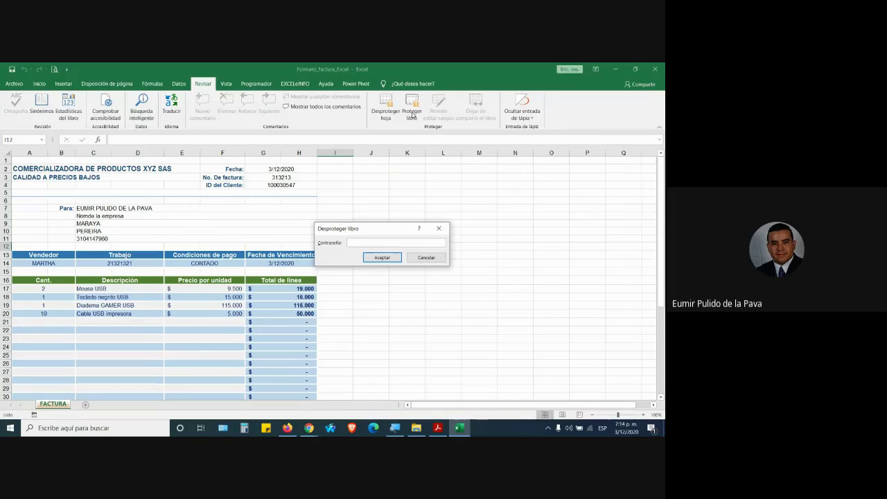
key(Return)
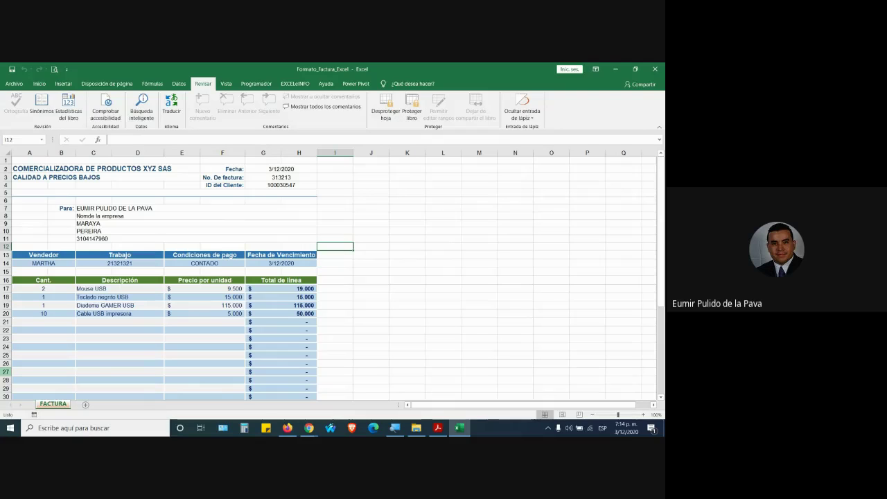
- Colour the FACTURA sheet tab green
right_click(60, 406)
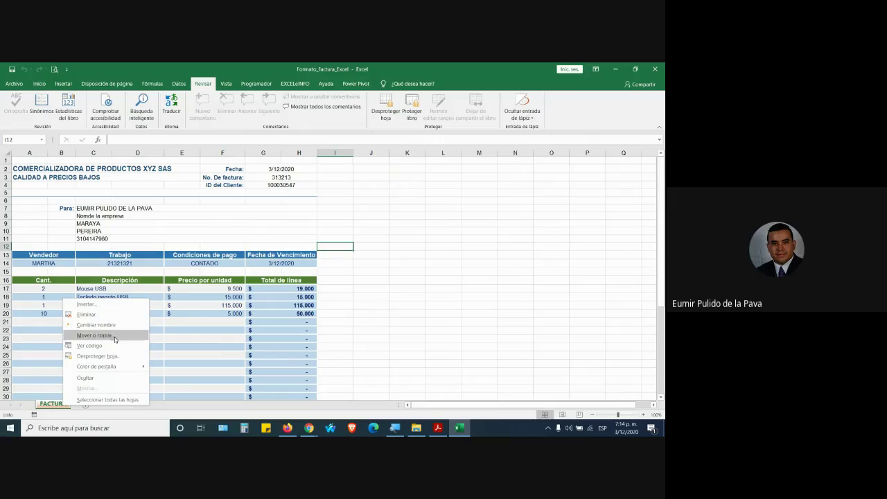
mouse_move(151, 370)
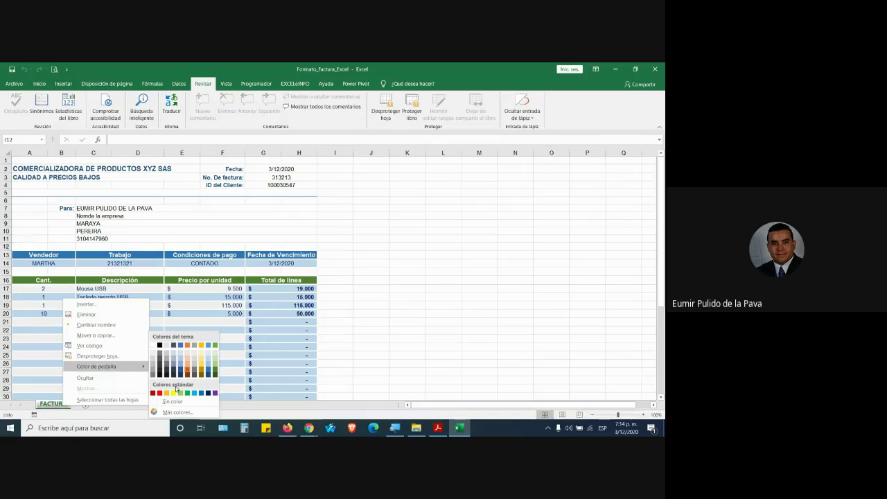
click(187, 393)
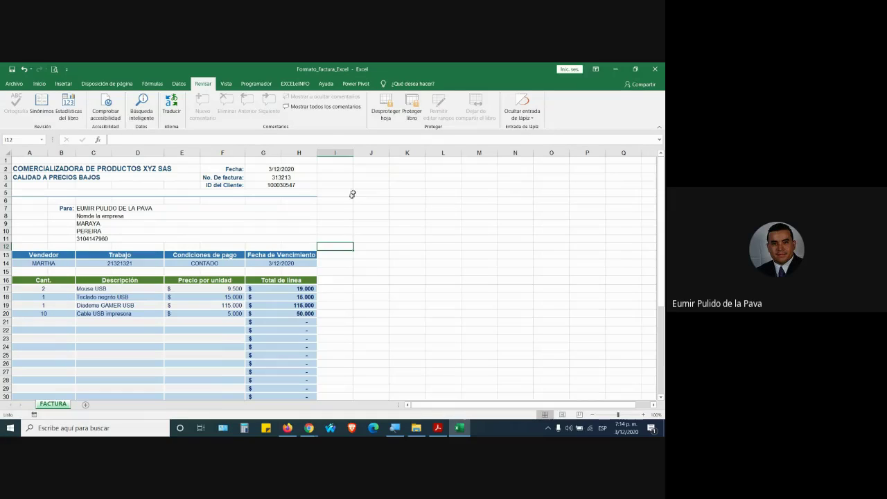
- Protect the workbook structure again with a new, confirmed password
click(411, 107)
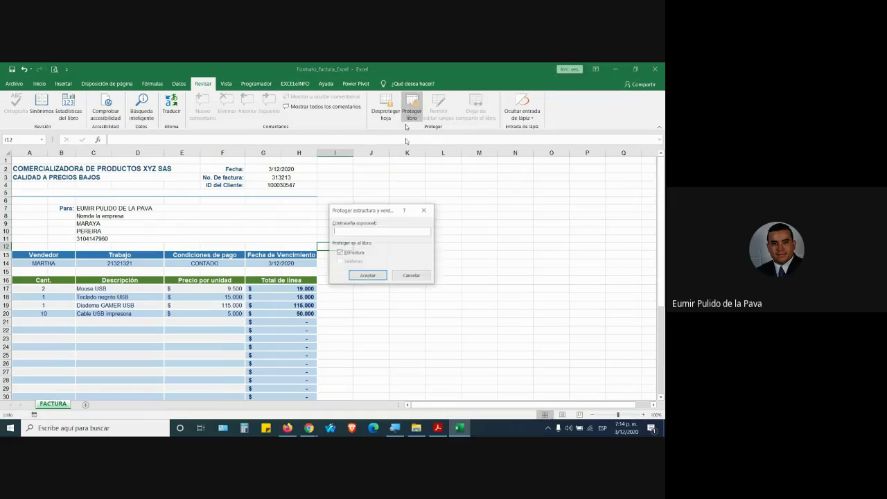
click(351, 234)
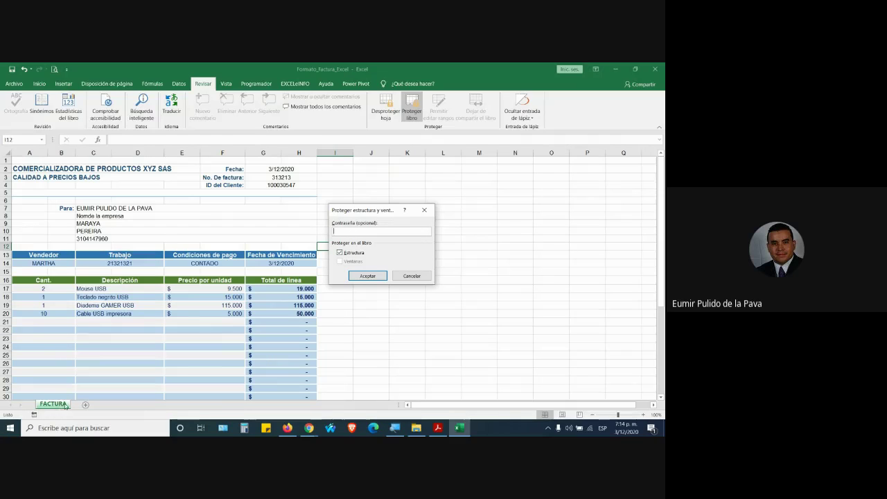
text(1)
key(Return)
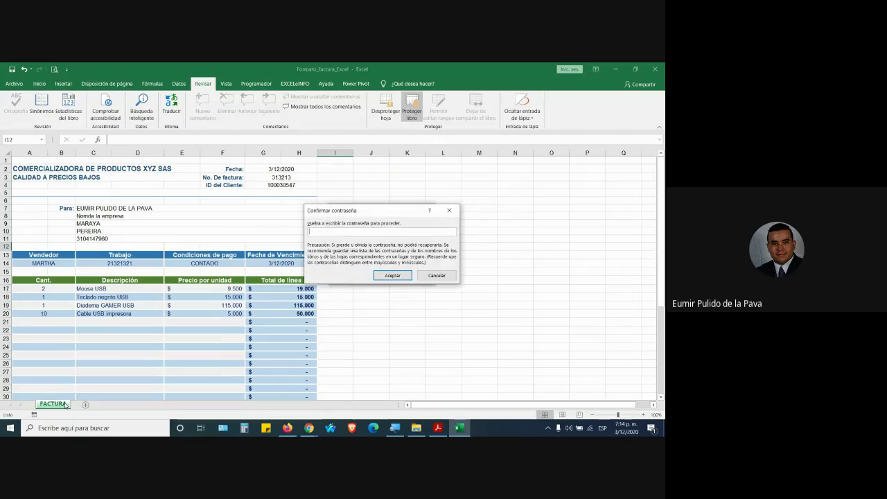
key(Return)
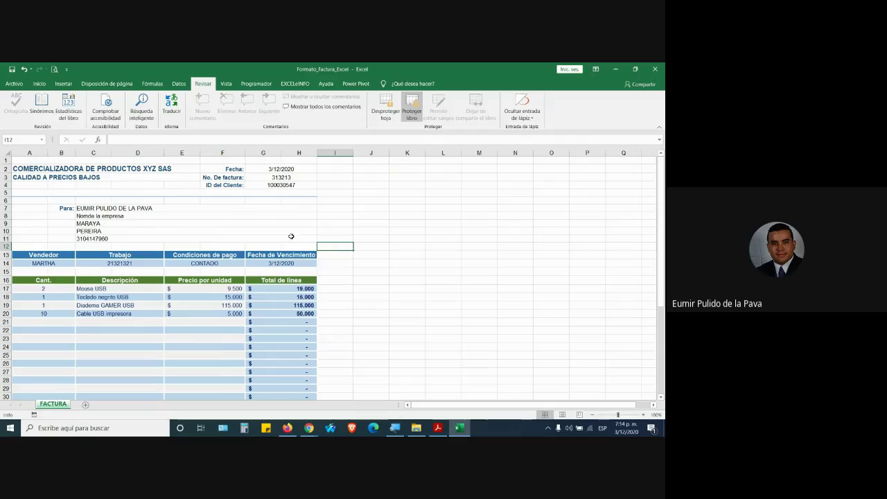
- Confirm the sheet tab's actions are locked, glance at the Meet call, and return to Excel
right_click(61, 403)
click(262, 390)
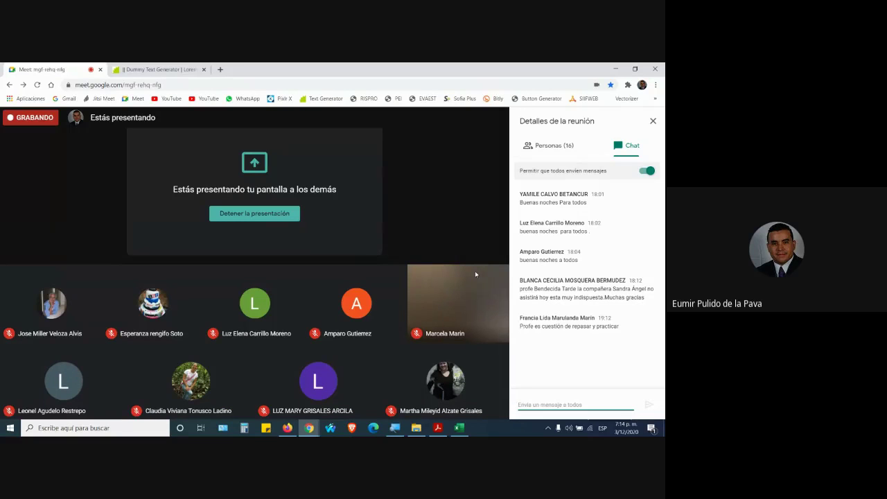
click(459, 428)
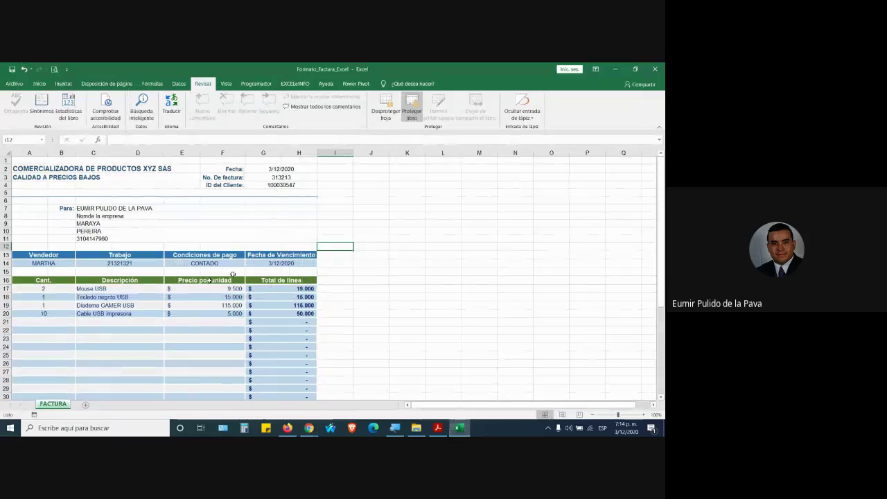
scroll(134, 280, down, 6)
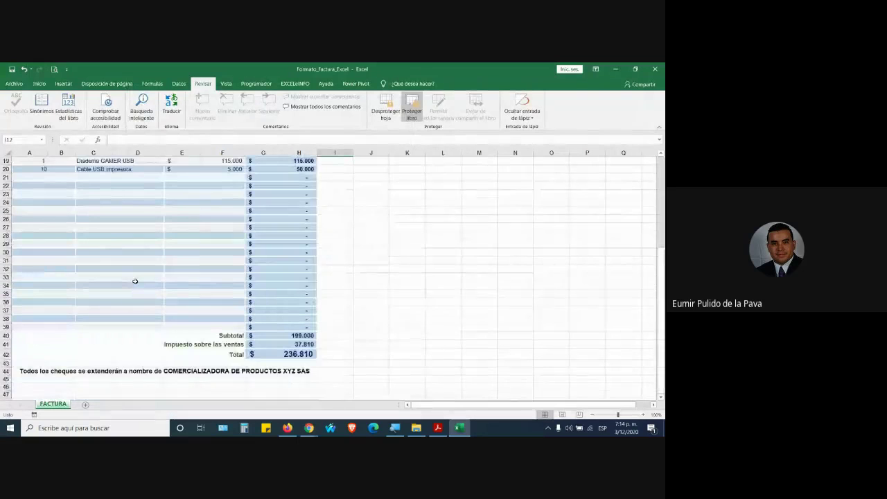
scroll(135, 281, up, 6)
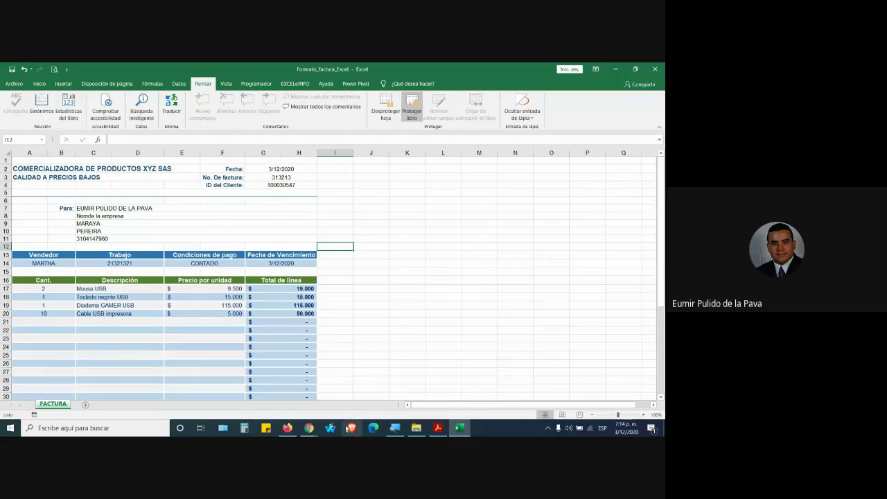
- Check on the Meet call again, then start Revisar > Proteger libro to unprotect the workbook
mouse_move(305, 430)
click(381, 387)
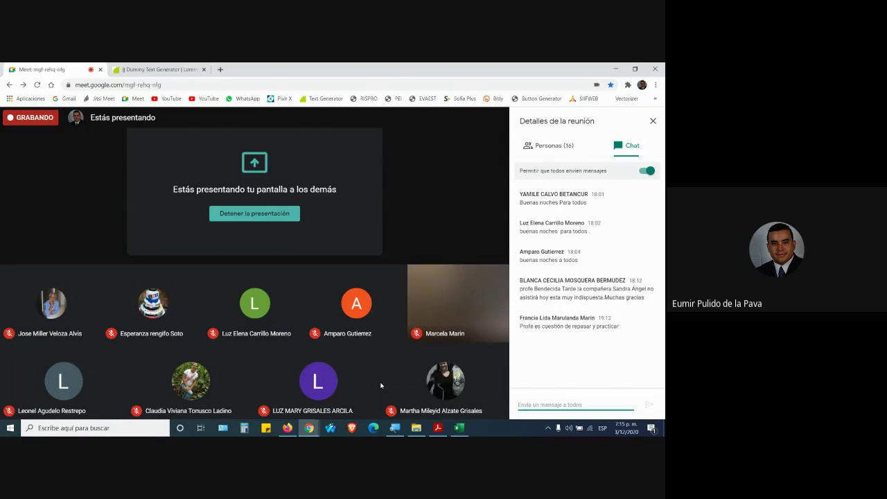
click(459, 428)
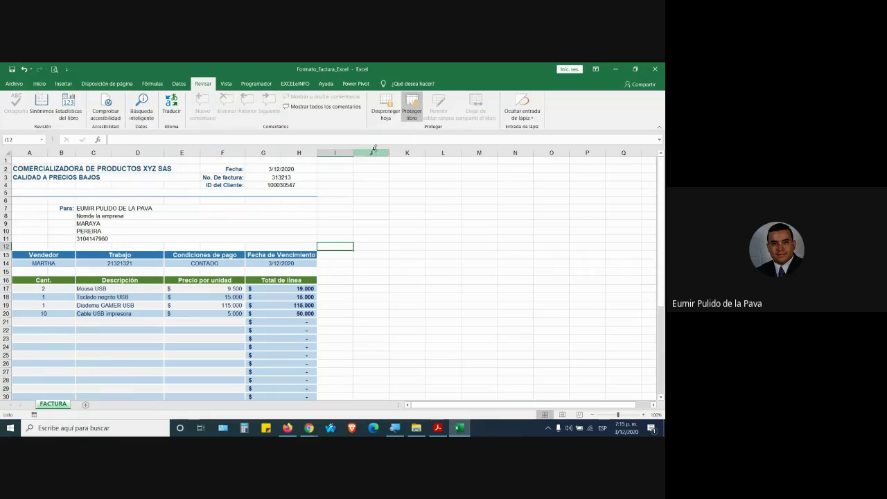
click(412, 107)
- Unprotect the workbook and invoice sheet with the password, then clear date, invoice number and client ID
text(1)
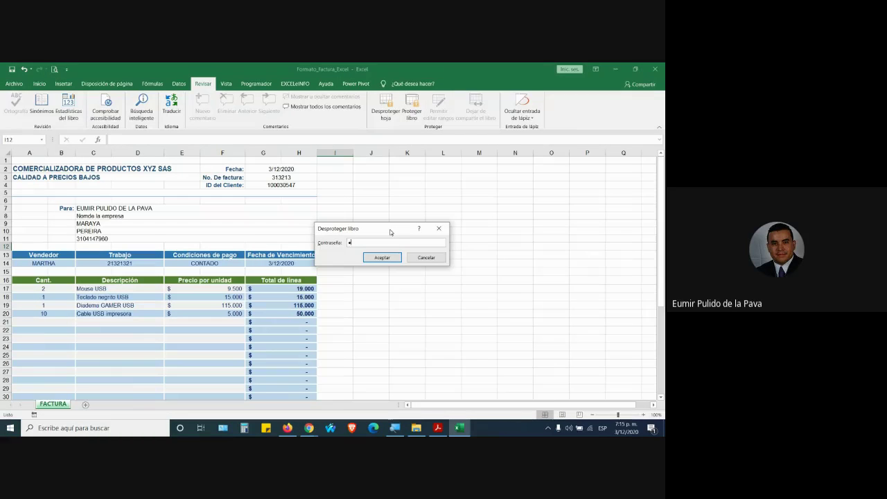
key(Return)
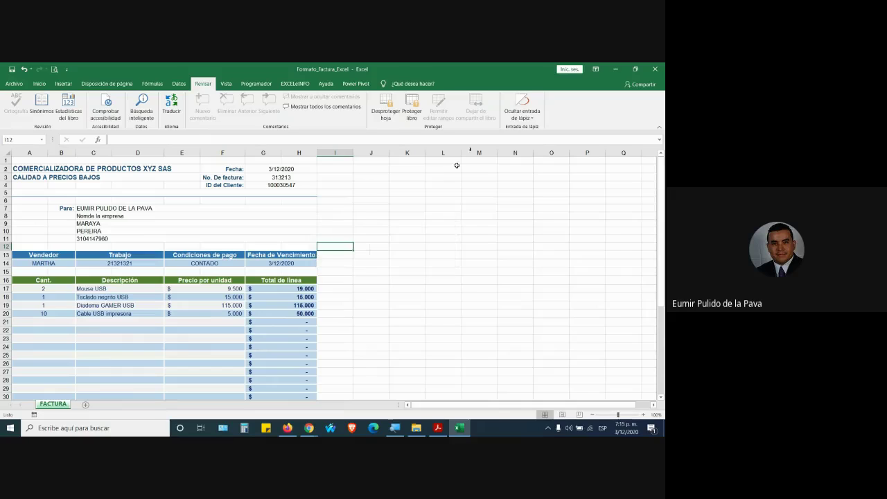
click(386, 108)
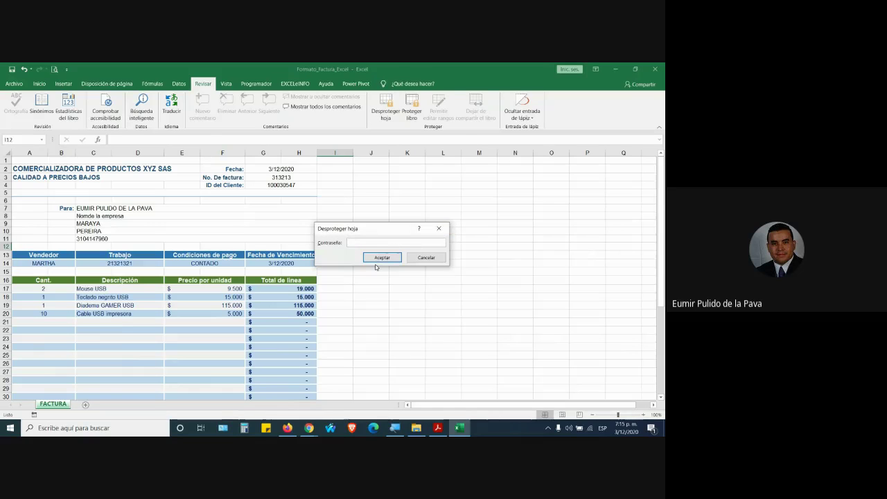
text(1)
key(Return)
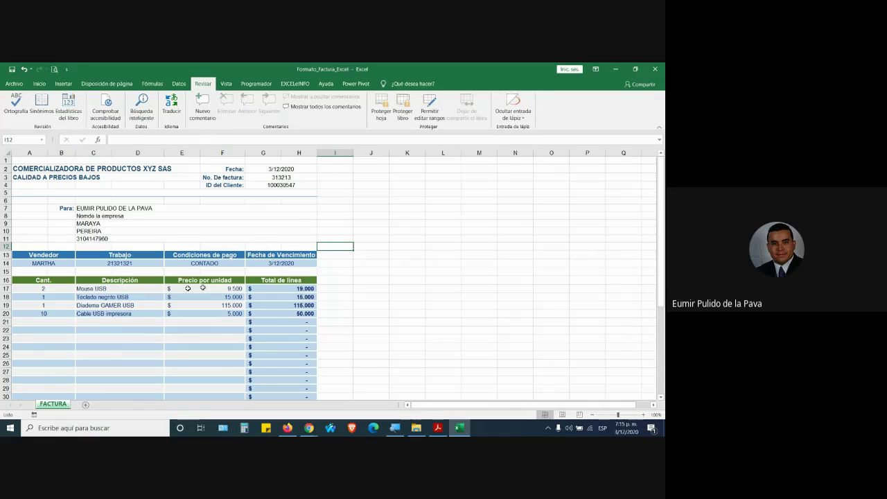
drag(266, 170, 276, 185)
key(Delete)
- Replace the recipient lines C7–C11 with Nombre, Dirección, Ciudad and Teléfono labels
click(106, 208)
key(shift+Down)
key(shift+Down)
key(shift+Down)
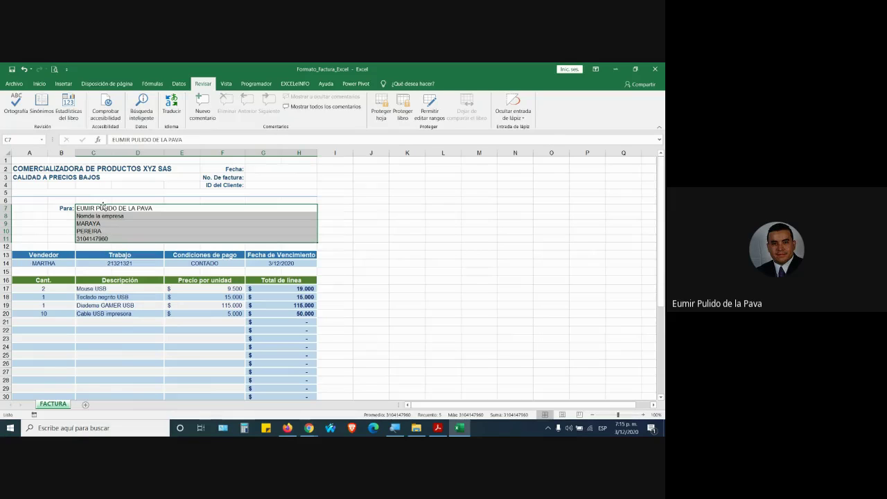
click(102, 208)
text(nNombre)
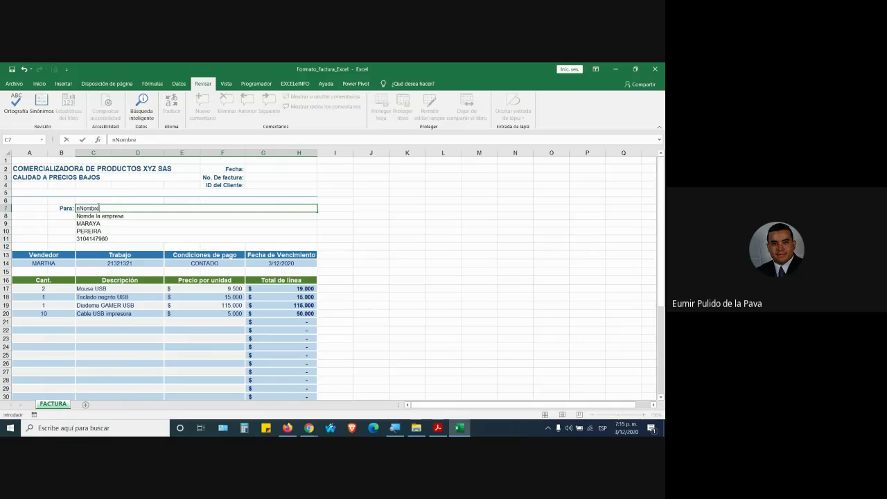
key(Return)
key(Return)
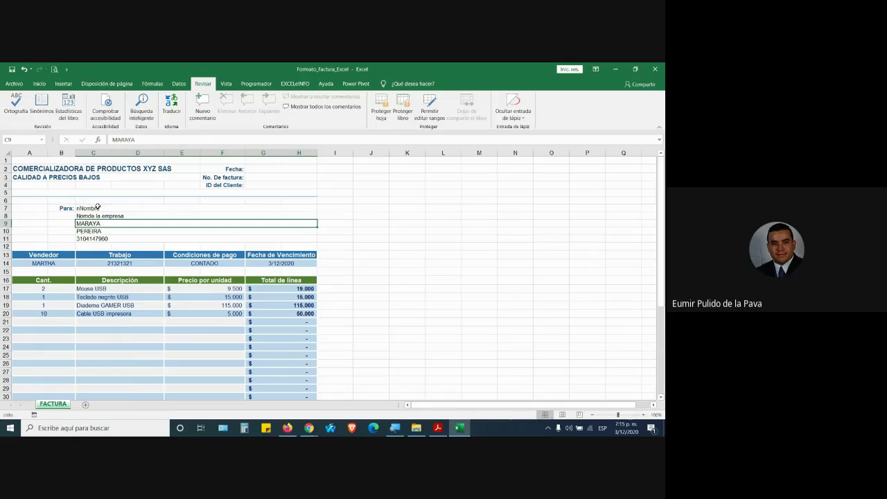
click(98, 207)
text(Nombre)
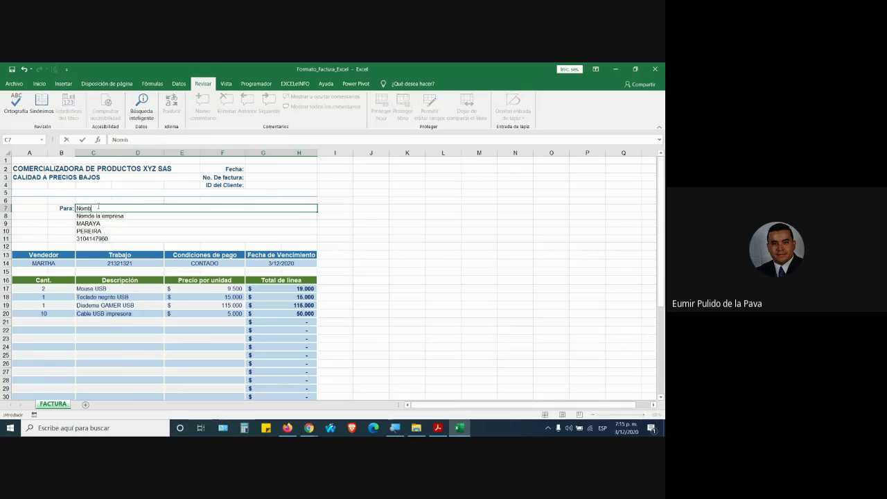
key(Return)
key(Return)
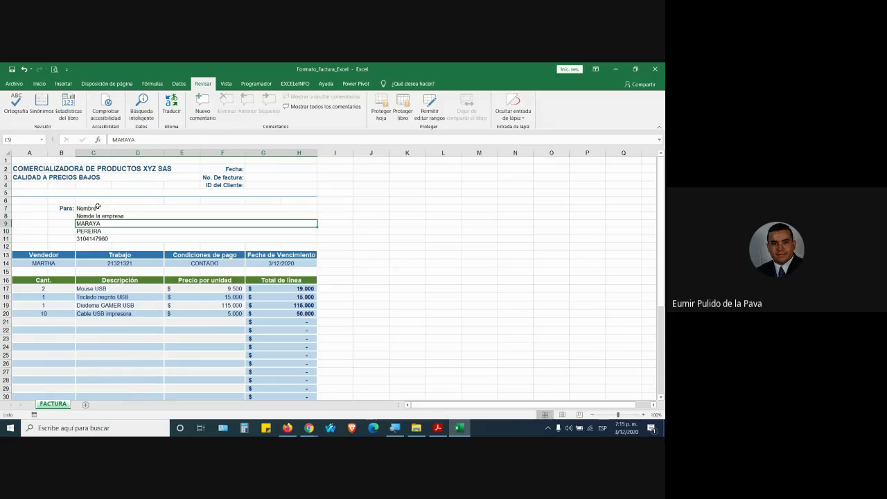
text(Direcci)
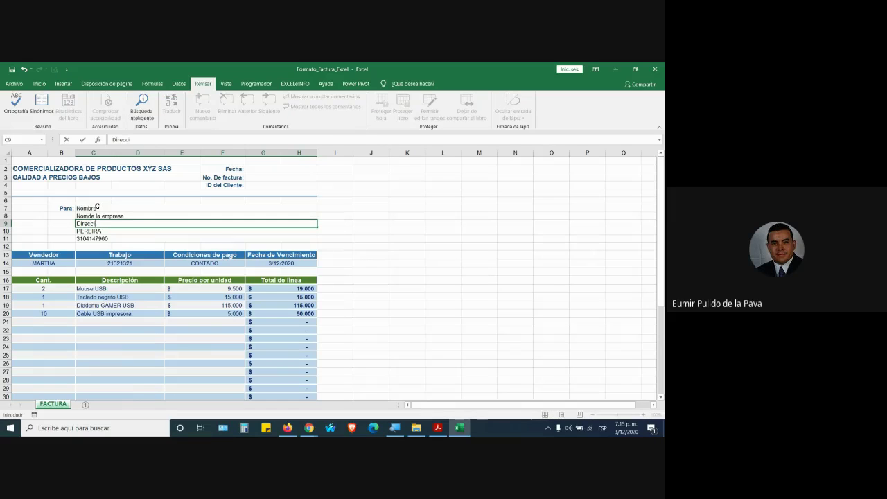
text(o)
key(Return)
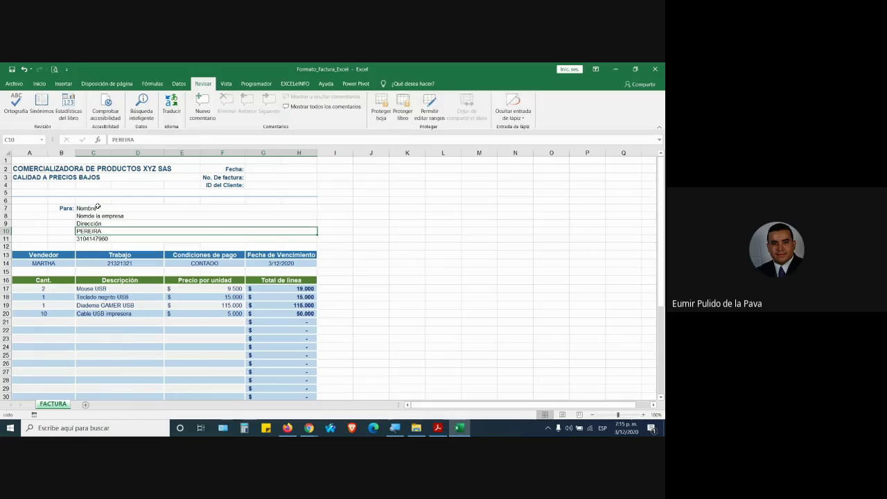
text(Ciudad)
key(Return)
text(T)
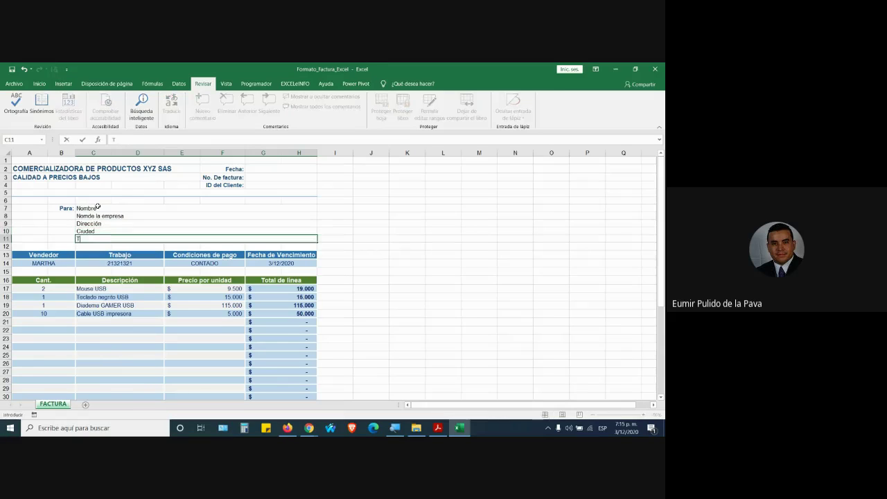
text(eléfono)
key(Return)
- Clear the vendor row A14:H14 and item lines A17:F20, then save the workbook
drag(43, 261, 298, 263)
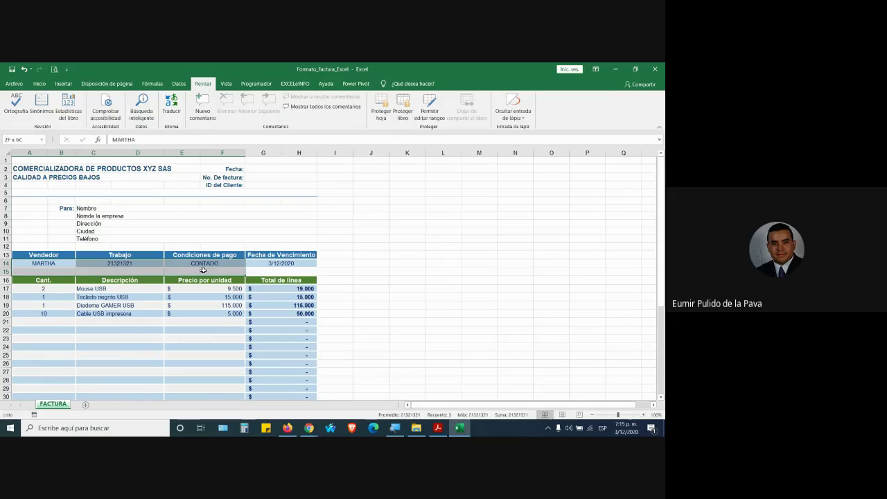
key(Delete)
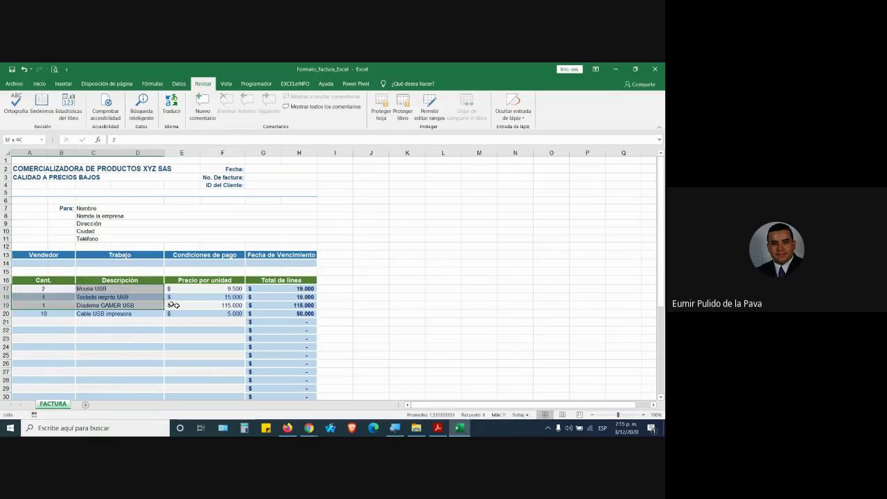
drag(44, 289, 229, 314)
key(Delete)
click(424, 328)
scroll(378, 323, down, 5)
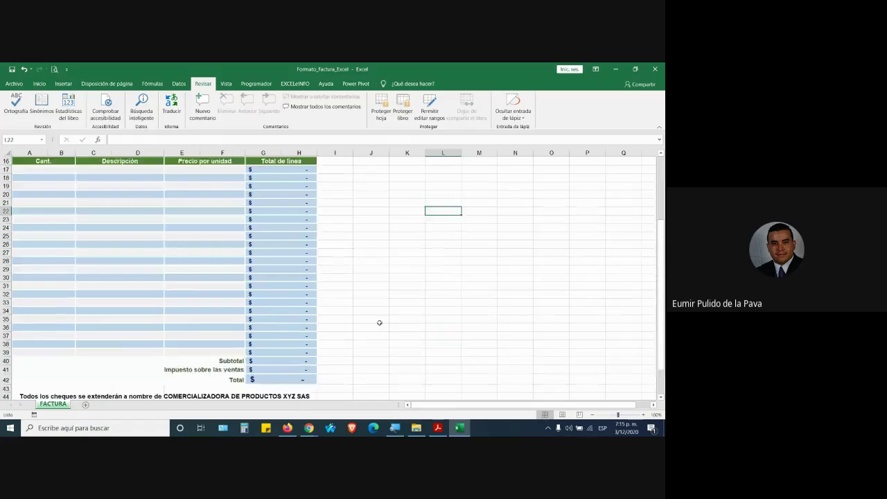
scroll(379, 321, up, 5)
click(11, 69)
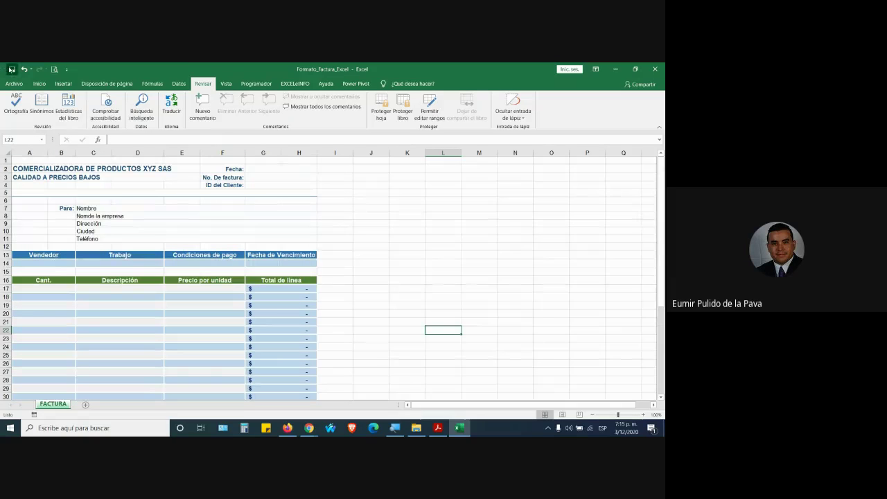
- Close the invoice workbook and bring up the Gmail sent message with 11 attachments
click(656, 69)
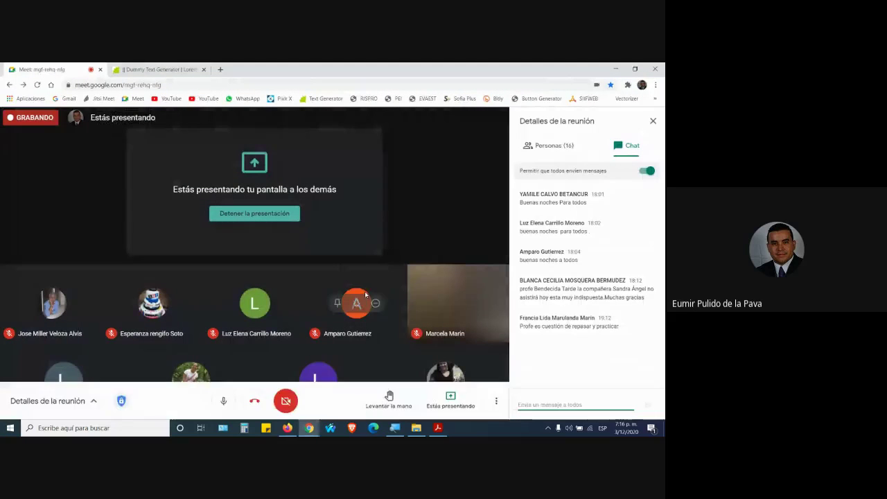
click(287, 427)
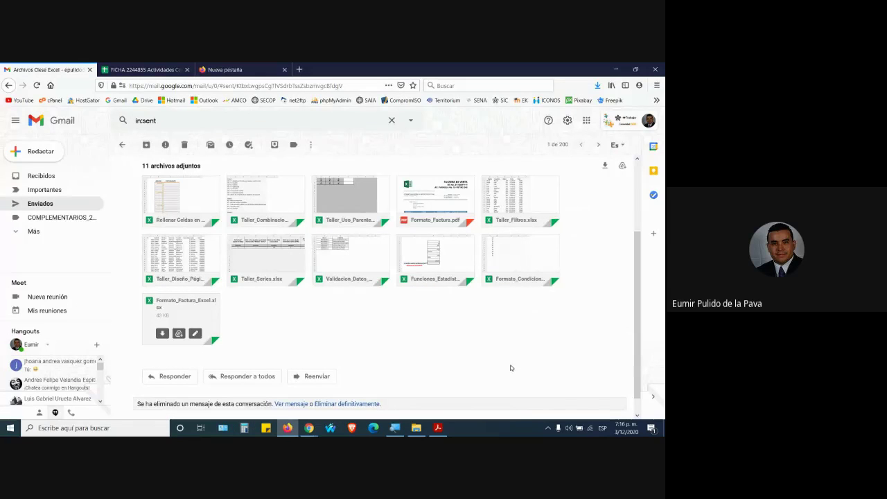
mouse_move(172, 196)
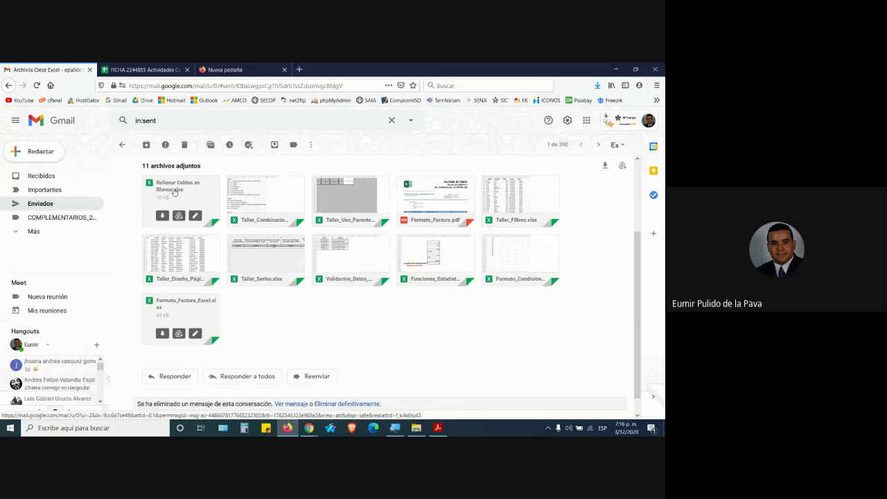
- Open Rellenar Celdas en Blanco from DATOS (D:) > MEMORIA > EXCEL MATERIAL > MANEJO BASICO EXCEL
click(415, 428)
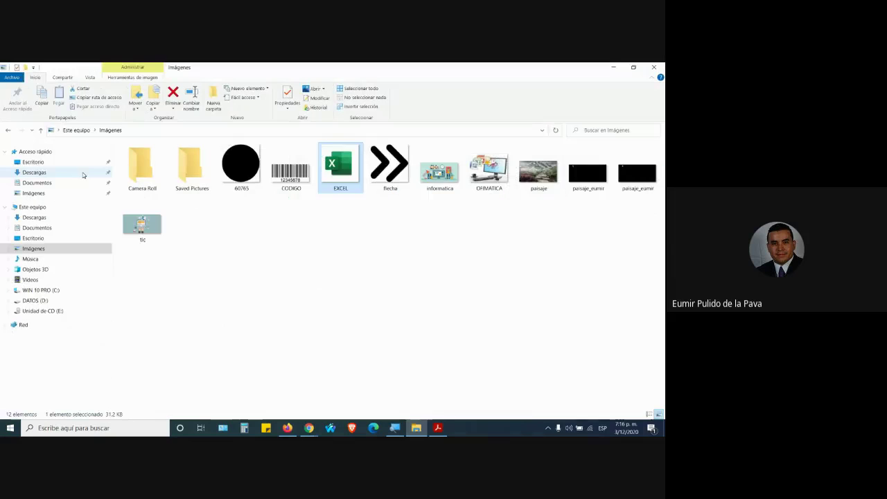
click(7, 131)
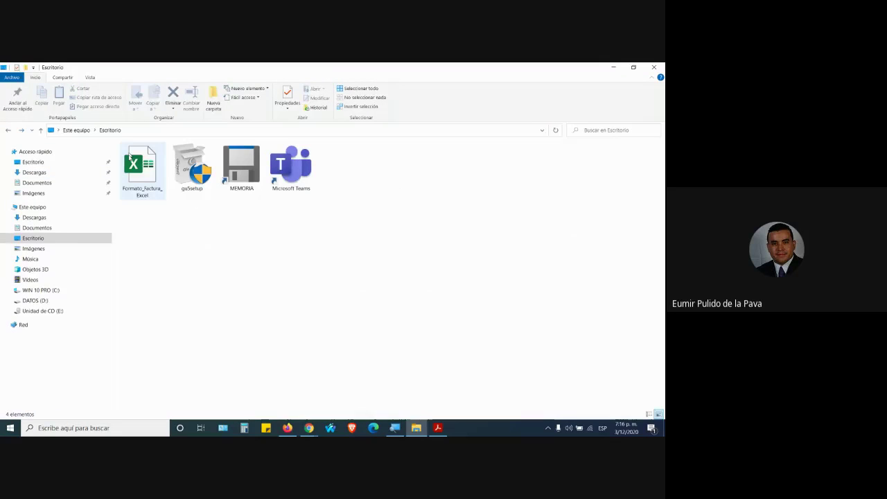
double_click(251, 173)
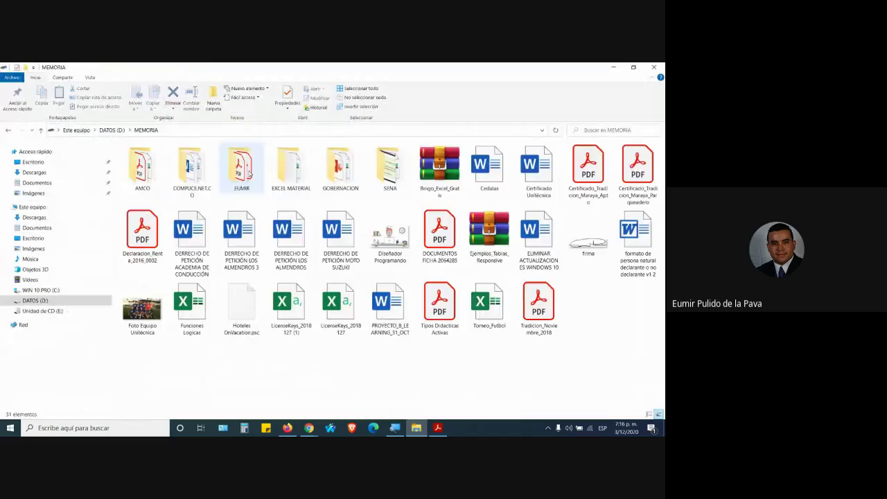
double_click(297, 178)
double_click(192, 170)
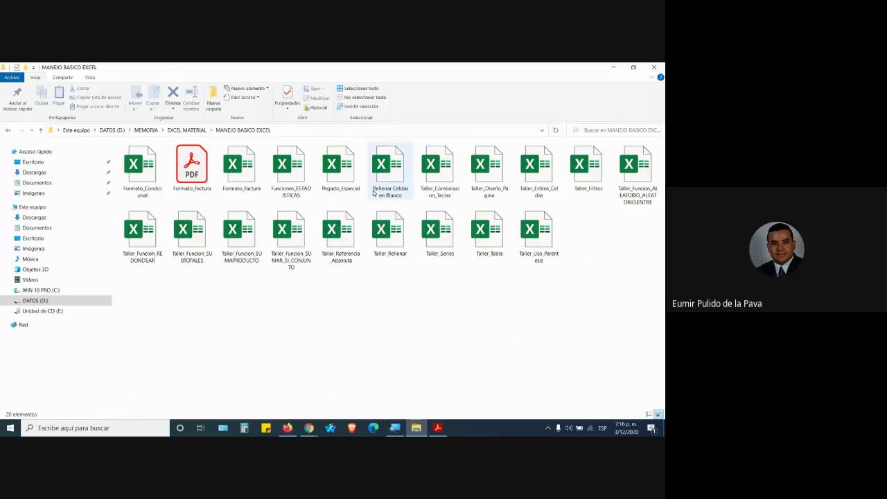
double_click(388, 176)
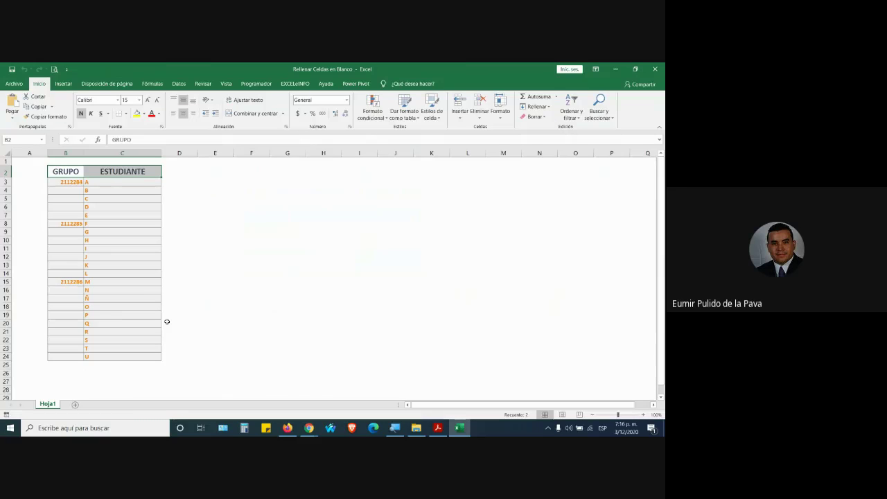
click(69, 182)
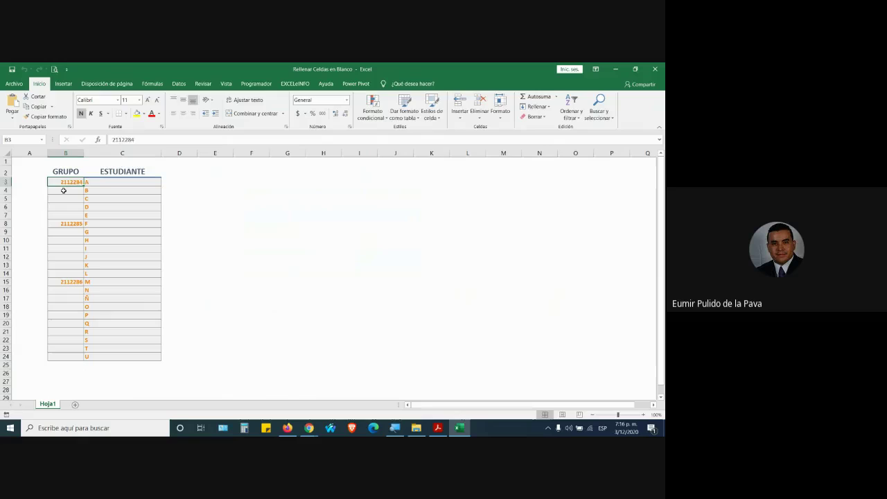
click(64, 190)
text(21)
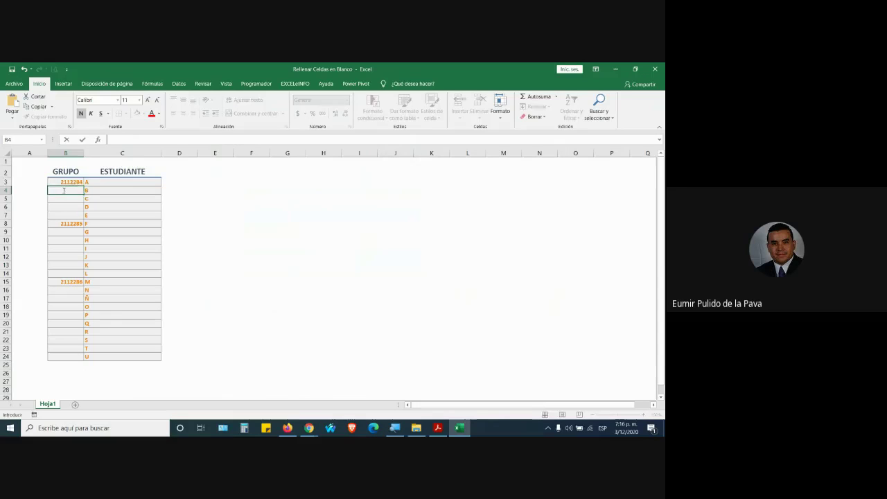
key(Escape)
key(Down)
key(Down)
key(Down)
key(Down)
key(Down)
key(Down)
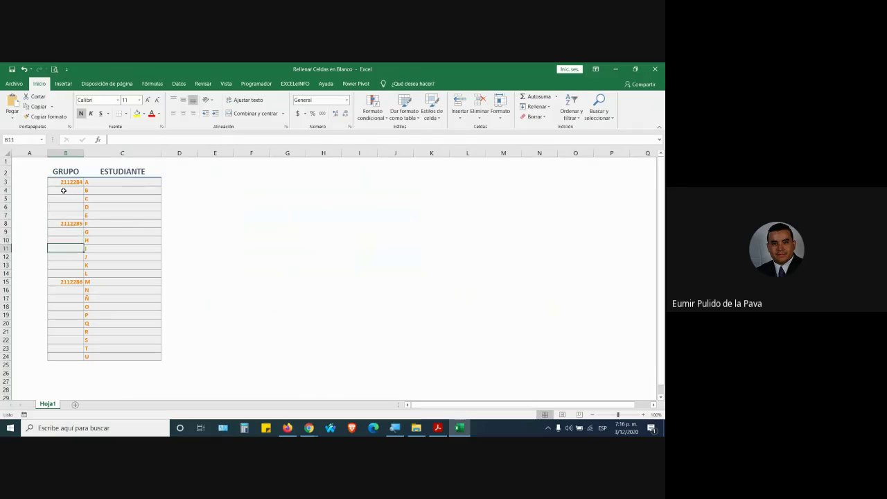
key(Down)
key(Down)
key(Down)
key(Down)
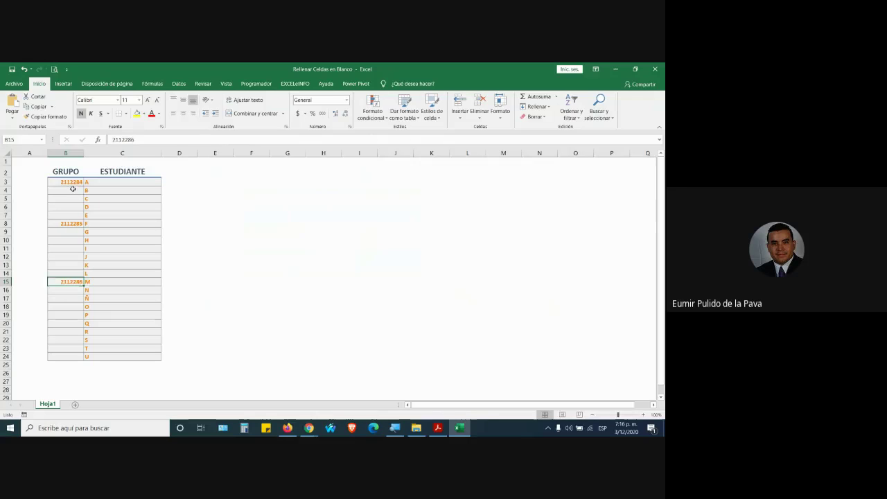
click(73, 190)
click(75, 182)
key(shift+Down)
key(shift+Down)
key(shift+Down)
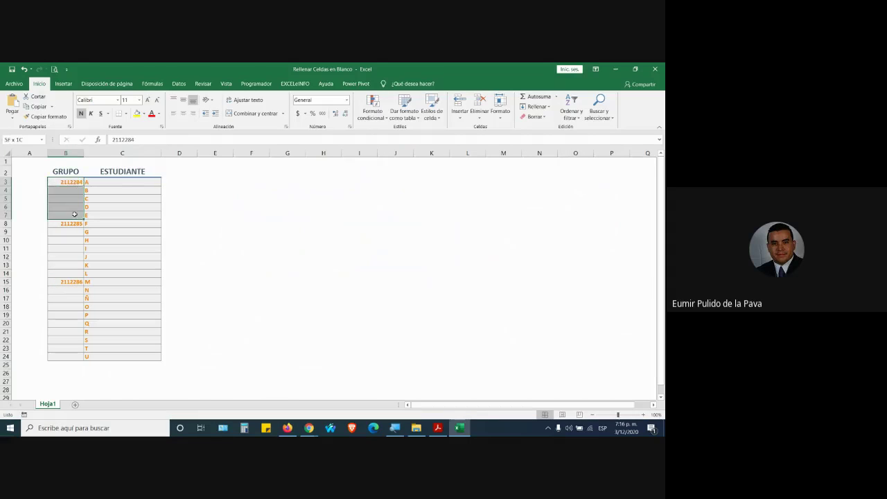
click(76, 182)
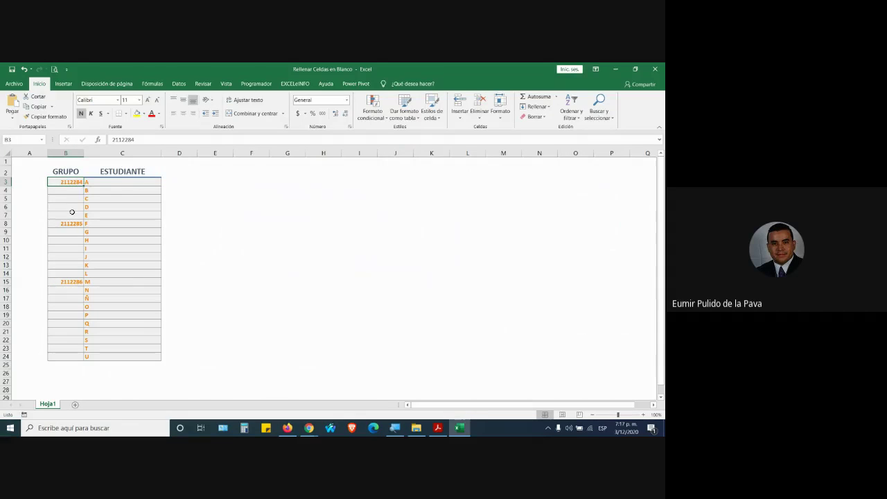
click(81, 191)
text(21)
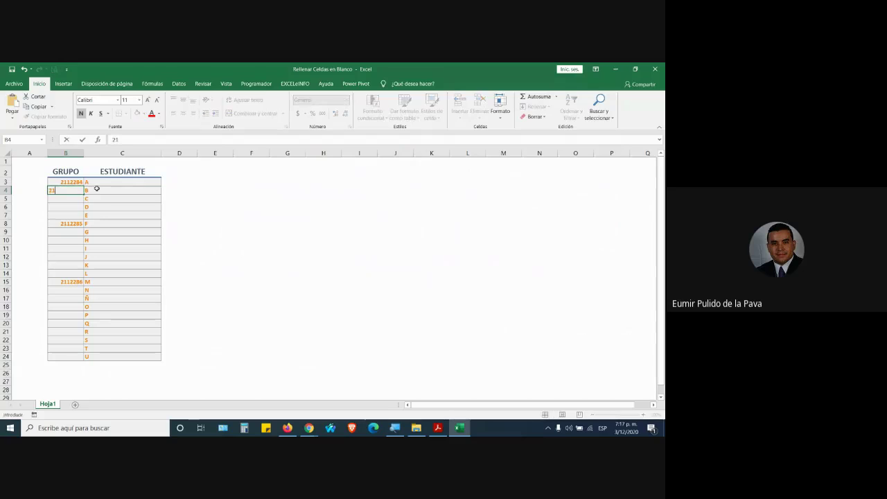
text(21228)
text(4)
key(Return)
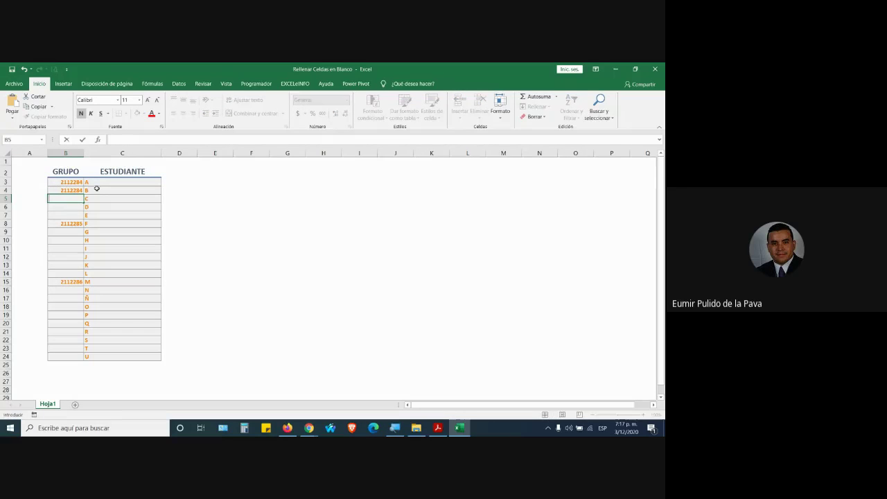
key(ctrl+z)
key(Up)
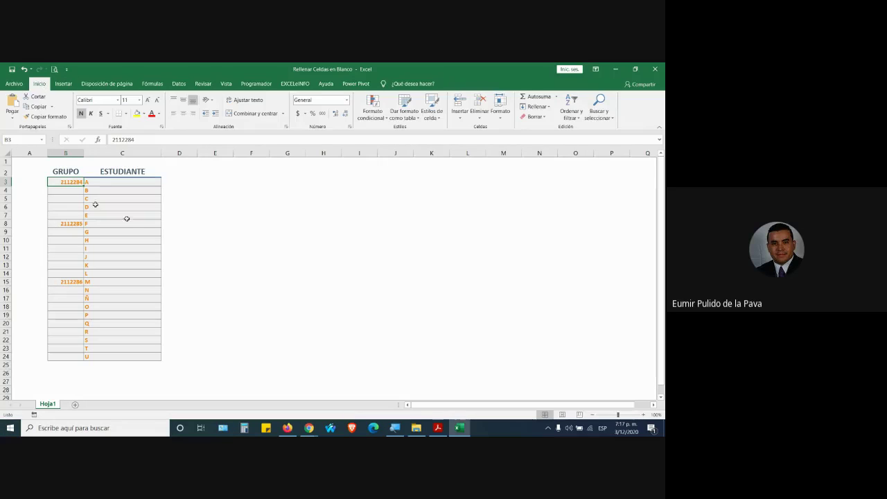
- Undo an accidental fill in B3, then fill B4 with the group number above
click(539, 107)
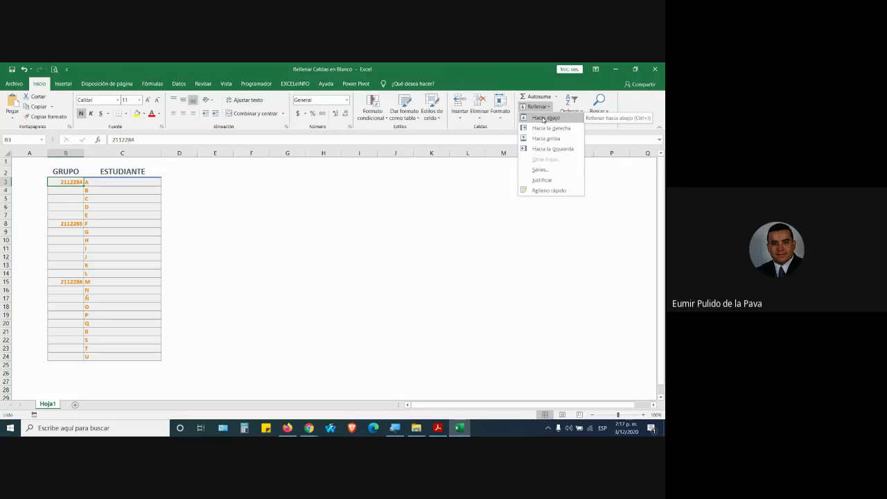
click(544, 118)
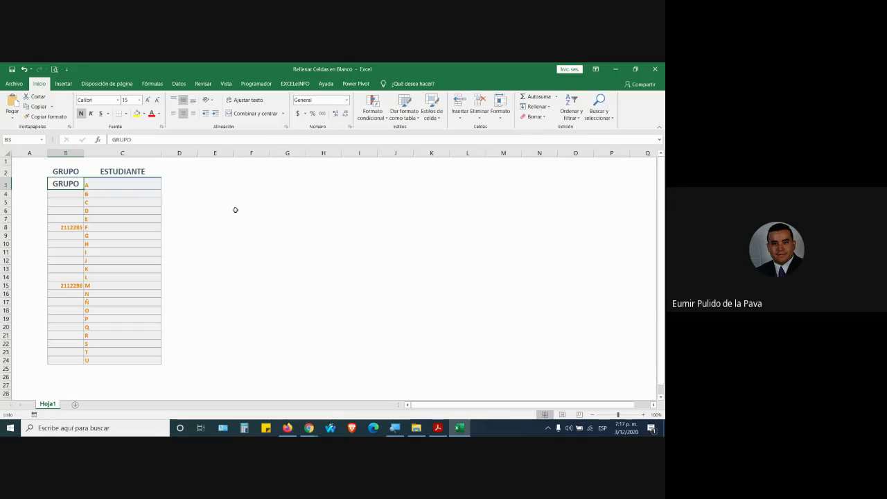
key(ctrl+z)
click(73, 189)
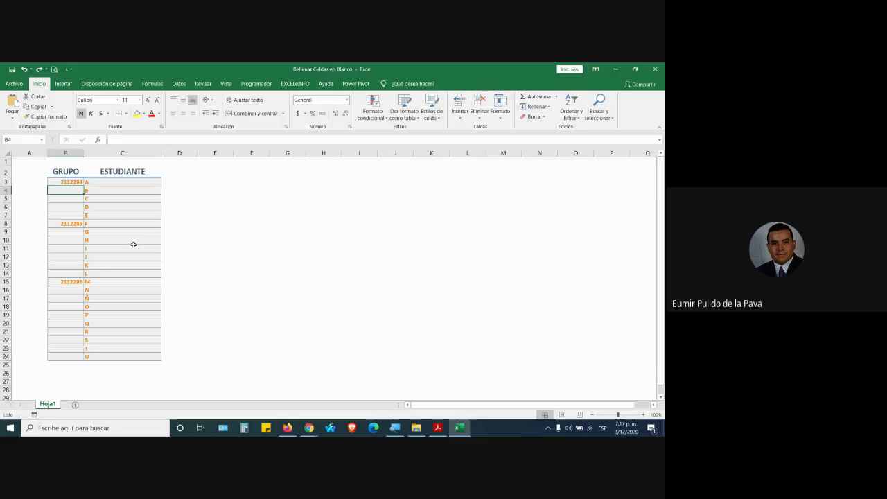
click(72, 181)
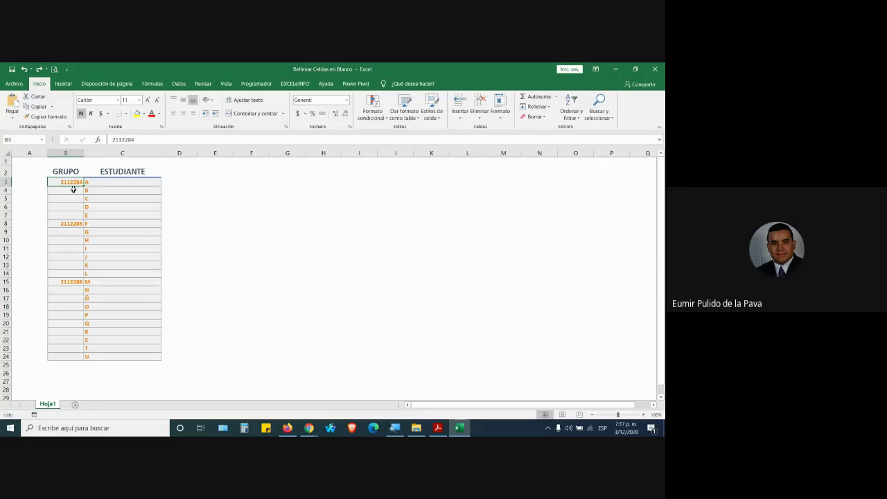
click(73, 190)
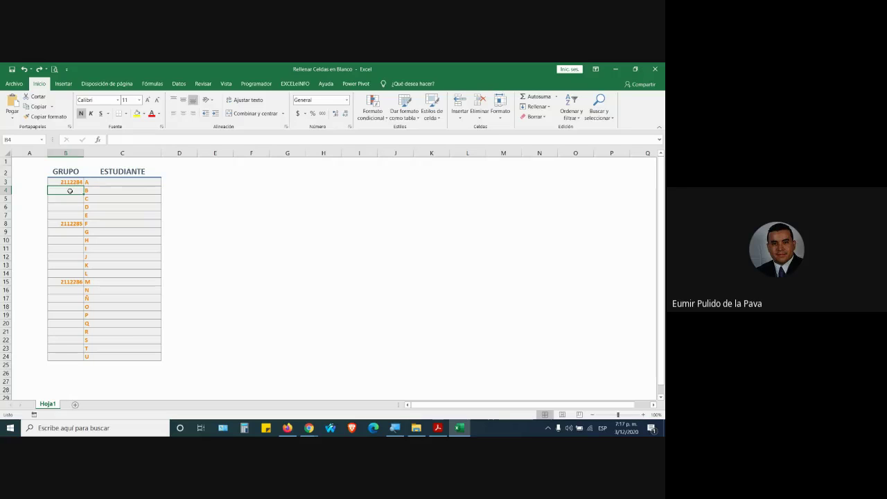
click(536, 106)
click(542, 118)
- Copy 2112284 from B3 and paste it into the blank cells below
key(Up)
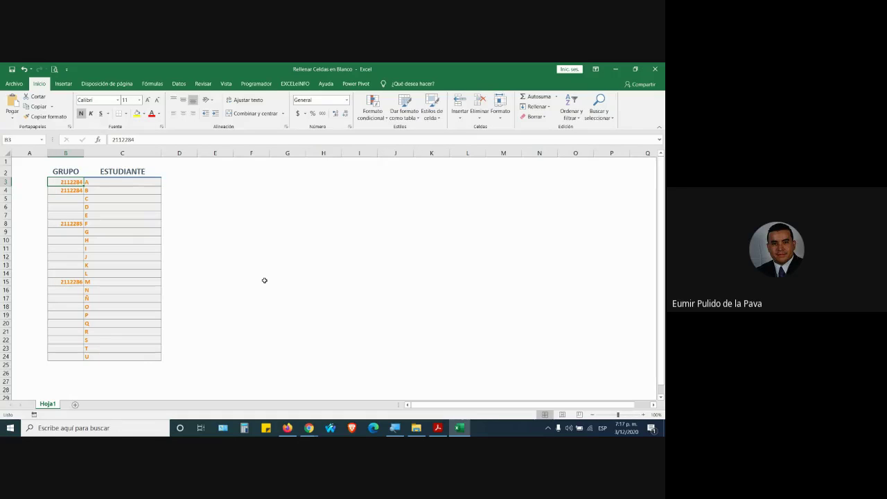
key(ctrl+c)
key(Down)
key(ctrl+v)
key(Down)
key(ctrl+v)
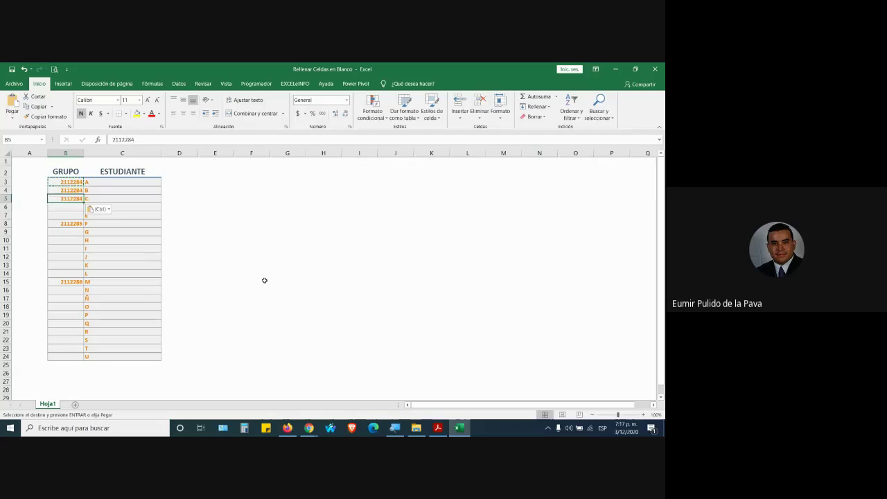
key(Down)
key(ctrl+v)
key(Down)
key(ctrl+v)
key(Up)
key(Up)
key(Up)
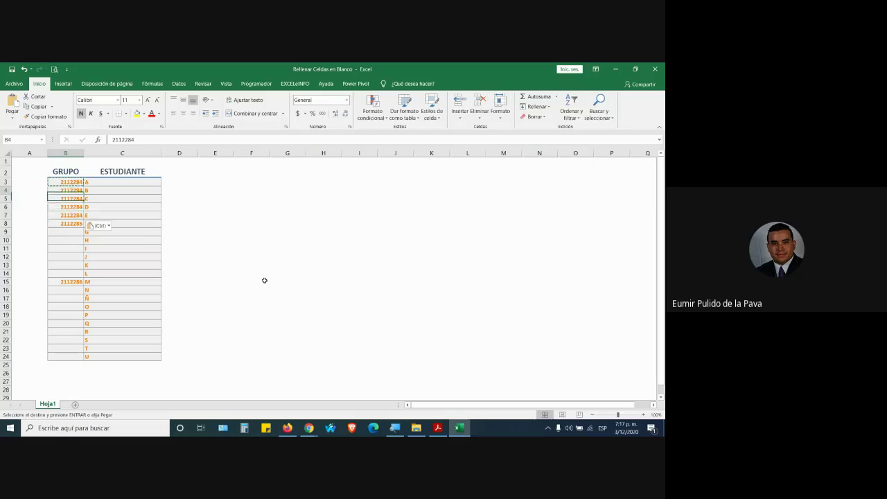
- Clear the pasted cells B4:B7 and refill them with 2112284 using Rellenar > Hacia abajo
key(shift+Down)
key(shift+Down)
key(shift+Down)
key(Delete)
key(Up)
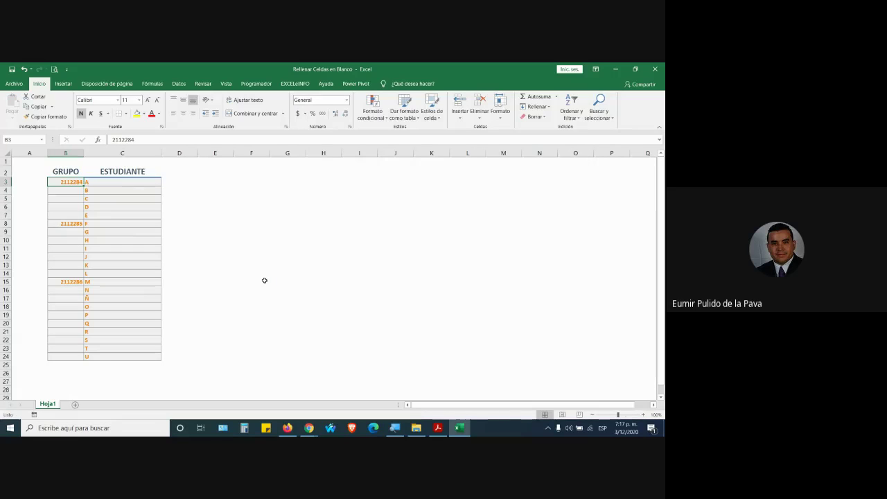
key(shift+Down)
key(shift+Down)
key(shift+Down)
key(shift+Down)
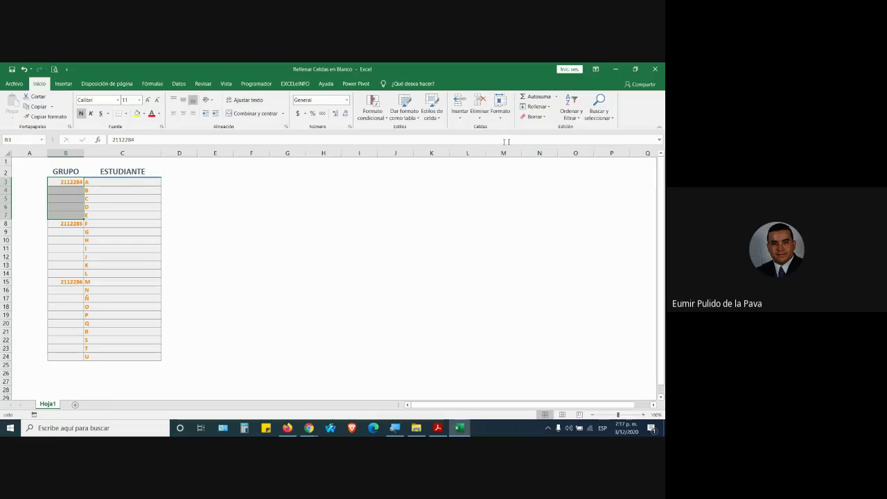
click(545, 106)
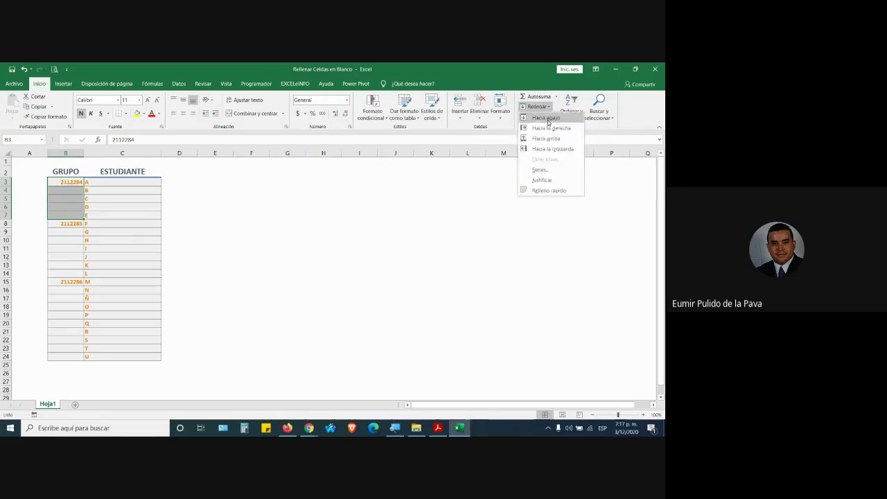
click(549, 123)
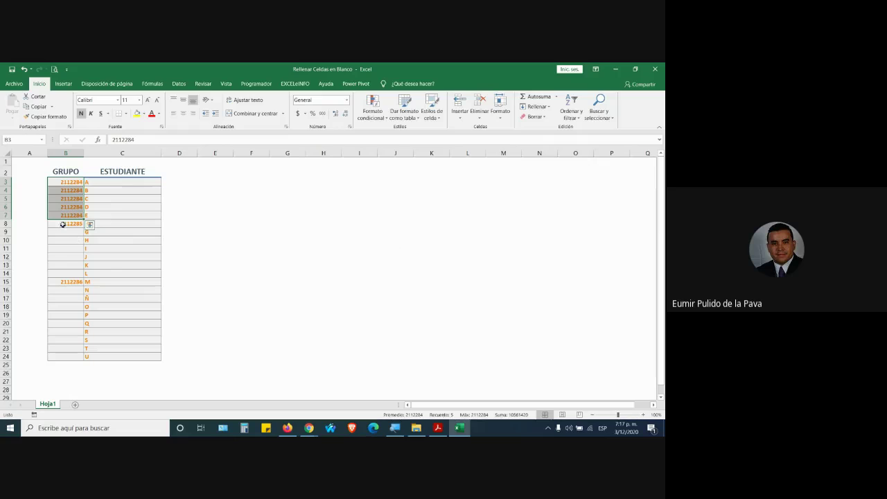
- Fill down B8:B14 with 2112285 and B15:B24 with 2112286
drag(63, 223, 66, 258)
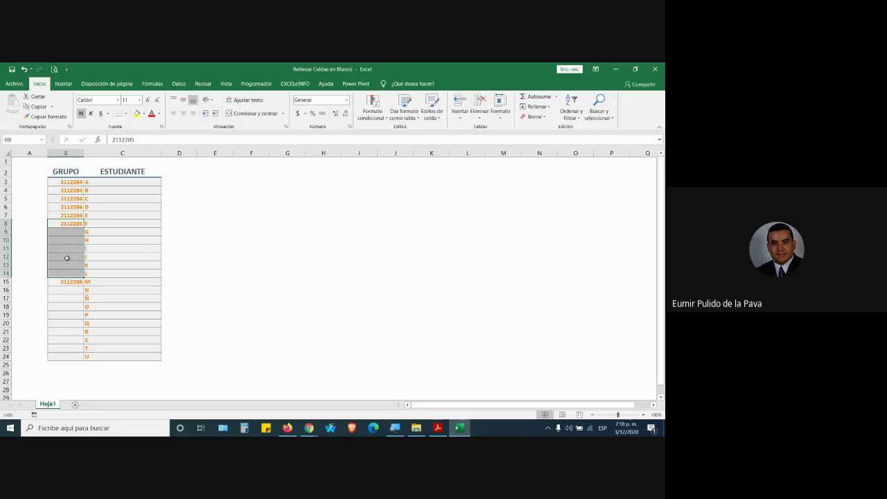
drag(72, 222, 67, 269)
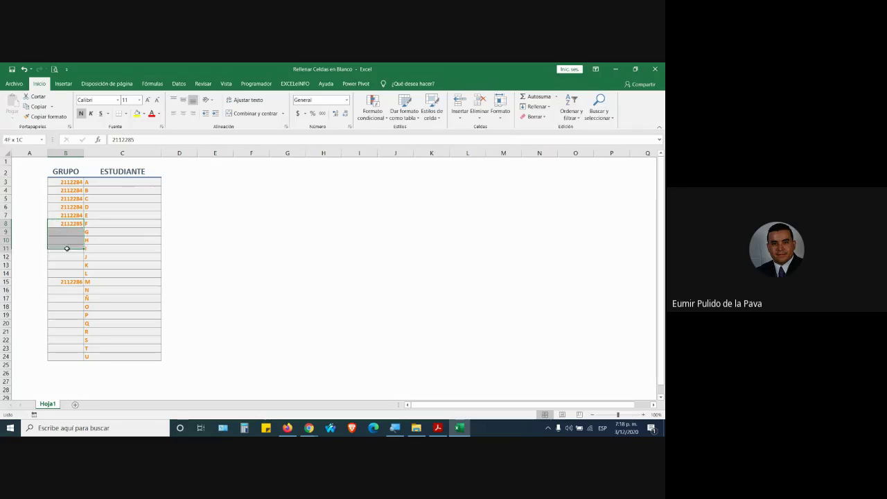
click(537, 107)
click(546, 118)
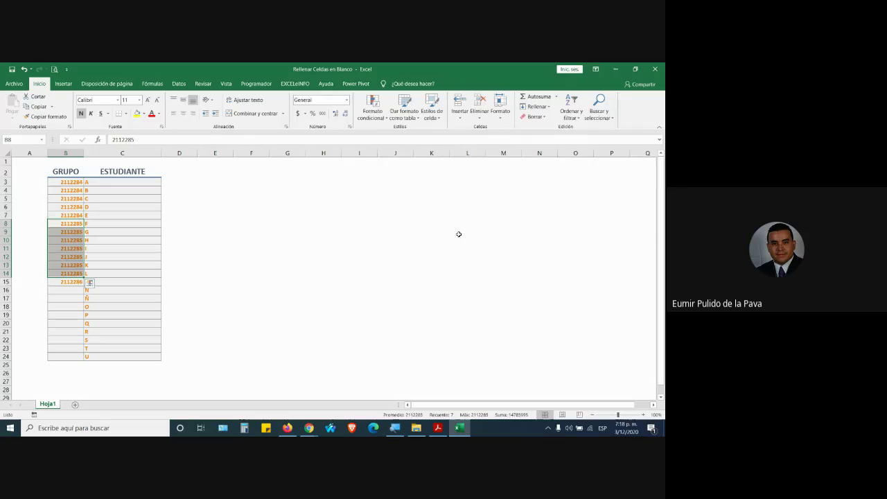
drag(67, 283, 66, 356)
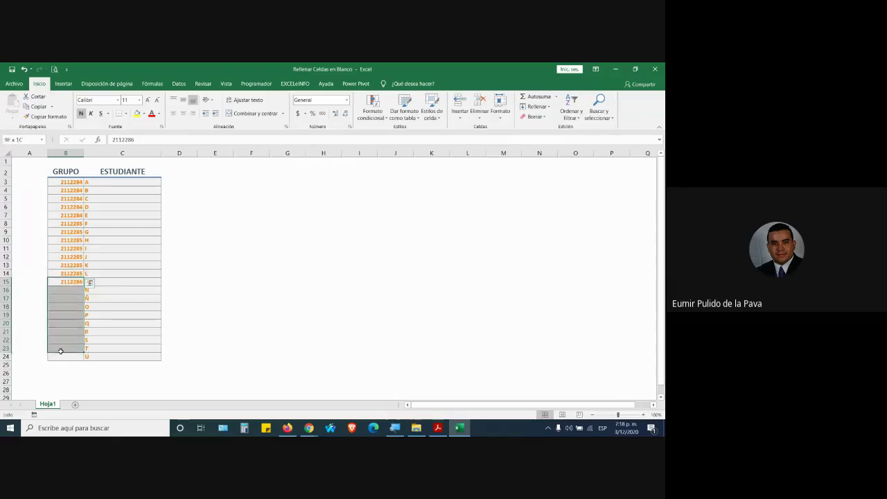
click(538, 107)
click(546, 118)
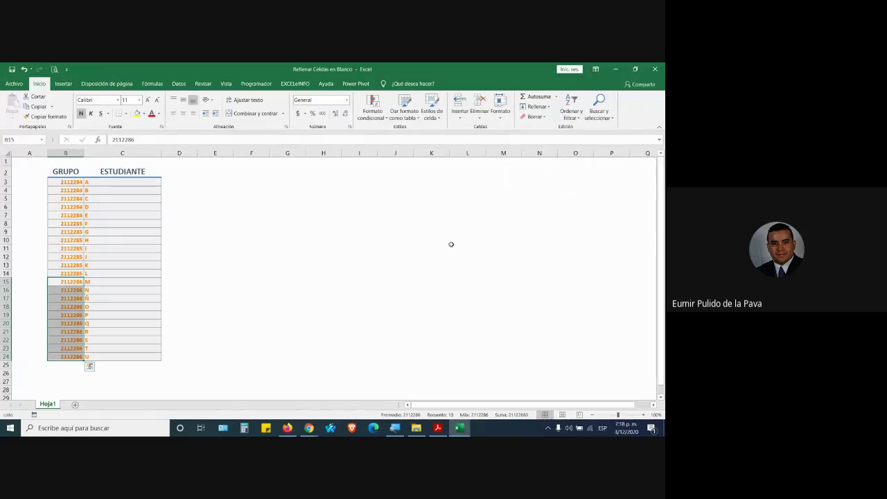
- Dismiss the fill options menu and return to the Google Meet call
click(538, 107)
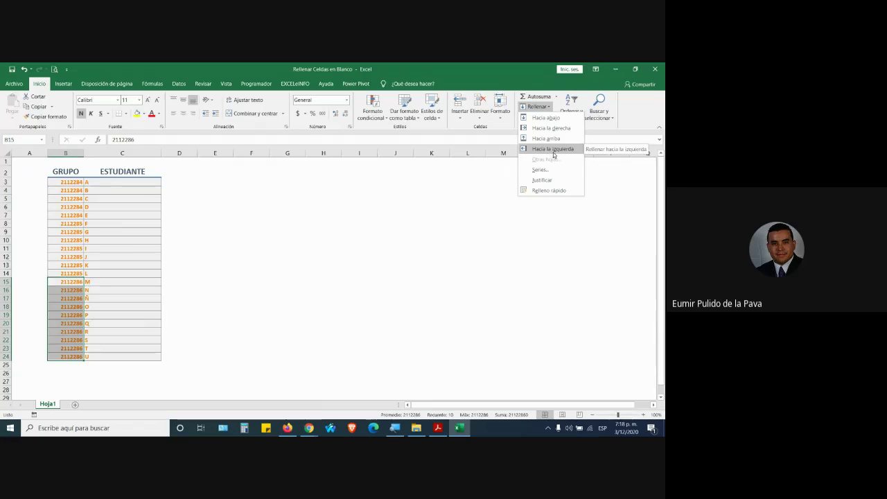
key(Escape)
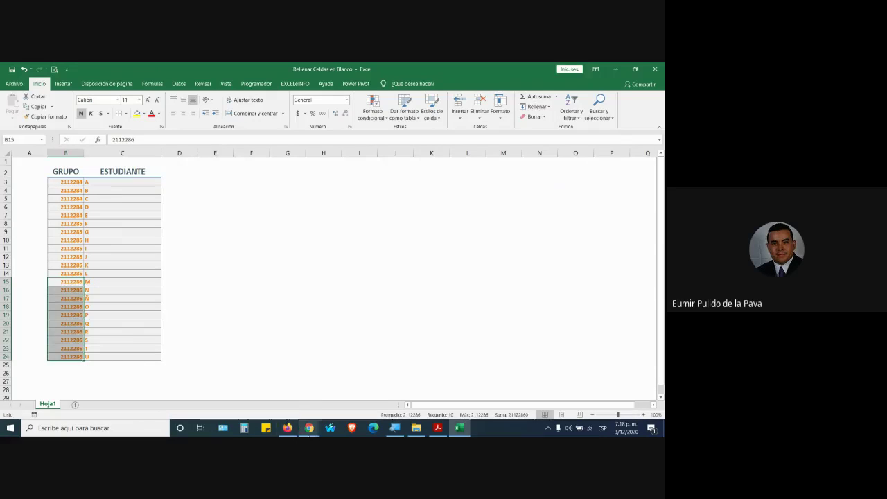
click(309, 428)
click(257, 367)
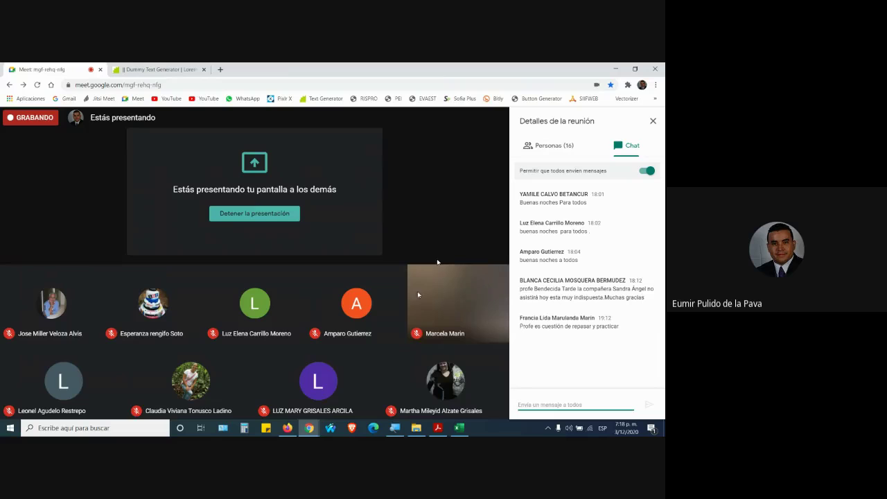
- Copy the share link of the FICHA 2244855 spreadsheet in Firefox
click(289, 428)
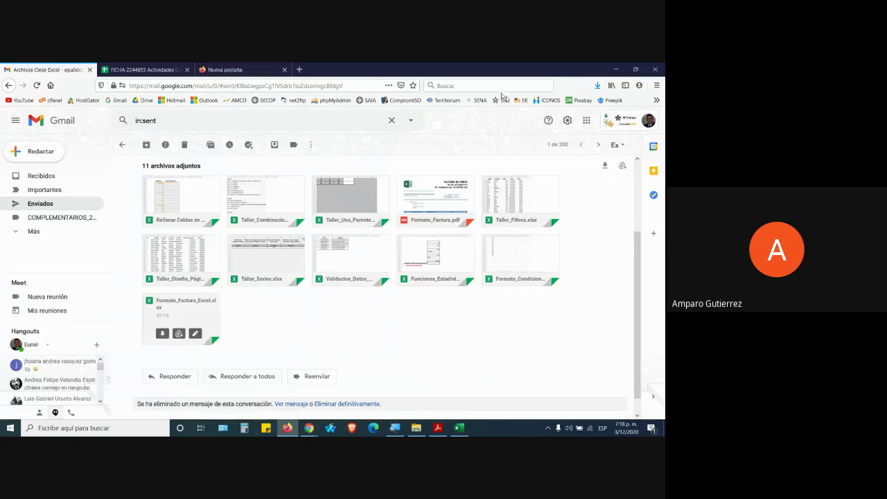
click(142, 69)
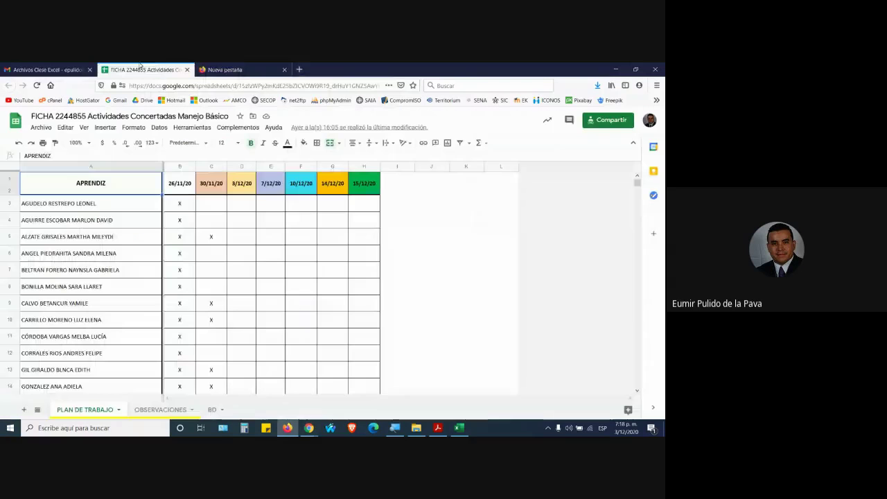
click(609, 120)
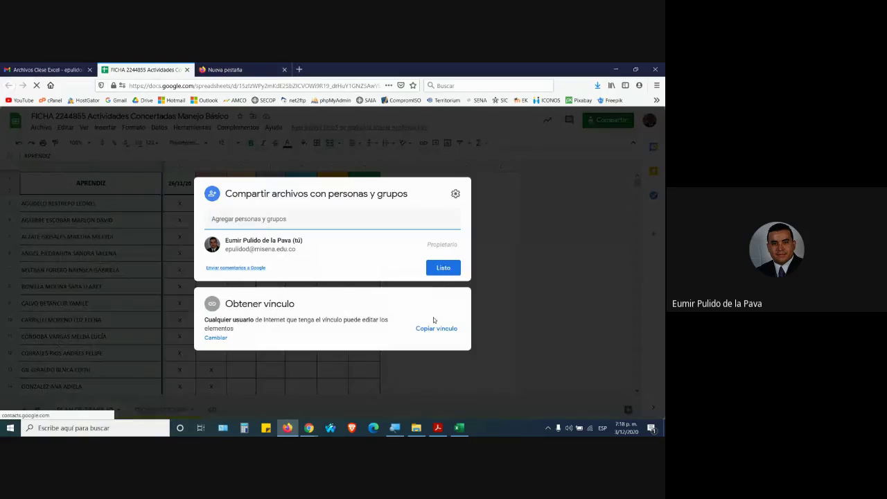
click(423, 330)
- Post the FICHA 2244855 sheet link to everyone in the Meet chat, then return to the sheet
mouse_move(296, 422)
click(262, 392)
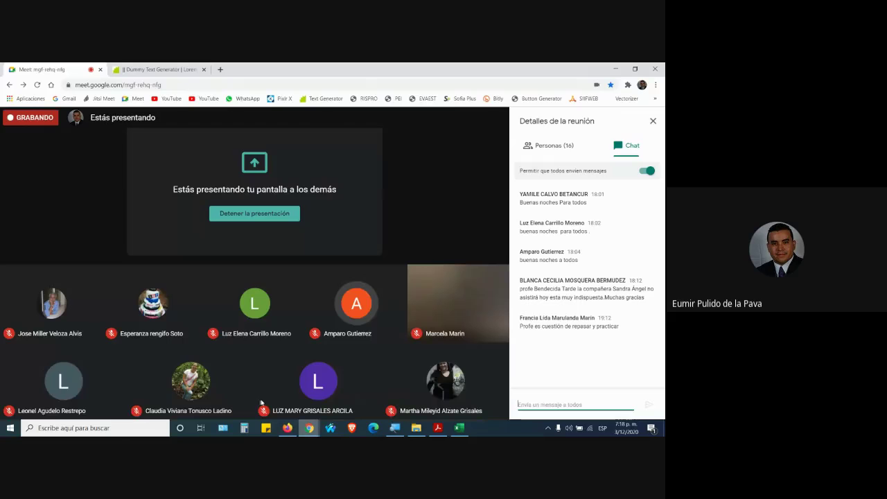
key(ctrl+v)
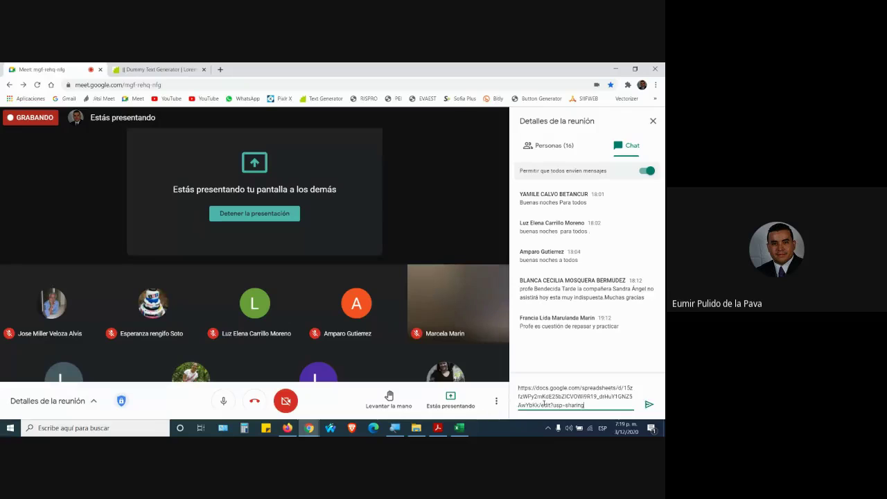
key(Return)
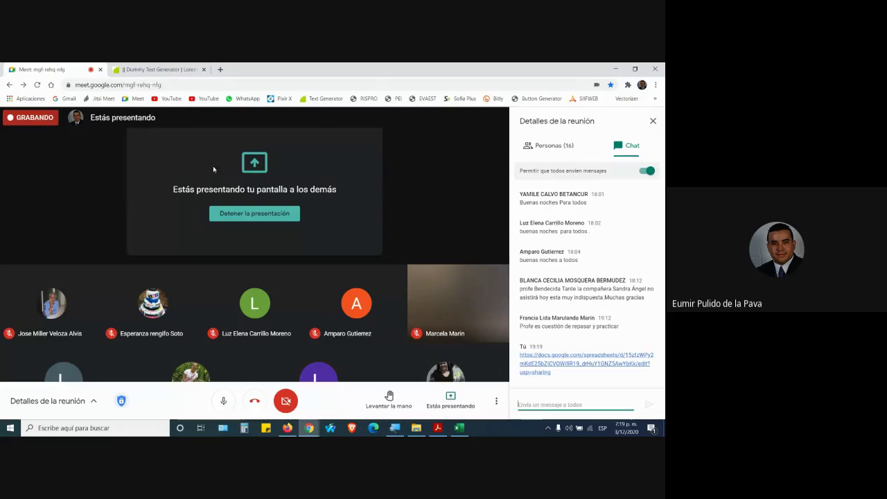
click(290, 431)
- Close the sharing settings and scroll through the PLAN DE TRABAJO attendance marks
click(518, 236)
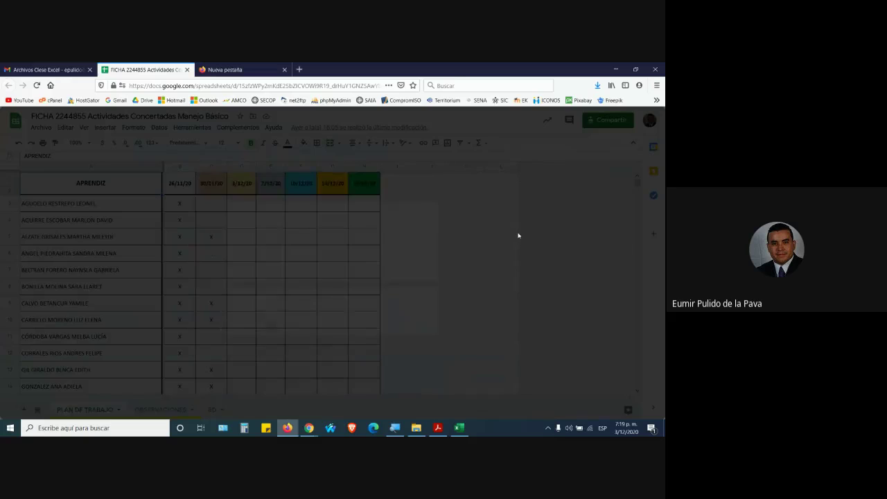
scroll(310, 333, down, 2)
scroll(310, 333, down, 3)
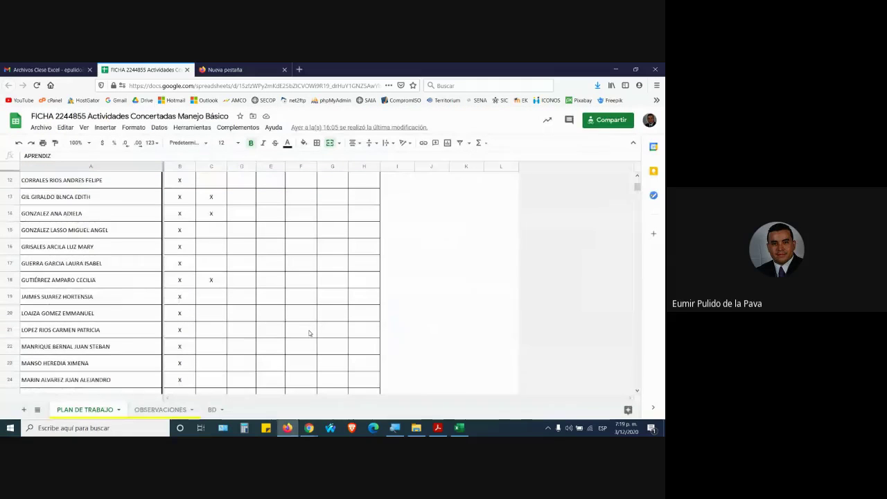
scroll(310, 333, down, 2)
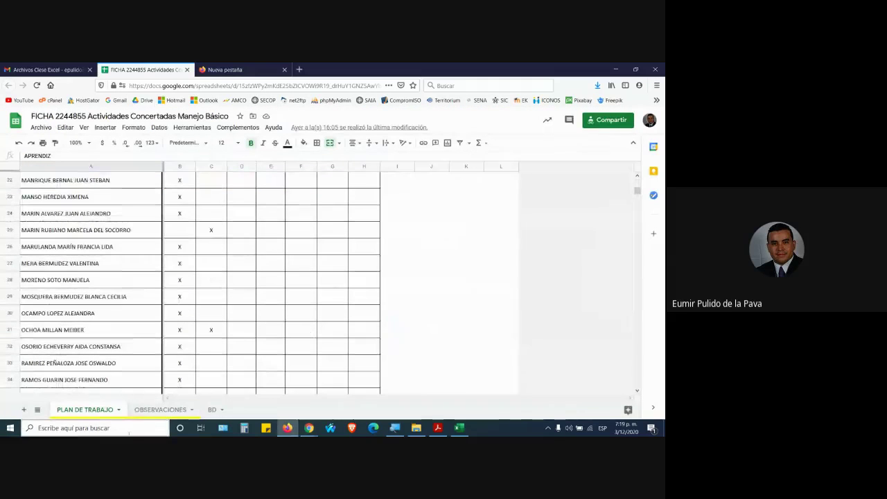
- Compare the PLAN DE TRABAJO and BD tabs while reviewing the attendance marks
click(213, 409)
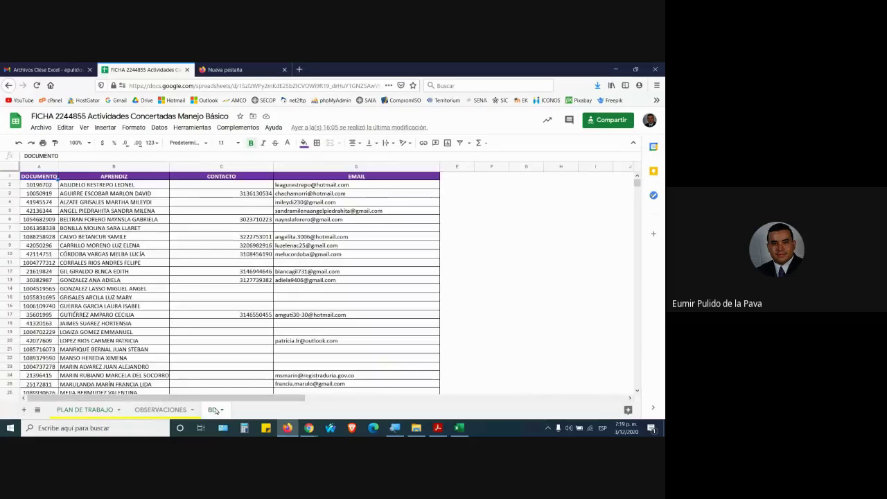
click(93, 410)
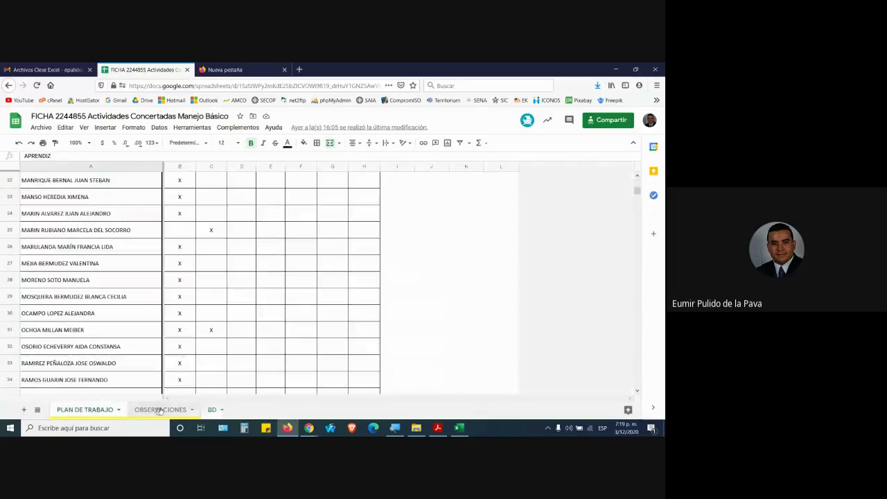
click(219, 410)
click(92, 409)
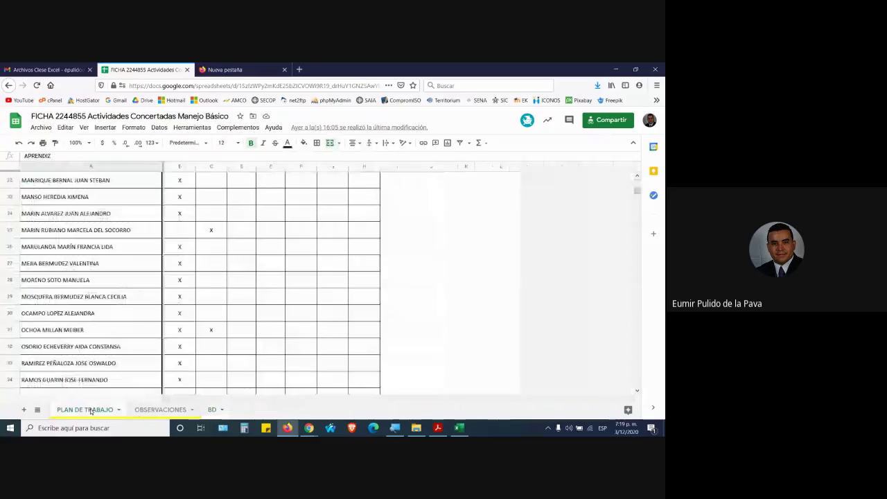
click(213, 410)
click(85, 410)
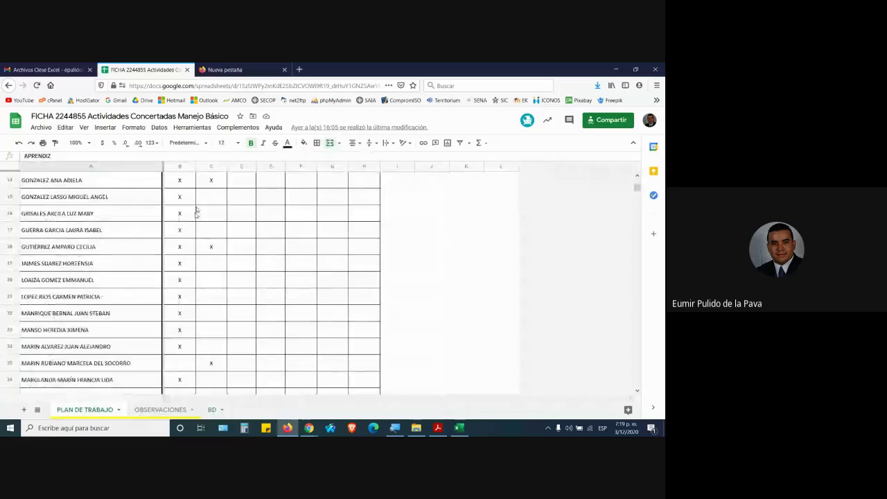
scroll(253, 217, up, 5)
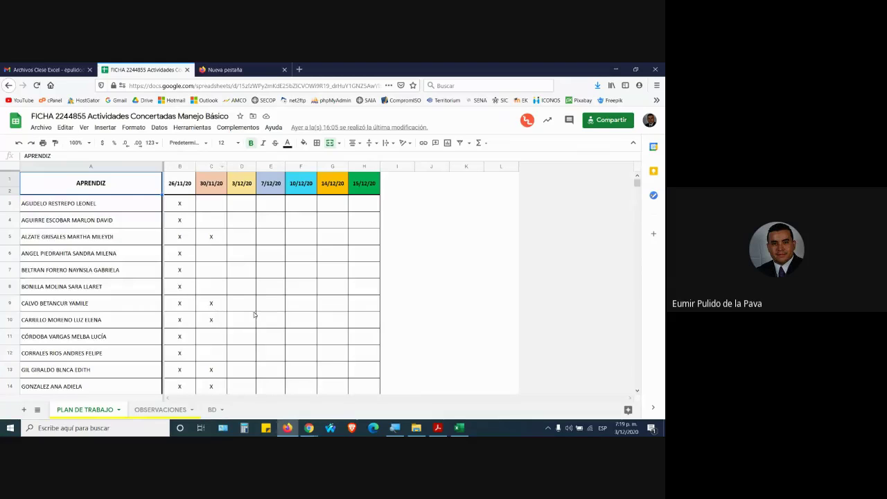
scroll(254, 311, down, 3)
scroll(226, 362, down, 3)
scroll(225, 362, down, 1)
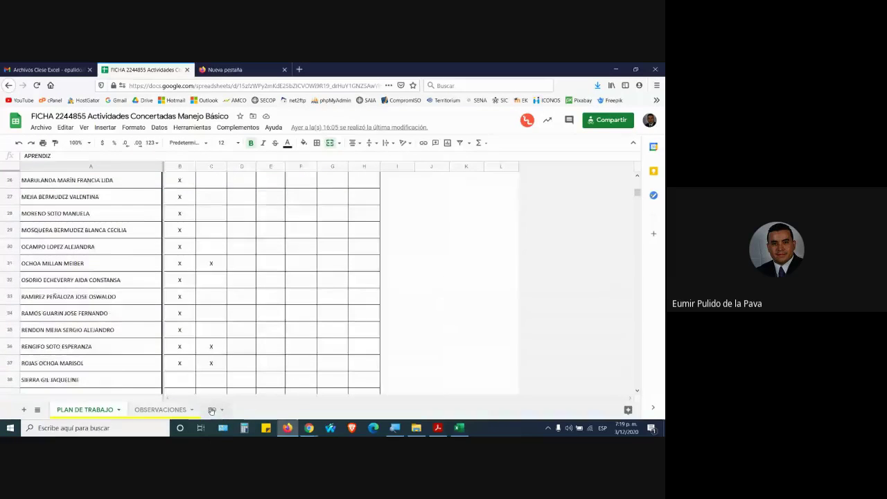
- Open the BD sheet and scroll its apprentice documents, contacts and emails
click(212, 410)
scroll(323, 295, down, 3)
scroll(323, 297, down, 2)
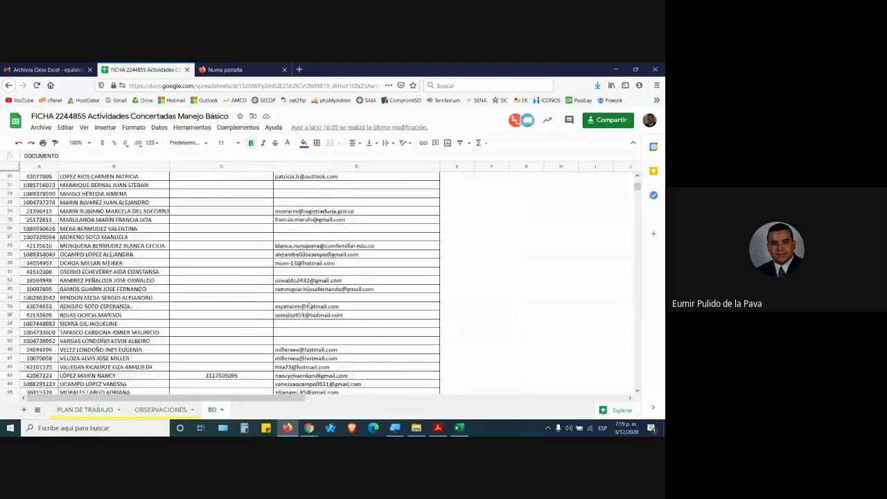
scroll(318, 302, down, 5)
scroll(316, 307, up, 4)
scroll(317, 307, up, 5)
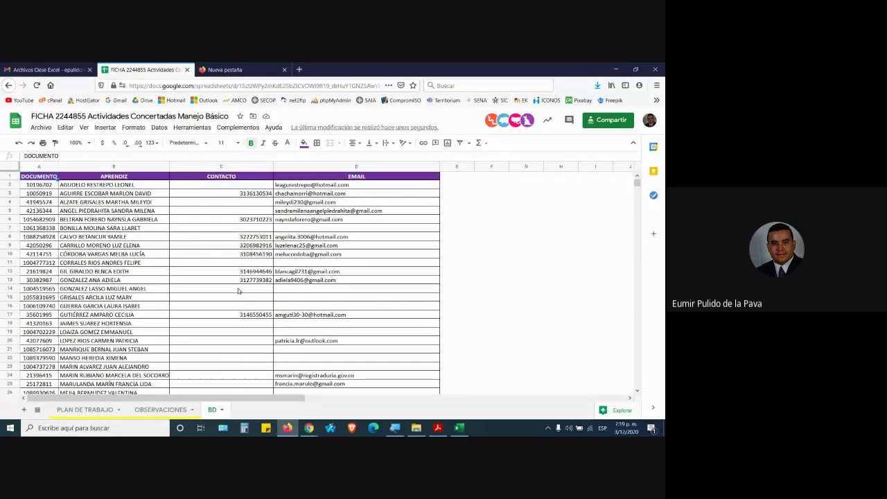
click(71, 410)
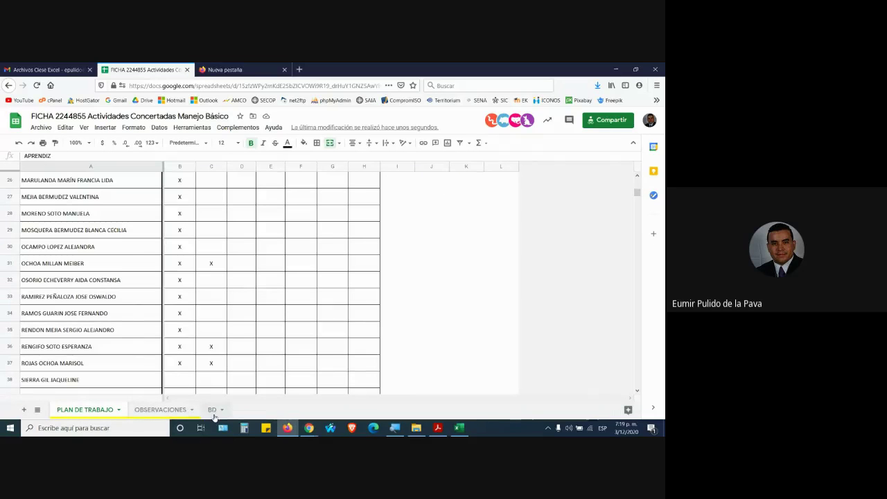
click(212, 410)
click(84, 409)
click(213, 410)
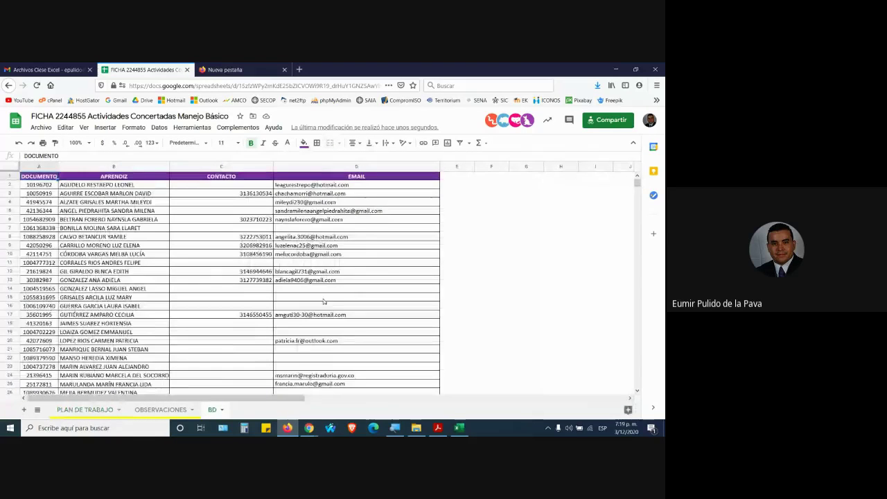
- Scroll through the BD sheet's apprentice records and finish at its top
scroll(323, 302, down, 2)
scroll(343, 319, down, 2)
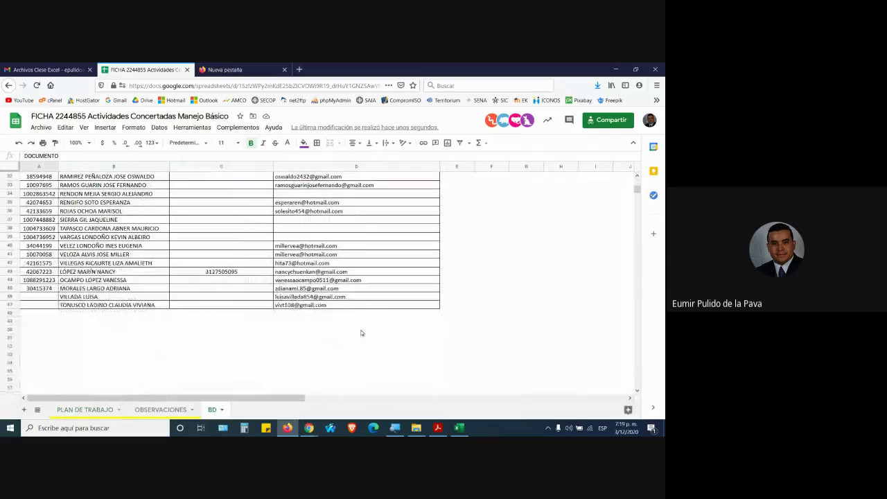
scroll(362, 333, up, 2)
scroll(362, 333, up, 2)
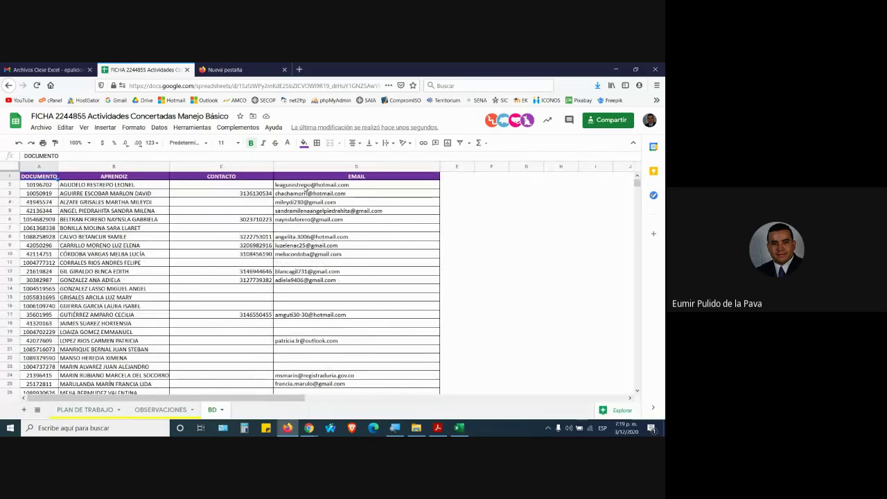
mouse_move(328, 187)
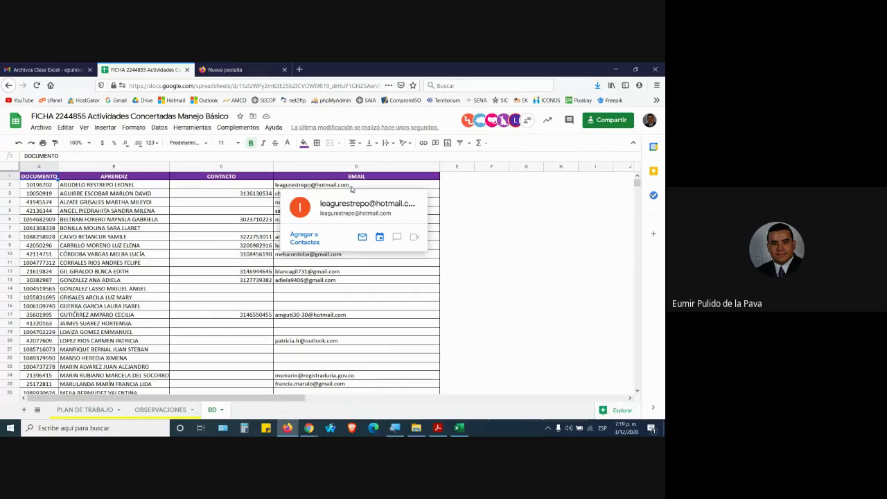
scroll(319, 290, down, 5)
scroll(357, 373, down, 4)
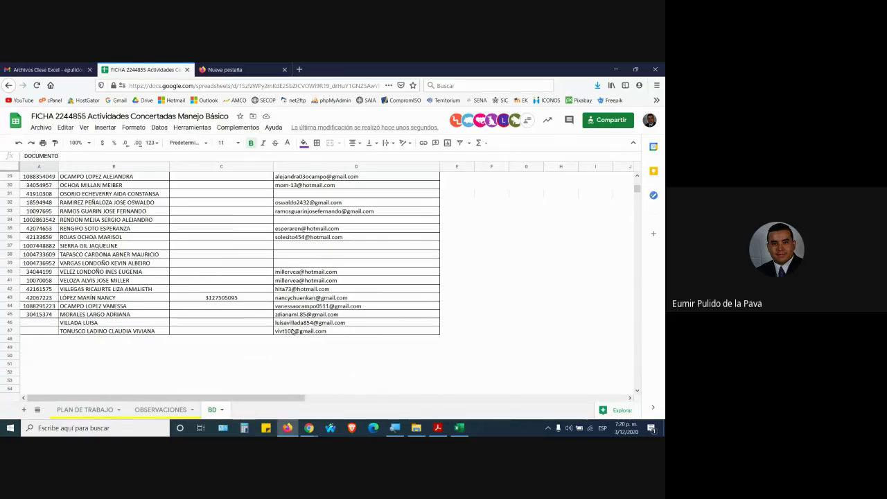
mouse_move(301, 333)
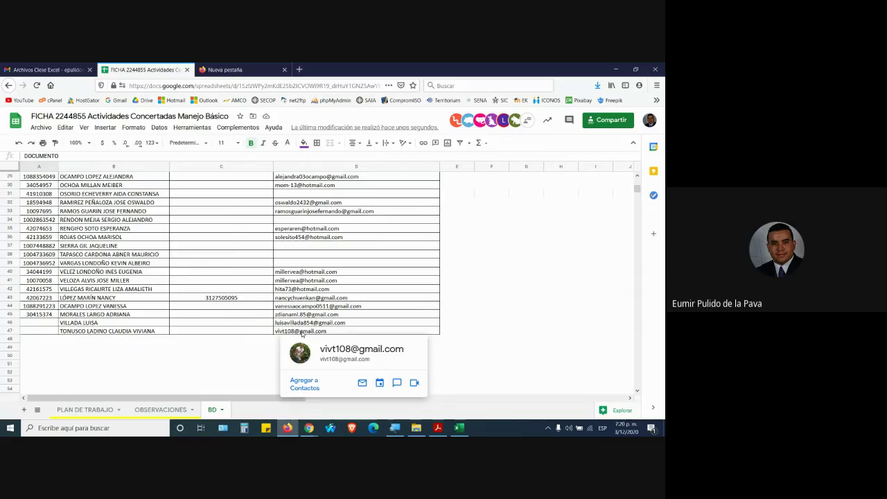
scroll(305, 330, up, 5)
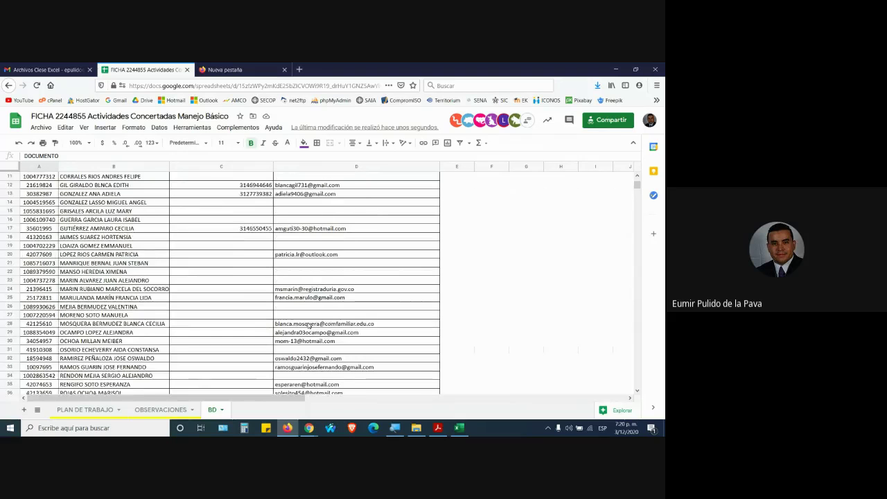
scroll(309, 325, up, 3)
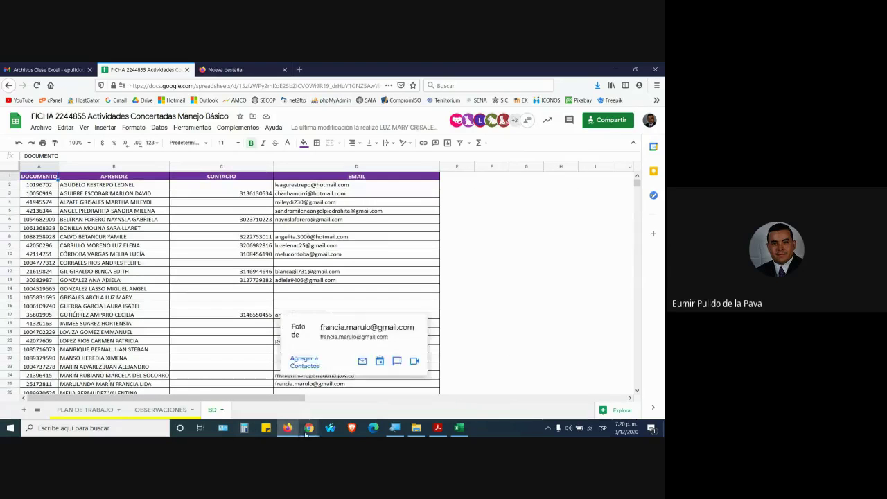
- Return to the Meet call and open the More options menu in the bottom bar
mouse_move(309, 427)
click(250, 389)
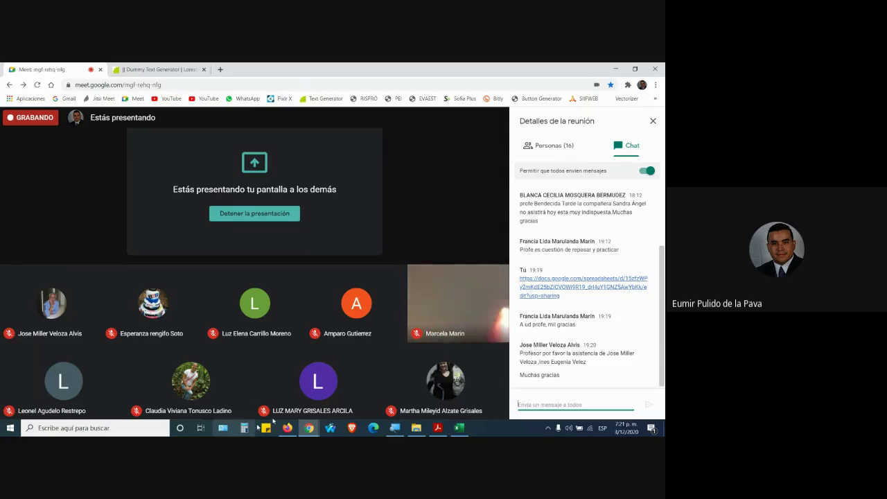
click(497, 400)
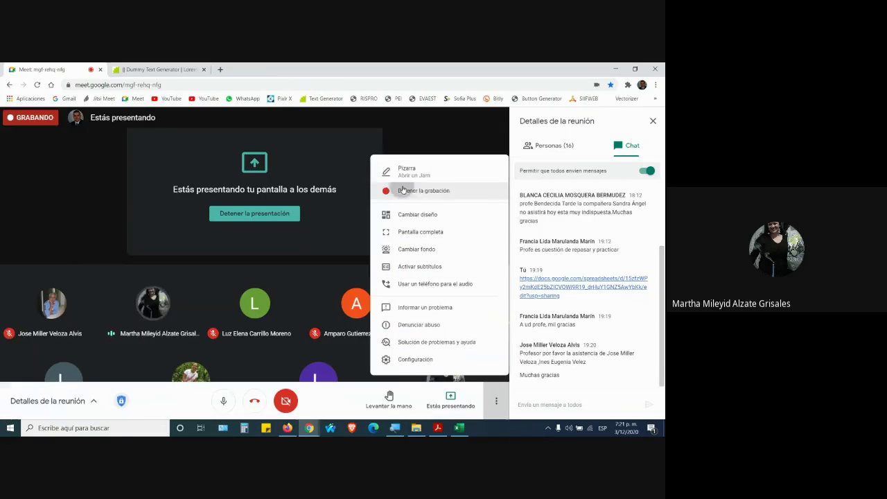